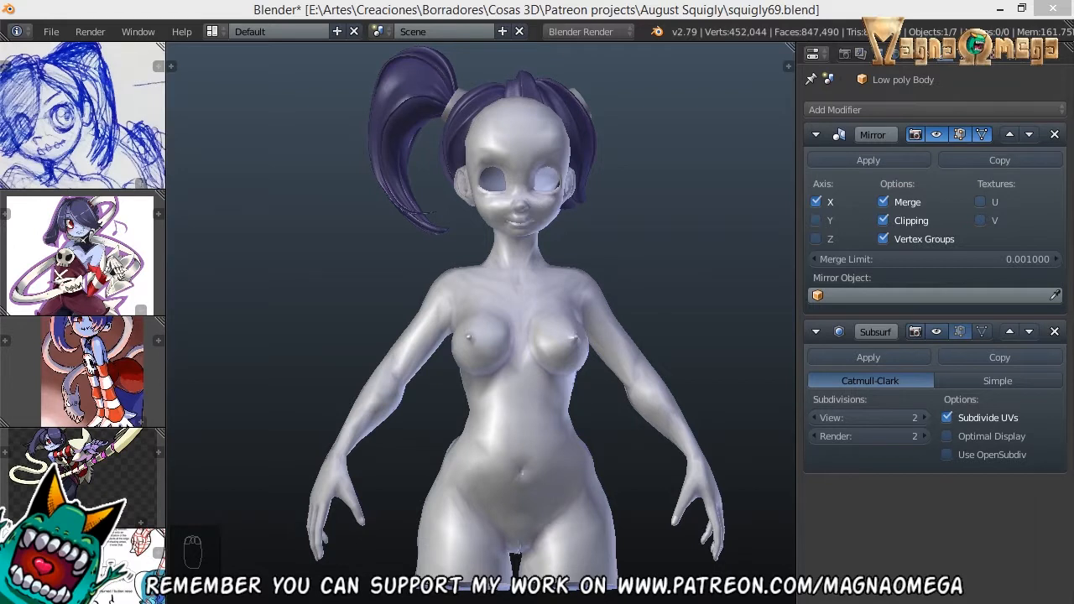
- Move the low-poly body beside the detailed sculpt to compare their surfaces, and undo the move
{"action": "middle_click_drag", "start_coordinate": [454, 355], "coordinate": [554, 348]}
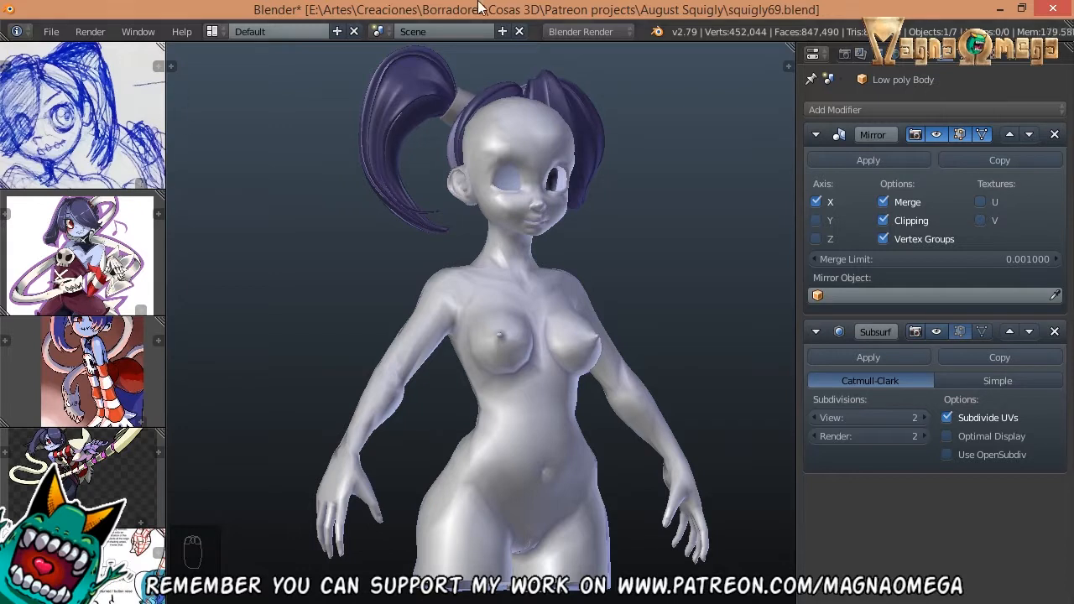
{"action": "middle_click_drag", "start_coordinate": [437, 109], "coordinate": [430, 212]}
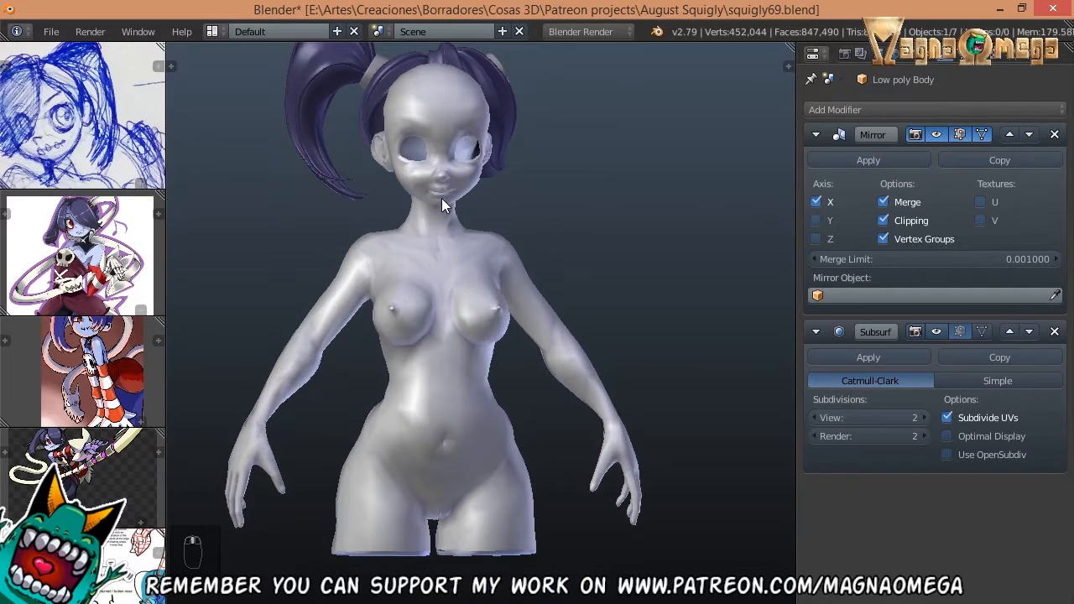
{"action": "middle_click_drag", "start_coordinate": [491, 201], "coordinate": [398, 263]}
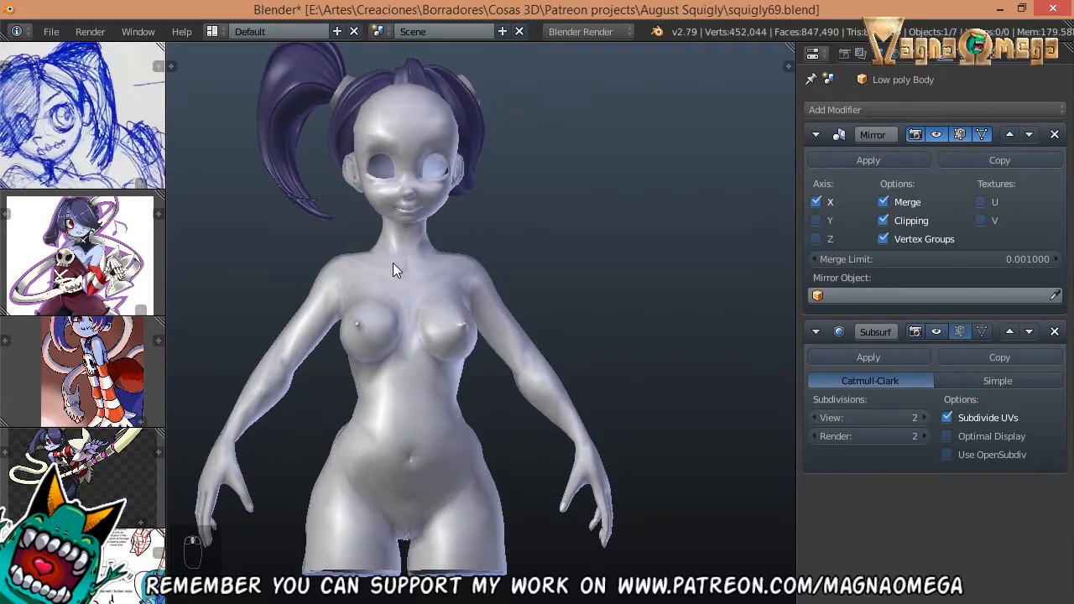
{"action": "key", "text": "g"}
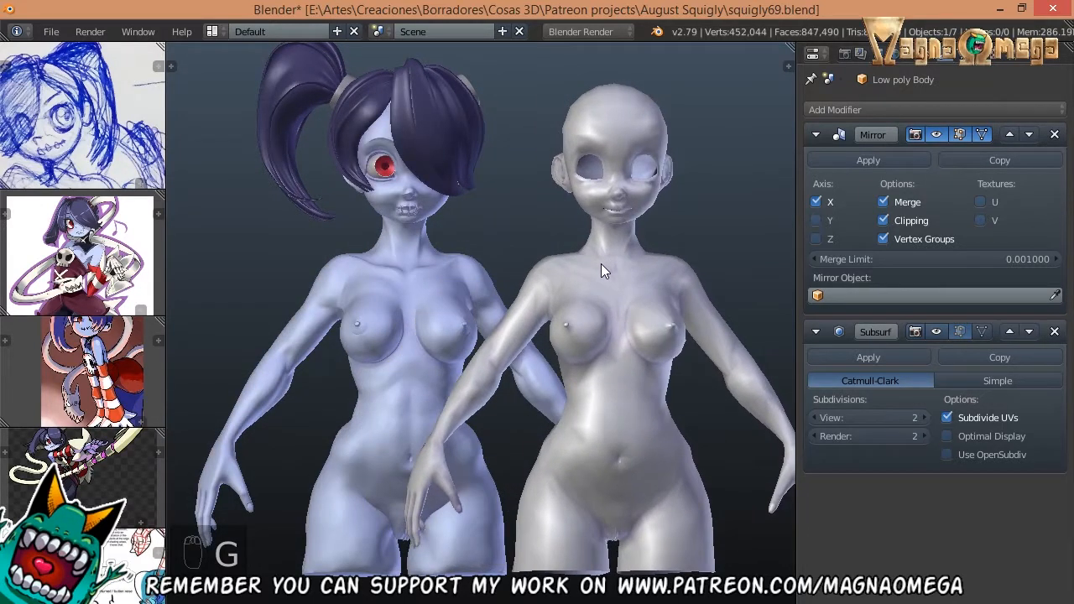
{"action": "right_click", "coordinate": [464, 253]}
{"action": "middle_click_drag", "start_coordinate": [463, 253], "coordinate": [544, 290], "text": "shift"}
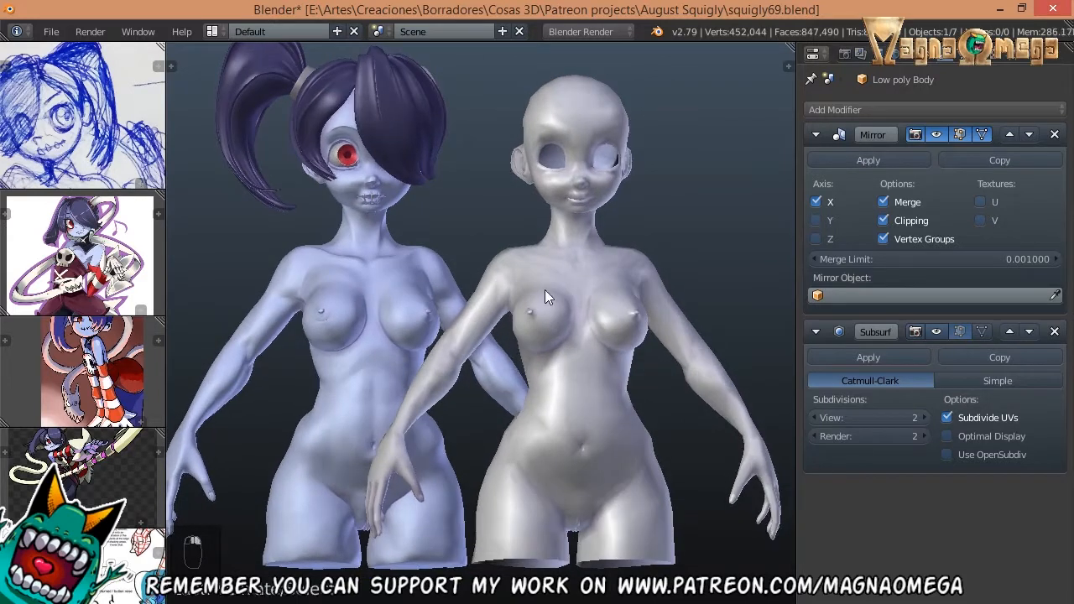
{"action": "scroll", "coordinate": [394, 255], "scroll_direction": "up", "scroll_amount": 8}
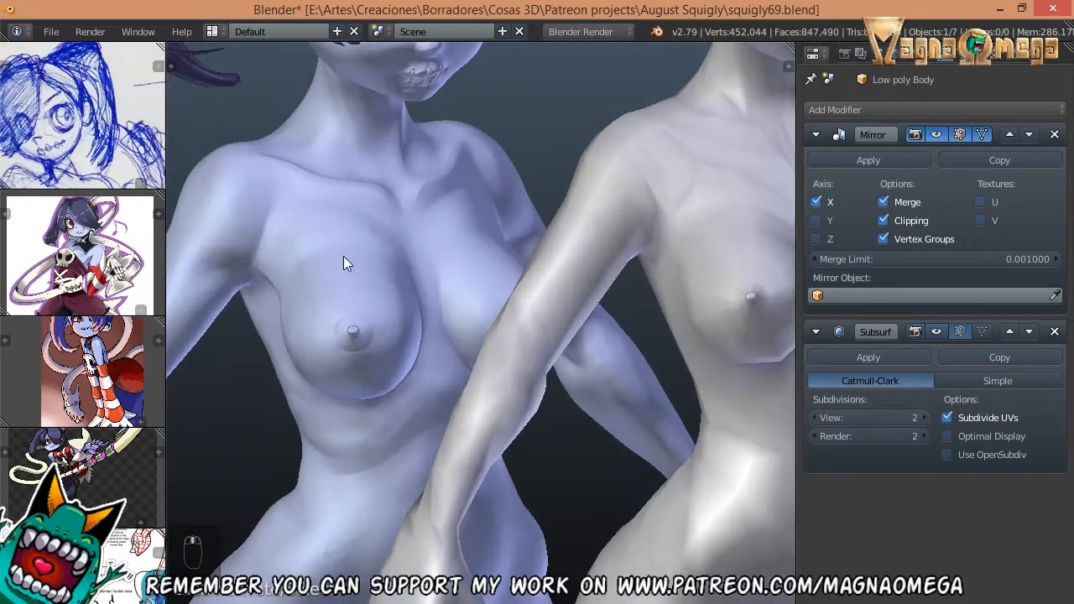
{"action": "middle_click_drag", "start_coordinate": [344, 263], "coordinate": [296, 256]}
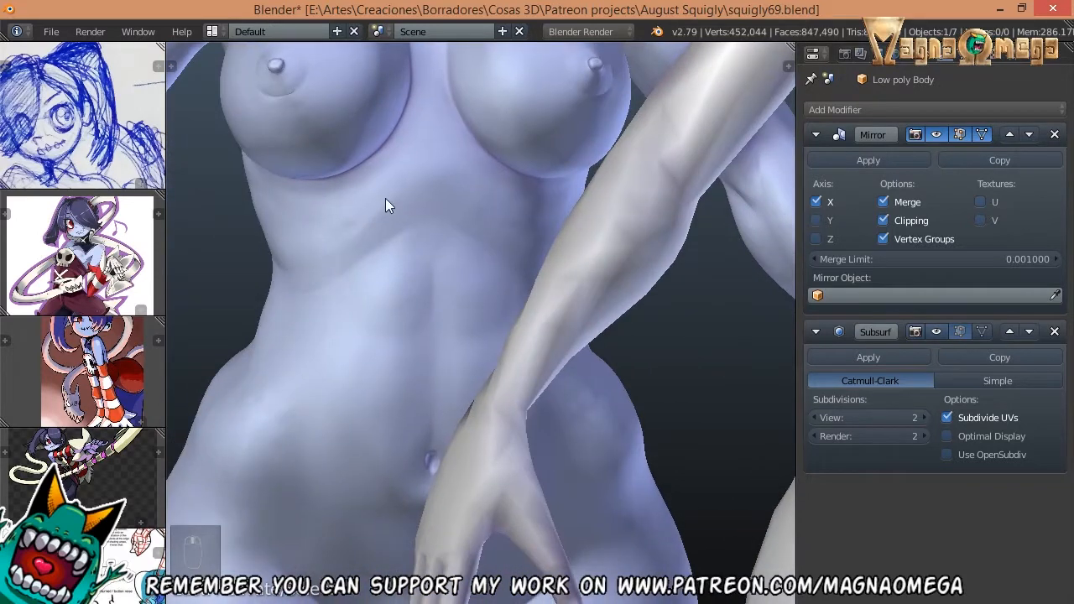
{"action": "middle_click_drag", "start_coordinate": [385, 199], "coordinate": [473, 211]}
{"action": "middle_click_drag", "start_coordinate": [444, 259], "coordinate": [436, 286]}
{"action": "scroll", "coordinate": [461, 287], "scroll_direction": "down", "scroll_amount": 6}
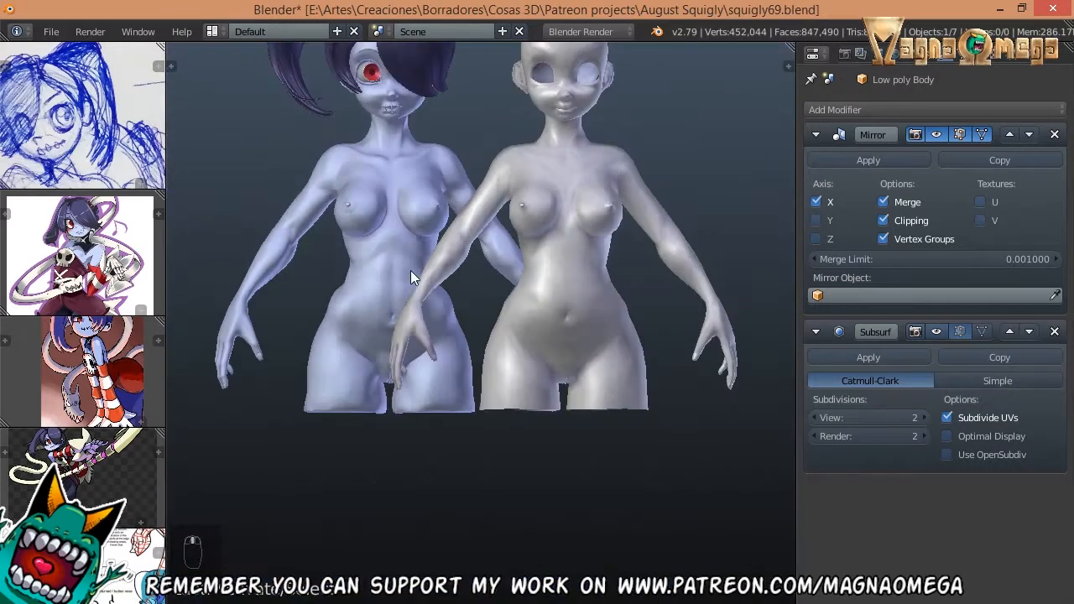
{"action": "key", "text": "ctrl+z"}
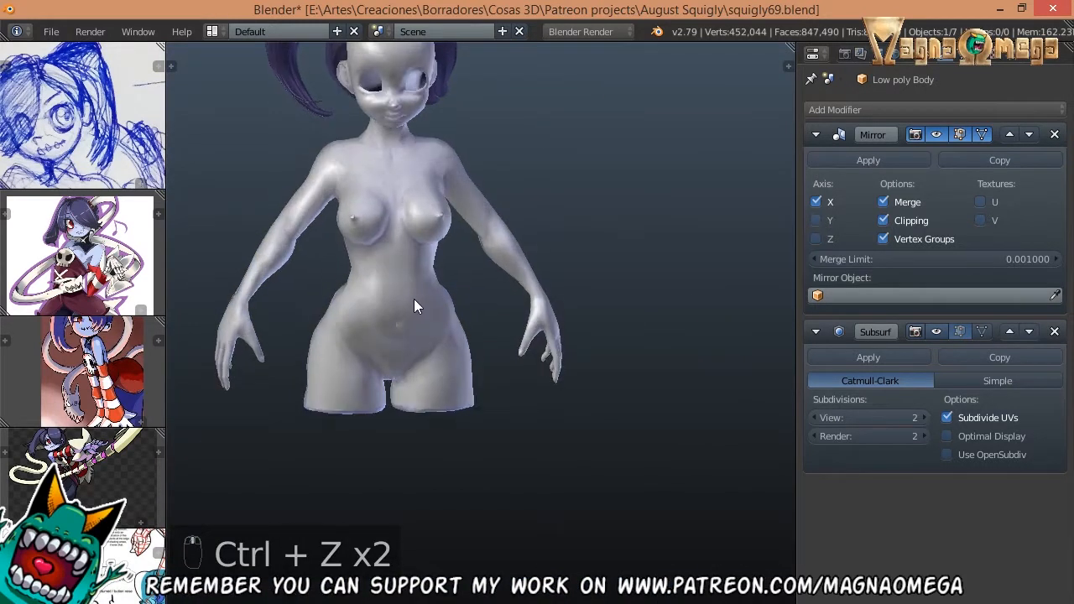
- Examine the low-poly body's mesh topology in Edit Mode, including the torso, chest and arms
{"action": "scroll", "coordinate": [414, 299], "scroll_direction": "up", "scroll_amount": 5}
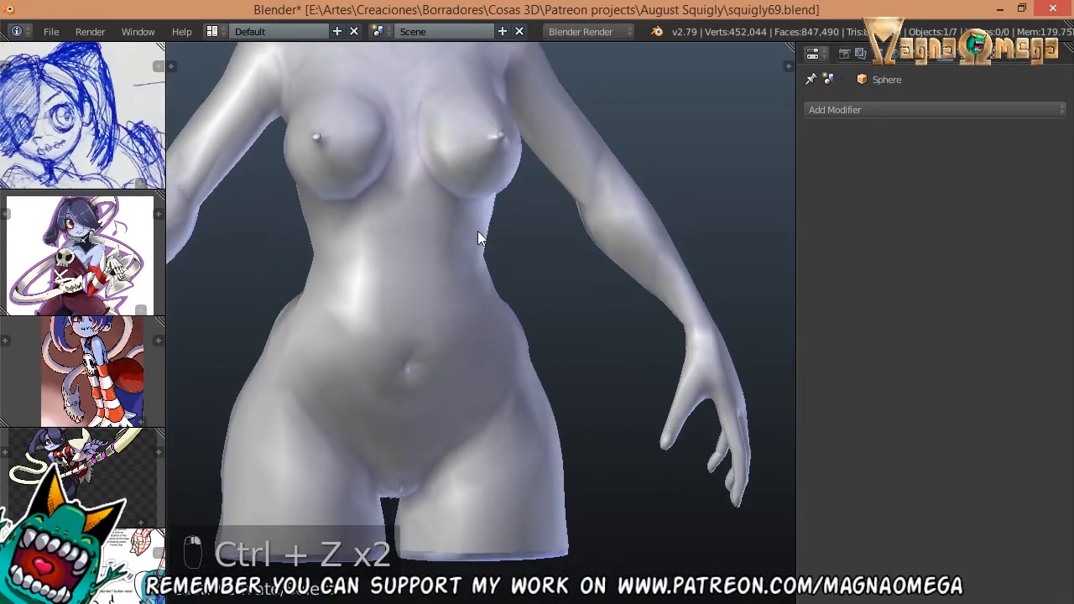
{"action": "key", "text": "Tab"}
{"action": "key", "text": "Tab"}
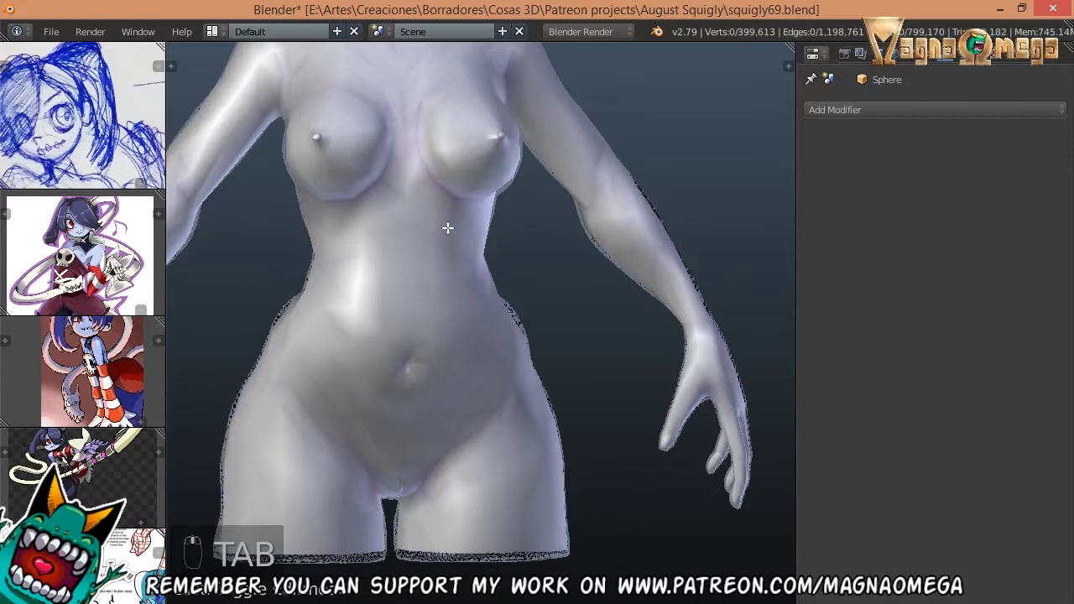
{"action": "key", "text": "Tab"}
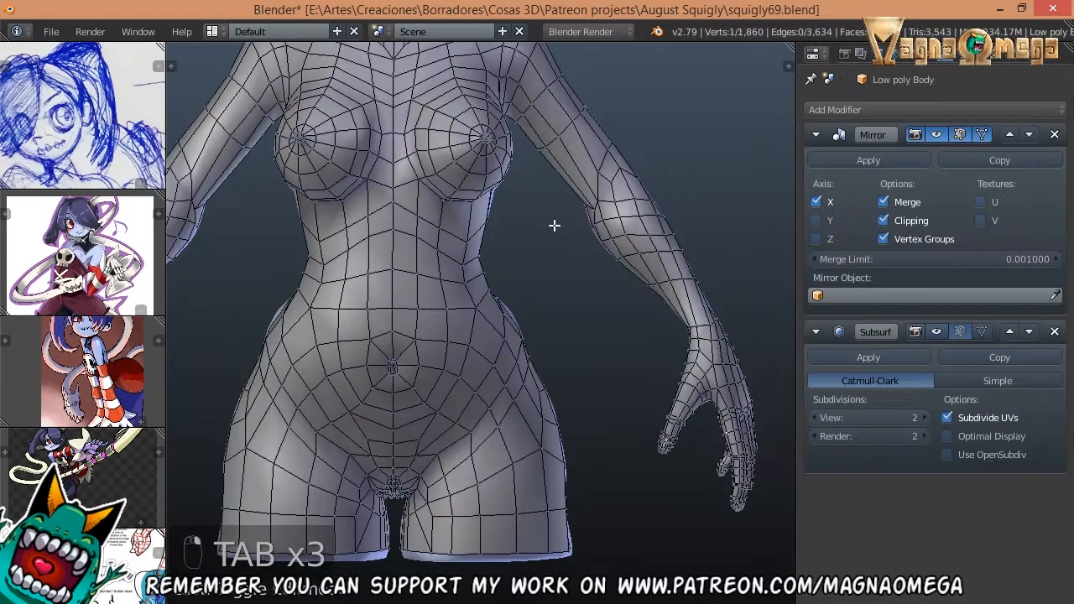
{"action": "middle_click_drag", "start_coordinate": [554, 226], "coordinate": [499, 233]}
{"action": "scroll", "coordinate": [498, 286], "scroll_direction": "up", "scroll_amount": 4}
{"action": "scroll", "coordinate": [499, 286], "scroll_direction": "down", "scroll_amount": 3}
{"action": "middle_click_drag", "start_coordinate": [498, 287], "coordinate": [487, 252]}
{"action": "middle_click_drag", "start_coordinate": [336, 139], "coordinate": [434, 199], "text": "shift"}
{"action": "middle_click_drag", "start_coordinate": [412, 243], "coordinate": [418, 245]}
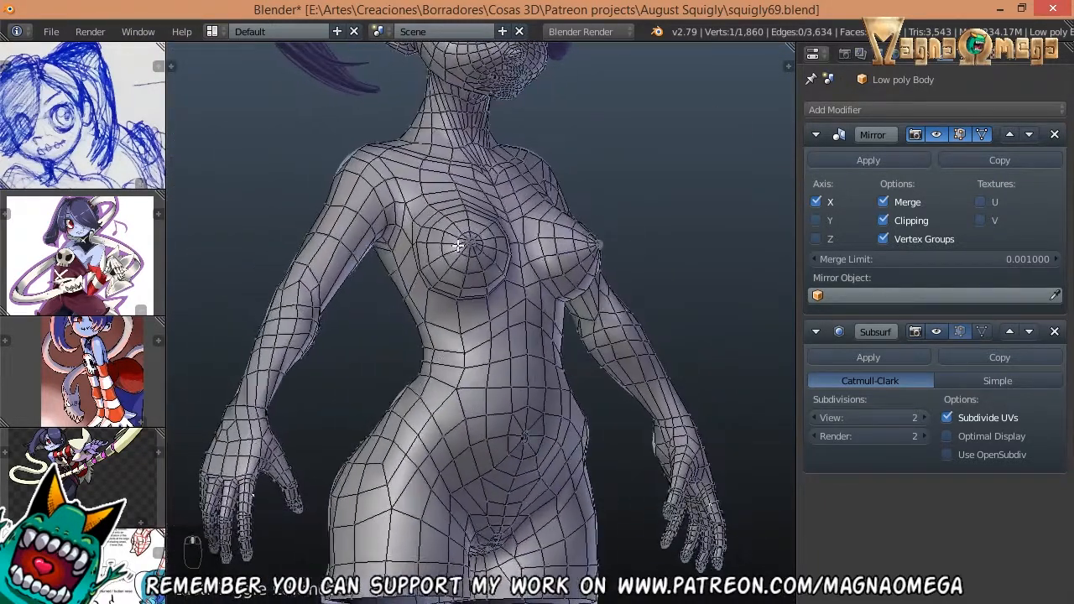
{"action": "key", "text": "Tab"}
{"action": "scroll", "coordinate": [409, 233], "scroll_direction": "up", "scroll_amount": 2}
{"action": "key", "text": "g"}
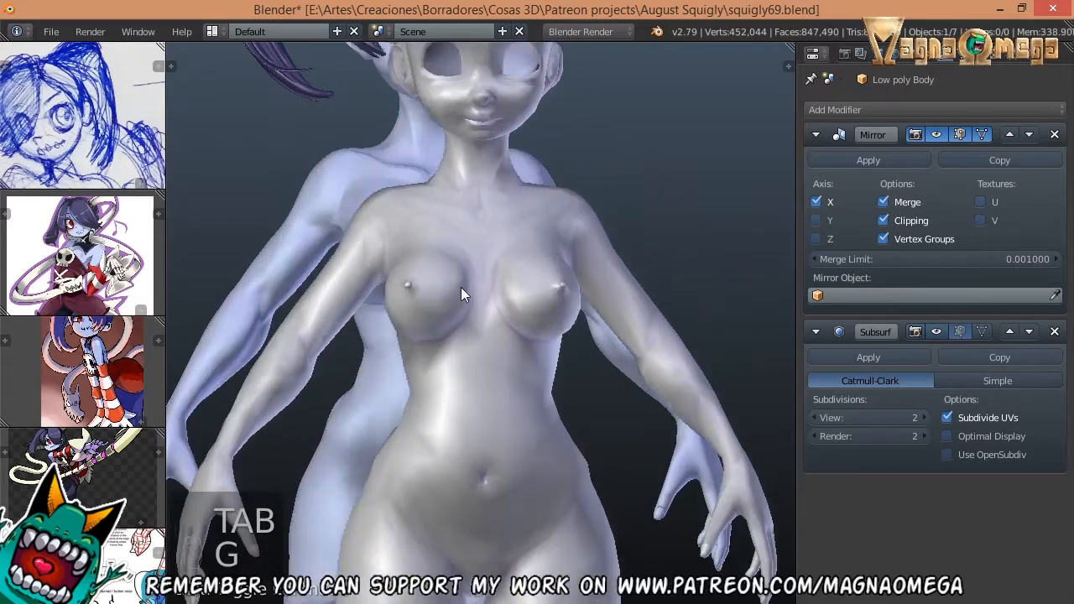
{"action": "right_click", "coordinate": [587, 301]}
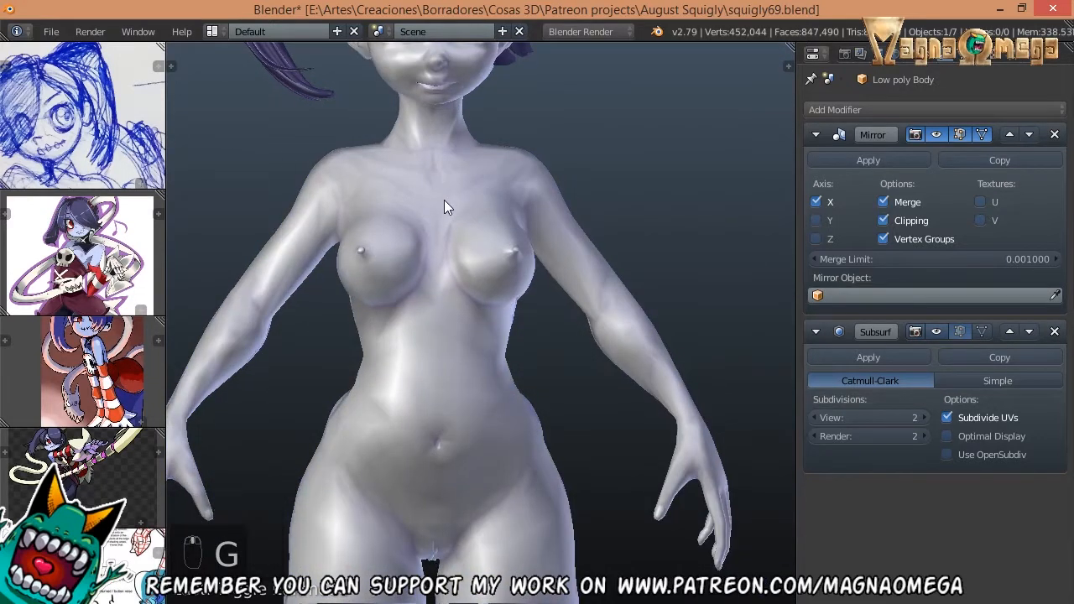
- Isolate the low-poly body in local view and enter Edit Mode on it
{"action": "key", "text": "h"}
{"action": "middle_click_drag", "start_coordinate": [456, 196], "coordinate": [410, 236]}
{"action": "key", "text": "alt+h"}
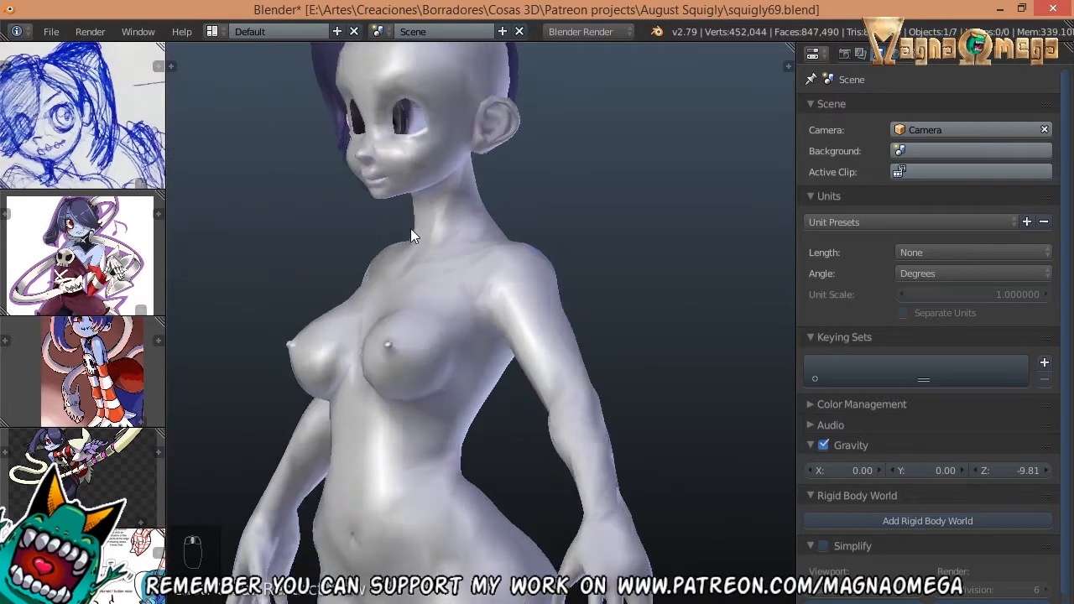
{"action": "middle_click_drag", "start_coordinate": [419, 195], "coordinate": [478, 225]}
{"action": "key", "text": "KP_Divide"}
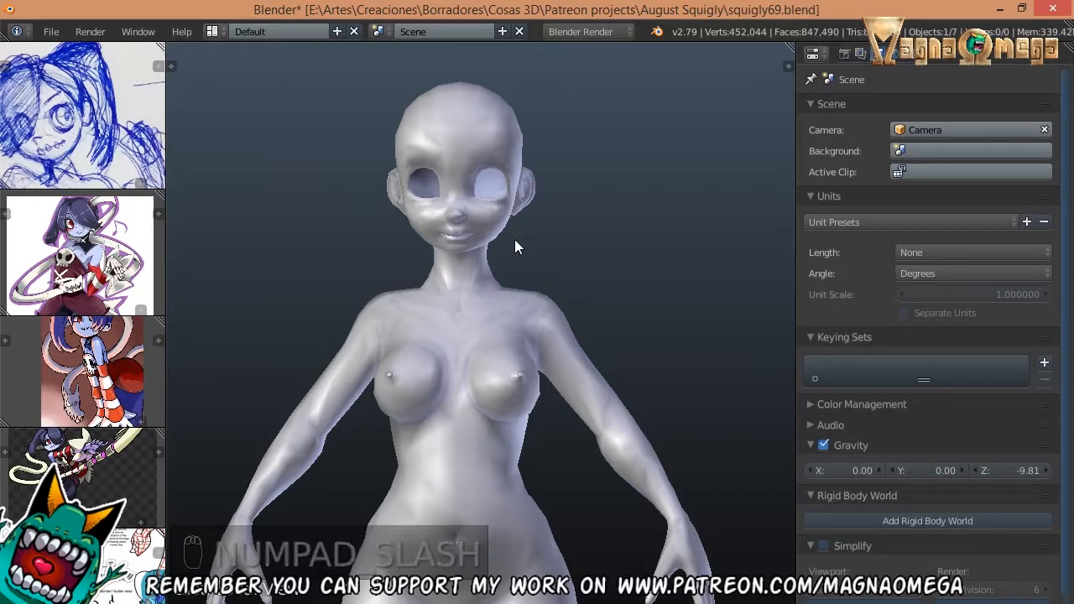
{"action": "middle_click_drag", "start_coordinate": [515, 244], "coordinate": [703, 193]}
{"action": "key", "text": "Tab"}
{"action": "key", "text": "Tab"}
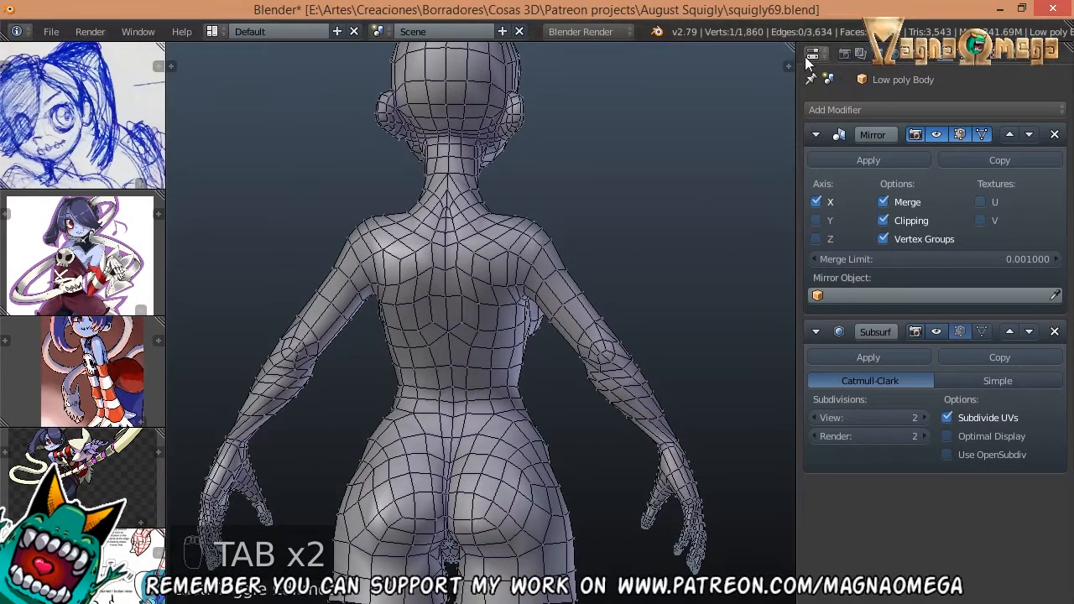
- Split the Properties area, turn its upper part into a UV/Image Editor, and widen both areas
{"action": "left_click_drag", "start_coordinate": [1064, 52], "coordinate": [1008, 349]}
{"action": "left_click", "coordinate": [813, 53]}
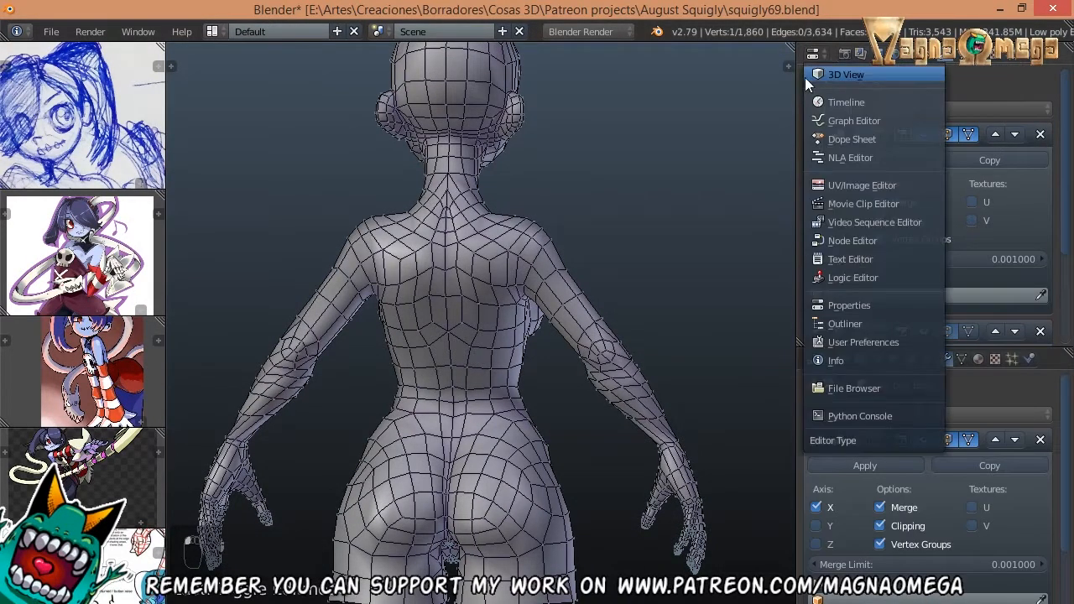
{"action": "left_click", "coordinate": [848, 184]}
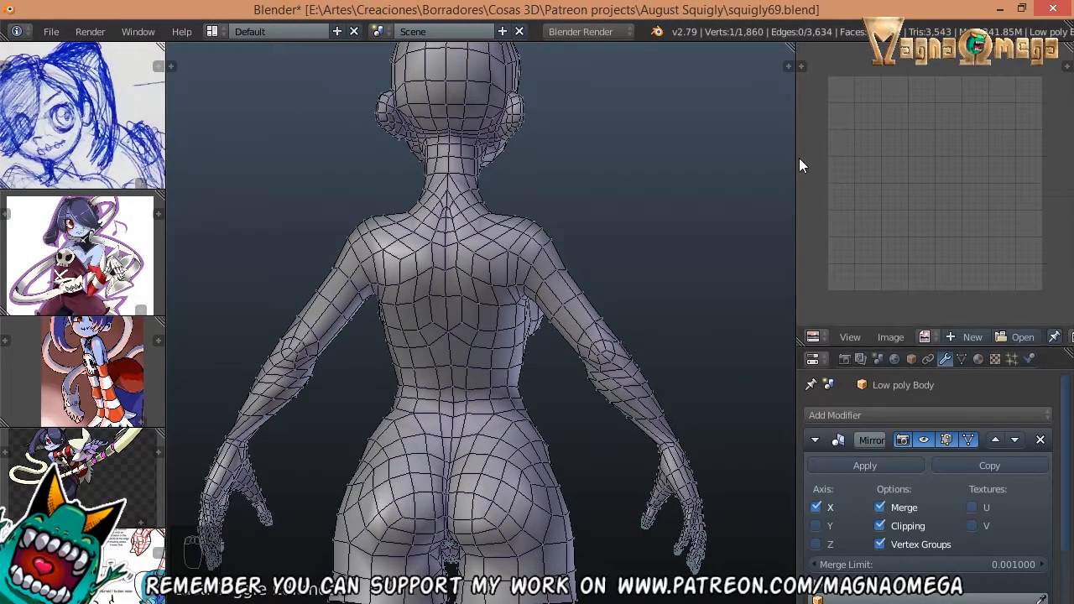
{"action": "left_click_drag", "start_coordinate": [796, 158], "coordinate": [648, 160]}
{"action": "middle_click_drag", "start_coordinate": [852, 172], "coordinate": [834, 132]}
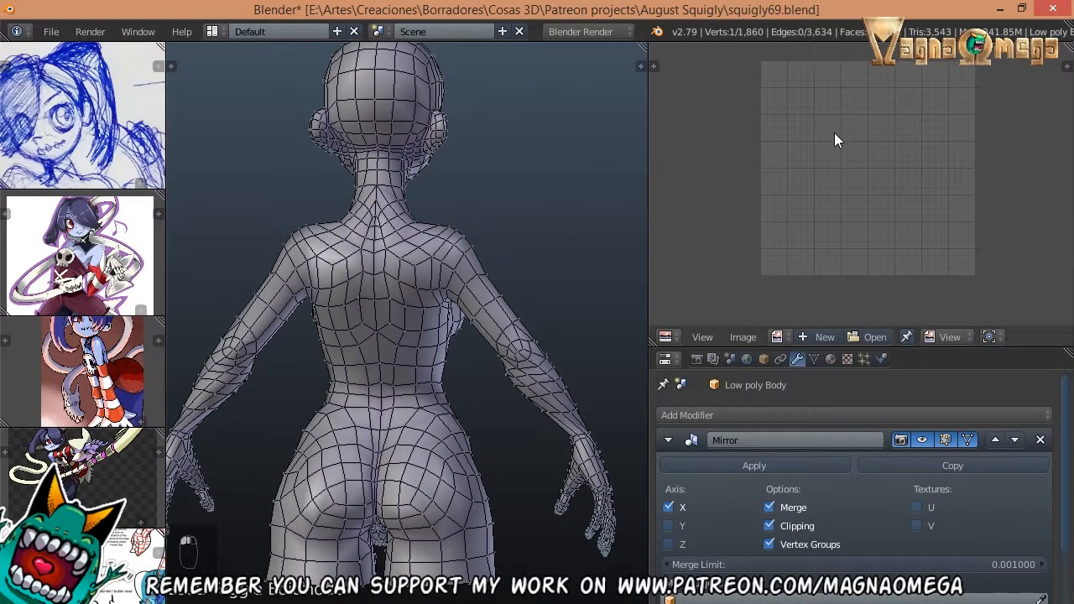
{"action": "left_click", "coordinate": [665, 359]}
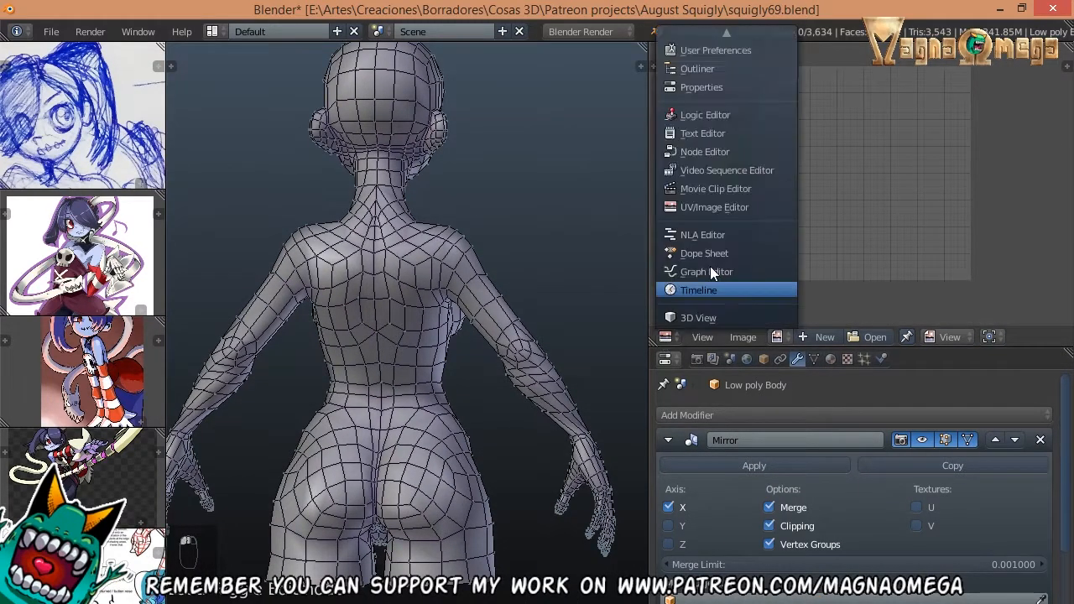
{"action": "left_click", "coordinate": [720, 211]}
{"action": "middle_click_drag", "start_coordinate": [859, 225], "coordinate": [852, 236]}
- Maximize the 3D view, switch to edge select mode, and select an edge loop around the upper neck
{"action": "middle_click_drag", "start_coordinate": [429, 262], "coordinate": [476, 245]}
{"action": "scroll", "coordinate": [454, 263], "scroll_direction": "up", "scroll_amount": 1}
{"action": "key", "text": "ctrl+Up"}
{"action": "middle_click_drag", "start_coordinate": [813, 134], "coordinate": [452, 304]}
{"action": "key", "text": "ctrl+Tab"}
{"action": "left_click", "coordinate": [454, 315]}
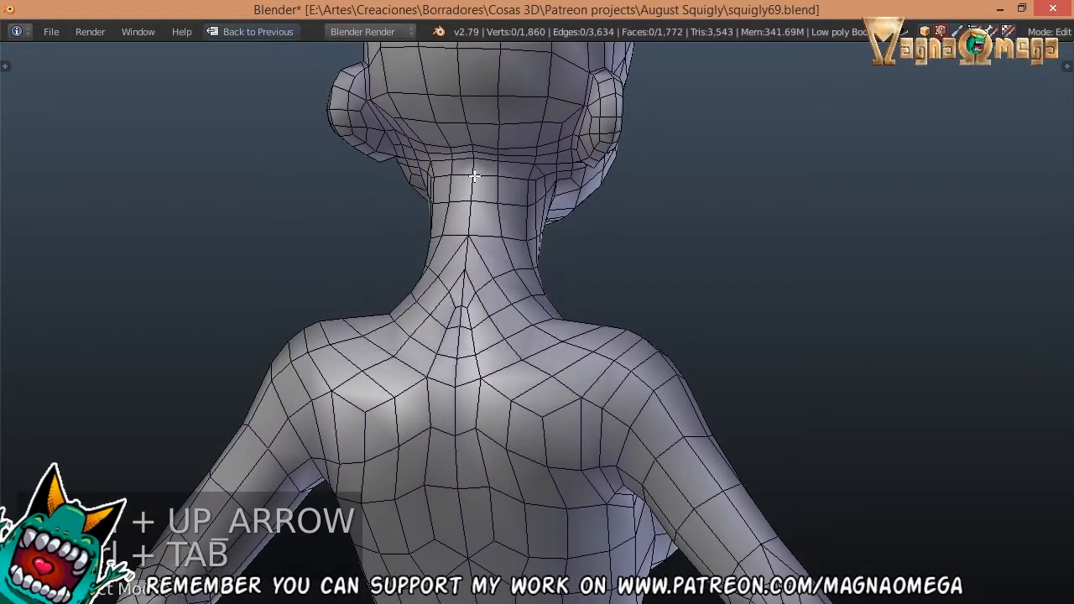
{"action": "right_click", "coordinate": [474, 183]}
{"action": "mouse_move", "coordinate": [480, 183]}
{"action": "middle_mouse_down"}
{"action": "mouse_move", "coordinate": [394, 180]}
{"action": "mouse_move", "coordinate": [557, 188]}
{"action": "mouse_move", "coordinate": [495, 178]}
{"action": "mouse_move", "coordinate": [525, 216]}
{"action": "mouse_move", "coordinate": [565, 225]}
{"action": "mouse_move", "coordinate": [748, 232]}
{"action": "mouse_move", "coordinate": [646, 233]}
{"action": "mouse_move", "coordinate": [747, 278]}
{"action": "mouse_move", "coordinate": [553, 249]}
{"action": "middle_mouse_up"}
{"action": "right_click", "coordinate": [539, 227], "text": "alt"}
- Restore the split layout, enlarge the Properties area, and turn off the Mirror modifier's edit-cage adjustment
{"action": "key", "text": "Tab"}
{"action": "key", "text": "ctrl+Up"}
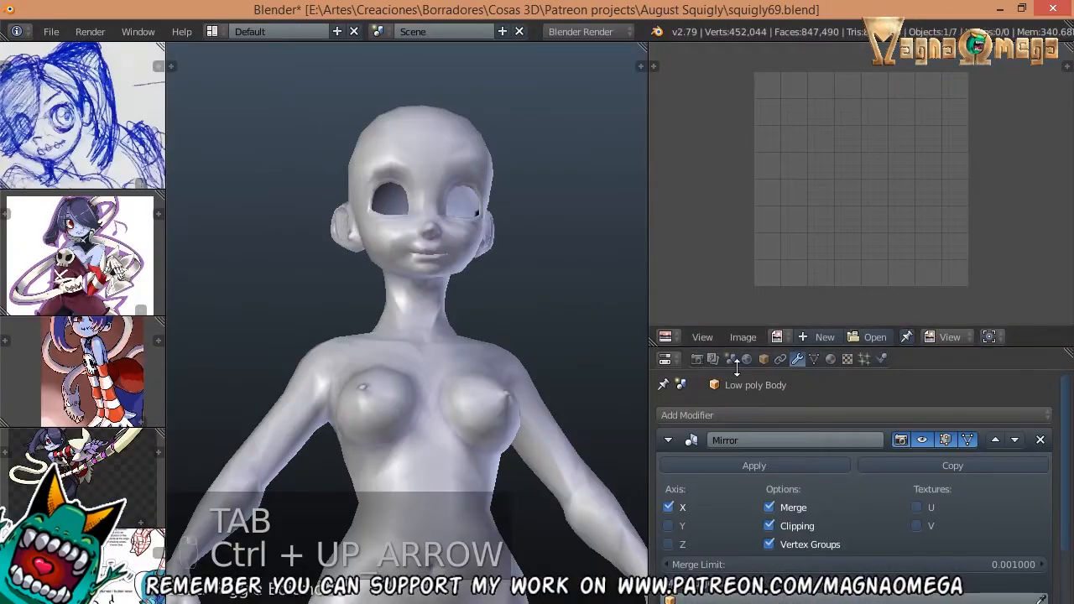
{"action": "left_click_drag", "start_coordinate": [728, 344], "coordinate": [734, 103]}
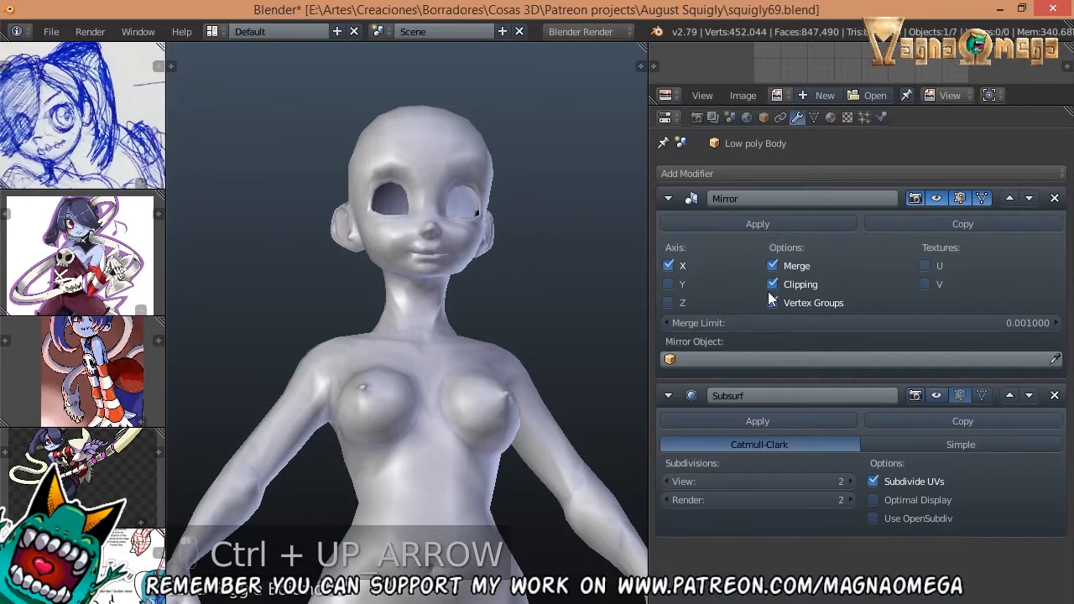
{"action": "middle_click_drag", "start_coordinate": [466, 285], "coordinate": [412, 293]}
{"action": "key", "text": "Tab"}
{"action": "middle_click_drag", "start_coordinate": [542, 298], "coordinate": [513, 299]}
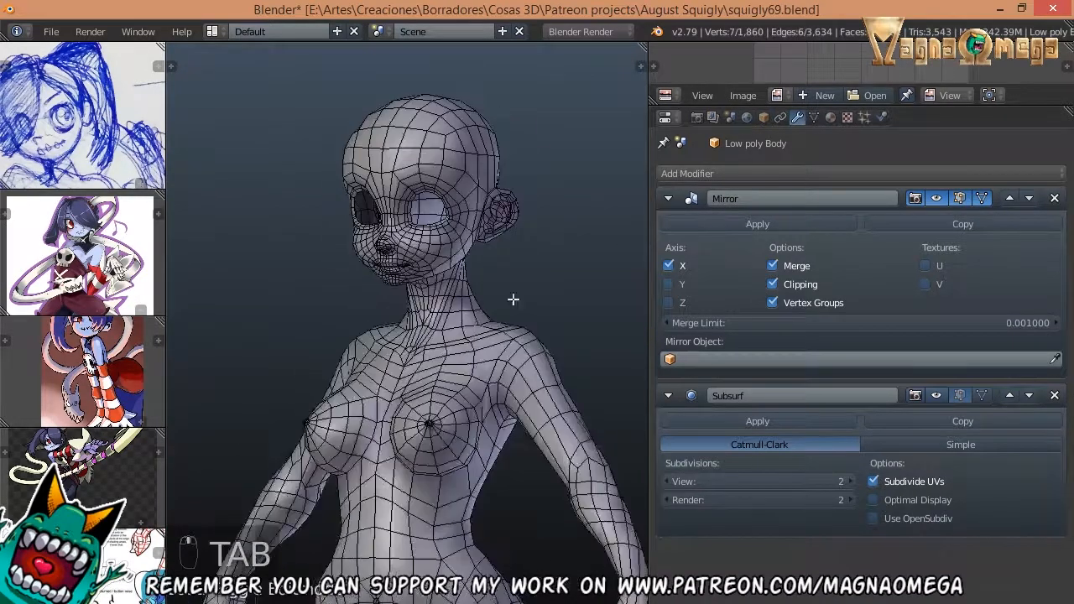
{"action": "left_click", "coordinate": [982, 199]}
- Mark a seam along the edge path running under the jaw, below the ear and around to the nape
{"action": "middle_click_drag", "start_coordinate": [415, 235], "coordinate": [572, 241]}
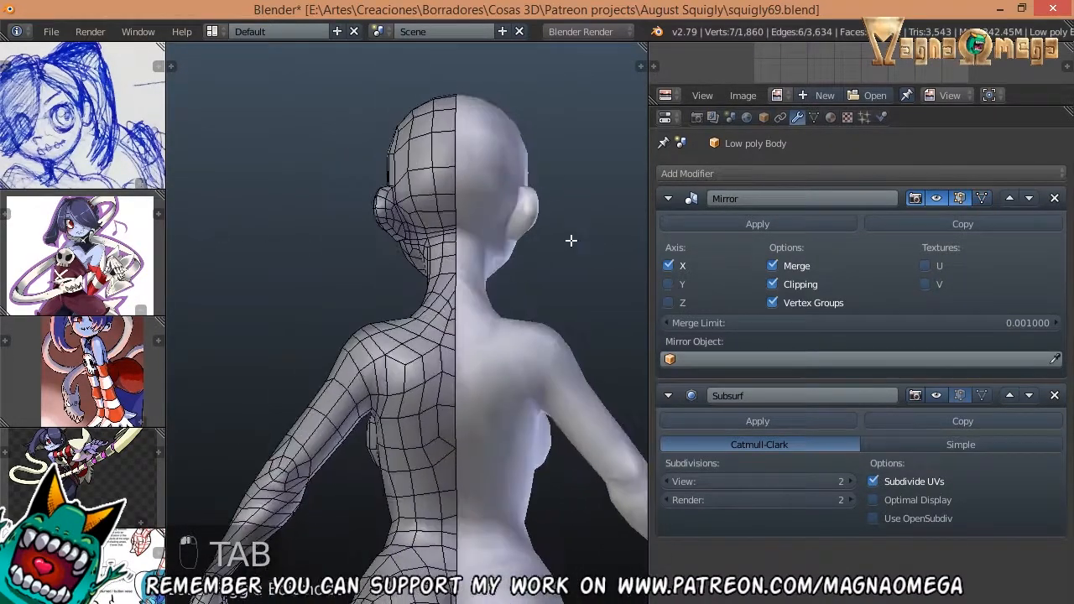
{"action": "scroll", "coordinate": [408, 240], "scroll_direction": "up", "scroll_amount": 6}
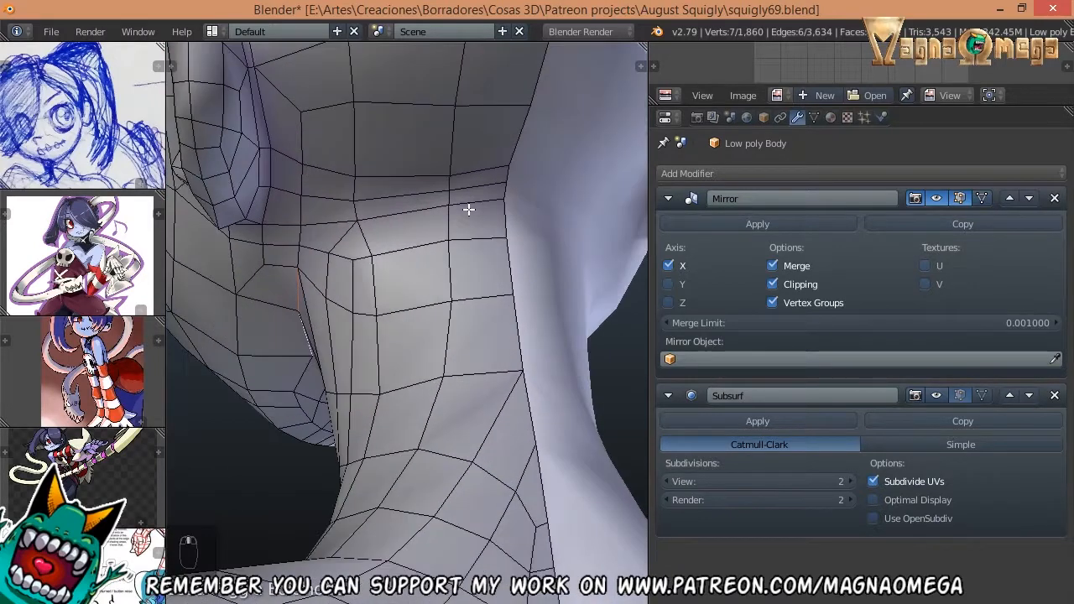
{"action": "mouse_move", "coordinate": [372, 229]}
{"action": "middle_mouse_down"}
{"action": "mouse_move", "coordinate": [456, 223]}
{"action": "mouse_move", "coordinate": [371, 221]}
{"action": "middle_mouse_up"}
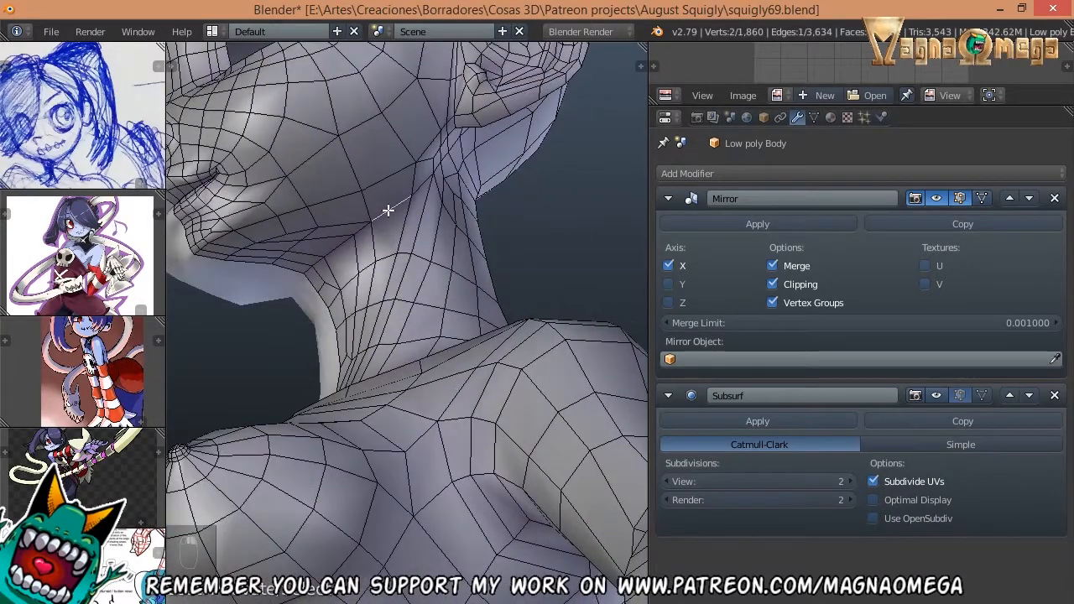
{"action": "middle_click_drag", "start_coordinate": [471, 233], "coordinate": [360, 204]}
{"action": "right_click", "coordinate": [365, 198], "text": "ctrl"}
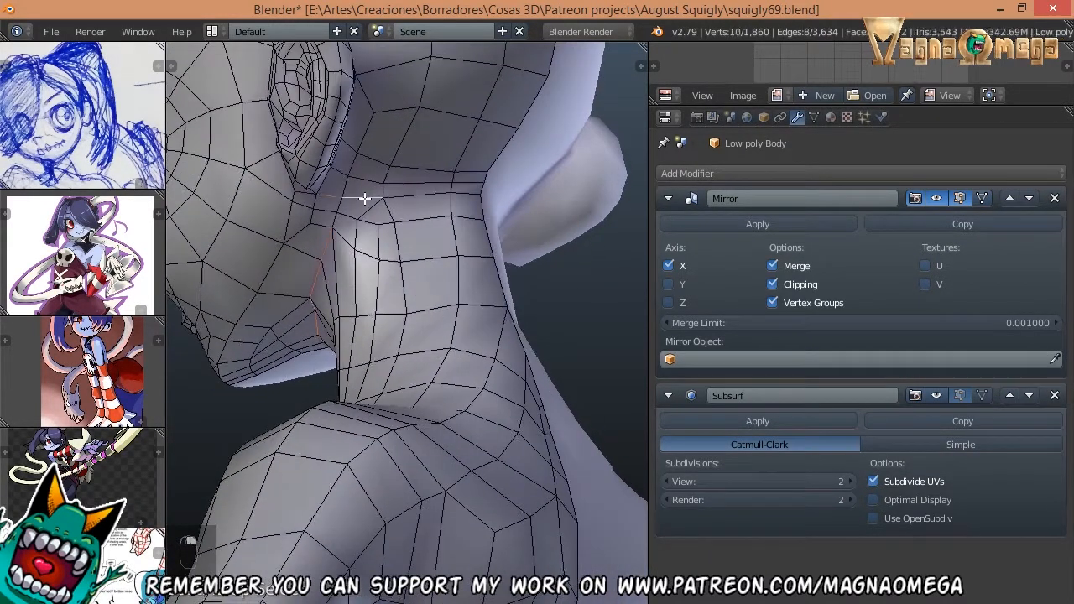
{"action": "key", "text": "ctrl+z"}
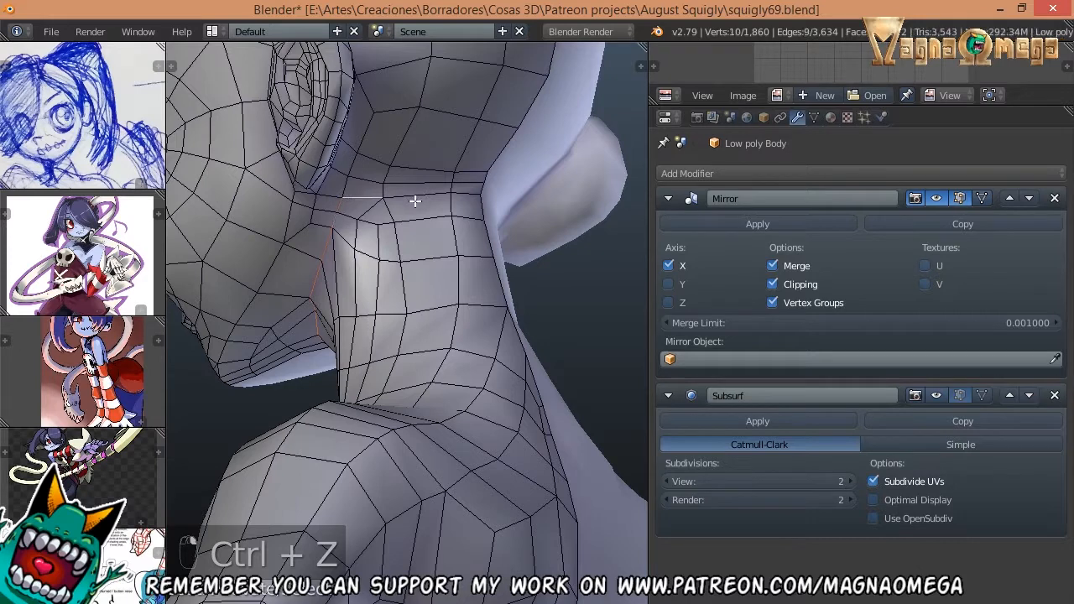
{"action": "middle_click_drag", "start_coordinate": [415, 202], "coordinate": [487, 238]}
{"action": "right_click", "coordinate": [454, 174], "text": "ctrl"}
{"action": "key", "text": "ctrl+Up"}
{"action": "middle_click_drag", "start_coordinate": [593, 235], "coordinate": [469, 283]}
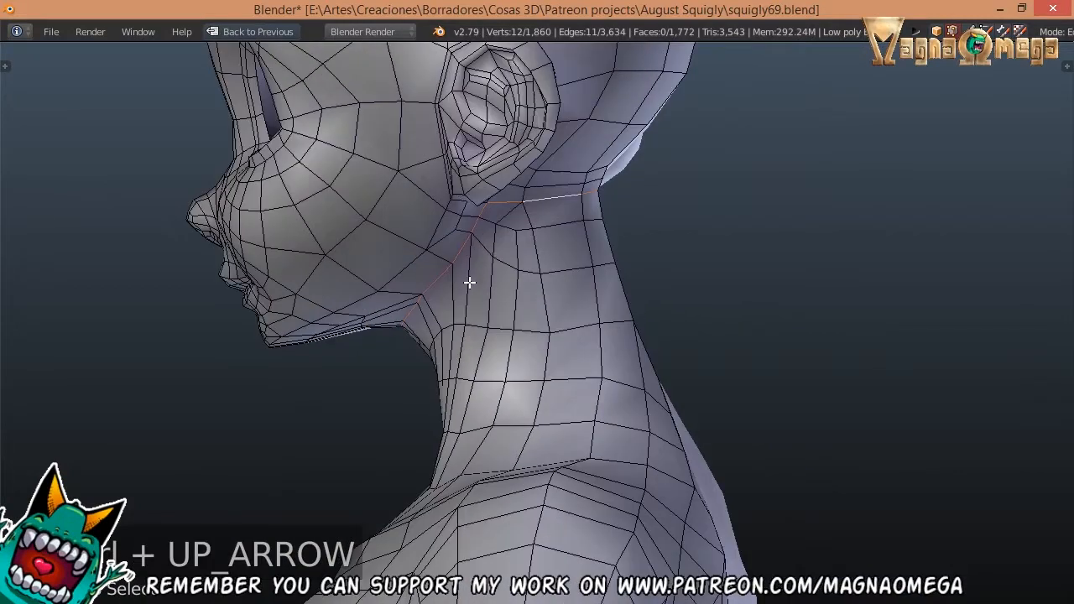
{"action": "key", "text": "ctrl+e"}
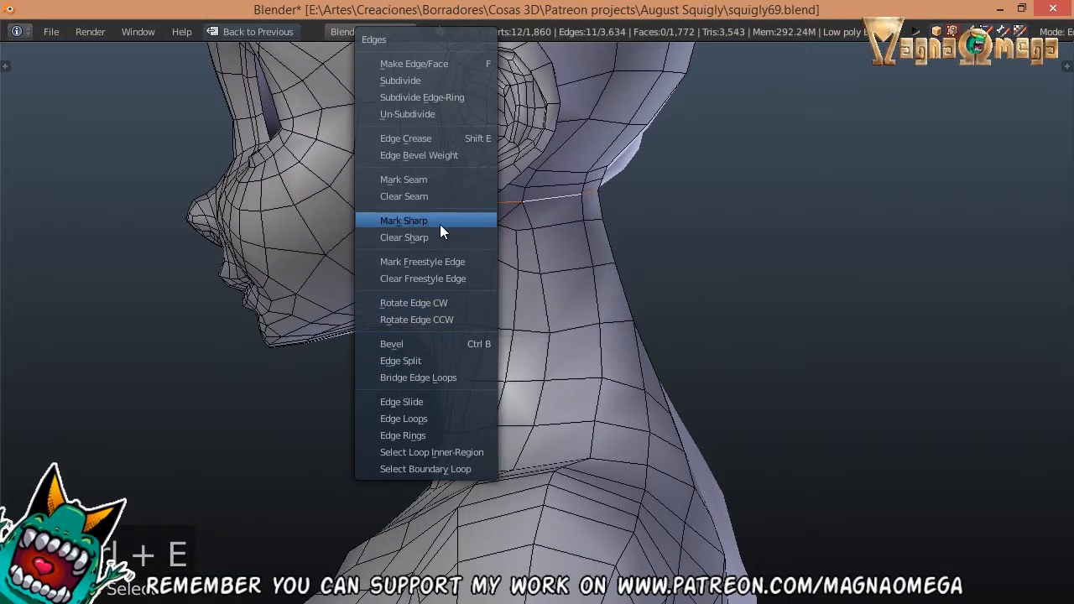
{"action": "left_click", "coordinate": [448, 180]}
{"action": "key", "text": "a"}
- Mark a seam on the edge loop around the shoulder where the arm meets the torso
{"action": "middle_click_drag", "start_coordinate": [448, 181], "coordinate": [654, 266]}
{"action": "scroll", "coordinate": [484, 256], "scroll_direction": "up", "scroll_amount": 2}
{"action": "right_click", "coordinate": [484, 256]}
{"action": "right_click", "coordinate": [484, 256], "text": "alt"}
{"action": "key", "text": "ctrl+e"}
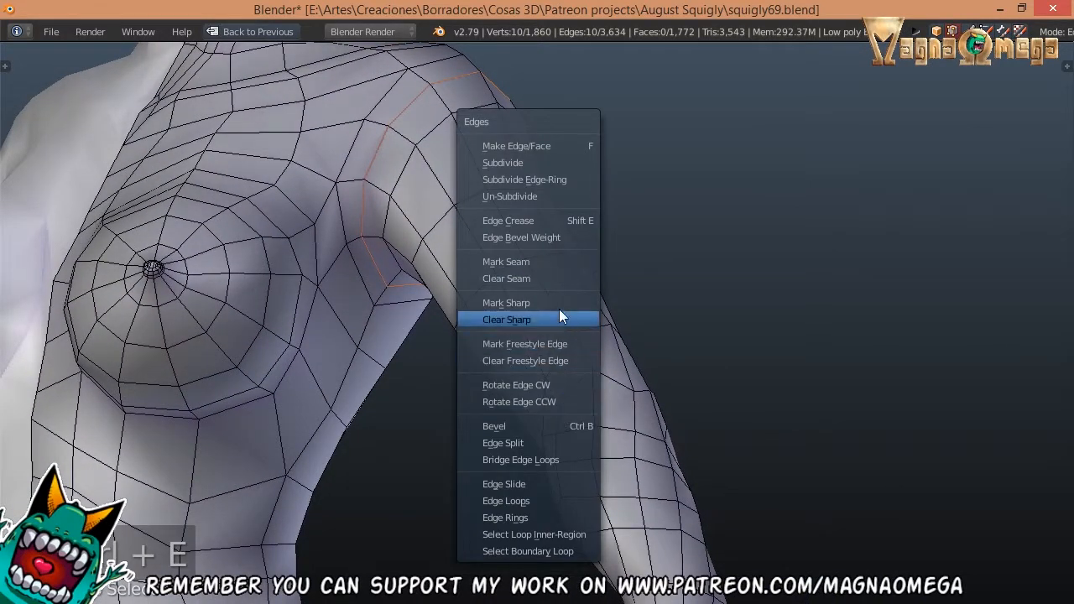
{"action": "left_click", "coordinate": [561, 264]}
- Try to select an edge path running from the groin over the hip and beneath the buttock
{"action": "middle_click_drag", "start_coordinate": [561, 264], "coordinate": [484, 221]}
{"action": "scroll", "coordinate": [484, 221], "scroll_direction": "up", "scroll_amount": 5}
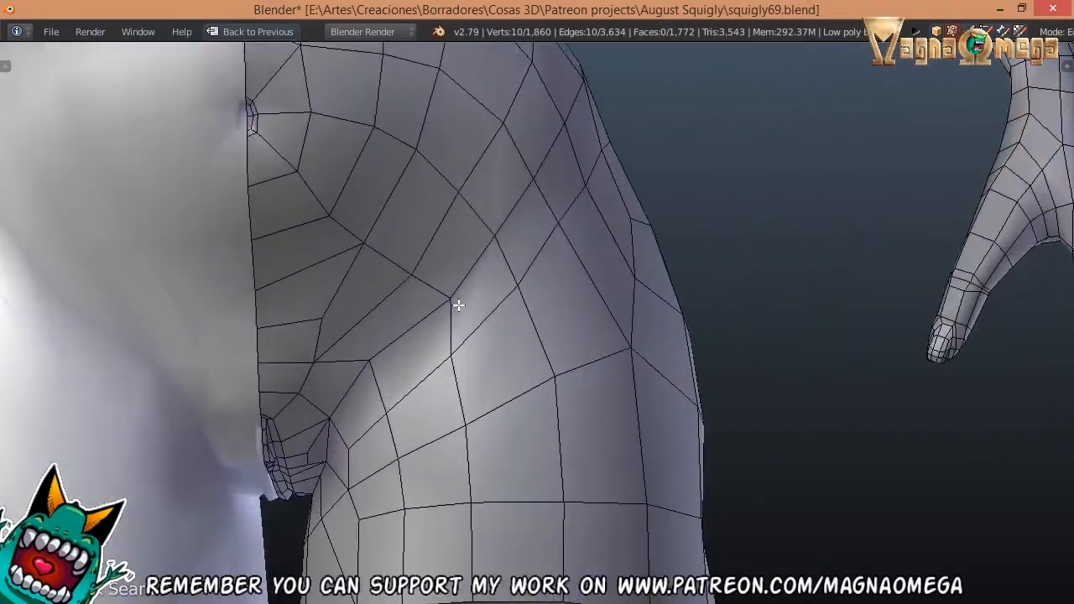
{"action": "middle_click_drag", "start_coordinate": [508, 259], "coordinate": [496, 311]}
{"action": "right_click", "coordinate": [461, 283]}
{"action": "right_click", "coordinate": [467, 278], "text": "alt"}
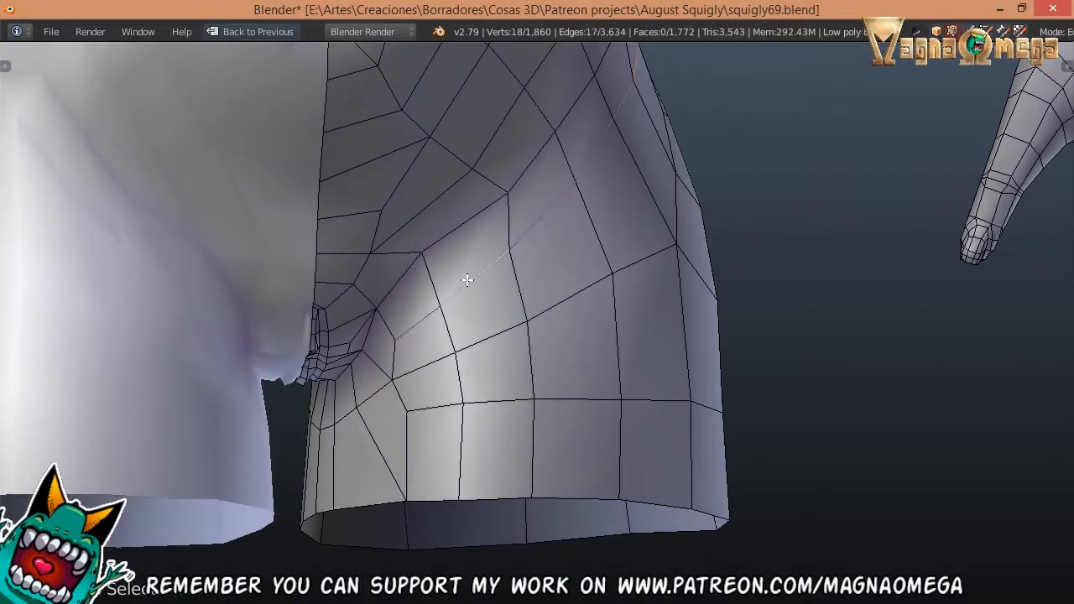
{"action": "middle_click_drag", "start_coordinate": [561, 226], "coordinate": [420, 302]}
{"action": "middle_click_drag", "start_coordinate": [402, 344], "coordinate": [475, 312]}
{"action": "right_click", "coordinate": [522, 326], "text": "shift"}
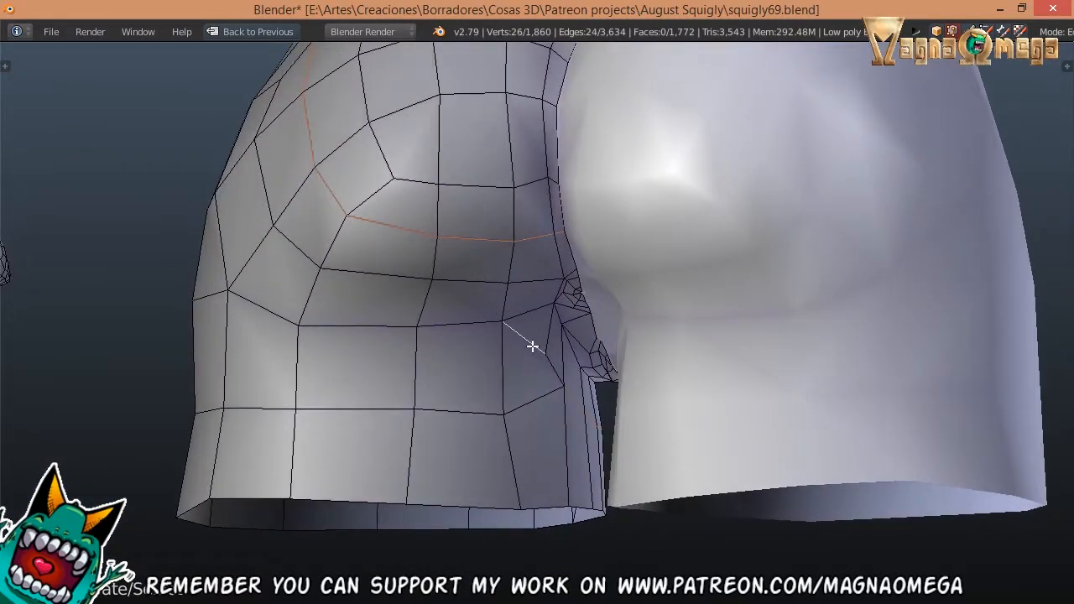
{"action": "middle_click_drag", "start_coordinate": [529, 340], "coordinate": [535, 313]}
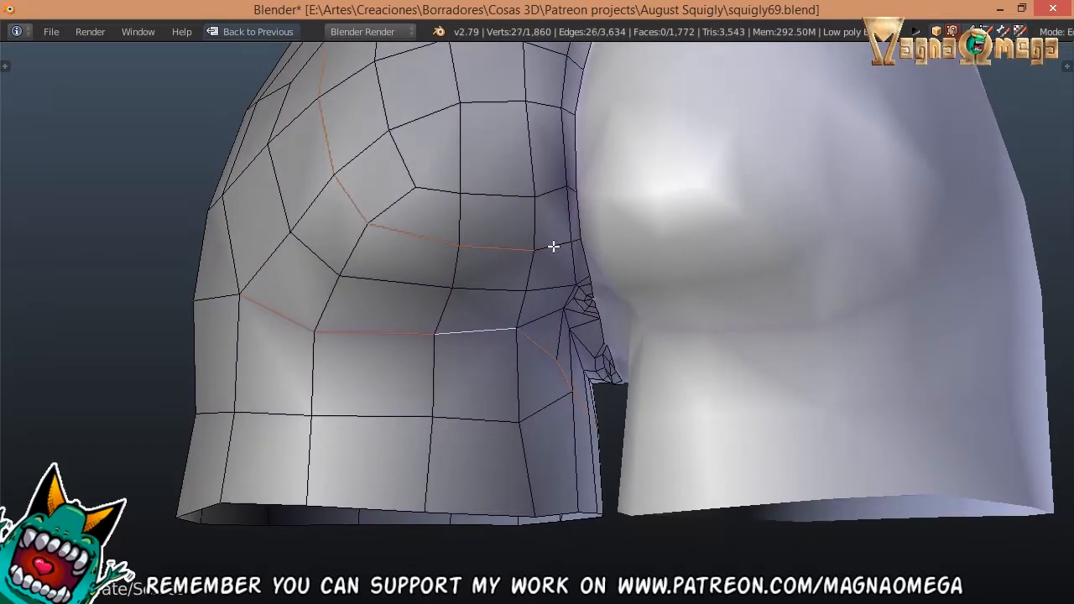
{"action": "middle_click_drag", "start_coordinate": [348, 218], "coordinate": [448, 378]}
{"action": "scroll", "coordinate": [455, 324], "scroll_direction": "up", "scroll_amount": 3}
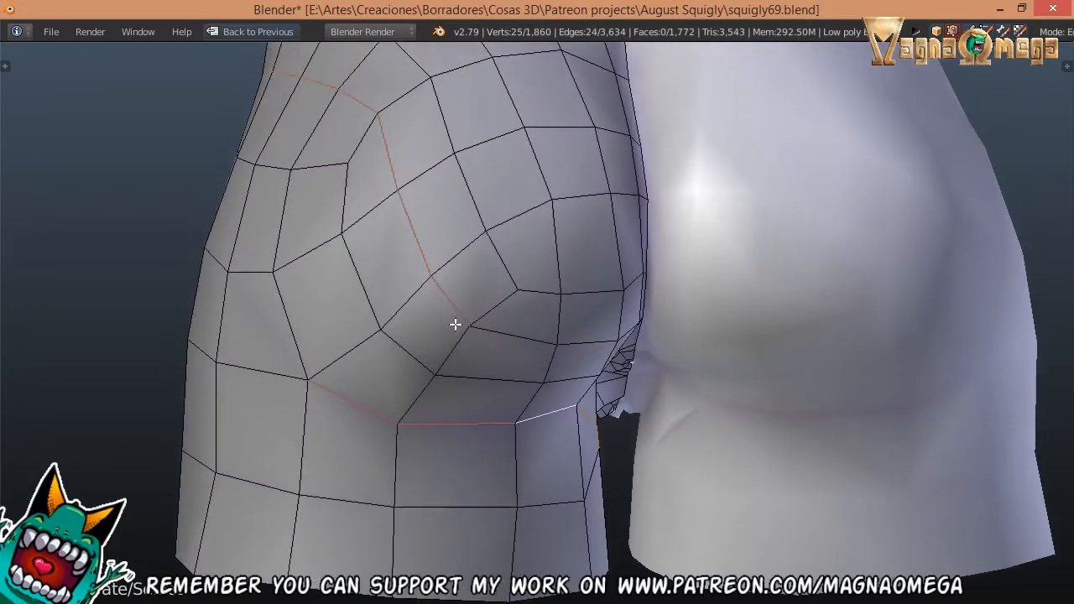
{"action": "right_click", "coordinate": [378, 148], "text": "shift"}
{"action": "middle_click_drag", "start_coordinate": [379, 148], "coordinate": [522, 256]}
{"action": "right_click", "coordinate": [397, 383]}
{"action": "key", "text": "ctrl+z"}
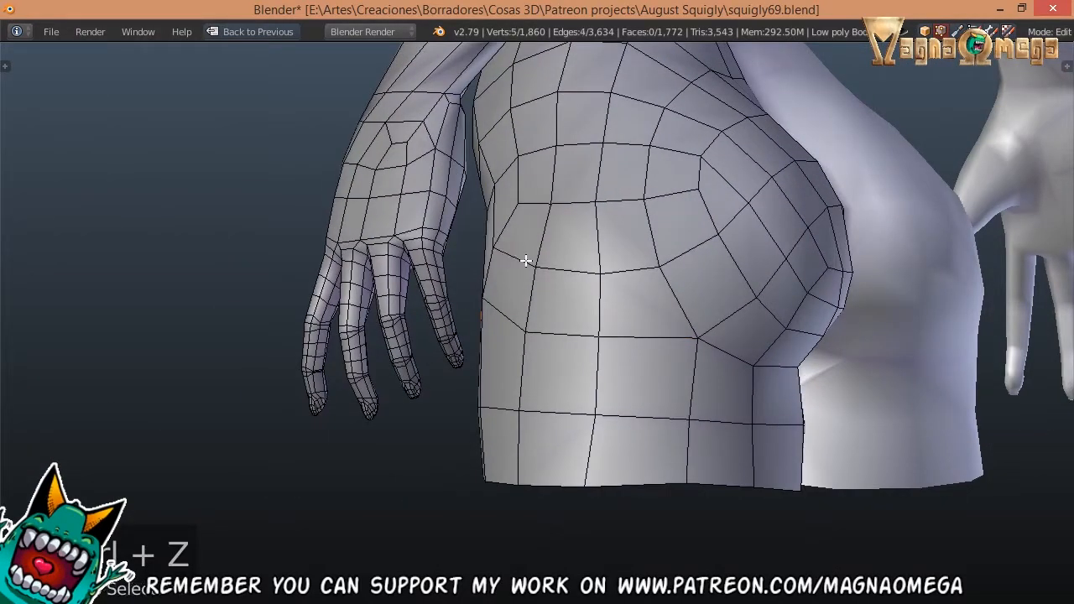
- Select the edges crossing the front and outer side of the upper thigh, up to just below the buttock
{"action": "middle_click_drag", "start_coordinate": [555, 296], "coordinate": [574, 289]}
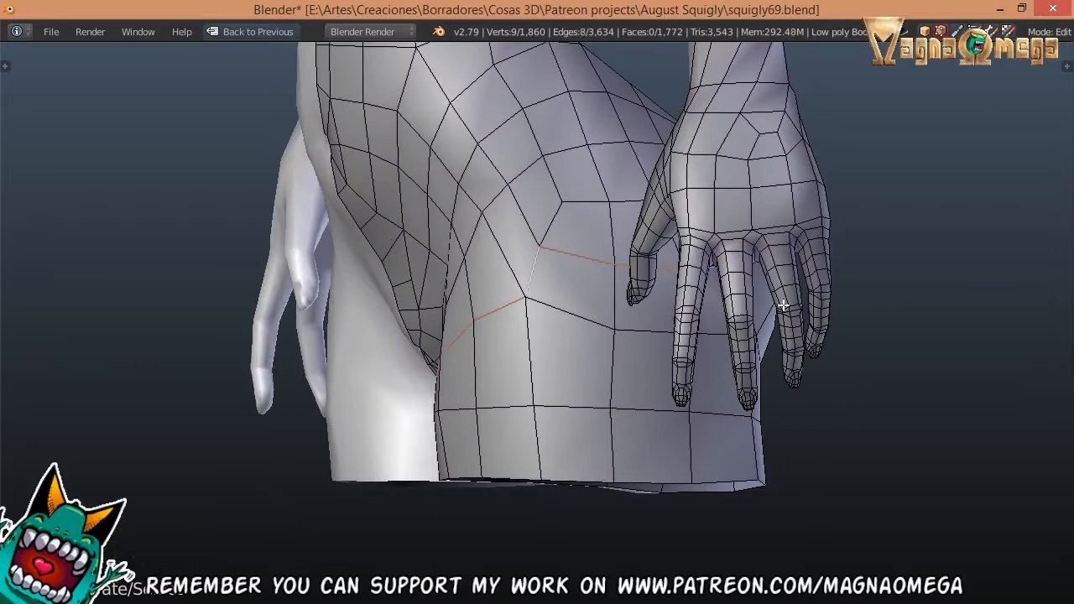
{"action": "middle_click_drag", "start_coordinate": [784, 306], "coordinate": [628, 313]}
{"action": "right_click", "coordinate": [628, 293], "text": "shift"}
{"action": "middle_click_drag", "start_coordinate": [717, 317], "coordinate": [698, 318]}
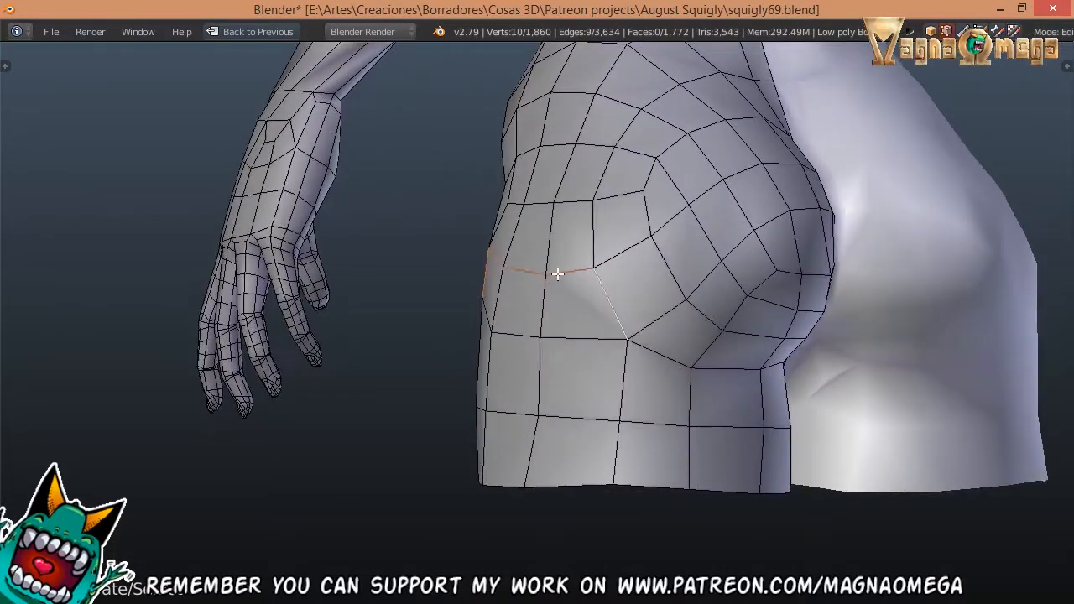
{"action": "middle_click_drag", "start_coordinate": [494, 256], "coordinate": [509, 296]}
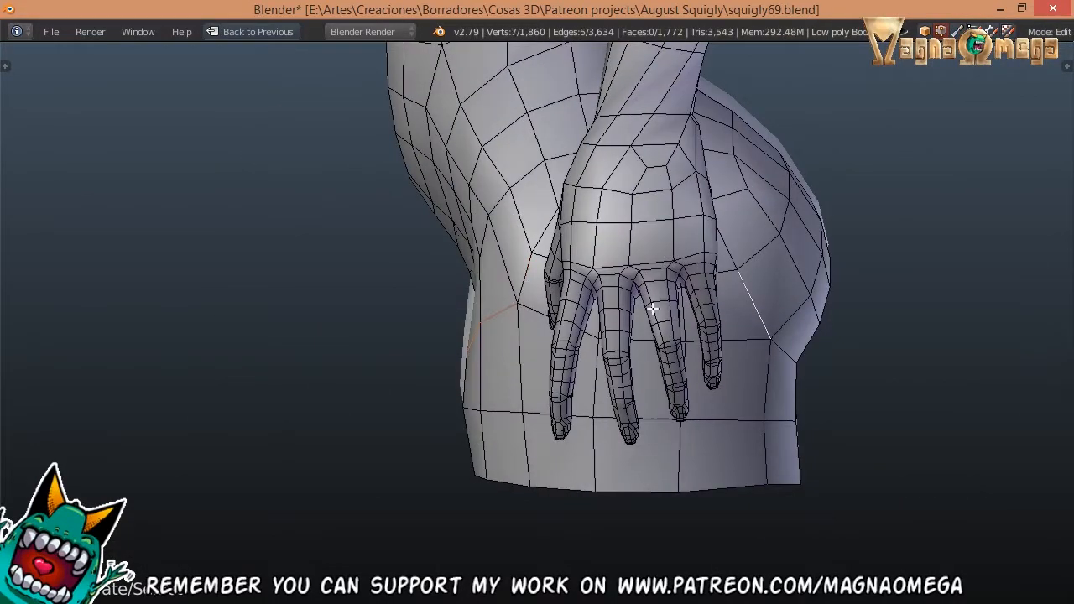
{"action": "middle_click_drag", "start_coordinate": [654, 309], "coordinate": [636, 295]}
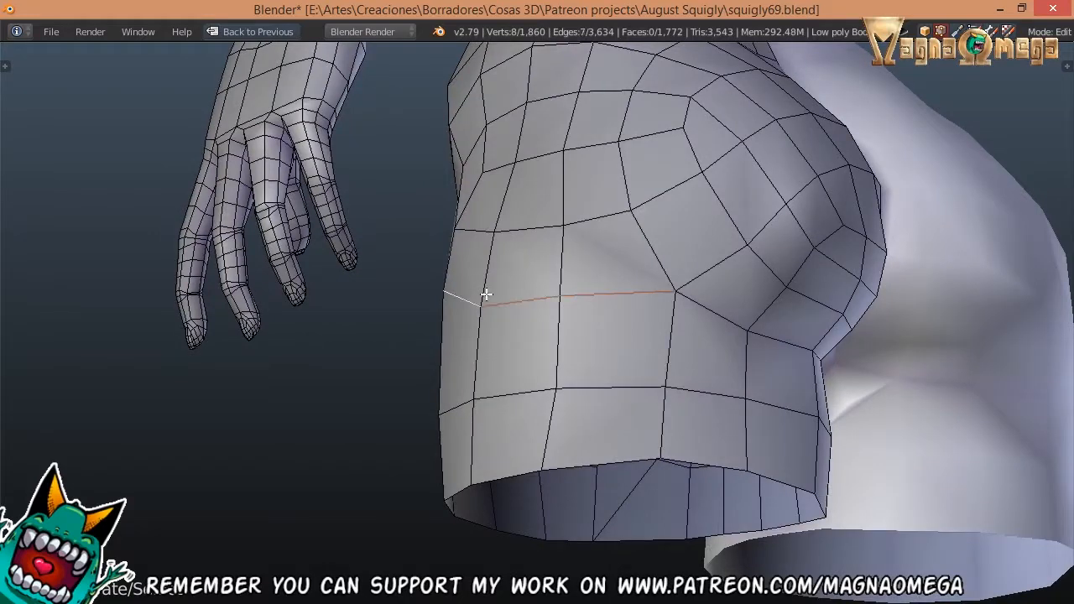
{"action": "middle_click_drag", "start_coordinate": [486, 294], "coordinate": [549, 296]}
{"action": "right_click", "coordinate": [549, 297], "text": "shift"}
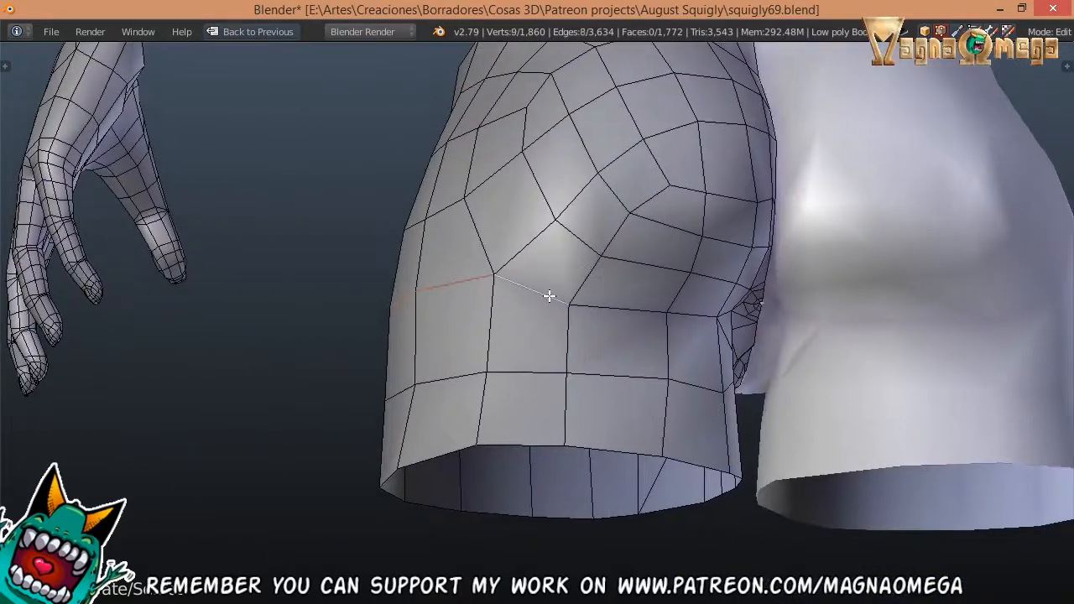
{"action": "middle_click_drag", "start_coordinate": [631, 300], "coordinate": [454, 278]}
{"action": "right_click", "coordinate": [602, 303], "text": "shift"}
{"action": "key", "text": "ctrl+z"}
{"action": "right_click", "coordinate": [515, 292], "text": "shift"}
- Extend the edge selection below the buttock and around the inner thigh to close the loop around the leg
{"action": "scroll", "coordinate": [546, 298], "scroll_direction": "up", "scroll_amount": 4}
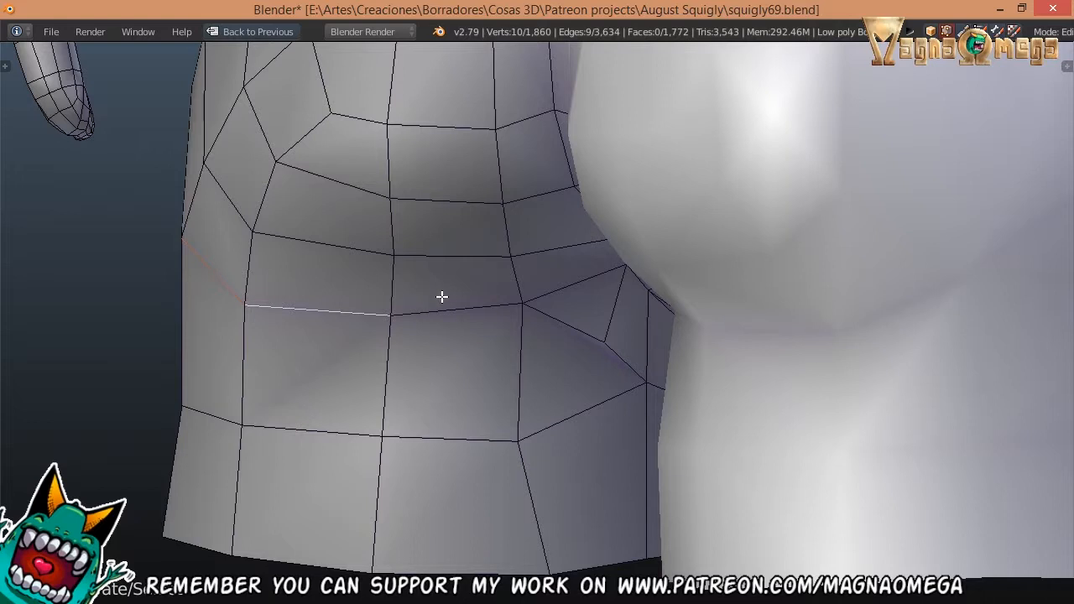
{"action": "scroll", "coordinate": [485, 293], "scroll_direction": "down", "scroll_amount": 4}
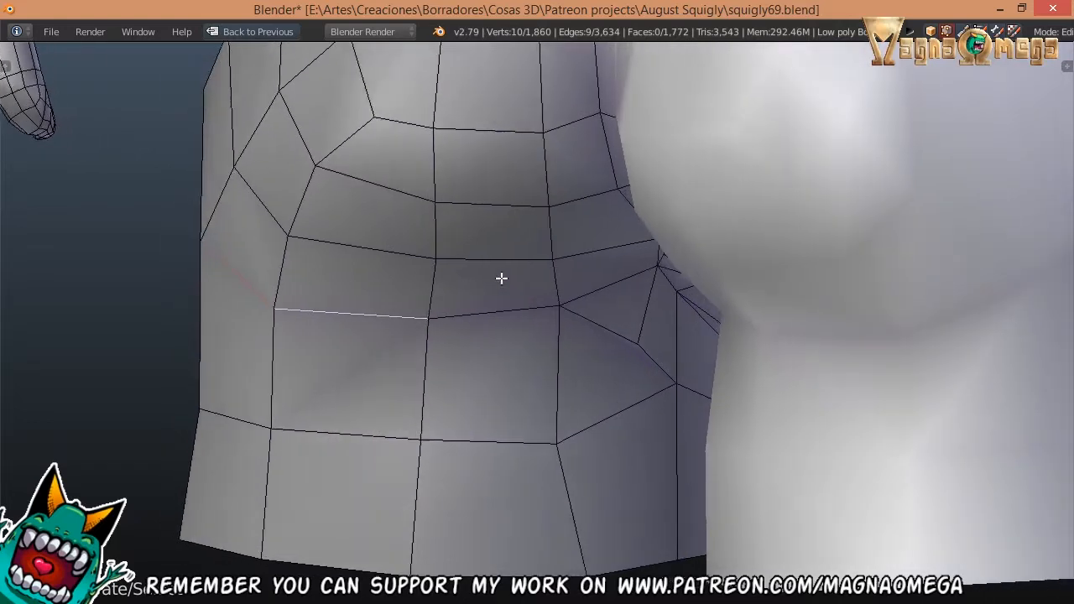
{"action": "scroll", "coordinate": [616, 288], "scroll_direction": "down", "scroll_amount": 2}
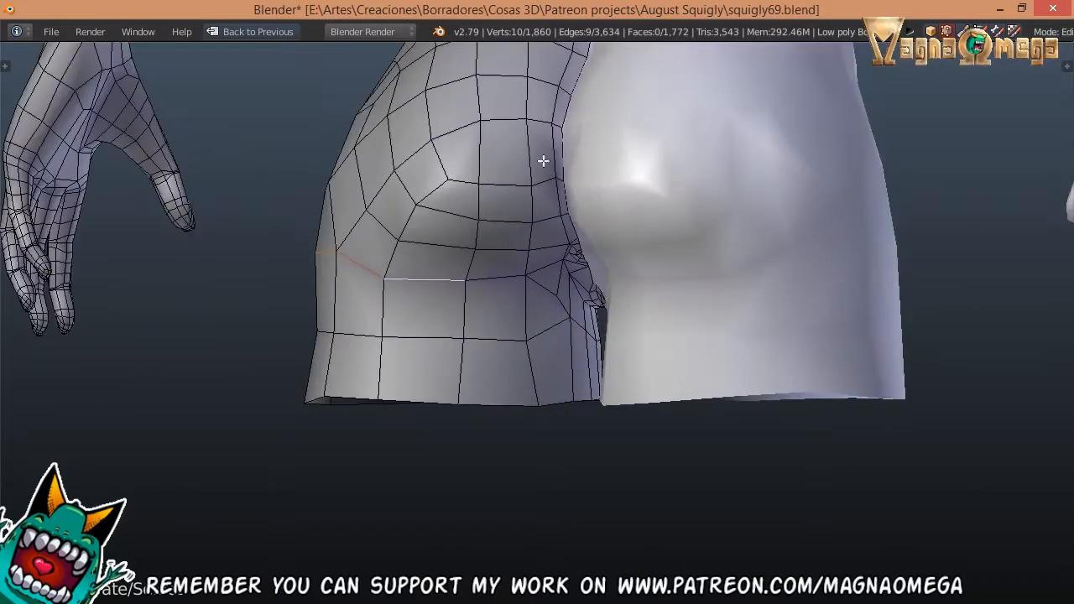
{"action": "middle_click_drag", "start_coordinate": [543, 181], "coordinate": [408, 240]}
{"action": "scroll", "coordinate": [432, 236], "scroll_direction": "up", "scroll_amount": 2}
{"action": "scroll", "coordinate": [405, 273], "scroll_direction": "down", "scroll_amount": 2}
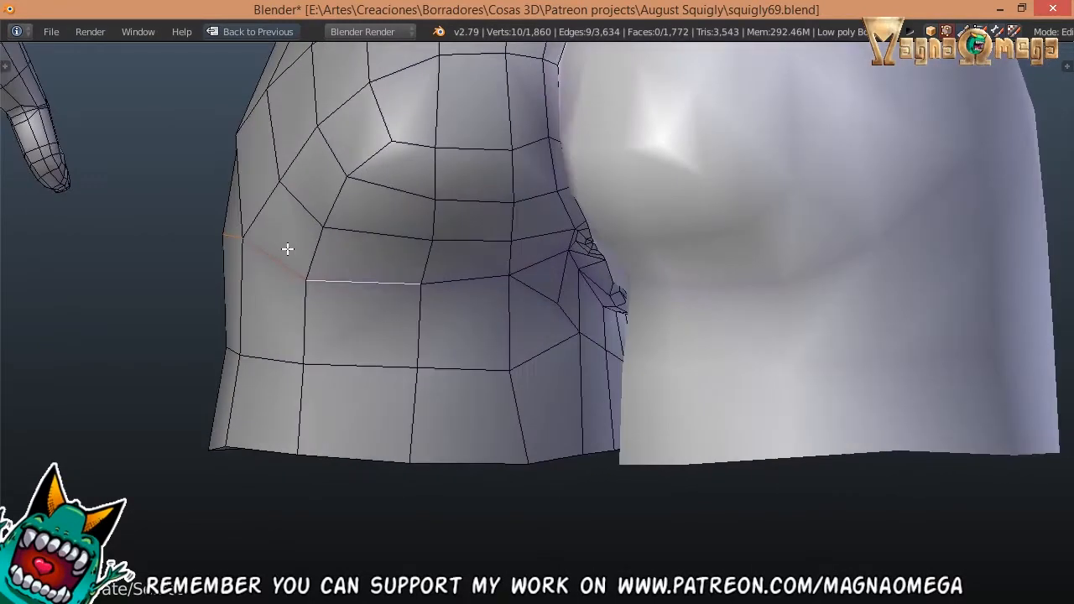
{"action": "scroll", "coordinate": [330, 269], "scroll_direction": "up", "scroll_amount": 4}
{"action": "middle_click_drag", "start_coordinate": [334, 295], "coordinate": [645, 242]}
{"action": "right_click", "coordinate": [429, 262], "text": "shift"}
{"action": "right_click", "coordinate": [646, 242], "text": "shift"}
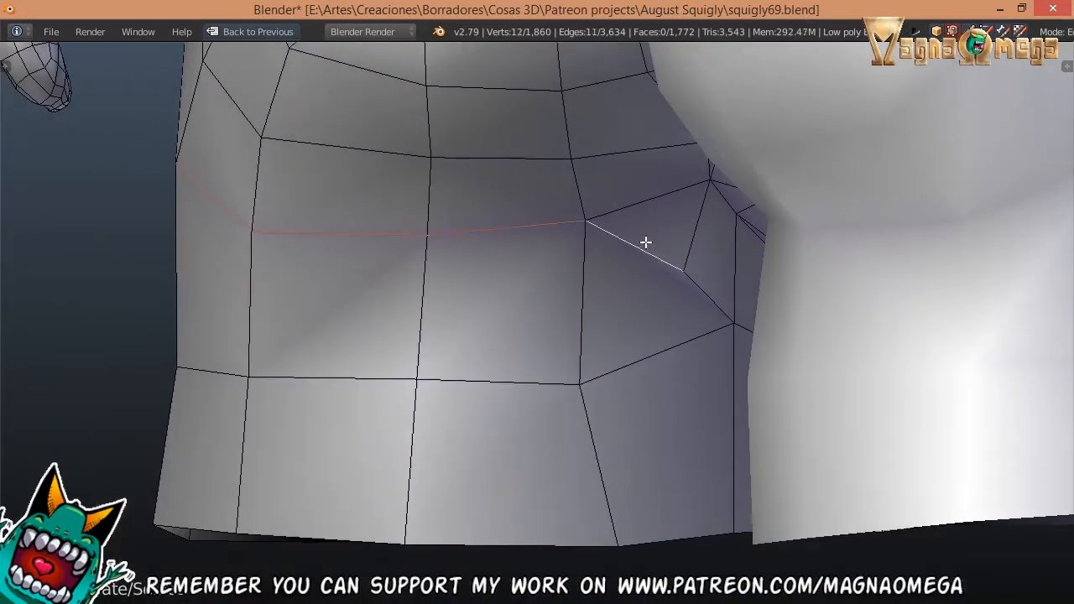
{"action": "right_click", "coordinate": [714, 297], "text": "shift"}
{"action": "middle_click_drag", "start_coordinate": [715, 297], "coordinate": [413, 281]}
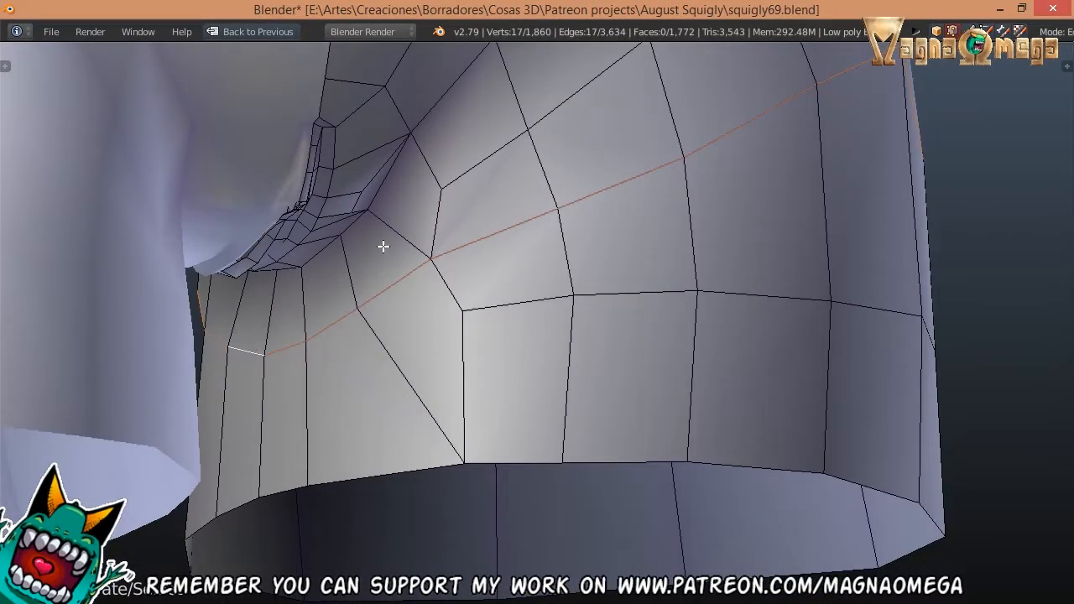
{"action": "middle_click_drag", "start_coordinate": [384, 246], "coordinate": [358, 277]}
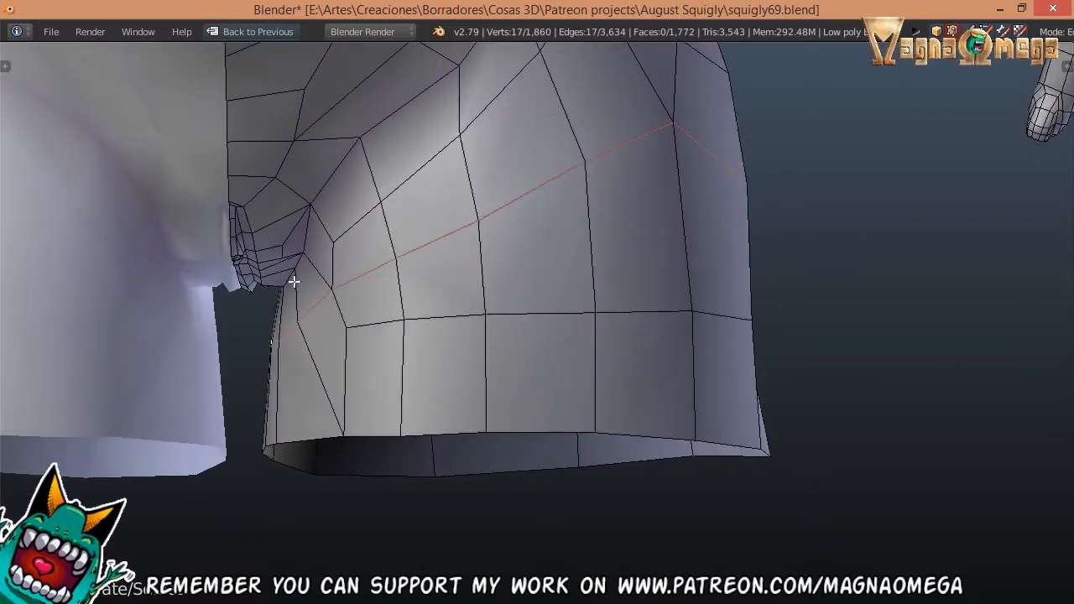
{"action": "middle_click_drag", "start_coordinate": [462, 203], "coordinate": [434, 302]}
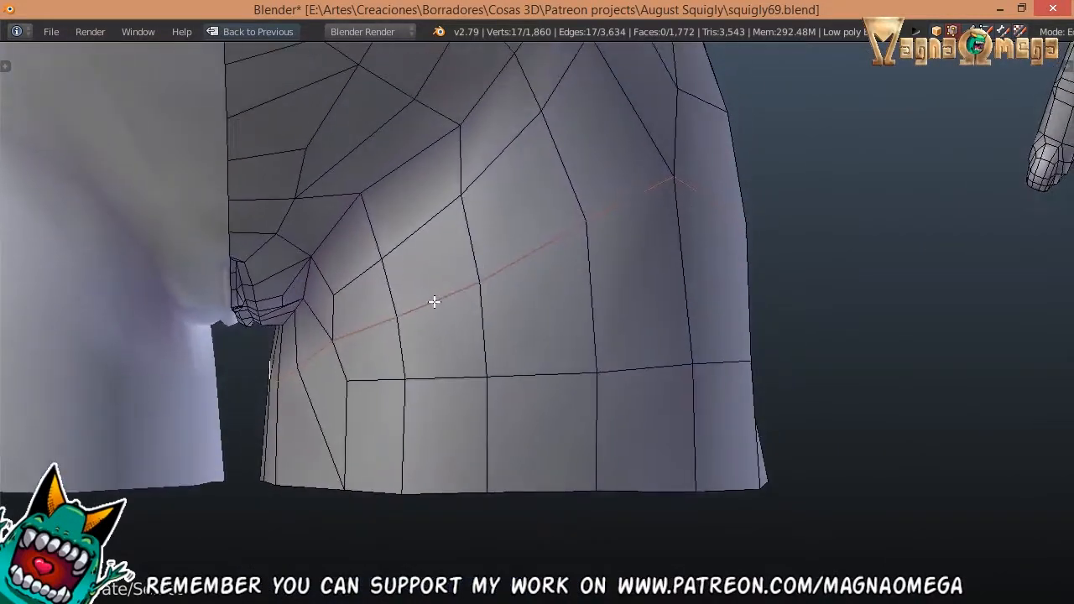
- Mark a seam on the selected edge loop around the upper thigh and clear the selection
{"action": "key", "text": "ctrl+e"}
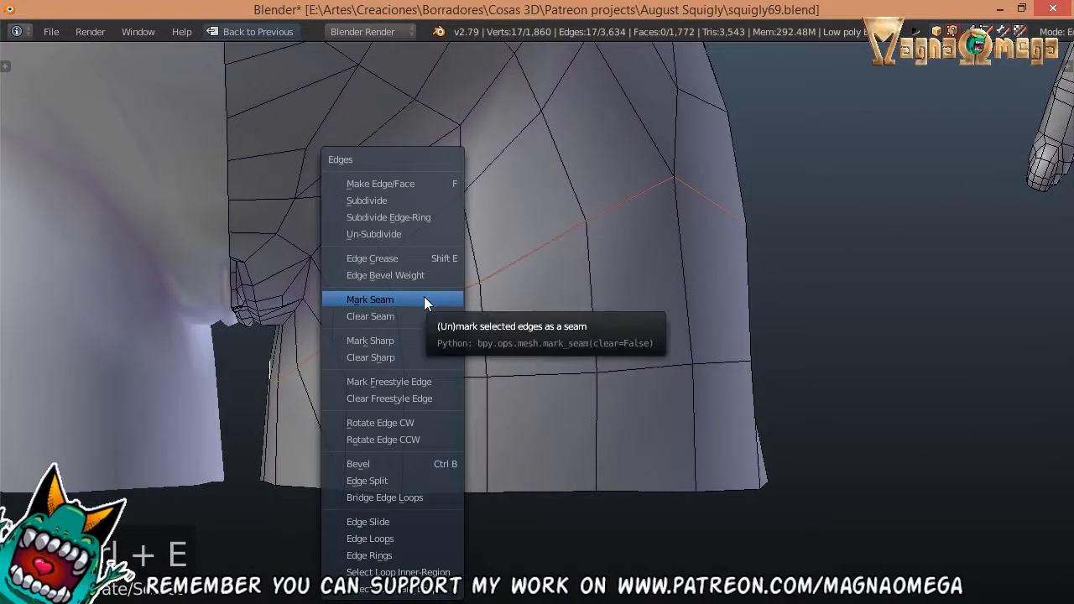
{"action": "left_click", "coordinate": [424, 296]}
{"action": "key", "text": "a"}
{"action": "middle_click_drag", "start_coordinate": [382, 302], "coordinate": [450, 296]}
{"action": "middle_click_drag", "start_coordinate": [487, 330], "coordinate": [467, 321]}
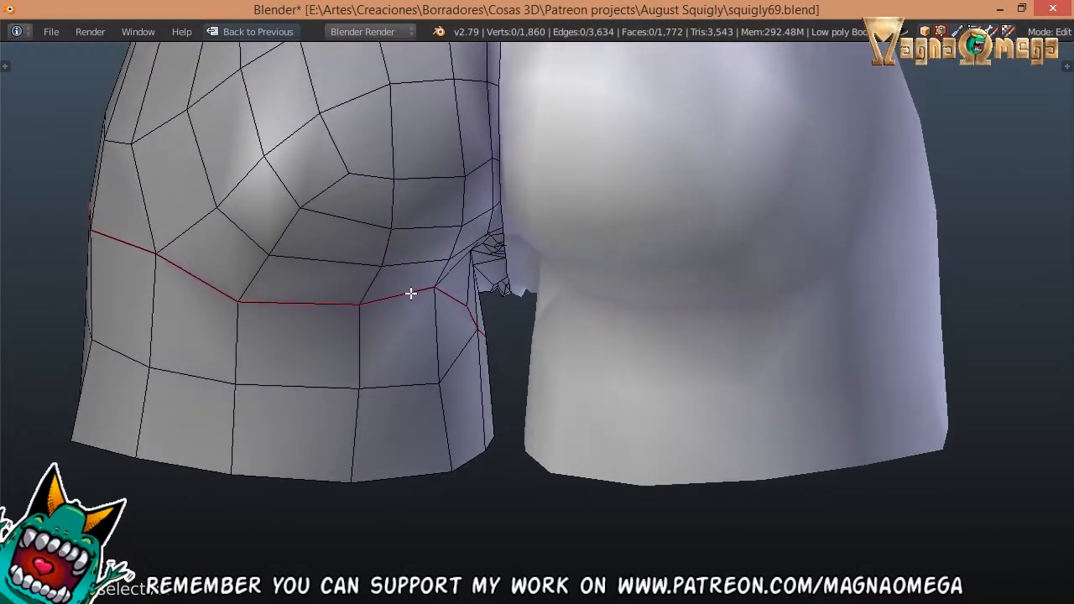
{"action": "middle_click_drag", "start_coordinate": [284, 309], "coordinate": [374, 305]}
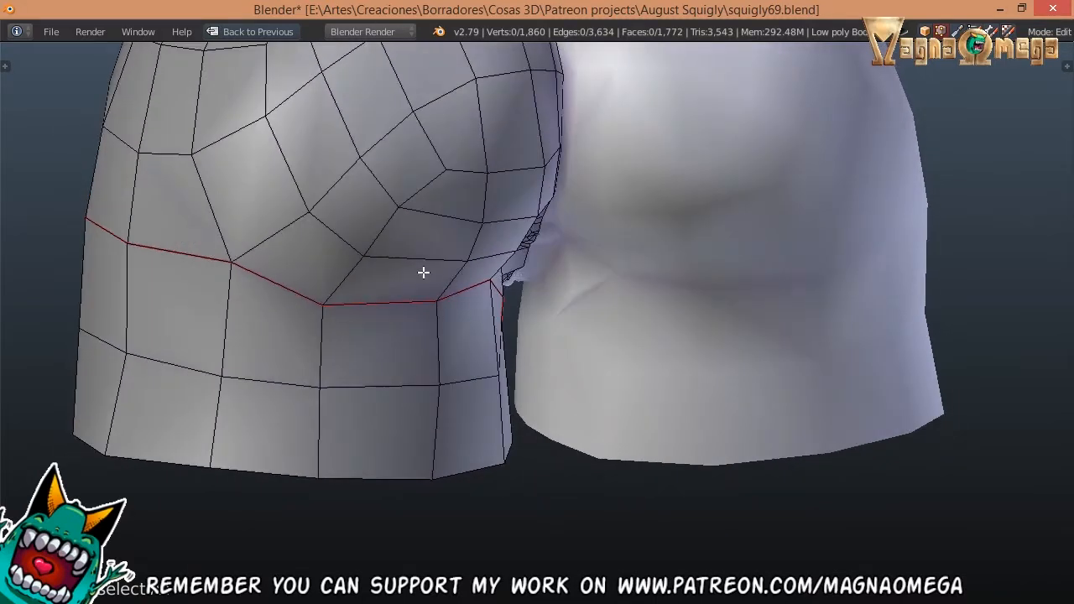
{"action": "middle_click_drag", "start_coordinate": [423, 272], "coordinate": [320, 161]}
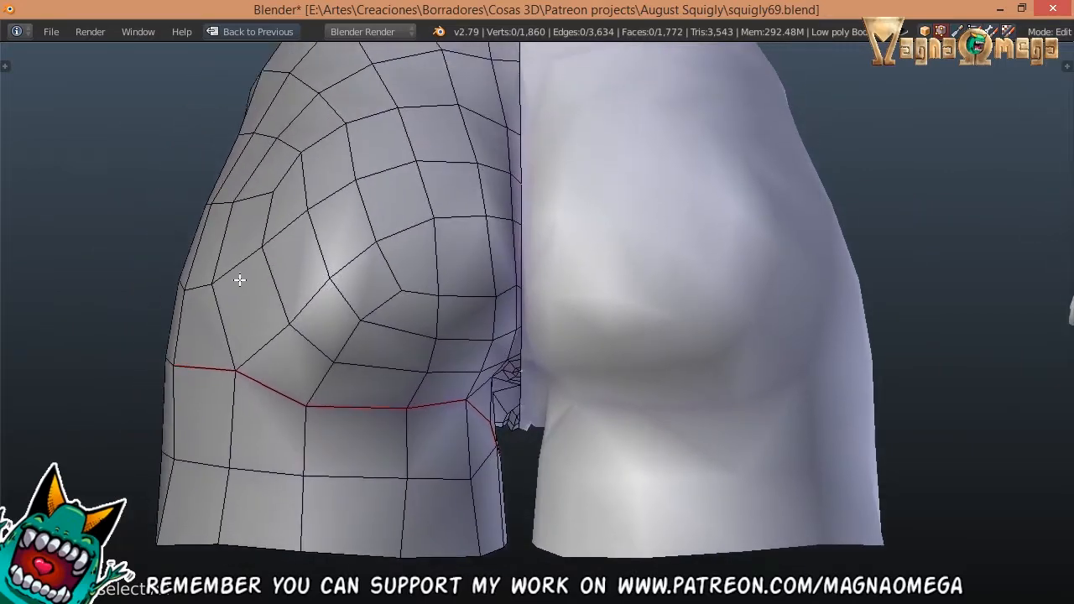
{"action": "middle_click_drag", "start_coordinate": [239, 279], "coordinate": [444, 294]}
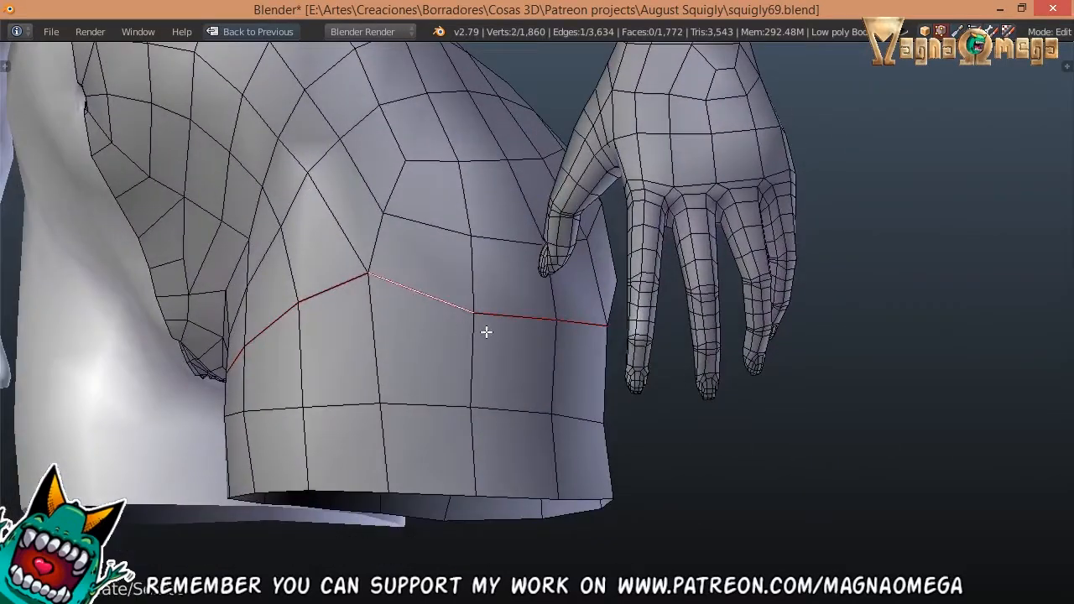
- Undo the seam marked around the upper thigh
{"action": "middle_click_drag", "start_coordinate": [596, 331], "coordinate": [622, 281]}
{"action": "key", "text": "ctrl+z"}
{"action": "key", "text": "ctrl+z"}
{"action": "key", "text": "ctrl+z"}
{"action": "key", "text": "ctrl+z"}
{"action": "key", "text": "ctrl+z"}
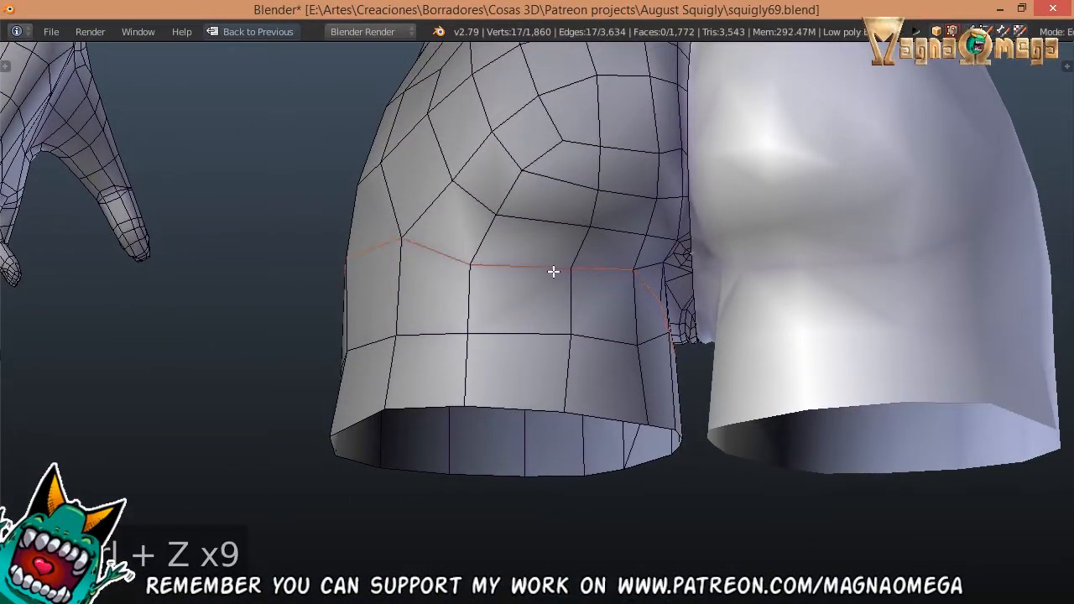
- Examine the edge flow around the groin crease and crotch, as well as the side of the head
{"action": "middle_click_drag", "start_coordinate": [554, 270], "coordinate": [523, 252]}
{"action": "right_click", "coordinate": [484, 251]}
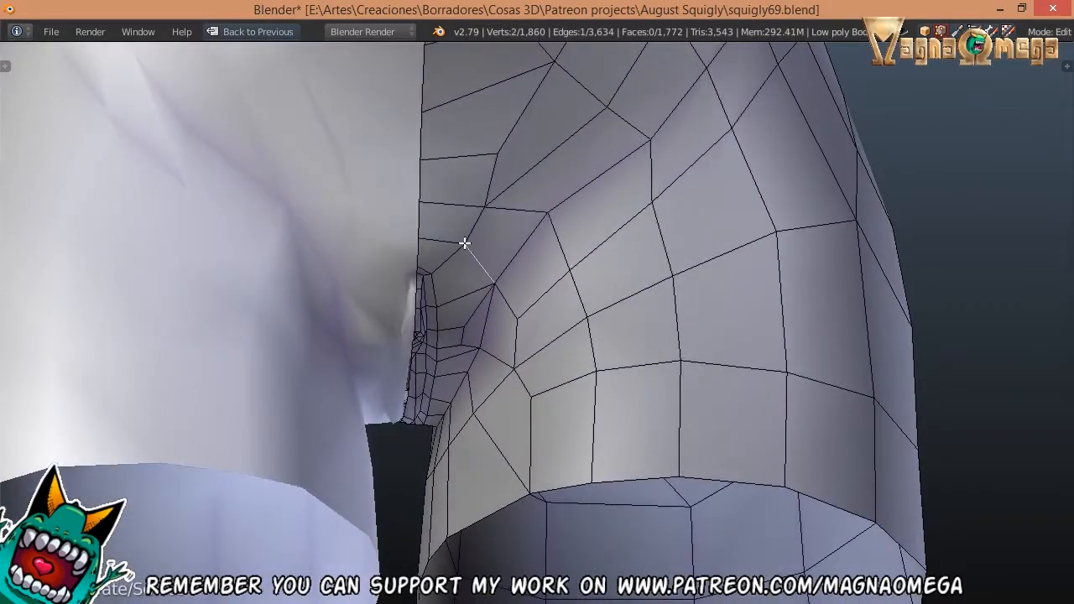
{"action": "middle_click_drag", "start_coordinate": [499, 319], "coordinate": [485, 273]}
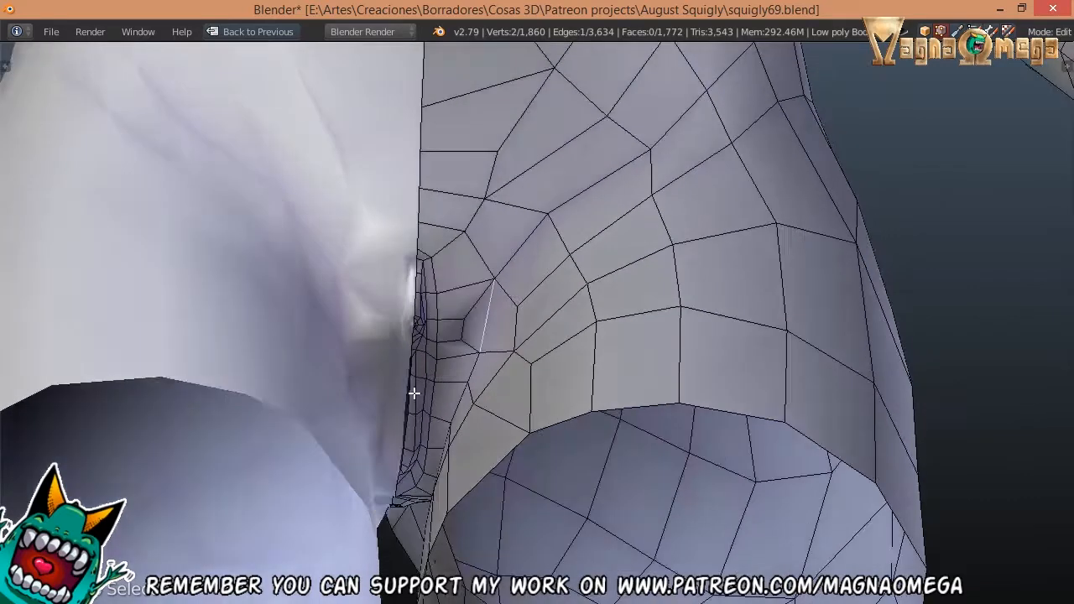
{"action": "right_click", "coordinate": [412, 391]}
{"action": "middle_click_drag", "start_coordinate": [412, 391], "coordinate": [636, 412]}
{"action": "scroll", "coordinate": [677, 170], "scroll_direction": "down", "scroll_amount": 5}
{"action": "scroll", "coordinate": [650, 207], "scroll_direction": "up", "scroll_amount": 4}
{"action": "middle_click_drag", "start_coordinate": [649, 206], "coordinate": [686, 378]}
{"action": "scroll", "coordinate": [686, 378], "scroll_direction": "up", "scroll_amount": 6}
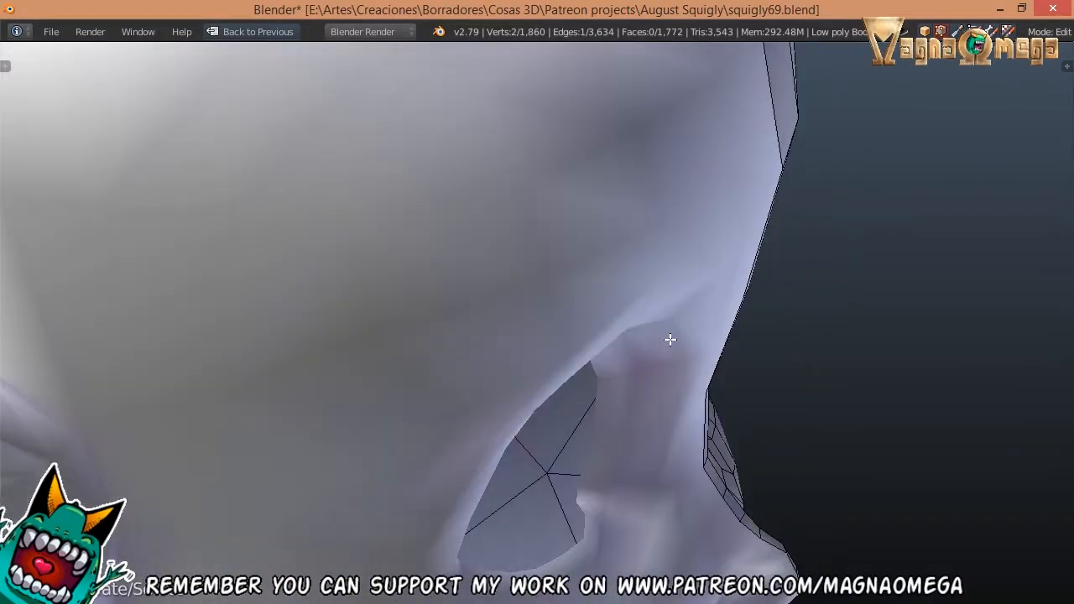
{"action": "scroll", "coordinate": [669, 339], "scroll_direction": "down", "scroll_amount": 5}
{"action": "middle_click_drag", "start_coordinate": [652, 211], "coordinate": [659, 211]}
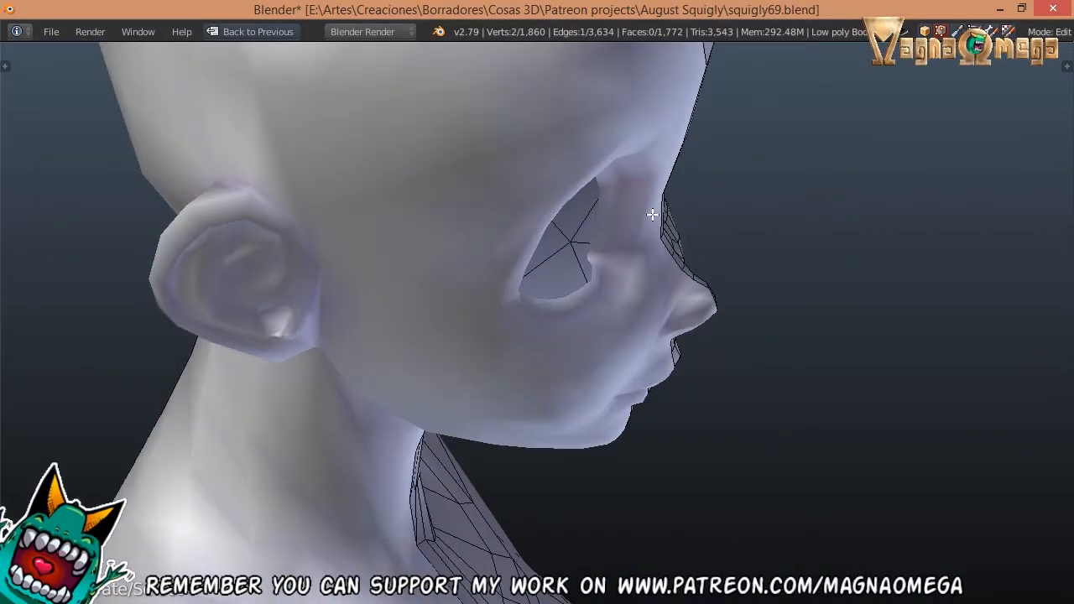
- Restore the split layout and re-isolate the low-poly body from Object Mode, returning it to Edit Mode
{"action": "key", "text": "KP_Divide"}
{"action": "middle_click_drag", "start_coordinate": [549, 145], "coordinate": [649, 241]}
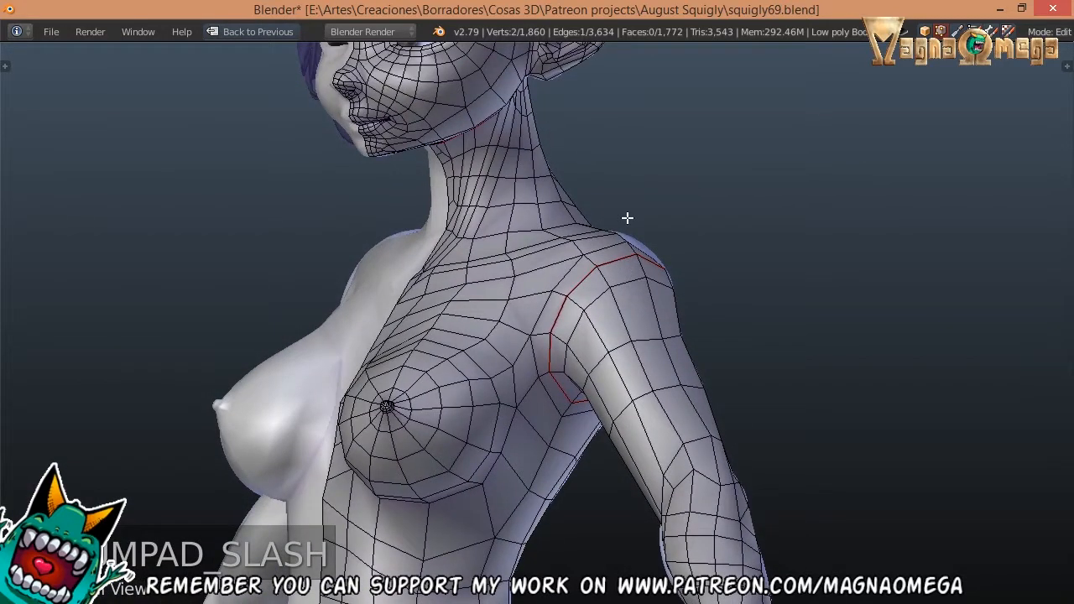
{"action": "key", "text": "ctrl+Up"}
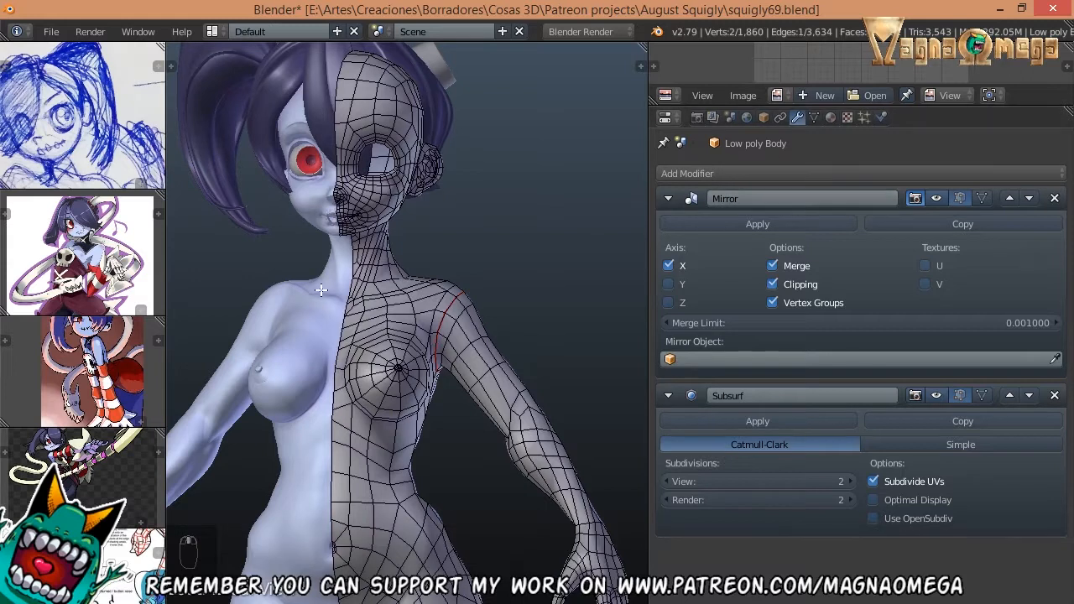
{"action": "middle_click_drag", "start_coordinate": [521, 302], "coordinate": [436, 279]}
{"action": "key", "text": "Tab"}
{"action": "key", "text": "KP_Divide"}
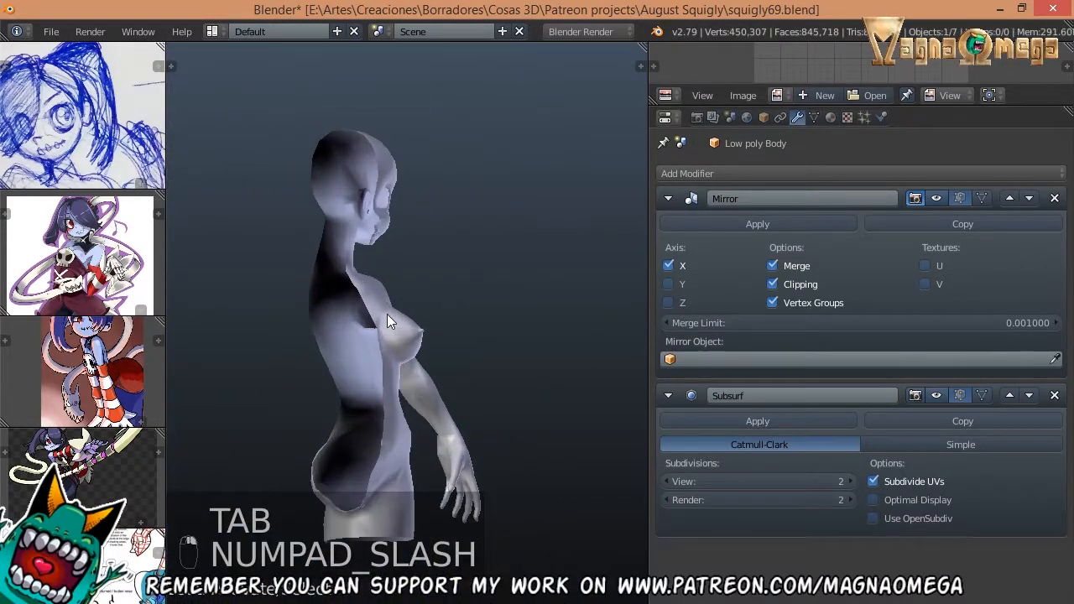
{"action": "key", "text": "Tab"}
- Select the edge loop along the mouth's lip line in profile
{"action": "scroll", "coordinate": [338, 186], "scroll_direction": "up", "scroll_amount": 5}
{"action": "scroll", "coordinate": [338, 187], "scroll_direction": "up", "scroll_amount": 6}
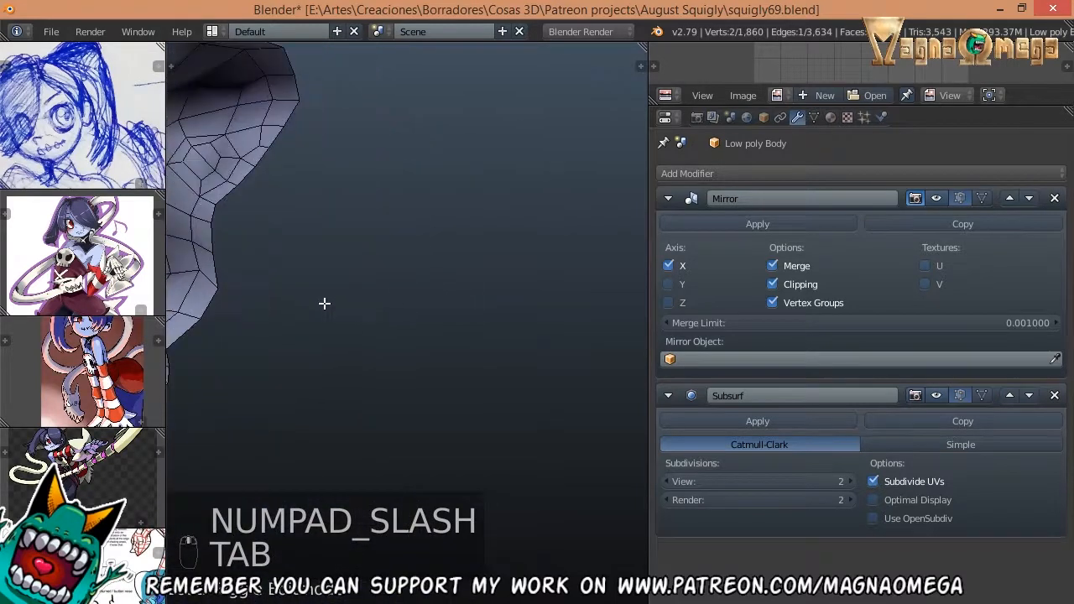
{"action": "middle_click_drag", "start_coordinate": [324, 303], "coordinate": [478, 280], "text": "shift"}
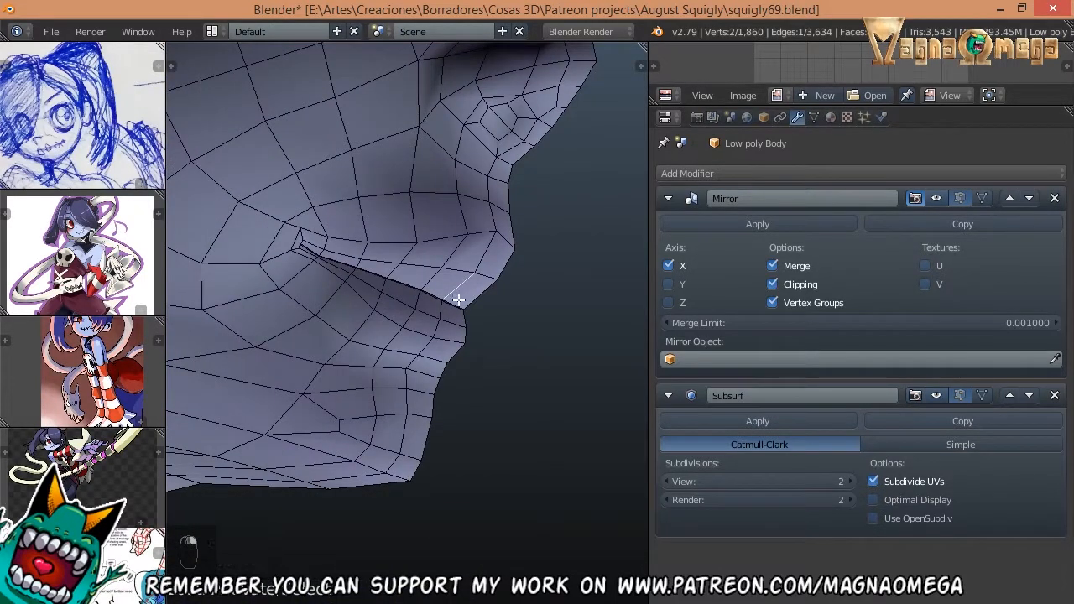
{"action": "right_click", "coordinate": [456, 300], "text": "alt"}
{"action": "middle_click_drag", "start_coordinate": [456, 301], "coordinate": [405, 322]}
{"action": "left_click", "coordinate": [458, 367]}
{"action": "key", "text": "ctrl+z"}
{"action": "middle_click_drag", "start_coordinate": [490, 398], "coordinate": [464, 320]}
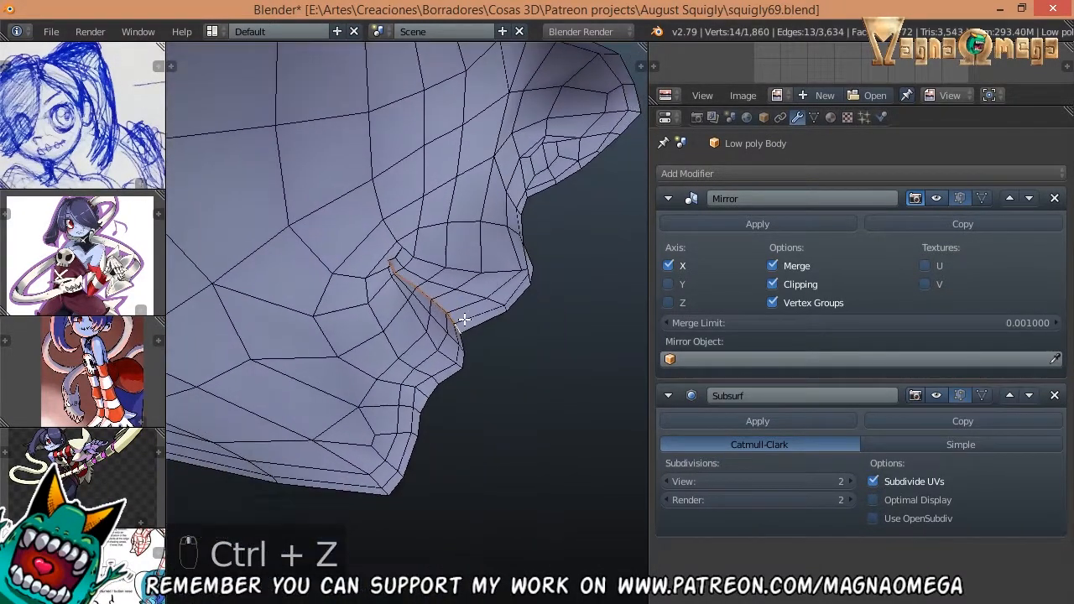
- Try to extrude the lip edge loop back into the mouth
{"action": "key", "text": "g"}
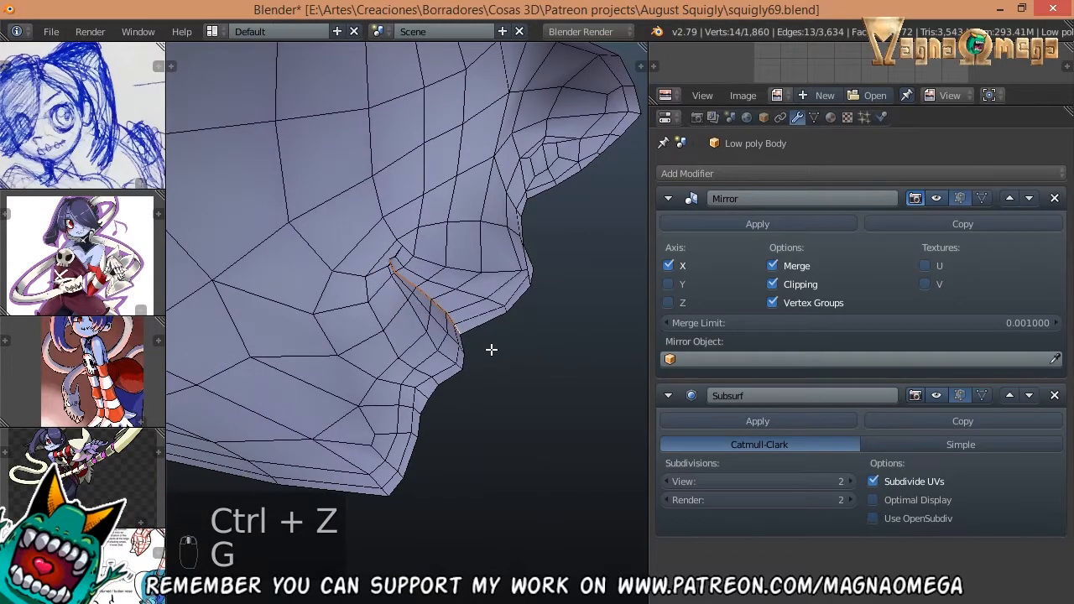
{"action": "key", "text": "e"}
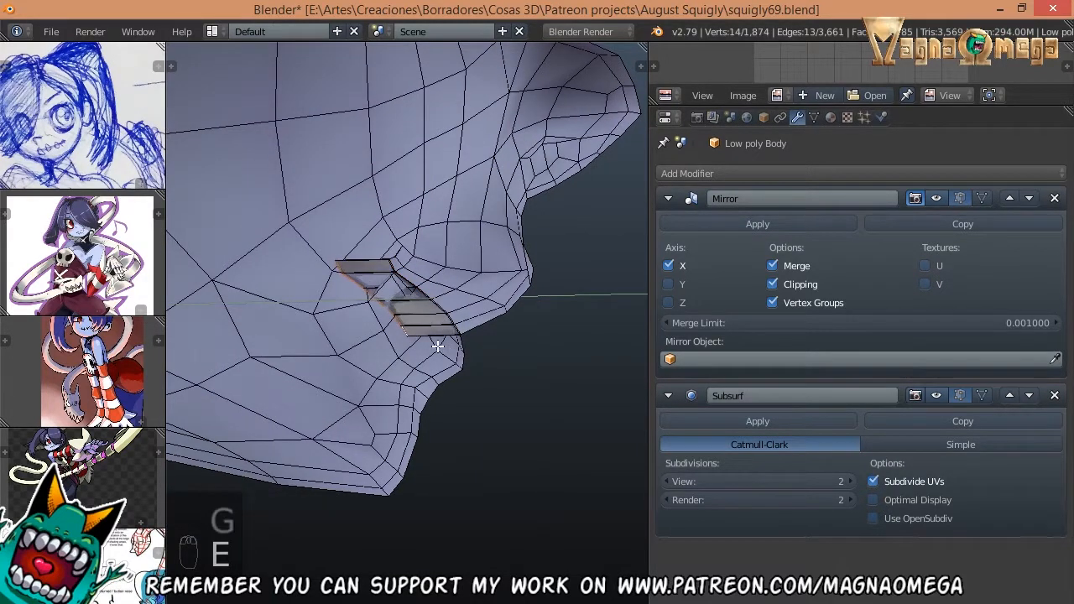
{"action": "left_click", "coordinate": [437, 343]}
{"action": "middle_click_drag", "start_coordinate": [437, 344], "coordinate": [403, 319]}
{"action": "key", "text": "ctrl+z"}
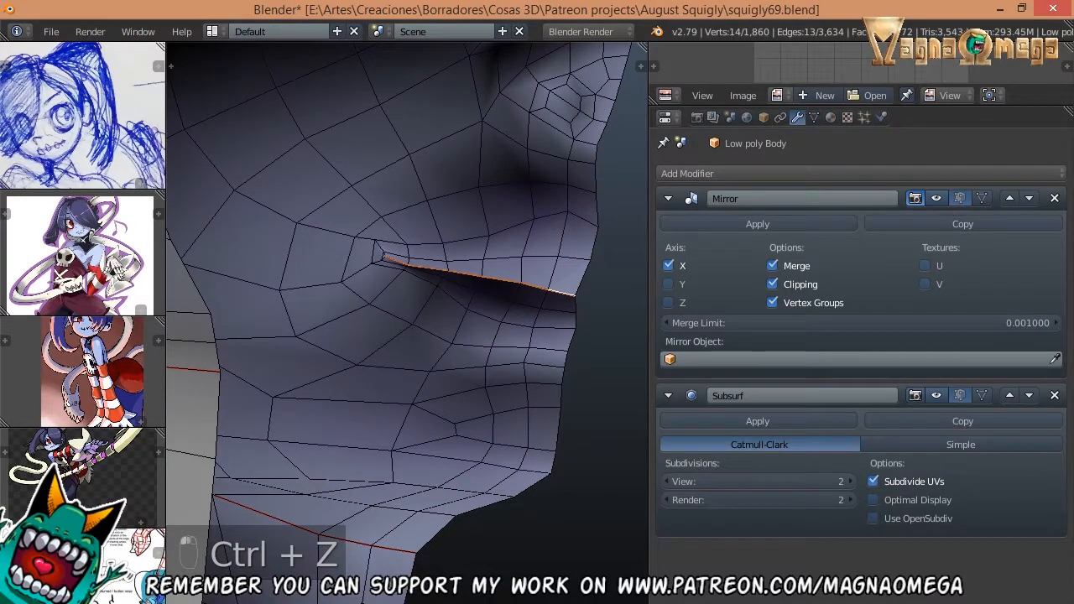
- Extrude the selected lip edge loop back into the mouth as a thin inner strip
{"action": "left_click", "coordinate": [537, 603]}
{"action": "left_click", "coordinate": [558, 601]}
{"action": "middle_click_drag", "start_coordinate": [468, 399], "coordinate": [391, 357]}
{"action": "key", "text": "e"}
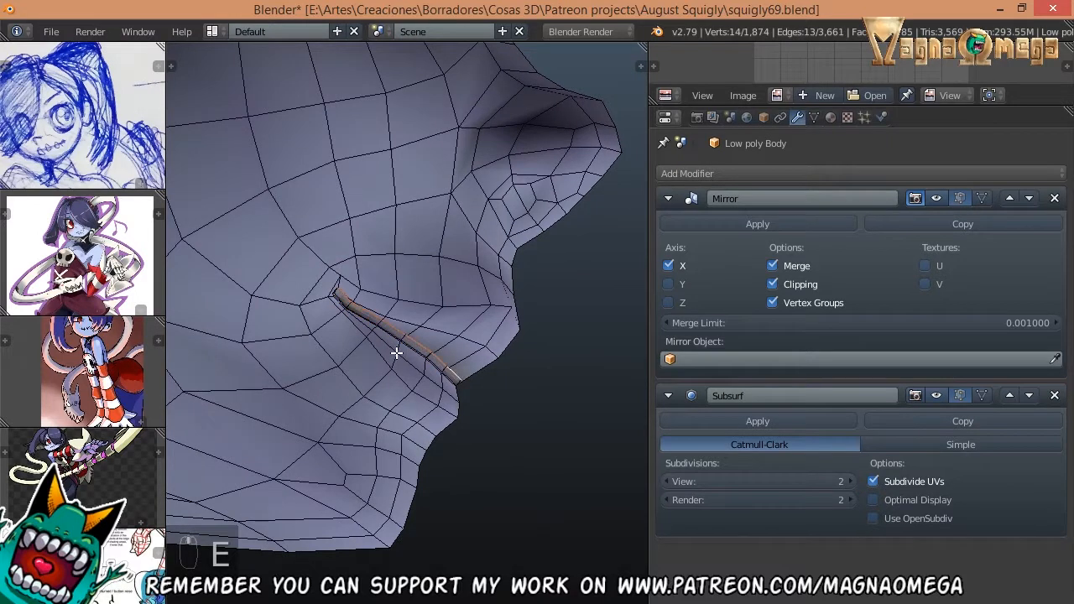
{"action": "scroll", "coordinate": [459, 379], "scroll_direction": "up", "scroll_amount": 3}
- Select the back edge loop of the extruded lip strip and shift it to adjust the strip's depth
{"action": "right_click", "coordinate": [459, 381]}
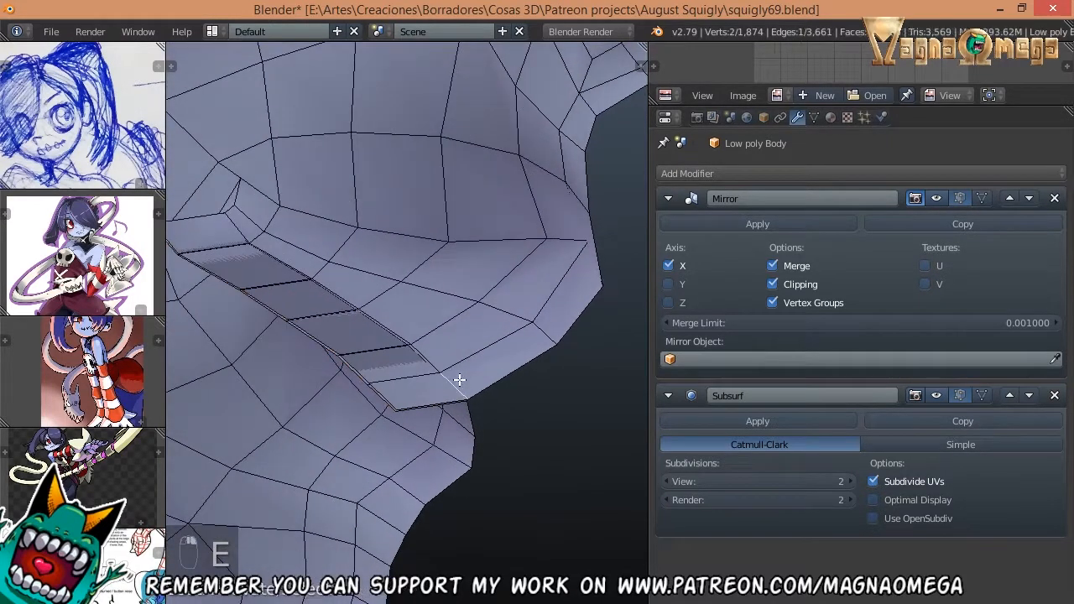
{"action": "key", "text": "g"}
{"action": "right_click", "coordinate": [491, 361]}
{"action": "middle_click_drag", "start_coordinate": [454, 361], "coordinate": [403, 243]}
{"action": "right_click", "coordinate": [444, 400], "text": "alt"}
{"action": "key", "text": "g"}
{"action": "left_click", "coordinate": [465, 388]}
- In vertex selection mode, move the back vertices of the inner lip strip near the mouth corner forward to narrow it
{"action": "key", "text": "ctrl+Tab"}
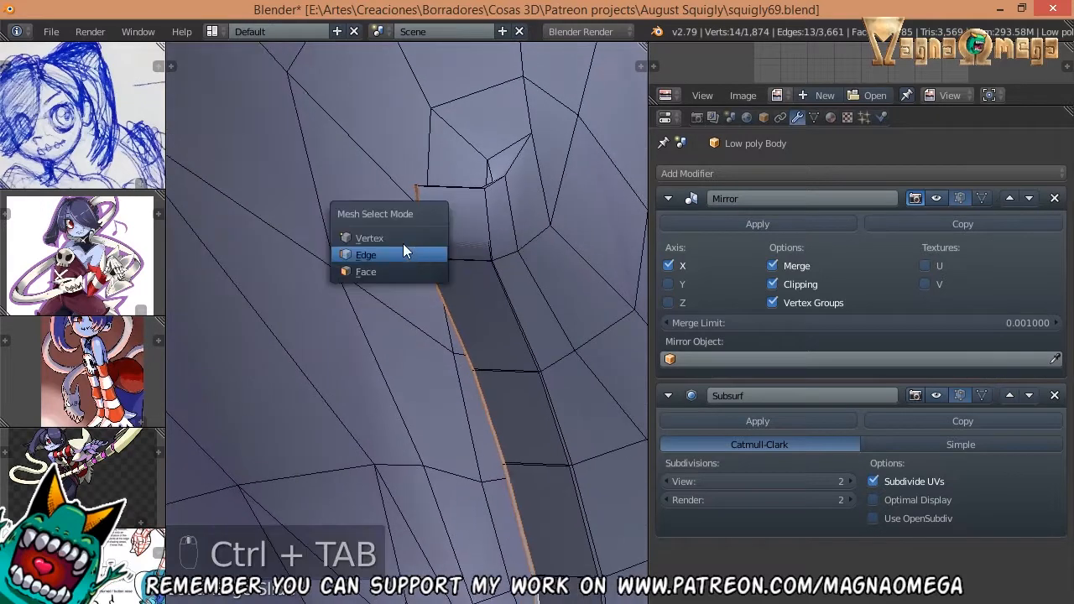
{"action": "left_click", "coordinate": [395, 237]}
{"action": "right_click", "coordinate": [419, 246]}
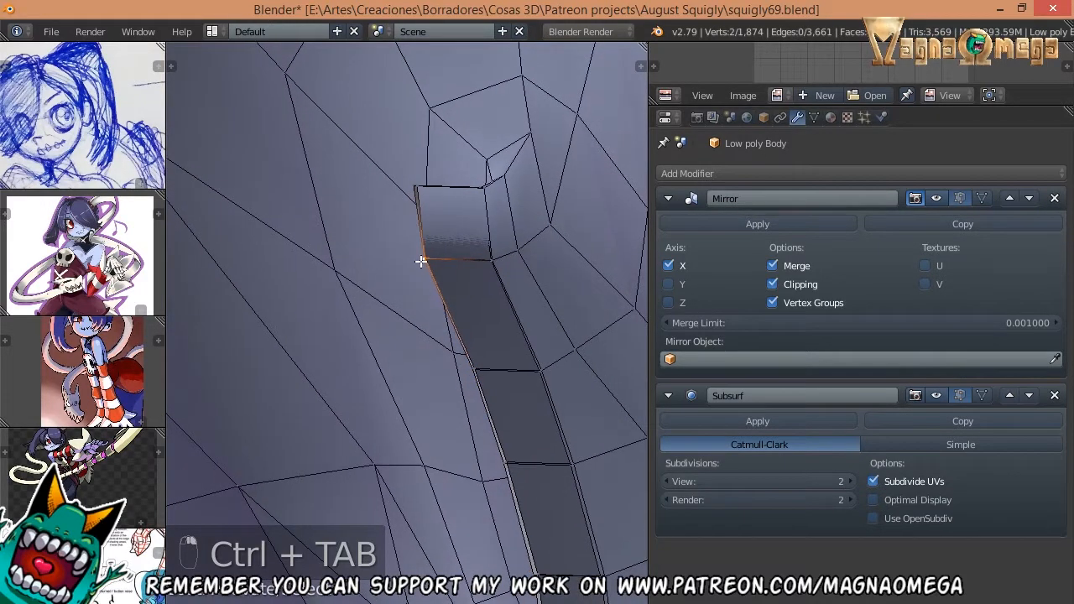
{"action": "key", "text": "g"}
{"action": "left_click", "coordinate": [450, 263]}
{"action": "right_click", "coordinate": [468, 374]}
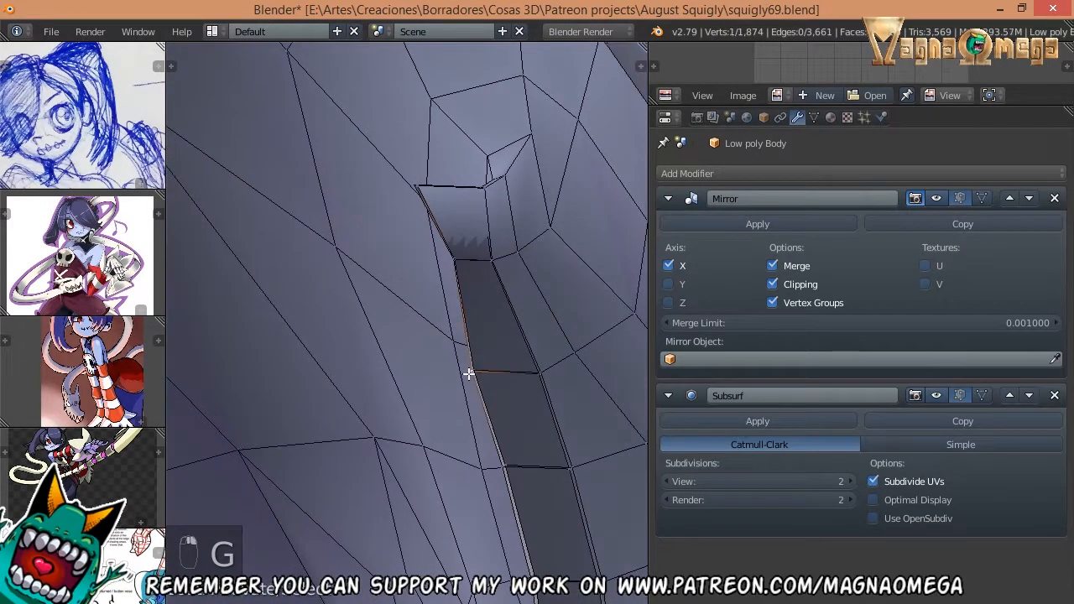
{"action": "key", "text": "g"}
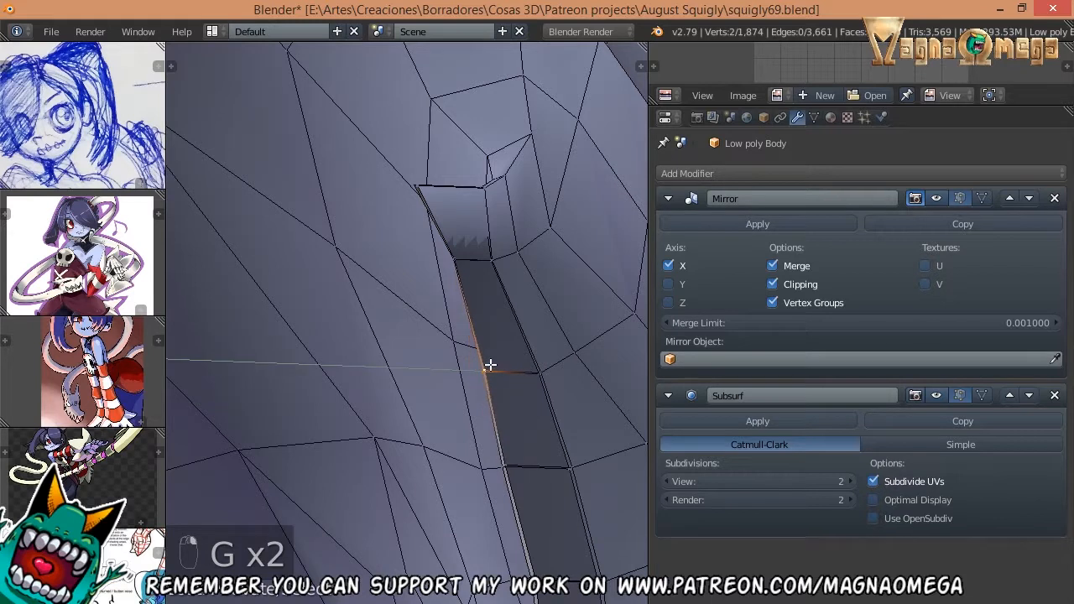
{"action": "left_click", "coordinate": [492, 391]}
- Move the end vertices of the inner lip strip at the mouth corner closer to the lips
{"action": "middle_click_drag", "start_coordinate": [492, 391], "coordinate": [496, 443], "text": "shift"}
{"action": "right_click", "coordinate": [426, 237]}
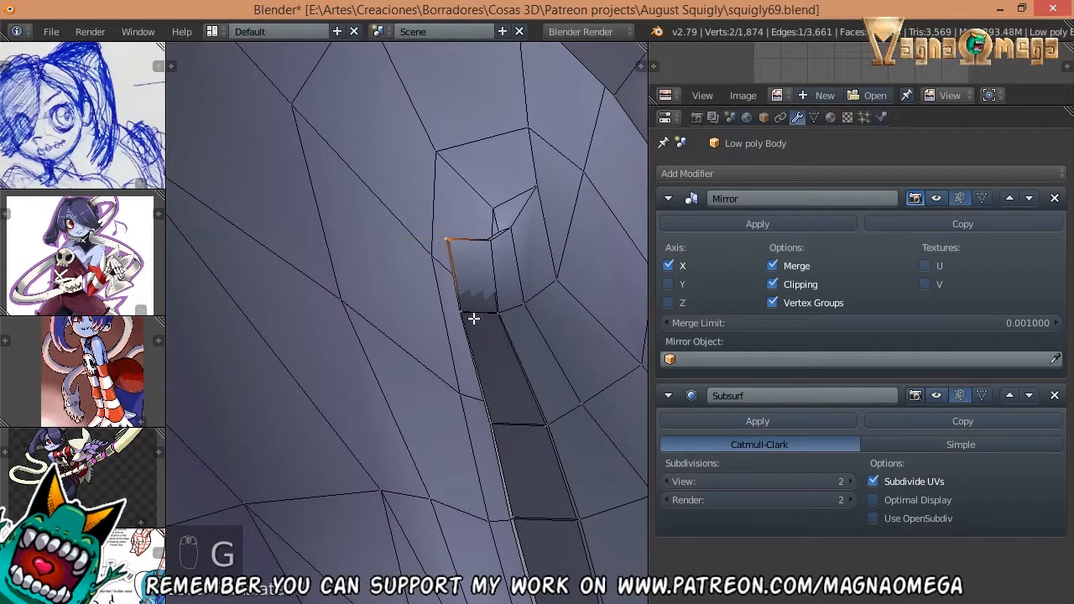
{"action": "key", "text": "g"}
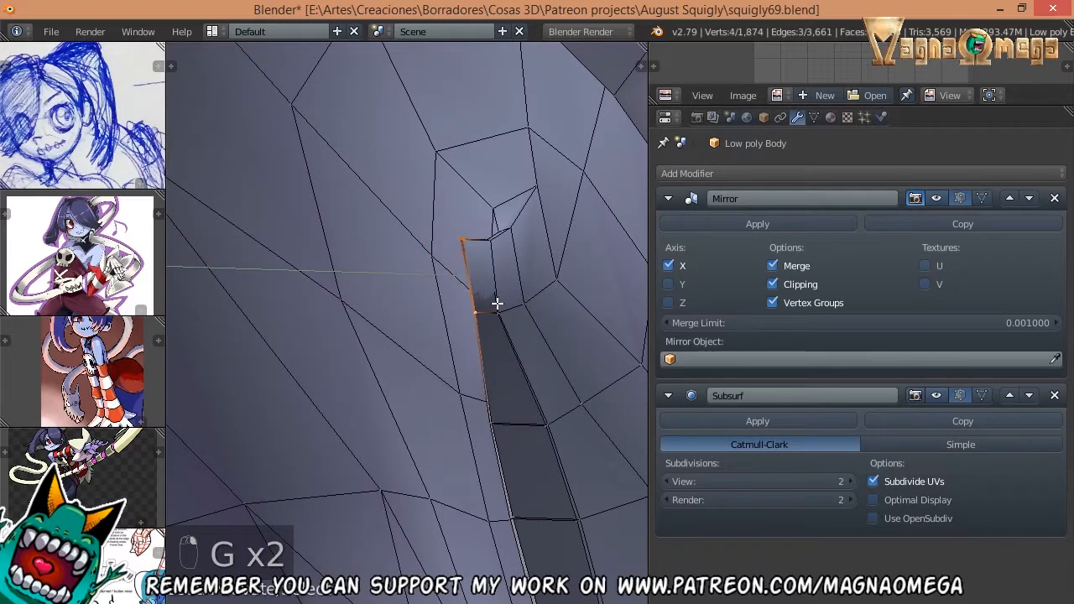
{"action": "left_click", "coordinate": [495, 303]}
- Extrude the upper back edges of the inner lip strip upward to form the upper mouth cavity wall
{"action": "middle_click_drag", "start_coordinate": [495, 303], "coordinate": [476, 314]}
{"action": "scroll", "coordinate": [476, 314], "scroll_direction": "up", "scroll_amount": 2}
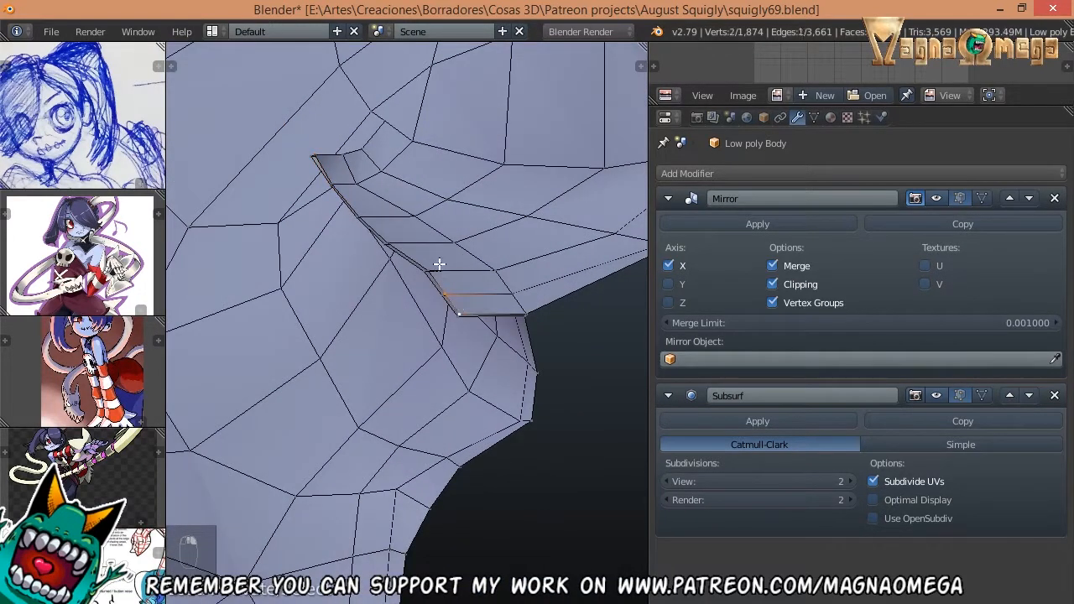
{"action": "middle_click_drag", "start_coordinate": [407, 233], "coordinate": [422, 261], "text": "shift"}
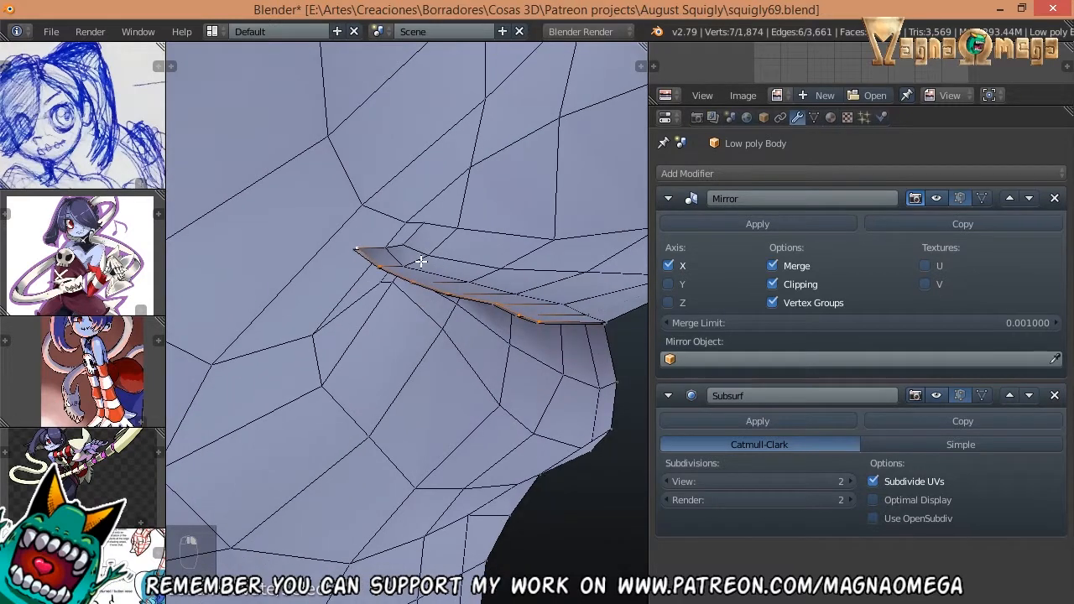
{"action": "key", "text": "e"}
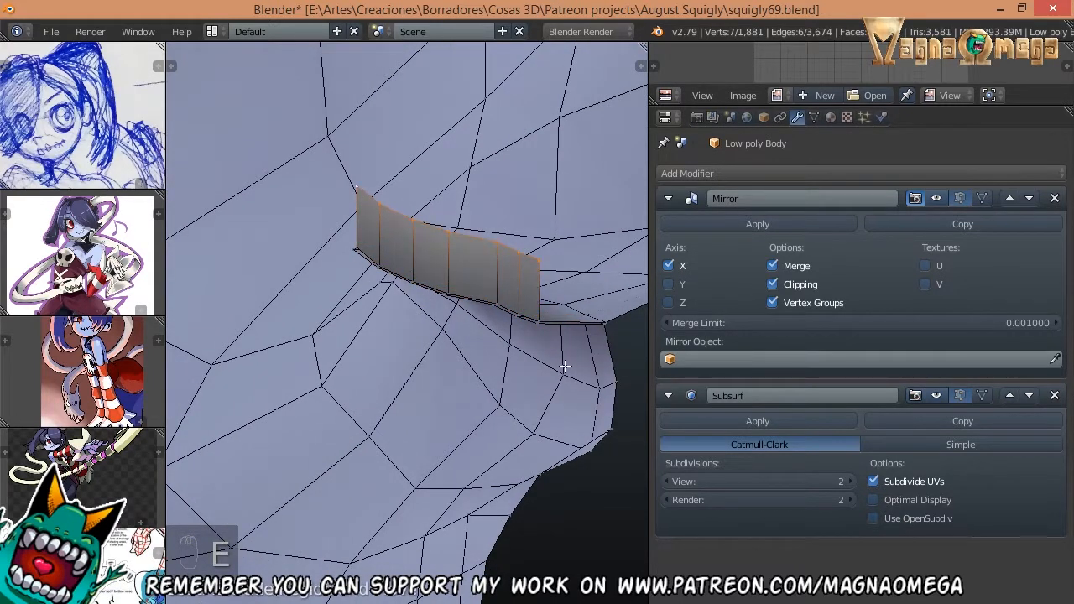
{"action": "left_click", "coordinate": [565, 367]}
- Extrude the lower back edges of the inner lip strip downward to start the lower mouth cavity wall
{"action": "right_click", "coordinate": [539, 320]}
{"action": "scroll", "coordinate": [527, 333], "scroll_direction": "up", "scroll_amount": 3}
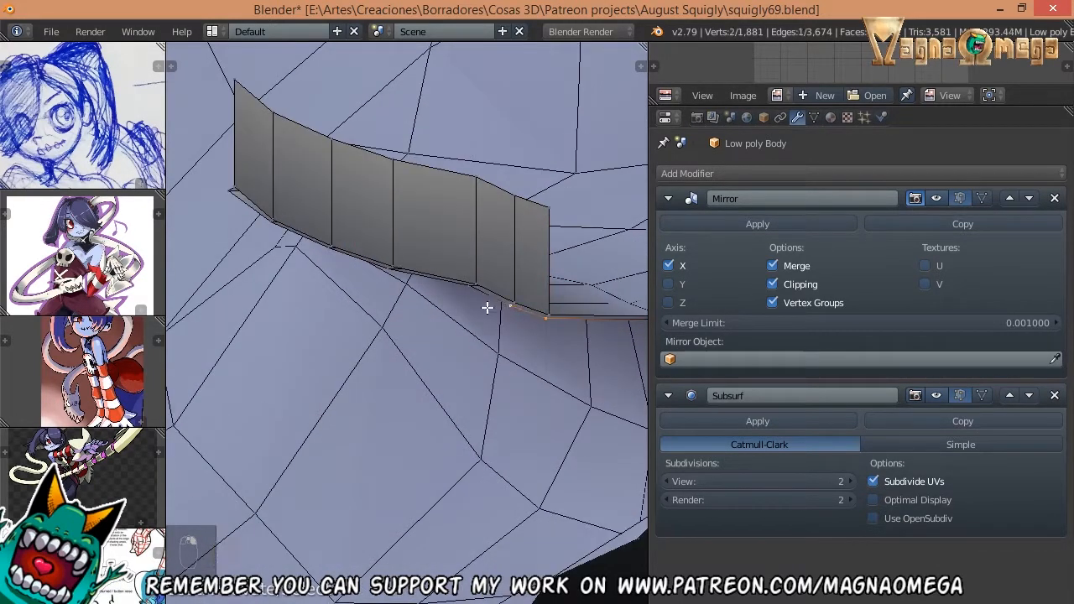
{"action": "middle_click_drag", "start_coordinate": [341, 270], "coordinate": [367, 272], "text": "shift"}
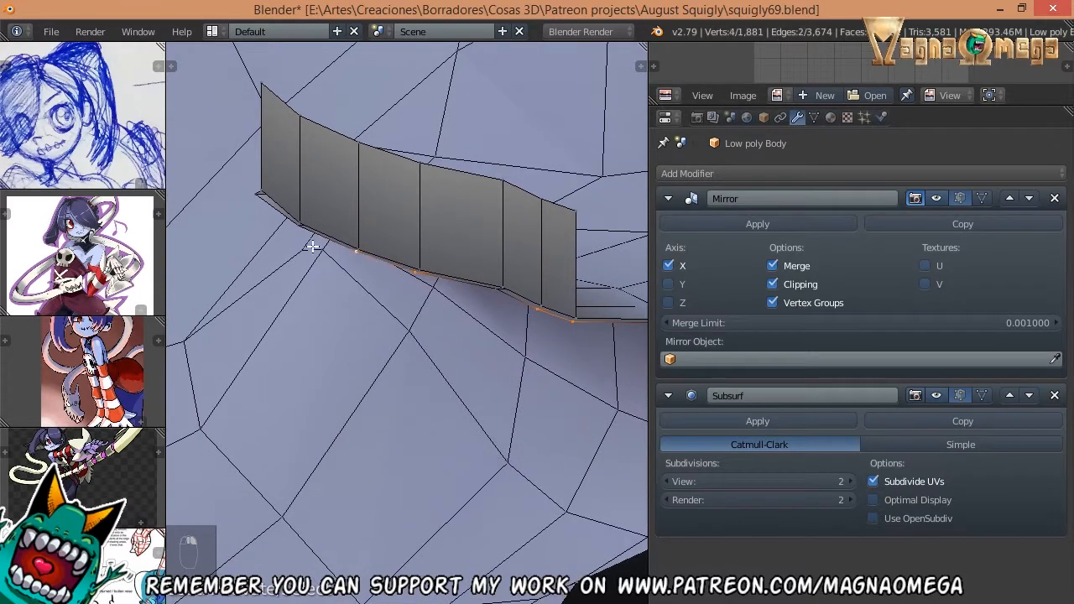
{"action": "key", "text": "e"}
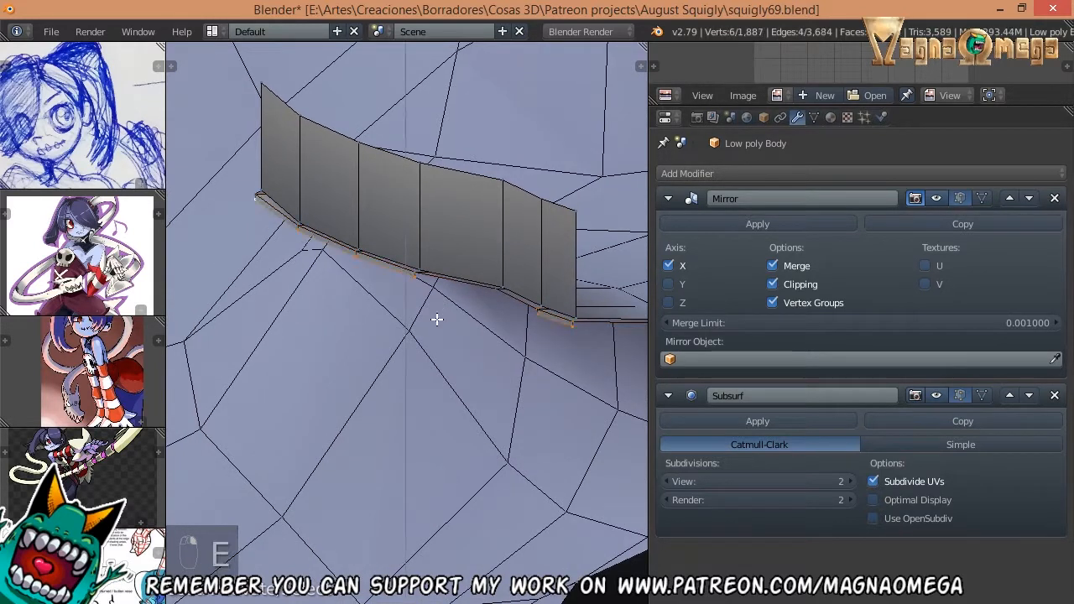
- Extrude the skipped lower lip vertex downward and fill the two missing faces in the lower cavity wall
{"action": "right_click", "coordinate": [502, 295]}
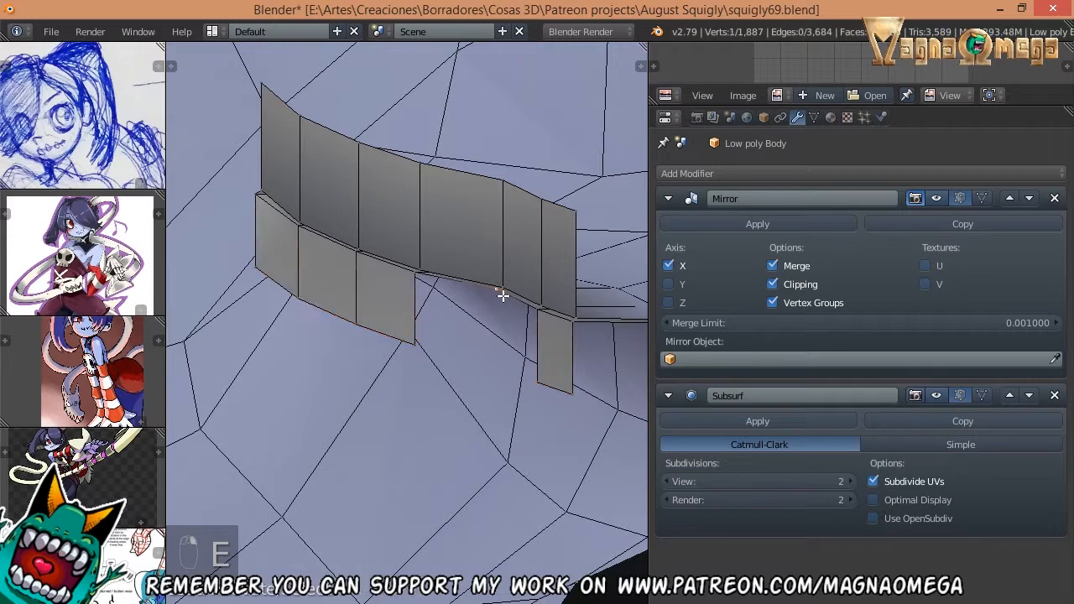
{"action": "key", "text": "e"}
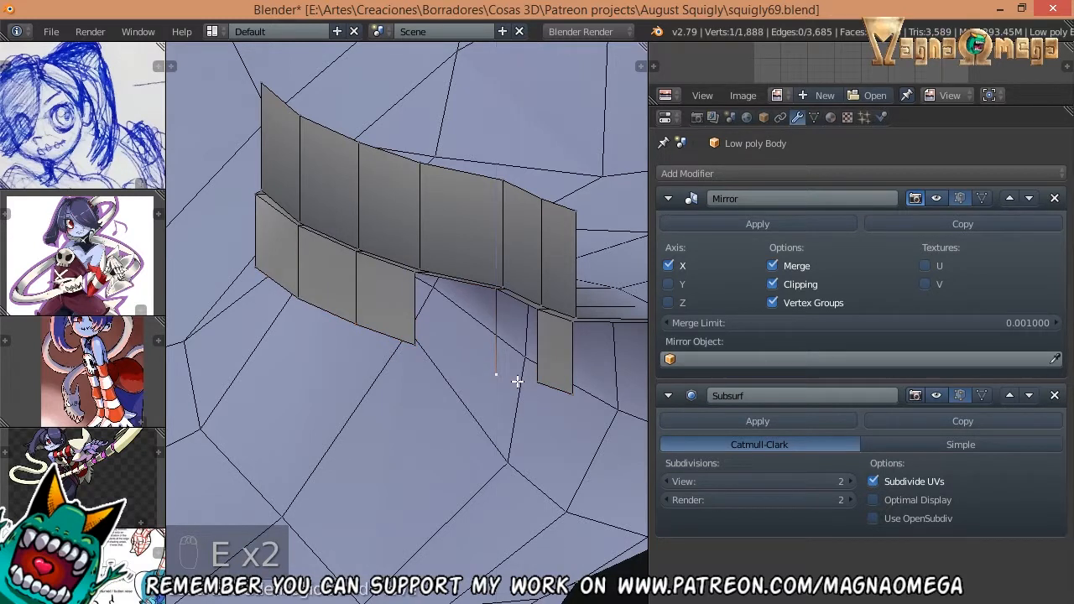
{"action": "key", "text": "ctrl+Tab"}
{"action": "left_click", "coordinate": [487, 398]}
{"action": "right_click", "coordinate": [508, 347]}
{"action": "key", "text": "f"}
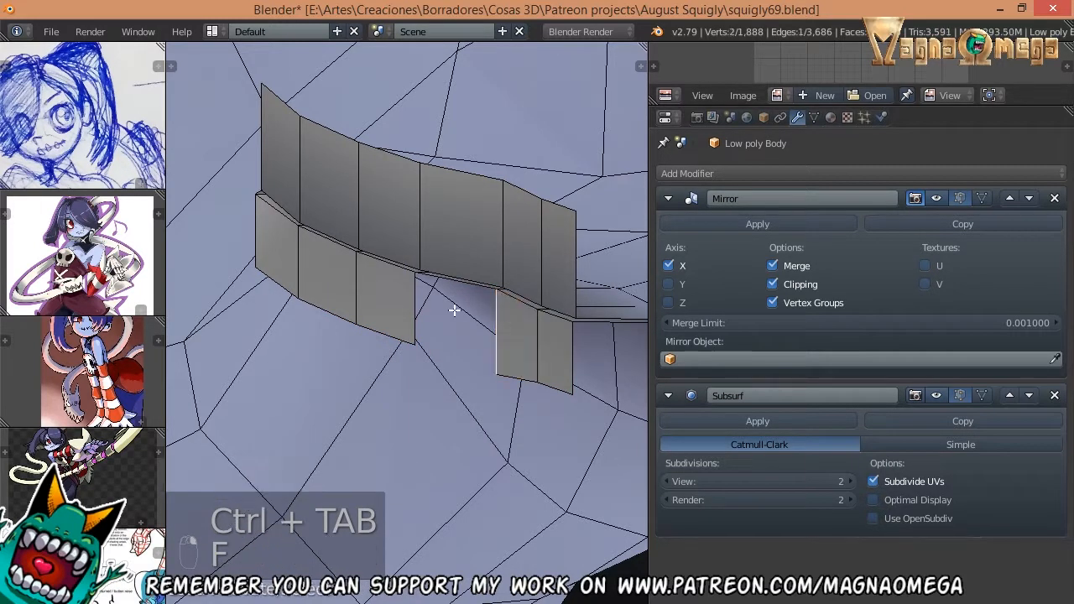
{"action": "key", "text": "f"}
{"action": "middle_click_drag", "start_coordinate": [404, 308], "coordinate": [459, 297]}
- Move the outer edges of both cavity walls deeper into the mouth and fill the gap between them at the mouth corner
{"action": "key", "text": "ctrl+Tab"}
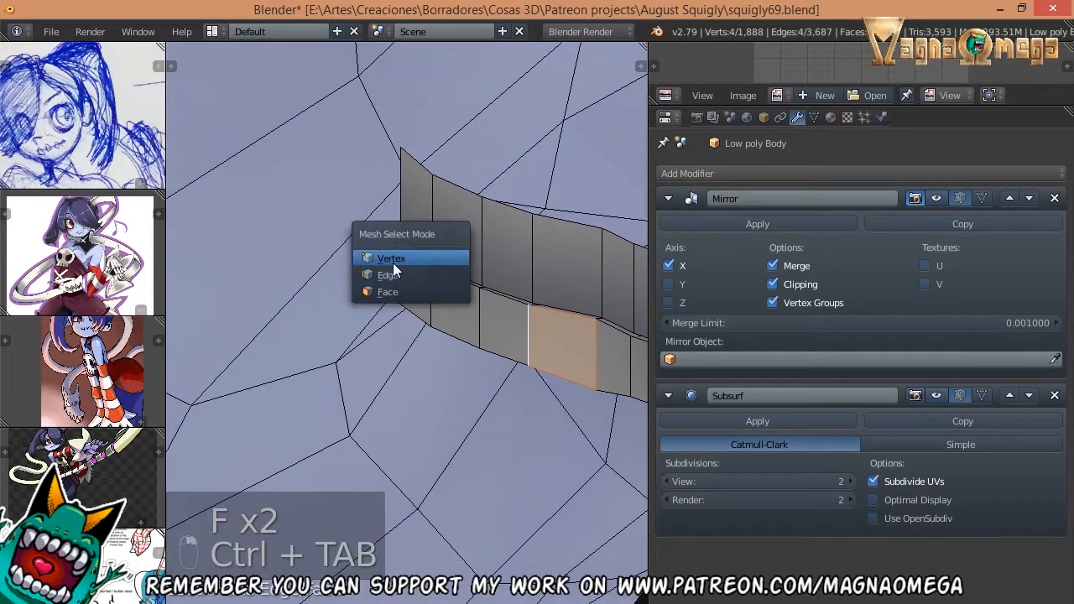
{"action": "left_click", "coordinate": [393, 263]}
{"action": "right_click", "coordinate": [465, 190]}
{"action": "middle_click_drag", "start_coordinate": [482, 226], "coordinate": [427, 338]}
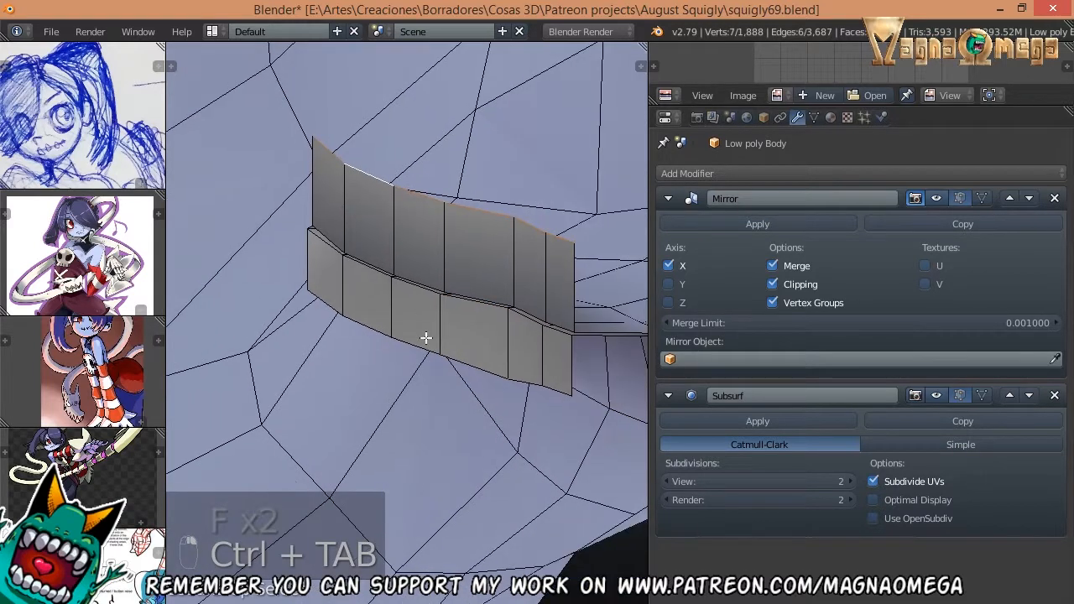
{"action": "right_click", "coordinate": [455, 334], "text": "alt+shift"}
{"action": "key", "text": "g"}
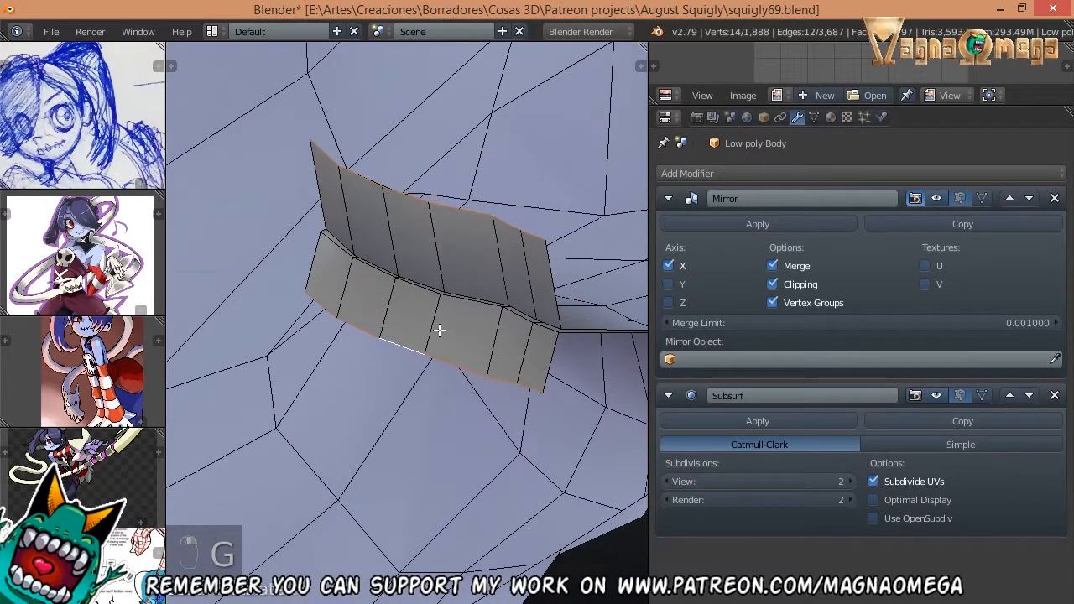
{"action": "left_click", "coordinate": [319, 260]}
{"action": "right_click", "coordinate": [319, 181]}
{"action": "key", "text": "f"}
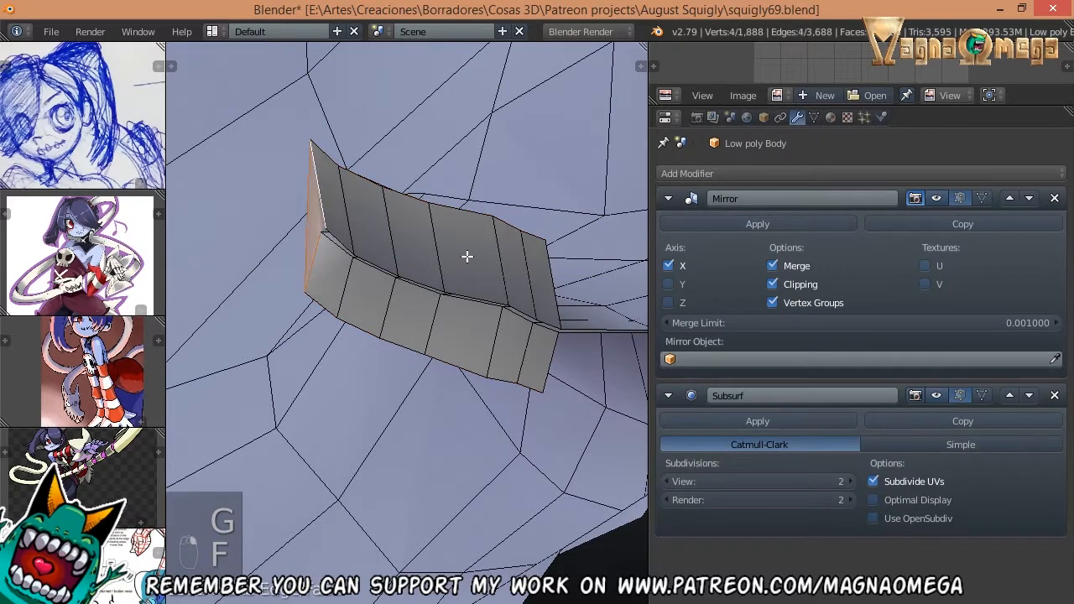
- Select the upper cavity wall's top edges and flatten them into a level line by scaling to 0 vertically
{"action": "key", "text": "ctrl+Tab"}
{"action": "middle_click_drag", "start_coordinate": [467, 254], "coordinate": [448, 183]}
{"action": "left_click", "coordinate": [382, 263]}
{"action": "right_click", "coordinate": [448, 183]}
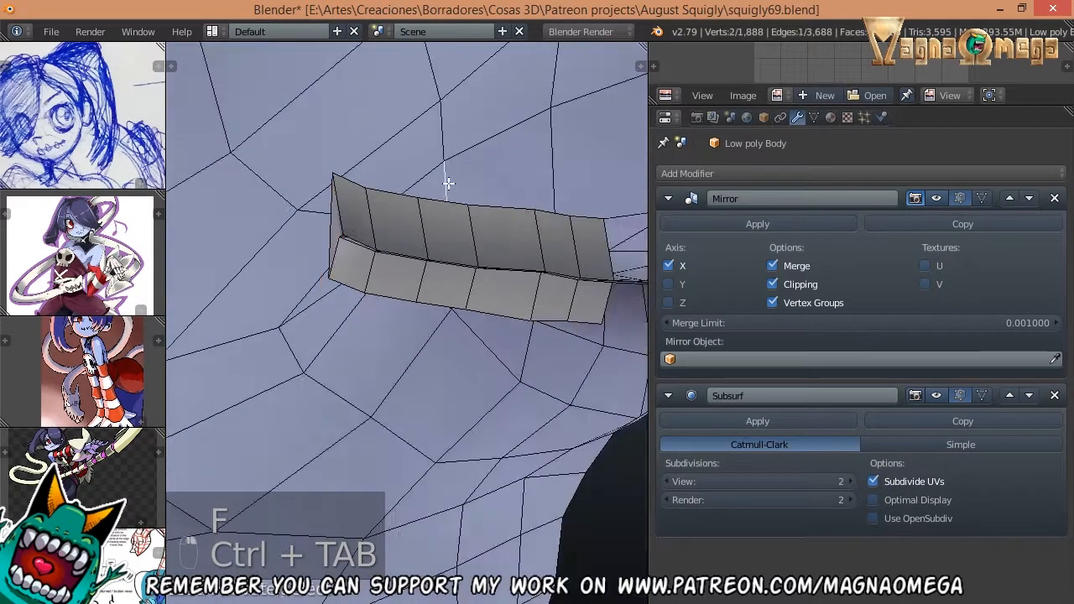
{"action": "right_click", "coordinate": [389, 189]}
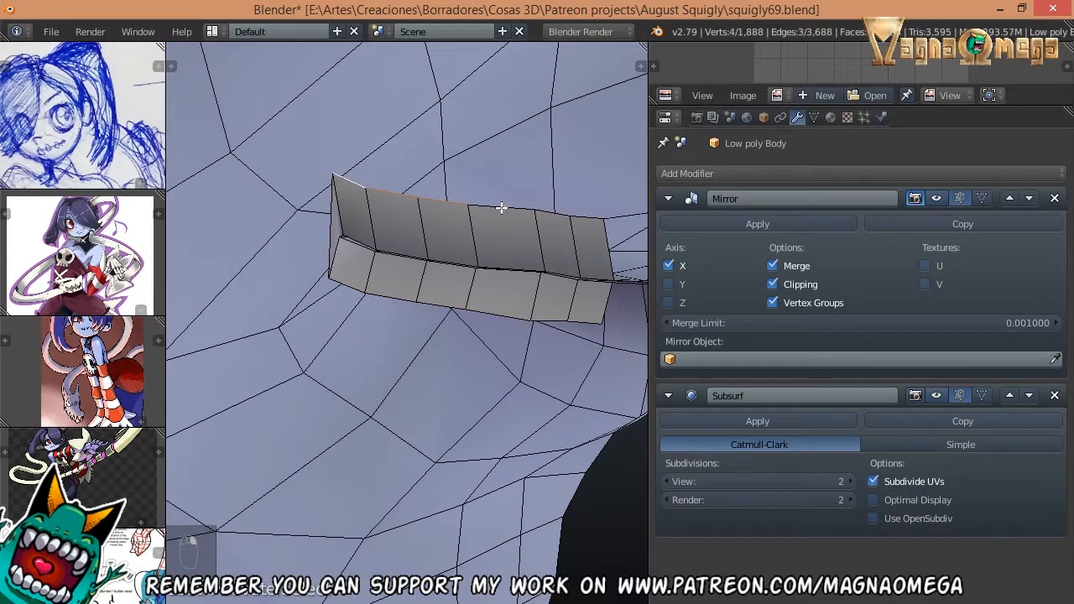
{"action": "key", "text": "0"}
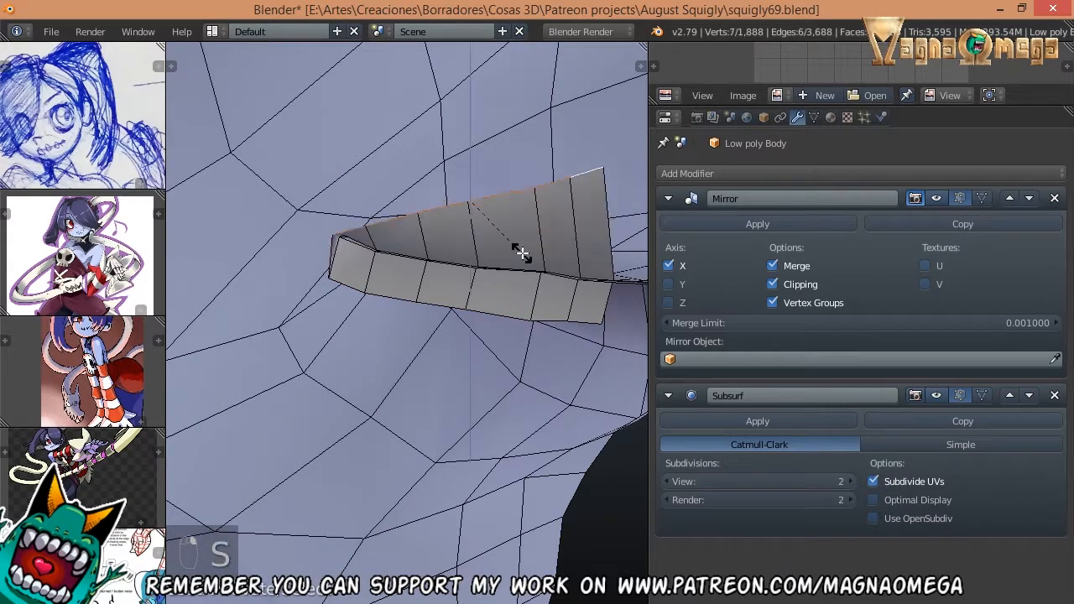
{"action": "left_click", "coordinate": [522, 254]}
{"action": "middle_click_drag", "start_coordinate": [521, 252], "coordinate": [495, 274]}
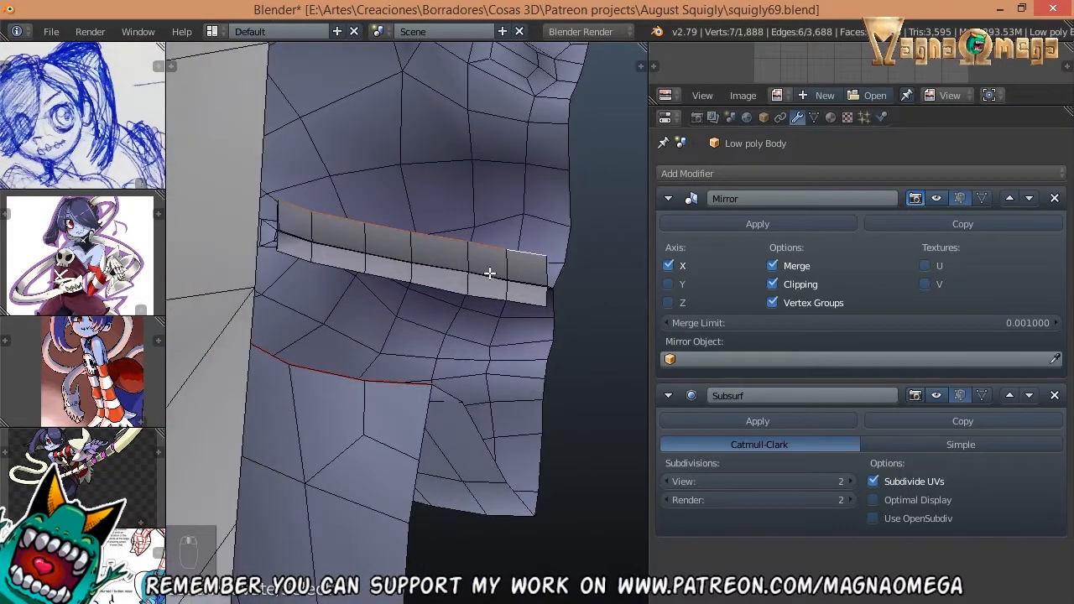
{"action": "key", "text": "0"}
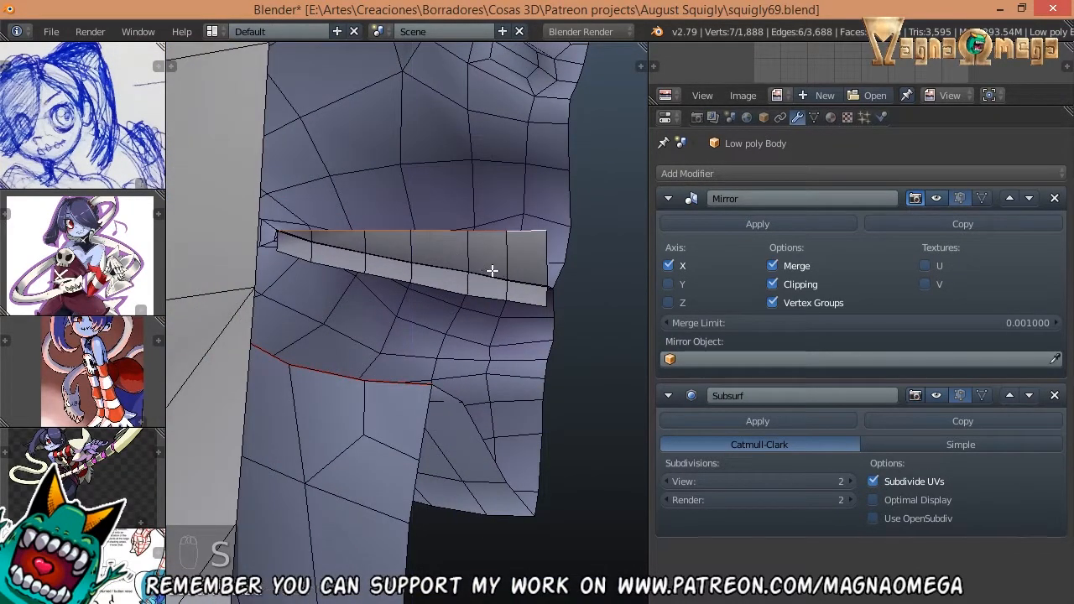
- Raise the flattened top edges of the upper cavity wall along the Z axis
{"action": "middle_click_drag", "start_coordinate": [493, 271], "coordinate": [475, 296]}
{"action": "key", "text": "g"}
{"action": "key", "text": "z"}
{"action": "left_click", "coordinate": [472, 249]}
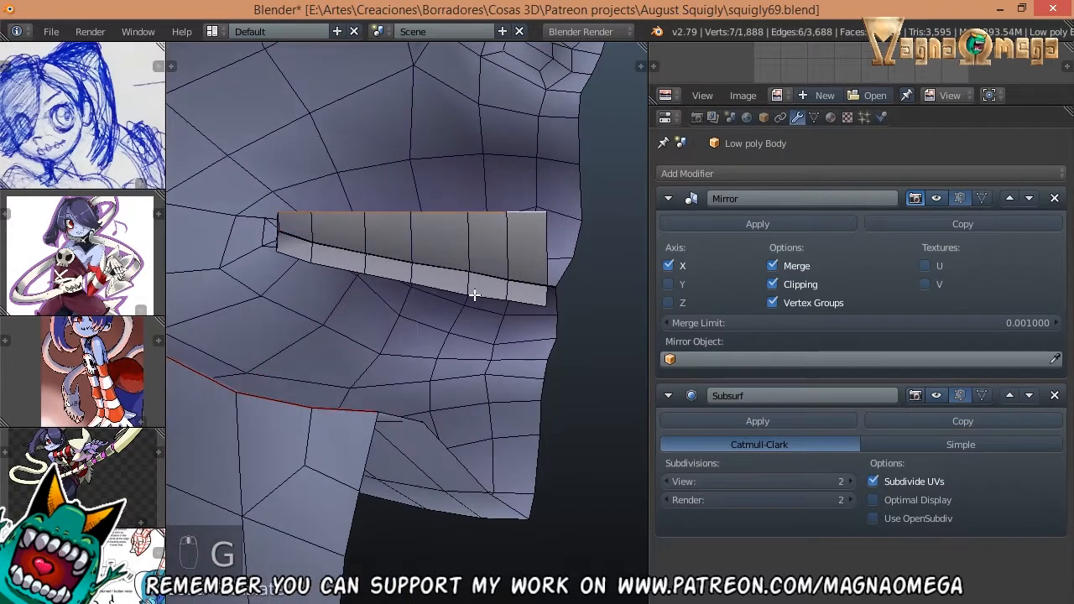
- Select the lower cavity wall's bottom edges and scale them flat into a level line
{"action": "right_click", "coordinate": [495, 293]}
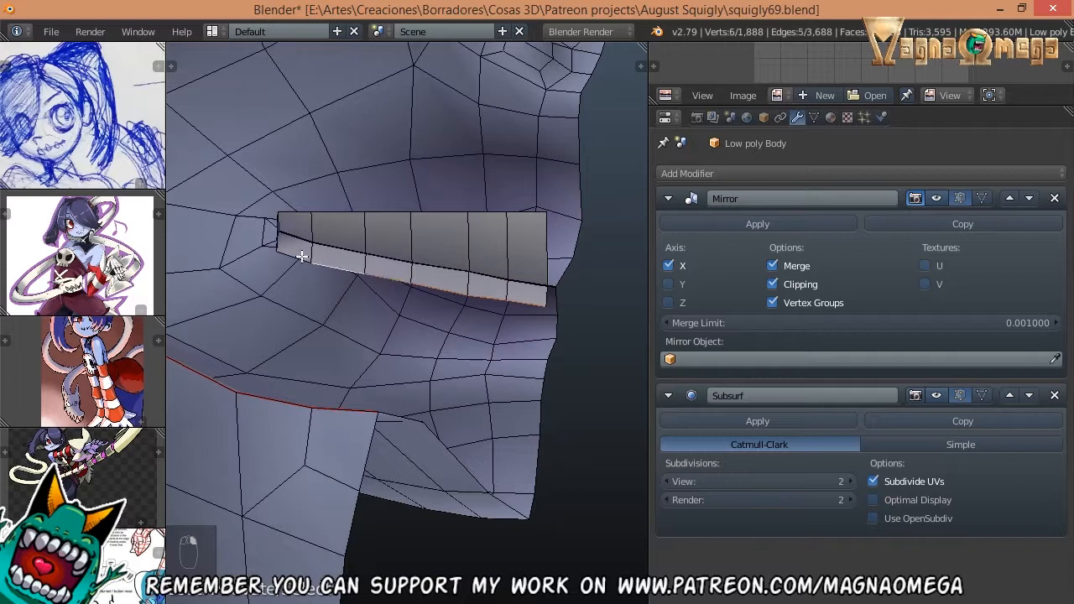
{"action": "key", "text": "s"}
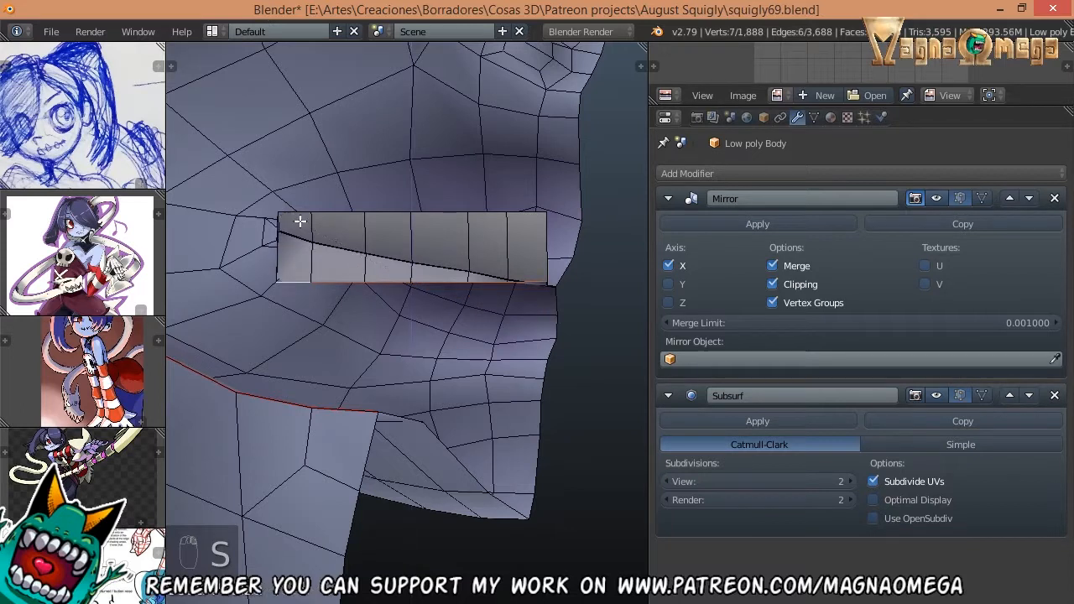
- Lower the flattened bottom edges, then undo this move and the earlier flattening and raising of both cavity walls' edges
{"action": "key", "text": "g"}
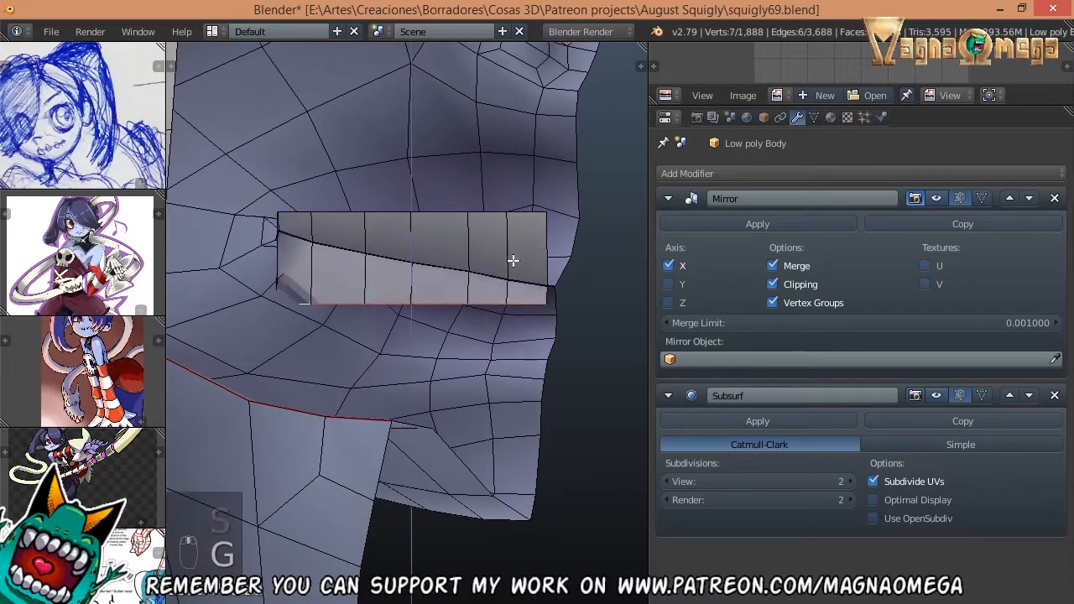
{"action": "key", "text": "ctrl+z"}
{"action": "key", "text": "ctrl+z"}
{"action": "key", "text": "ctrl+z"}
{"action": "key", "text": "ctrl+z"}
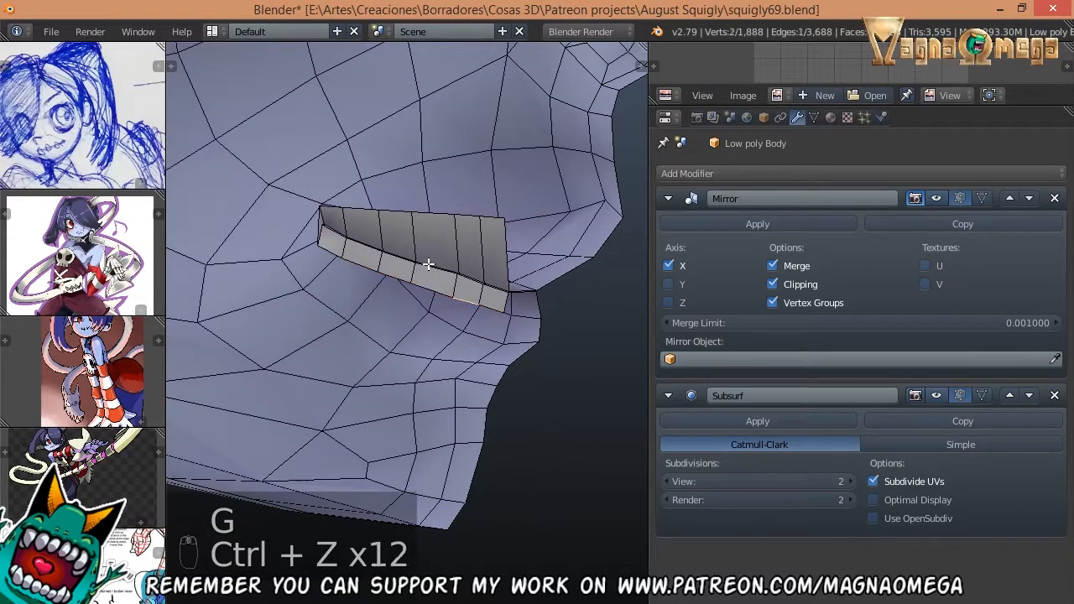
{"action": "key", "text": "ctrl+z"}
{"action": "key", "text": "ctrl+z"}
{"action": "key", "text": "ctrl+z"}
{"action": "key", "text": "ctrl+z"}
{"action": "key", "text": "ctrl+z"}
{"action": "key", "text": "ctrl+z"}
{"action": "key", "text": "ctrl+z"}
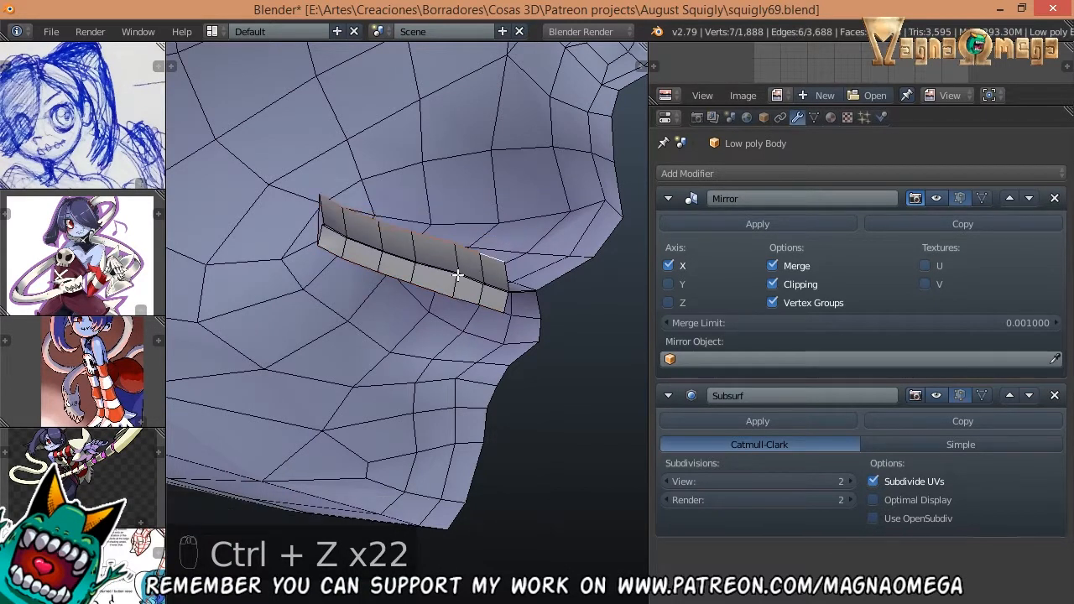
- Heighten both cavity walls by moving the lower wall's bottom edges down and the upper wall's top edges up
{"action": "middle_click_drag", "start_coordinate": [460, 277], "coordinate": [476, 305]}
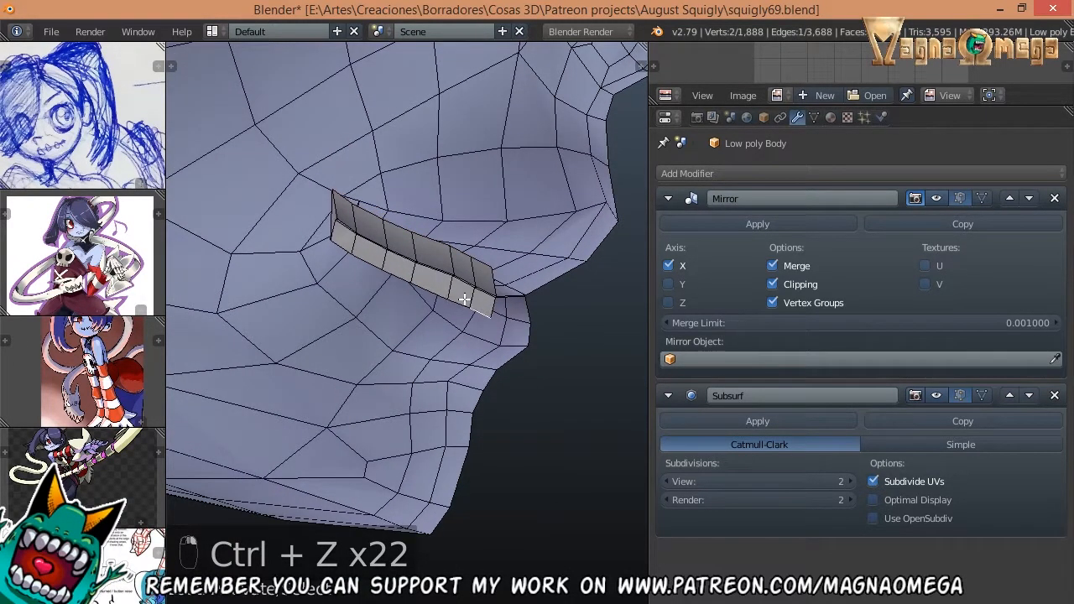
{"action": "left_click", "coordinate": [350, 245], "text": "alt"}
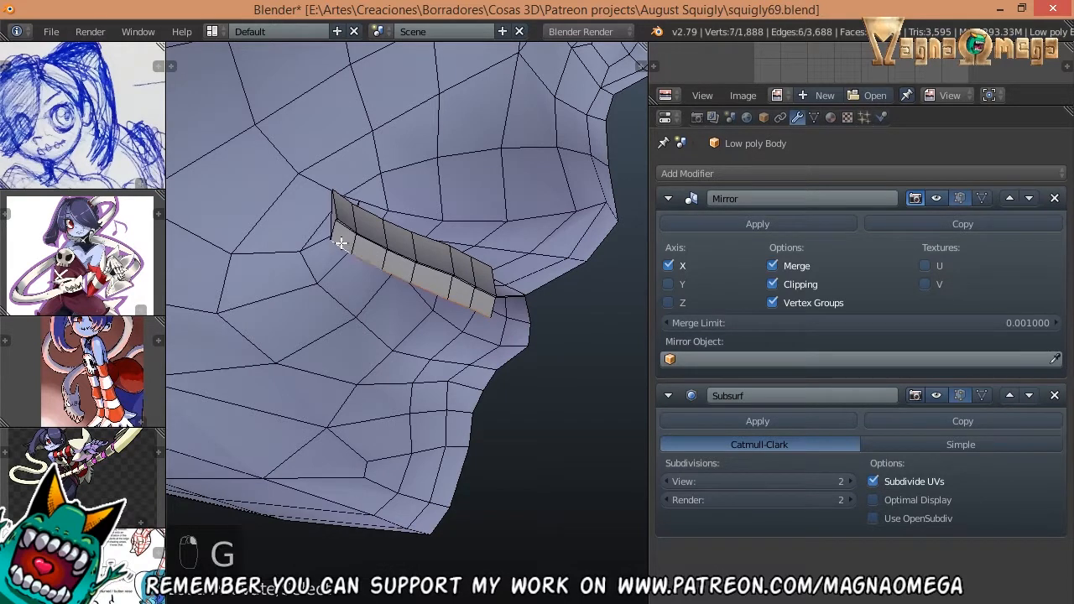
{"action": "left_click", "coordinate": [340, 258]}
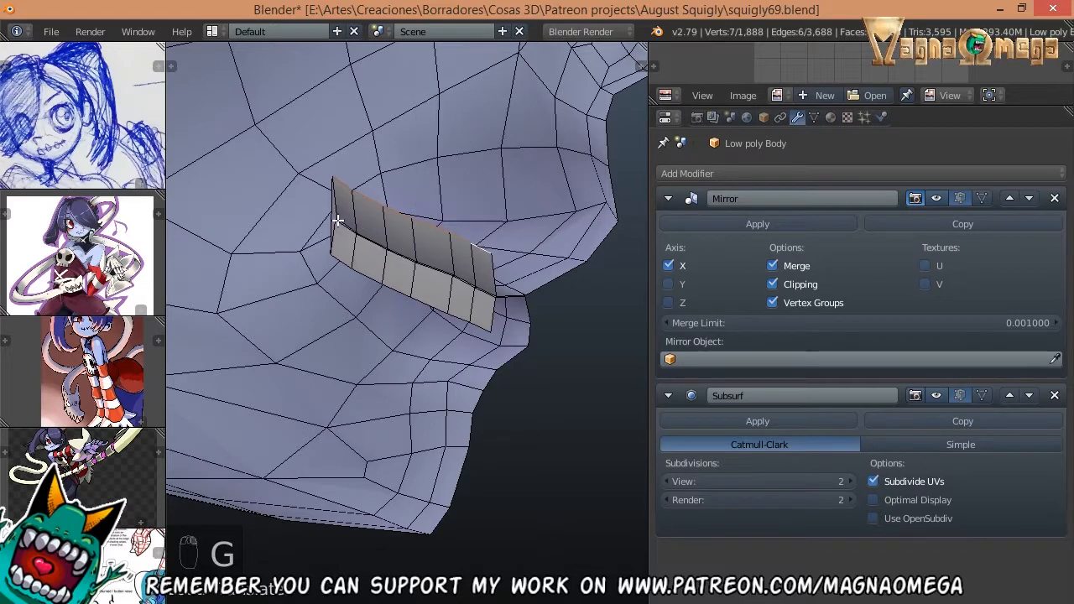
- Select the outer edge rows of both cavity walls and extrude them back into the mouth
{"action": "middle_click_drag", "start_coordinate": [381, 217], "coordinate": [454, 274]}
{"action": "left_click", "coordinate": [411, 245], "text": "alt"}
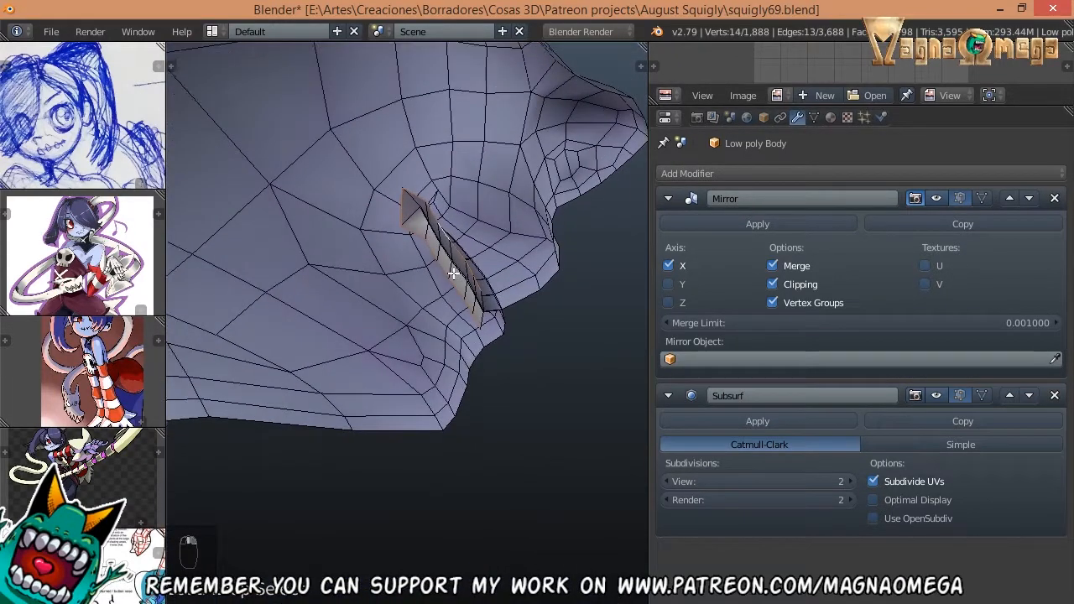
{"action": "left_click", "coordinate": [272, 283]}
- Switch to face selection and select all the newly extruded strips of the upper and lower cavity surfaces
{"action": "middle_click_drag", "start_coordinate": [271, 283], "coordinate": [403, 331]}
{"action": "key", "text": "ctrl+Tab"}
{"action": "left_click", "coordinate": [406, 318]}
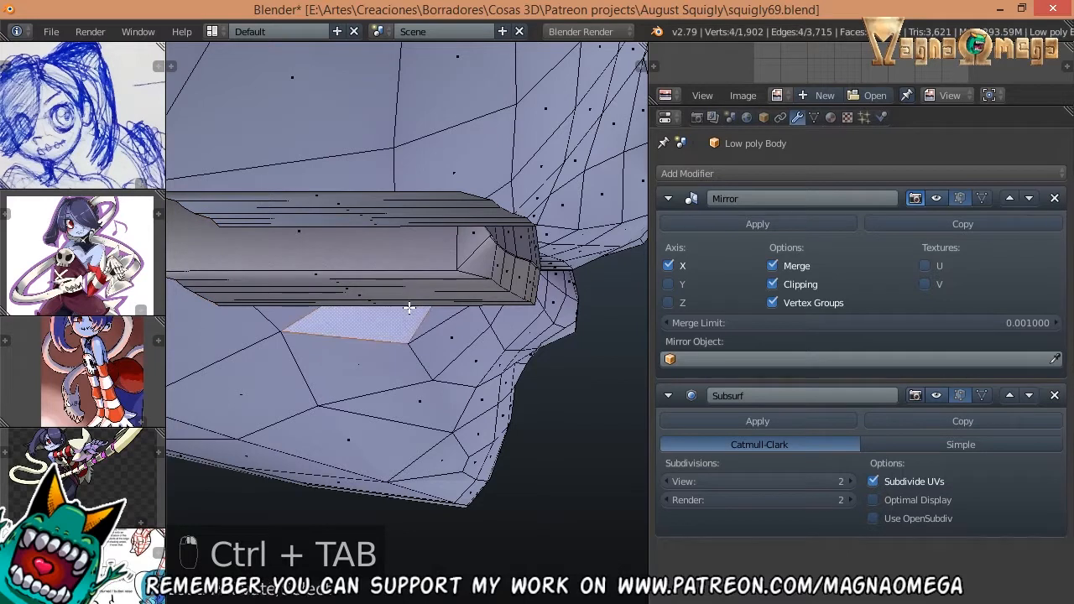
{"action": "right_click", "coordinate": [392, 322], "text": "shift"}
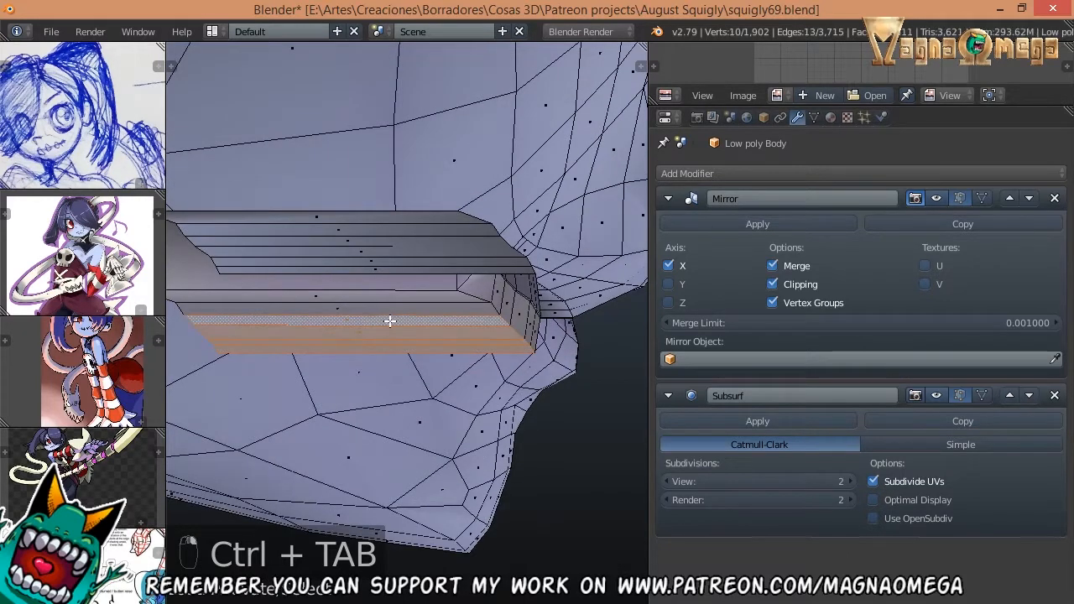
{"action": "right_click", "coordinate": [391, 302], "text": "shift"}
{"action": "right_click", "coordinate": [395, 293], "text": "shift"}
{"action": "right_click", "coordinate": [397, 262], "text": "shift"}
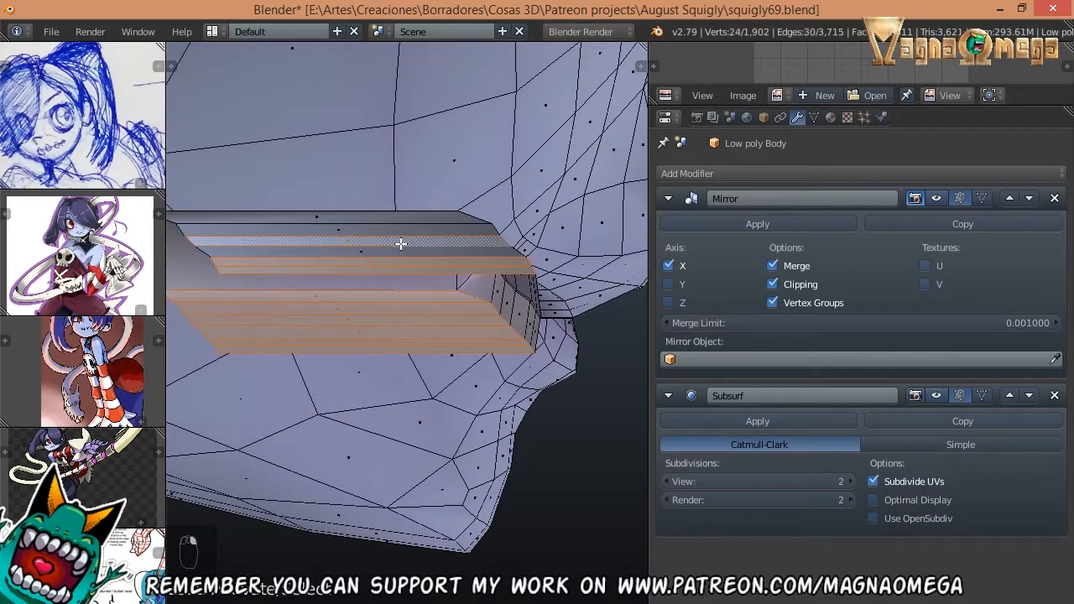
{"action": "right_click", "coordinate": [400, 243], "text": "shift"}
{"action": "right_click", "coordinate": [372, 215], "text": "shift"}
- Try to spread the selected upper and lower cavity surfaces apart by scaling them vertically, and undo the scaling
{"action": "middle_click_drag", "start_coordinate": [372, 216], "coordinate": [420, 235]}
{"action": "key", "text": "g"}
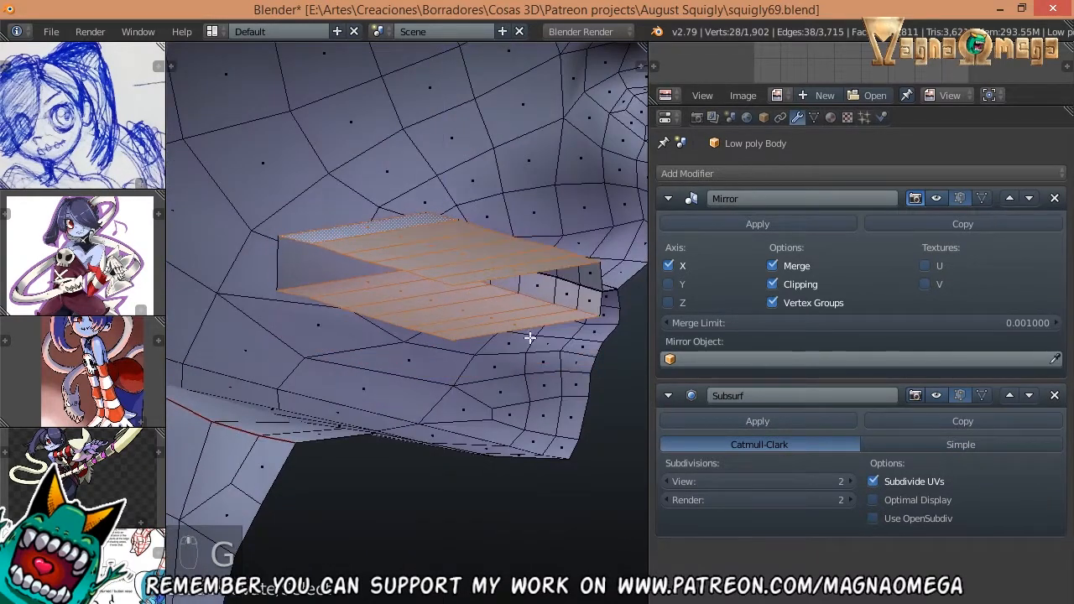
{"action": "middle_click_drag", "start_coordinate": [530, 337], "coordinate": [524, 322]}
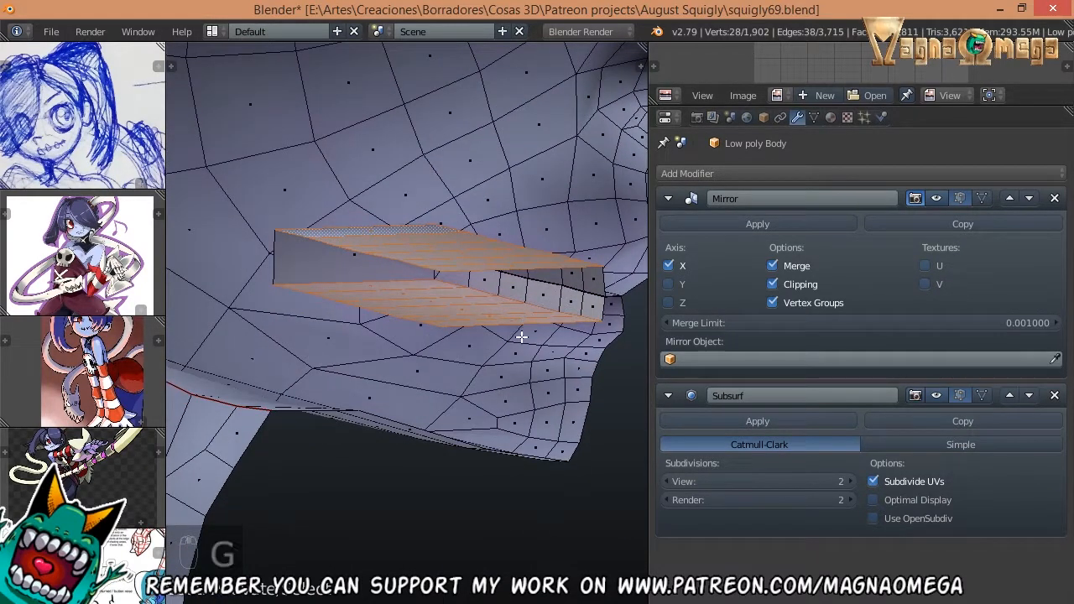
{"action": "key", "text": "g"}
{"action": "key", "text": "s"}
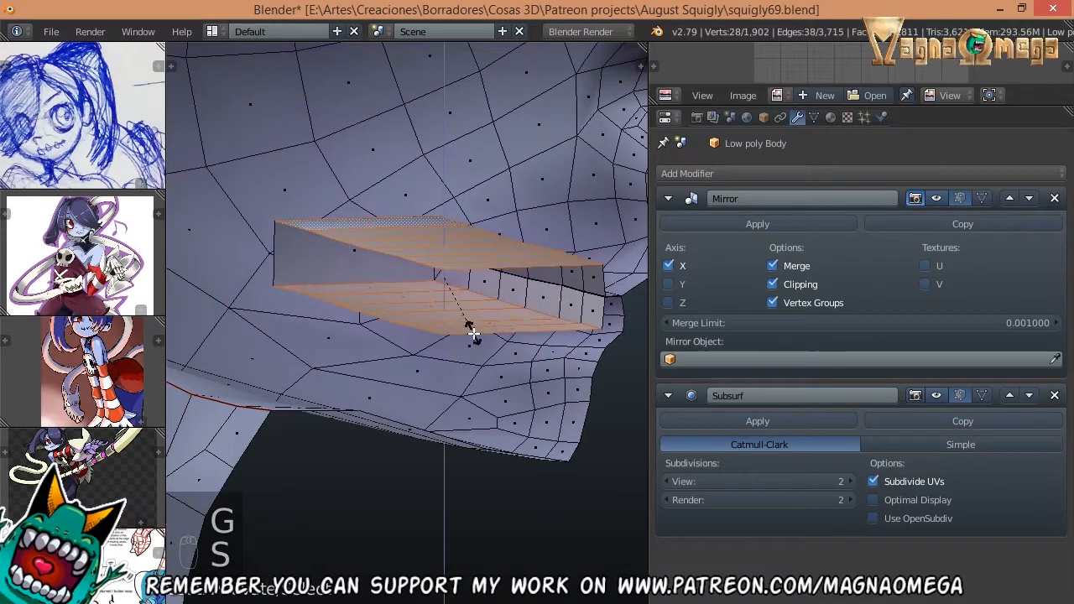
{"action": "left_click", "coordinate": [480, 355]}
{"action": "mouse_move", "coordinate": [479, 355]}
{"action": "middle_mouse_down"}
{"action": "mouse_move", "coordinate": [511, 304]}
{"action": "mouse_move", "coordinate": [492, 283]}
{"action": "mouse_move", "coordinate": [222, 218]}
{"action": "middle_mouse_up"}
{"action": "key", "text": "ctrl+z"}
- Deselect the upper cavity strips and move the lower cavity surface vertically along the Z axis
{"action": "mouse_move", "coordinate": [223, 219]}
{"action": "left_mouse_down", "text": "ctrl"}
{"action": "mouse_move", "coordinate": [415, 144]}
{"action": "mouse_move", "coordinate": [548, 198]}
{"action": "left_mouse_up", "text": "ctrl"}
{"action": "key", "text": "g"}
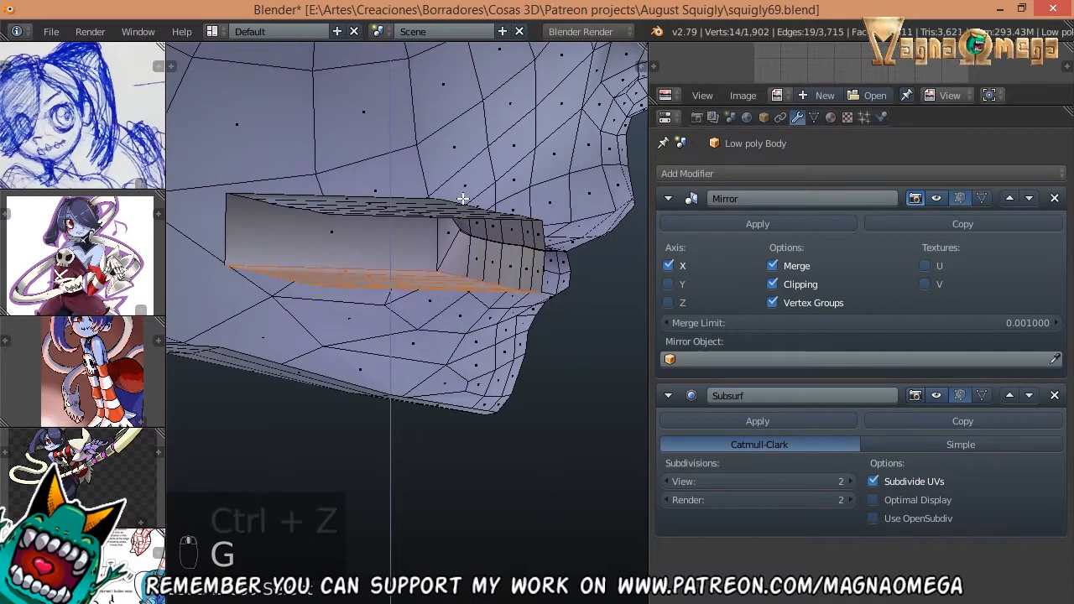
{"action": "left_click", "coordinate": [519, 266]}
- Select all strips of the upper cavity surface and move them vertically
{"action": "middle_click_drag", "start_coordinate": [519, 266], "coordinate": [437, 240]}
{"action": "right_click", "coordinate": [418, 220], "text": "alt"}
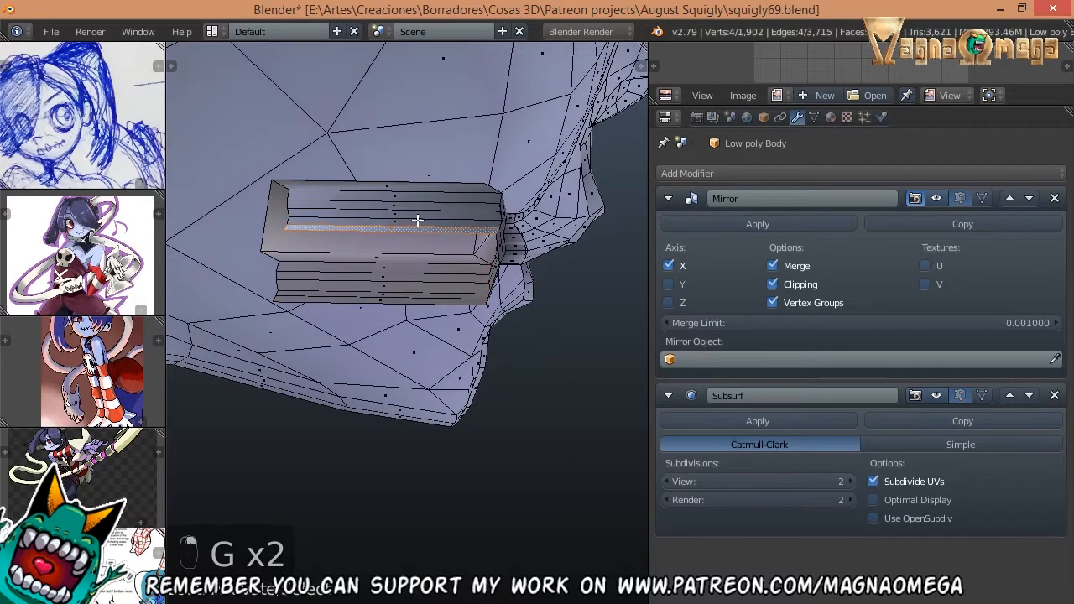
{"action": "middle_click_drag", "start_coordinate": [394, 189], "coordinate": [512, 214]}
{"action": "right_click", "coordinate": [431, 183], "text": "alt+shift"}
{"action": "key", "text": "g"}
{"action": "left_click", "coordinate": [430, 181]}
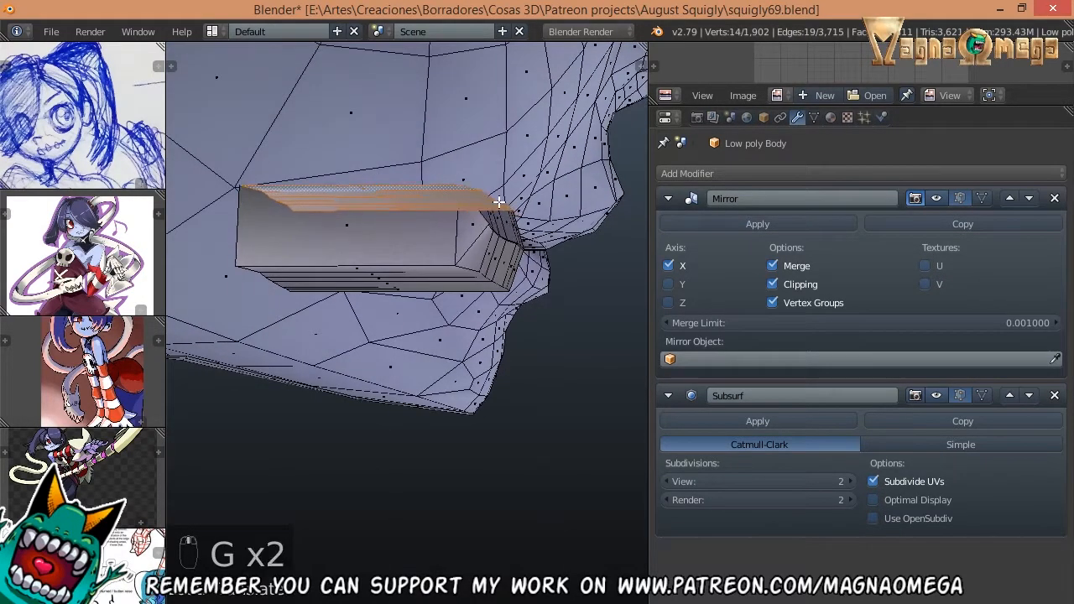
- Select the long side face of the mouth cavity, then scale and reposition it
{"action": "middle_click_drag", "start_coordinate": [447, 238], "coordinate": [353, 193]}
{"action": "right_click", "coordinate": [318, 210]}
{"action": "middle_click_drag", "start_coordinate": [406, 220], "coordinate": [427, 265]}
{"action": "left_click", "coordinate": [384, 227]}
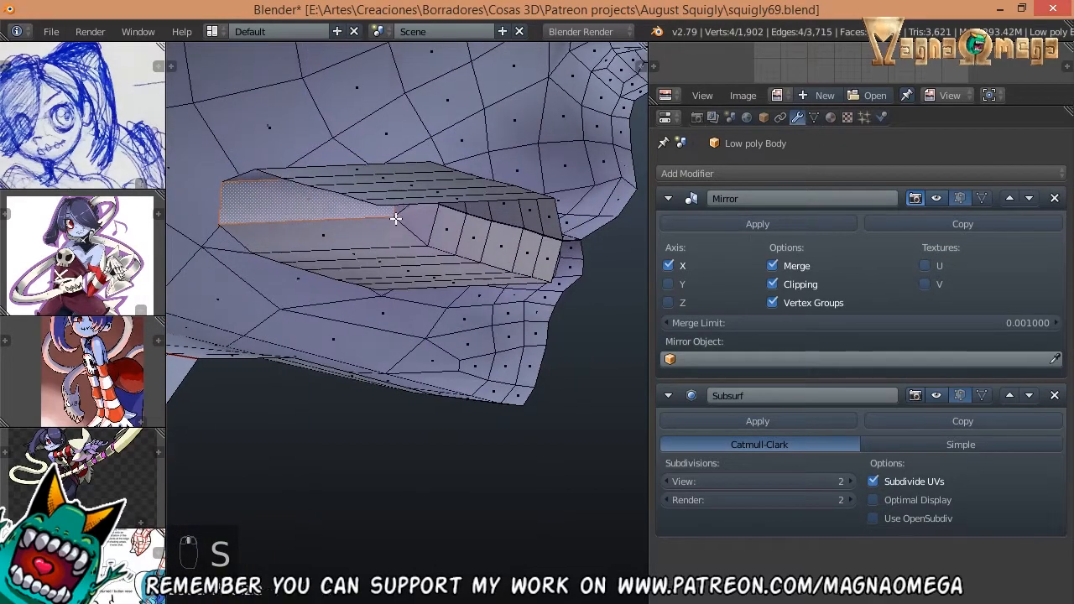
{"action": "key", "text": "g"}
- Select the rear end edges of the innermost upper and lower cavity strips and move them toward the lips along the Y axis
{"action": "middle_click_drag", "start_coordinate": [396, 221], "coordinate": [308, 294]}
{"action": "right_click", "coordinate": [313, 289]}
{"action": "key", "text": "ctrl+Tab"}
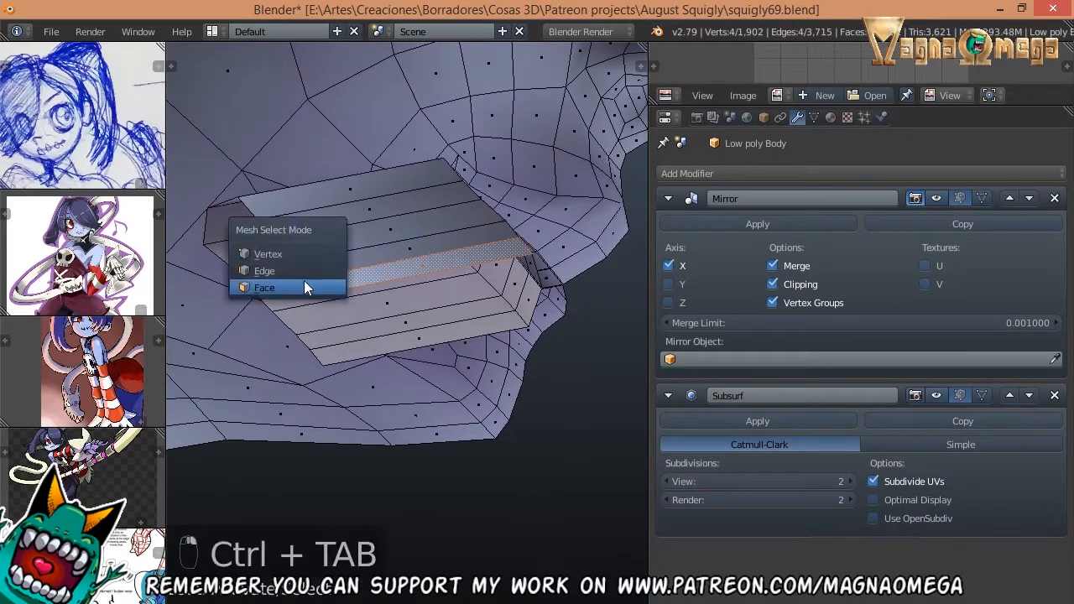
{"action": "left_click", "coordinate": [304, 280]}
{"action": "key", "text": "ctrl+Tab"}
{"action": "left_click", "coordinate": [264, 271]}
{"action": "right_click", "coordinate": [325, 290]}
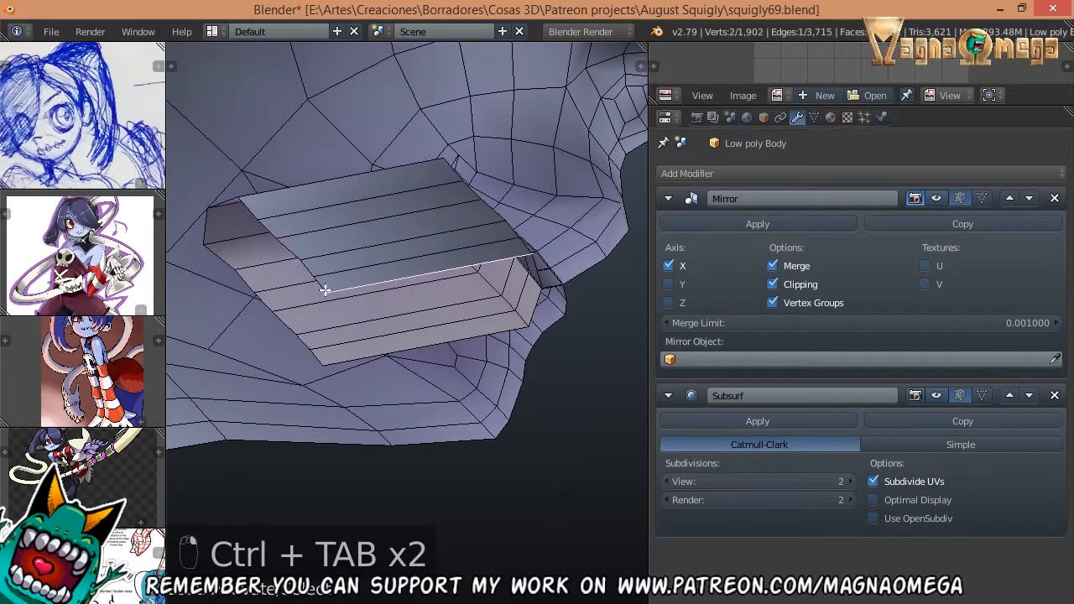
{"action": "right_click", "coordinate": [322, 347], "text": "shift"}
{"action": "middle_click_drag", "start_coordinate": [321, 347], "coordinate": [350, 314]}
{"action": "key", "text": "g"}
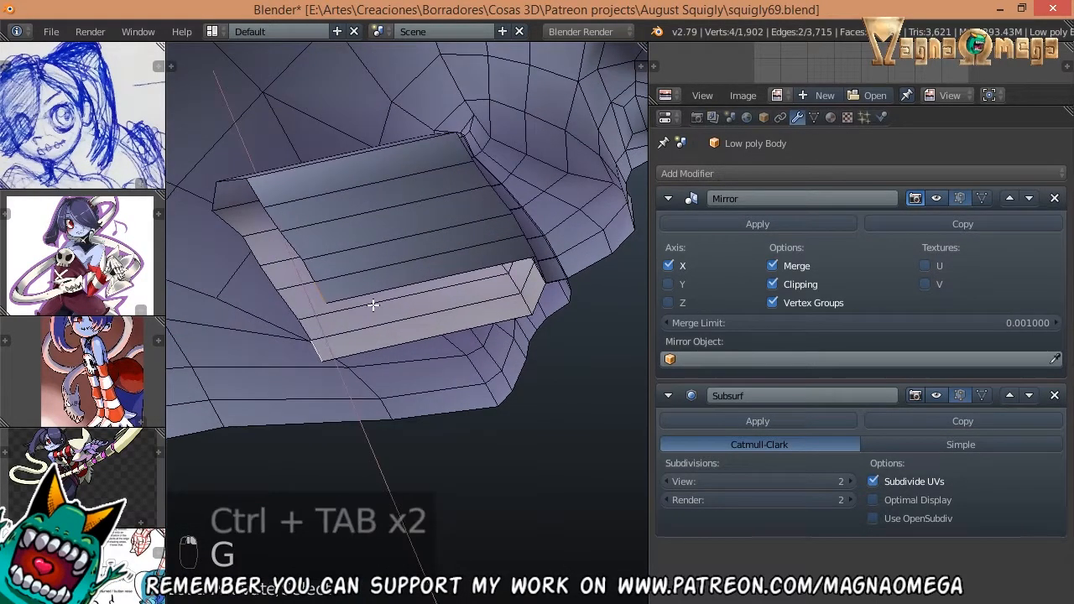
{"action": "key", "text": "y"}
{"action": "left_click", "coordinate": [396, 300]}
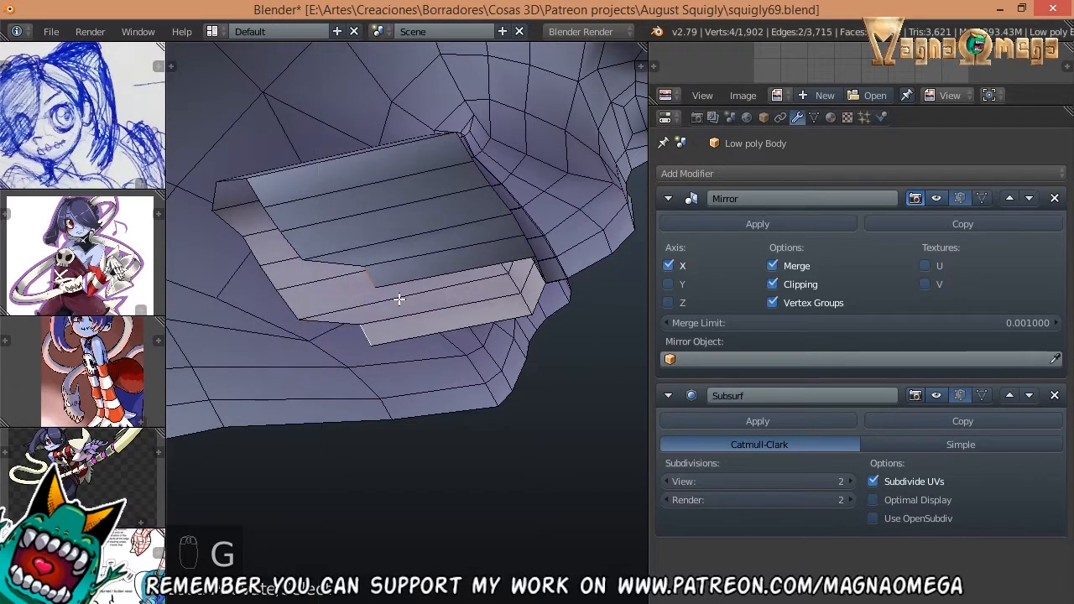
{"action": "key", "text": "ctrl+z"}
{"action": "key", "text": "ctrl+z"}
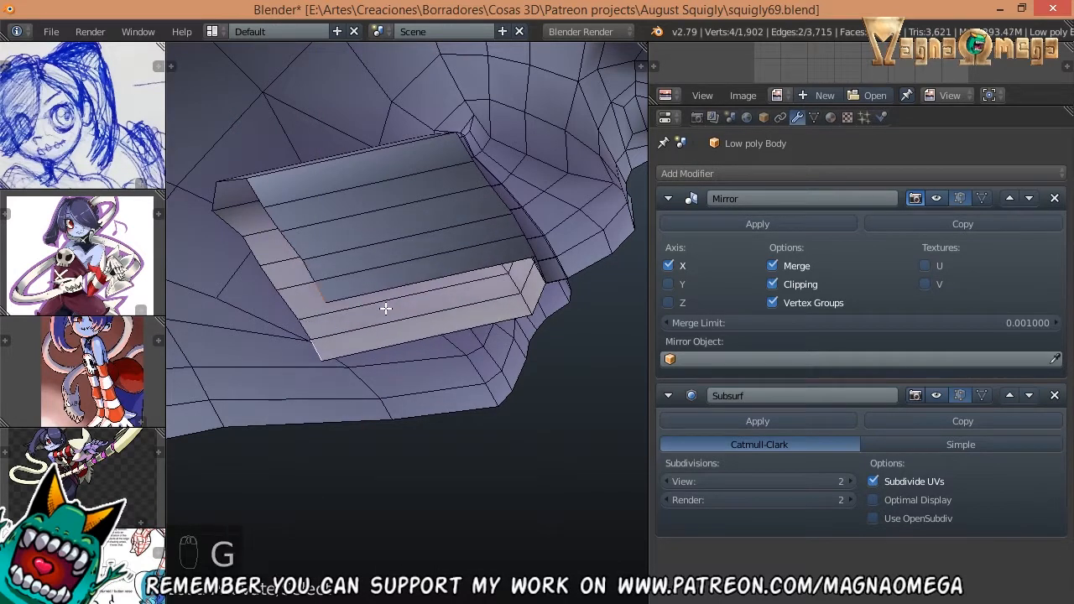
{"action": "key", "text": "y"}
- Select the rear inner corner vertices of the upper and lower cavity surfaces and extrude them backward along the Y axis
{"action": "middle_click_drag", "start_coordinate": [372, 322], "coordinate": [361, 316]}
{"action": "key", "text": "ctrl+Tab"}
{"action": "left_click", "coordinate": [353, 311]}
{"action": "right_click", "coordinate": [367, 348]}
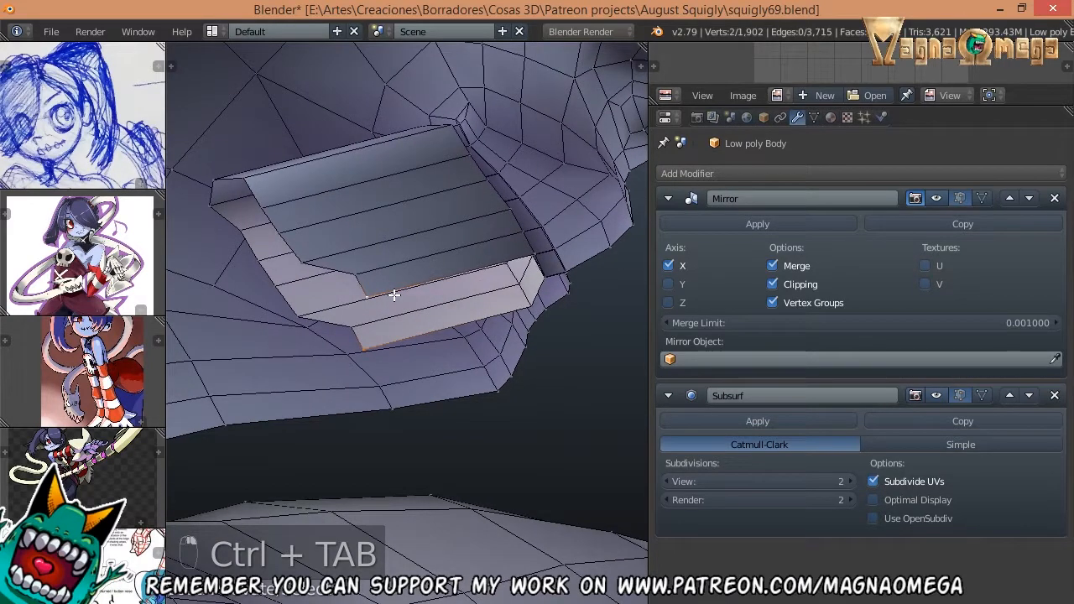
{"action": "key", "text": "e"}
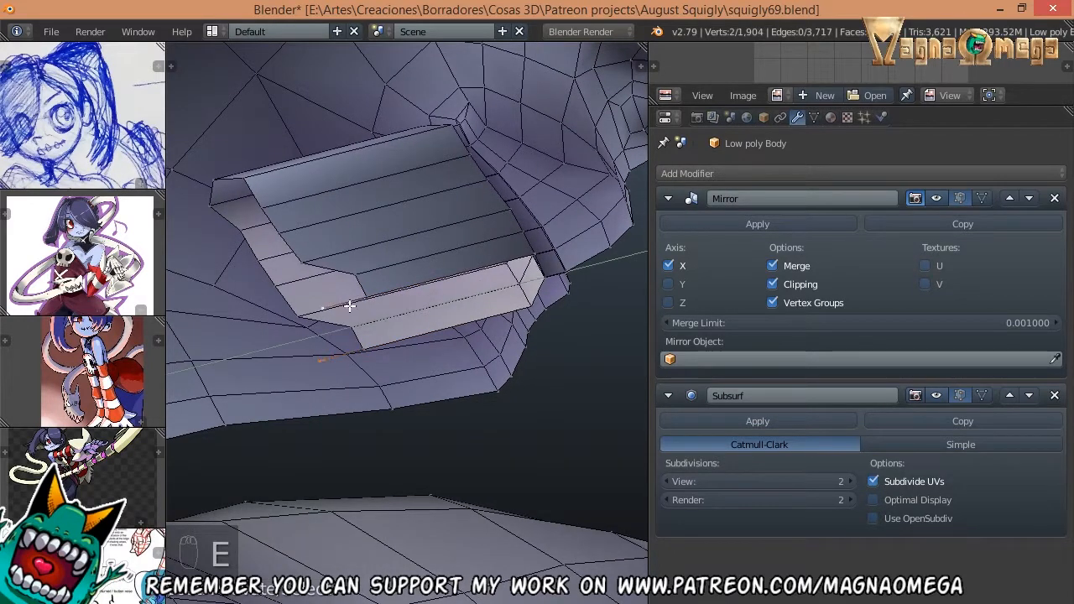
- Fill faces between the extruded edges and the neighbouring strip ends on both the upper and lower cavity surfaces
{"action": "key", "text": "ctrl+Tab"}
{"action": "left_click", "coordinate": [343, 317]}
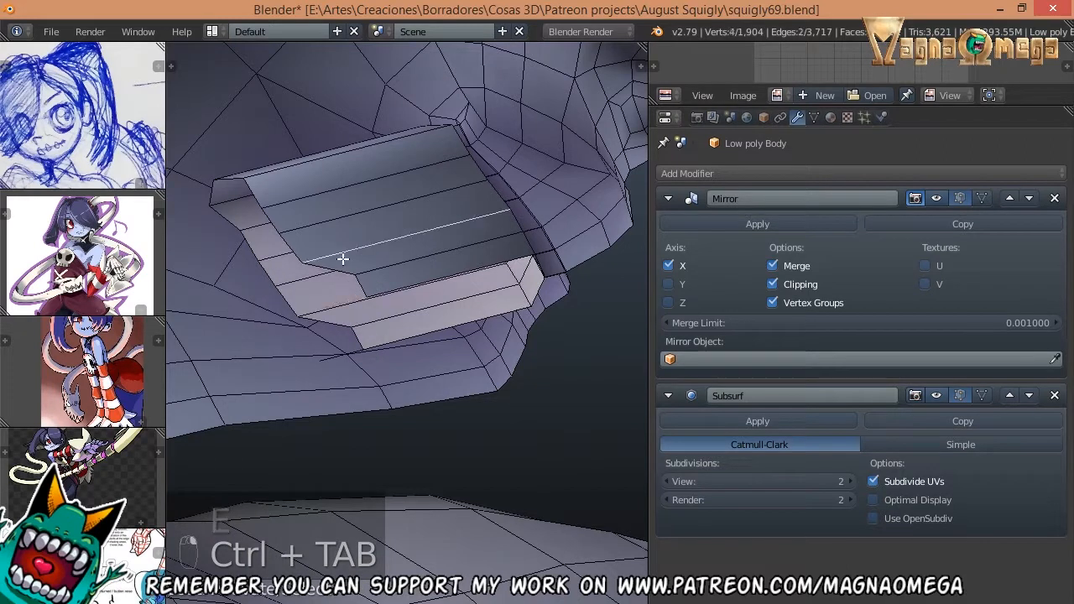
{"action": "right_click", "coordinate": [345, 288]}
{"action": "middle_click_drag", "start_coordinate": [354, 296], "coordinate": [346, 319]}
{"action": "key", "text": "f"}
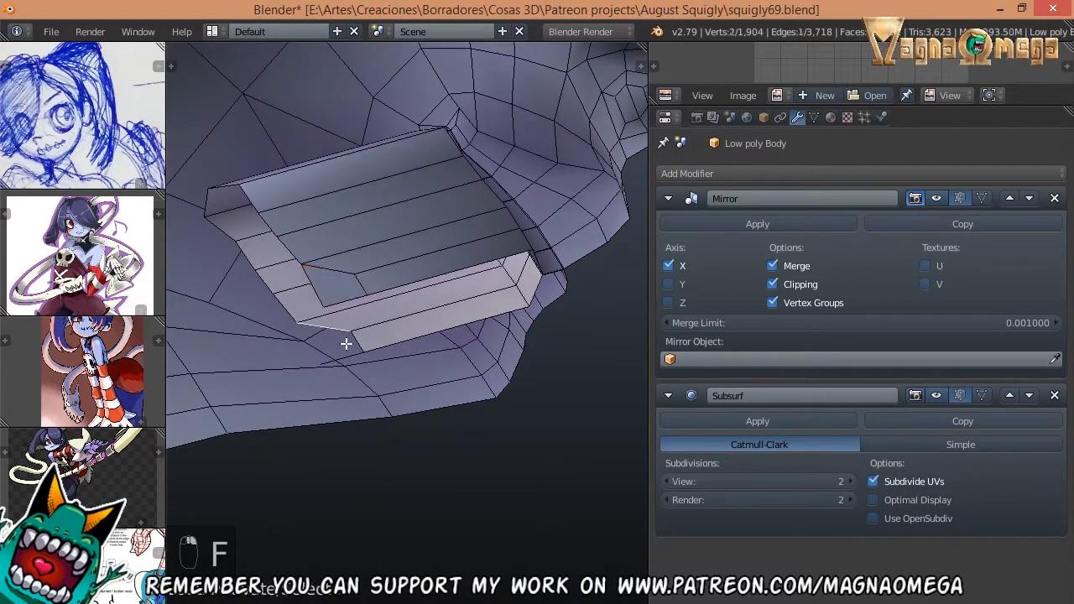
{"action": "key", "text": "f"}
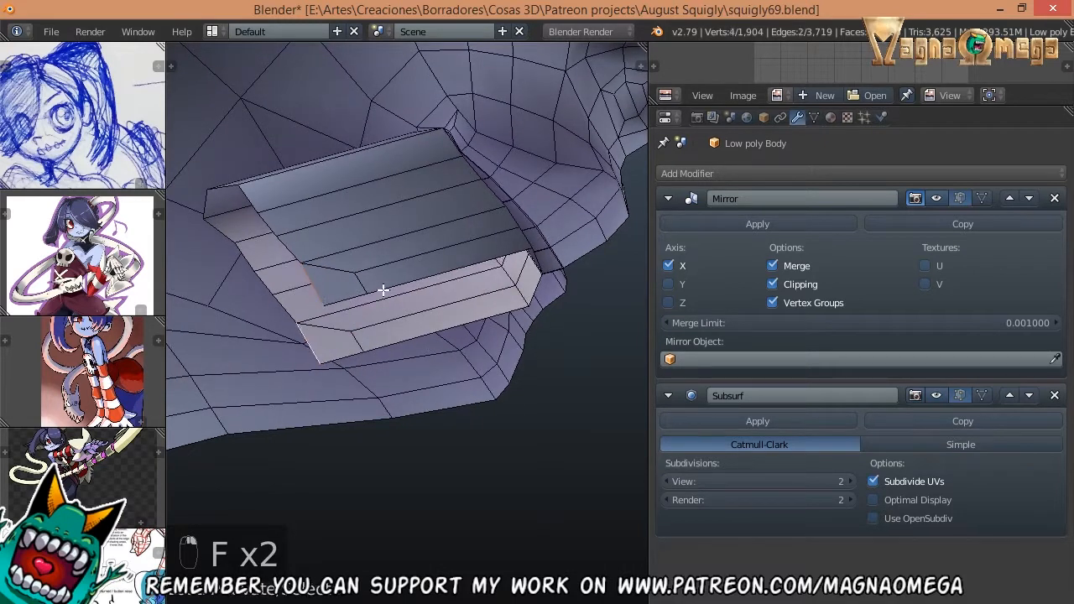
- Move the rear end edges of the two new corner faces slightly toward the lips
{"action": "middle_click_drag", "start_coordinate": [383, 289], "coordinate": [340, 287]}
{"action": "middle_click_drag", "start_coordinate": [315, 225], "coordinate": [303, 233]}
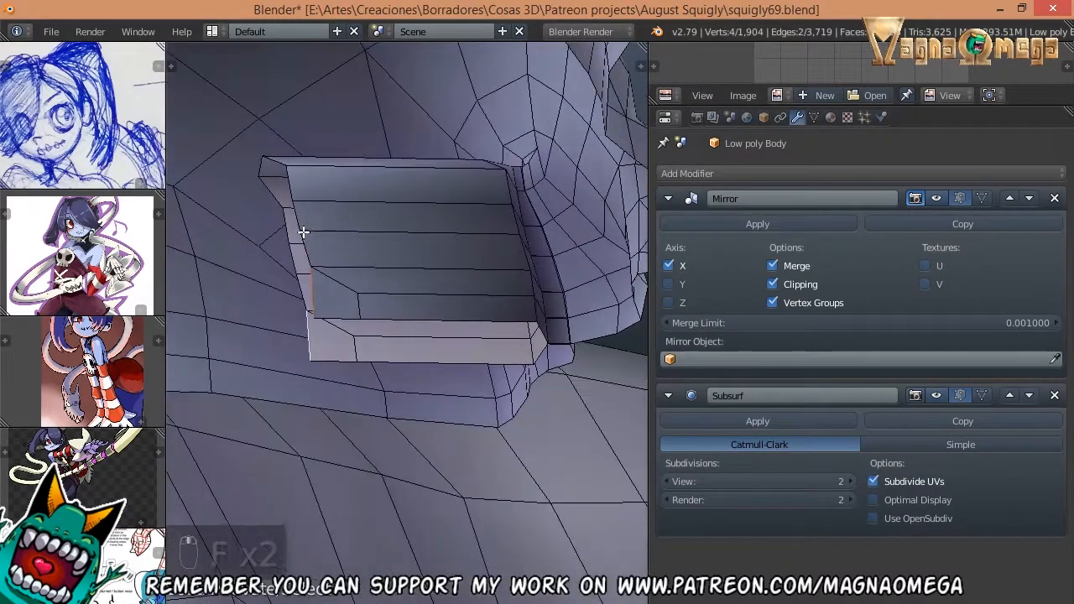
{"action": "middle_click_drag", "start_coordinate": [323, 300], "coordinate": [322, 299]}
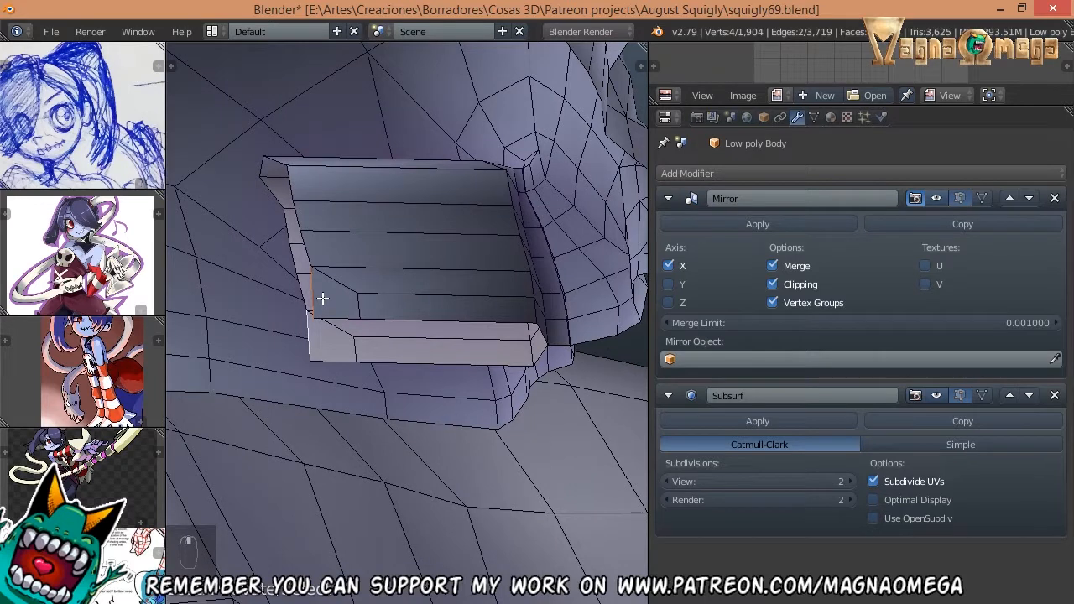
- Switch to vertex selection and extrude the rear corner vertices of both new faces farther back
{"action": "key", "text": "ctrl+Tab"}
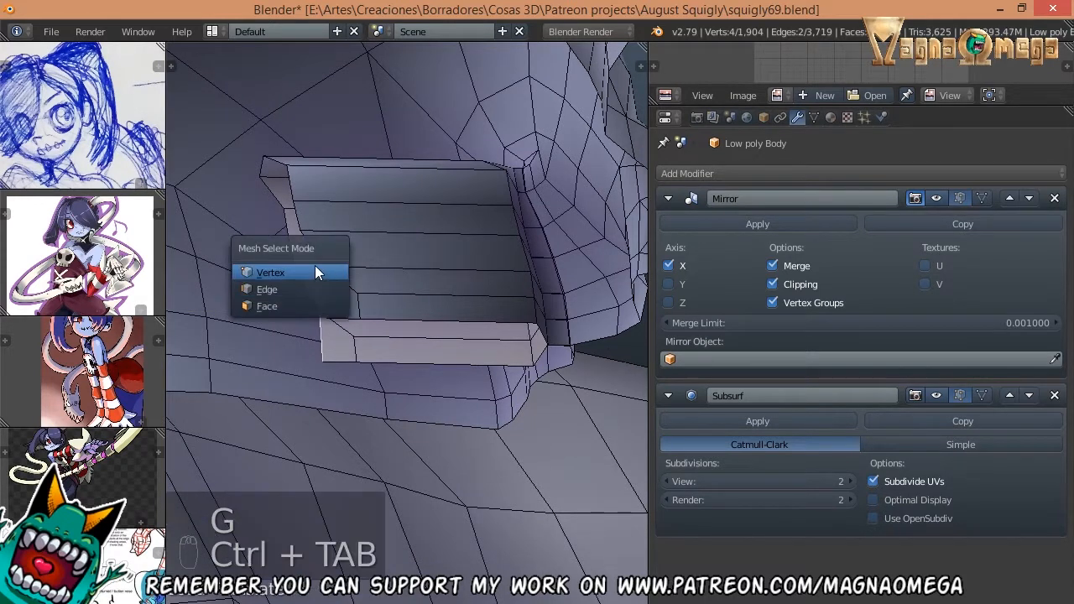
{"action": "left_click", "coordinate": [334, 300]}
{"action": "right_click", "coordinate": [324, 321], "text": "shift"}
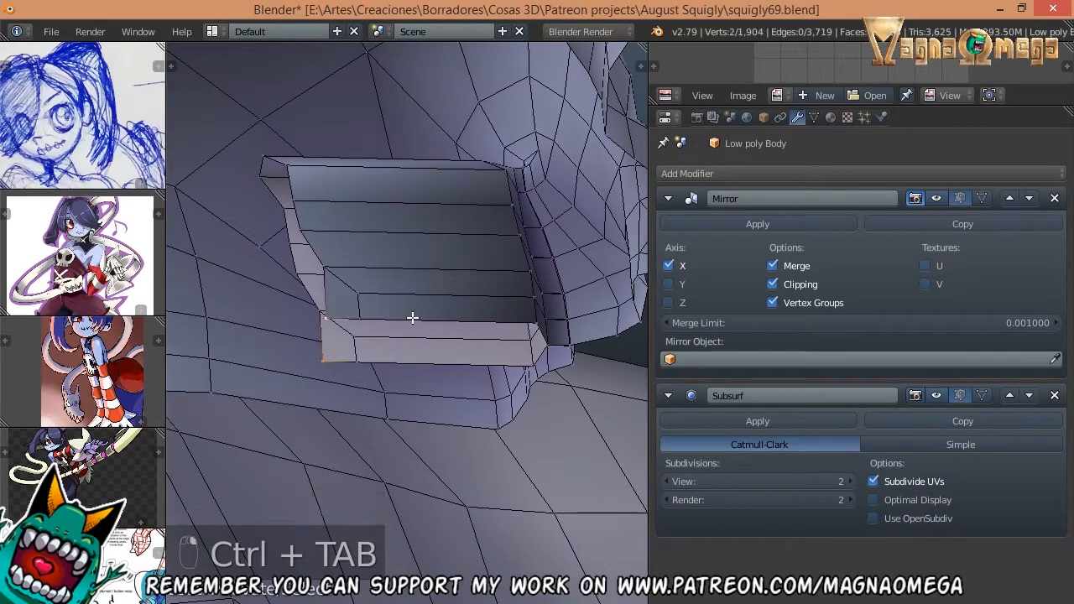
{"action": "key", "text": "e"}
{"action": "left_click", "coordinate": [374, 315]}
- Fill the next rear faces on the upper and lower cavity surfaces from their open border edges
{"action": "key", "text": "ctrl+Tab"}
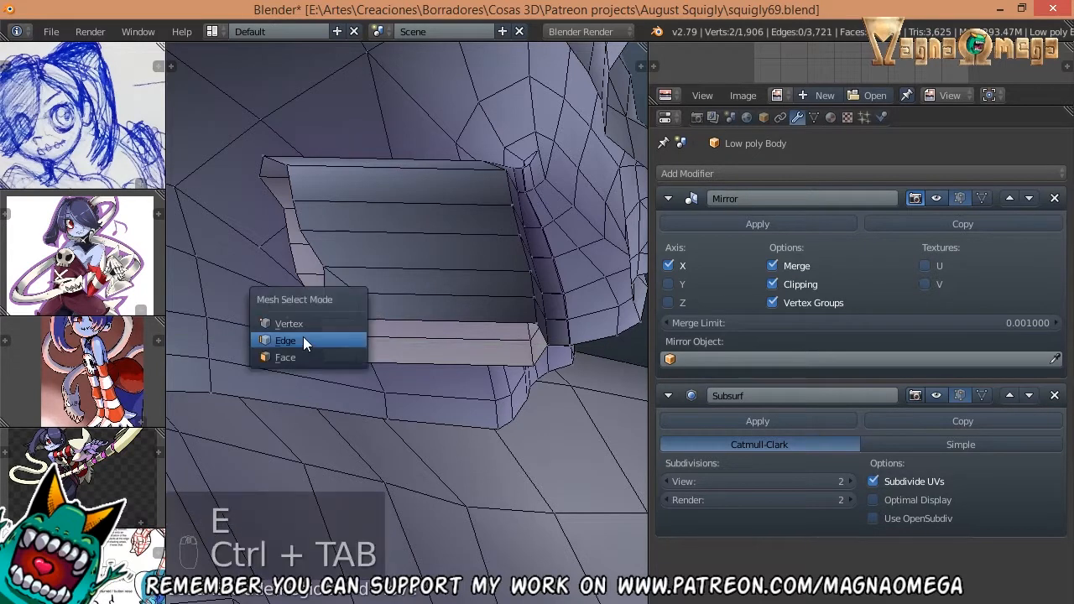
{"action": "left_click", "coordinate": [305, 340]}
{"action": "right_click", "coordinate": [306, 315]}
{"action": "key", "text": "f"}
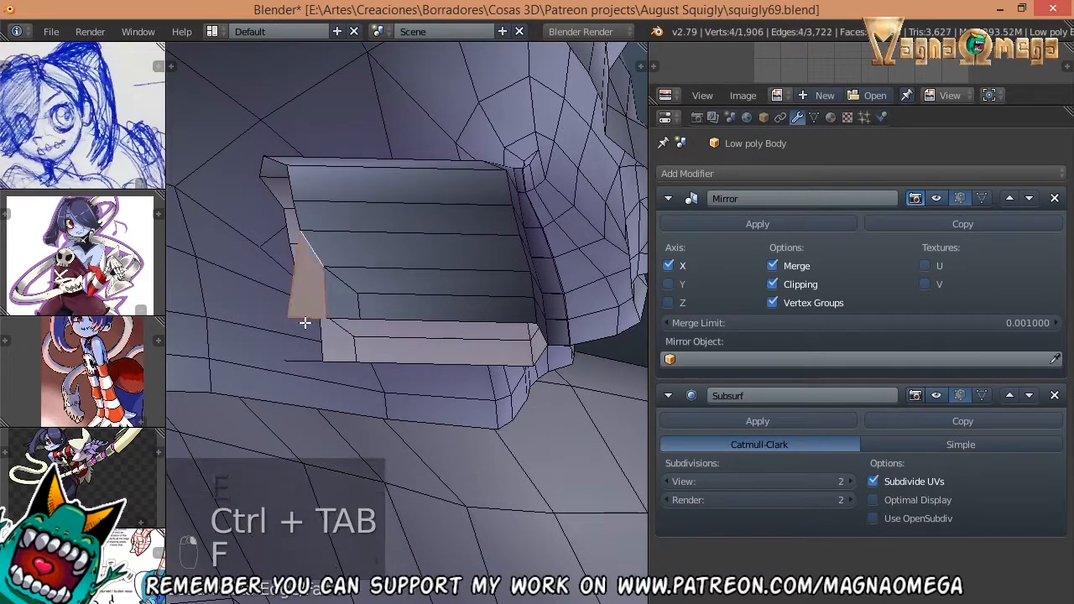
{"action": "middle_click_drag", "start_coordinate": [305, 355], "coordinate": [355, 266]}
{"action": "key", "text": "f"}
- Switch to vertex selection, select the rear border vertices of the cavity and scale them into a straight line
{"action": "key", "text": "ctrl+Tab"}
{"action": "left_click", "coordinate": [305, 249]}
{"action": "right_click", "coordinate": [306, 253]}
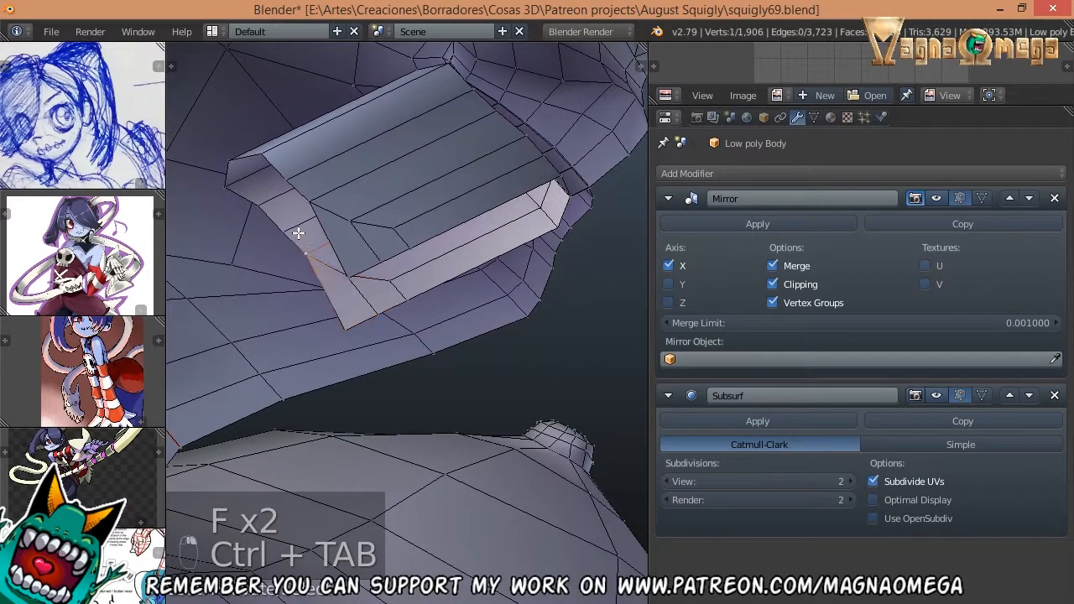
{"action": "right_click", "coordinate": [258, 205], "text": "shift"}
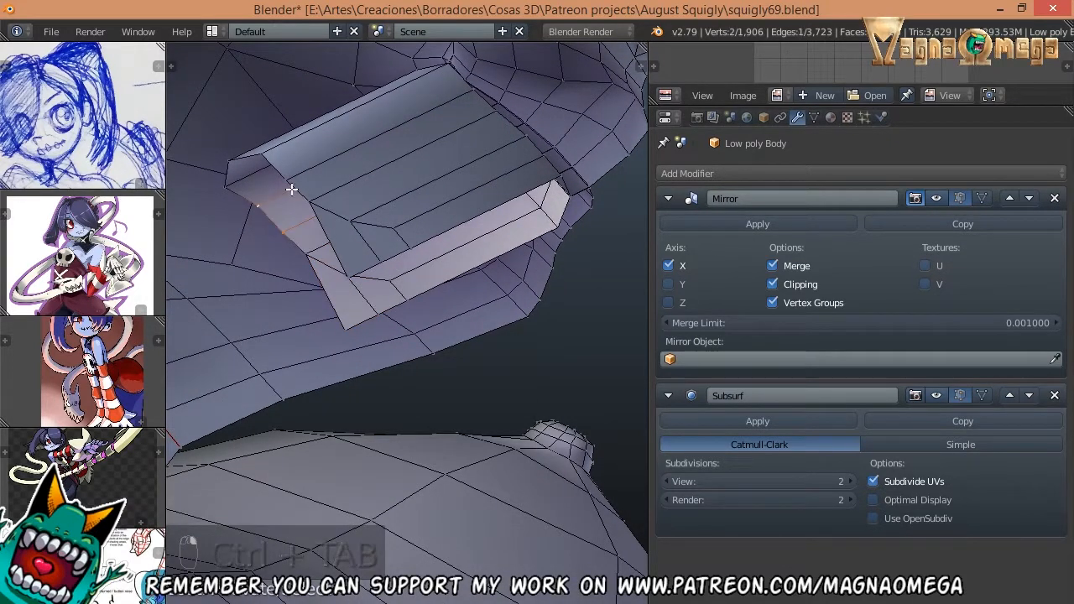
{"action": "middle_click_drag", "start_coordinate": [292, 190], "coordinate": [328, 303]}
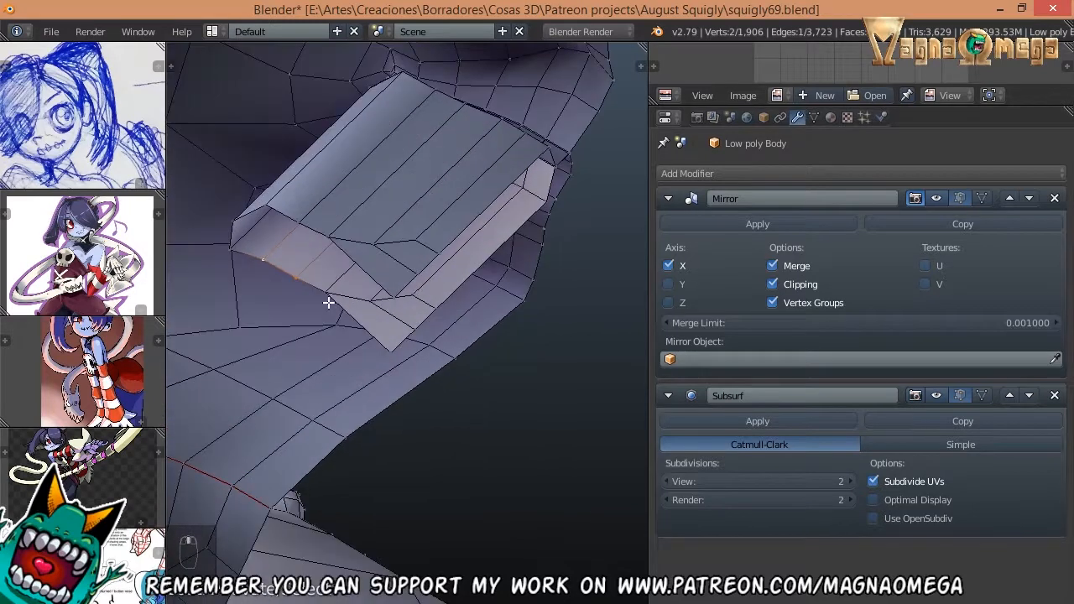
{"action": "right_click", "coordinate": [388, 351], "text": "shift"}
{"action": "middle_click_drag", "start_coordinate": [388, 351], "coordinate": [388, 318]}
{"action": "right_click", "coordinate": [386, 315], "text": "shift"}
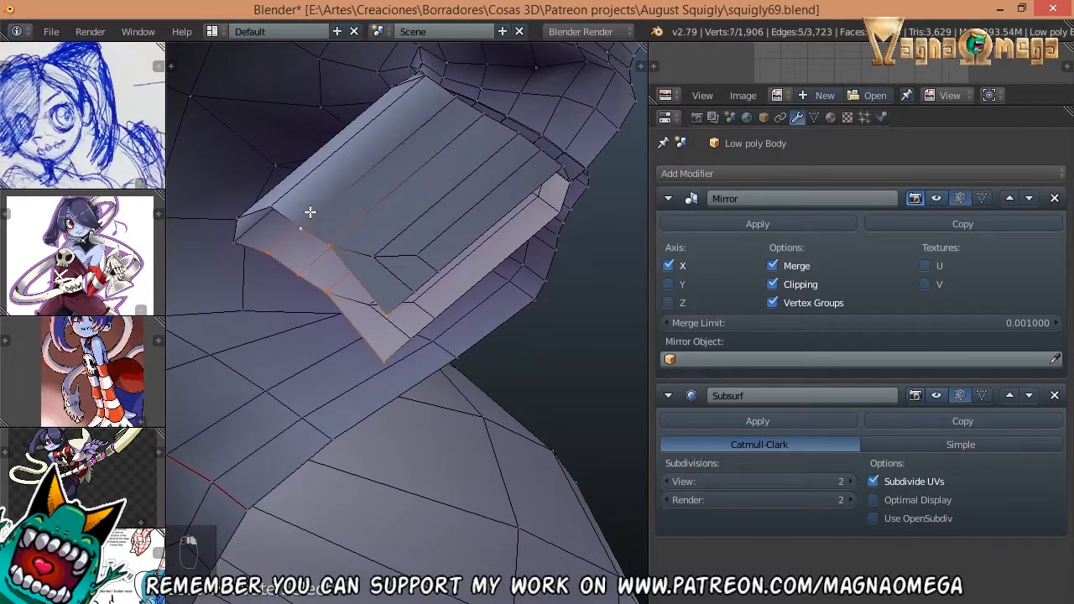
{"action": "right_click", "coordinate": [274, 205], "text": "shift"}
{"action": "middle_click_drag", "start_coordinate": [274, 205], "coordinate": [367, 282]}
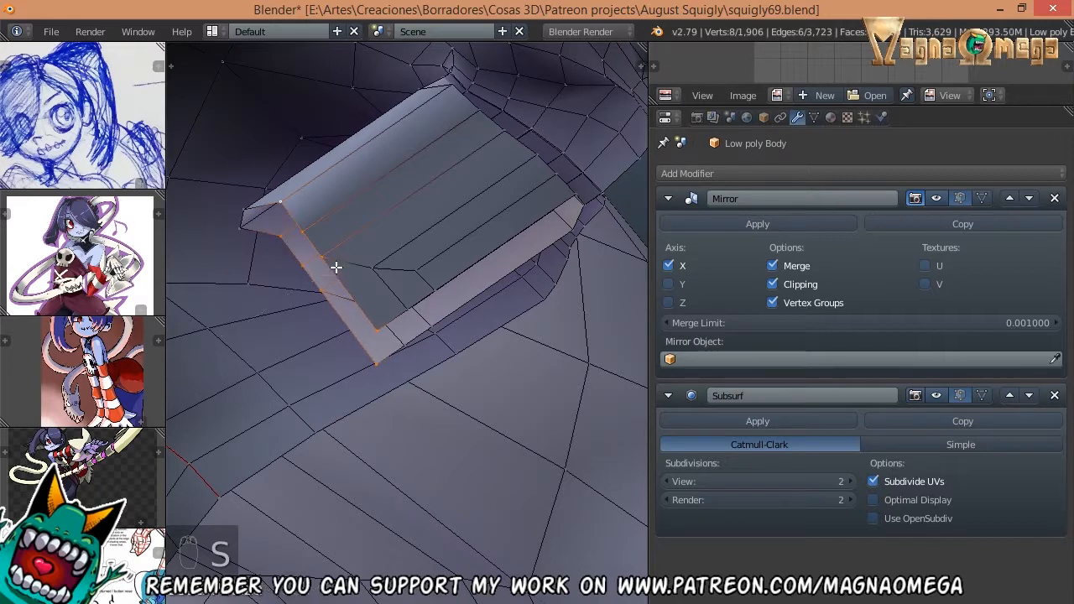
- Move the straightened rear border of the cavity along the Y axis
{"action": "middle_click_drag", "start_coordinate": [399, 276], "coordinate": [293, 211]}
{"action": "key", "text": "g"}
{"action": "key", "text": "y"}
{"action": "left_click", "coordinate": [330, 325]}
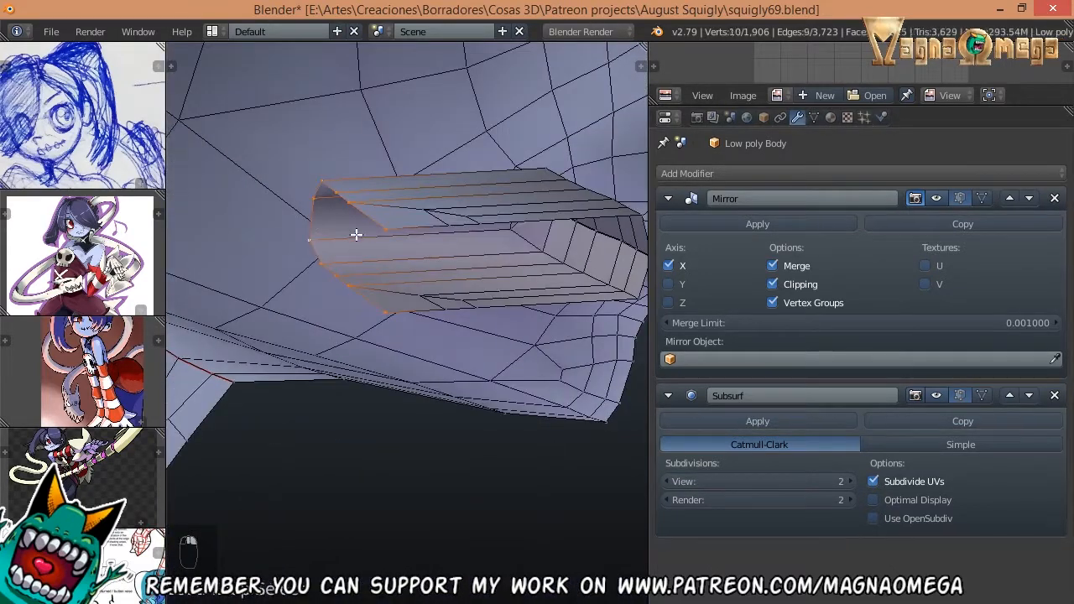
- Extrude the cavity's rear border back toward the throat, then scale, rotate and lower it so the new section slopes downward
{"action": "scroll", "coordinate": [357, 235], "scroll_direction": "down", "scroll_amount": 3}
{"action": "middle_click_drag", "start_coordinate": [361, 225], "coordinate": [322, 199]}
{"action": "key", "text": "KP_3"}
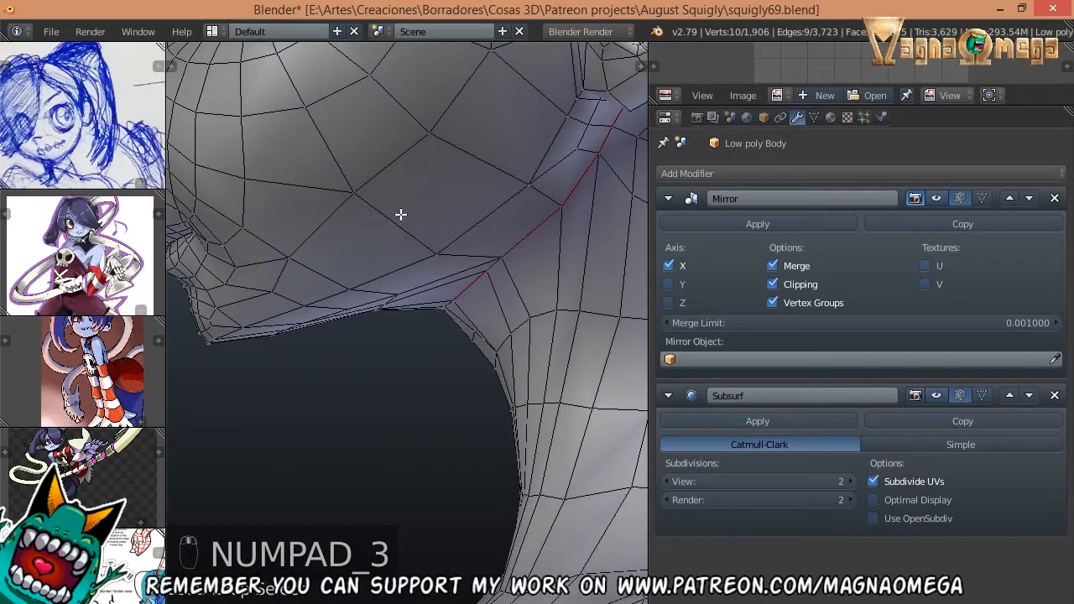
{"action": "key", "text": "ctrl+KP_3"}
{"action": "middle_click_drag", "start_coordinate": [456, 213], "coordinate": [486, 202], "text": "shift"}
{"action": "key", "text": "e"}
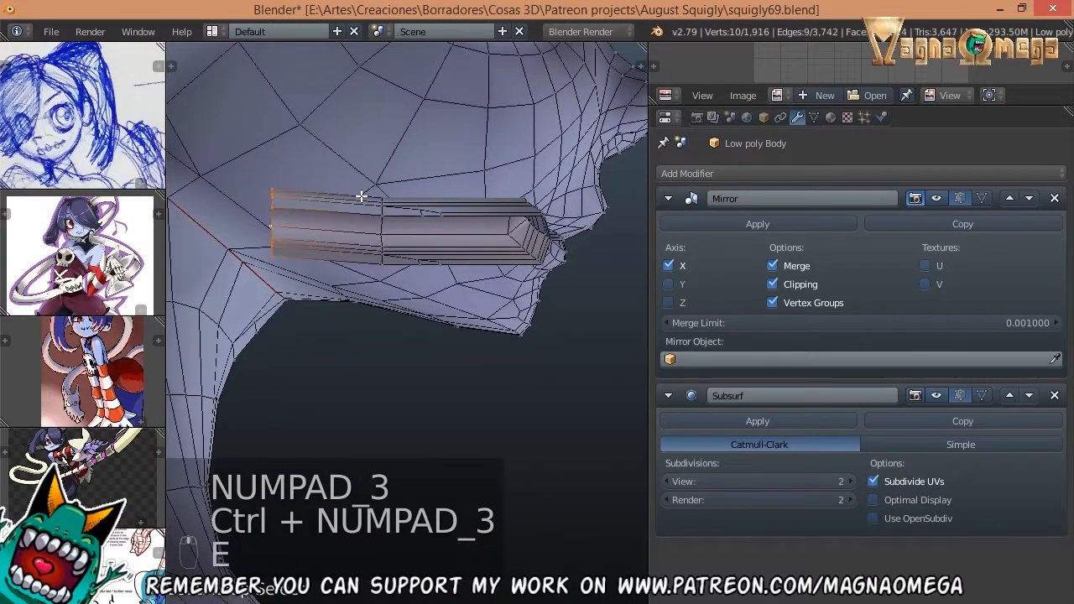
{"action": "key", "text": "r"}
{"action": "key", "text": "s"}
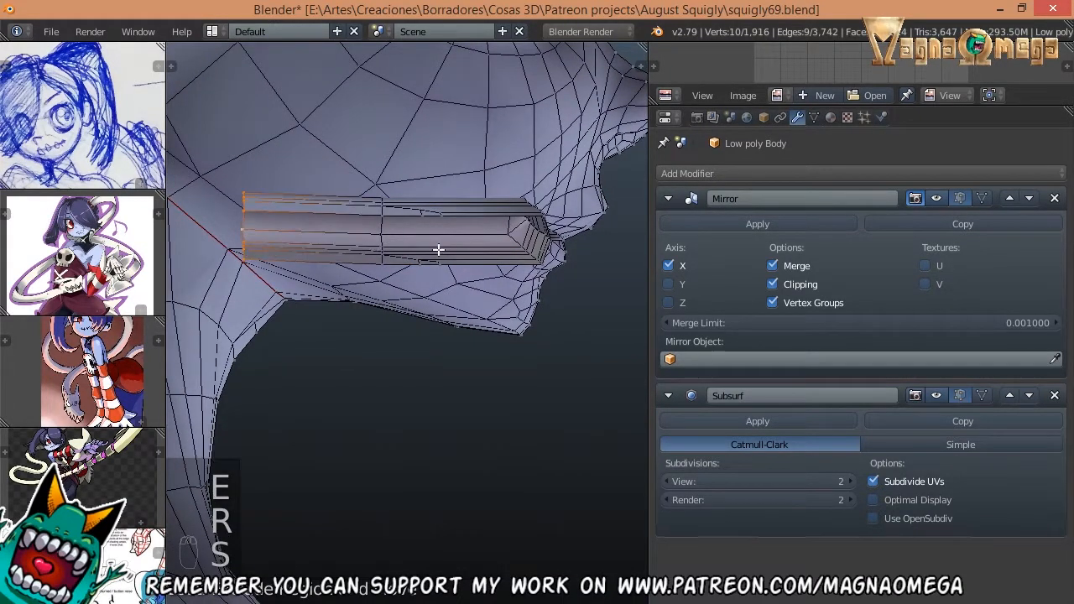
{"action": "key", "text": "r"}
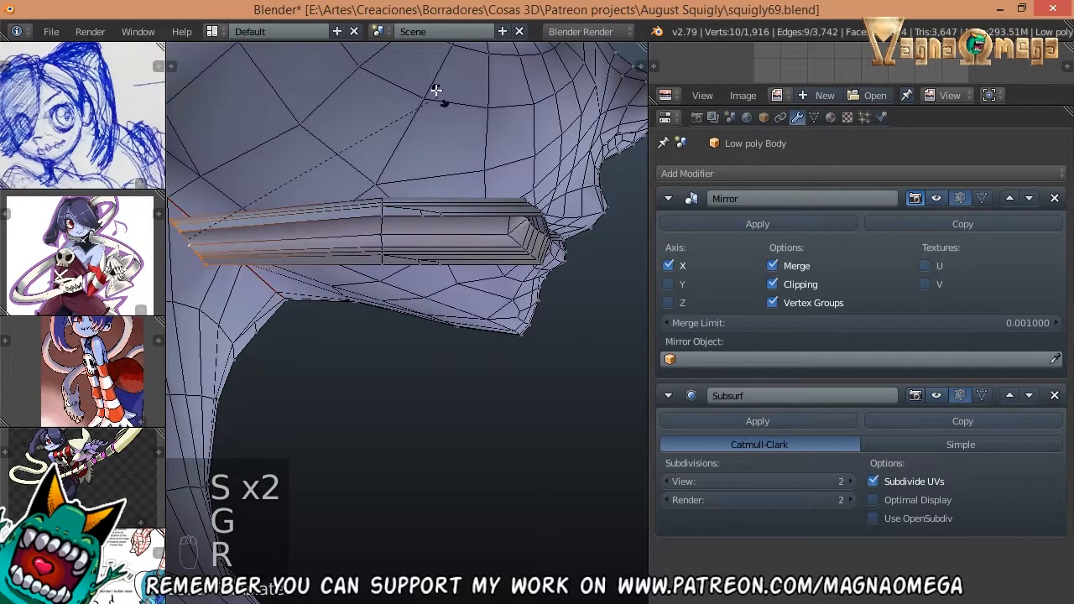
{"action": "key", "text": "g"}
- Select the middle edge loop where the cavity bends, move it farther back and scale it
{"action": "right_click", "coordinate": [388, 223], "text": "alt"}
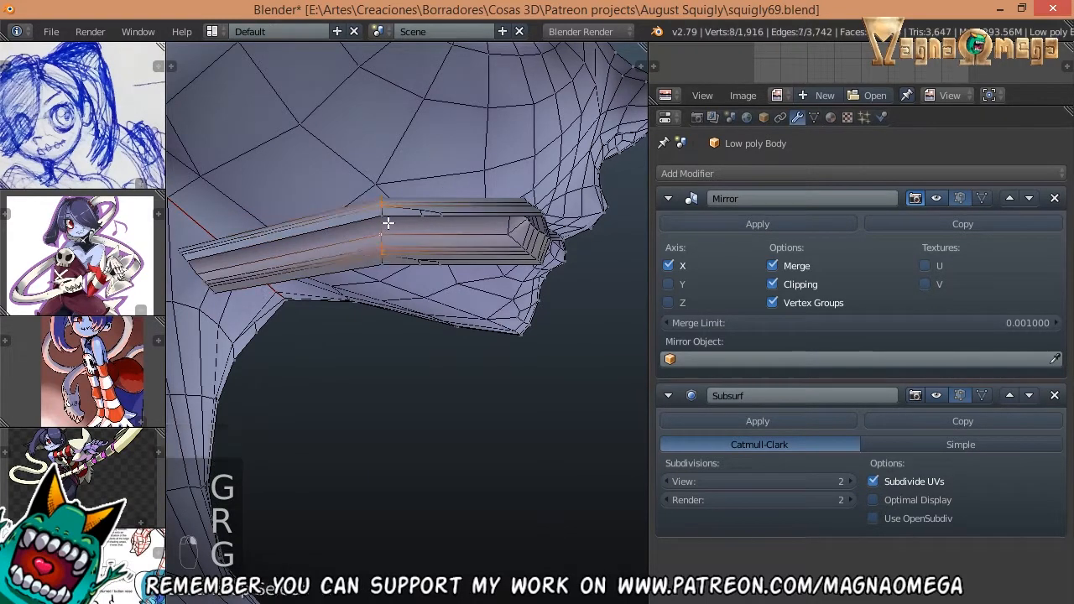
{"action": "middle_click_drag", "start_coordinate": [409, 226], "coordinate": [389, 272]}
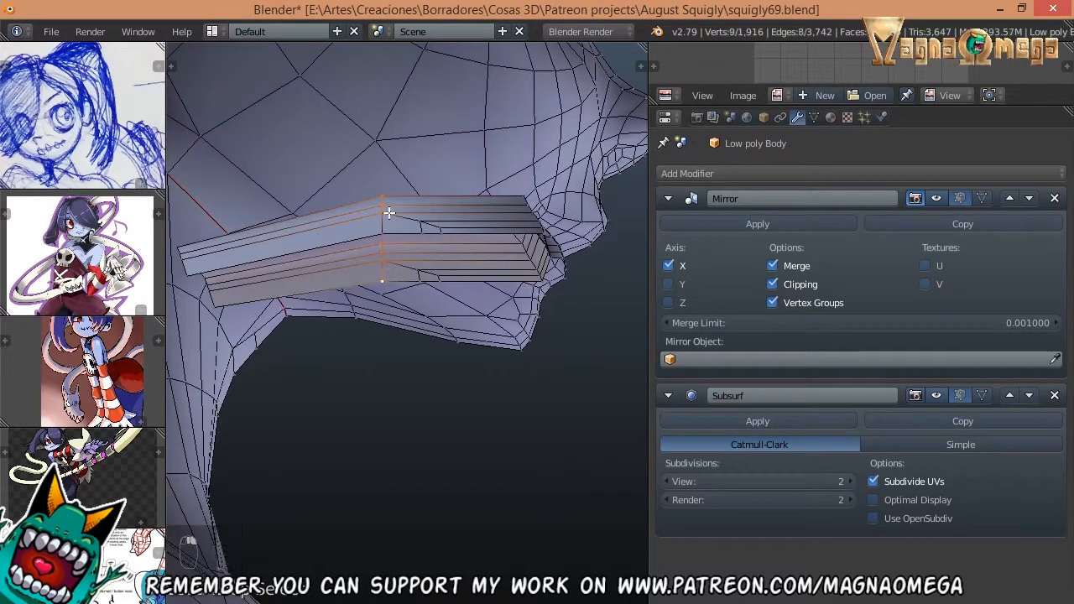
{"action": "key", "text": "ctrl+z"}
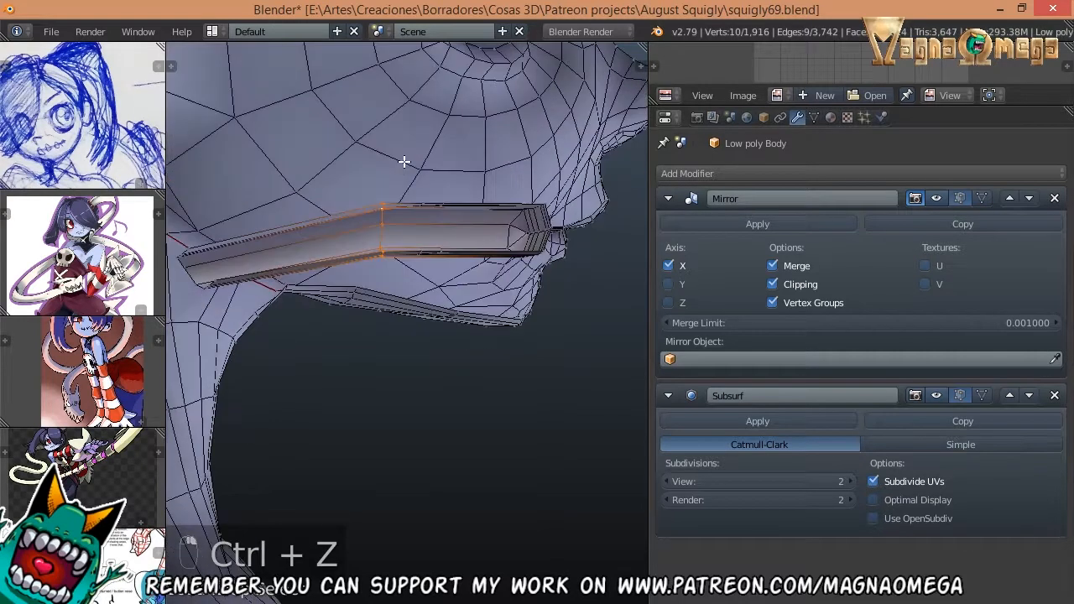
{"action": "key", "text": "g"}
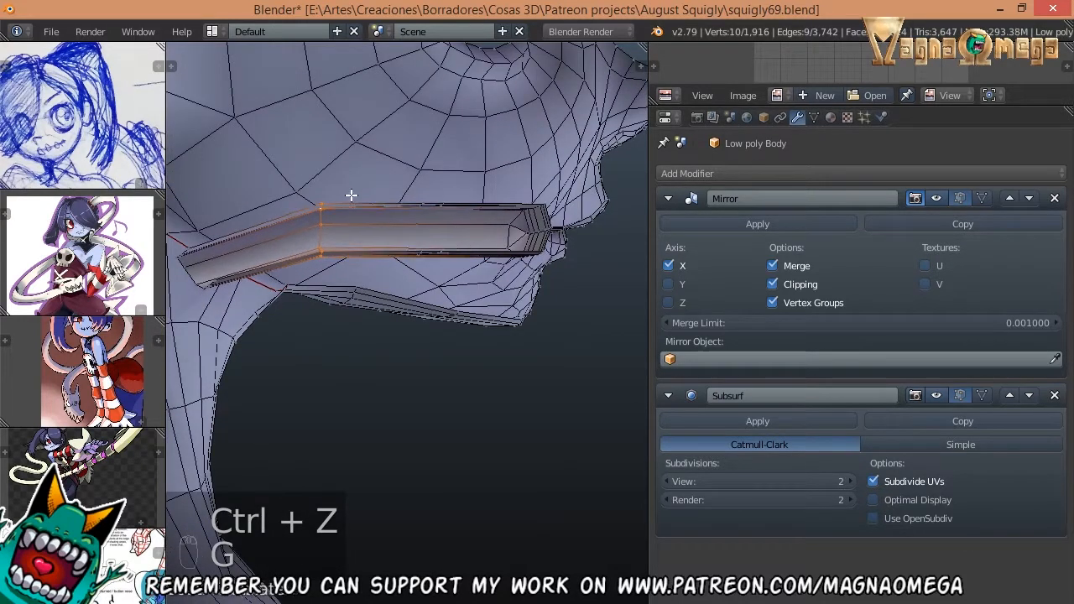
{"action": "middle_click_drag", "start_coordinate": [351, 195], "coordinate": [361, 237]}
{"action": "key", "text": "s"}
- Switch to face selection and raise the upper faces of the cavity's front section to make it taller
{"action": "middle_click_drag", "start_coordinate": [511, 293], "coordinate": [464, 211]}
{"action": "right_click", "coordinate": [431, 277]}
{"action": "key", "text": "ctrl+Tab"}
{"action": "left_click", "coordinate": [403, 325]}
{"action": "right_click", "coordinate": [415, 226]}
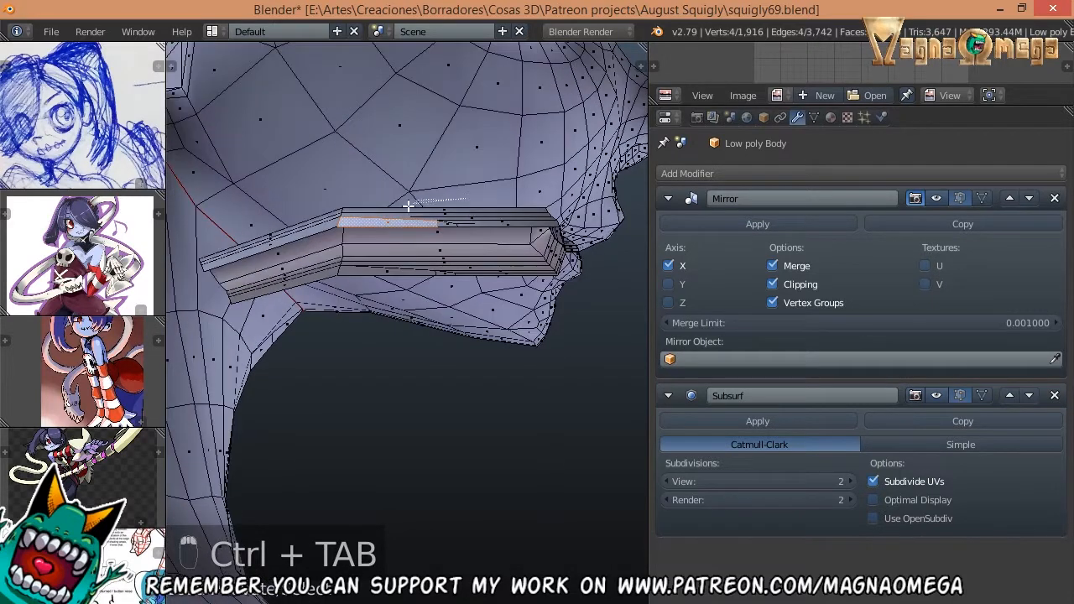
{"action": "left_click_drag", "start_coordinate": [518, 219], "coordinate": [437, 223]}
{"action": "mouse_move", "coordinate": [436, 223]}
{"action": "middle_mouse_down"}
{"action": "mouse_move", "coordinate": [482, 314]}
{"action": "mouse_move", "coordinate": [434, 132]}
{"action": "mouse_move", "coordinate": [484, 171]}
{"action": "middle_mouse_up"}
{"action": "key", "text": "g"}
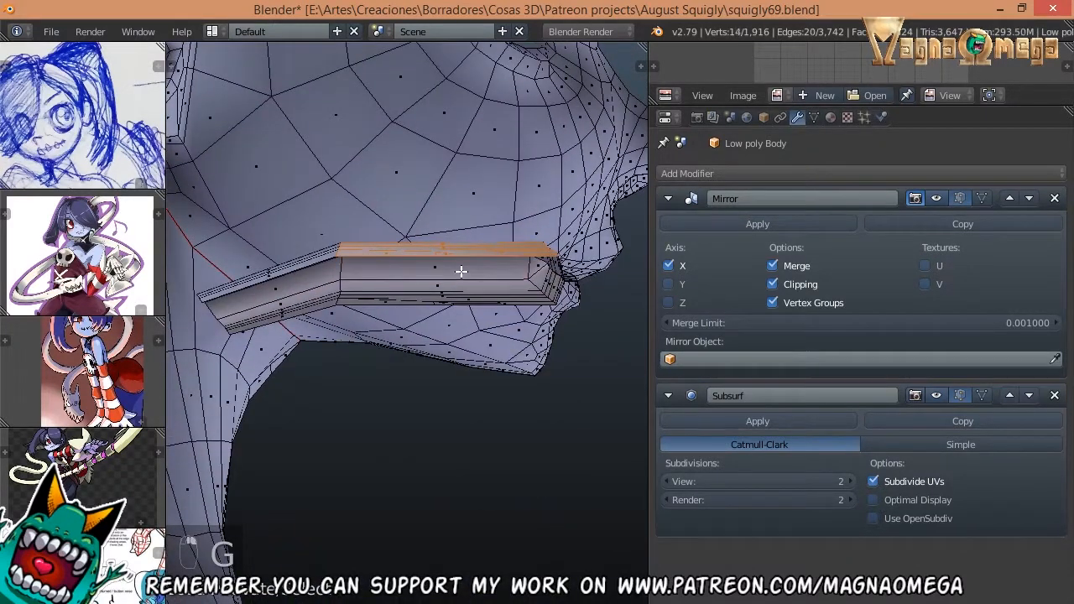
{"action": "key", "text": "g"}
{"action": "left_click", "coordinate": [455, 226]}
- Select the strips of lower faces in the cavity's front section and move them down
{"action": "middle_click_drag", "start_coordinate": [455, 226], "coordinate": [439, 307]}
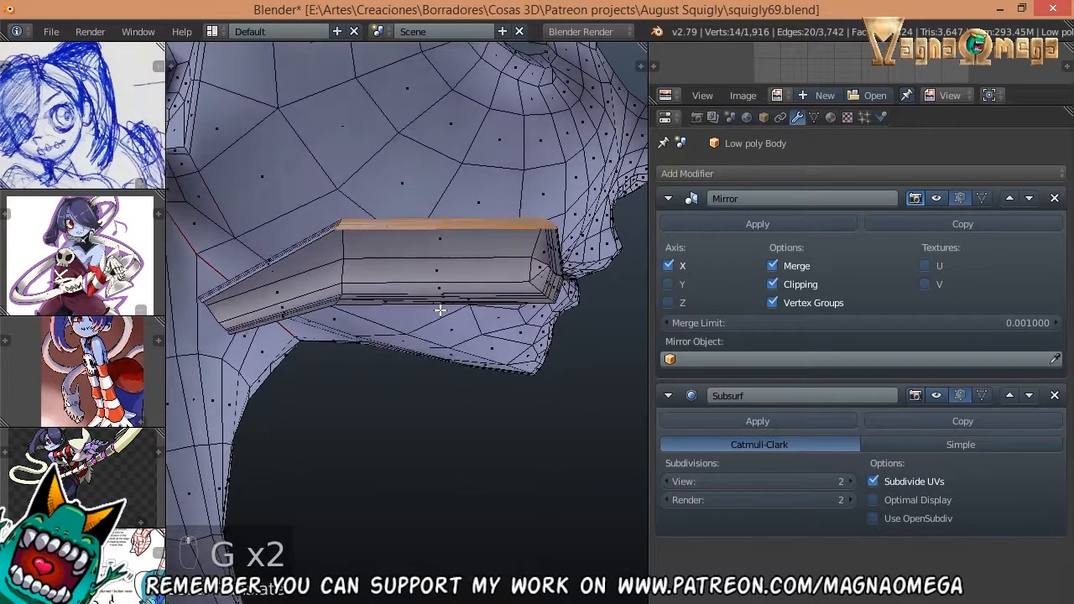
{"action": "scroll", "coordinate": [439, 308], "scroll_direction": "up", "scroll_amount": 3}
{"action": "right_click", "coordinate": [510, 309], "text": "alt"}
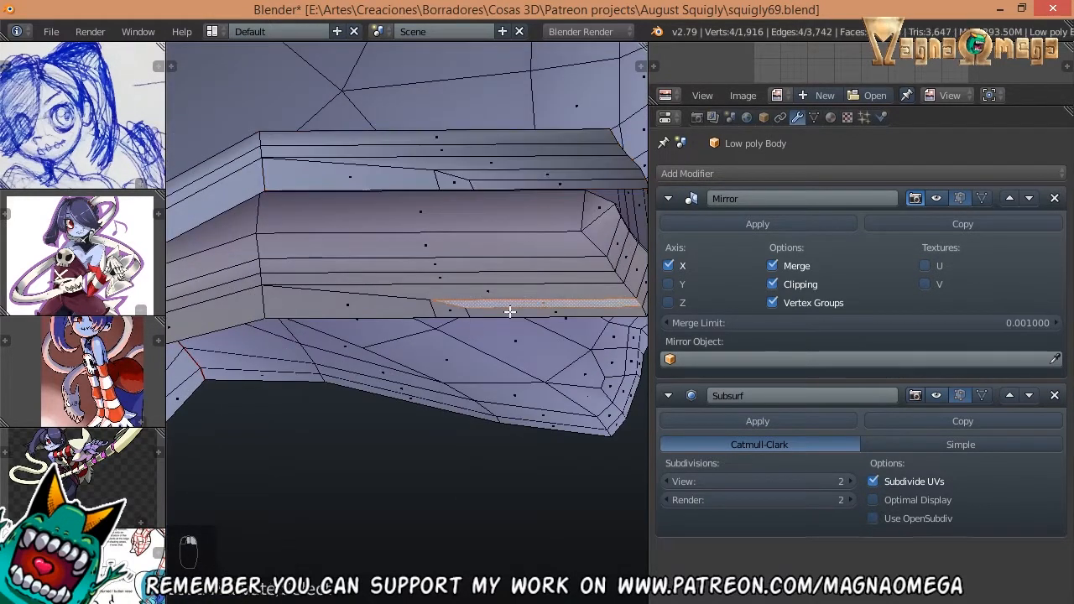
{"action": "right_click", "coordinate": [432, 291], "text": "alt+shift"}
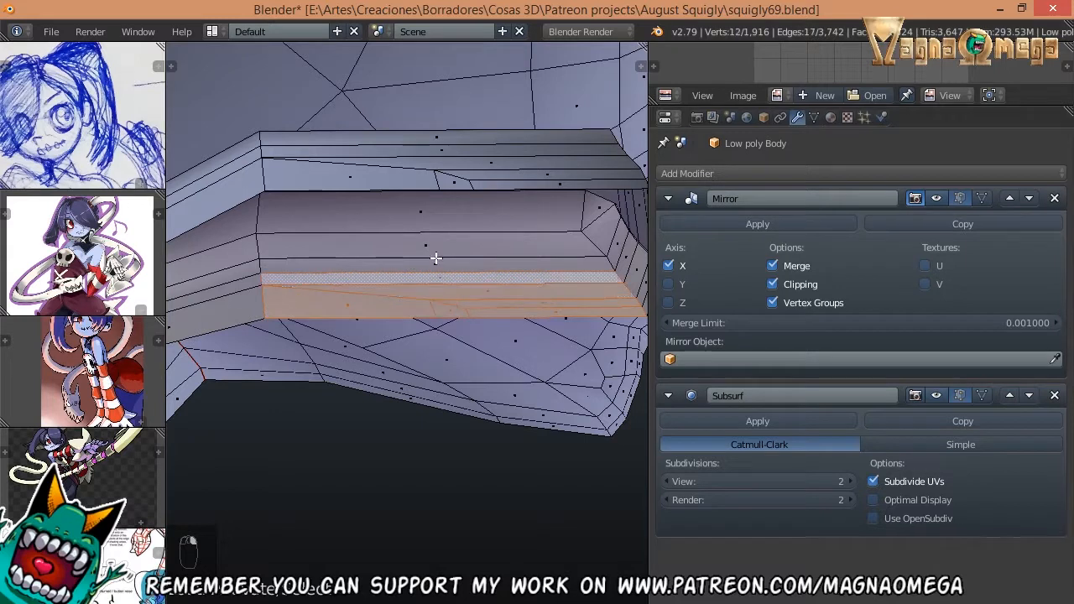
{"action": "right_click", "coordinate": [422, 254], "text": "alt+shift"}
{"action": "middle_click_drag", "start_coordinate": [422, 254], "coordinate": [386, 239]}
{"action": "right_click", "coordinate": [417, 284], "text": "alt+shift"}
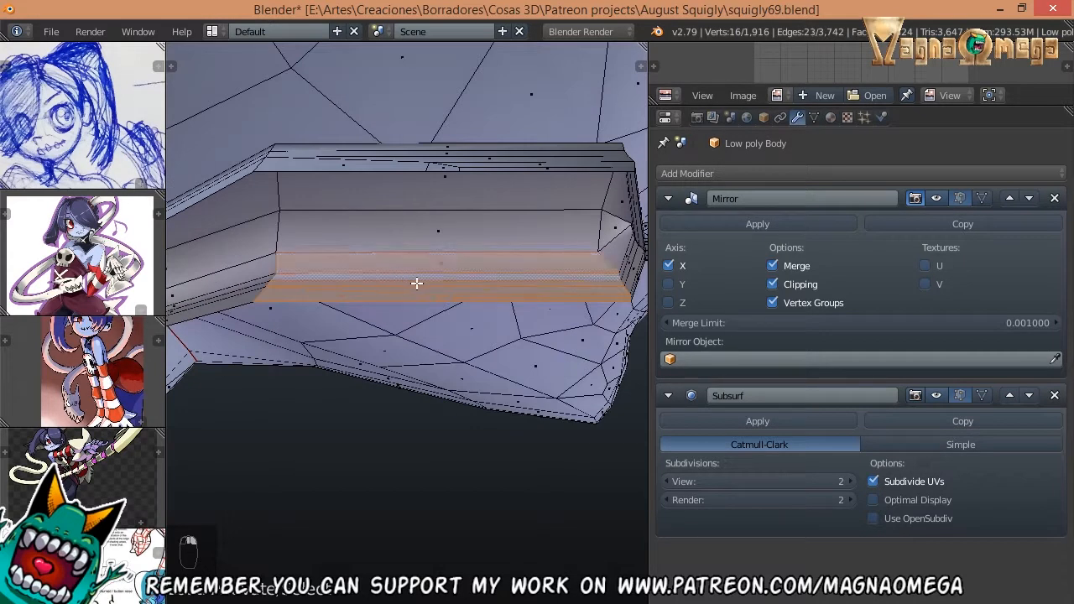
{"action": "middle_click_drag", "start_coordinate": [418, 288], "coordinate": [481, 263]}
- Select the two long side faces of the front section, scale them down and reposition them
{"action": "right_click", "coordinate": [401, 252]}
{"action": "right_click", "coordinate": [439, 288], "text": "shift"}
{"action": "key", "text": "g"}
{"action": "key", "text": "s"}
{"action": "key", "text": "z"}
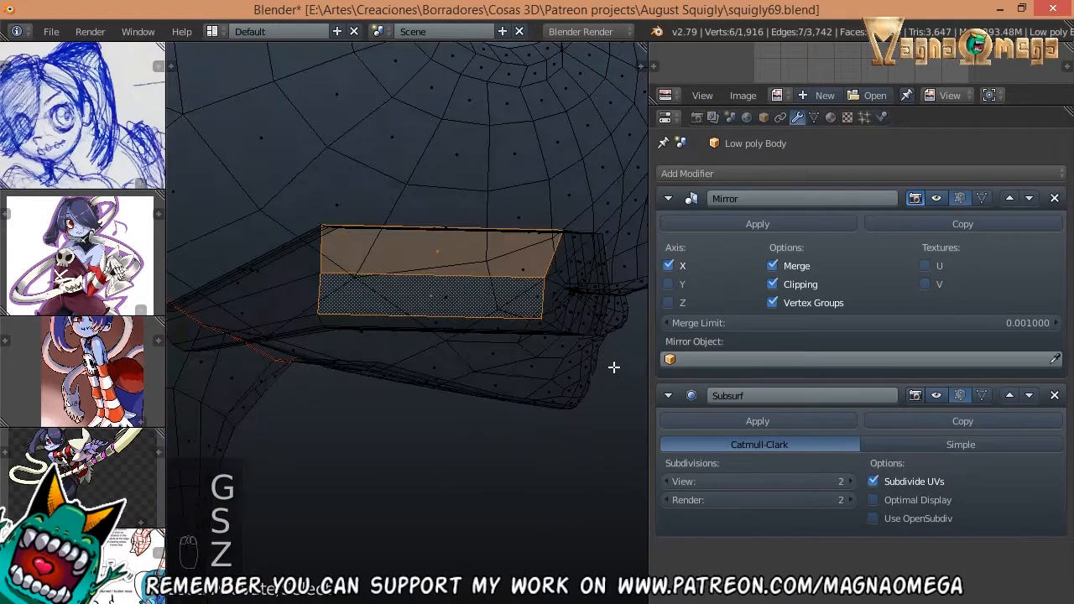
{"action": "key", "text": "z"}
{"action": "key", "text": "alt+z"}
{"action": "key", "text": "alt+z"}
{"action": "key", "text": "s"}
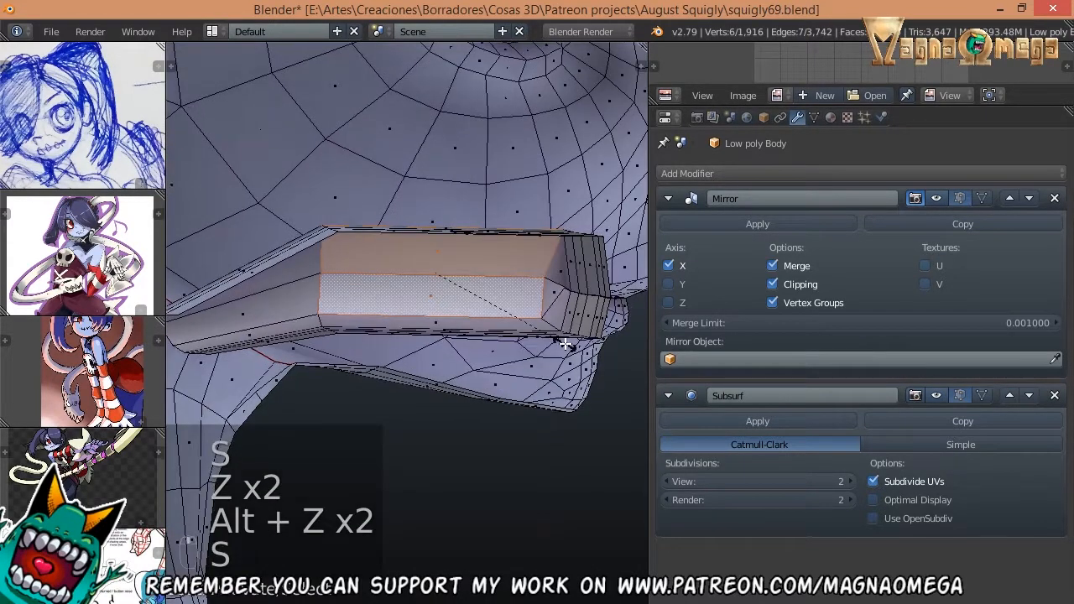
{"action": "key", "text": "g"}
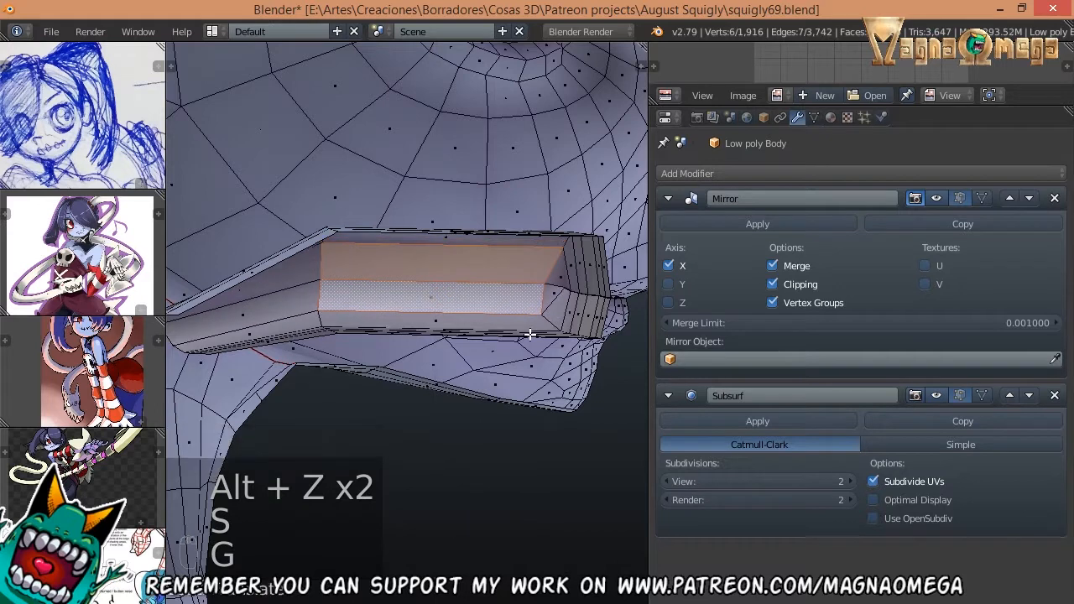
- Switch to edge selection and fill the open rear end of the cavity with faces between its upper and lower edges
{"action": "middle_click_drag", "start_coordinate": [504, 314], "coordinate": [357, 283]}
{"action": "key", "text": "ctrl+Tab"}
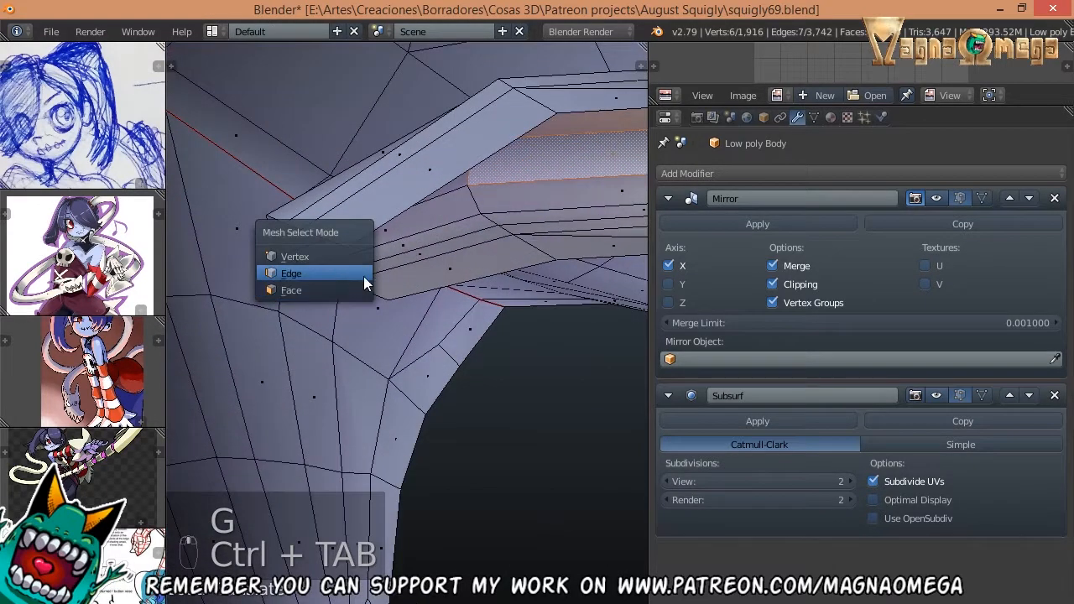
{"action": "left_click", "coordinate": [363, 273]}
{"action": "key", "text": "f"}
{"action": "middle_click_drag", "start_coordinate": [336, 240], "coordinate": [288, 242]}
{"action": "right_click", "coordinate": [309, 257]}
{"action": "key", "text": "f"}
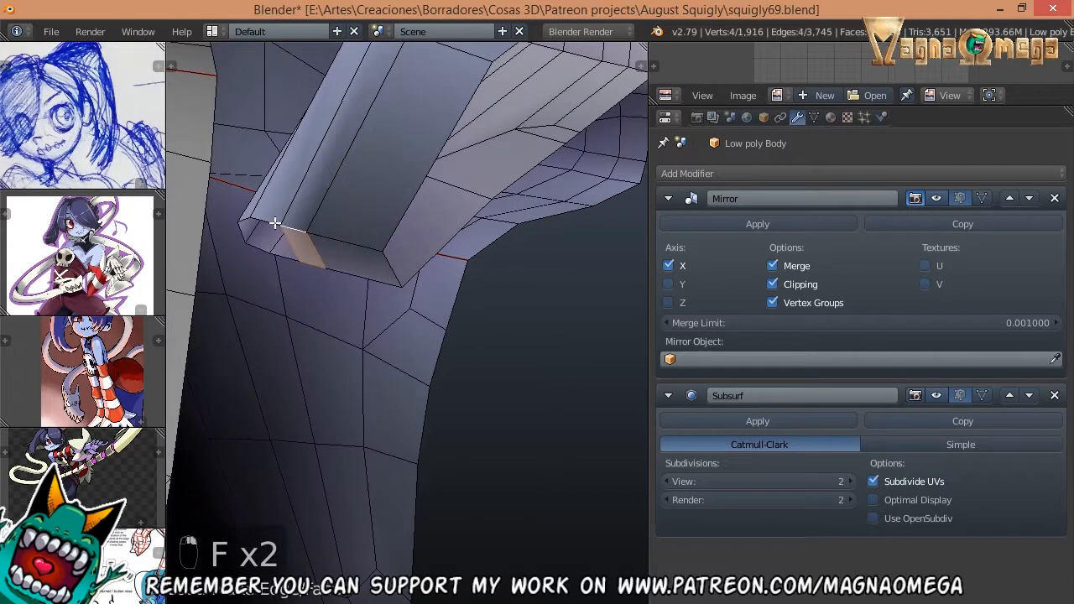
{"action": "key", "text": "f"}
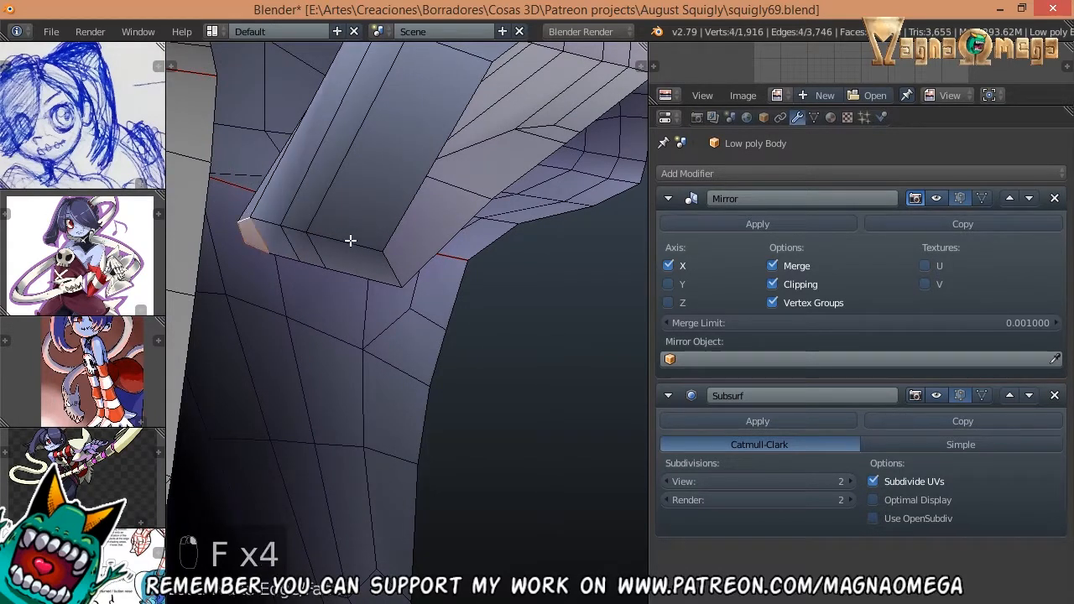
{"action": "key", "text": "a"}
- Switch to face selection and reposition the new faces closing the cavity's rear end
{"action": "middle_click_drag", "start_coordinate": [350, 240], "coordinate": [382, 240]}
{"action": "key", "text": "ctrl+Tab"}
{"action": "left_click", "coordinate": [251, 256]}
{"action": "right_click", "coordinate": [302, 239]}
{"action": "key", "text": "g"}
{"action": "right_click", "coordinate": [337, 251]}
{"action": "right_click", "coordinate": [294, 229], "text": "shift"}
{"action": "right_click", "coordinate": [304, 221], "text": "shift"}
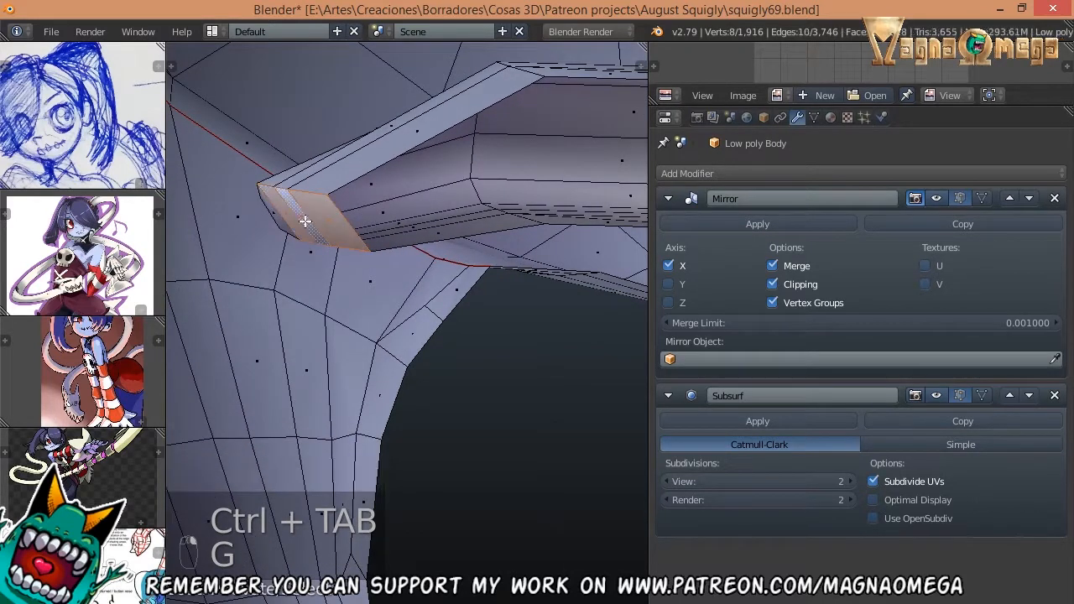
{"action": "key", "text": "g"}
- Select adjoining groups of the rear end faces in turn and move each to shape the back of the cavity
{"action": "middle_click_drag", "start_coordinate": [304, 222], "coordinate": [377, 212]}
{"action": "right_click", "coordinate": [314, 260]}
{"action": "right_click", "coordinate": [281, 223], "text": "shift"}
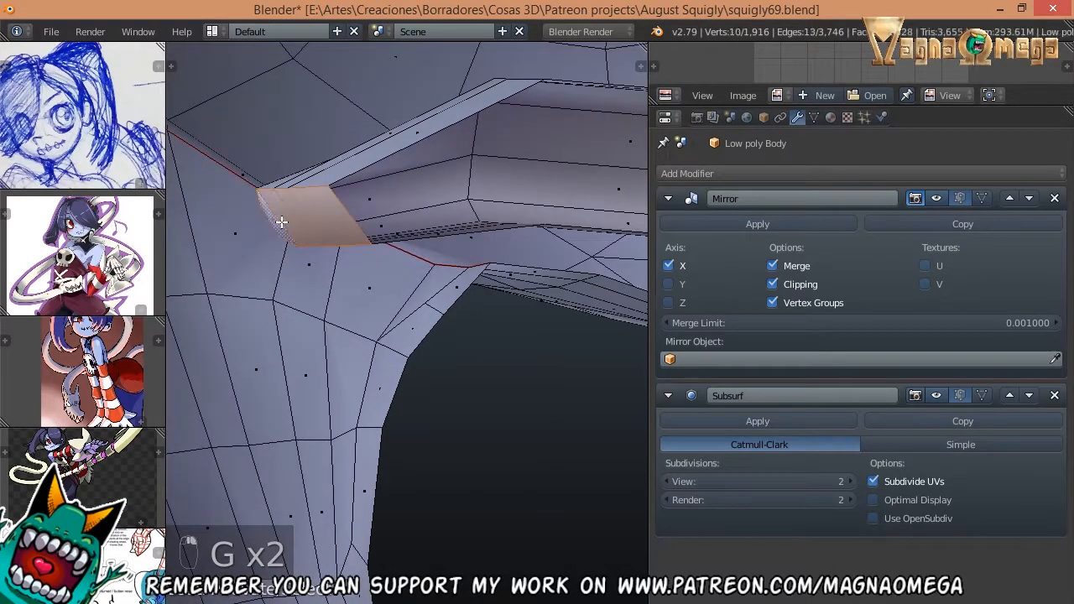
{"action": "middle_click_drag", "start_coordinate": [272, 218], "coordinate": [320, 249]}
{"action": "key", "text": "g"}
{"action": "right_click", "coordinate": [325, 238]}
{"action": "right_click", "coordinate": [308, 228], "text": "shift"}
{"action": "key", "text": "g"}
{"action": "right_click", "coordinate": [297, 218]}
{"action": "right_click", "coordinate": [292, 221], "text": "shift"}
{"action": "key", "text": "g"}
- Show the Mirror modifier's result in edit mode and frame the cavity's rear faces in perspective view
{"action": "key", "text": "ctrl+Tab"}
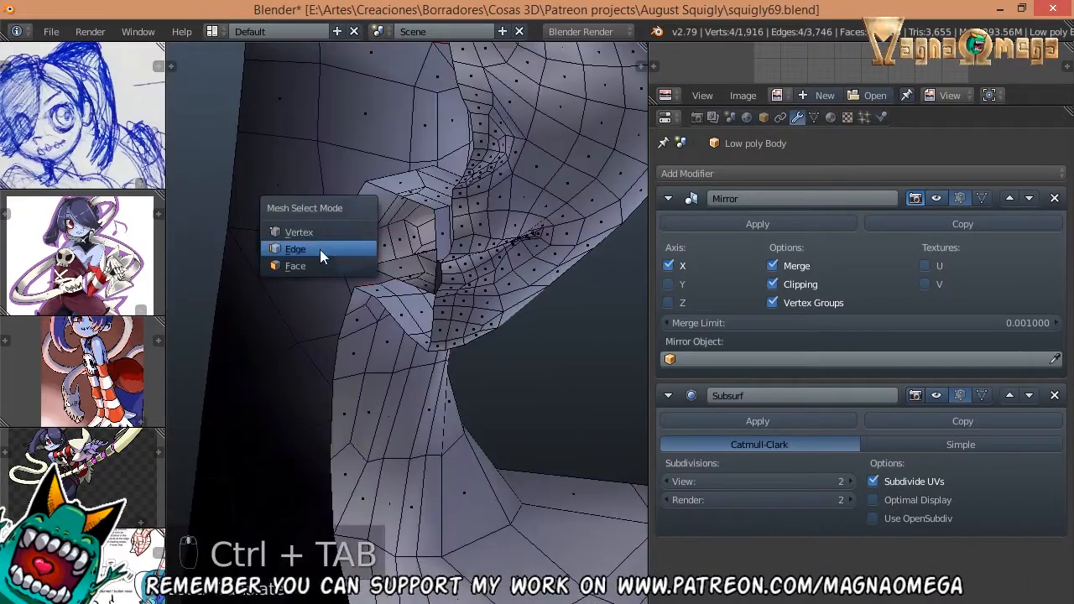
{"action": "left_click", "coordinate": [319, 246]}
{"action": "left_click", "coordinate": [932, 203]}
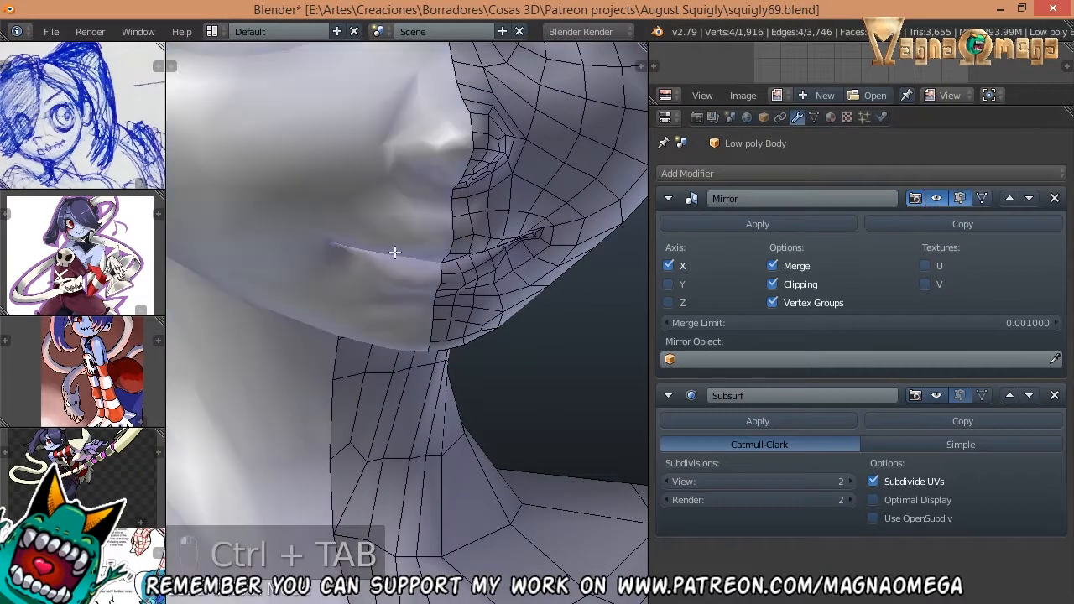
{"action": "middle_click_drag", "start_coordinate": [396, 253], "coordinate": [444, 285]}
{"action": "key", "text": "KP_5"}
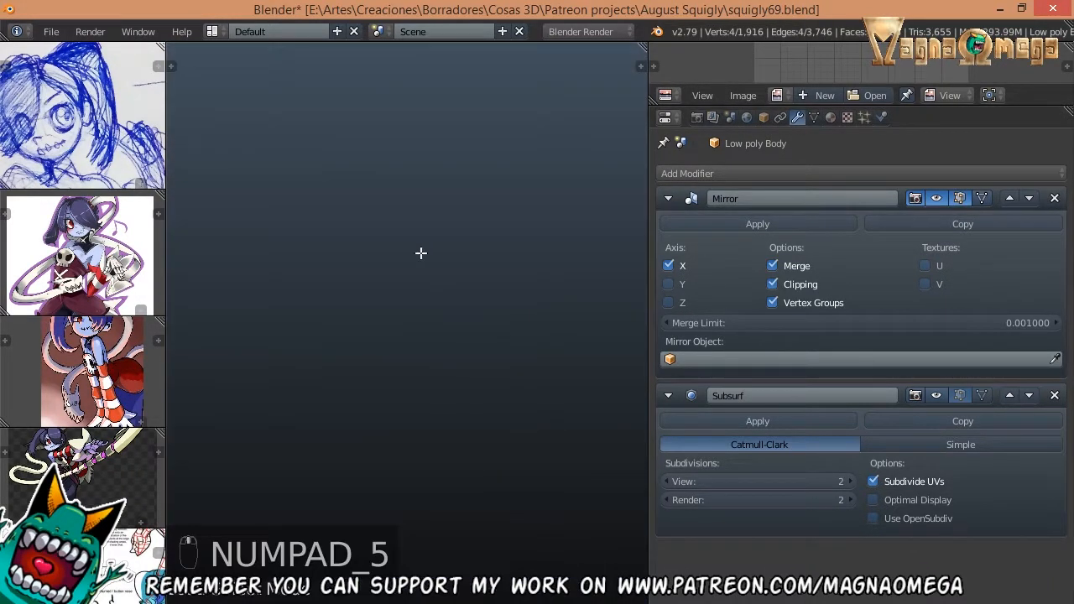
{"action": "key", "text": "KP_Decimal"}
{"action": "middle_click_drag", "start_coordinate": [408, 255], "coordinate": [459, 266]}
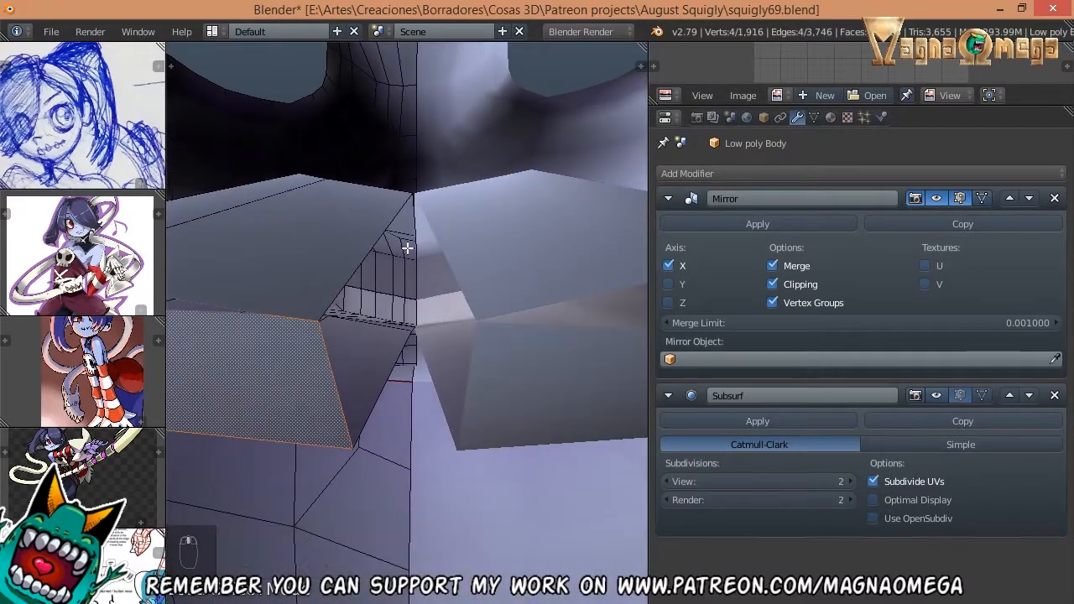
- Switch to vertex selection and move the inner rear vertices to the mirror centerline to close the gap between both halves
{"action": "key", "text": "ctrl+Tab"}
{"action": "left_click", "coordinate": [347, 285]}
{"action": "right_click", "coordinate": [319, 321]}
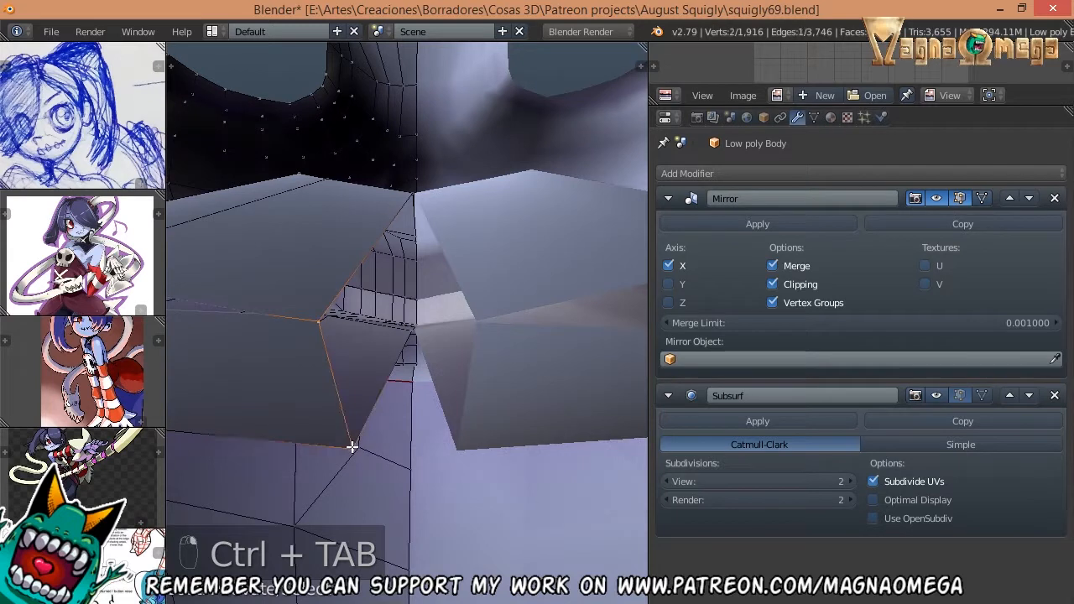
{"action": "key", "text": "g"}
{"action": "key", "text": "g"}
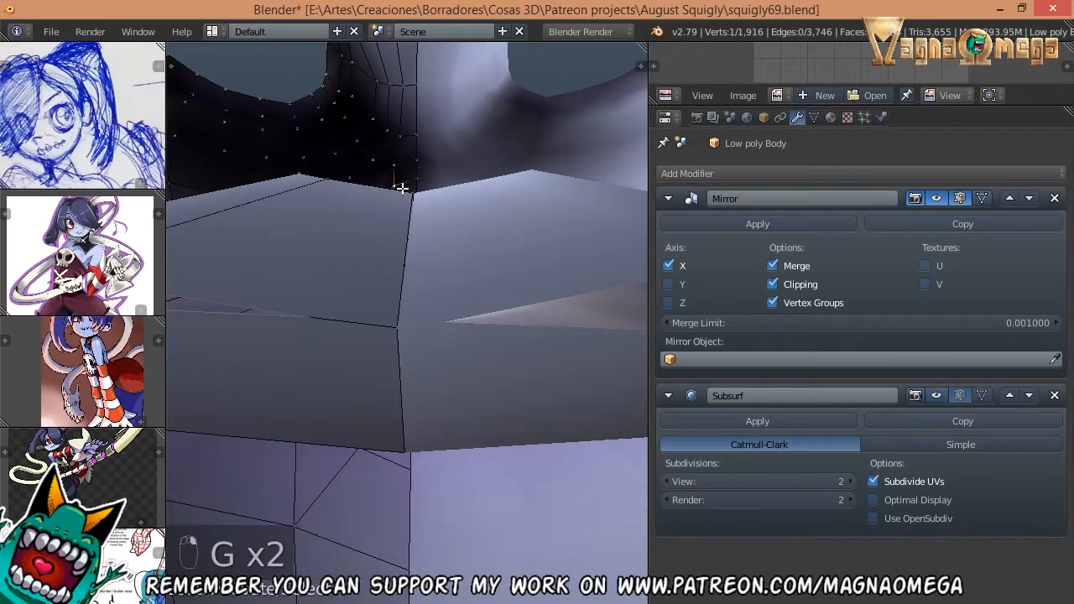
{"action": "middle_click_drag", "start_coordinate": [432, 167], "coordinate": [419, 263]}
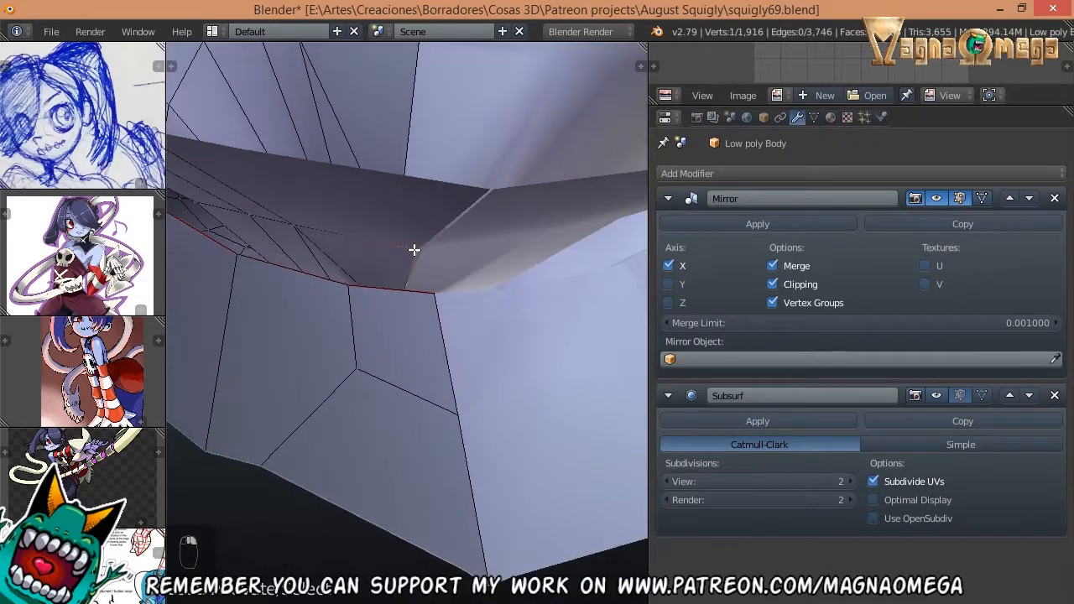
- Move vertices at the rear centerline of the mouth cavity to even out its end faces
{"action": "key", "text": "g"}
{"action": "middle_click_drag", "start_coordinate": [428, 220], "coordinate": [458, 179]}
{"action": "right_click", "coordinate": [457, 179], "text": "shift"}
{"action": "key", "text": "g"}
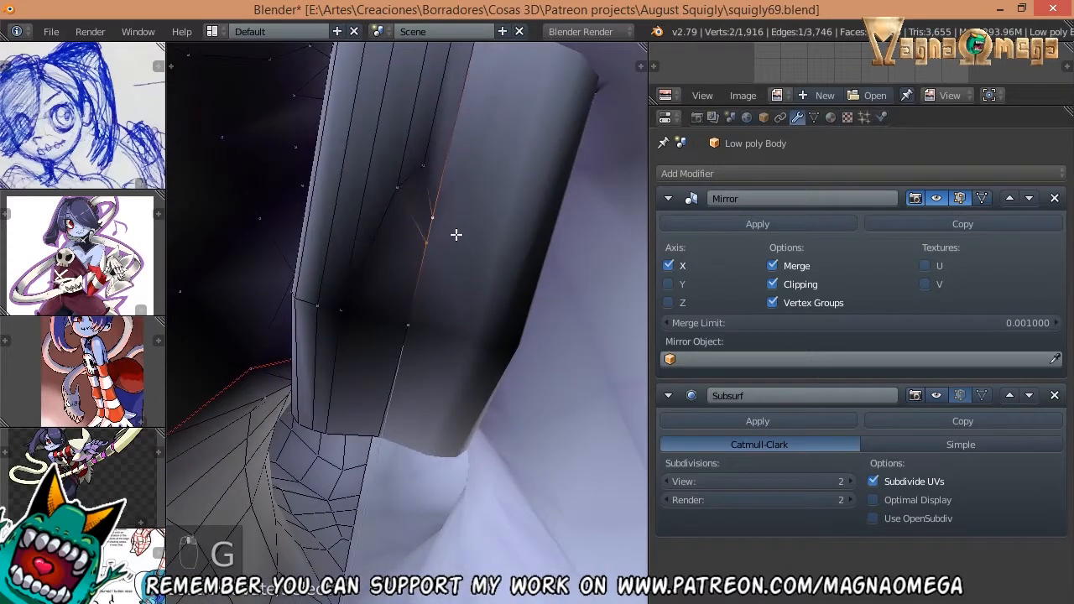
{"action": "middle_click_drag", "start_coordinate": [454, 255], "coordinate": [413, 296]}
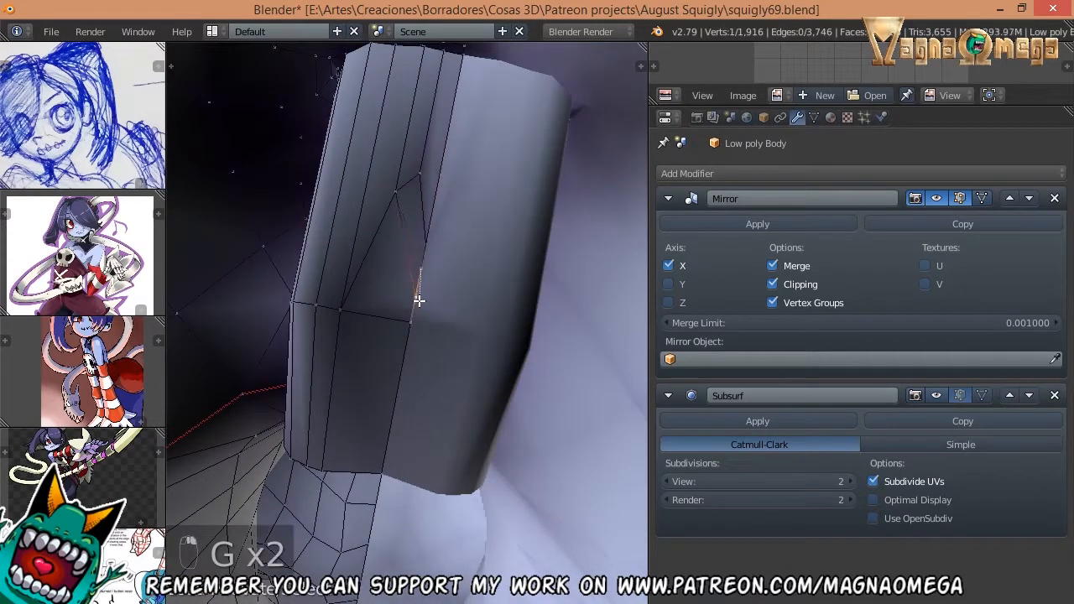
{"action": "middle_click_drag", "start_coordinate": [412, 202], "coordinate": [389, 357]}
{"action": "key", "text": "g"}
{"action": "right_click", "coordinate": [411, 201], "text": "shift"}
{"action": "key", "text": "g"}
{"action": "right_click", "coordinate": [441, 337]}
{"action": "key", "text": "g"}
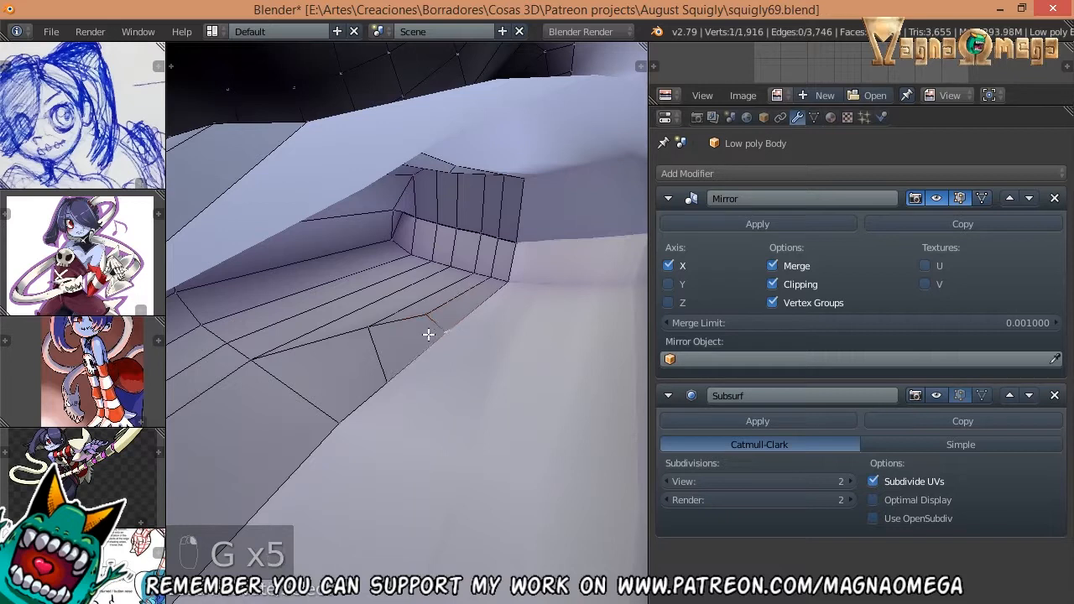
- Select four vertices along the cavity's centerline and raise them at its rear edge with proportional editing enabled
{"action": "middle_click_drag", "start_coordinate": [420, 344], "coordinate": [366, 295]}
{"action": "middle_click_drag", "start_coordinate": [424, 273], "coordinate": [408, 240]}
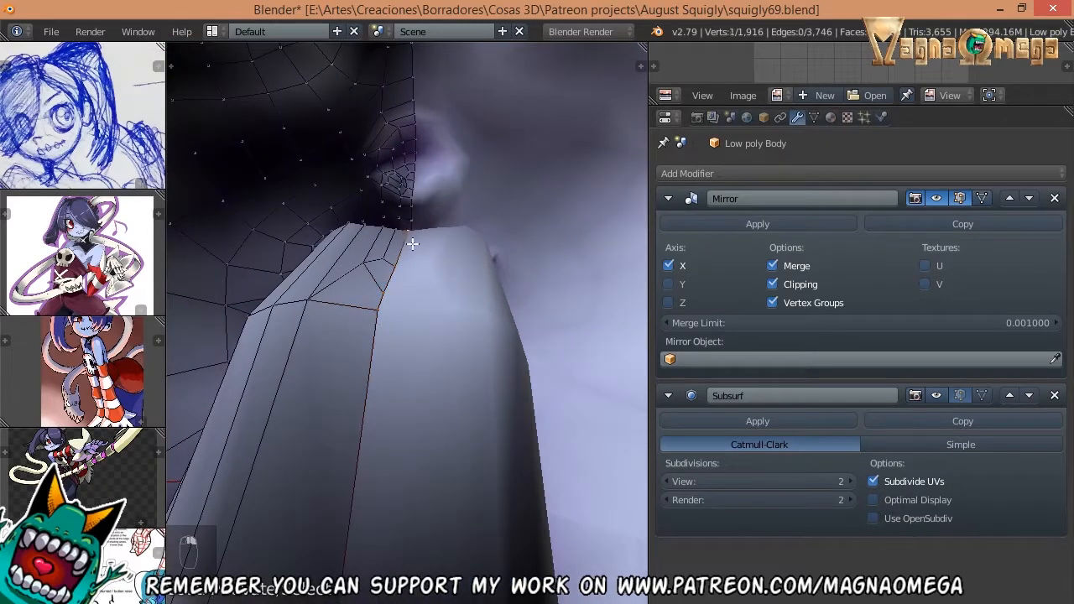
{"action": "right_click", "coordinate": [379, 306], "text": "shift"}
{"action": "middle_click_drag", "start_coordinate": [378, 307], "coordinate": [409, 248]}
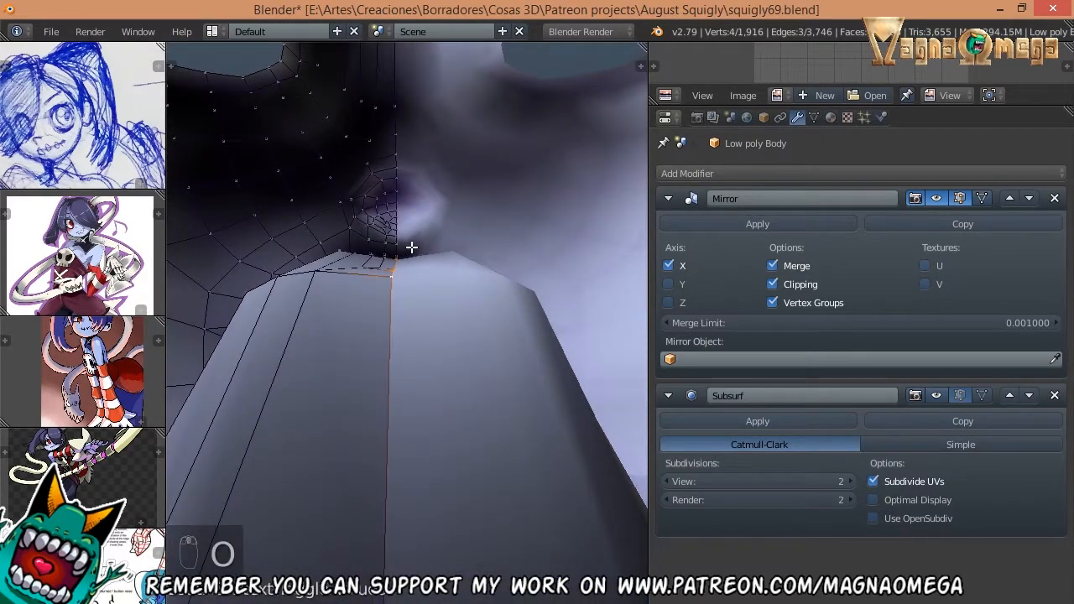
{"action": "key", "text": "g"}
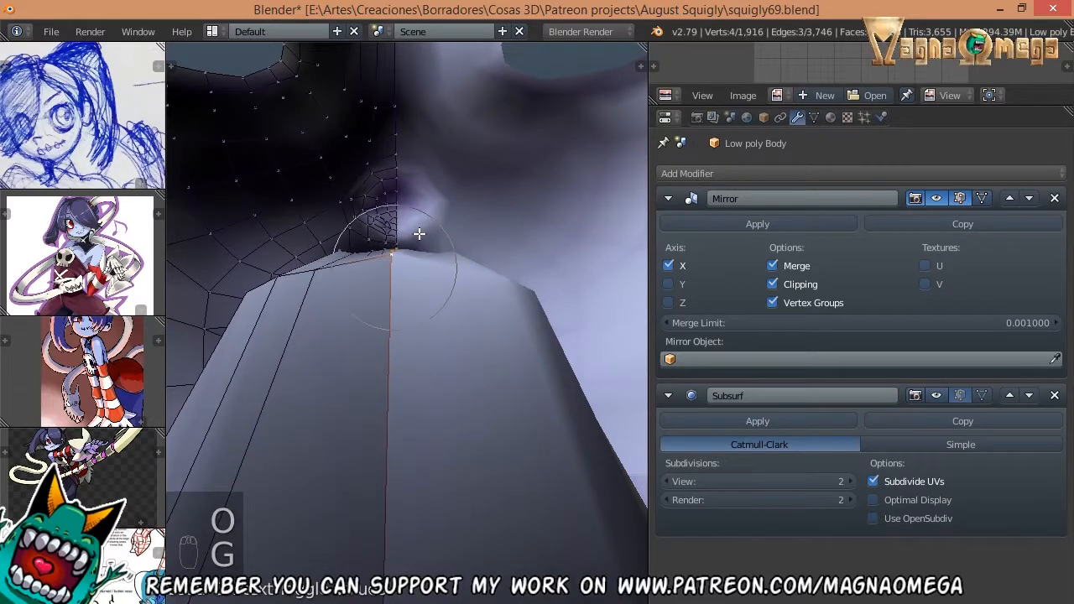
{"action": "left_click", "coordinate": [419, 241]}
- Reposition the next vertices on the cavity's centerline using proportional editing
{"action": "middle_click_drag", "start_coordinate": [418, 241], "coordinate": [416, 269]}
{"action": "right_click", "coordinate": [408, 276]}
{"action": "key", "text": "g"}
{"action": "key", "text": "g"}
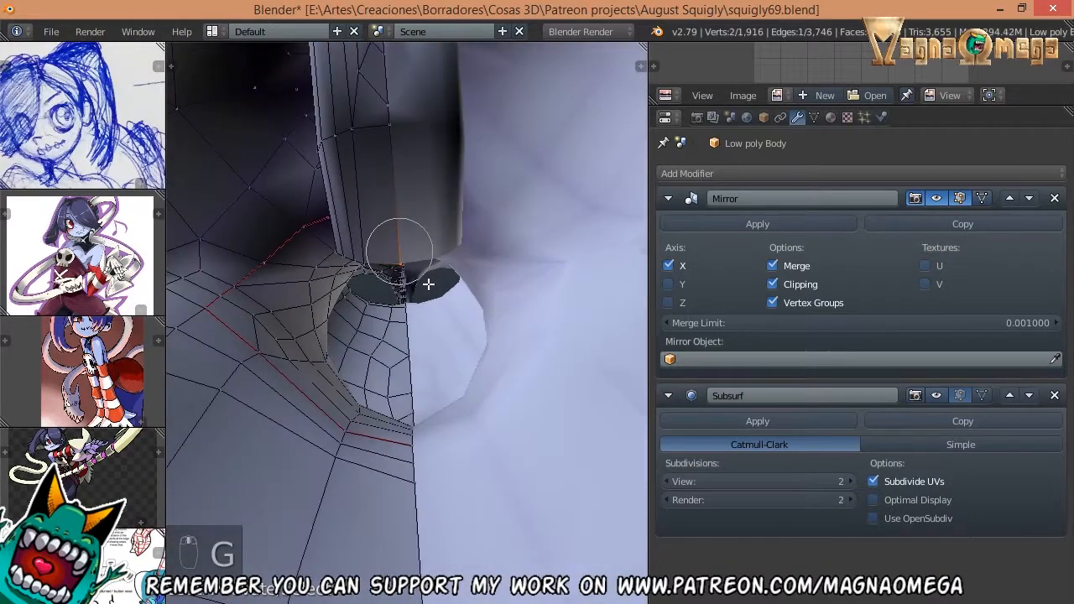
{"action": "left_click", "coordinate": [431, 291]}
- Select two vertices at the cavity's lower corner, undo the first attempt to move them, and move them again
{"action": "middle_click_drag", "start_coordinate": [380, 191], "coordinate": [353, 277]}
{"action": "right_click", "coordinate": [346, 273]}
{"action": "right_click", "coordinate": [352, 277], "text": "shift"}
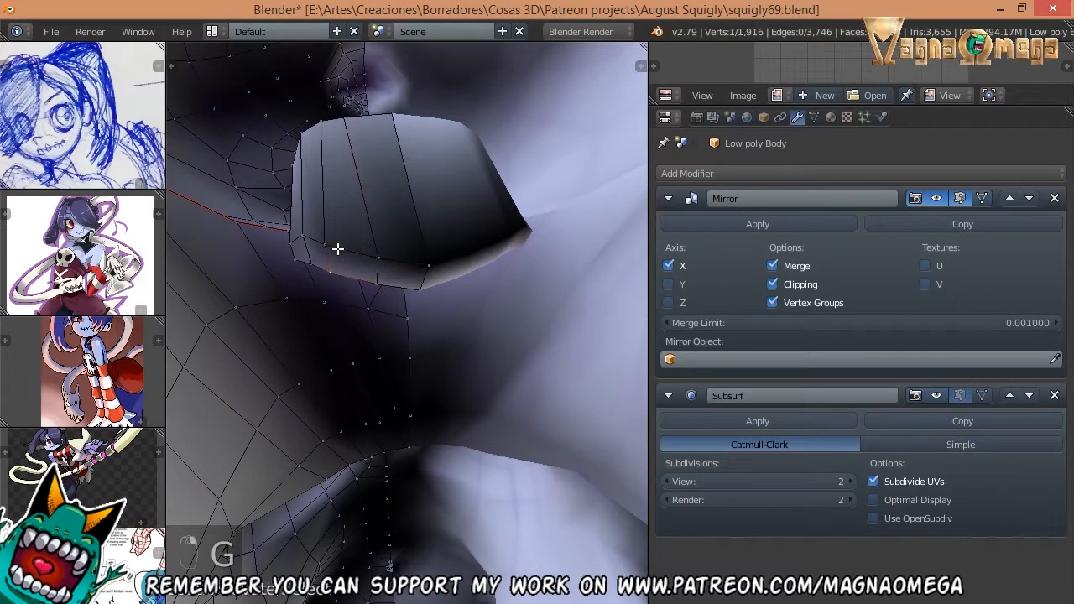
{"action": "middle_click_drag", "start_coordinate": [300, 268], "coordinate": [363, 309]}
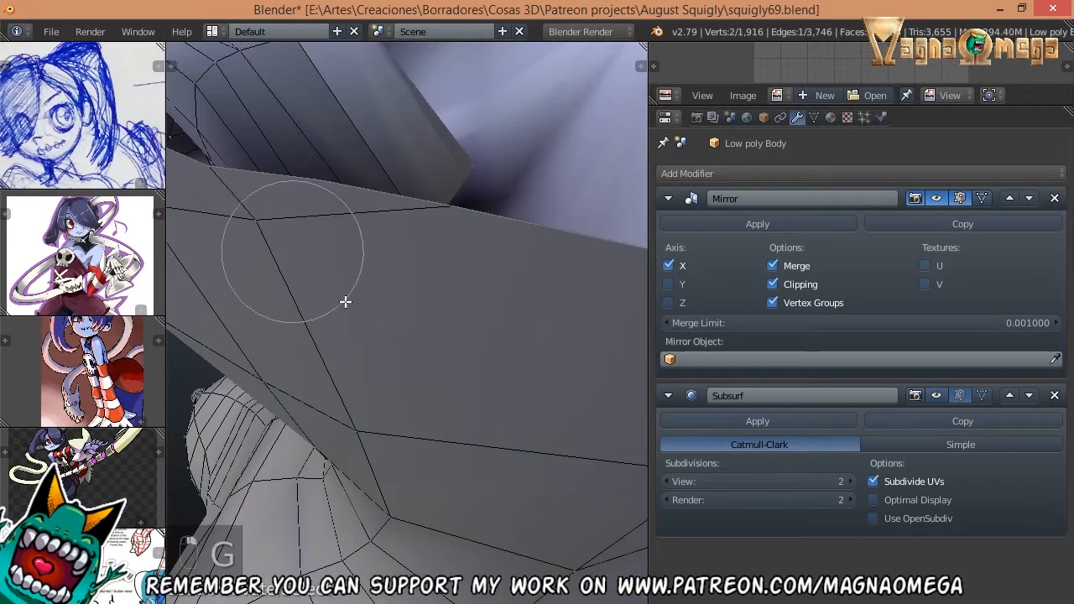
{"action": "middle_click_drag", "start_coordinate": [333, 271], "coordinate": [345, 312]}
{"action": "key", "text": "g"}
{"action": "right_click", "coordinate": [343, 295]}
{"action": "key", "text": "ctrl+z"}
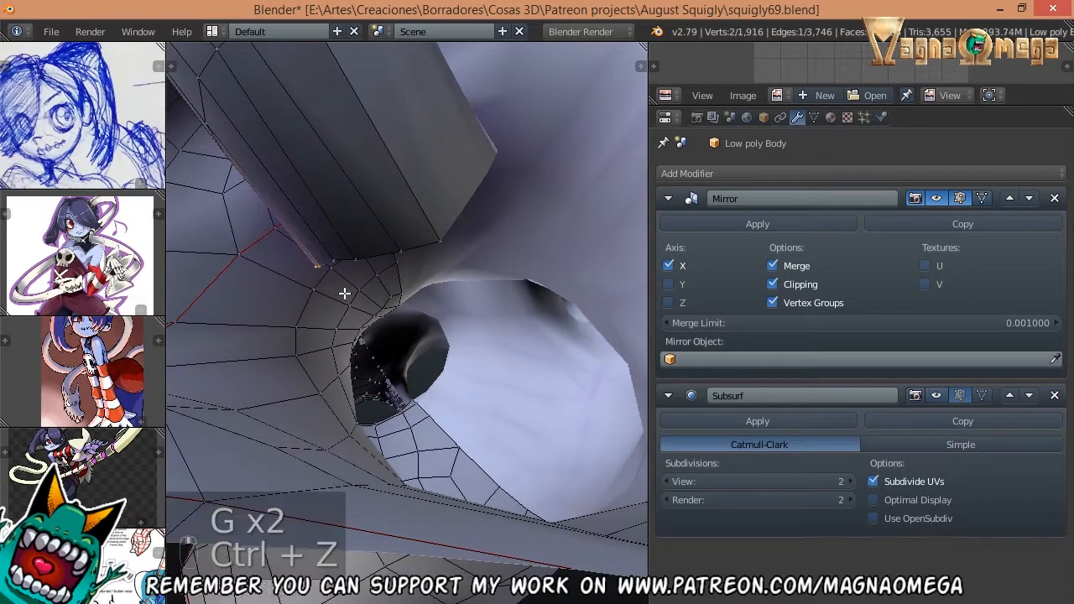
{"action": "key", "text": "g"}
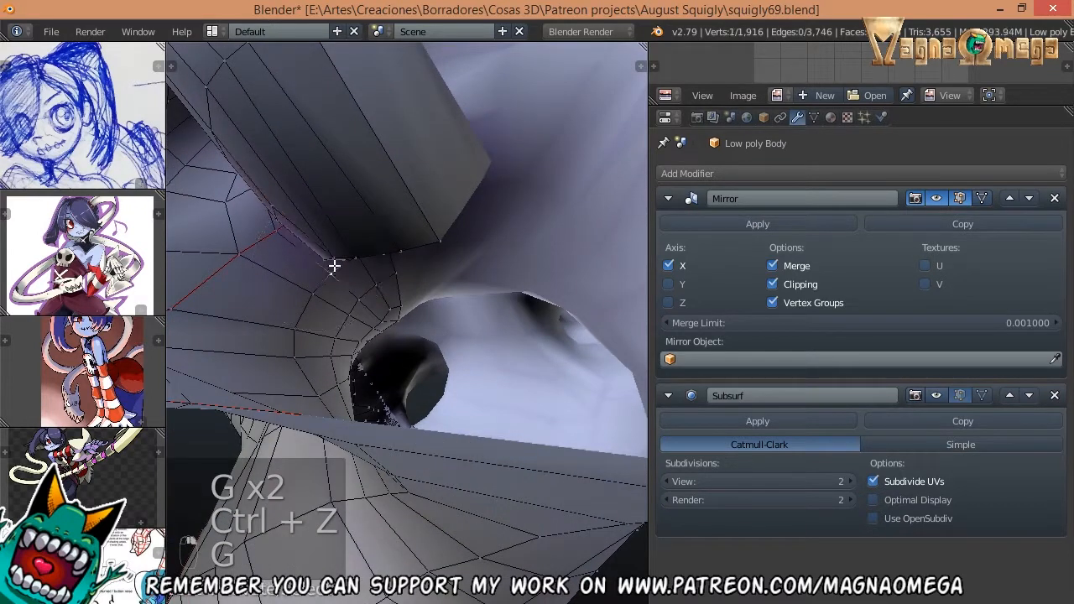
- Add vertices along the cavity's lower edge to the selection and move the four together with proportional editing
{"action": "middle_click_drag", "start_coordinate": [321, 263], "coordinate": [360, 232]}
{"action": "key", "text": "g"}
{"action": "key", "text": "g"}
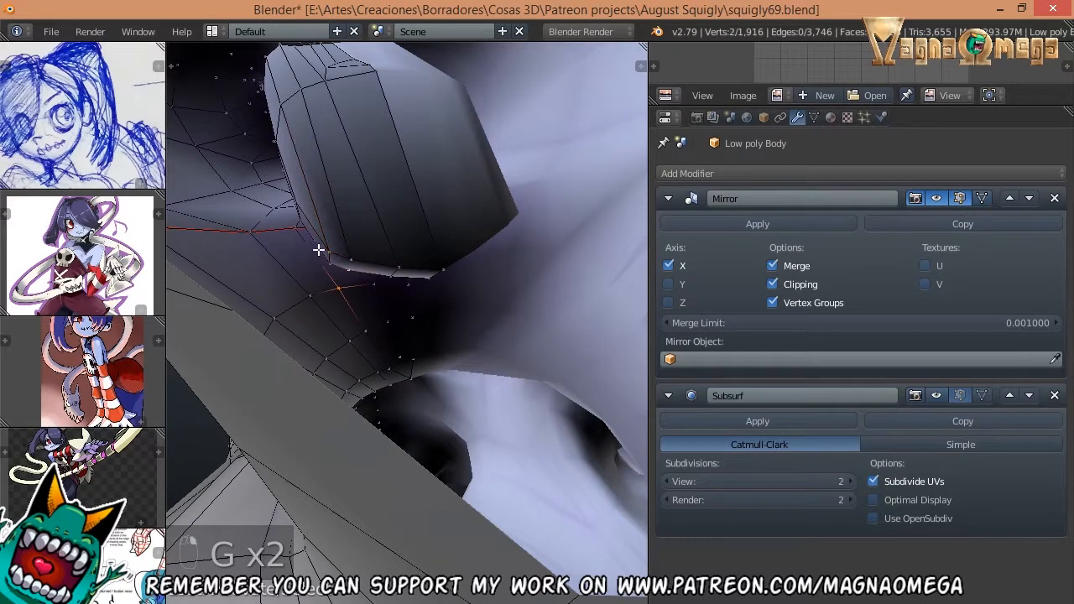
{"action": "right_click", "coordinate": [350, 260], "text": "shift"}
{"action": "key", "text": "g"}
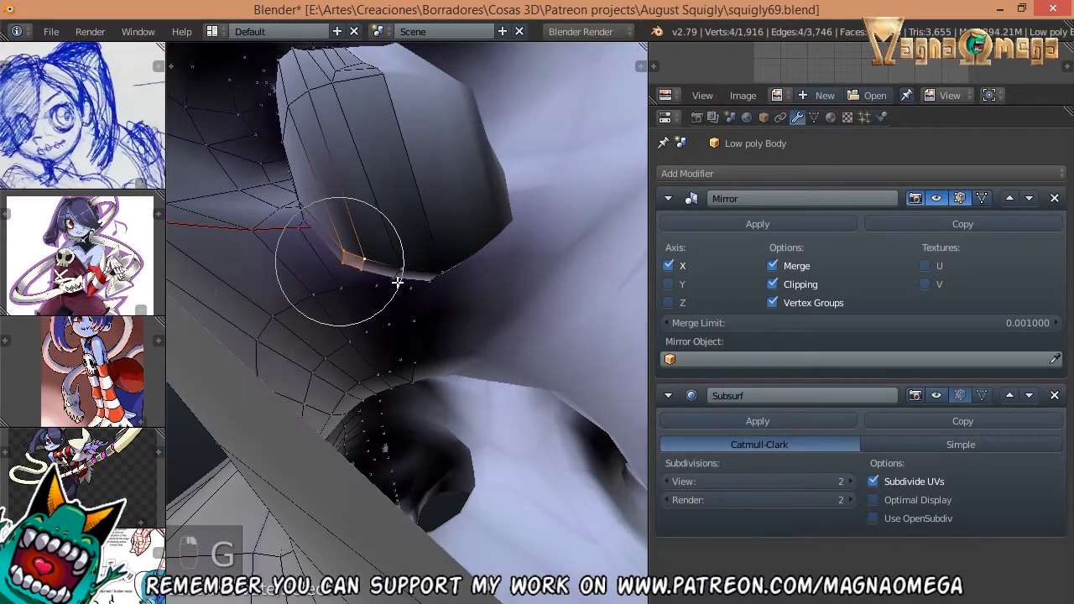
{"action": "middle_click_drag", "start_coordinate": [396, 285], "coordinate": [446, 445]}
- Select the edge loop along the narrow centerline opening of the mesh and show the Subsurf preview
{"action": "scroll", "coordinate": [432, 285], "scroll_direction": "down", "scroll_amount": 4}
{"action": "scroll", "coordinate": [394, 305], "scroll_direction": "up", "scroll_amount": 5}
{"action": "right_click", "coordinate": [393, 288]}
{"action": "scroll", "coordinate": [382, 313], "scroll_direction": "up", "scroll_amount": 3}
{"action": "right_click", "coordinate": [372, 331], "text": "alt"}
{"action": "left_click", "coordinate": [937, 396]}
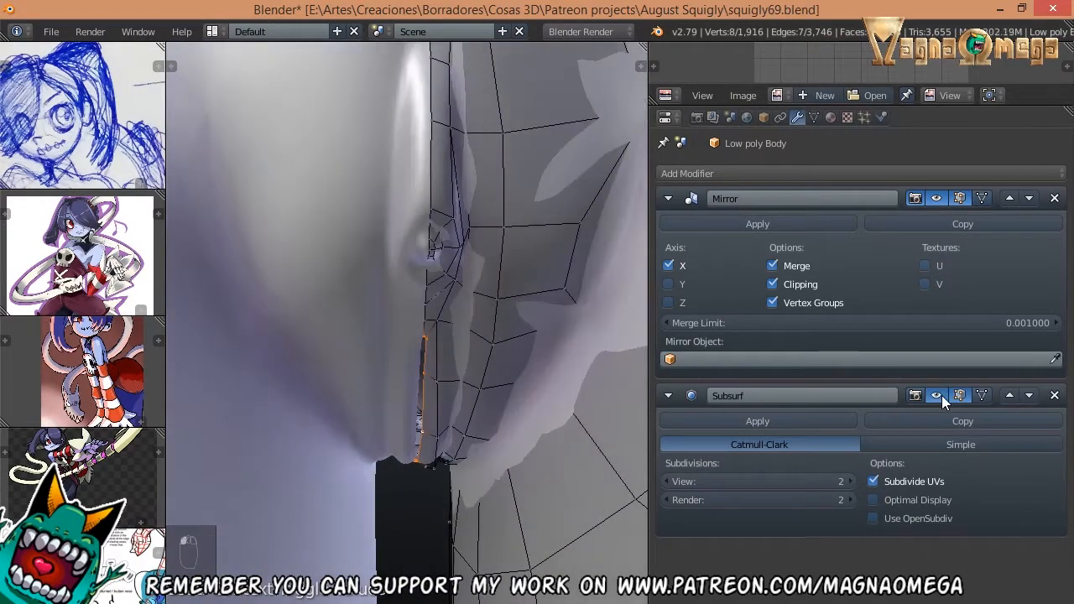
- Extrude the opening's edge loop inward, hide the Subsurf preview, and move the new edges
{"action": "middle_click_drag", "start_coordinate": [319, 367], "coordinate": [361, 336]}
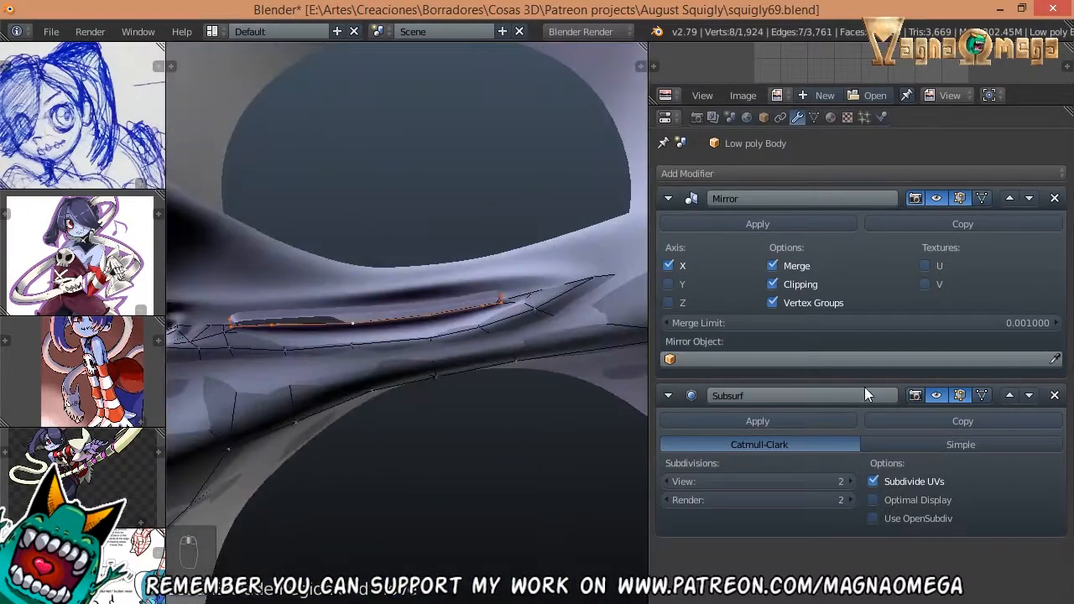
{"action": "left_click", "coordinate": [936, 399]}
{"action": "middle_click_drag", "start_coordinate": [408, 294], "coordinate": [361, 319]}
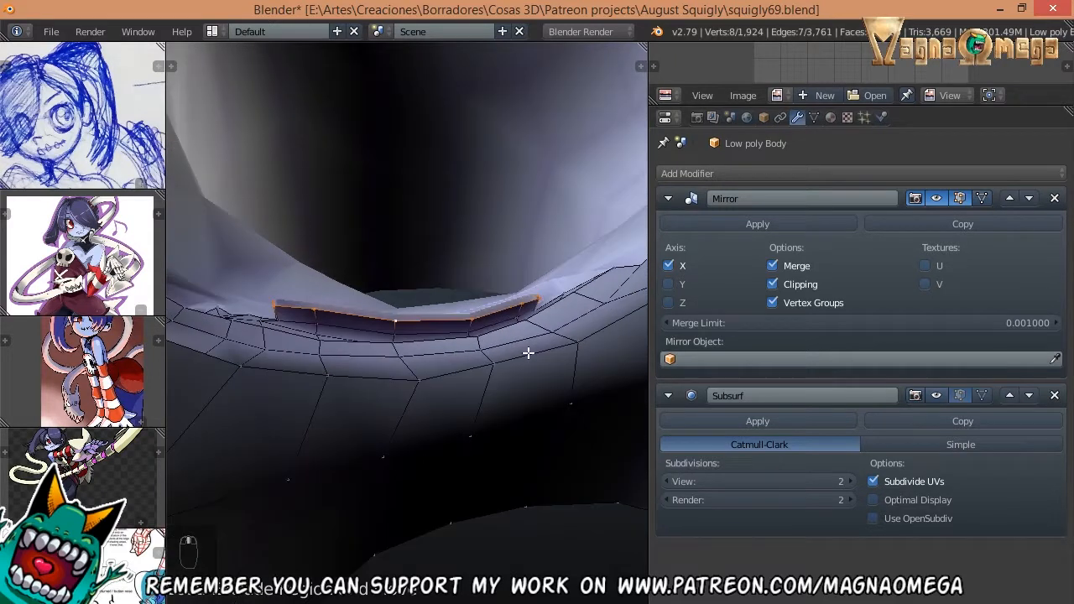
{"action": "middle_click_drag", "start_coordinate": [454, 335], "coordinate": [502, 394]}
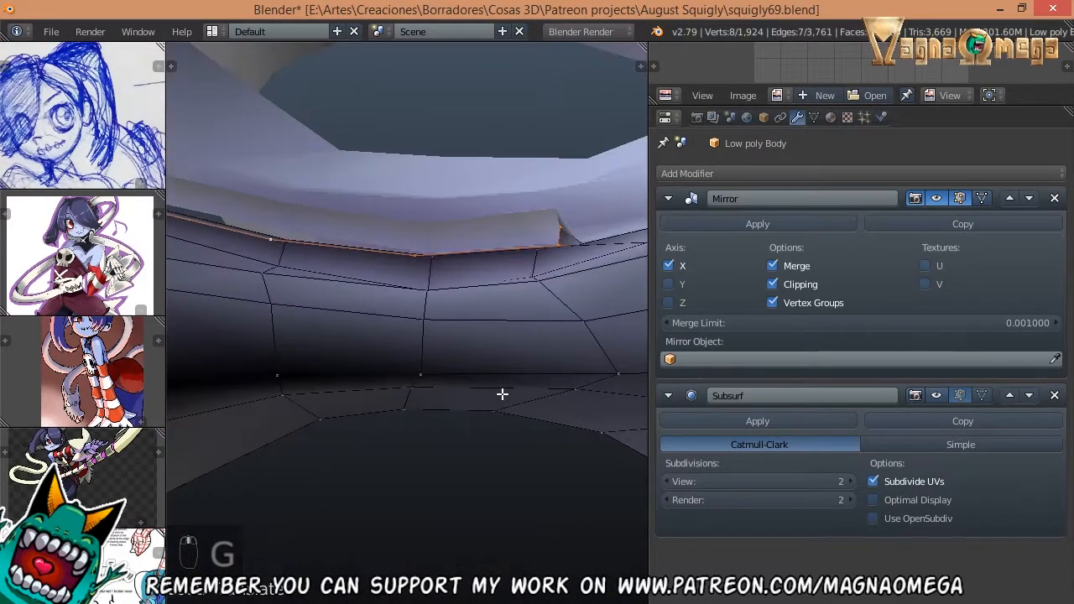
{"action": "middle_click_drag", "start_coordinate": [439, 251], "coordinate": [471, 410]}
- Extrude a single vertex at the end of the inner edge strip and fill a face beside it in edge selection
{"action": "right_click", "coordinate": [442, 293]}
{"action": "middle_click_drag", "start_coordinate": [520, 357], "coordinate": [572, 361]}
{"action": "key", "text": "e"}
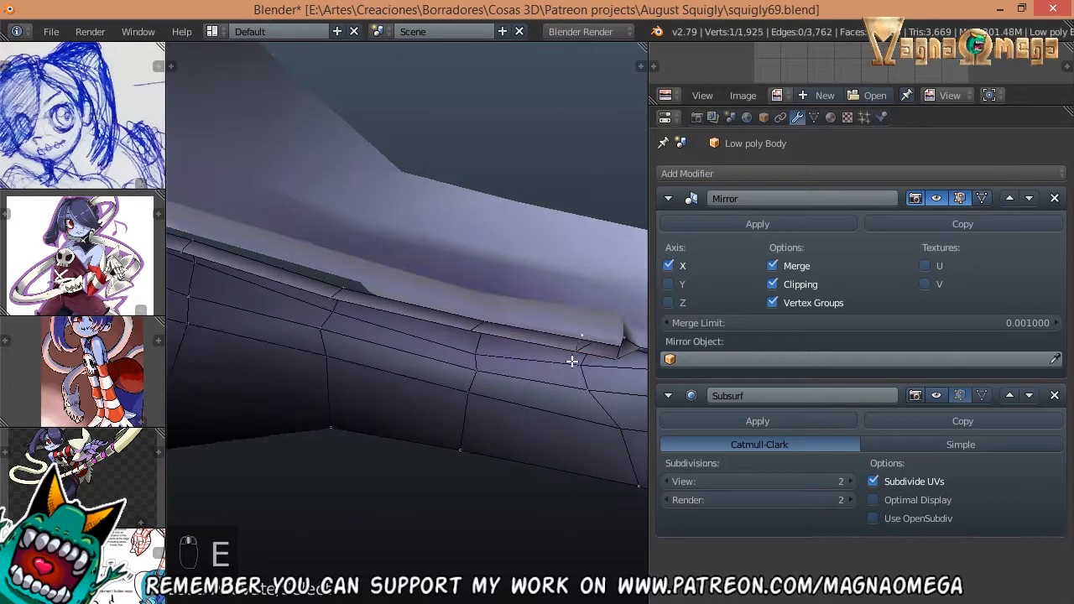
{"action": "left_click", "coordinate": [576, 339]}
{"action": "key", "text": "ctrl+Tab"}
{"action": "left_click", "coordinate": [551, 360], "text": "ctrl"}
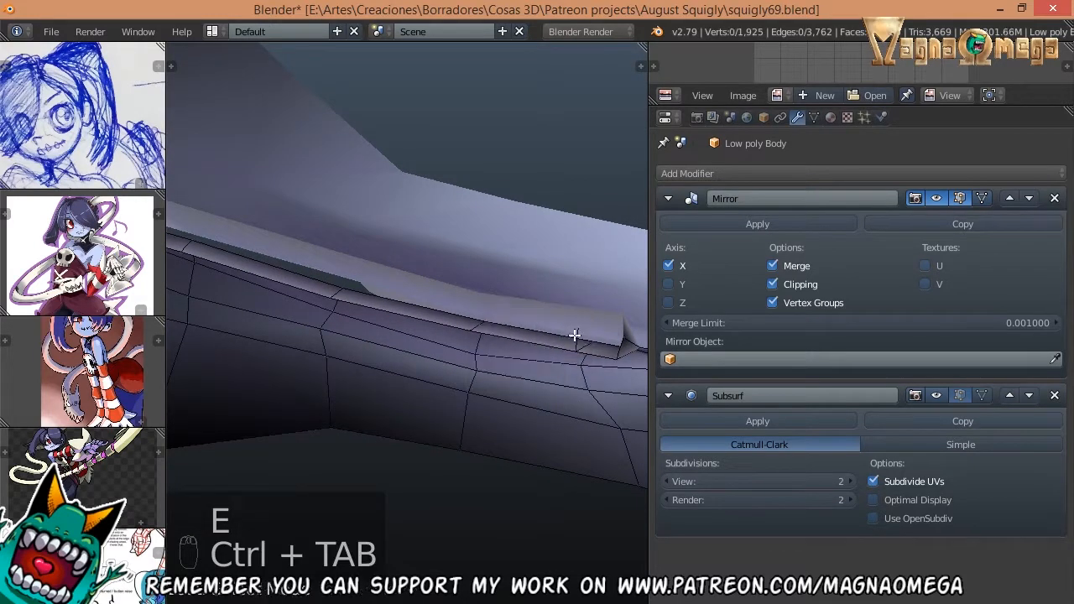
{"action": "key", "text": "f"}
- Select an edge farther along the inner strip, extrude it, and fill the adjoining gap with a face
{"action": "middle_click_drag", "start_coordinate": [619, 343], "coordinate": [341, 336]}
{"action": "right_click", "coordinate": [341, 336]}
{"action": "right_click", "coordinate": [268, 274], "text": "shift"}
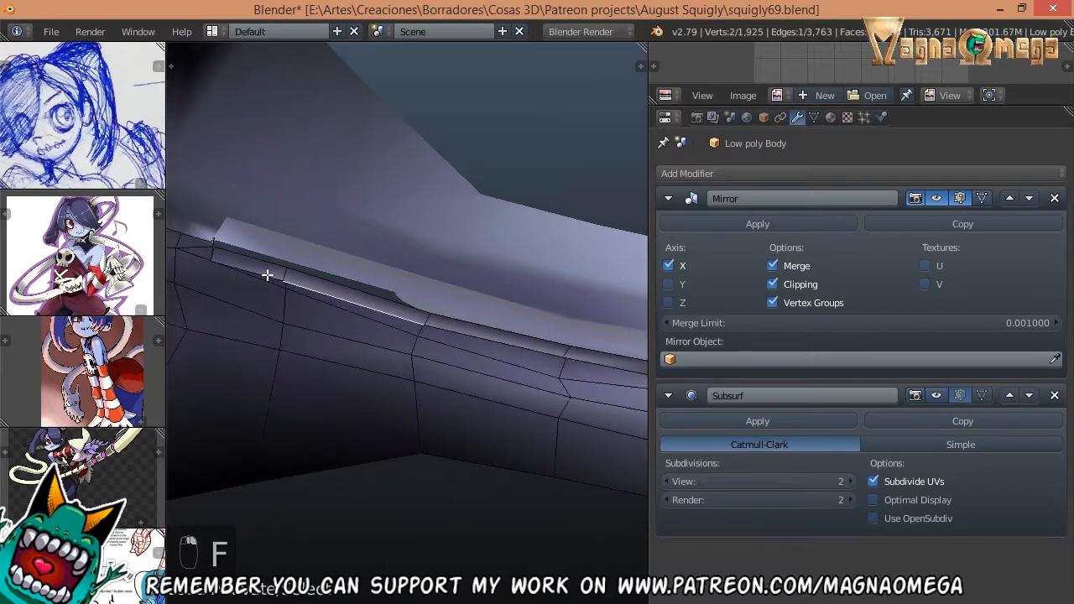
{"action": "middle_click_drag", "start_coordinate": [268, 274], "coordinate": [320, 305]}
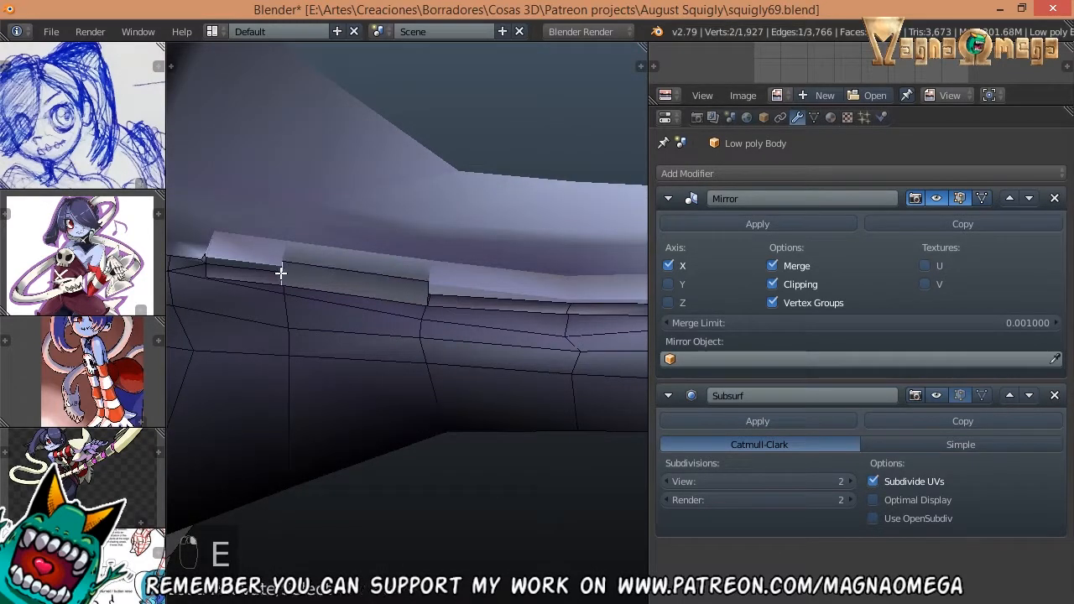
{"action": "middle_click_drag", "start_coordinate": [280, 273], "coordinate": [375, 180]}
{"action": "key", "text": "f"}
- Clear the selection, switch to vertex selection, and move the new strip's vertices into line with the opening
{"action": "key", "text": "a"}
{"action": "key", "text": "ctrl+Tab"}
{"action": "middle_click_drag", "start_coordinate": [350, 239], "coordinate": [294, 164]}
{"action": "key", "text": "g"}
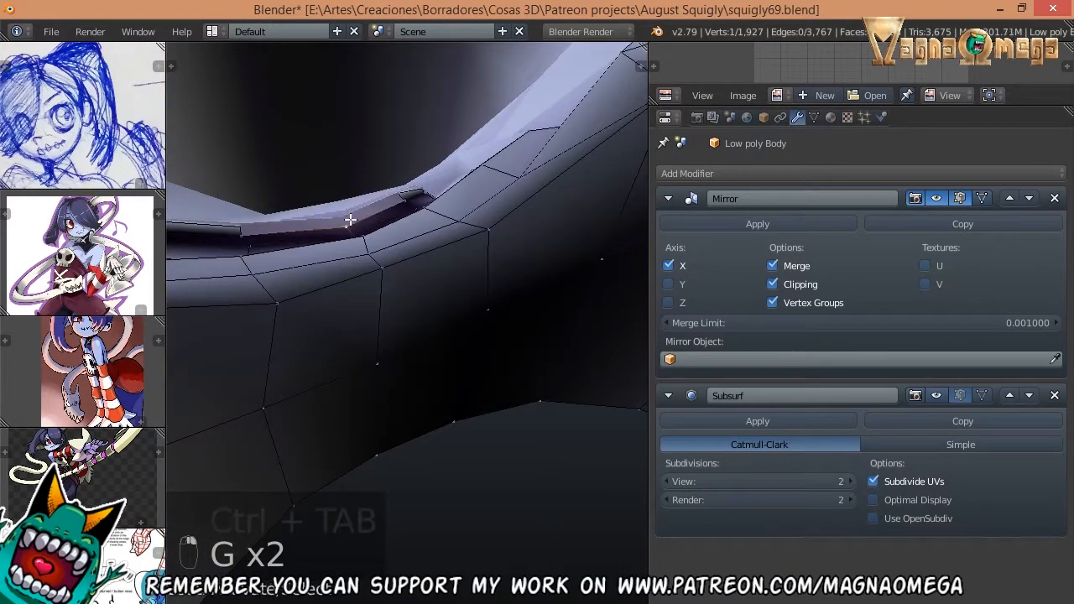
{"action": "middle_click_drag", "start_coordinate": [350, 220], "coordinate": [373, 261]}
{"action": "key", "text": "g"}
- Try to extrude and move the five inner edge vertices, and undo the attempt
{"action": "mouse_move", "coordinate": [268, 245]}
{"action": "middle_mouse_down"}
{"action": "mouse_move", "coordinate": [248, 235]}
{"action": "mouse_move", "coordinate": [390, 184]}
{"action": "mouse_move", "coordinate": [336, 242]}
{"action": "mouse_move", "coordinate": [374, 247]}
{"action": "mouse_move", "coordinate": [395, 180]}
{"action": "mouse_move", "coordinate": [360, 209]}
{"action": "mouse_move", "coordinate": [372, 211]}
{"action": "mouse_move", "coordinate": [389, 180]}
{"action": "mouse_move", "coordinate": [439, 254]}
{"action": "mouse_move", "coordinate": [415, 218]}
{"action": "middle_mouse_up"}
{"action": "key", "text": "e"}
{"action": "left_click", "coordinate": [412, 173]}
{"action": "middle_click_drag", "start_coordinate": [412, 173], "coordinate": [410, 210]}
{"action": "key", "text": "g"}
{"action": "key", "text": "ctrl+z"}
{"action": "middle_click_drag", "start_coordinate": [401, 309], "coordinate": [400, 252]}
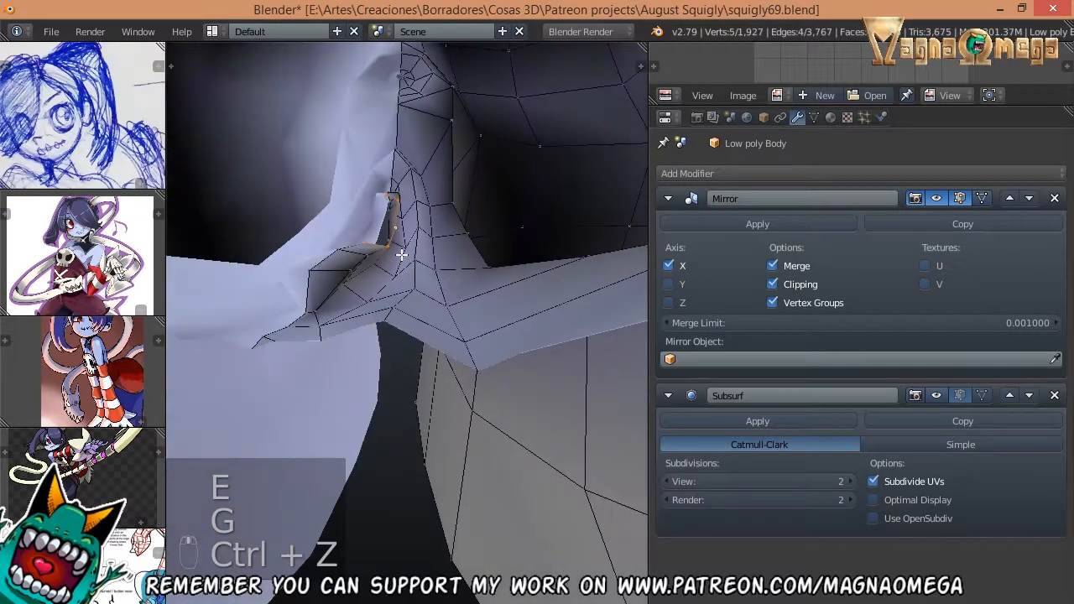
- Move the five inner edge vertices and extrude them deeper inside the mesh
{"action": "key", "text": "g"}
{"action": "middle_click_drag", "start_coordinate": [399, 304], "coordinate": [408, 279]}
{"action": "key", "text": "e"}
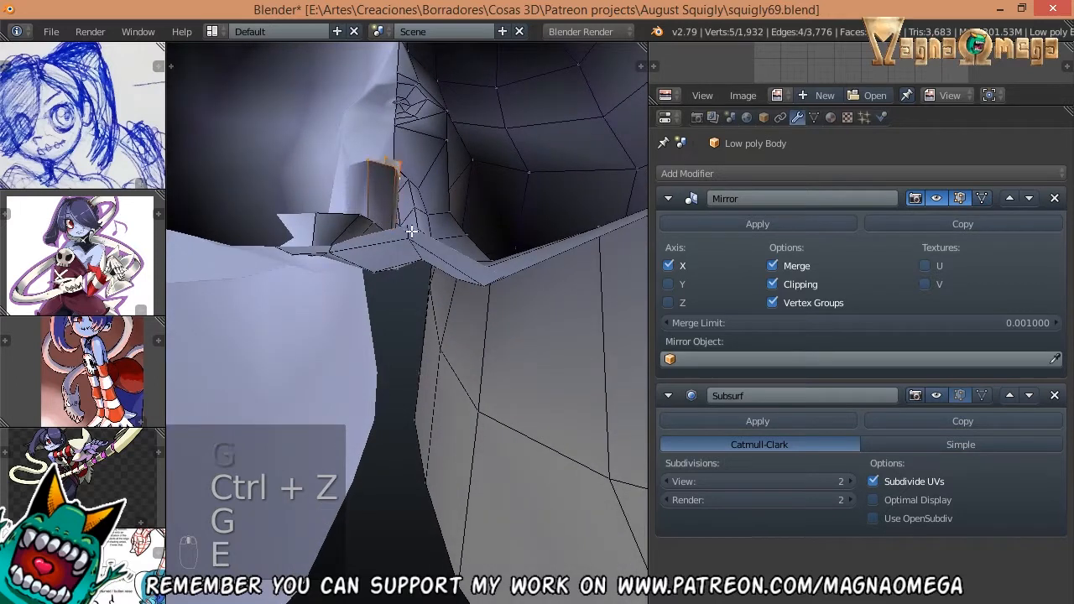
{"action": "mouse_move", "coordinate": [411, 231]}
{"action": "middle_mouse_down"}
{"action": "mouse_move", "coordinate": [448, 266]}
{"action": "mouse_move", "coordinate": [419, 252]}
{"action": "mouse_move", "coordinate": [357, 182]}
{"action": "mouse_move", "coordinate": [393, 230]}
{"action": "middle_mouse_up"}
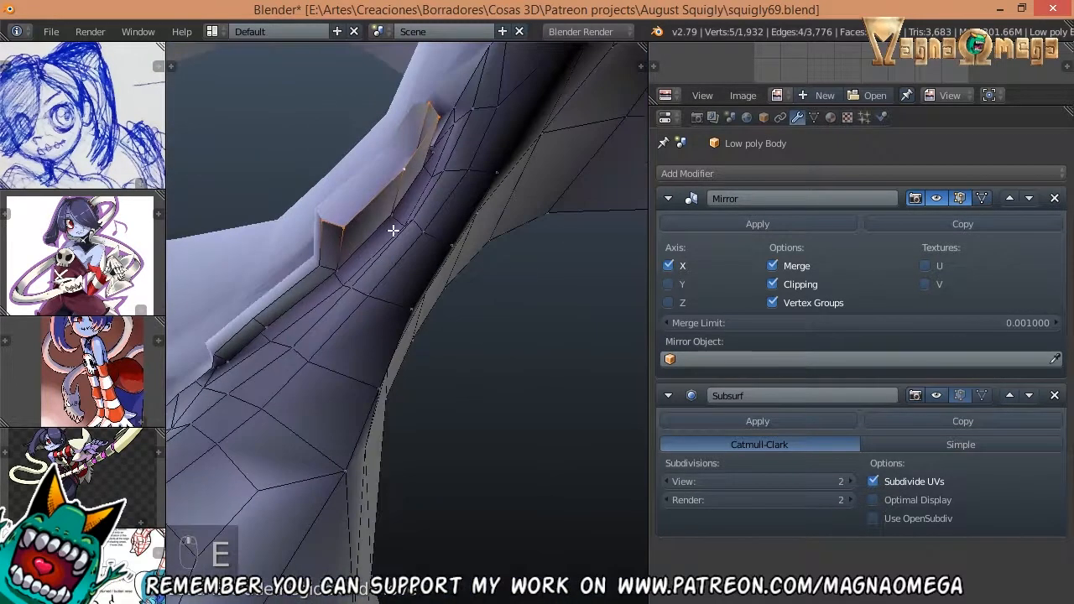
- Move three vertices along the base of the new extrusion and check the shape with the Subsurf preview
{"action": "mouse_move", "coordinate": [344, 262]}
{"action": "middle_mouse_down"}
{"action": "mouse_move", "coordinate": [312, 180]}
{"action": "mouse_move", "coordinate": [331, 267]}
{"action": "middle_mouse_up"}
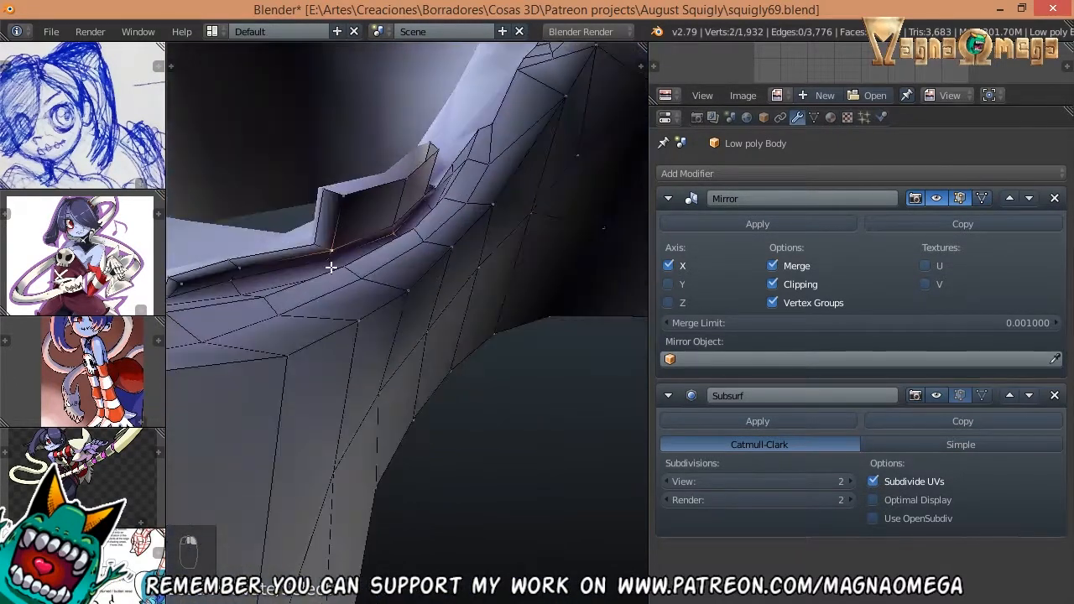
{"action": "middle_click_drag", "start_coordinate": [391, 237], "coordinate": [456, 151]}
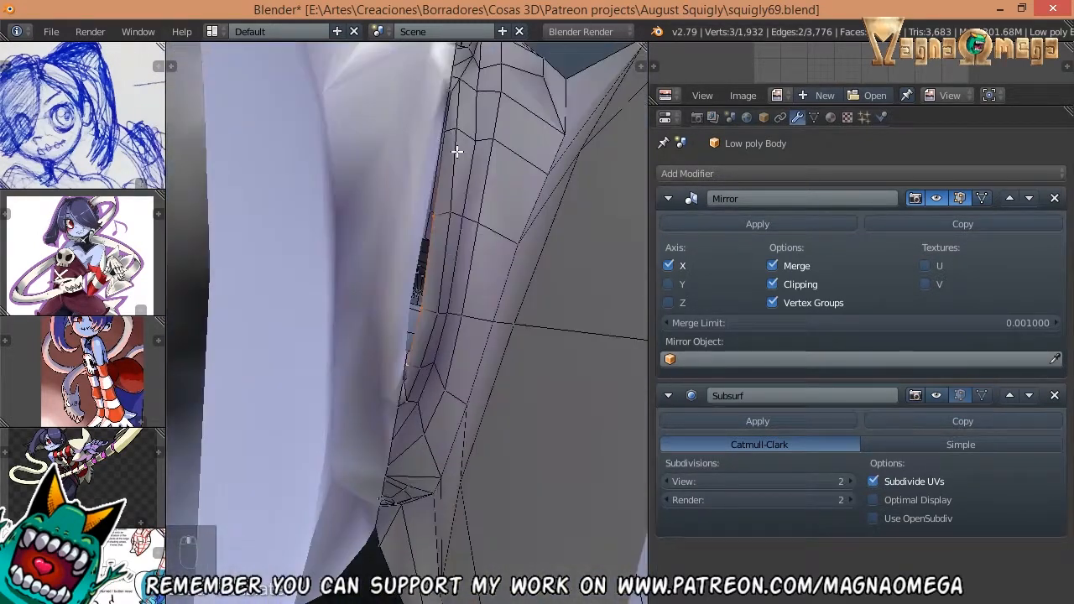
{"action": "left_click", "coordinate": [935, 395]}
{"action": "middle_click_drag", "start_coordinate": [436, 260], "coordinate": [453, 280]}
{"action": "middle_click_drag", "start_coordinate": [454, 235], "coordinate": [802, 361]}
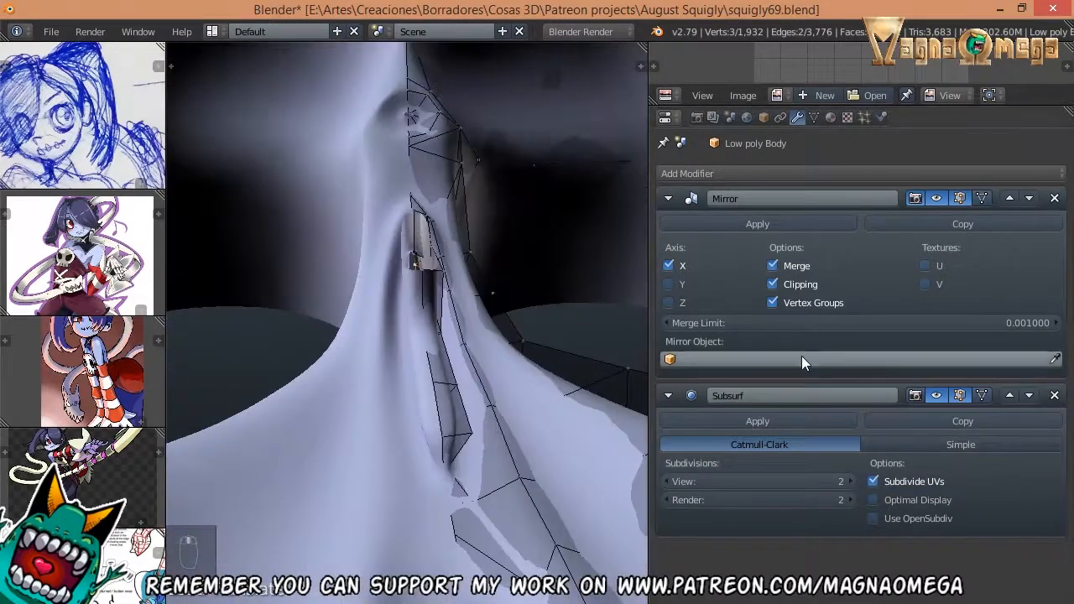
{"action": "left_click", "coordinate": [936, 395]}
- Extrude the five inner vertices again and scale the new edge wider
{"action": "middle_click_drag", "start_coordinate": [605, 353], "coordinate": [445, 213]}
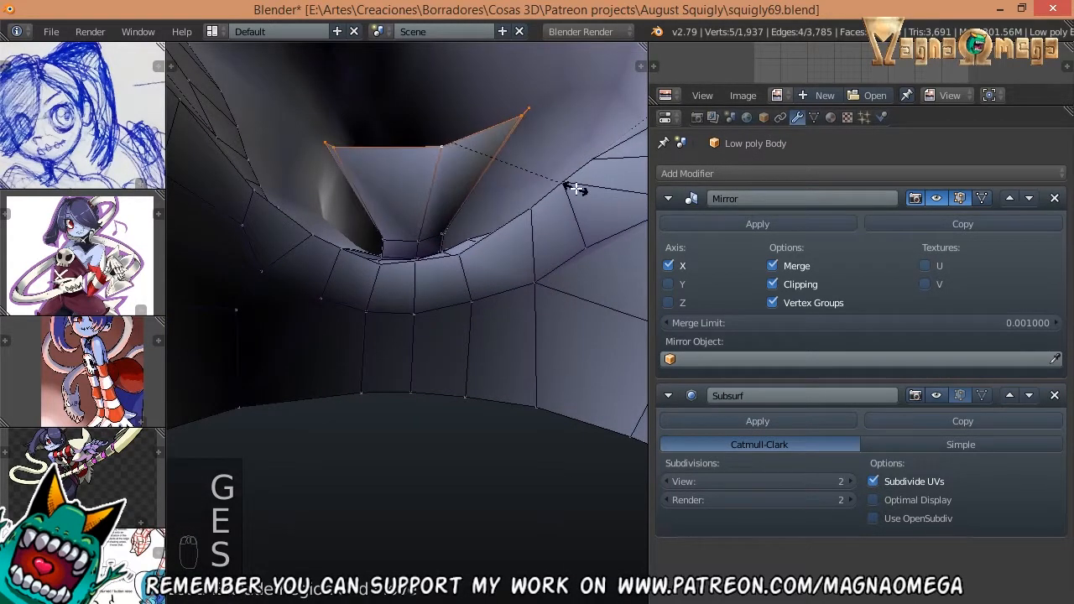
{"action": "middle_click_drag", "start_coordinate": [576, 190], "coordinate": [624, 268]}
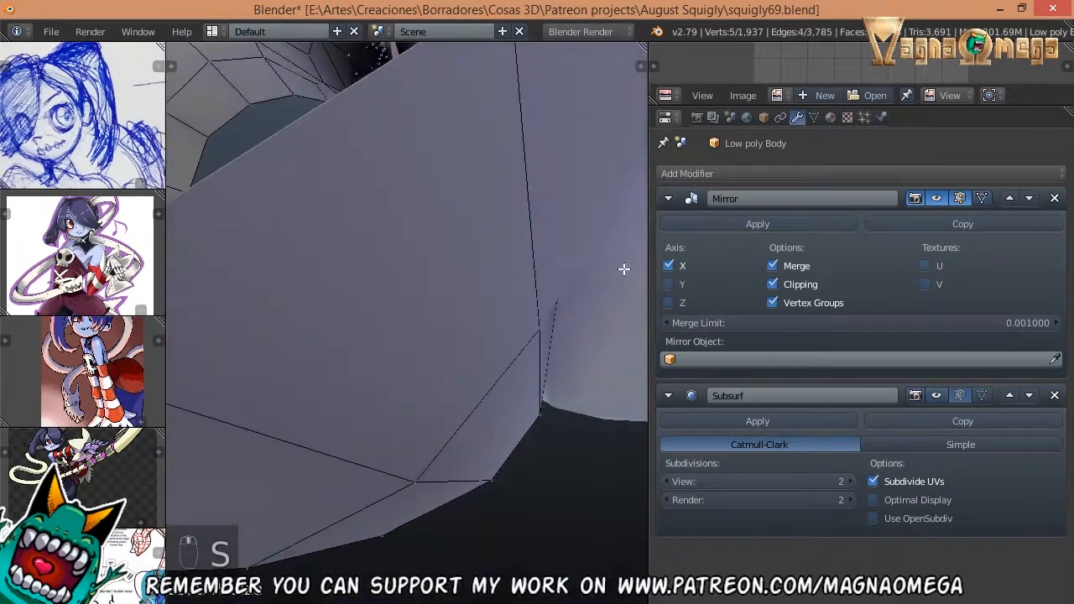
{"action": "middle_click_drag", "start_coordinate": [621, 223], "coordinate": [484, 166]}
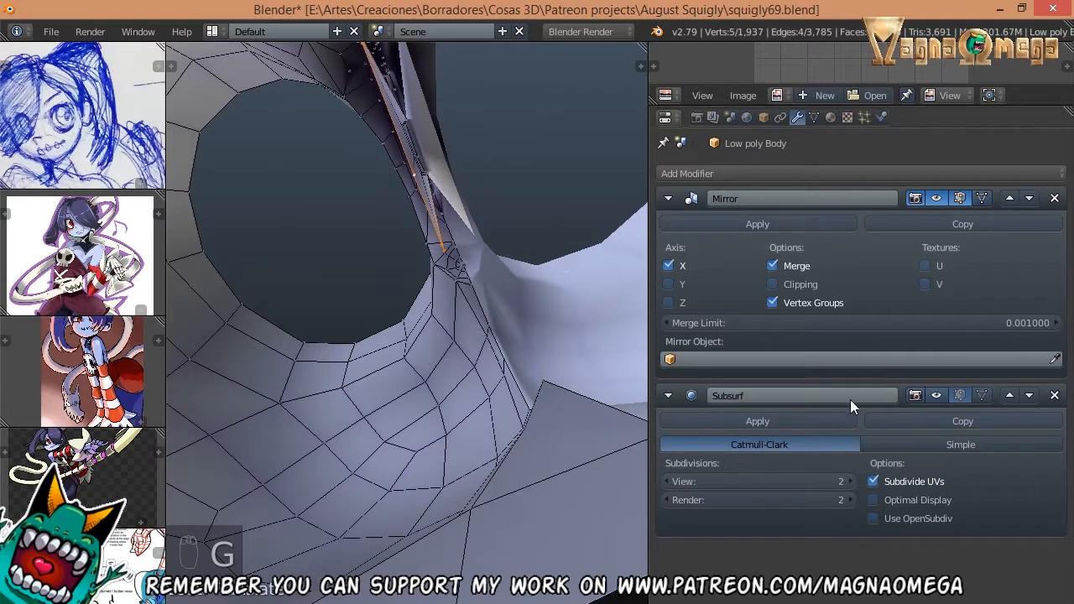
- Enable Clipping on the Mirror modifier and move the extrusion's end vertices to the mirror centerline
{"action": "left_click", "coordinate": [798, 284]}
{"action": "middle_click_drag", "start_coordinate": [336, 139], "coordinate": [444, 256]}
{"action": "right_click", "coordinate": [445, 249]}
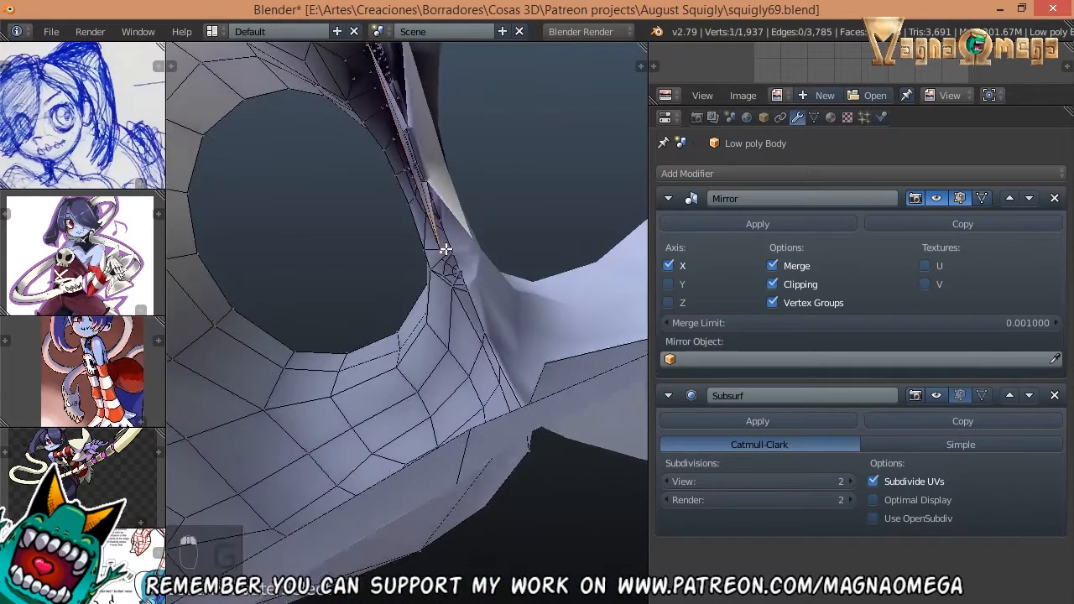
{"action": "middle_click_drag", "start_coordinate": [390, 120], "coordinate": [364, 173]}
{"action": "key", "text": "g"}
{"action": "key", "text": "g"}
- Extrude a vertex from the extrusion's open end, fill two faces between it and the neighboring edges, and clear the selection
{"action": "key", "text": "ctrl+Tab"}
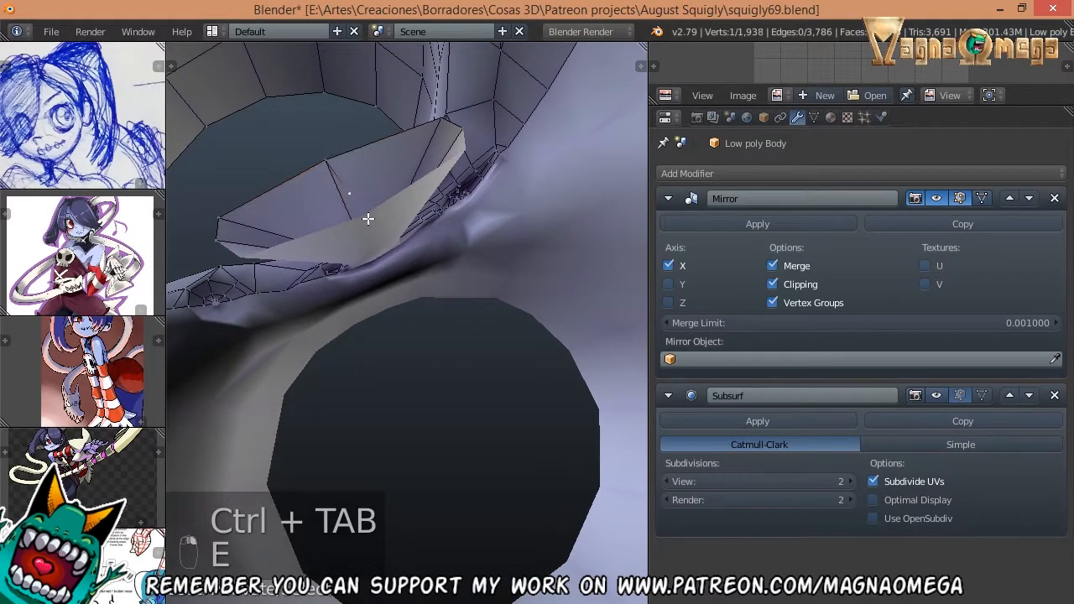
{"action": "key", "text": "ctrl+Tab"}
{"action": "right_click", "coordinate": [342, 179]}
{"action": "middle_click_drag", "start_coordinate": [342, 179], "coordinate": [453, 139]}
{"action": "right_click", "coordinate": [441, 132], "text": "shift"}
{"action": "key", "text": "f"}
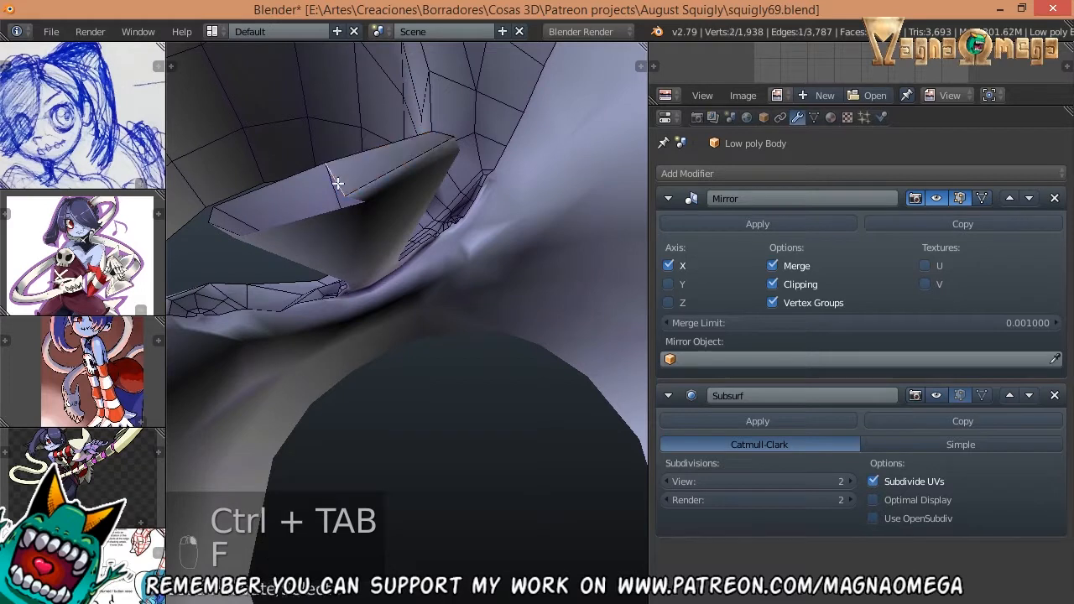
{"action": "key", "text": "f"}
{"action": "middle_click_drag", "start_coordinate": [207, 213], "coordinate": [347, 226]}
{"action": "key", "text": "a"}
{"action": "key", "text": "ctrl+Tab"}
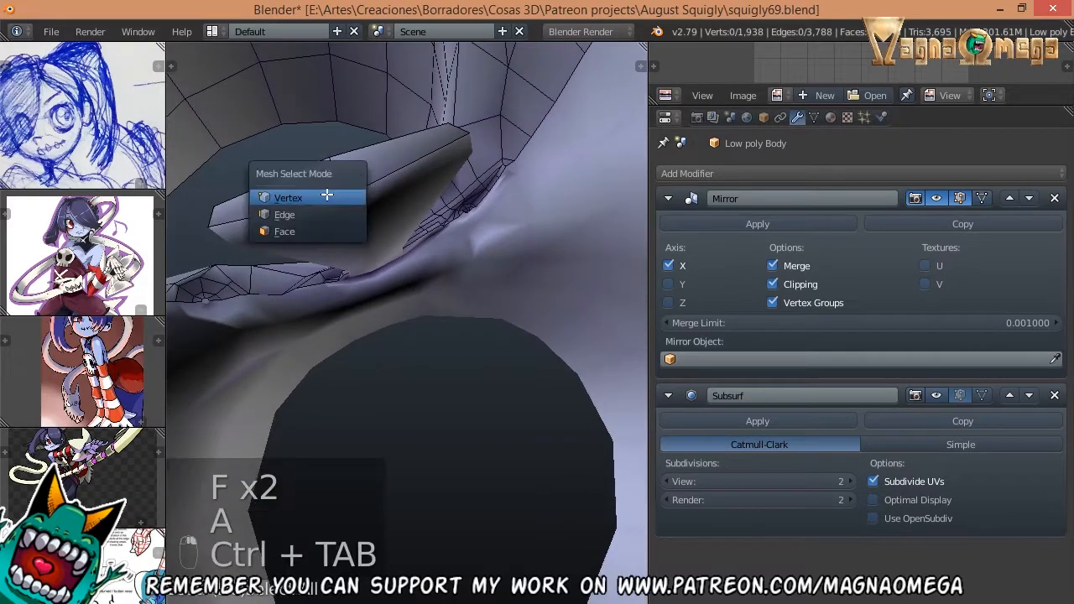
- Switch to vertex selection and move the vertices at the outer corners of the large cavity's closed end
{"action": "left_click", "coordinate": [283, 206]}
{"action": "right_click", "coordinate": [345, 195]}
{"action": "key", "text": "g"}
{"action": "left_click", "coordinate": [355, 107]}
{"action": "middle_click_drag", "start_coordinate": [354, 106], "coordinate": [451, 178]}
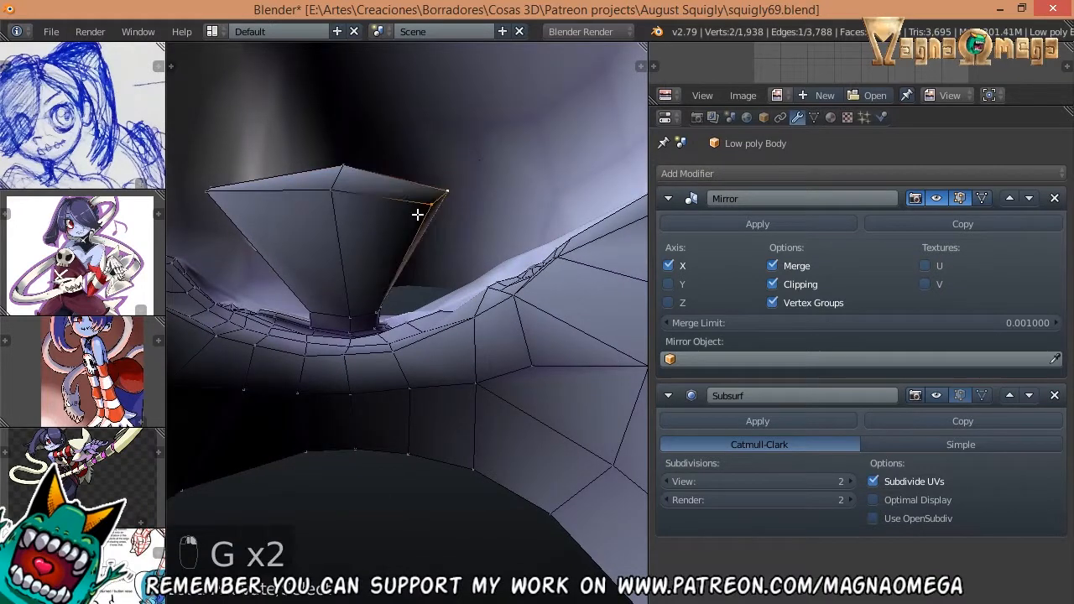
{"action": "middle_click_drag", "start_coordinate": [417, 217], "coordinate": [313, 189]}
{"action": "middle_click_drag", "start_coordinate": [229, 221], "coordinate": [224, 200]}
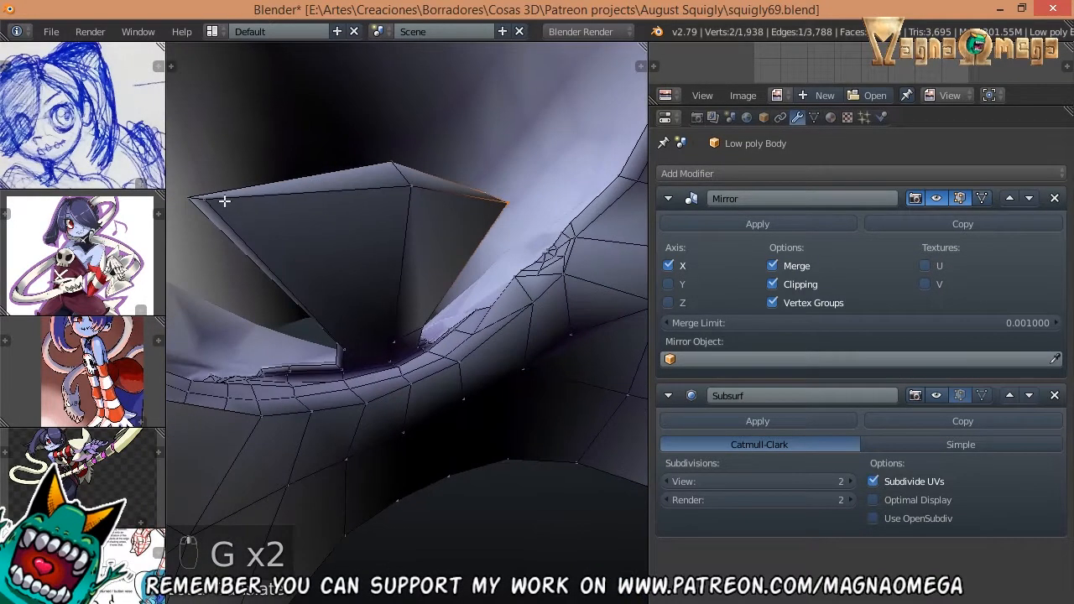
{"action": "key", "text": "g"}
{"action": "middle_click_drag", "start_coordinate": [308, 265], "coordinate": [438, 265]}
{"action": "middle_click_drag", "start_coordinate": [376, 284], "coordinate": [469, 225]}
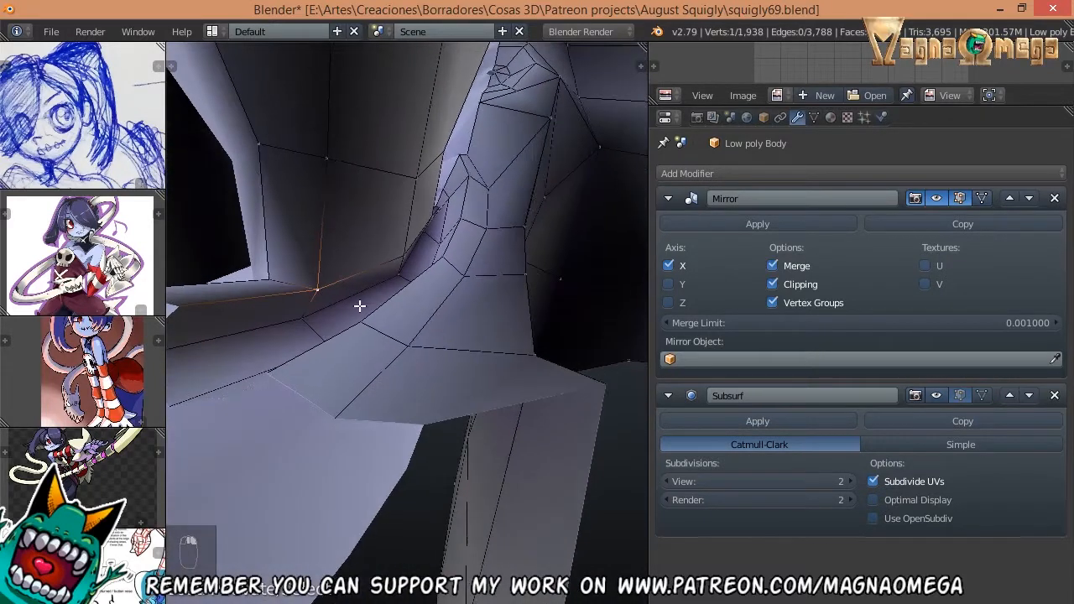
- Select the vertices along the large cavity's lower edge and move them to follow the surrounding mesh
{"action": "right_click", "coordinate": [316, 313], "text": "shift"}
{"action": "middle_click_drag", "start_coordinate": [439, 298], "coordinate": [341, 294]}
{"action": "right_click", "coordinate": [341, 294]}
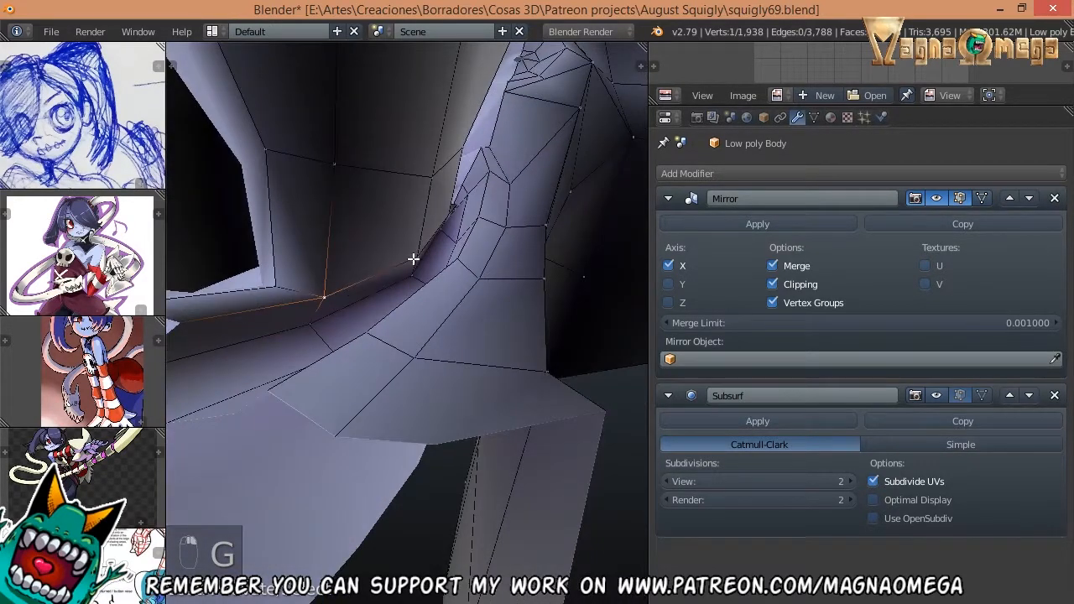
{"action": "right_click", "coordinate": [413, 260], "text": "shift"}
{"action": "middle_click_drag", "start_coordinate": [416, 254], "coordinate": [360, 267]}
{"action": "right_click", "coordinate": [481, 209], "text": "shift"}
{"action": "key", "text": "g"}
- Turn on the Subsurf viewport preview and move two vertices on the large opening's edge
{"action": "key", "text": "Tab"}
{"action": "left_click", "coordinate": [943, 395]}
{"action": "scroll", "coordinate": [360, 269], "scroll_direction": "up", "scroll_amount": 6}
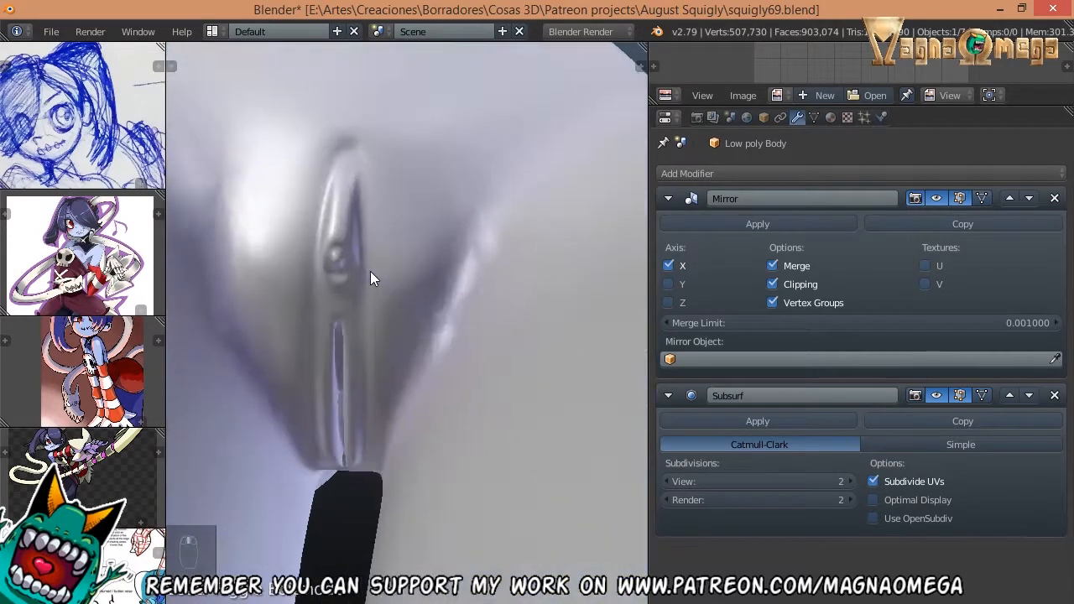
{"action": "key", "text": "Tab"}
{"action": "mouse_move", "coordinate": [370, 375]}
{"action": "middle_mouse_down"}
{"action": "mouse_move", "coordinate": [377, 350]}
{"action": "mouse_move", "coordinate": [403, 448]}
{"action": "mouse_move", "coordinate": [391, 330]}
{"action": "mouse_move", "coordinate": [356, 364]}
{"action": "middle_mouse_up"}
{"action": "right_click", "coordinate": [387, 334]}
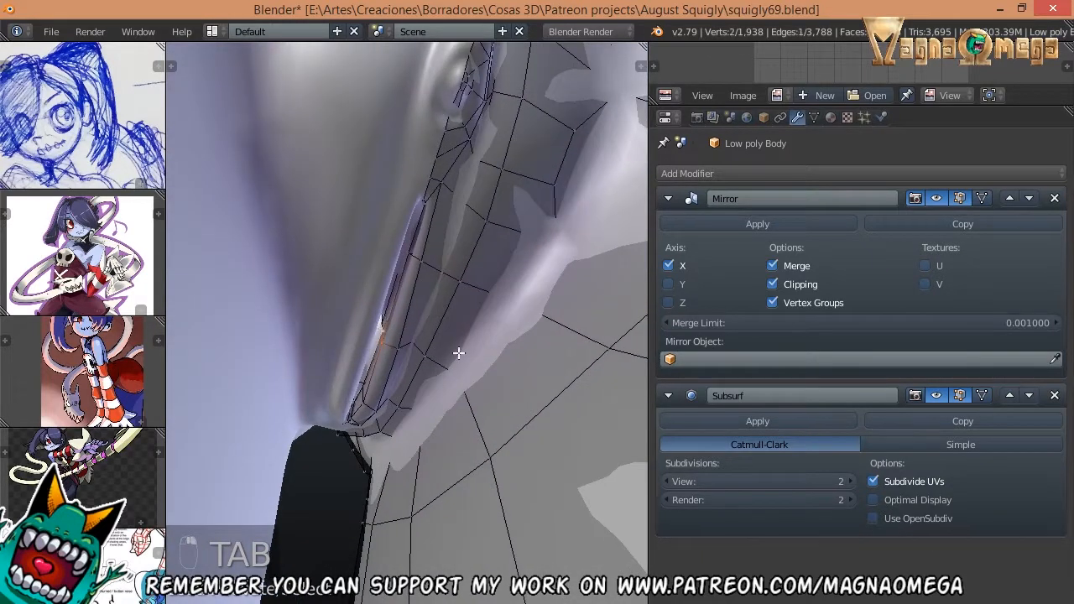
{"action": "key", "text": "g"}
{"action": "middle_click_drag", "start_coordinate": [459, 353], "coordinate": [357, 394]}
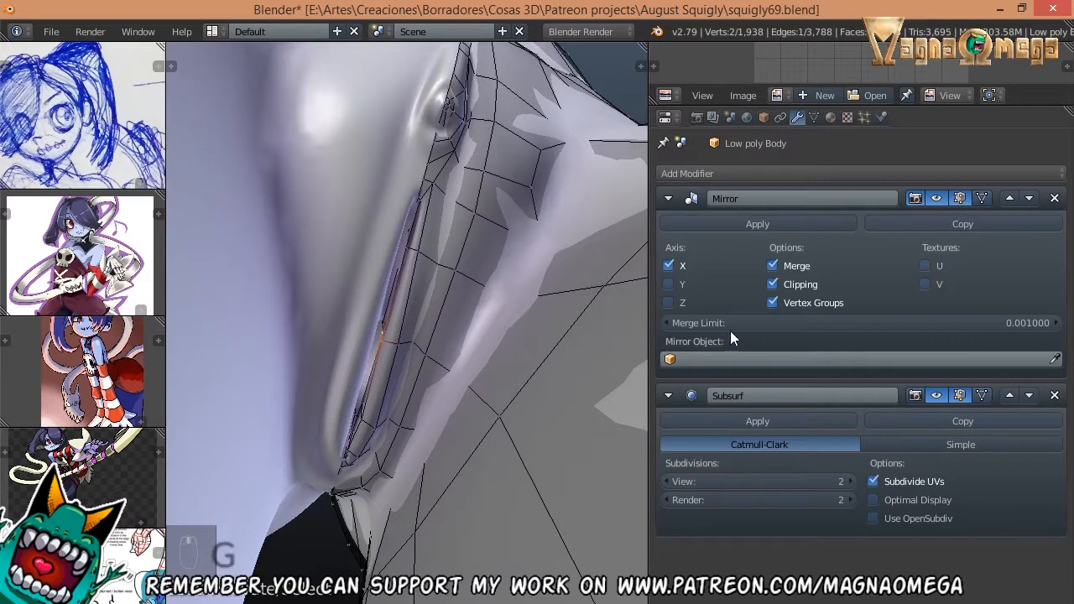
{"action": "middle_click_drag", "start_coordinate": [591, 263], "coordinate": [518, 298]}
- Select the edge loop around the second, smaller opening and extrude it into the body
{"action": "middle_click_drag", "start_coordinate": [588, 252], "coordinate": [276, 357]}
{"action": "right_click", "coordinate": [298, 323]}
{"action": "scroll", "coordinate": [294, 317], "scroll_direction": "up", "scroll_amount": 6}
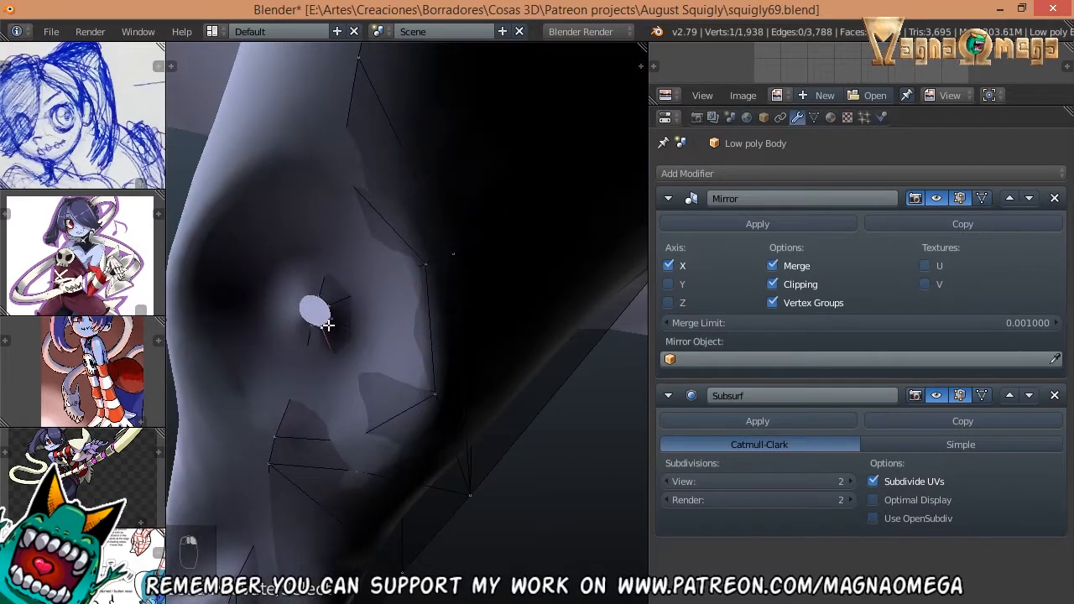
{"action": "middle_click_drag", "start_coordinate": [327, 326], "coordinate": [460, 272]}
{"action": "key", "text": "e"}
{"action": "middle_click_drag", "start_coordinate": [340, 313], "coordinate": [358, 307]}
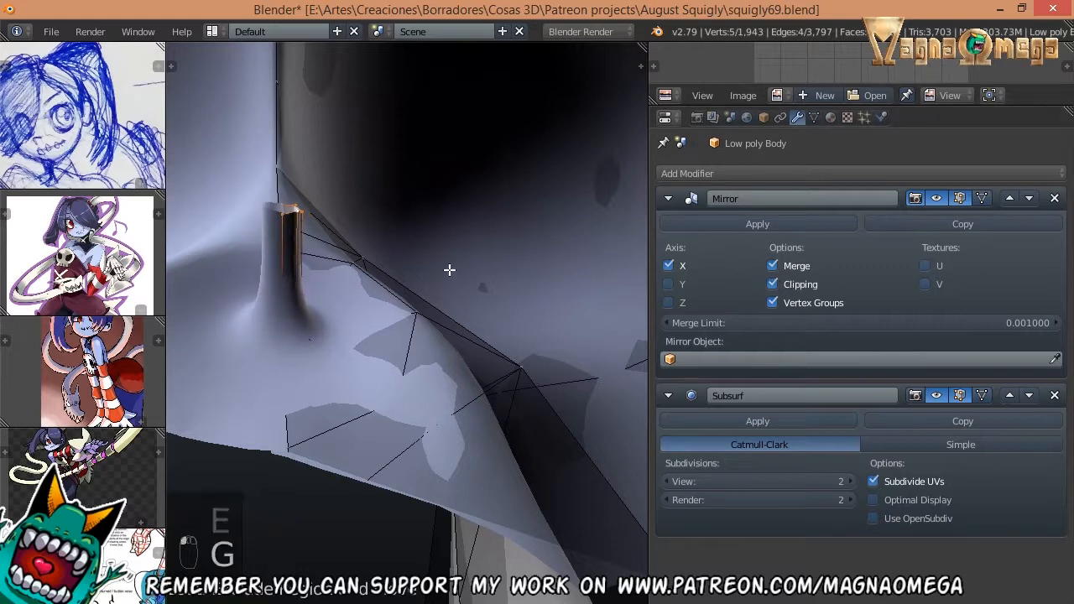
- Move the extruded edge of the small opening until it sits just behind the surface
{"action": "middle_click_drag", "start_coordinate": [450, 271], "coordinate": [359, 413]}
{"action": "key", "text": "g"}
{"action": "key", "text": "g"}
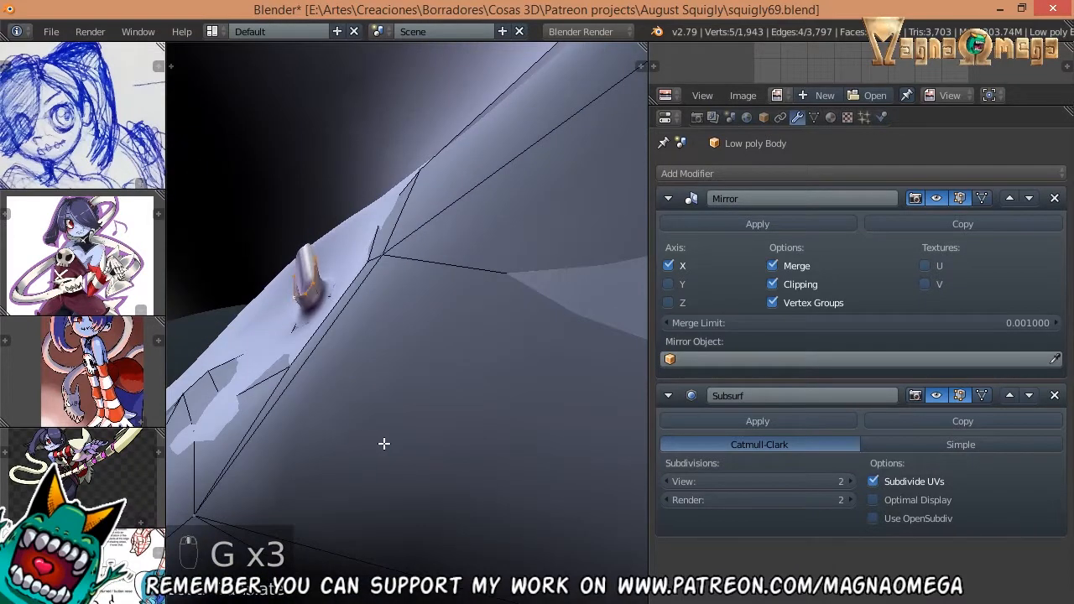
{"action": "middle_click_drag", "start_coordinate": [344, 371], "coordinate": [525, 310]}
{"action": "key", "text": "g"}
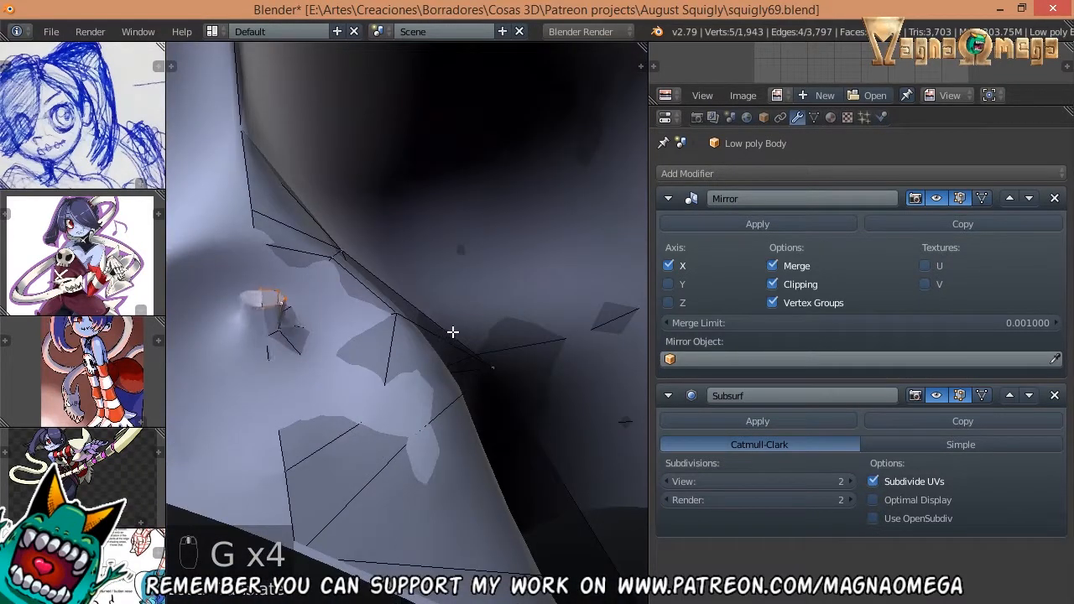
{"action": "middle_click_drag", "start_coordinate": [455, 332], "coordinate": [339, 320]}
{"action": "key", "text": "g"}
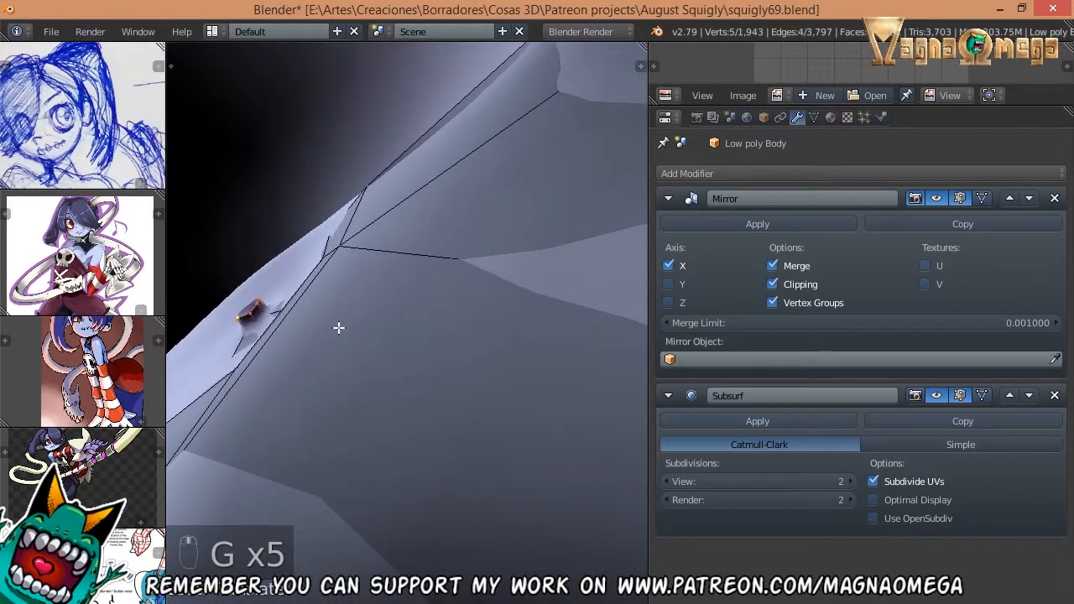
{"action": "middle_click_drag", "start_coordinate": [412, 346], "coordinate": [394, 290]}
- Extrude the small opening's inner edge again, scale it wider and reposition the new rim
{"action": "key", "text": "g"}
{"action": "middle_click_drag", "start_coordinate": [361, 160], "coordinate": [496, 252]}
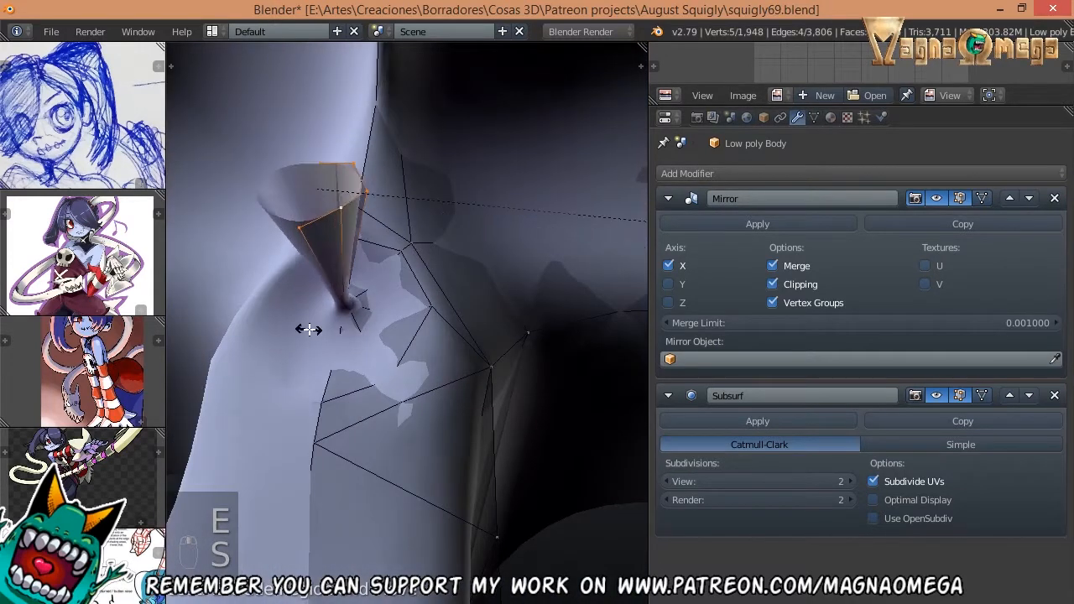
{"action": "left_click", "coordinate": [309, 330]}
{"action": "middle_click_drag", "start_coordinate": [308, 330], "coordinate": [402, 328]}
{"action": "key", "text": "g"}
{"action": "middle_click_drag", "start_coordinate": [437, 360], "coordinate": [314, 291]}
{"action": "key", "text": "g"}
{"action": "left_click", "coordinate": [390, 311]}
- Extrude a vertex from the small cavity's rim, fill two faces to close its end, and clear the selection
{"action": "key", "text": "e"}
{"action": "left_click", "coordinate": [307, 173]}
{"action": "key", "text": "ctrl+Tab"}
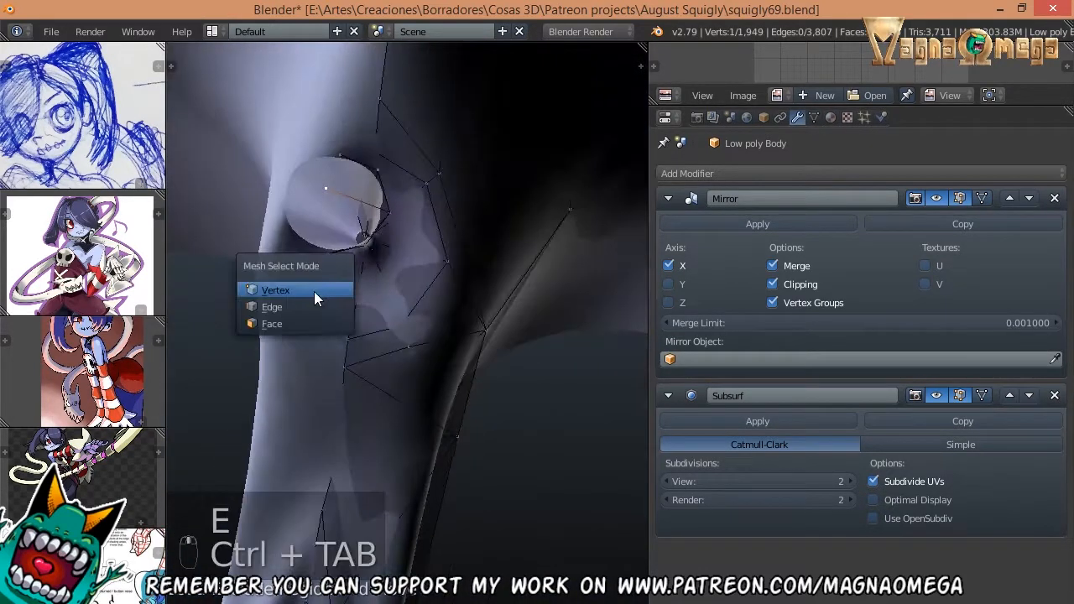
{"action": "middle_click_drag", "start_coordinate": [349, 247], "coordinate": [351, 203]}
{"action": "right_click", "coordinate": [351, 195], "text": "shift"}
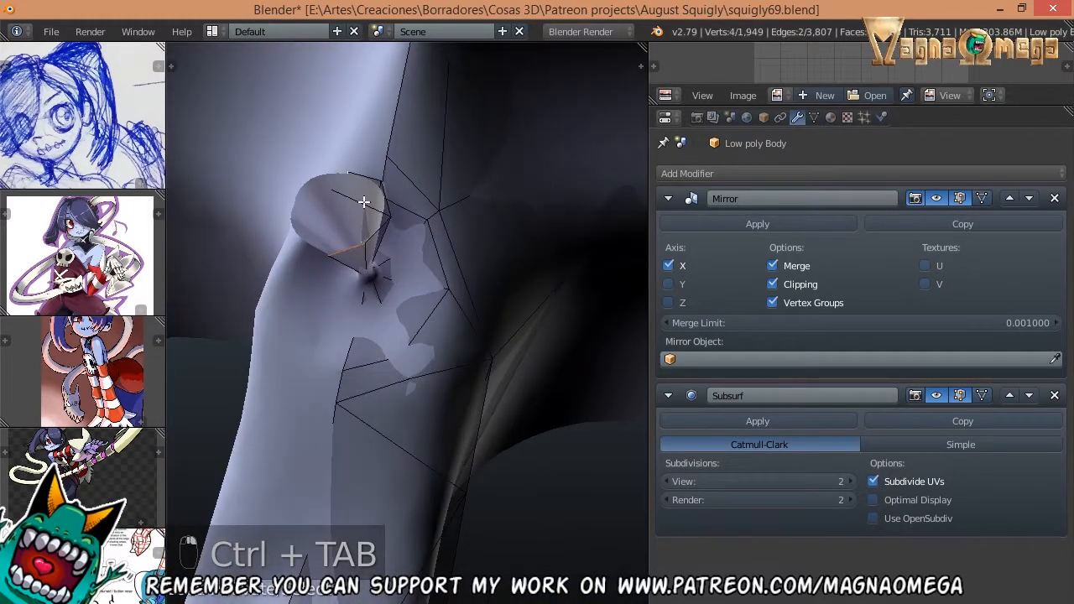
{"action": "key", "text": "f"}
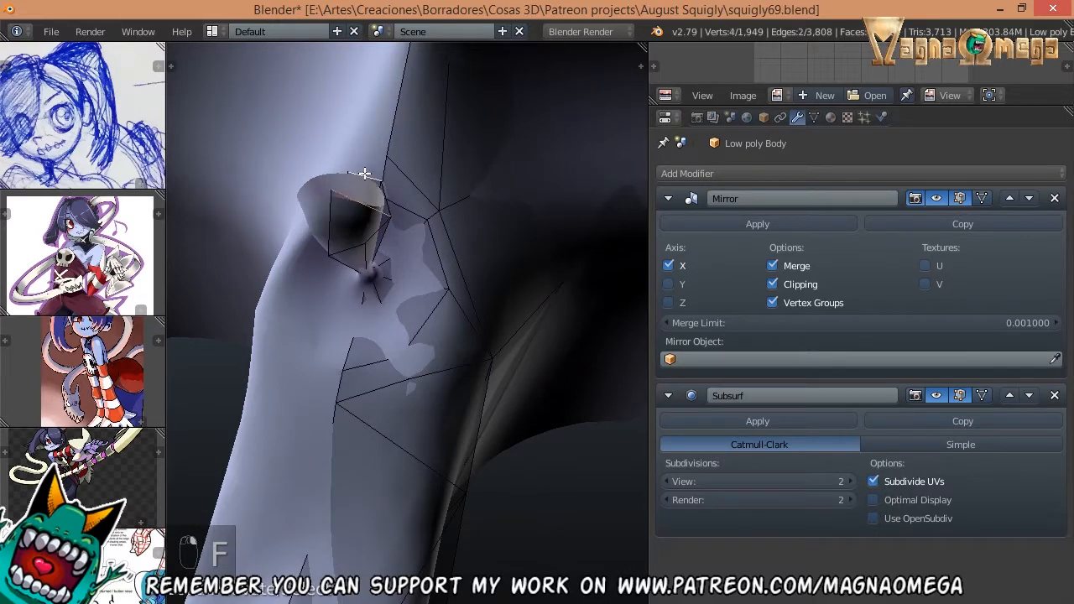
{"action": "key", "text": "f"}
{"action": "middle_click_drag", "start_coordinate": [365, 173], "coordinate": [357, 206]}
{"action": "key", "text": "a"}
- Add a loop cut around the small cavity and move the vertices at its closed end to round it
{"action": "key", "text": "ctrl+r"}
{"action": "left_click", "coordinate": [359, 255]}
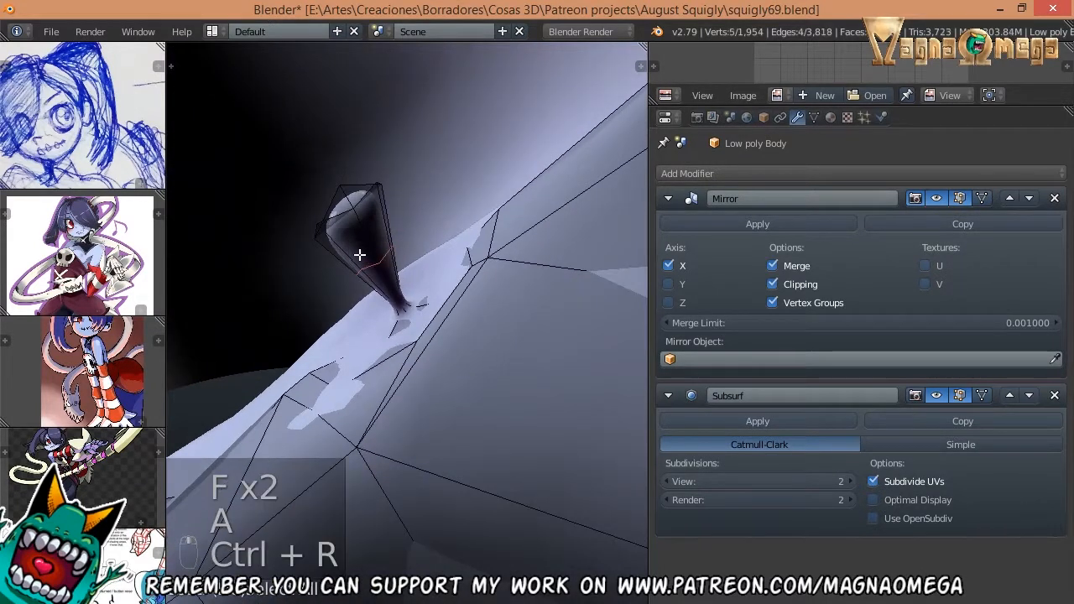
{"action": "key", "text": "ctrl+Tab"}
{"action": "right_click", "coordinate": [355, 209]}
{"action": "key", "text": "g"}
{"action": "left_click", "coordinate": [351, 195]}
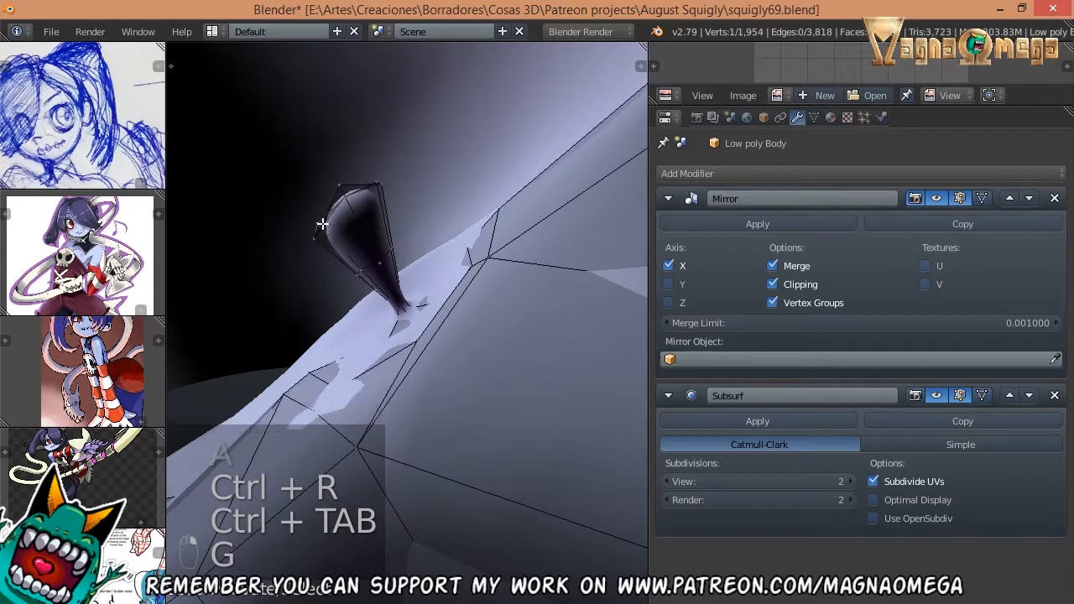
{"action": "right_click", "coordinate": [322, 223]}
{"action": "key", "text": "g"}
{"action": "right_click", "coordinate": [377, 185]}
{"action": "middle_click_drag", "start_coordinate": [351, 225], "coordinate": [437, 246]}
{"action": "key", "text": "g"}
{"action": "key", "text": "g"}
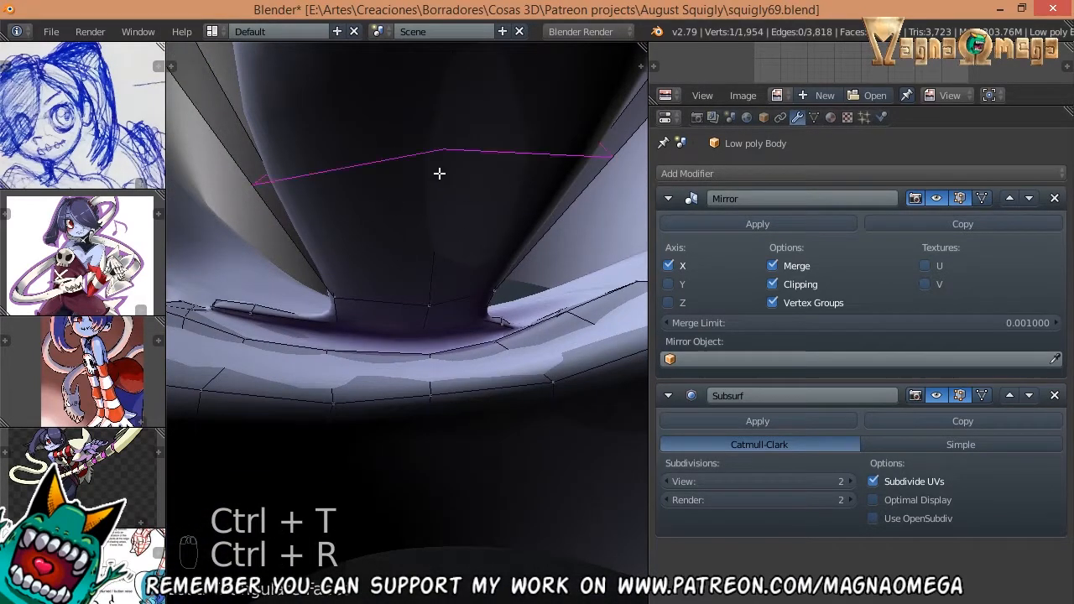
- Add a loop cut near the base of the large cavity and scale the new loop
{"action": "left_click", "coordinate": [439, 173]}
{"action": "middle_click_drag", "start_coordinate": [439, 177], "coordinate": [470, 404]}
{"action": "key", "text": "g"}
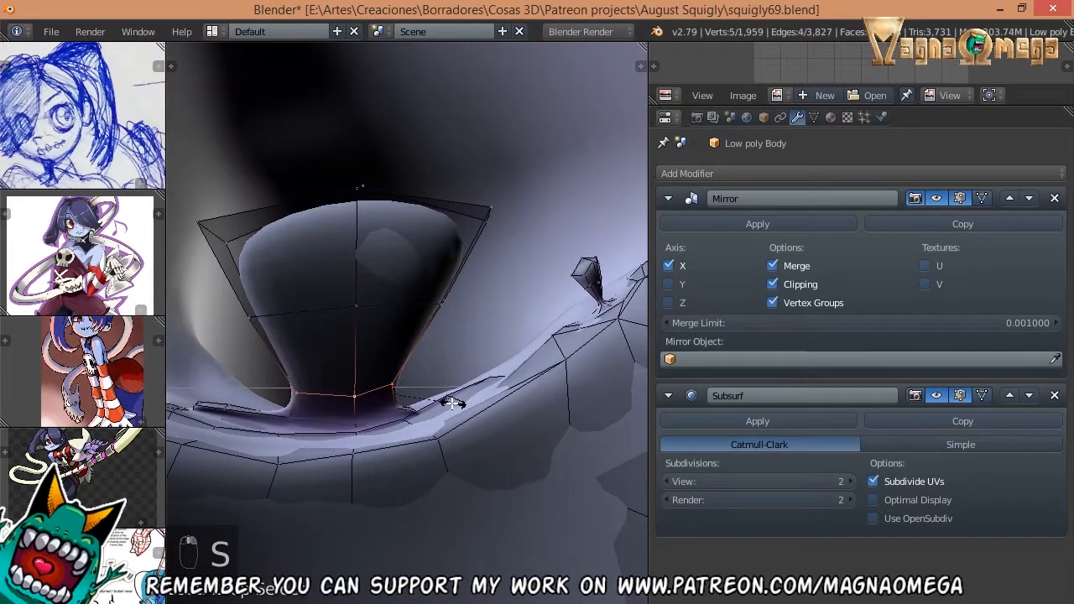
{"action": "middle_click_drag", "start_coordinate": [404, 396], "coordinate": [463, 266]}
- Leave Edit Mode and exit the local view to bring the rest of the character back
{"action": "key", "text": "Tab"}
{"action": "scroll", "coordinate": [422, 315], "scroll_direction": "down", "scroll_amount": 5}
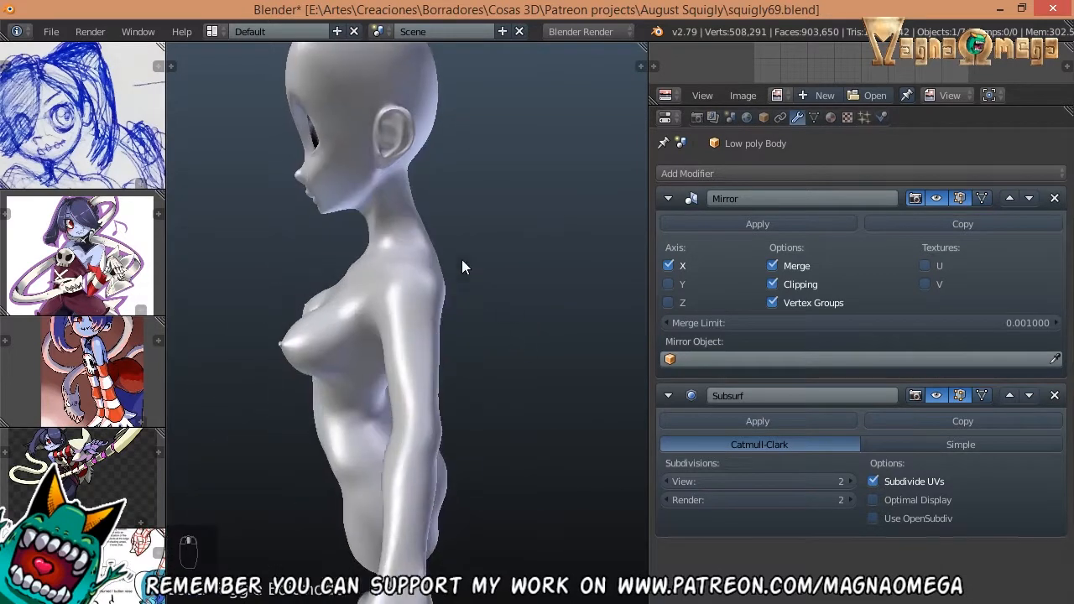
{"action": "scroll", "coordinate": [428, 193], "scroll_direction": "up", "scroll_amount": 7}
{"action": "middle_click_drag", "start_coordinate": [363, 117], "coordinate": [415, 228]}
{"action": "key", "text": "Tab"}
{"action": "key", "text": "Tab"}
{"action": "key", "text": "KP_Divide"}
{"action": "key", "text": "KP_Divide"}
- Move the low-poly body aside to compare its ear with the sculpted character's, and undo the move
{"action": "key", "text": "g"}
{"action": "left_click", "coordinate": [575, 256]}
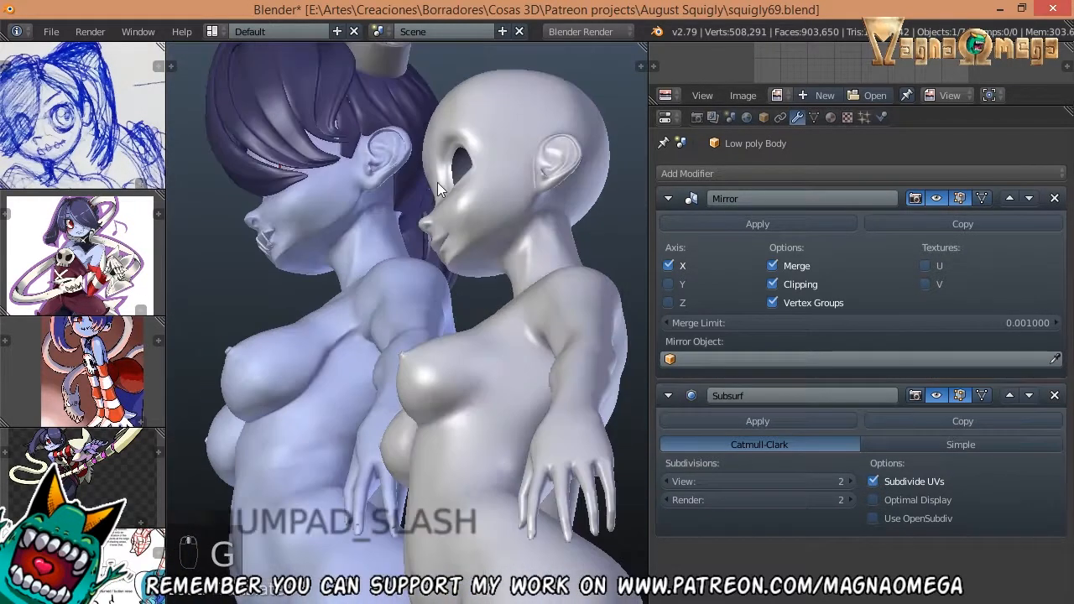
{"action": "scroll", "coordinate": [356, 113], "scroll_direction": "up", "scroll_amount": 6}
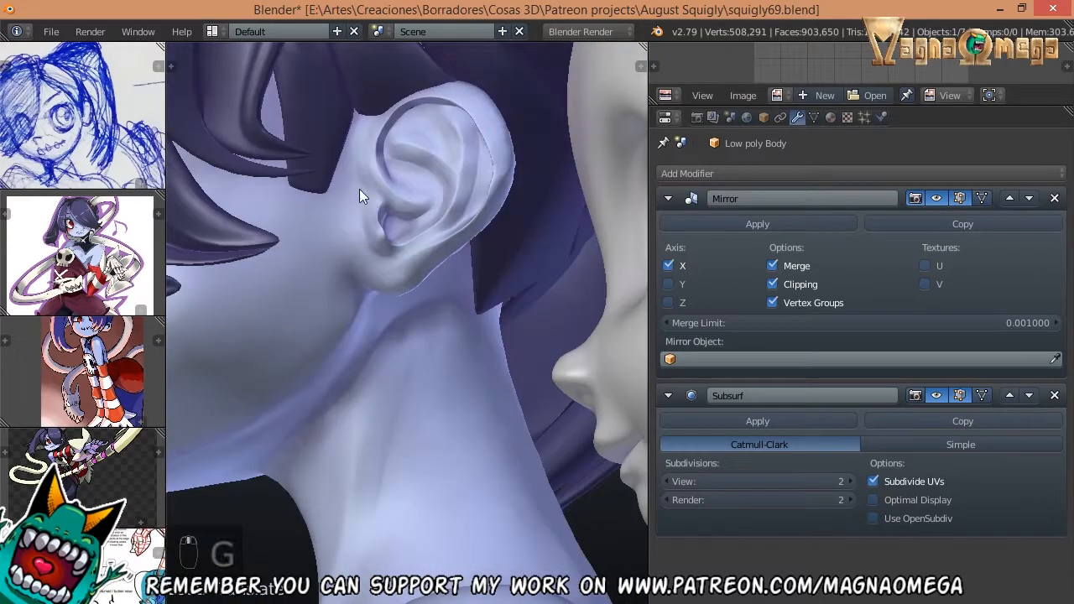
{"action": "middle_click_drag", "start_coordinate": [360, 192], "coordinate": [410, 217]}
{"action": "key", "text": "ctrl+z"}
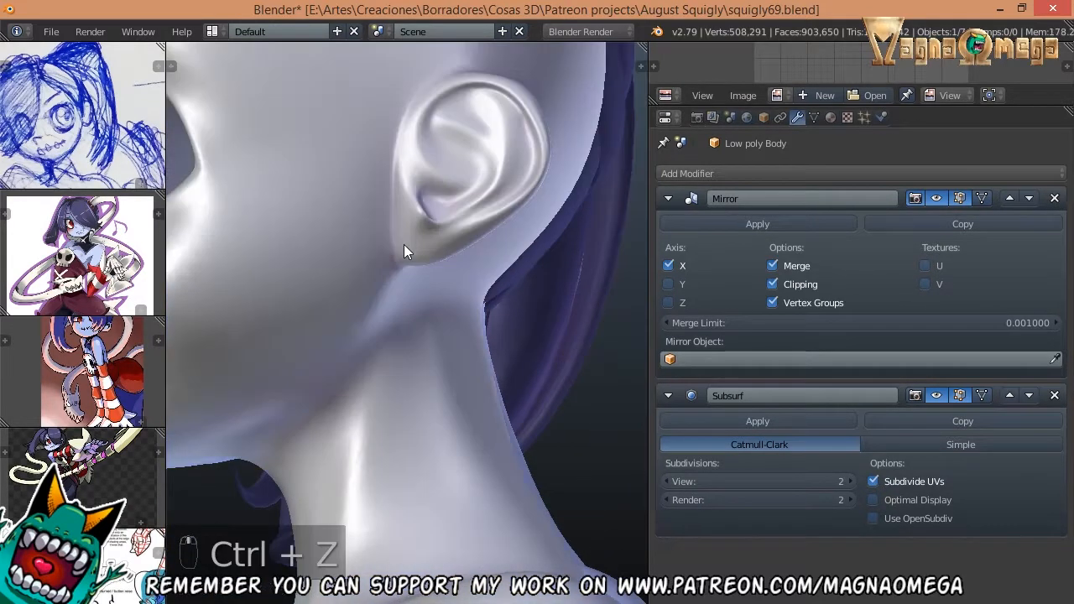
- Move the column of vertices in front of the ear to refine where the ear joins the cheek
{"action": "key", "text": "Tab"}
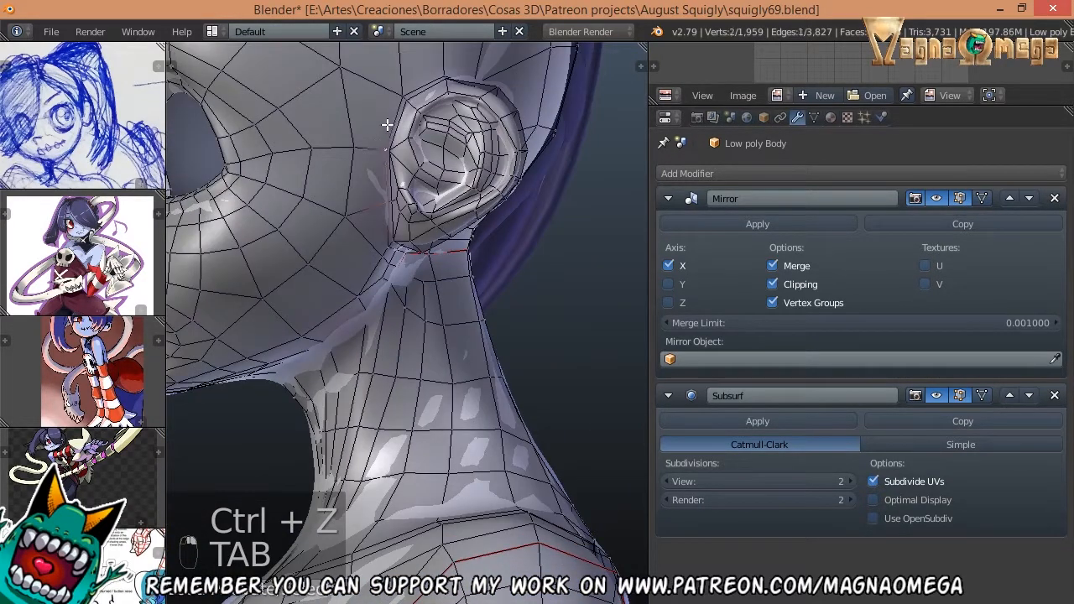
{"action": "key", "text": "g"}
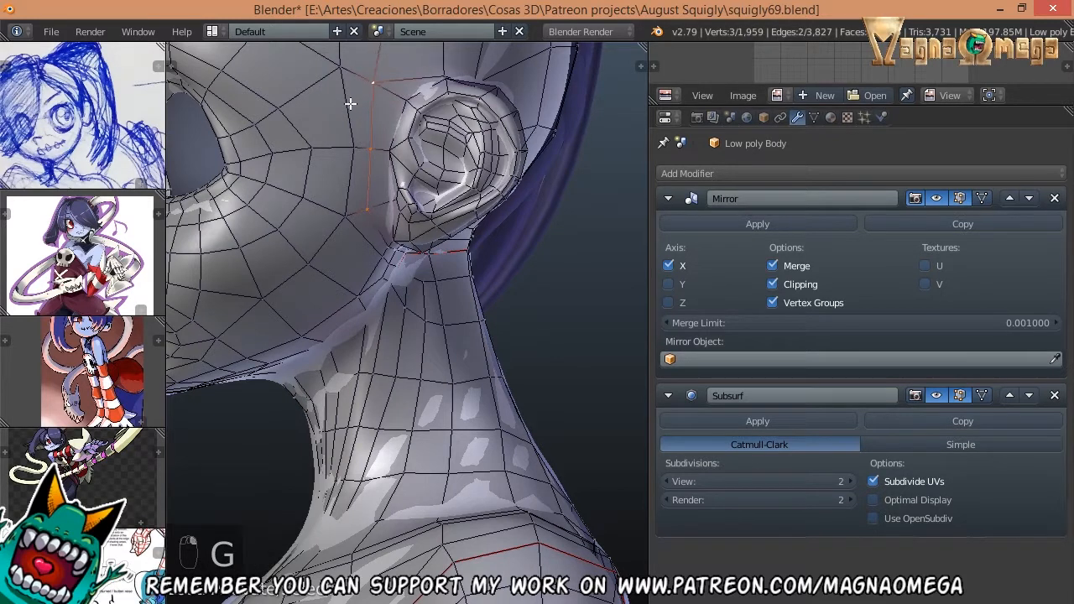
{"action": "middle_click_drag", "start_coordinate": [350, 102], "coordinate": [351, 210]}
{"action": "right_click", "coordinate": [395, 244]}
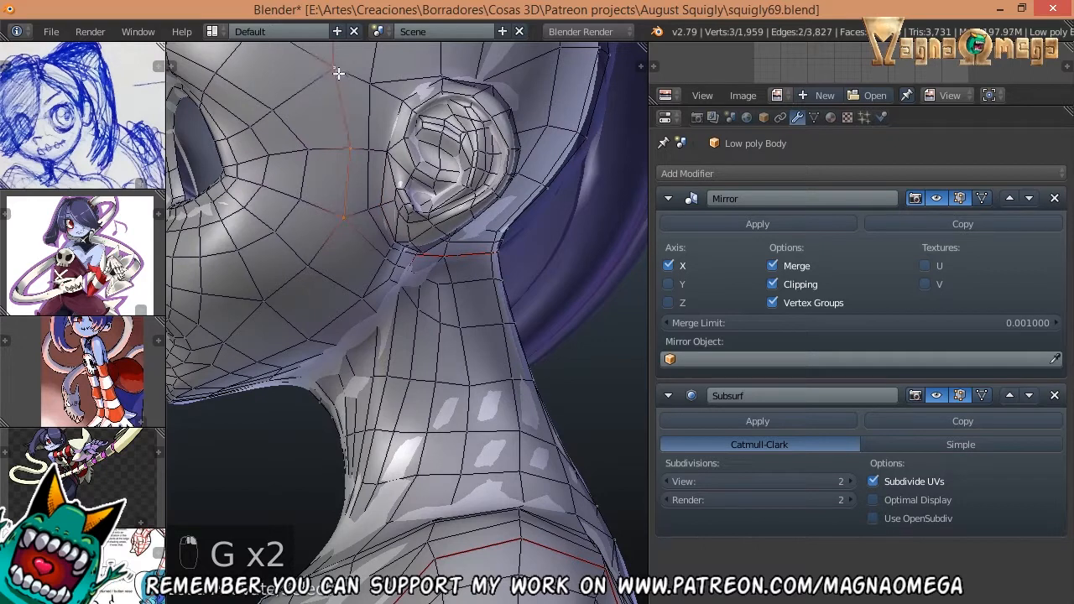
{"action": "middle_click_drag", "start_coordinate": [339, 73], "coordinate": [414, 178]}
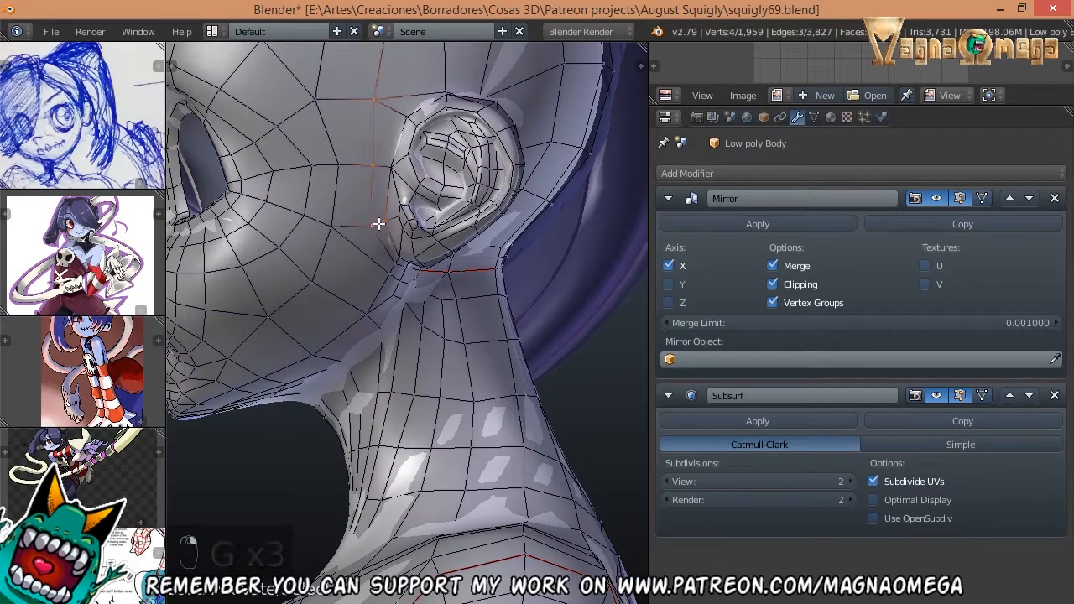
{"action": "middle_click_drag", "start_coordinate": [378, 219], "coordinate": [387, 158]}
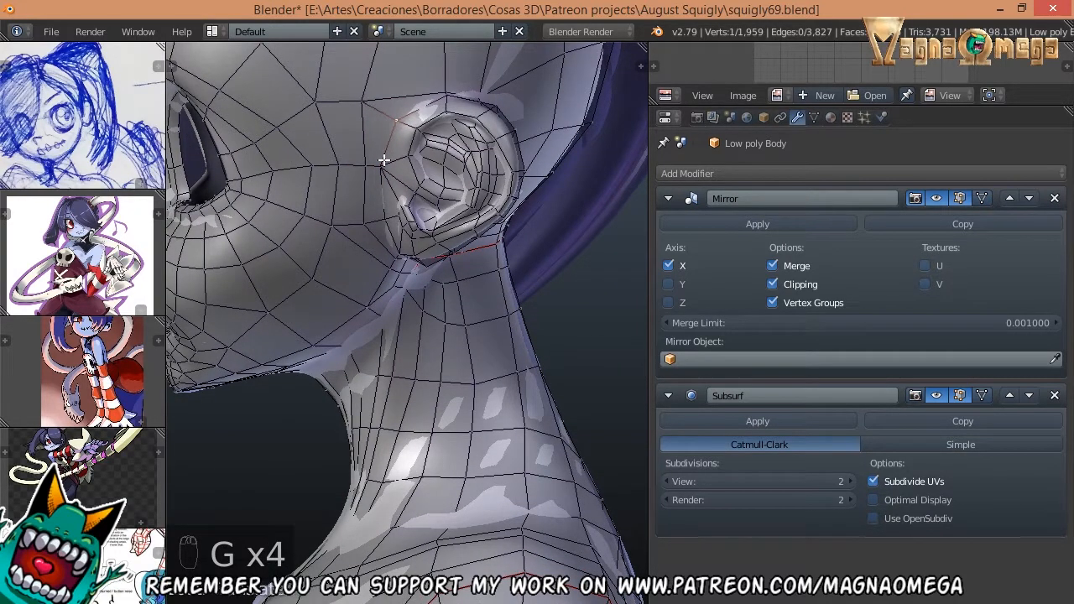
- Examine the head and body in Object Mode with the Mirror and Subsurf viewport display switched off and on
{"action": "key", "text": "Tab"}
{"action": "middle_click_drag", "start_coordinate": [403, 181], "coordinate": [504, 252]}
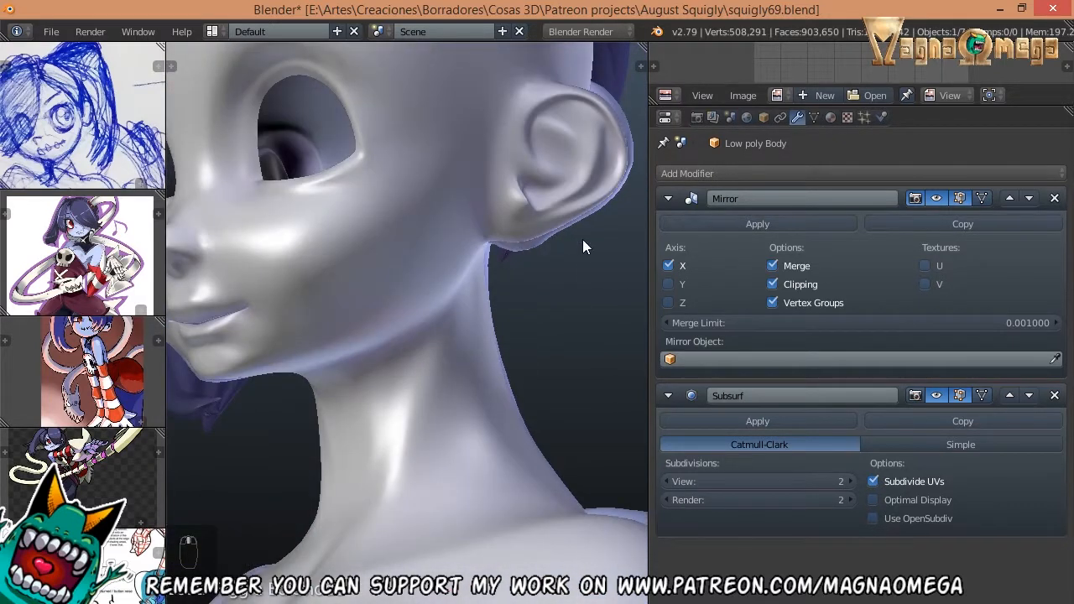
{"action": "middle_click_drag", "start_coordinate": [584, 240], "coordinate": [543, 348]}
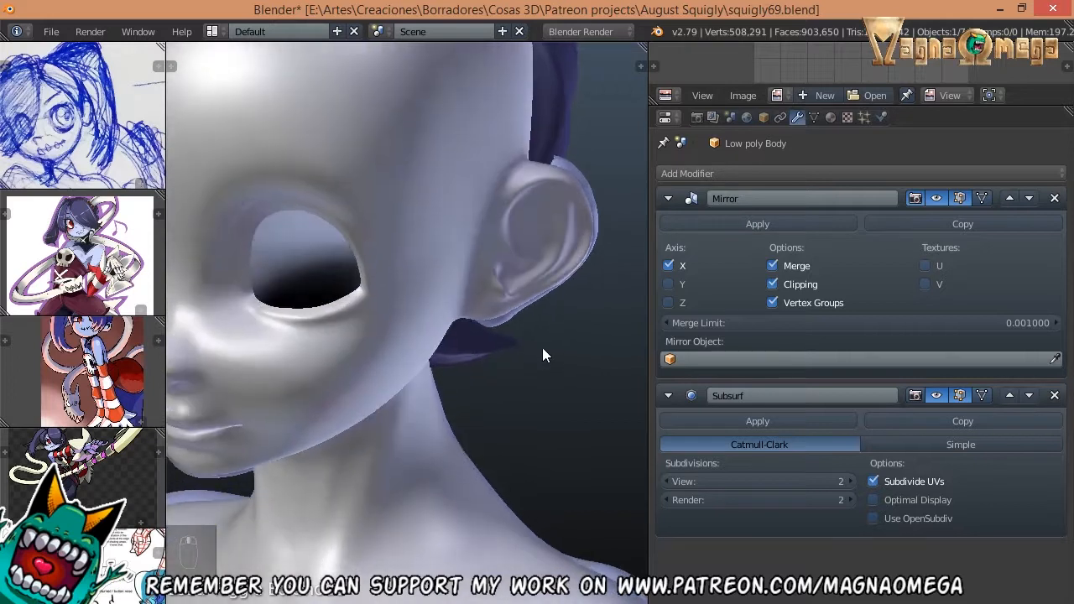
{"action": "left_click", "coordinate": [935, 199]}
{"action": "left_click", "coordinate": [936, 200]}
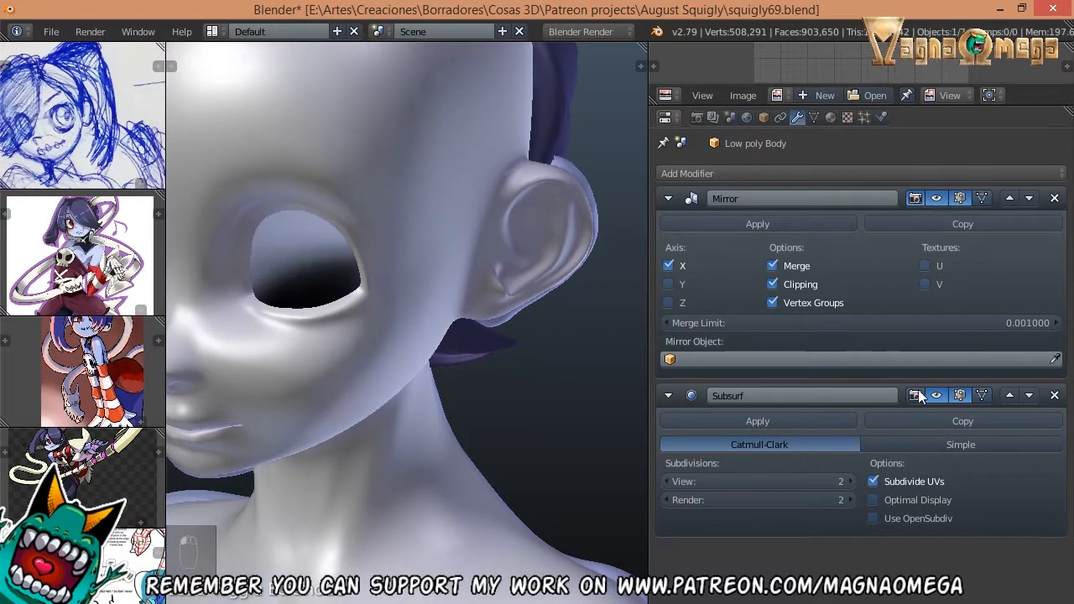
{"action": "left_click", "coordinate": [936, 395]}
{"action": "middle_click_drag", "start_coordinate": [382, 219], "coordinate": [498, 273]}
{"action": "key", "text": "Tab"}
{"action": "key", "text": "Tab"}
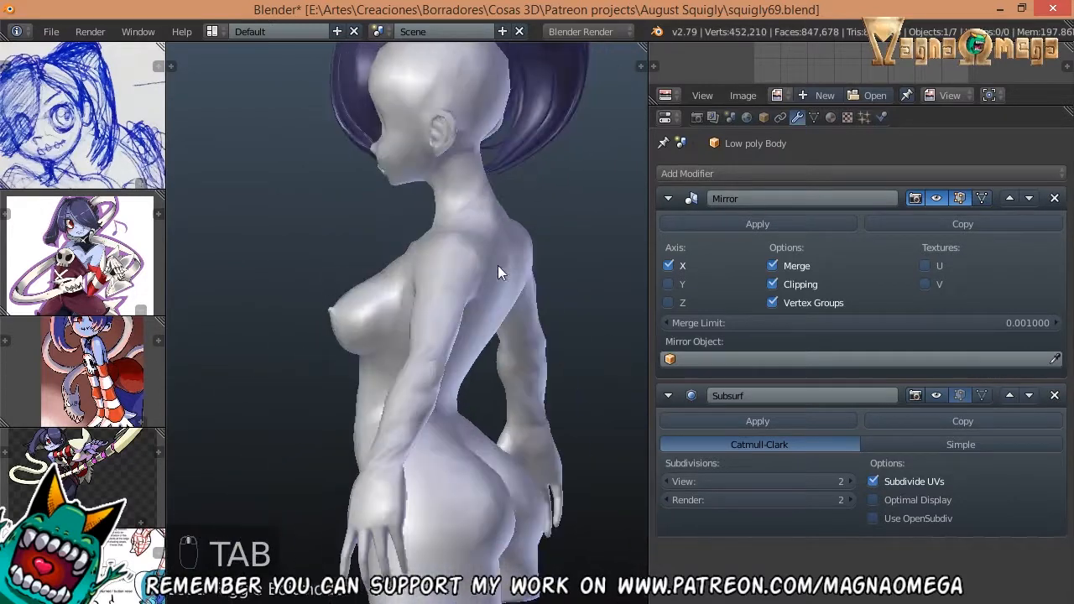
{"action": "left_click", "coordinate": [937, 395]}
- Add a Shrinkwrap modifier to the low-poly body and pick the sculpted body, Sphere, as its target
{"action": "middle_click_drag", "start_coordinate": [470, 336], "coordinate": [291, 314]}
{"action": "scroll", "coordinate": [454, 252], "scroll_direction": "up", "scroll_amount": 5}
{"action": "scroll", "coordinate": [439, 214], "scroll_direction": "down", "scroll_amount": 4}
{"action": "scroll", "coordinate": [309, 269], "scroll_direction": "up", "scroll_amount": 3}
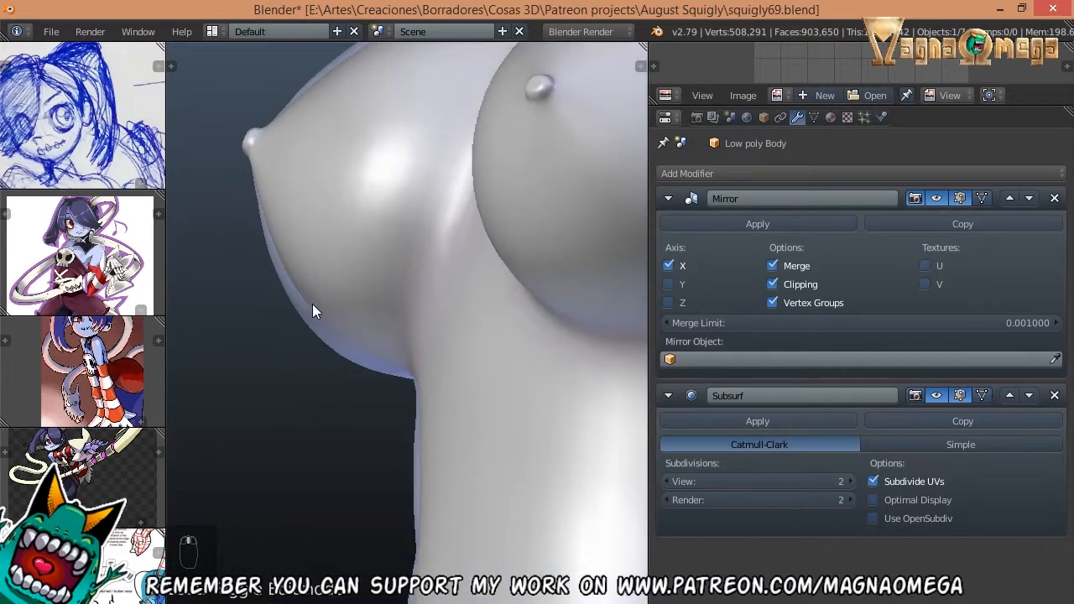
{"action": "scroll", "coordinate": [312, 304], "scroll_direction": "down", "scroll_amount": 4}
{"action": "middle_click_drag", "start_coordinate": [316, 333], "coordinate": [537, 215]}
{"action": "scroll", "coordinate": [483, 315], "scroll_direction": "down", "scroll_amount": 2}
{"action": "left_click", "coordinate": [775, 173]}
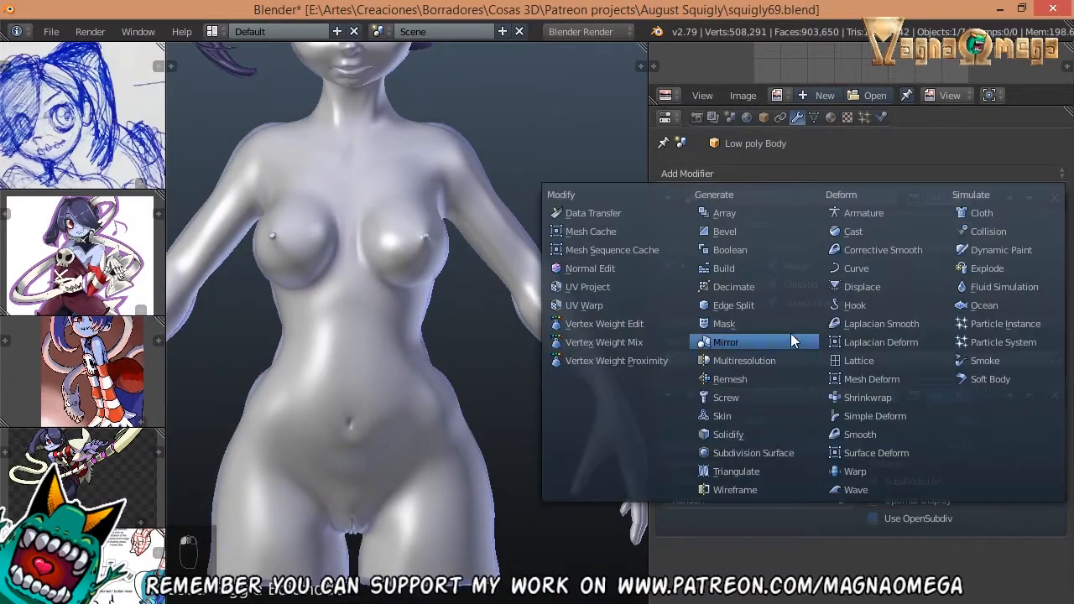
{"action": "left_click", "coordinate": [894, 399]}
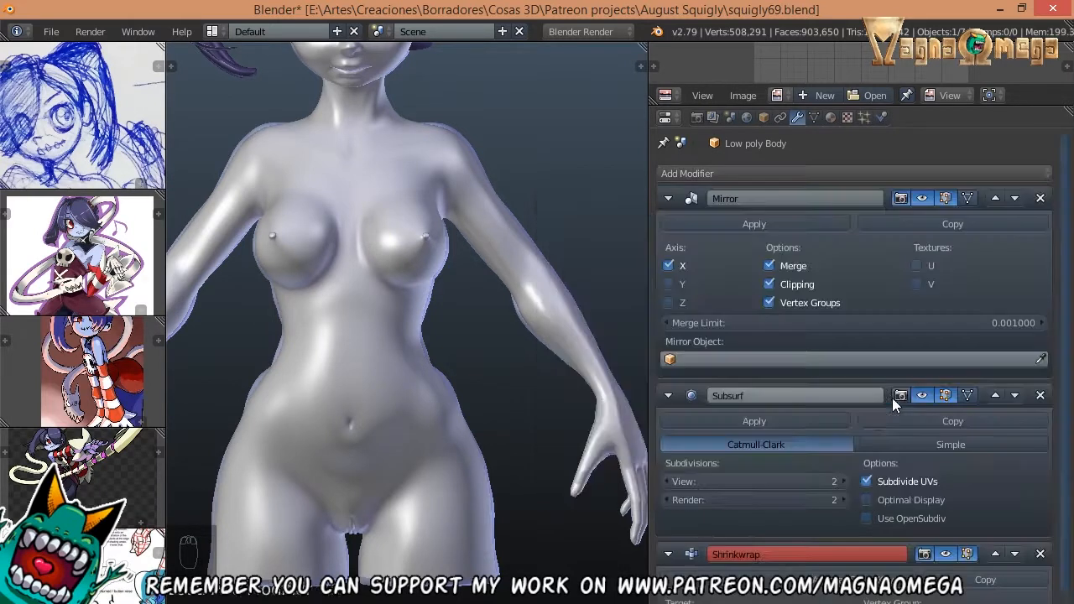
{"action": "scroll", "coordinate": [850, 567], "scroll_direction": "down", "scroll_amount": 3}
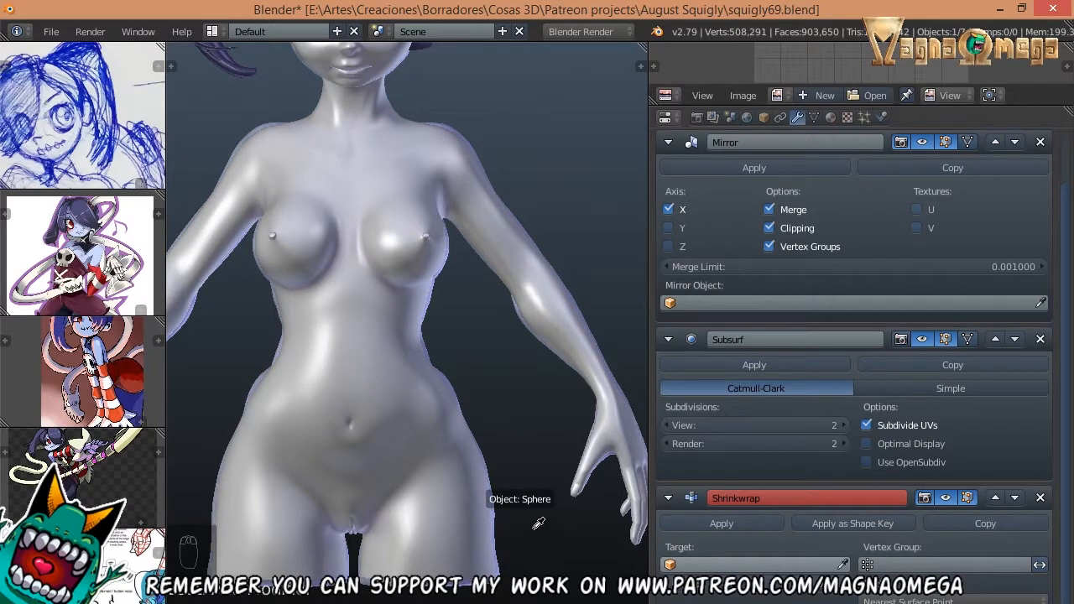
{"action": "left_click", "coordinate": [503, 387]}
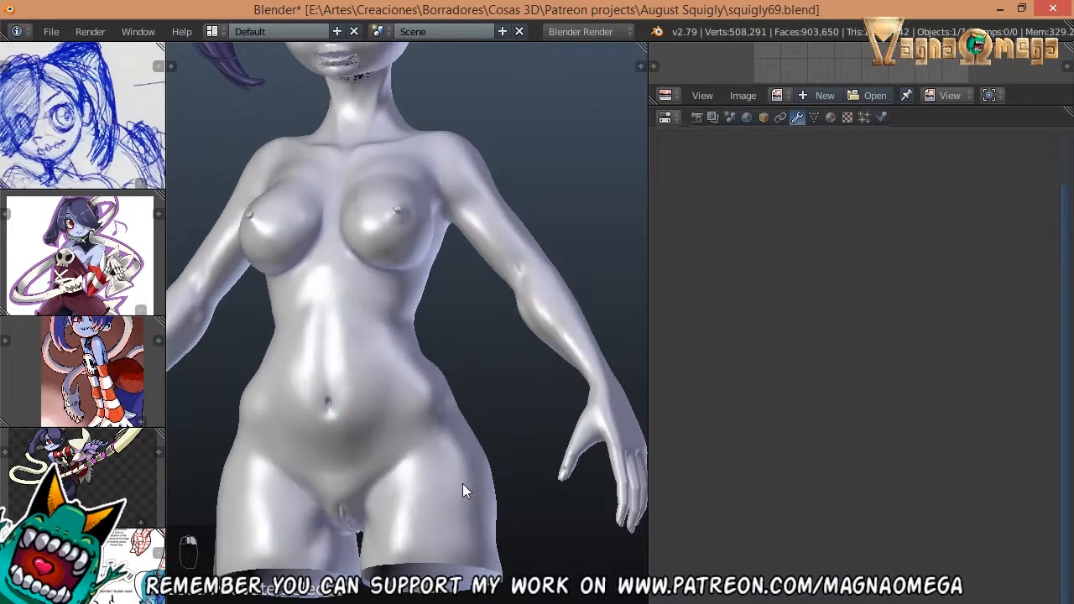
- Examine how the shrinkwrapped mesh follows the sculpt around the hips, torso, mouth and underside of the chin
{"action": "scroll", "coordinate": [462, 492], "scroll_direction": "down", "scroll_amount": 3}
{"action": "middle_click_drag", "start_coordinate": [474, 426], "coordinate": [451, 335]}
{"action": "scroll", "coordinate": [506, 435], "scroll_direction": "up", "scroll_amount": 2}
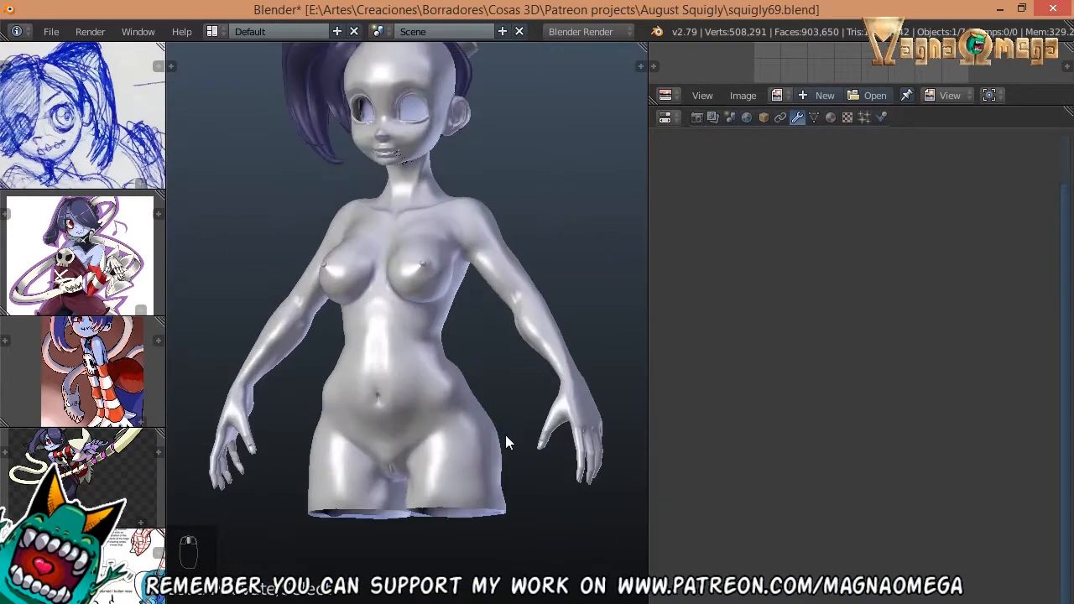
{"action": "middle_click_drag", "start_coordinate": [505, 435], "coordinate": [435, 477]}
{"action": "scroll", "coordinate": [470, 420], "scroll_direction": "up", "scroll_amount": 3}
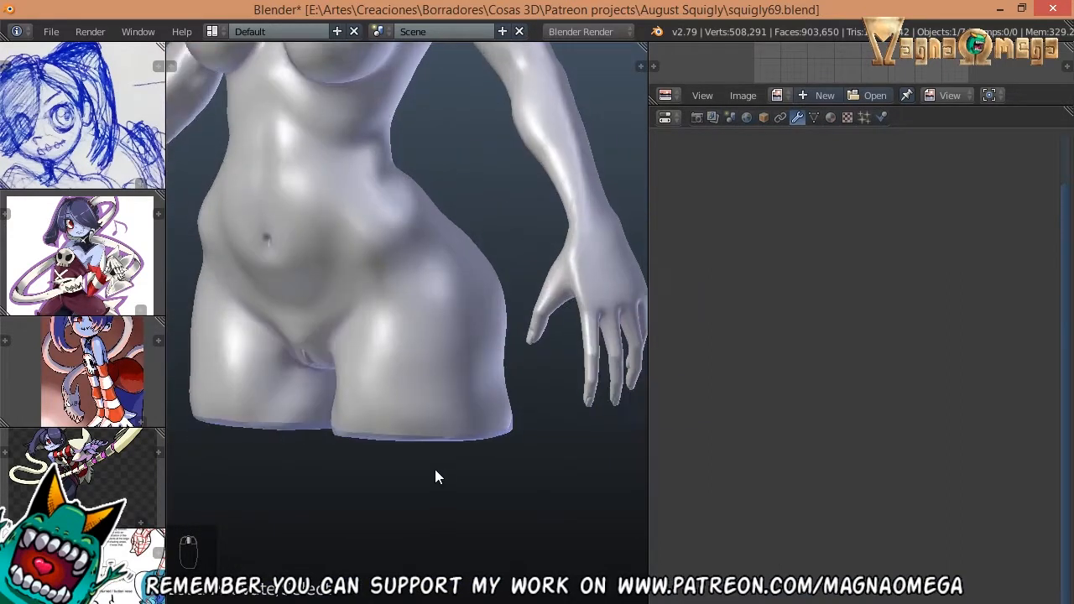
{"action": "middle_click_drag", "start_coordinate": [369, 400], "coordinate": [521, 334]}
{"action": "scroll", "coordinate": [477, 369], "scroll_direction": "down", "scroll_amount": 2}
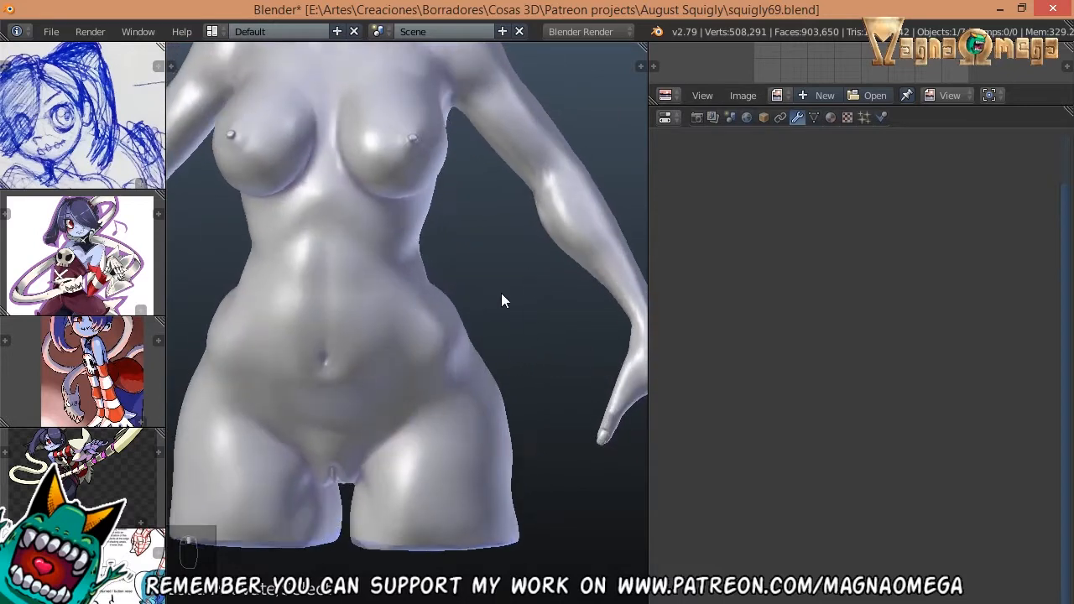
{"action": "scroll", "coordinate": [557, 401], "scroll_direction": "up", "scroll_amount": 2}
{"action": "middle_click_drag", "start_coordinate": [557, 400], "coordinate": [316, 417]}
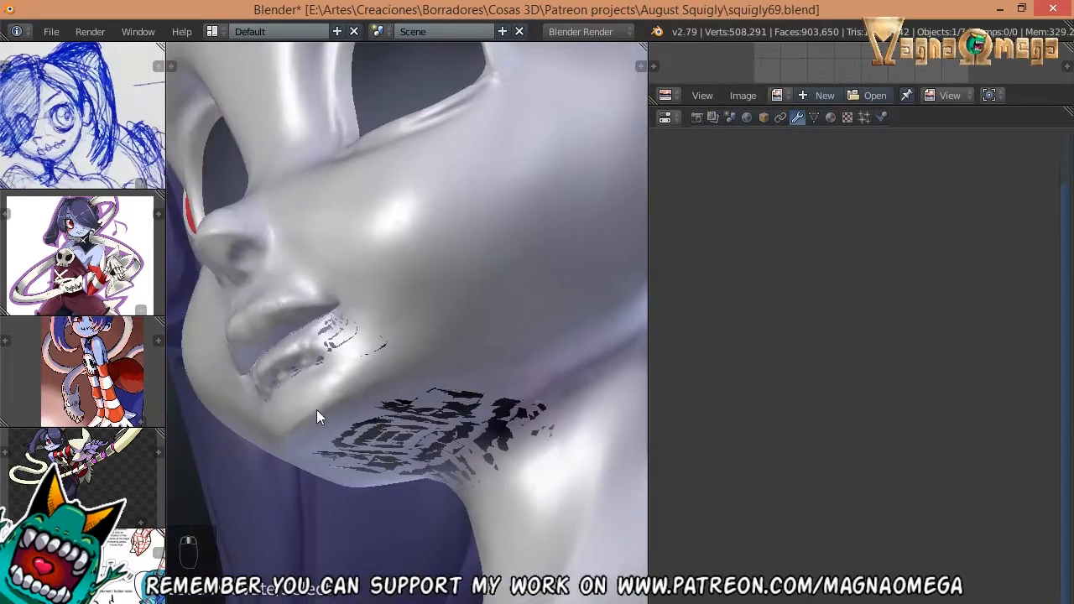
{"action": "middle_click_drag", "start_coordinate": [419, 441], "coordinate": [401, 364]}
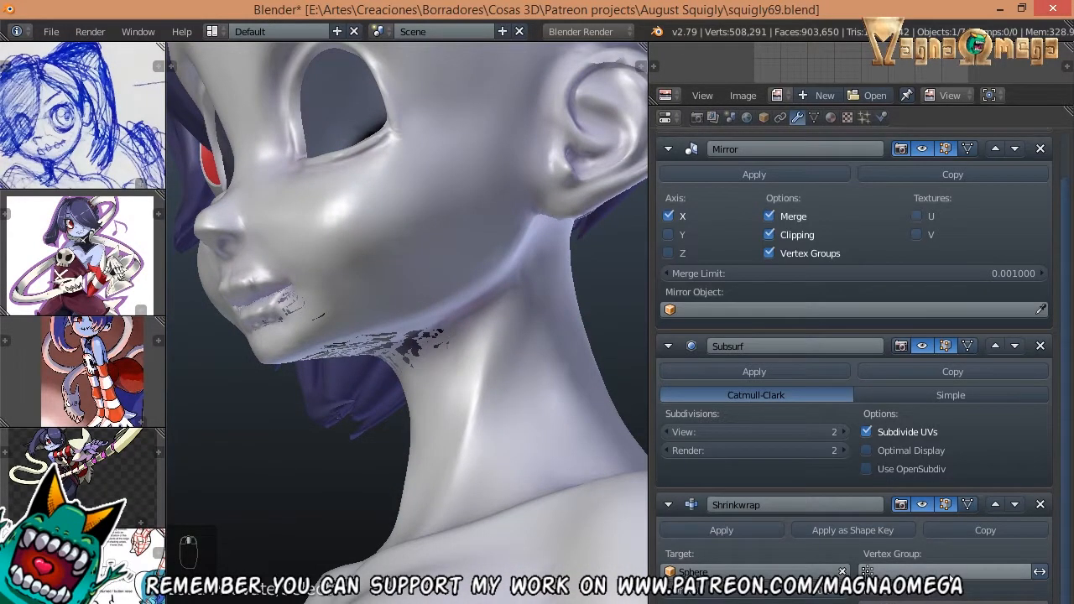
- Compare the face and upper body with the Shrinkwrap modifier's viewport display switched off and on
{"action": "left_click", "coordinate": [974, 569]}
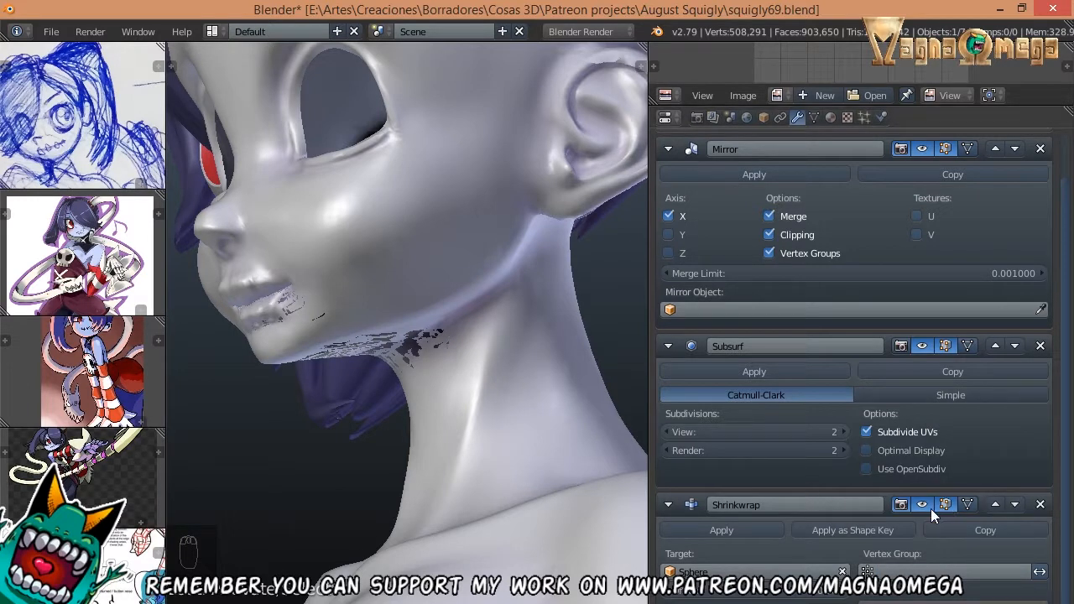
{"action": "middle_click_drag", "start_coordinate": [319, 353], "coordinate": [561, 384]}
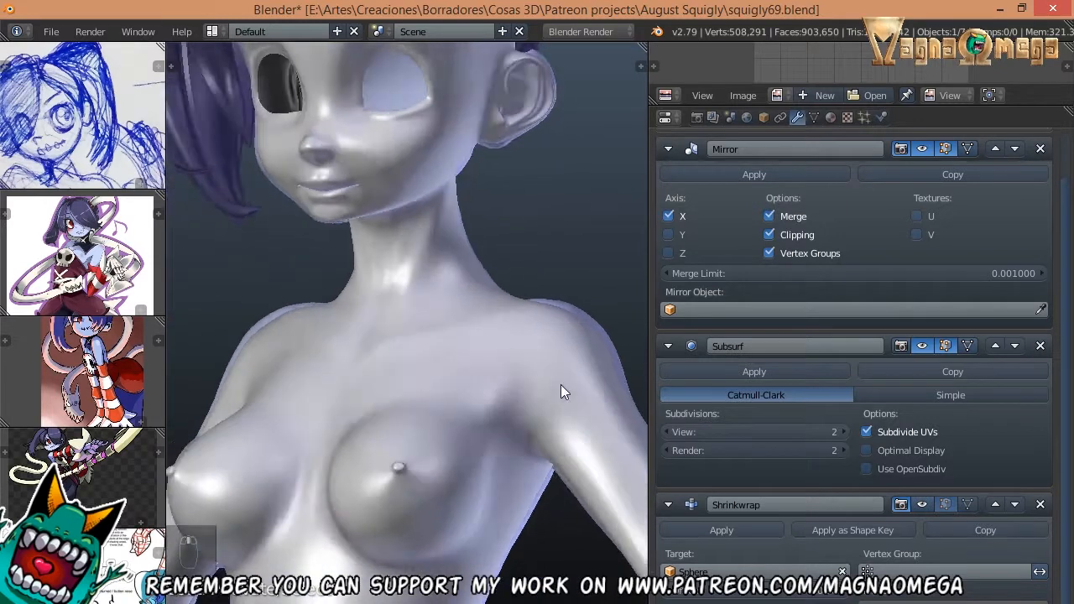
{"action": "left_click", "coordinate": [925, 507]}
{"action": "middle_click_drag", "start_coordinate": [437, 315], "coordinate": [470, 277]}
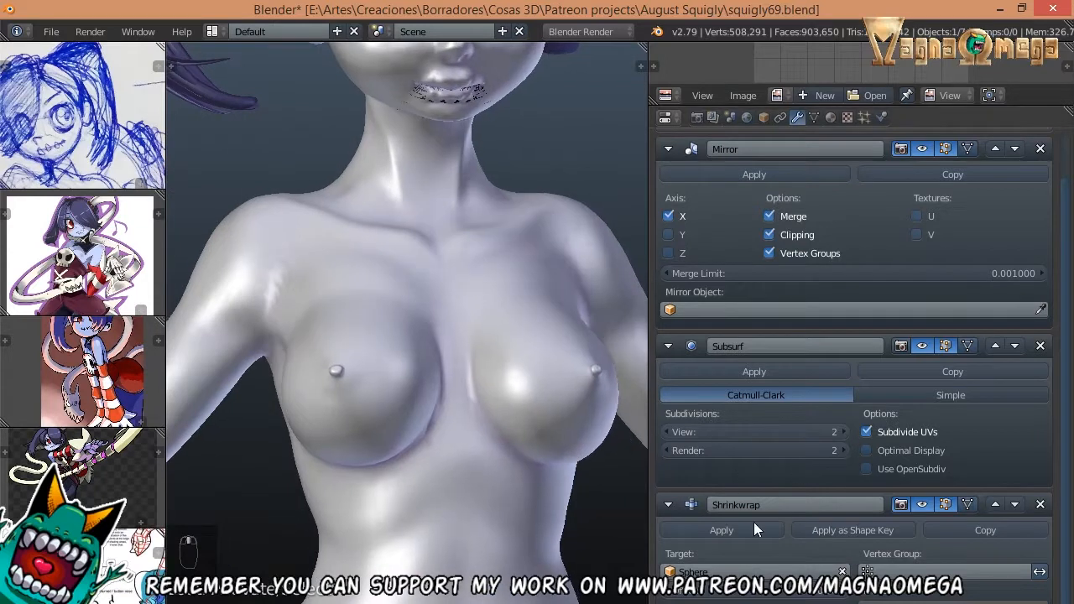
{"action": "scroll", "coordinate": [679, 389], "scroll_direction": "down", "scroll_amount": 1}
{"action": "middle_click_drag", "start_coordinate": [424, 369], "coordinate": [512, 380]}
{"action": "middle_click_drag", "start_coordinate": [475, 472], "coordinate": [415, 344]}
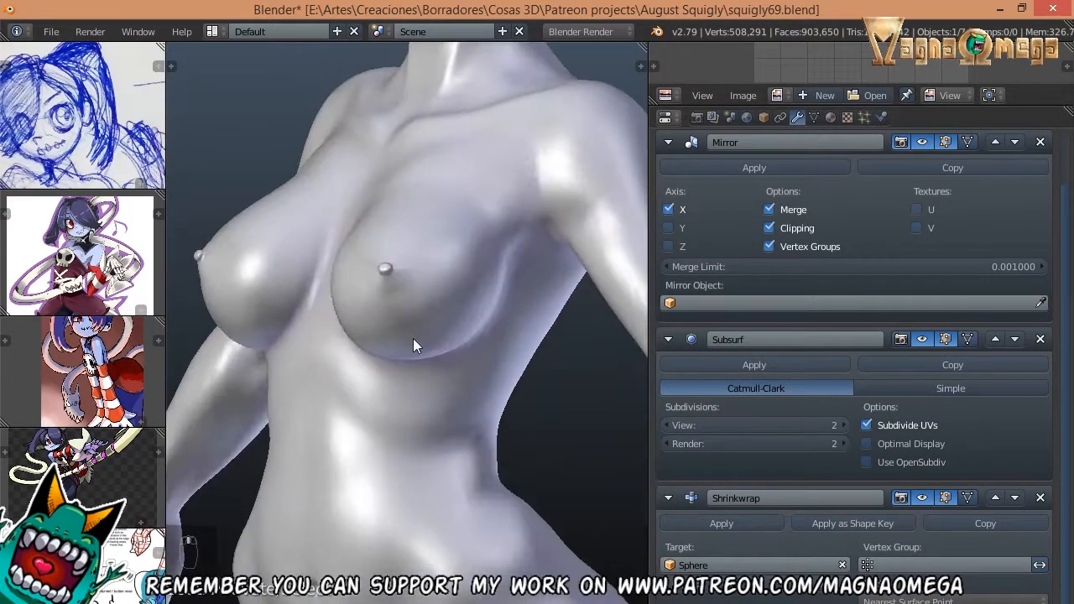
- Examine the torso, hips and open thigh ends while toggling between Edit Mode and Object Mode
{"action": "scroll", "coordinate": [456, 413], "scroll_direction": "down", "scroll_amount": 4}
{"action": "middle_click_drag", "start_coordinate": [455, 413], "coordinate": [454, 304], "text": "shift"}
{"action": "middle_click_drag", "start_coordinate": [453, 304], "coordinate": [471, 323]}
{"action": "key", "text": "Tab"}
{"action": "key", "text": "Tab"}
{"action": "key", "text": "Tab"}
{"action": "key", "text": "Tab"}
{"action": "scroll", "coordinate": [378, 262], "scroll_direction": "down", "scroll_amount": 1}
{"action": "scroll", "coordinate": [445, 361], "scroll_direction": "up", "scroll_amount": 1}
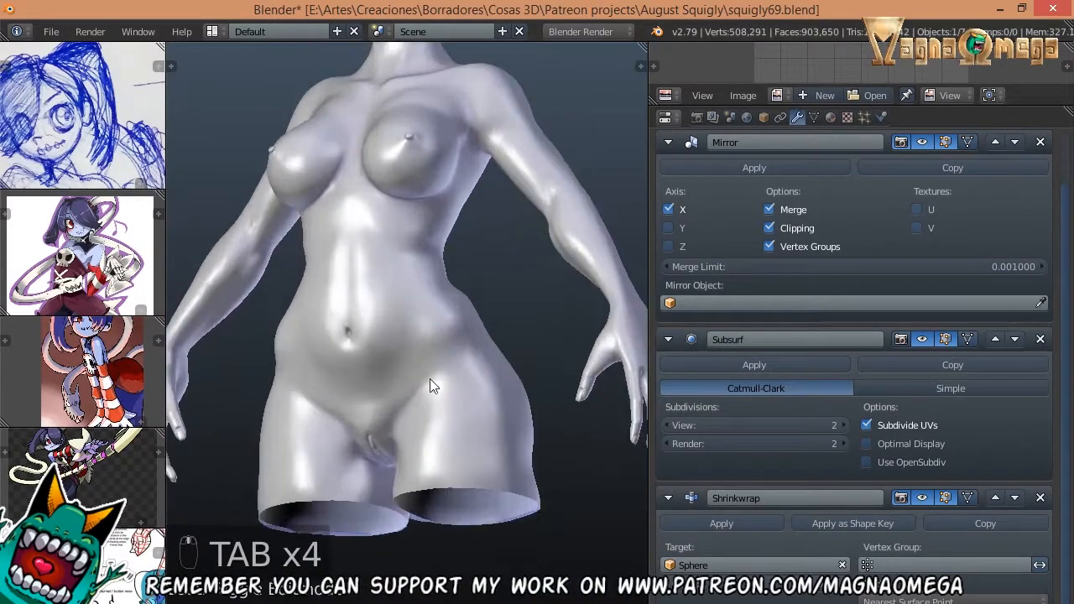
{"action": "middle_click_drag", "start_coordinate": [429, 379], "coordinate": [518, 360], "text": "shift"}
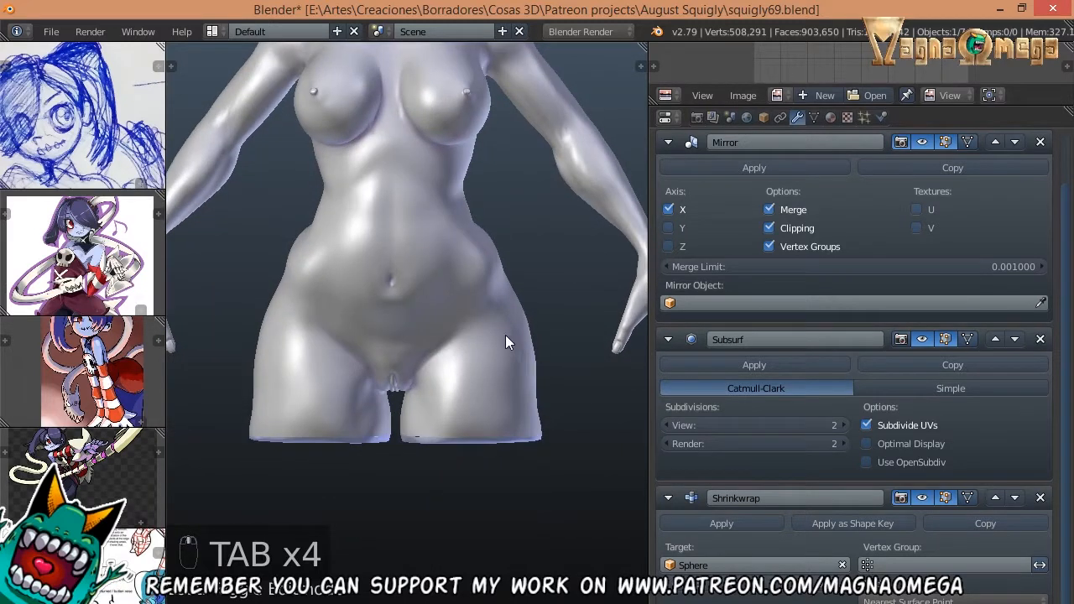
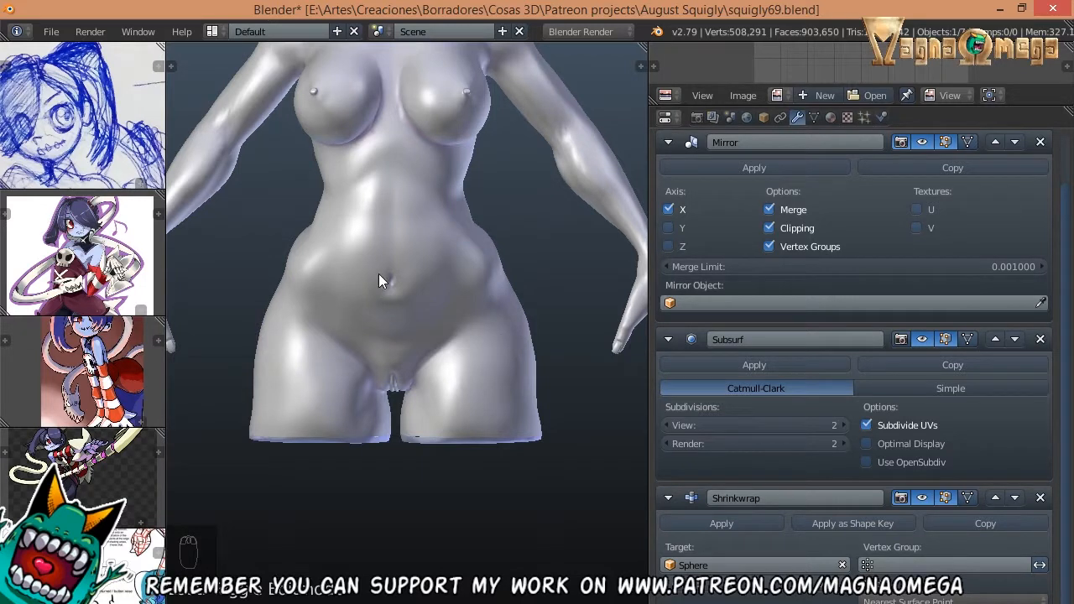
- Compare the body's side profile with the Shrinkwrap display off and on, and inspect the chest and collarbones up close
{"action": "middle_click_drag", "start_coordinate": [379, 274], "coordinate": [463, 232]}
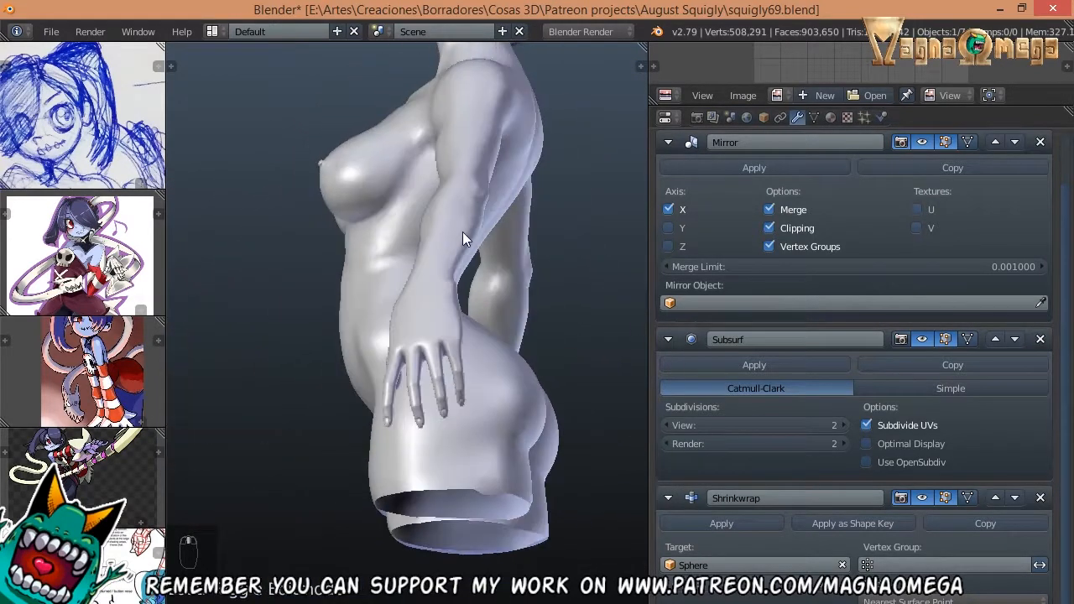
{"action": "left_click", "coordinate": [926, 499]}
{"action": "left_click", "coordinate": [925, 497]}
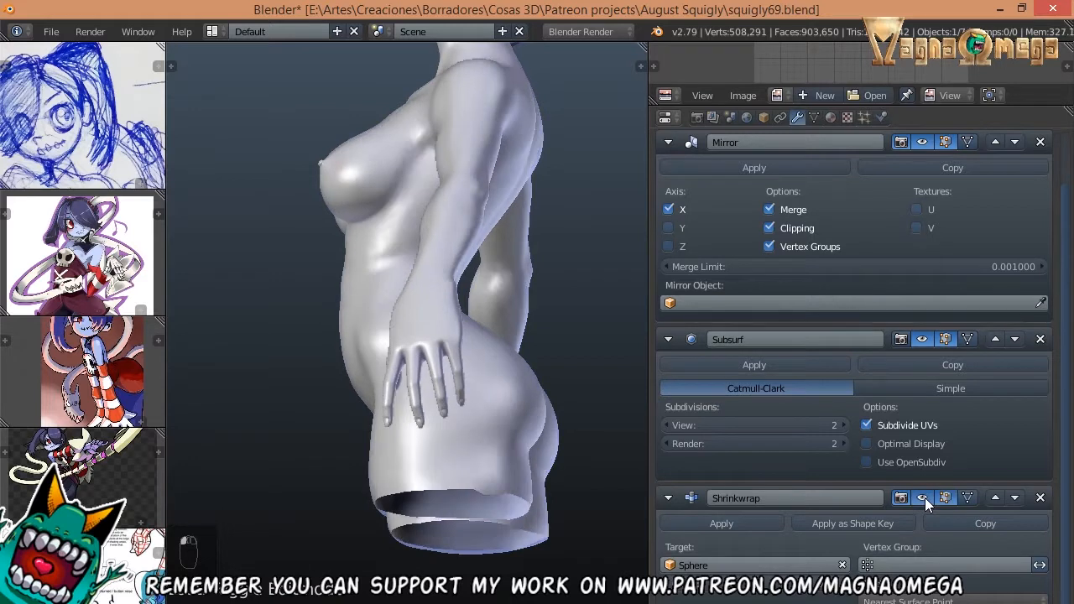
{"action": "left_click", "coordinate": [924, 498]}
{"action": "left_click", "coordinate": [924, 498]}
{"action": "middle_click_drag", "start_coordinate": [427, 169], "coordinate": [463, 167]}
{"action": "scroll", "coordinate": [390, 197], "scroll_direction": "up", "scroll_amount": 5}
{"action": "middle_click_drag", "start_coordinate": [390, 198], "coordinate": [429, 276]}
{"action": "scroll", "coordinate": [362, 243], "scroll_direction": "up", "scroll_amount": 5}
{"action": "scroll", "coordinate": [449, 257], "scroll_direction": "down", "scroll_amount": 4}
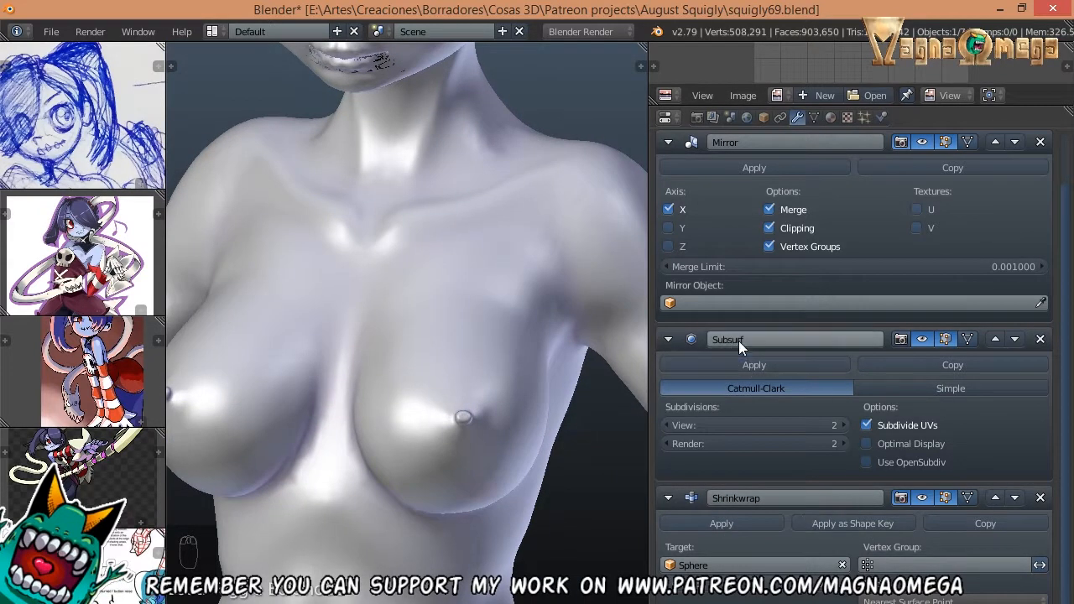
- Check the shrinkwrapped body with the Subsurf view subdivisions lowered to 0, and set them back to 2
{"action": "left_click", "coordinate": [669, 427]}
{"action": "left_click", "coordinate": [669, 426]}
{"action": "scroll", "coordinate": [320, 412], "scroll_direction": "down", "scroll_amount": 6}
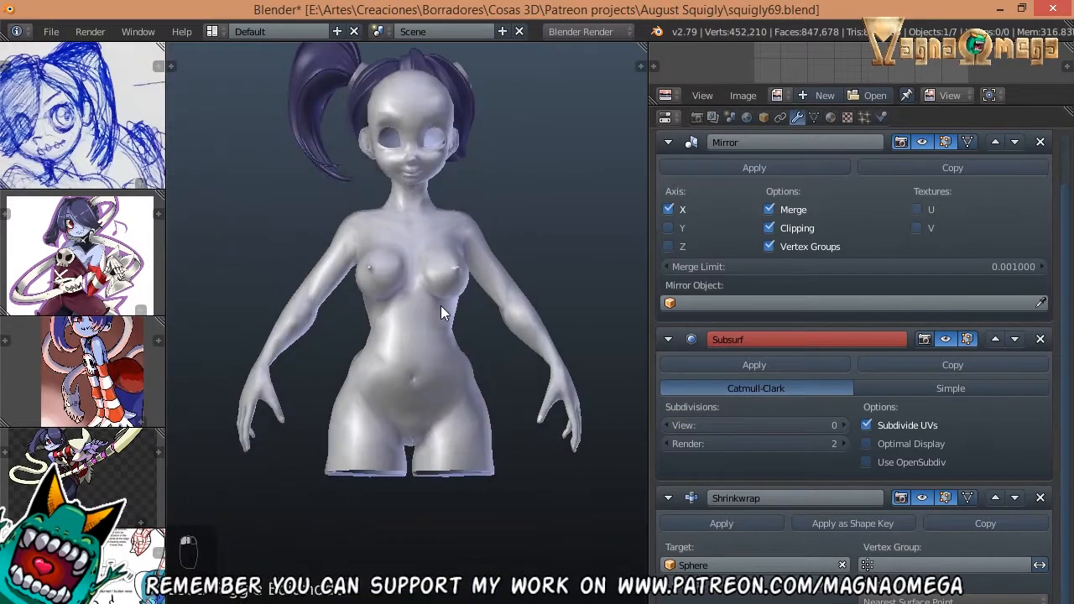
{"action": "scroll", "coordinate": [525, 383], "scroll_direction": "up", "scroll_amount": 5}
{"action": "mouse_move", "coordinate": [525, 383]}
{"action": "middle_mouse_down"}
{"action": "mouse_move", "coordinate": [400, 374]}
{"action": "mouse_move", "coordinate": [522, 371]}
{"action": "mouse_move", "coordinate": [541, 359]}
{"action": "mouse_move", "coordinate": [500, 355]}
{"action": "mouse_move", "coordinate": [484, 366]}
{"action": "mouse_move", "coordinate": [337, 212]}
{"action": "mouse_move", "coordinate": [433, 307]}
{"action": "mouse_move", "coordinate": [379, 223]}
{"action": "mouse_move", "coordinate": [306, 233]}
{"action": "mouse_move", "coordinate": [366, 242]}
{"action": "mouse_move", "coordinate": [432, 344]}
{"action": "mouse_move", "coordinate": [432, 326]}
{"action": "mouse_move", "coordinate": [537, 336]}
{"action": "mouse_move", "coordinate": [455, 298]}
{"action": "mouse_move", "coordinate": [422, 305]}
{"action": "mouse_move", "coordinate": [408, 355]}
{"action": "mouse_move", "coordinate": [346, 204]}
{"action": "middle_mouse_up"}
{"action": "left_click", "coordinate": [844, 426]}
{"action": "left_click", "coordinate": [844, 426]}
- Examine the subdivided mesh of the torso and hand in wireframe shading, and return to solid shading
{"action": "key", "text": "z"}
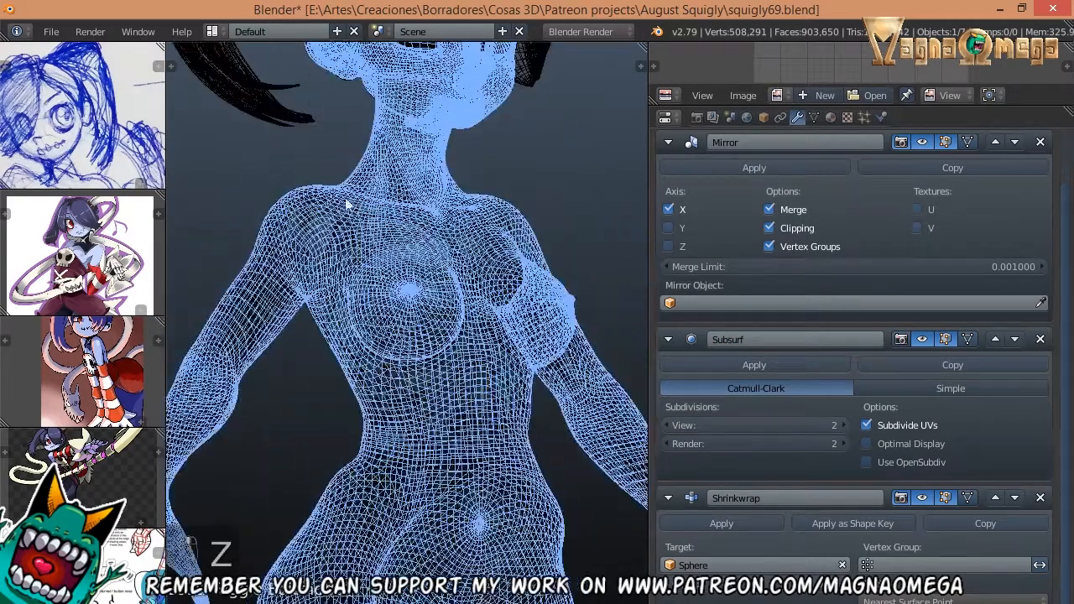
{"action": "middle_click_drag", "start_coordinate": [447, 267], "coordinate": [452, 228]}
{"action": "middle_click_drag", "start_coordinate": [307, 260], "coordinate": [368, 269]}
{"action": "scroll", "coordinate": [368, 271], "scroll_direction": "up", "scroll_amount": 3}
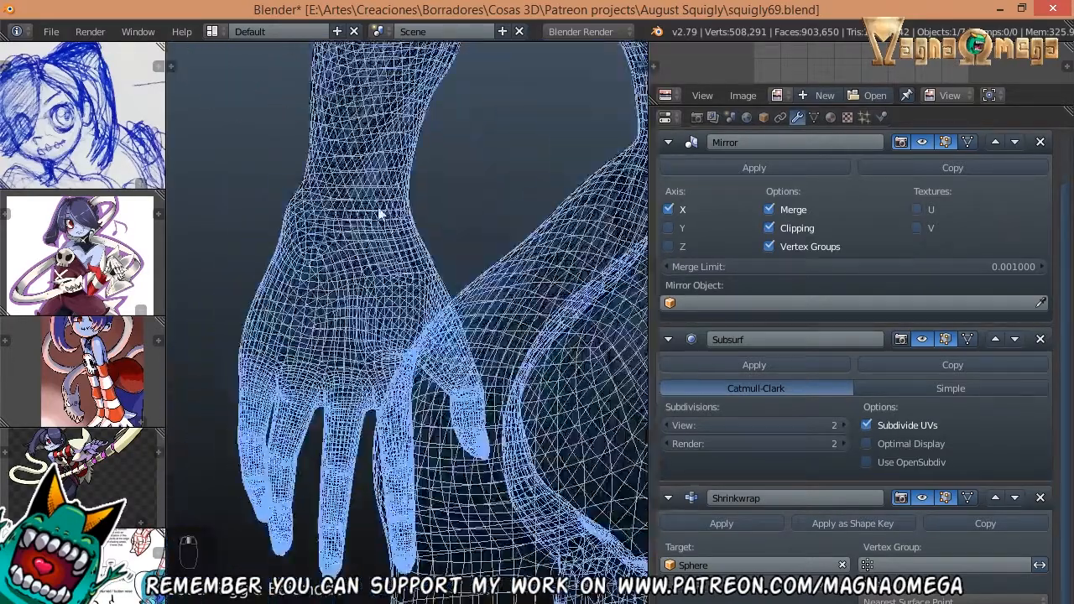
{"action": "mouse_move", "coordinate": [455, 318]}
{"action": "middle_mouse_down"}
{"action": "mouse_move", "coordinate": [389, 274]}
{"action": "mouse_move", "coordinate": [352, 284]}
{"action": "mouse_move", "coordinate": [283, 220]}
{"action": "mouse_move", "coordinate": [420, 261]}
{"action": "middle_mouse_up"}
{"action": "key", "text": "z"}
- Check the body at 1 Subsurf view subdivision in solid and wireframe shading, and raise the level to 2
{"action": "left_click", "coordinate": [671, 426]}
{"action": "scroll", "coordinate": [381, 328], "scroll_direction": "down", "scroll_amount": 4}
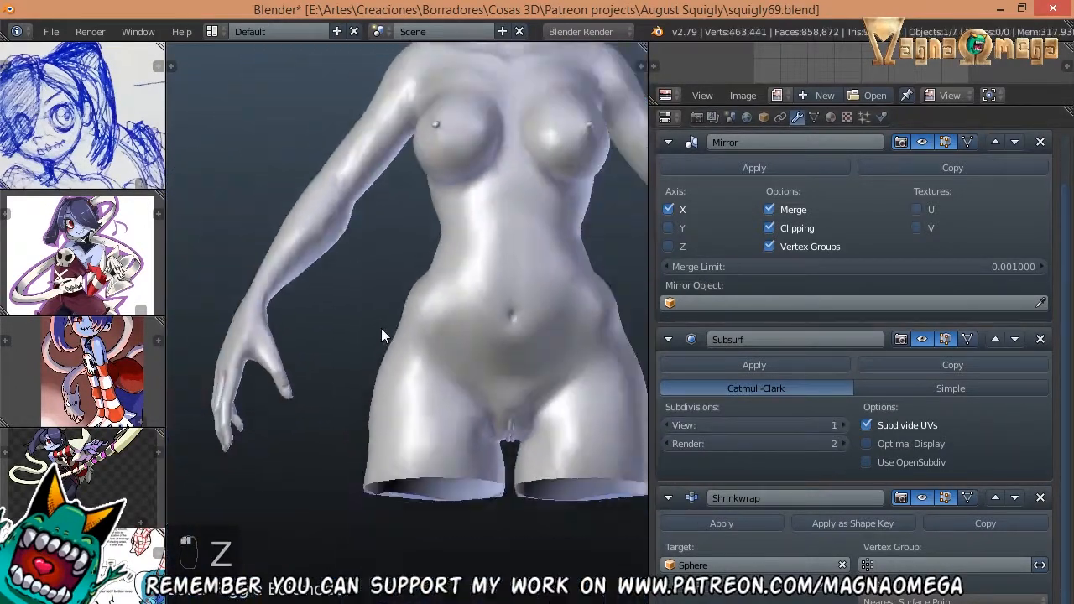
{"action": "mouse_move", "coordinate": [381, 328]}
{"action": "middle_mouse_down"}
{"action": "mouse_move", "coordinate": [477, 304]}
{"action": "mouse_move", "coordinate": [359, 325]}
{"action": "mouse_move", "coordinate": [472, 321]}
{"action": "mouse_move", "coordinate": [369, 319]}
{"action": "mouse_move", "coordinate": [470, 319]}
{"action": "mouse_move", "coordinate": [280, 221]}
{"action": "mouse_move", "coordinate": [403, 278]}
{"action": "mouse_move", "coordinate": [376, 267]}
{"action": "mouse_move", "coordinate": [513, 287]}
{"action": "mouse_move", "coordinate": [378, 263]}
{"action": "mouse_move", "coordinate": [521, 311]}
{"action": "mouse_move", "coordinate": [434, 243]}
{"action": "mouse_move", "coordinate": [399, 249]}
{"action": "mouse_move", "coordinate": [622, 336]}
{"action": "middle_mouse_up"}
{"action": "key", "text": "z"}
{"action": "scroll", "coordinate": [471, 320], "scroll_direction": "up", "scroll_amount": 3}
{"action": "left_click", "coordinate": [845, 426]}
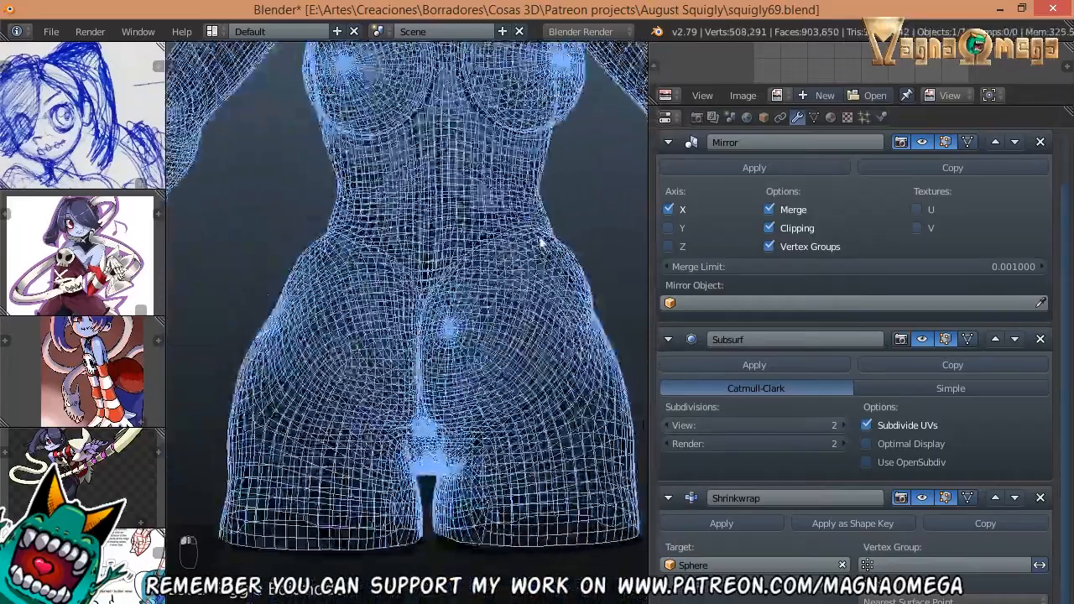
- Set the Subsurf view subdivisions to 0 and compare the unsubdivided body in wireframe and solid shading
{"action": "left_click", "coordinate": [670, 425]}
{"action": "left_click", "coordinate": [671, 426]}
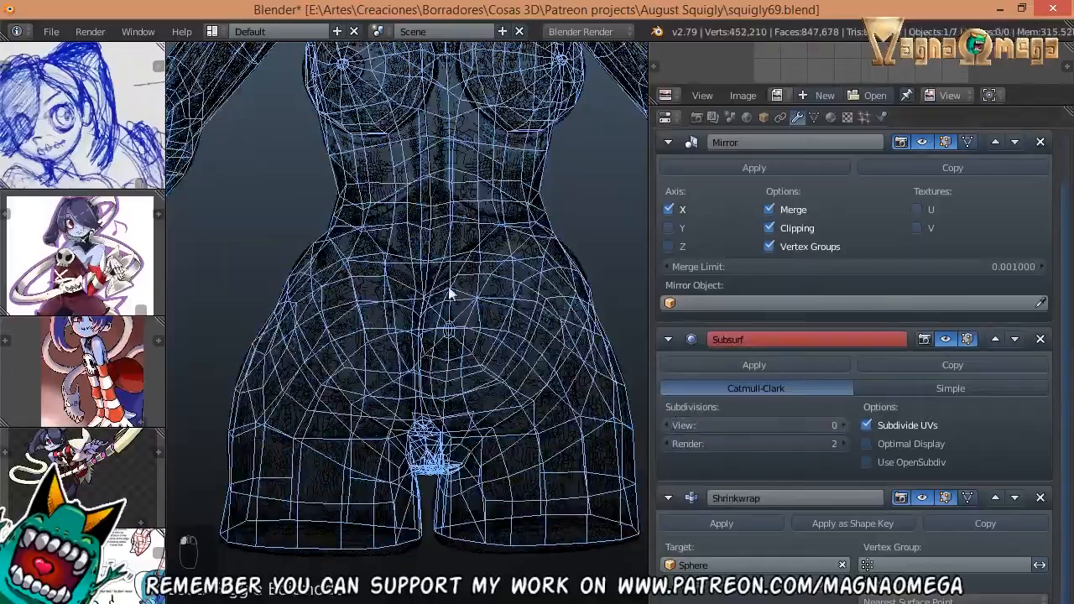
{"action": "mouse_move", "coordinate": [449, 292]}
{"action": "middle_mouse_down"}
{"action": "mouse_move", "coordinate": [391, 232]}
{"action": "mouse_move", "coordinate": [368, 262]}
{"action": "mouse_move", "coordinate": [360, 257]}
{"action": "middle_mouse_up"}
{"action": "key", "text": "z"}
{"action": "key", "text": "z"}
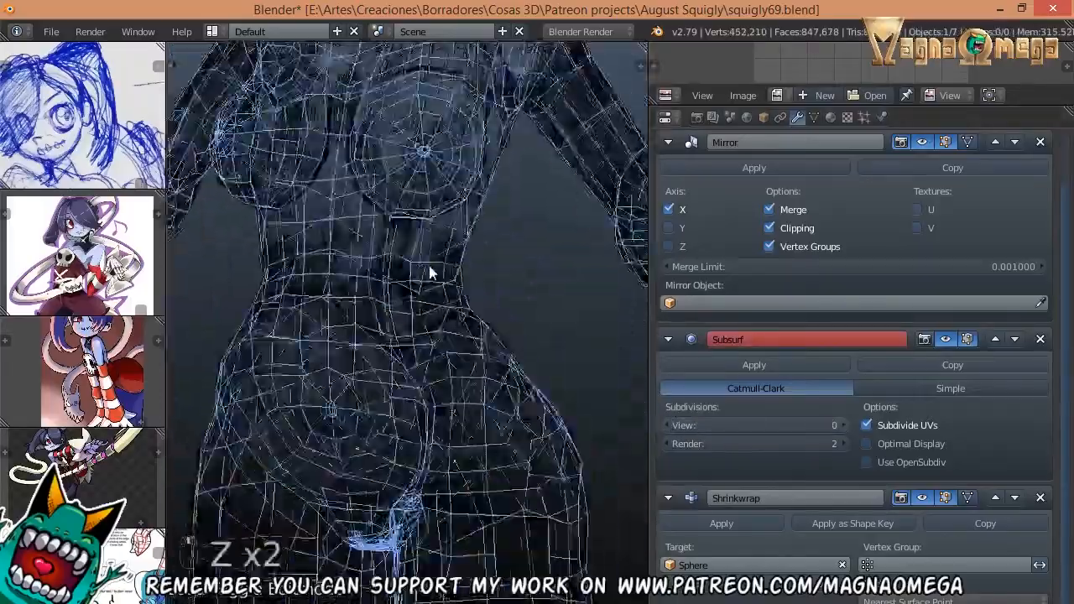
{"action": "mouse_move", "coordinate": [429, 272]}
{"action": "middle_mouse_down"}
{"action": "mouse_move", "coordinate": [353, 264]}
{"action": "mouse_move", "coordinate": [493, 404]}
{"action": "mouse_move", "coordinate": [491, 263]}
{"action": "mouse_move", "coordinate": [350, 271]}
{"action": "mouse_move", "coordinate": [461, 267]}
{"action": "mouse_move", "coordinate": [482, 245]}
{"action": "mouse_move", "coordinate": [463, 282]}
{"action": "mouse_move", "coordinate": [487, 289]}
{"action": "middle_mouse_up"}
{"action": "key", "text": "z"}
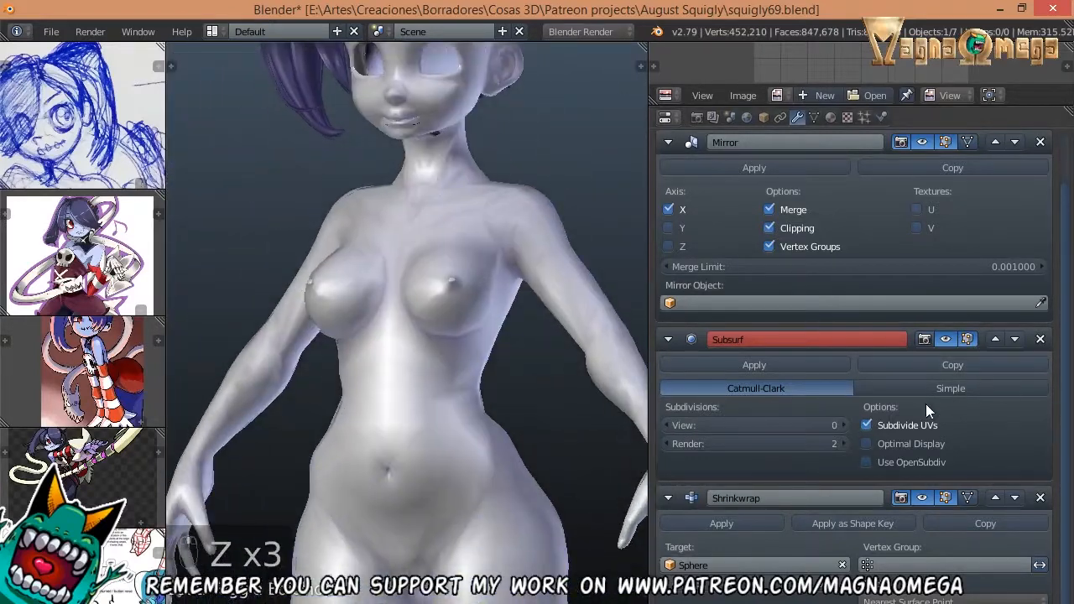
- Set the Subsurf view subdivisions to 1 and check the body's shape from the back and front
{"action": "left_click", "coordinate": [845, 425]}
{"action": "middle_click_drag", "start_coordinate": [449, 341], "coordinate": [422, 193]}
{"action": "scroll", "coordinate": [783, 285], "scroll_direction": "up", "scroll_amount": 2}
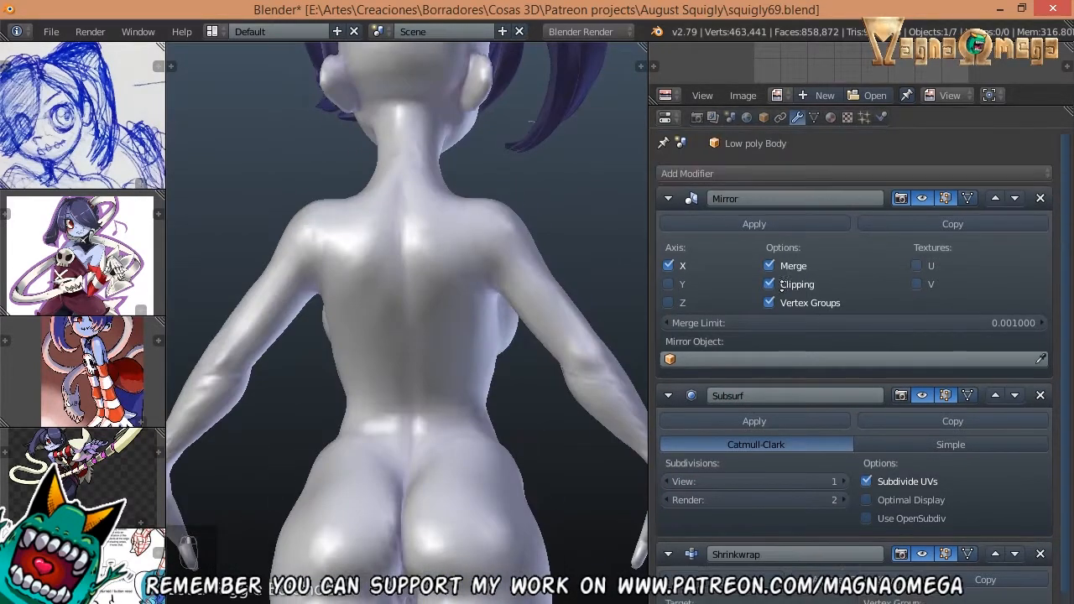
{"action": "middle_click_drag", "start_coordinate": [519, 164], "coordinate": [491, 299]}
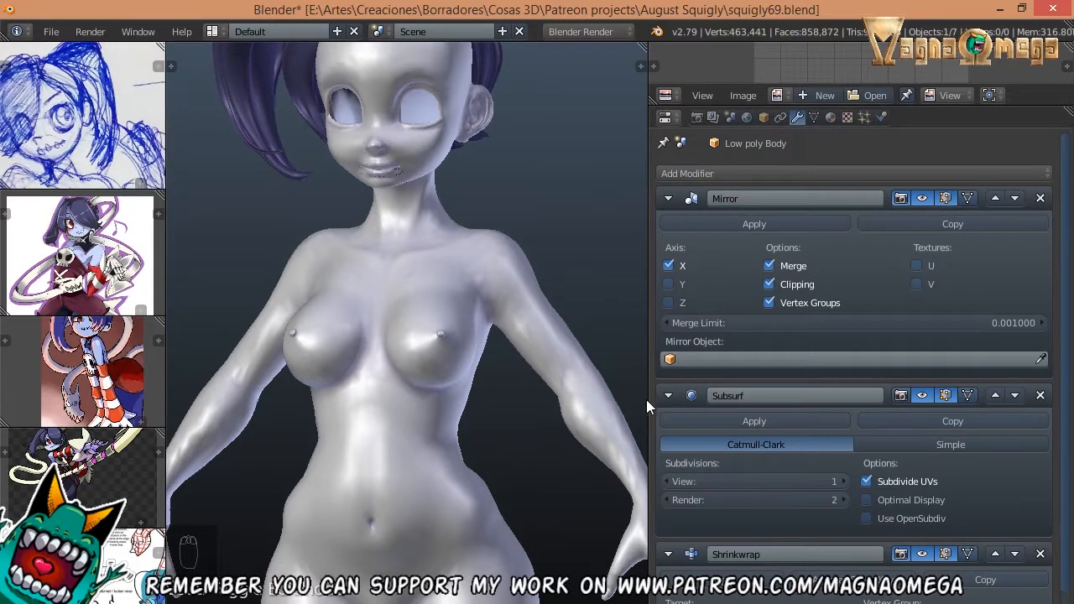
{"action": "scroll", "coordinate": [659, 400], "scroll_direction": "down", "scroll_amount": 2}
{"action": "middle_click_drag", "start_coordinate": [458, 302], "coordinate": [503, 307]}
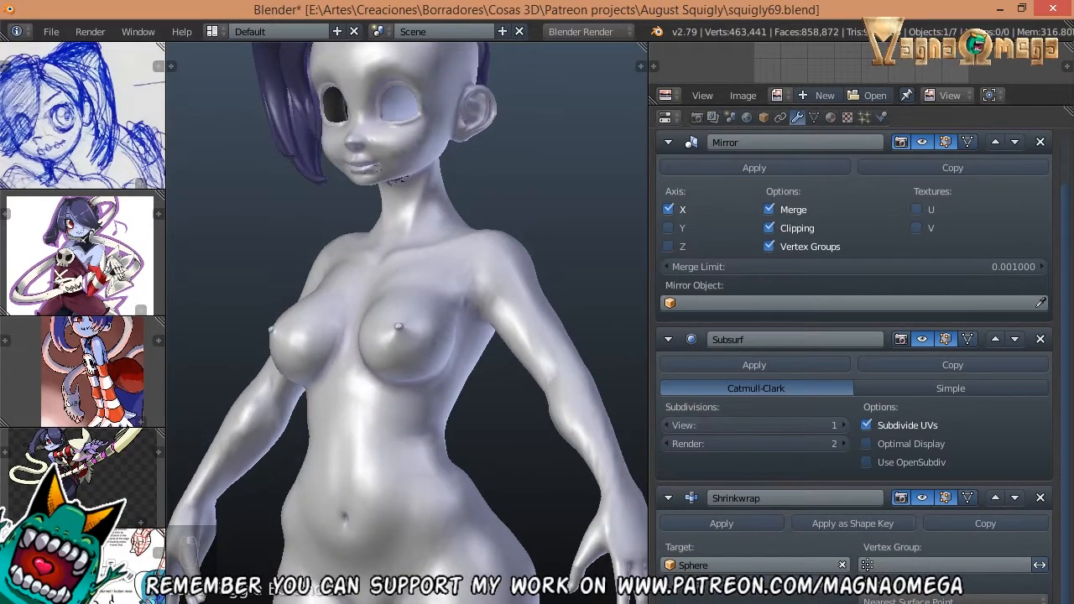
{"action": "middle_click_drag", "start_coordinate": [520, 428], "coordinate": [550, 434]}
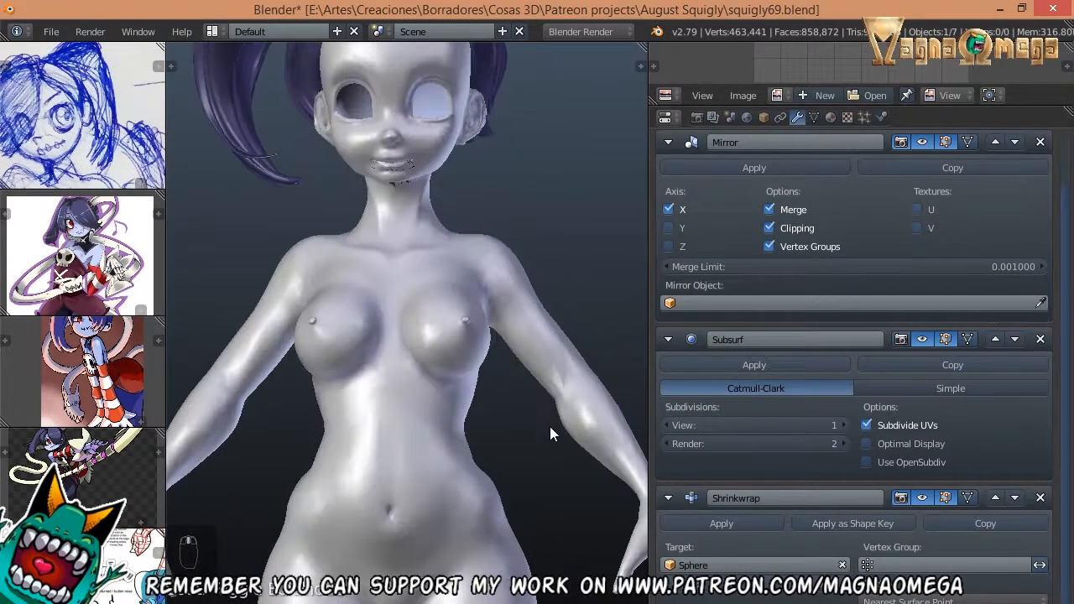
- Compare the body with the Shrinkwrap display off and on, and inspect the lips and underside of the chin
{"action": "left_click", "coordinate": [924, 498]}
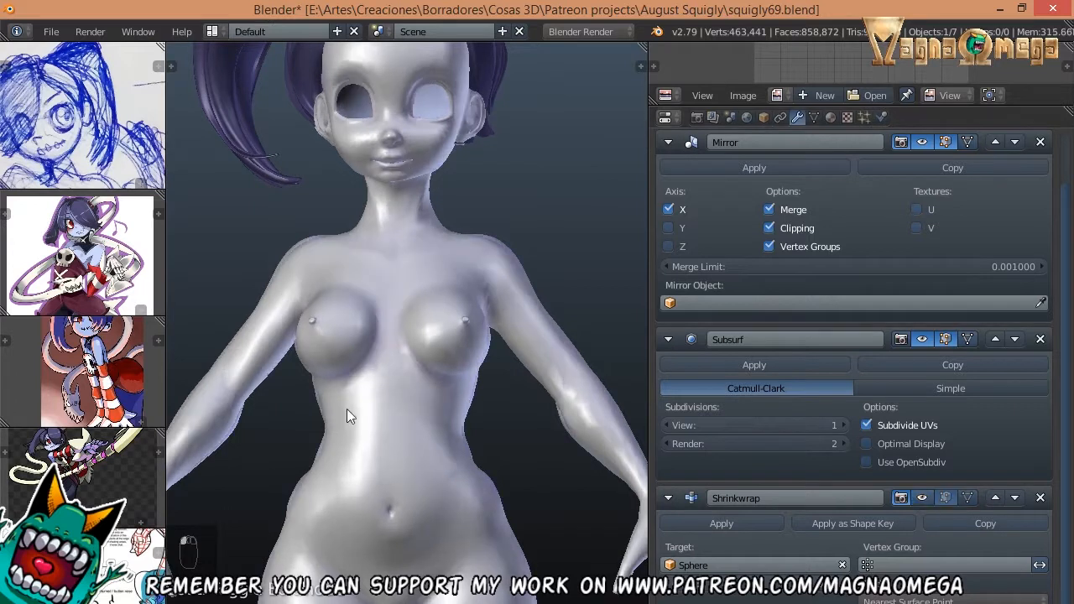
{"action": "middle_click_drag", "start_coordinate": [347, 409], "coordinate": [427, 319]}
{"action": "left_click", "coordinate": [923, 498]}
{"action": "middle_click_drag", "start_coordinate": [436, 126], "coordinate": [418, 319], "text": "shift"}
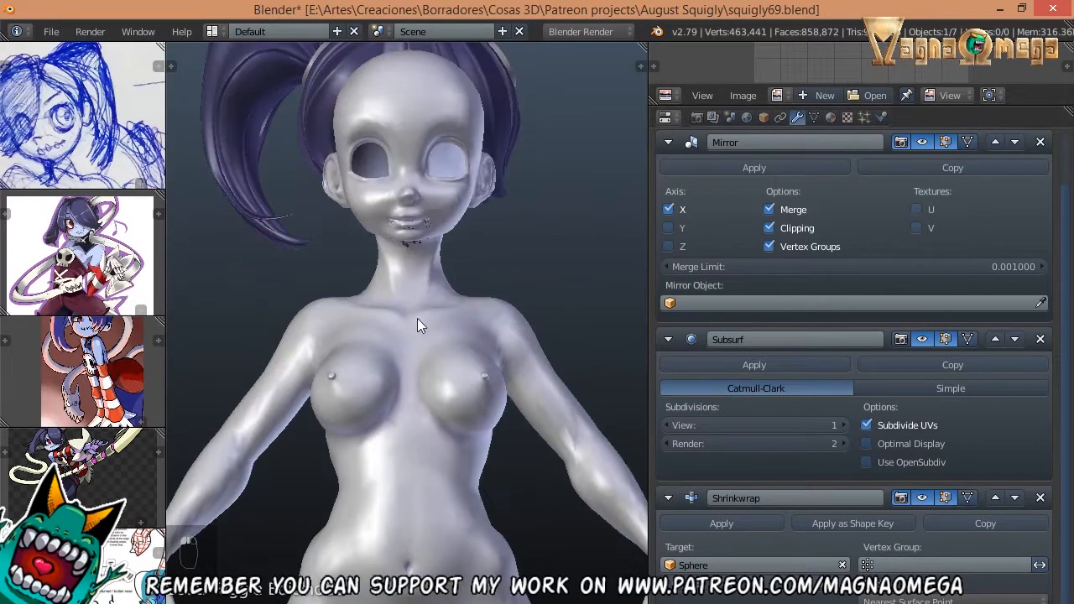
{"action": "scroll", "coordinate": [405, 250], "scroll_direction": "up", "scroll_amount": 5}
{"action": "scroll", "coordinate": [402, 315], "scroll_direction": "up", "scroll_amount": 3}
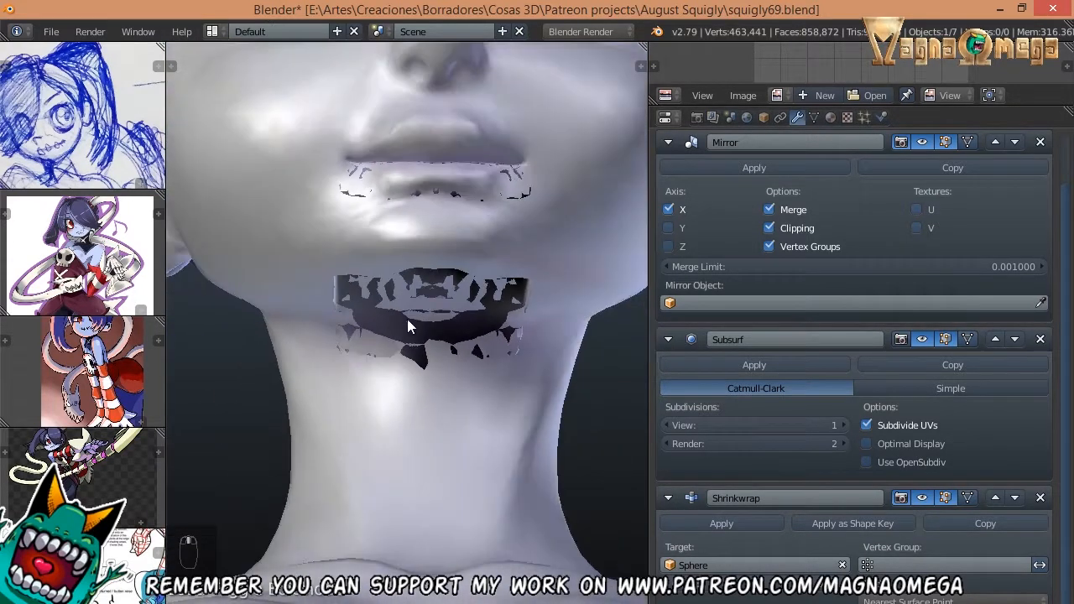
- Inspect the shrinkwrapped body for artifacts under the chin and lips and around the crotch
{"action": "middle_click_drag", "start_coordinate": [444, 337], "coordinate": [466, 360]}
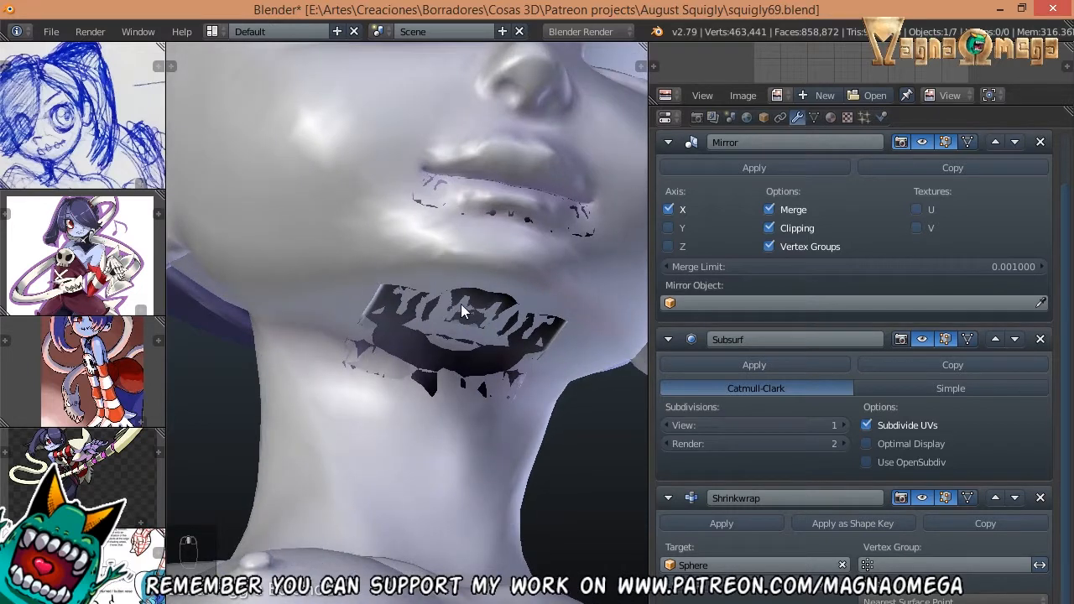
{"action": "scroll", "coordinate": [461, 304], "scroll_direction": "down", "scroll_amount": 4}
{"action": "scroll", "coordinate": [498, 258], "scroll_direction": "down", "scroll_amount": 3}
{"action": "middle_click_drag", "start_coordinate": [480, 506], "coordinate": [359, 288], "text": "shift"}
{"action": "scroll", "coordinate": [298, 187], "scroll_direction": "up", "scroll_amount": 3}
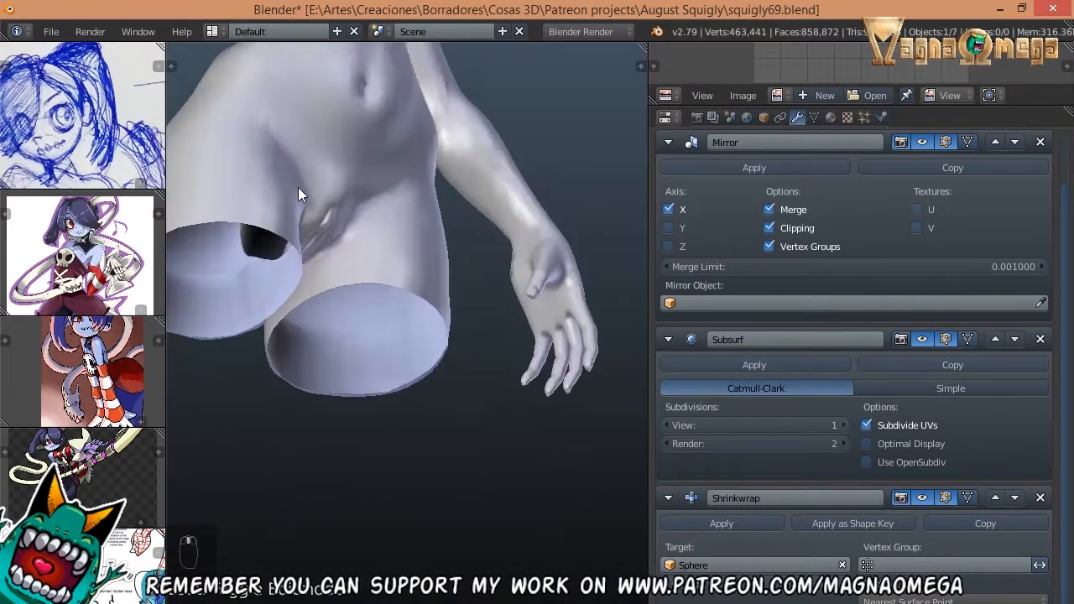
{"action": "scroll", "coordinate": [395, 202], "scroll_direction": "up", "scroll_amount": 3}
{"action": "scroll", "coordinate": [294, 221], "scroll_direction": "up", "scroll_amount": 3}
{"action": "scroll", "coordinate": [314, 319], "scroll_direction": "up", "scroll_amount": 3}
{"action": "scroll", "coordinate": [369, 319], "scroll_direction": "up", "scroll_amount": 2}
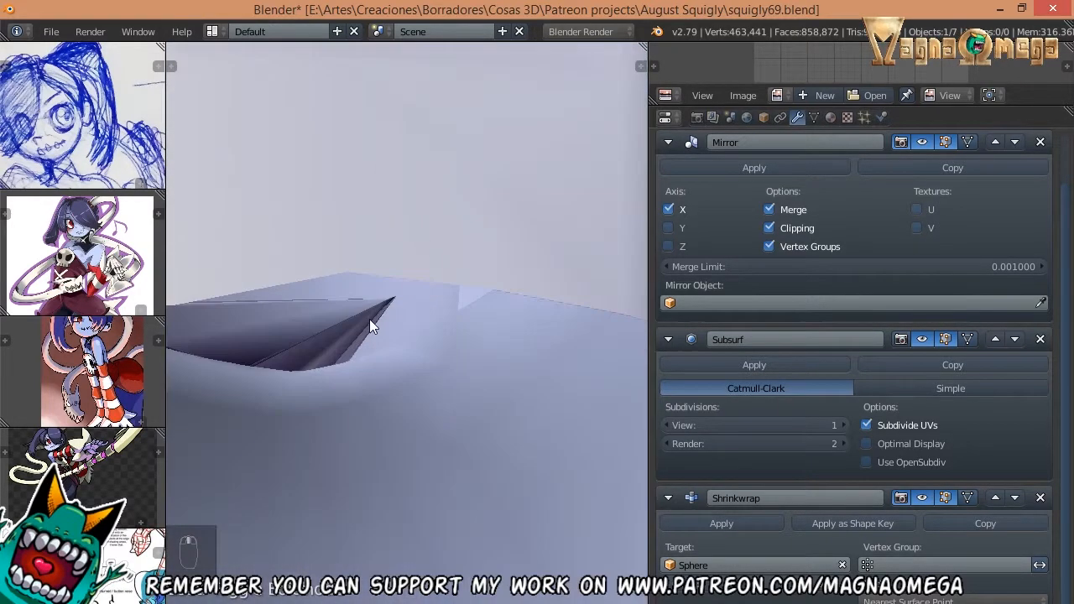
{"action": "middle_click_drag", "start_coordinate": [370, 319], "coordinate": [410, 338]}
{"action": "key", "text": "KP_5"}
{"action": "key", "text": "KP_Decimal"}
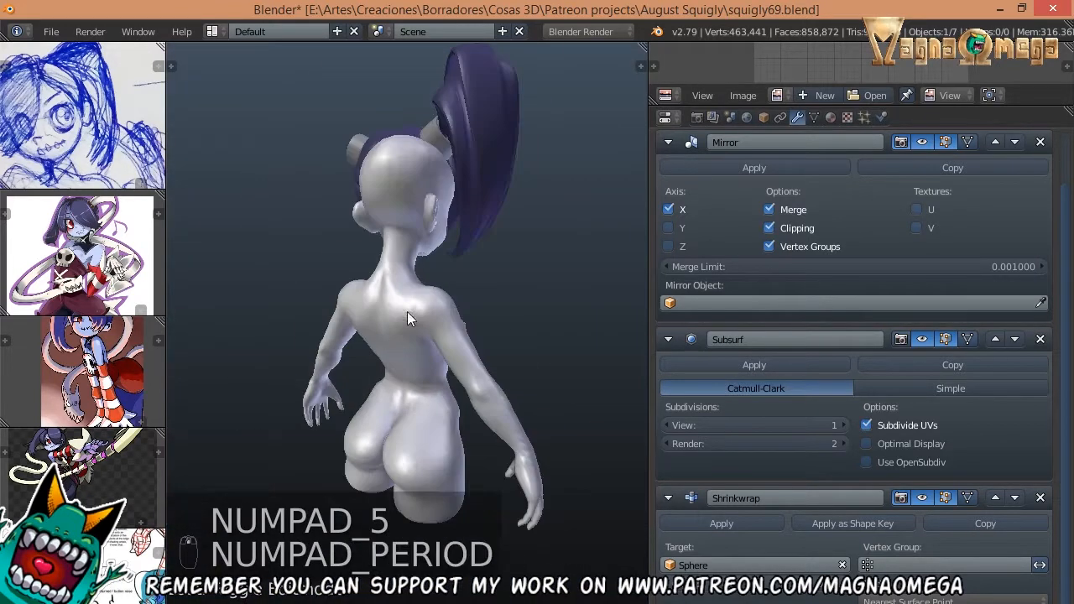
{"action": "scroll", "coordinate": [407, 317], "scroll_direction": "up", "scroll_amount": 2}
{"action": "scroll", "coordinate": [432, 209], "scroll_direction": "up", "scroll_amount": 3}
{"action": "scroll", "coordinate": [405, 168], "scroll_direction": "up", "scroll_amount": 3}
{"action": "scroll", "coordinate": [436, 273], "scroll_direction": "up", "scroll_amount": 2}
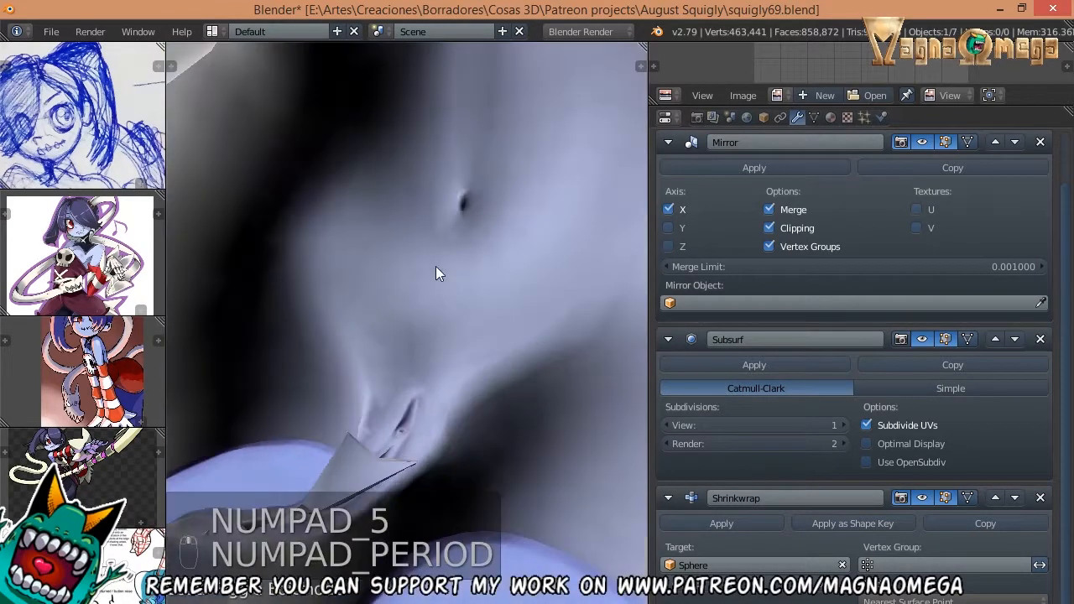
{"action": "middle_click_drag", "start_coordinate": [436, 273], "coordinate": [421, 335]}
{"action": "scroll", "coordinate": [346, 244], "scroll_direction": "down", "scroll_amount": 5}
- Enter mesh editing on the isolated body with Mirror, Subsurf and Shrinkwrap display off, and use face selection
{"action": "key", "text": "Tab"}
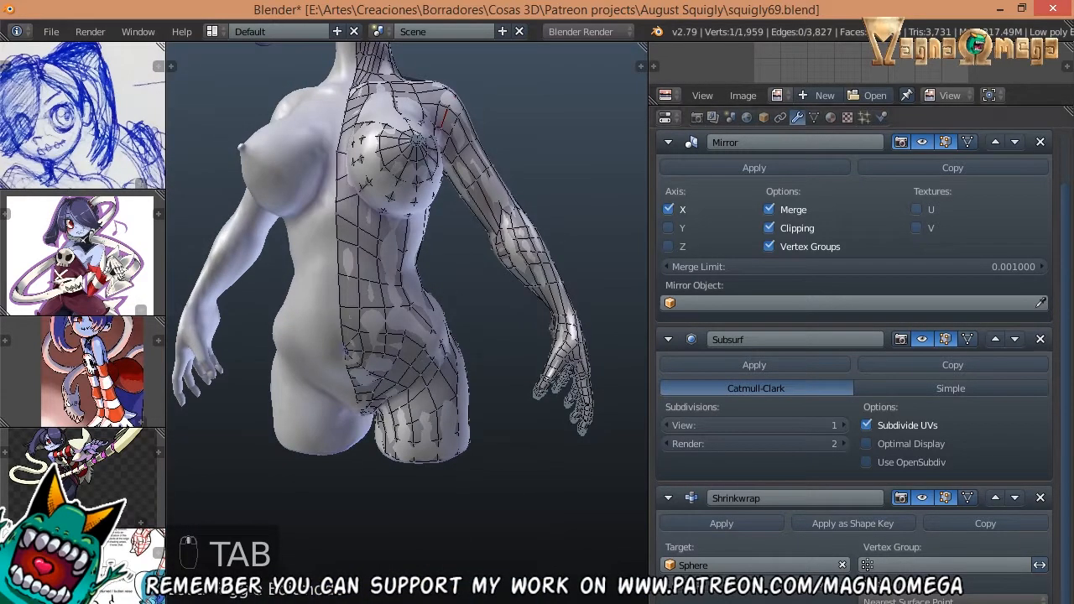
{"action": "left_click", "coordinate": [923, 499]}
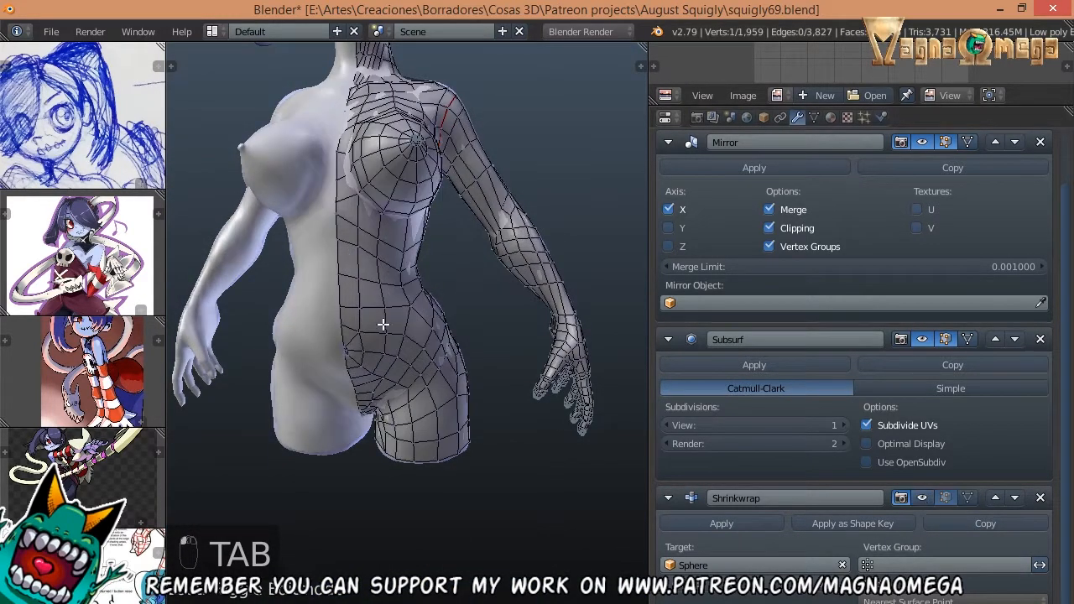
{"action": "middle_click_drag", "start_coordinate": [383, 319], "coordinate": [393, 352]}
{"action": "key", "text": "KP_Divide"}
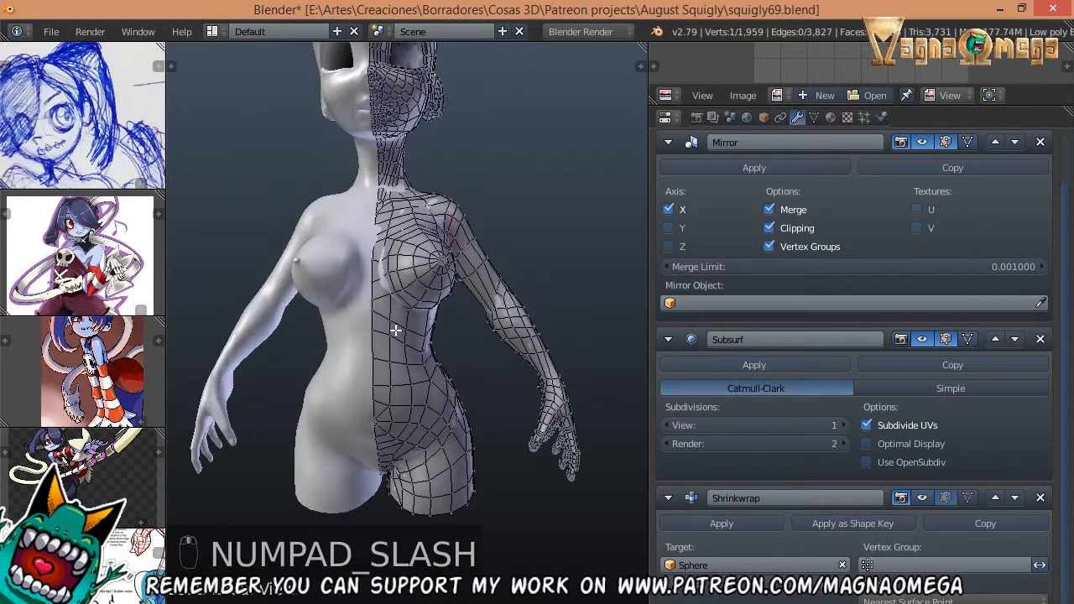
{"action": "left_click", "coordinate": [946, 142]}
{"action": "scroll", "coordinate": [384, 257], "scroll_direction": "up", "scroll_amount": 10}
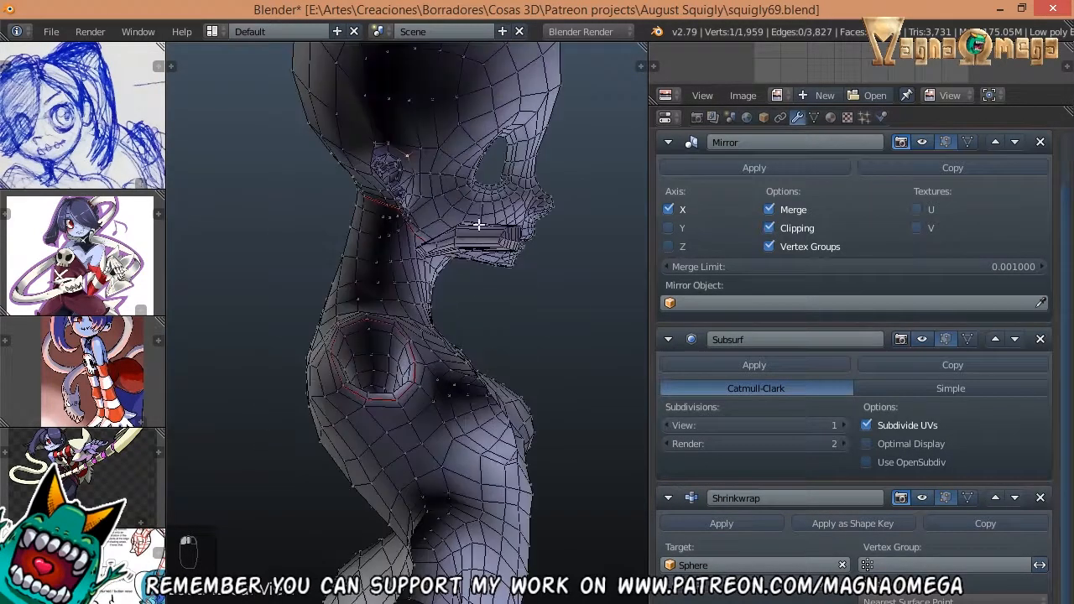
{"action": "key", "text": "ctrl+Tab"}
{"action": "left_click", "coordinate": [442, 333]}
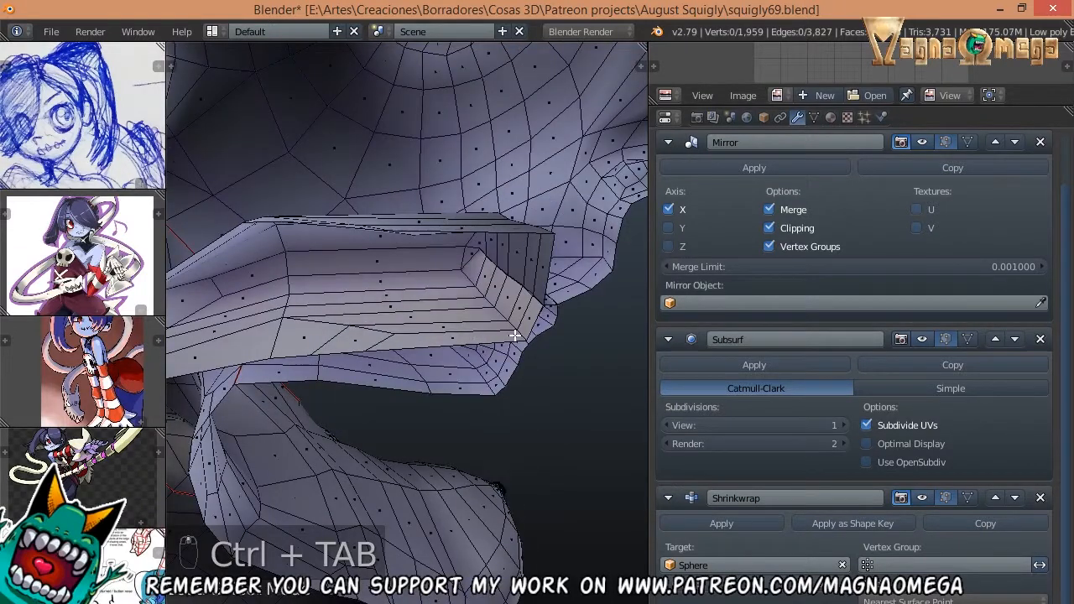
- Select the face loops forming the inside of the mouth, including the stray faces between the loops
{"action": "right_click", "coordinate": [527, 317], "text": "alt"}
{"action": "middle_click_drag", "start_coordinate": [452, 226], "coordinate": [431, 241]}
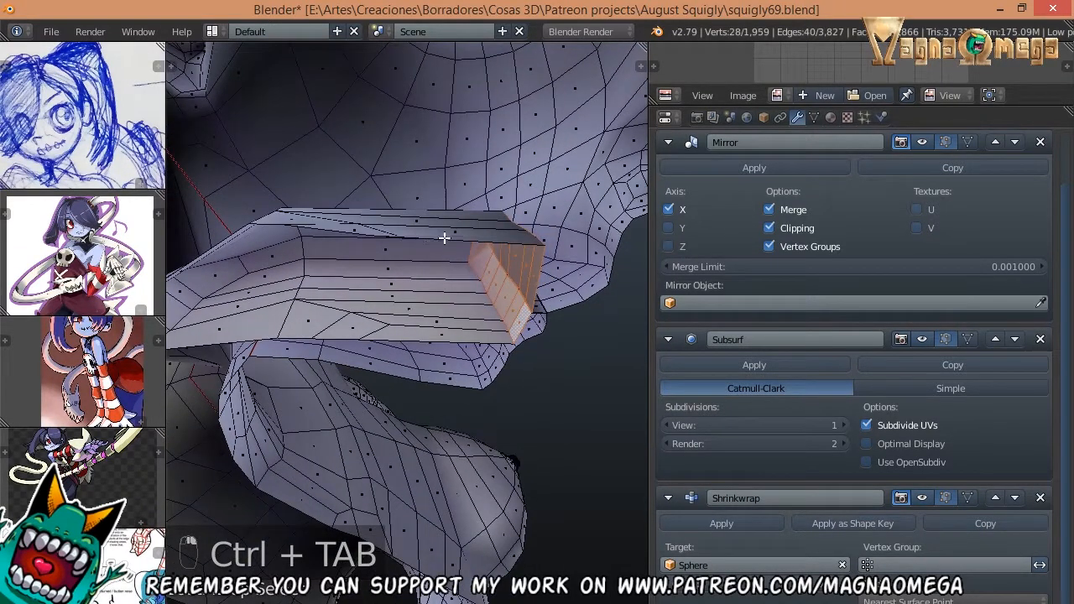
{"action": "right_click", "coordinate": [452, 226], "text": "alt+shift"}
{"action": "middle_click_drag", "start_coordinate": [417, 260], "coordinate": [470, 139]}
{"action": "key", "text": "ctrl+z"}
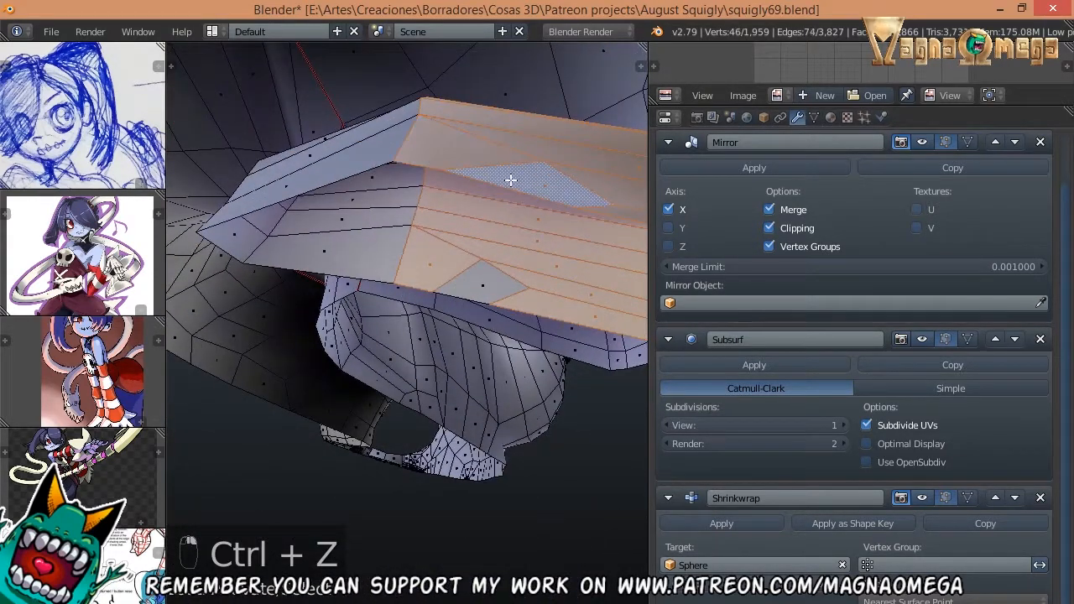
{"action": "right_click", "coordinate": [479, 285], "text": "shift"}
{"action": "right_click", "coordinate": [374, 232], "text": "alt+shift"}
{"action": "middle_click_drag", "start_coordinate": [374, 233], "coordinate": [243, 239]}
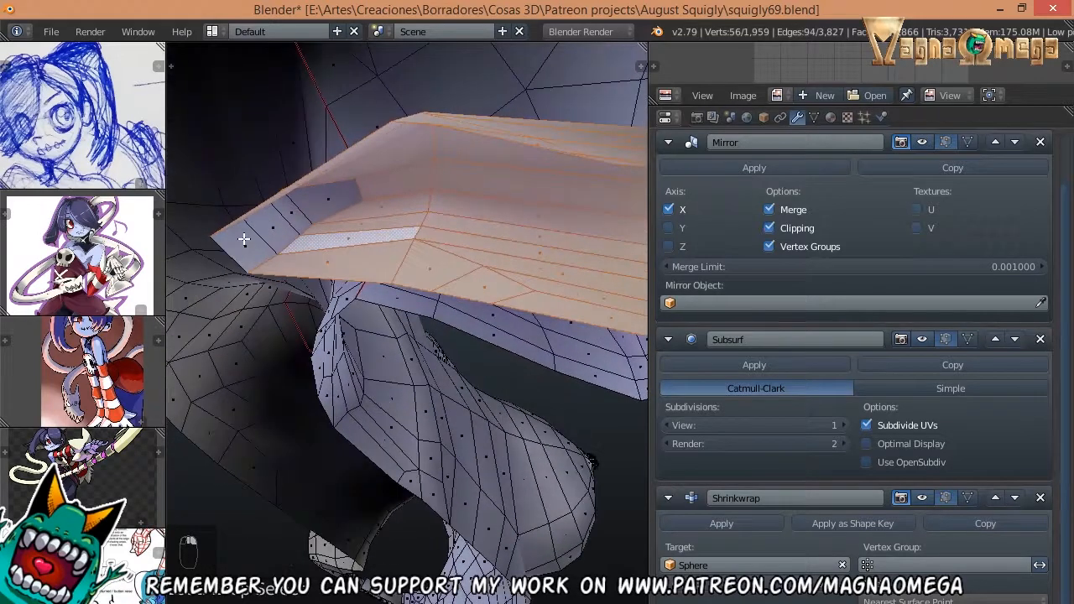
- Add the narrow ring of faces at the base of the larger inner cavity in the pelvis to the selection
{"action": "middle_click_drag", "start_coordinate": [314, 209], "coordinate": [435, 281]}
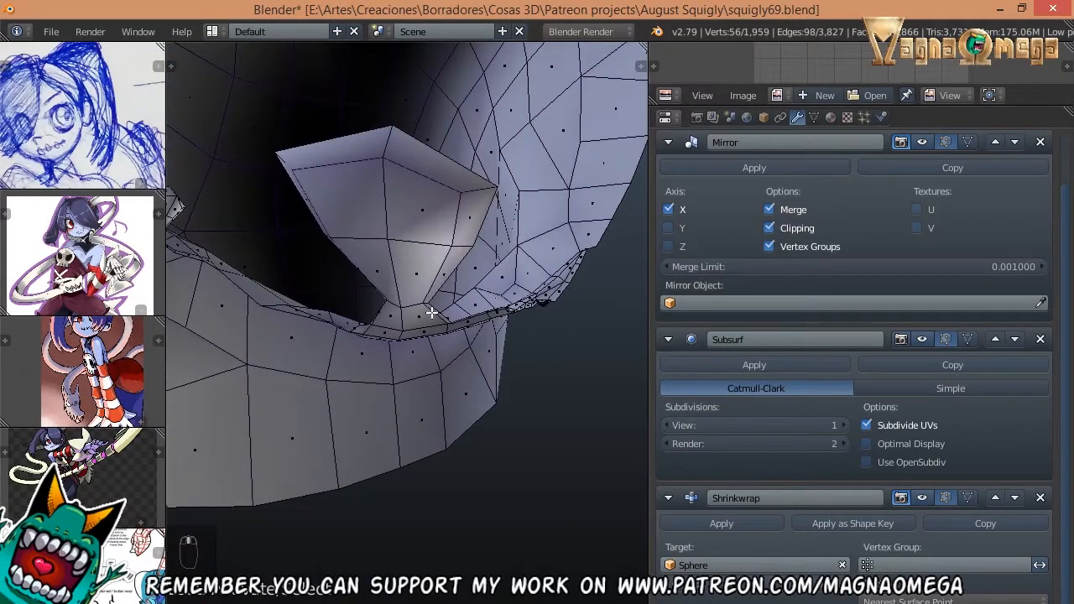
{"action": "key", "text": "l"}
{"action": "scroll", "coordinate": [428, 307], "scroll_direction": "down", "scroll_amount": 5}
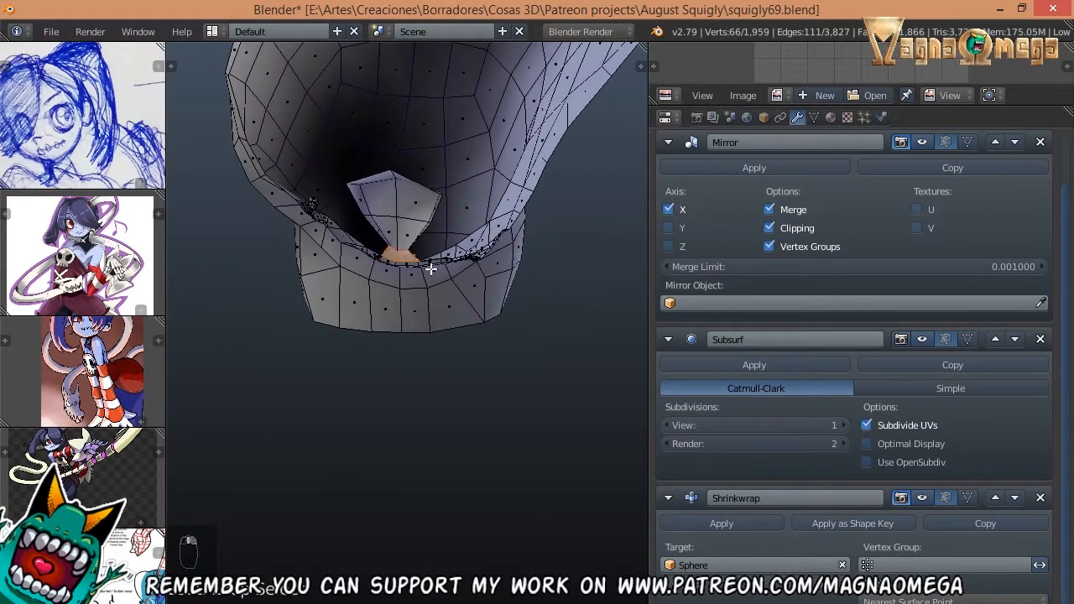
{"action": "scroll", "coordinate": [431, 269], "scroll_direction": "up", "scroll_amount": 4}
{"action": "middle_click_drag", "start_coordinate": [432, 233], "coordinate": [518, 333]}
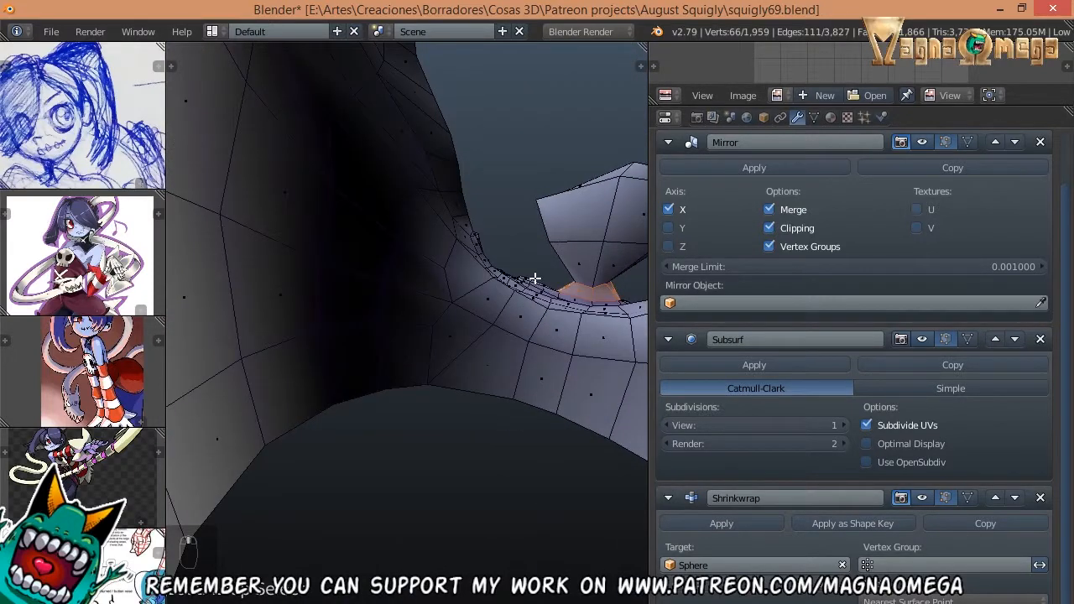
{"action": "key", "text": "KP_Decimal"}
{"action": "scroll", "coordinate": [427, 384], "scroll_direction": "up", "scroll_amount": 4}
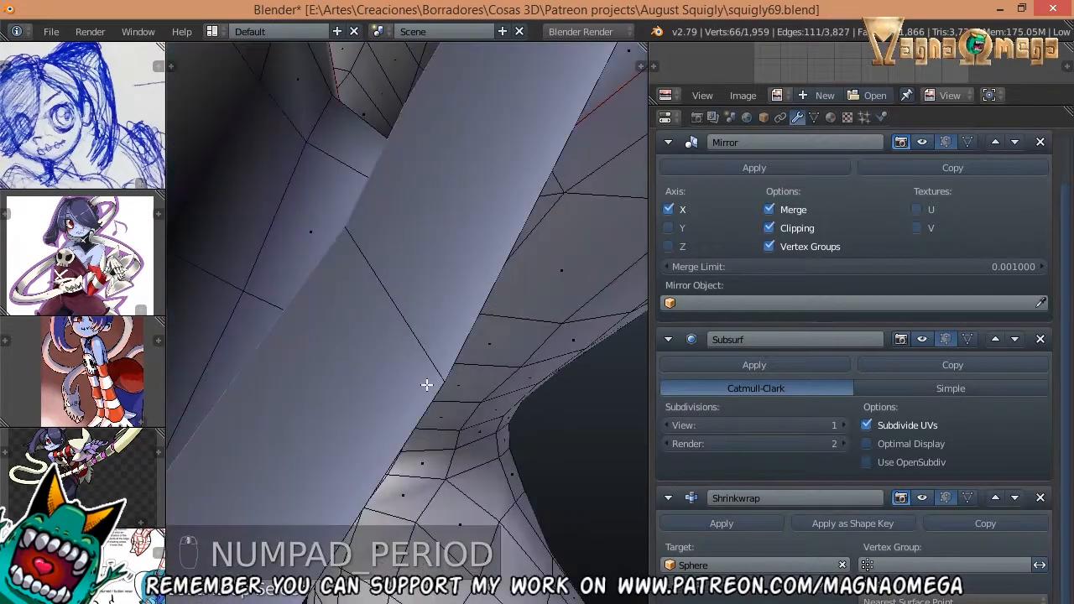
{"action": "scroll", "coordinate": [467, 427], "scroll_direction": "up", "scroll_amount": 6}
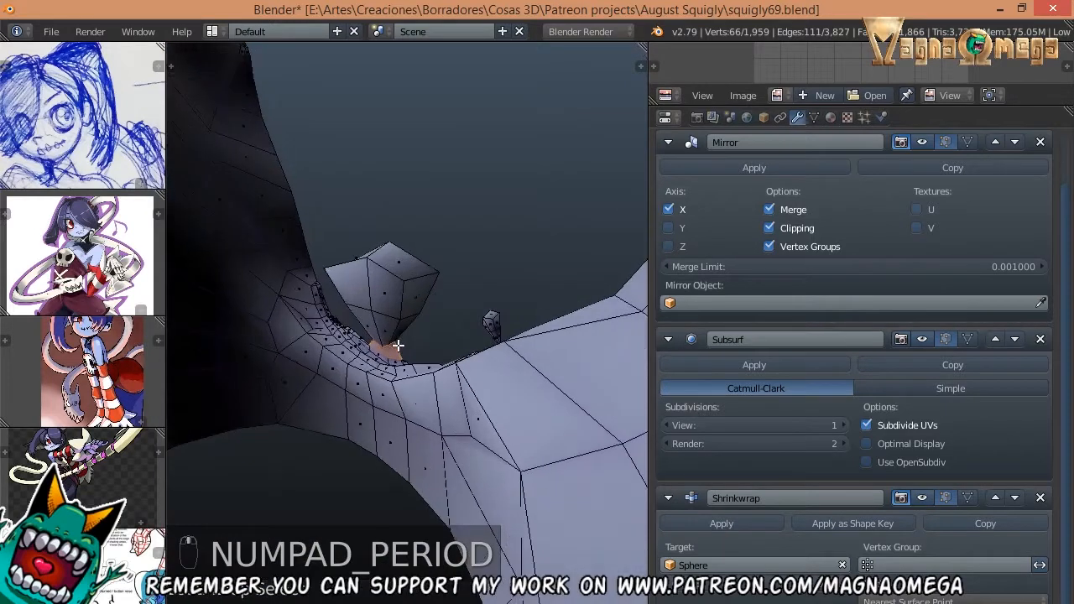
{"action": "key", "text": "KP_Decimal"}
{"action": "scroll", "coordinate": [420, 436], "scroll_direction": "up", "scroll_amount": 5}
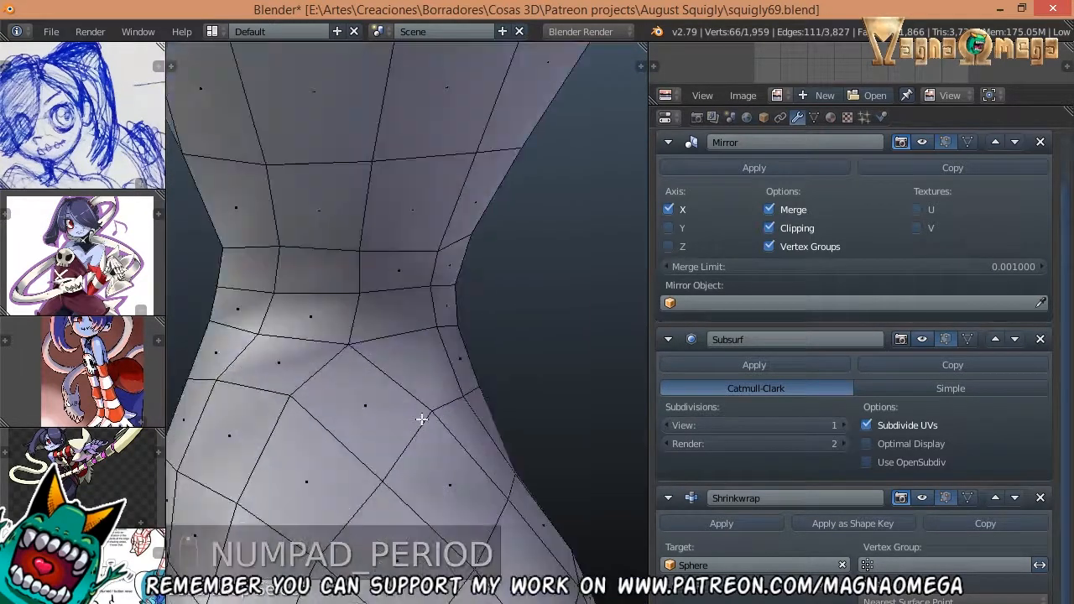
{"action": "scroll", "coordinate": [455, 252], "scroll_direction": "down", "scroll_amount": 5}
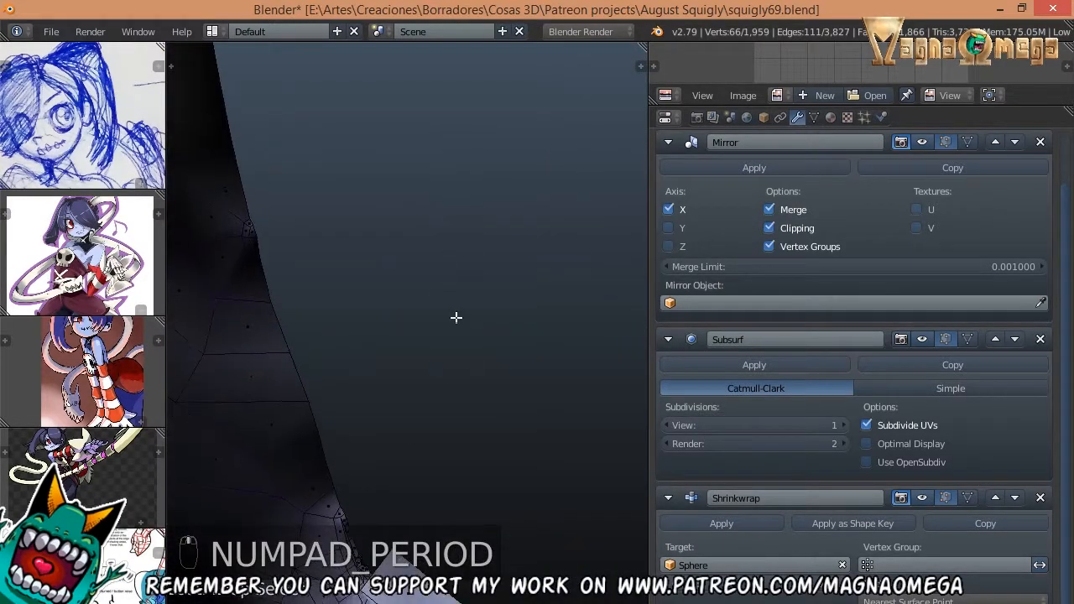
{"action": "scroll", "coordinate": [436, 235], "scroll_direction": "up", "scroll_amount": 2}
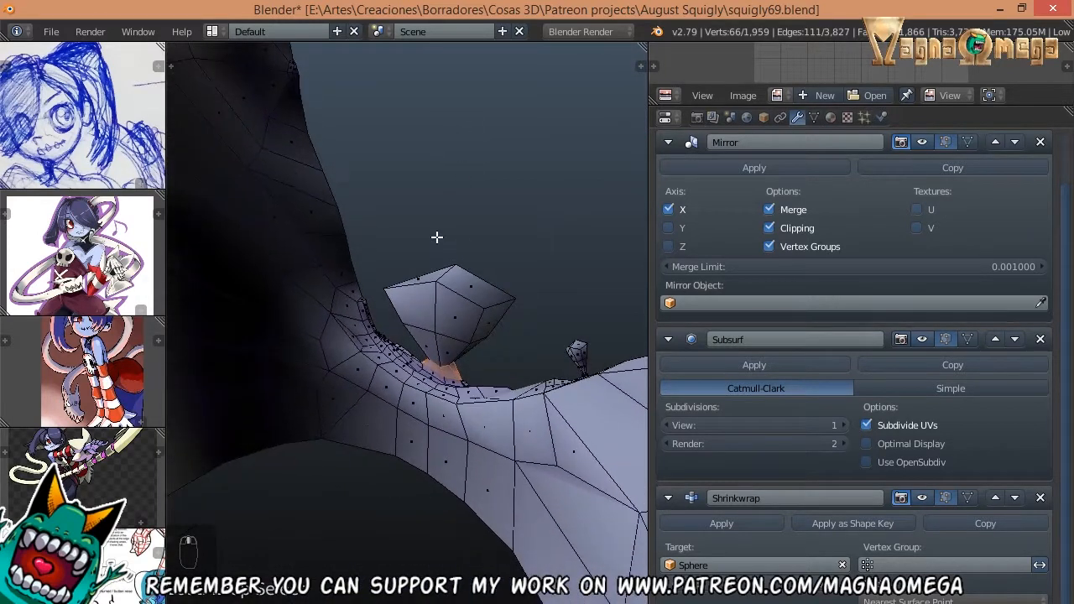
{"action": "key", "text": "KP_5"}
{"action": "scroll", "coordinate": [461, 324], "scroll_direction": "up", "scroll_amount": 4}
{"action": "scroll", "coordinate": [467, 341], "scroll_direction": "down", "scroll_amount": 4}
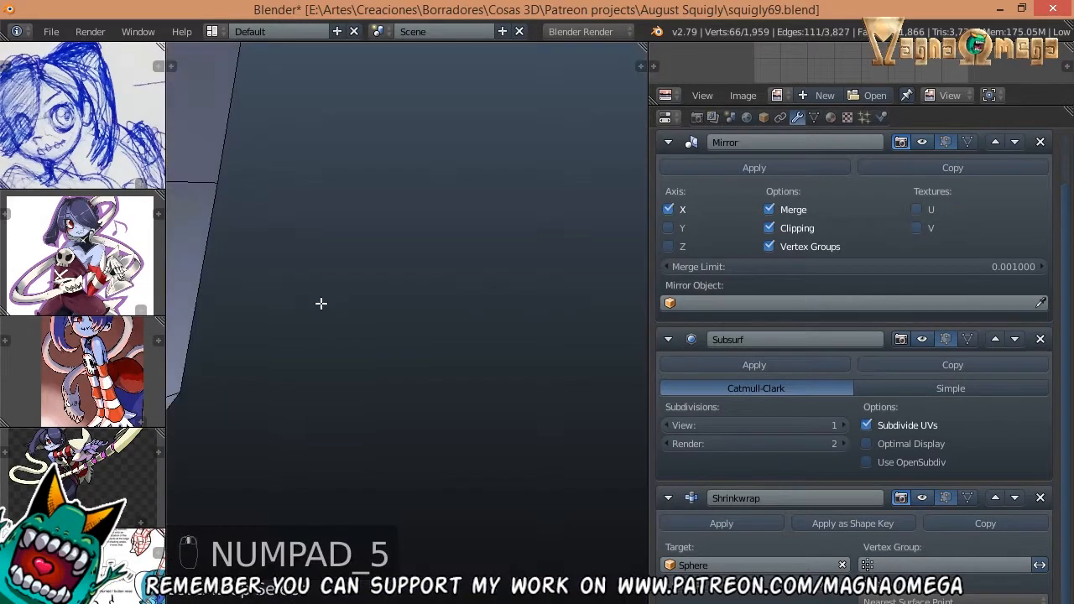
- Extend the selection over the larger pelvic cavity's rim strip and up through its inner walls
{"action": "middle_click_drag", "start_coordinate": [390, 248], "coordinate": [504, 278]}
{"action": "right_click", "coordinate": [335, 209], "text": "ctrl"}
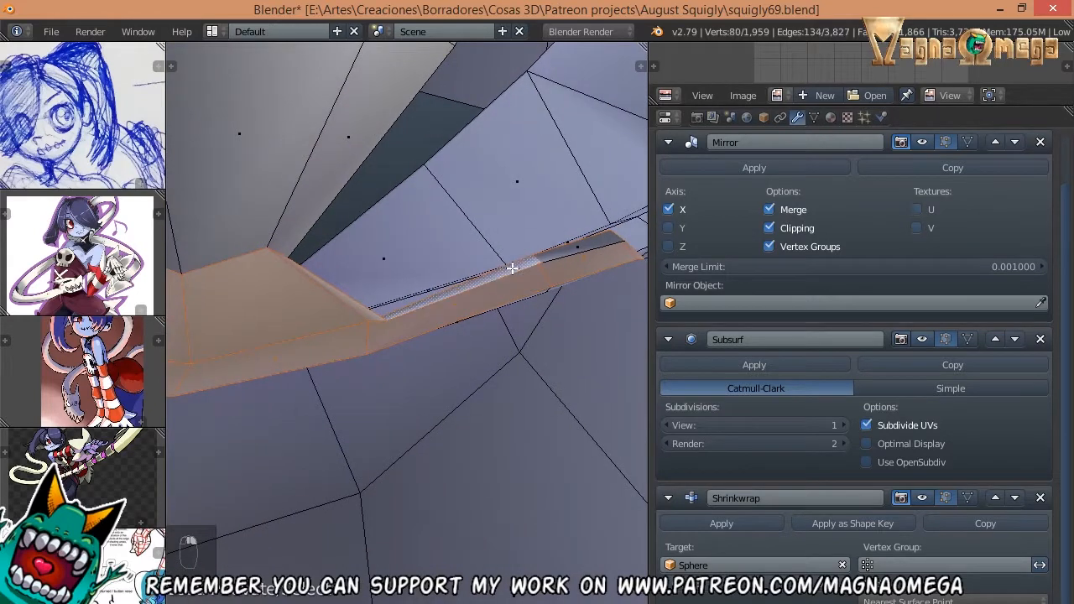
{"action": "middle_click_drag", "start_coordinate": [560, 251], "coordinate": [439, 230]}
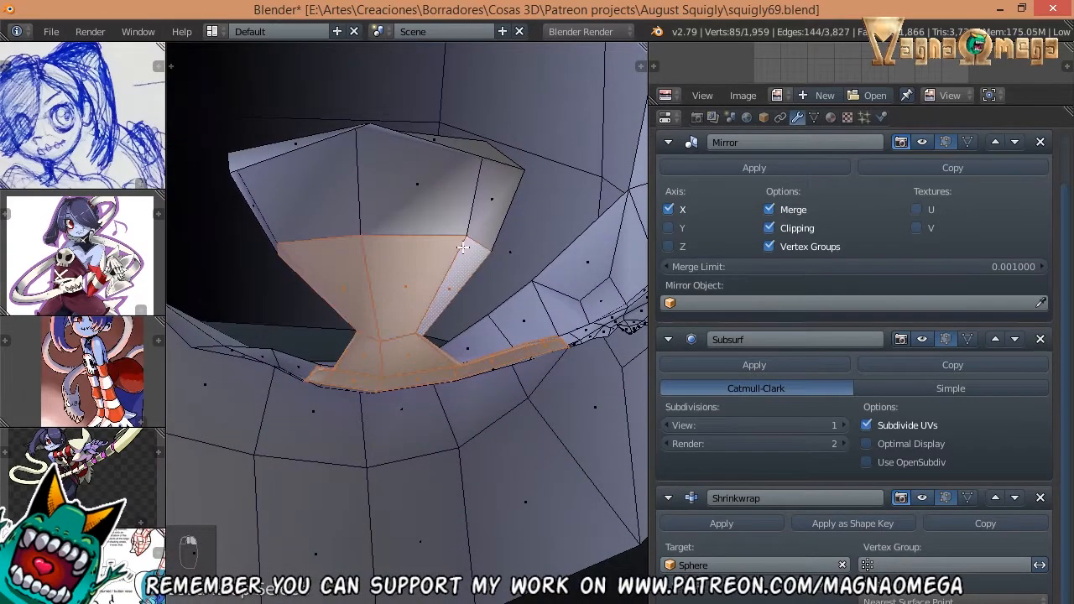
{"action": "right_click", "coordinate": [462, 182], "text": "ctrl"}
{"action": "middle_click_drag", "start_coordinate": [461, 181], "coordinate": [456, 228], "text": "shift"}
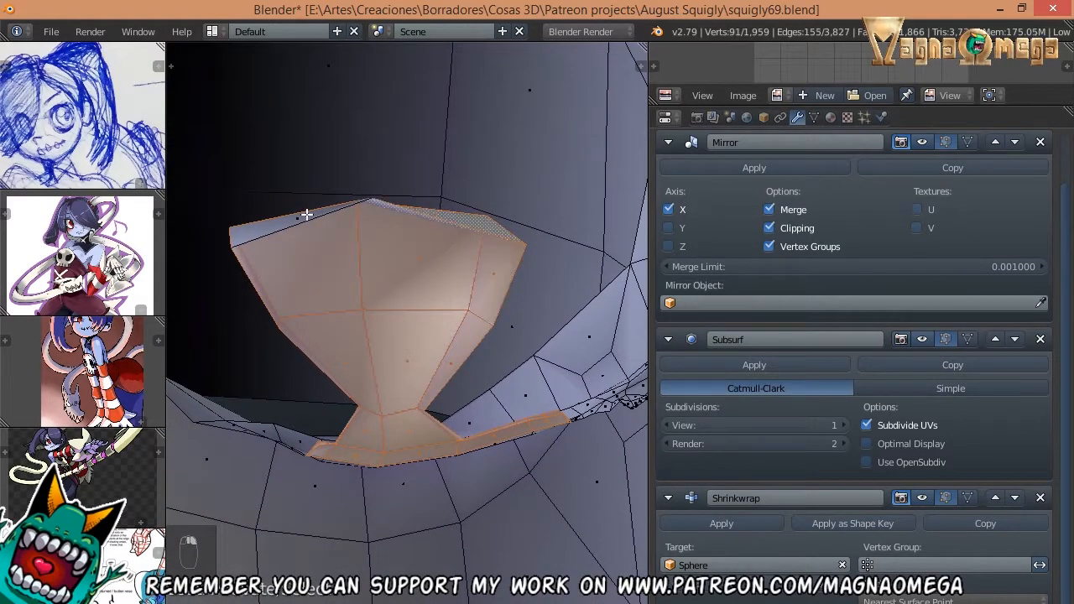
- Add all faces of the smaller inner cavity at the rear of the pelvis to the selection
{"action": "middle_click_drag", "start_coordinate": [307, 215], "coordinate": [392, 269]}
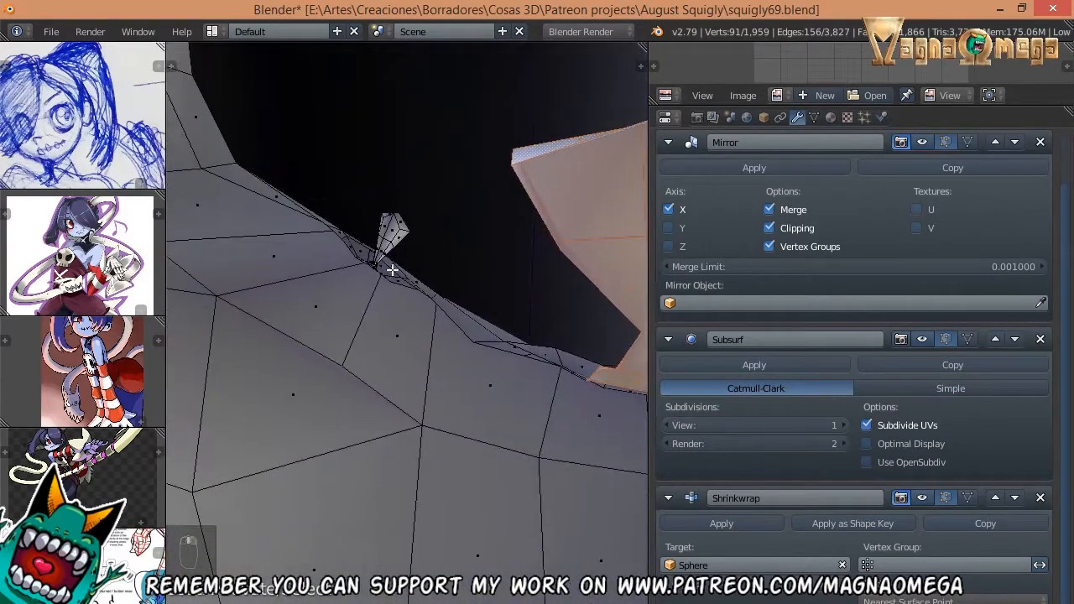
{"action": "scroll", "coordinate": [369, 266], "scroll_direction": "up", "scroll_amount": 6}
{"action": "right_click", "coordinate": [384, 208], "text": "alt+shift"}
{"action": "middle_click_drag", "start_coordinate": [384, 208], "coordinate": [383, 230]}
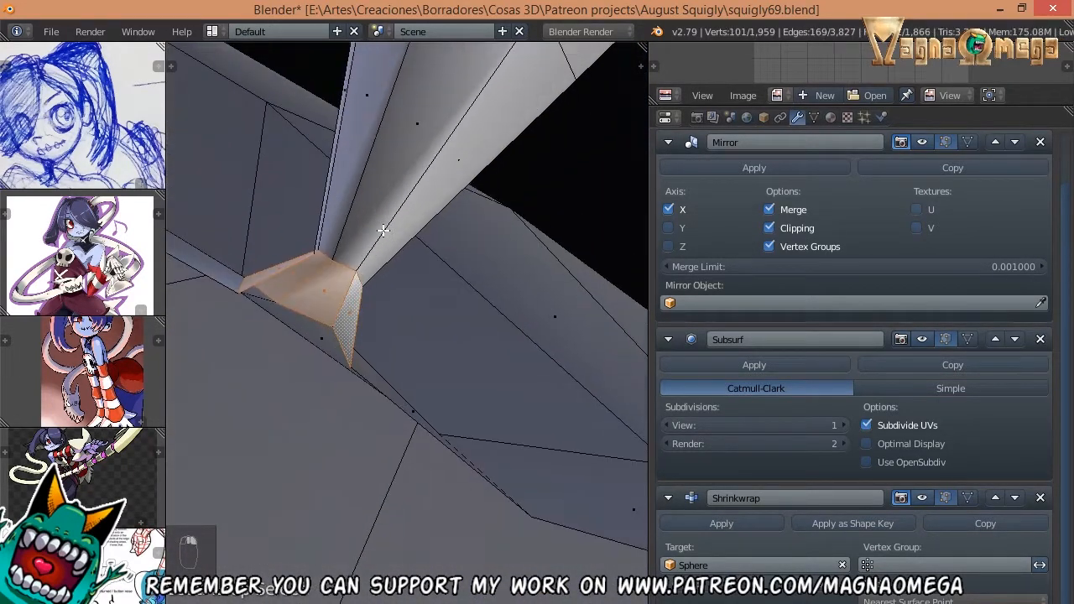
{"action": "right_click", "coordinate": [412, 194], "text": "alt+shift"}
{"action": "scroll", "coordinate": [418, 185], "scroll_direction": "down", "scroll_amount": 6}
{"action": "middle_click_drag", "start_coordinate": [420, 183], "coordinate": [360, 287], "text": "shift"}
{"action": "right_click", "coordinate": [375, 261], "text": "alt+shift"}
{"action": "right_click", "coordinate": [395, 219], "text": "shift"}
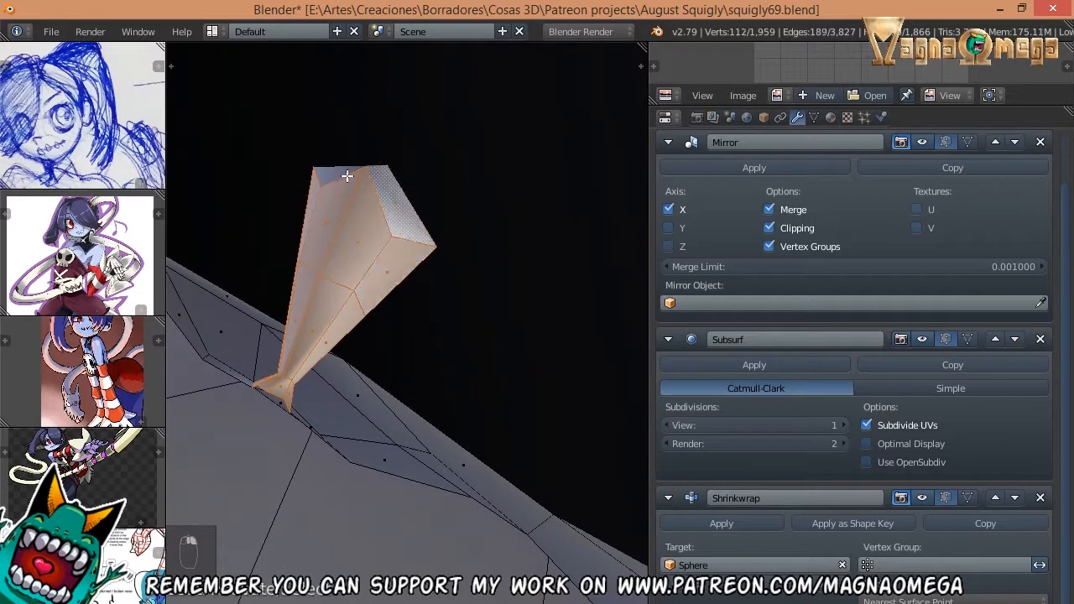
{"action": "right_click", "coordinate": [340, 176], "text": "shift"}
- Assign the selected mouth and pelvic cavity faces to a new vertex group named Inside parts
{"action": "middle_click_drag", "start_coordinate": [377, 197], "coordinate": [357, 305]}
{"action": "scroll", "coordinate": [398, 220], "scroll_direction": "down", "scroll_amount": 5}
{"action": "scroll", "coordinate": [377, 267], "scroll_direction": "down", "scroll_amount": 8}
{"action": "middle_click_drag", "start_coordinate": [453, 160], "coordinate": [495, 386], "text": "shift"}
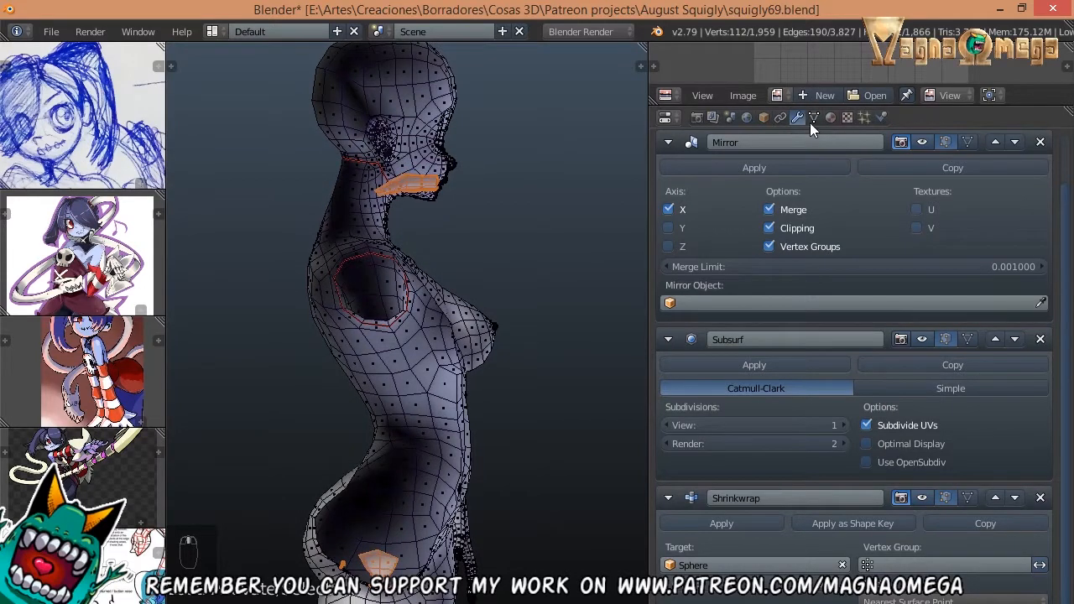
{"action": "left_click", "coordinate": [812, 118]}
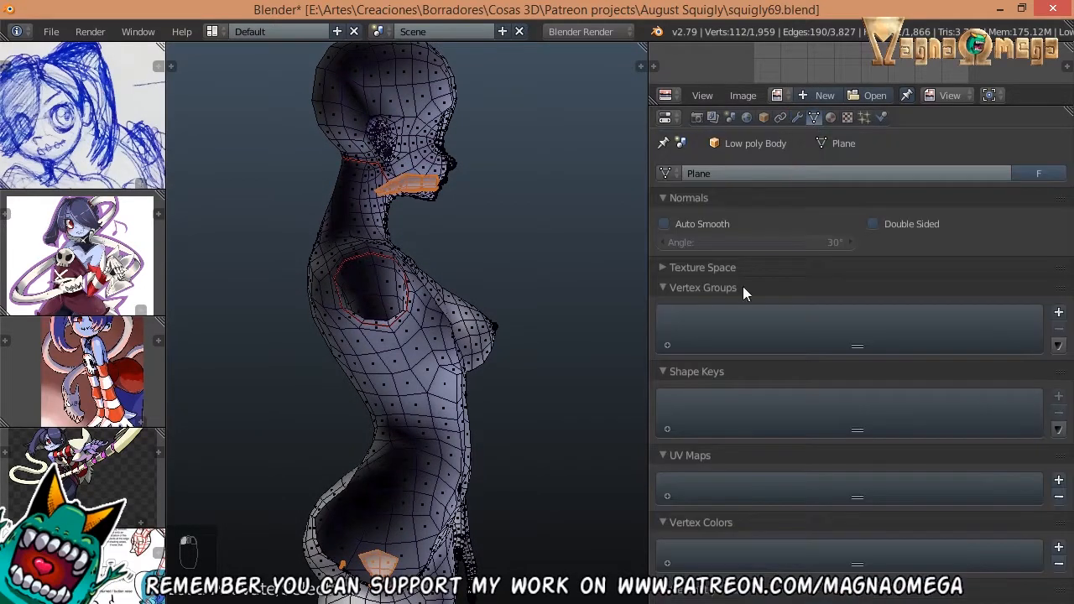
{"action": "left_click", "coordinate": [1058, 312]}
{"action": "left_click", "coordinate": [702, 407]}
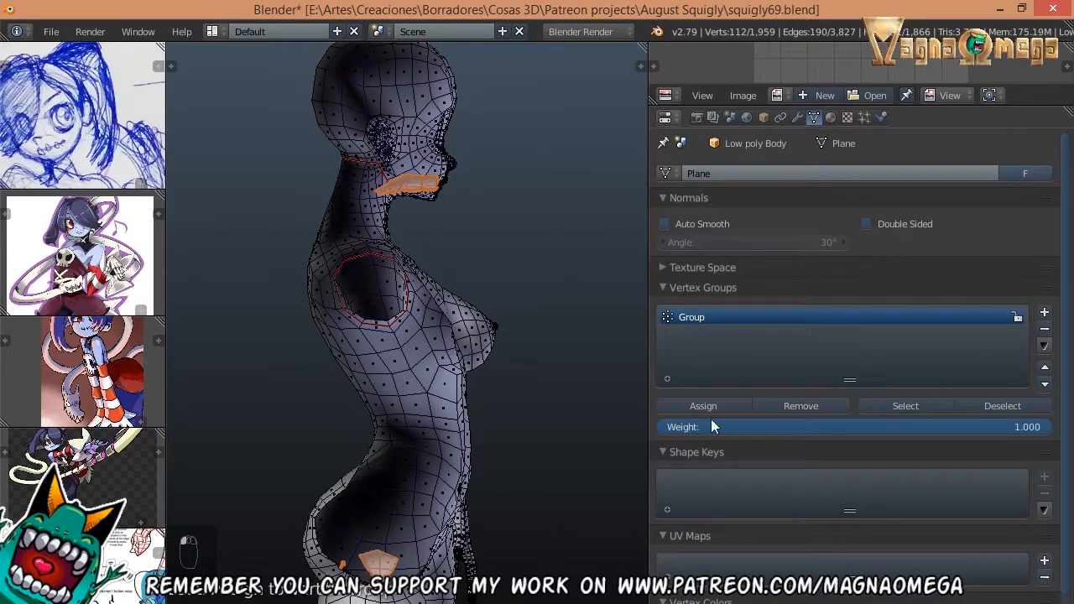
{"action": "double_click", "coordinate": [709, 316]}
- Clear the selection and reselect the Inside parts vertex group to check which faces it contains
{"action": "key", "text": "a"}
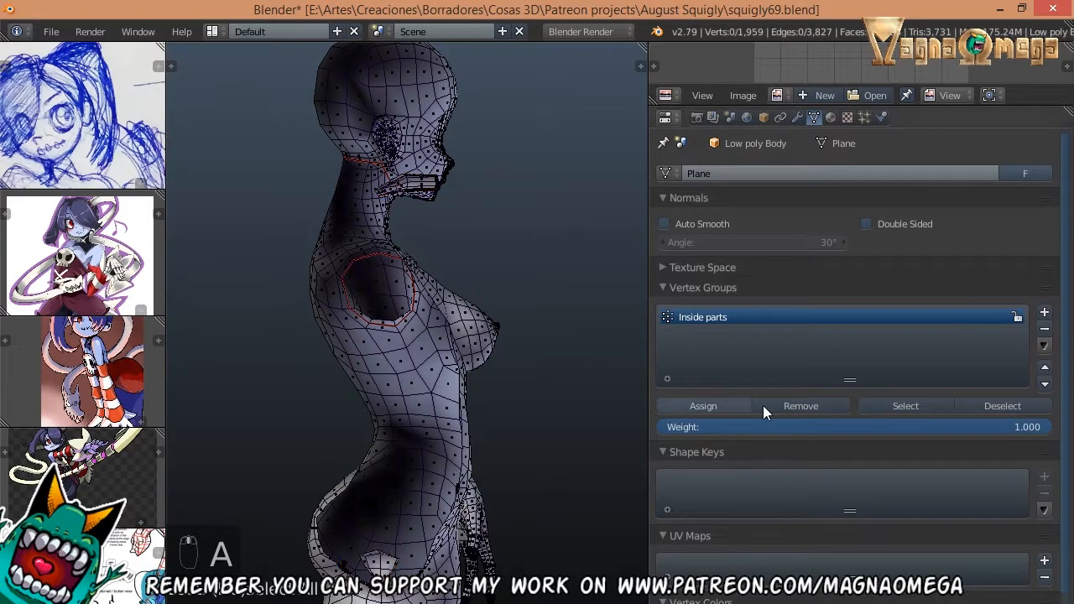
{"action": "left_click", "coordinate": [896, 407]}
{"action": "middle_click_drag", "start_coordinate": [384, 259], "coordinate": [520, 213]}
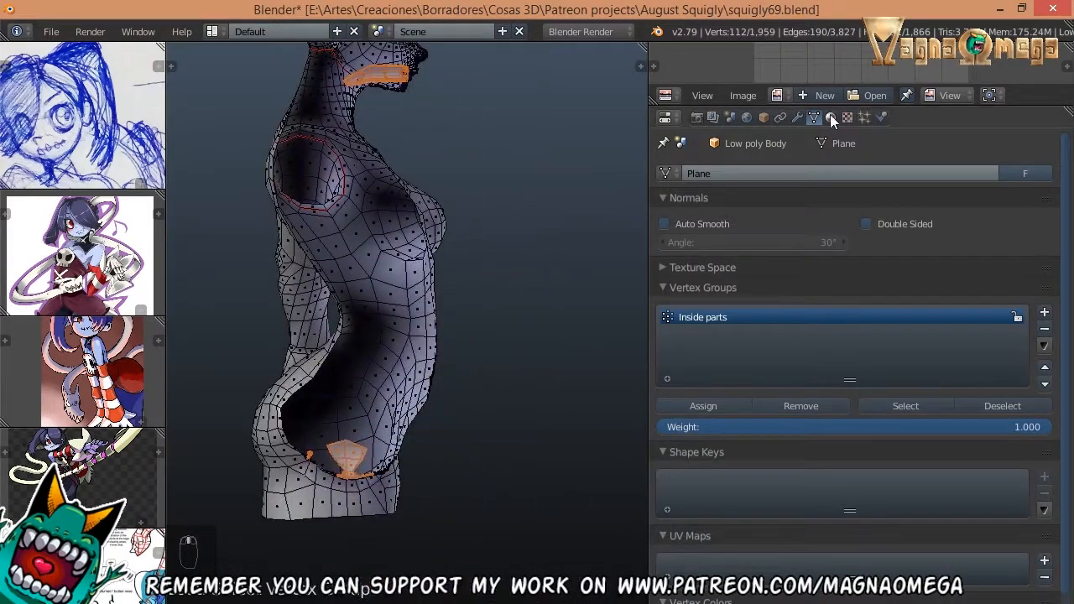
- Return to object mode with all objects shown, and turn the body's Subsurf and Shrinkwrap display back on
{"action": "left_click", "coordinate": [797, 116]}
{"action": "mouse_move", "coordinate": [352, 290]}
{"action": "middle_mouse_down"}
{"action": "mouse_move", "coordinate": [496, 307]}
{"action": "mouse_move", "coordinate": [504, 341]}
{"action": "mouse_move", "coordinate": [397, 344]}
{"action": "mouse_move", "coordinate": [494, 176]}
{"action": "mouse_move", "coordinate": [650, 290]}
{"action": "middle_mouse_up"}
{"action": "key", "text": "KP_Divide"}
{"action": "key", "text": "Tab"}
{"action": "left_click", "coordinate": [923, 340]}
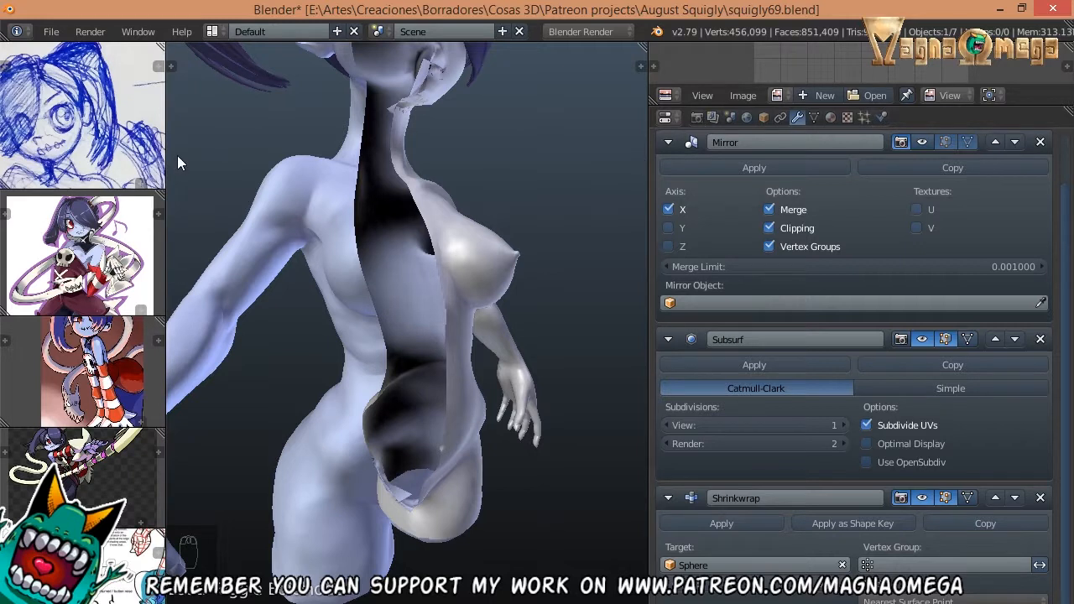
{"action": "middle_click_drag", "start_coordinate": [365, 468], "coordinate": [352, 226]}
{"action": "key", "text": "Escape"}
{"action": "key", "text": "Escape"}
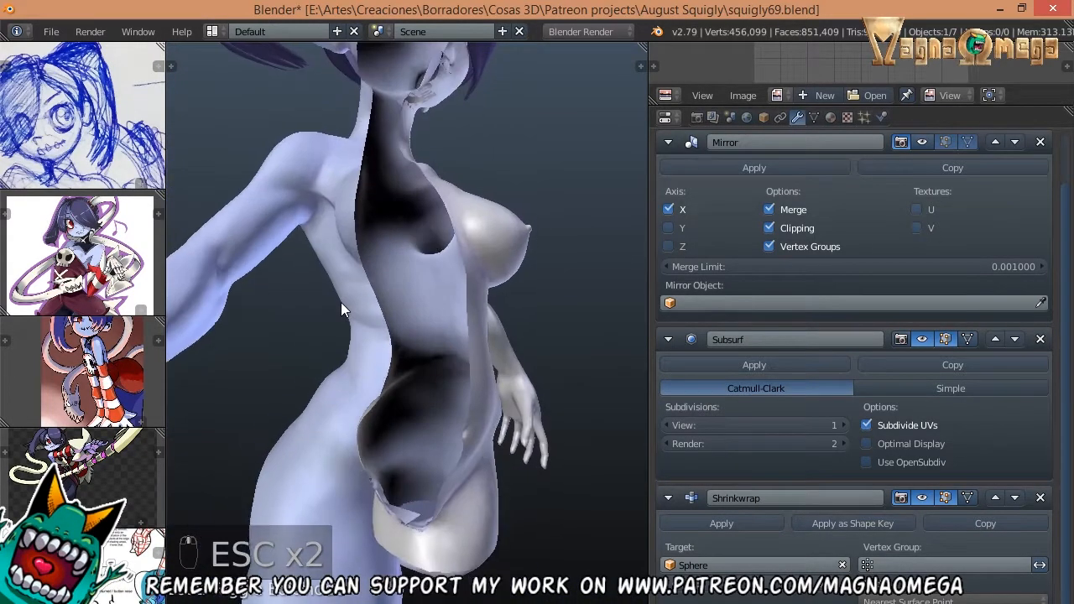
- Toggle the Shrinkwrap display off and back on to compare its effect on the mouth and pelvic cavities
{"action": "middle_click_drag", "start_coordinate": [340, 311], "coordinate": [504, 323]}
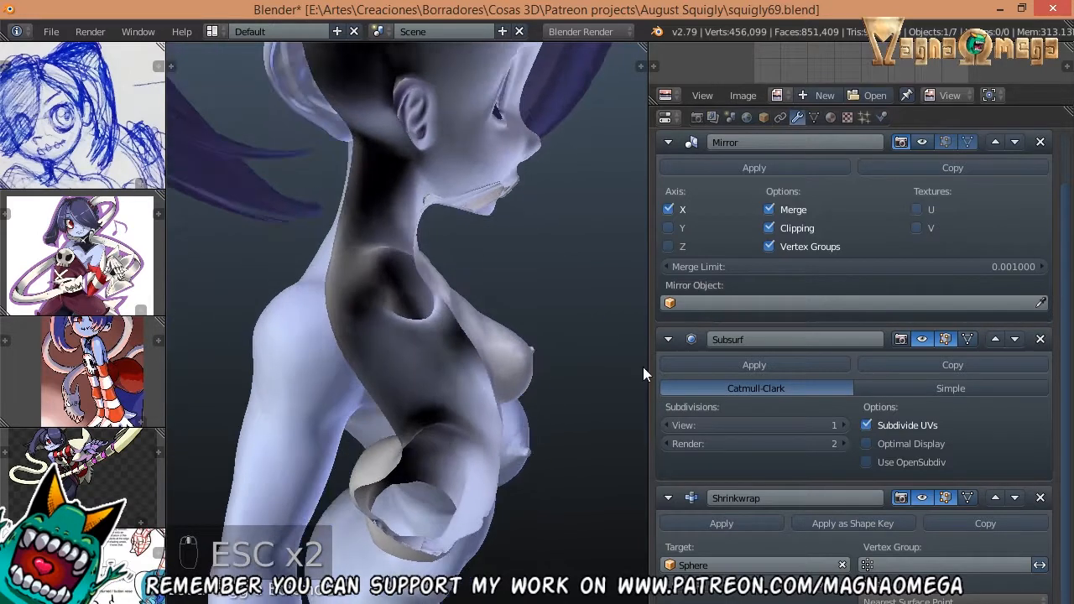
{"action": "left_click", "coordinate": [922, 498]}
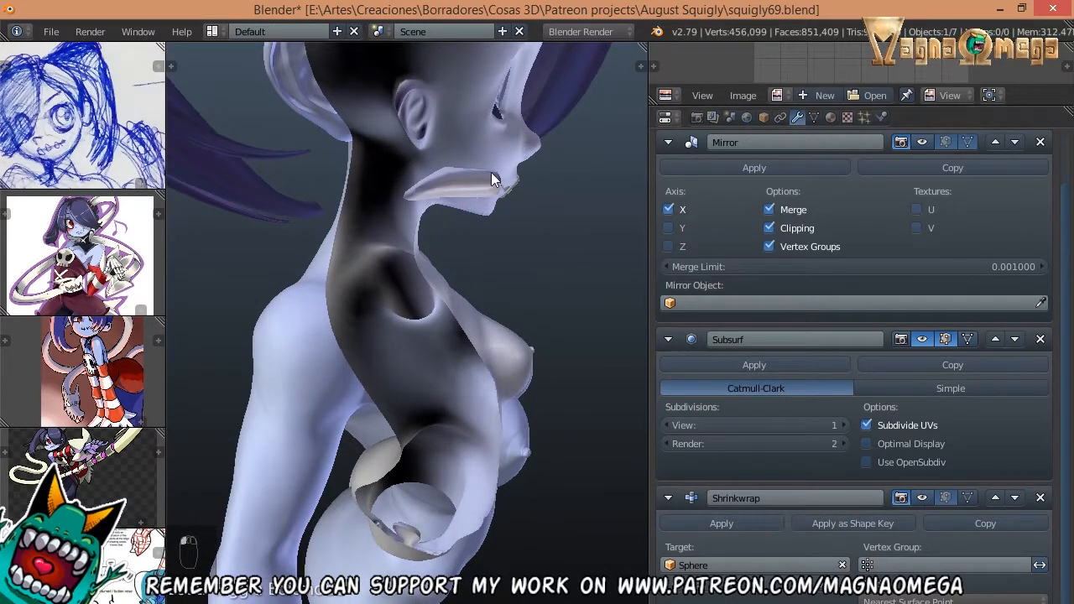
{"action": "left_click", "coordinate": [921, 498]}
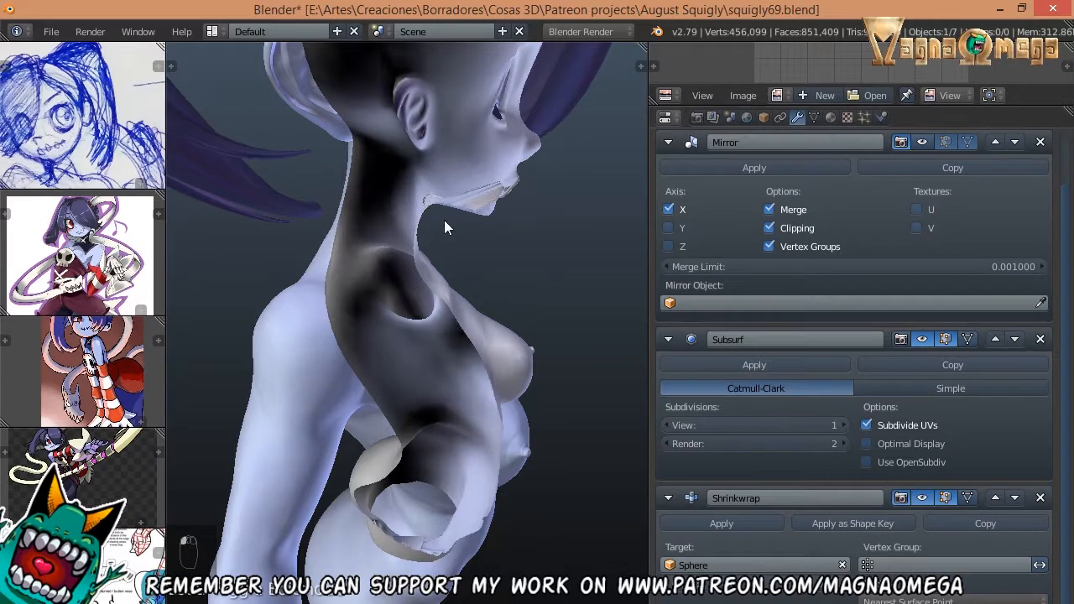
{"action": "middle_click_drag", "start_coordinate": [444, 220], "coordinate": [493, 322]}
{"action": "scroll", "coordinate": [495, 302], "scroll_direction": "up", "scroll_amount": 4}
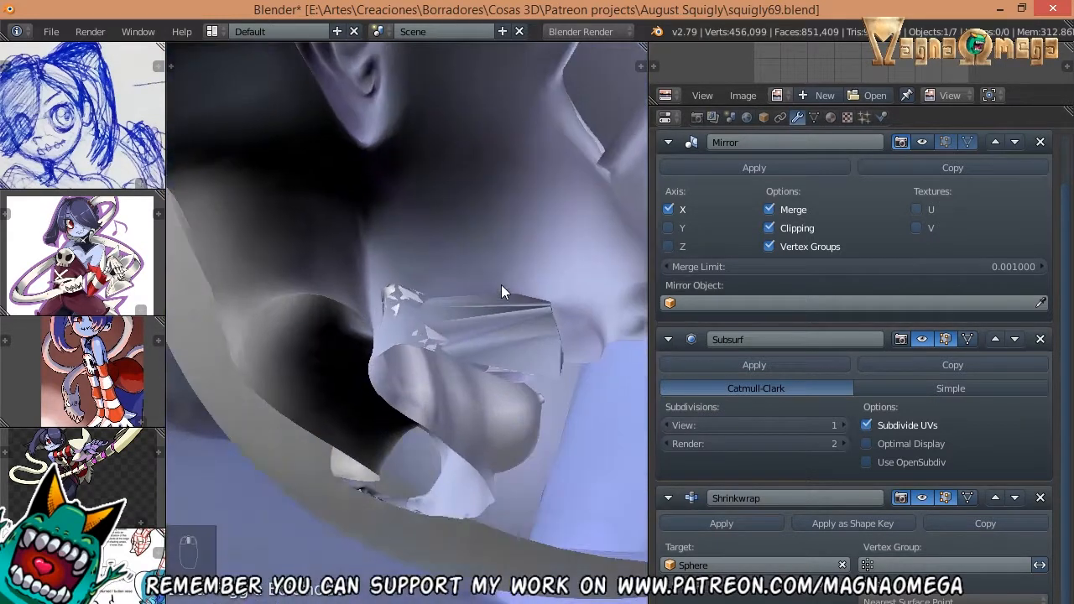
{"action": "middle_click_drag", "start_coordinate": [501, 285], "coordinate": [504, 395]}
{"action": "scroll", "coordinate": [536, 361], "scroll_direction": "down", "scroll_amount": 4}
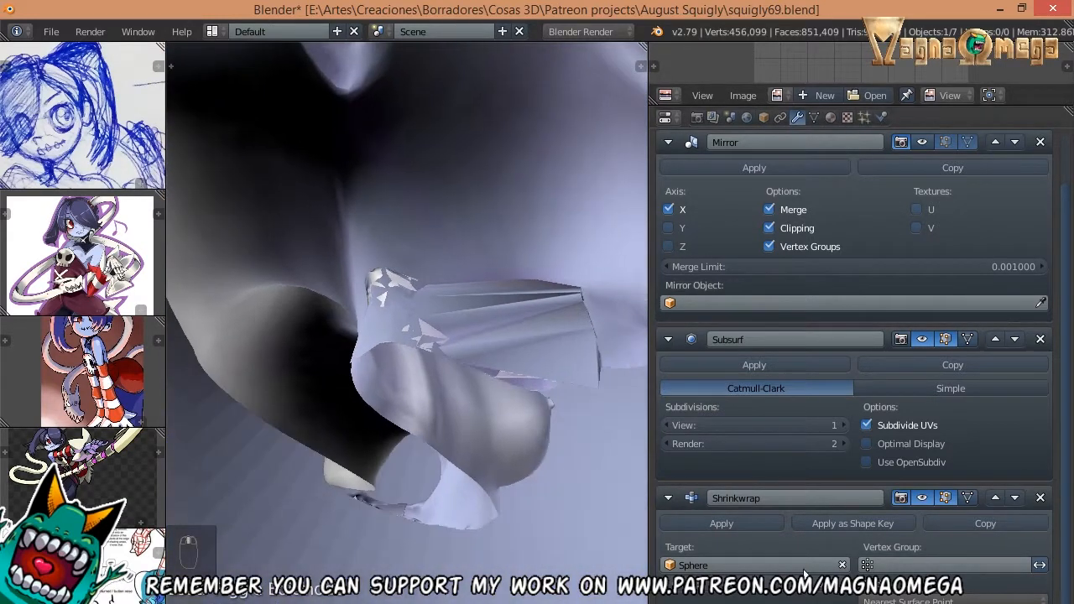
- Set Inside parts as the Shrinkwrap modifier's vertex group and inspect the face and pelvic cavity
{"action": "left_click", "coordinate": [871, 570]}
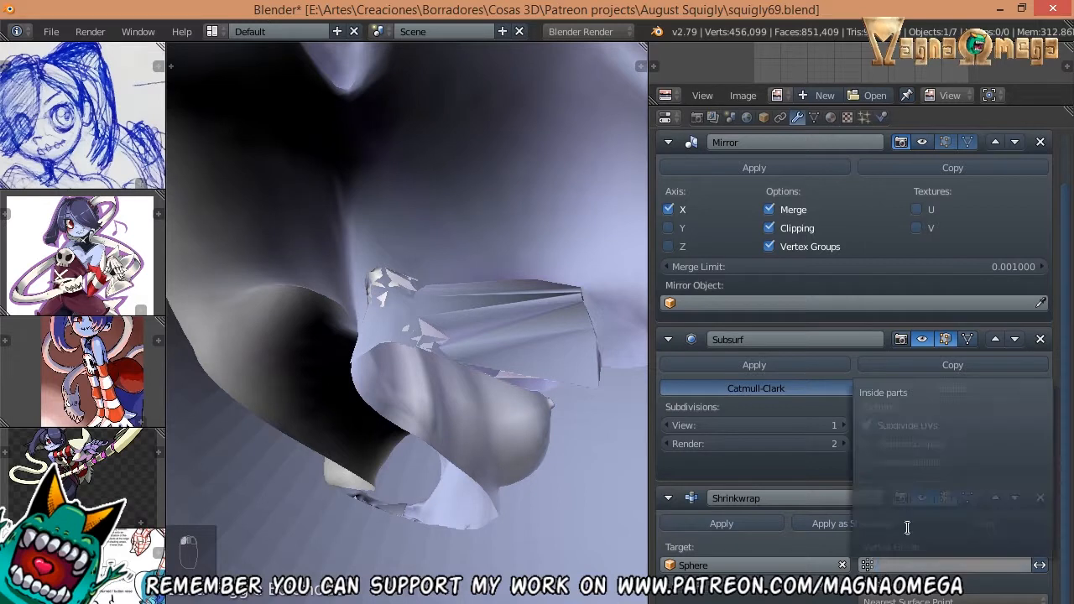
{"action": "left_click", "coordinate": [913, 394]}
{"action": "middle_click_drag", "start_coordinate": [536, 424], "coordinate": [377, 307]}
{"action": "scroll", "coordinate": [416, 349], "scroll_direction": "down", "scroll_amount": 5}
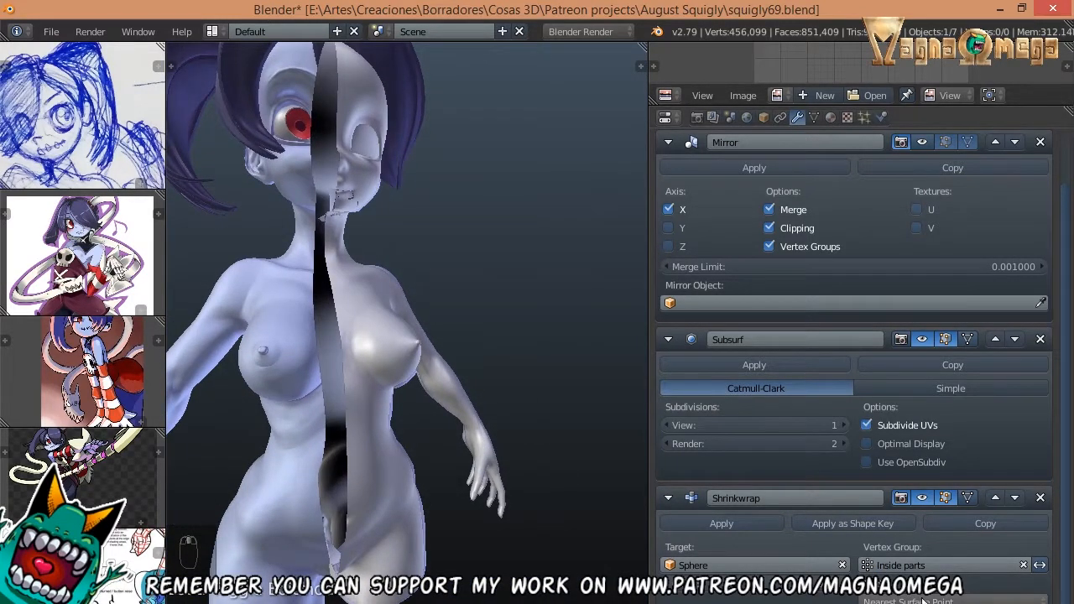
{"action": "middle_click_drag", "start_coordinate": [292, 376], "coordinate": [402, 440]}
{"action": "scroll", "coordinate": [379, 460], "scroll_direction": "up", "scroll_amount": 4}
{"action": "scroll", "coordinate": [345, 451], "scroll_direction": "down", "scroll_amount": 4}
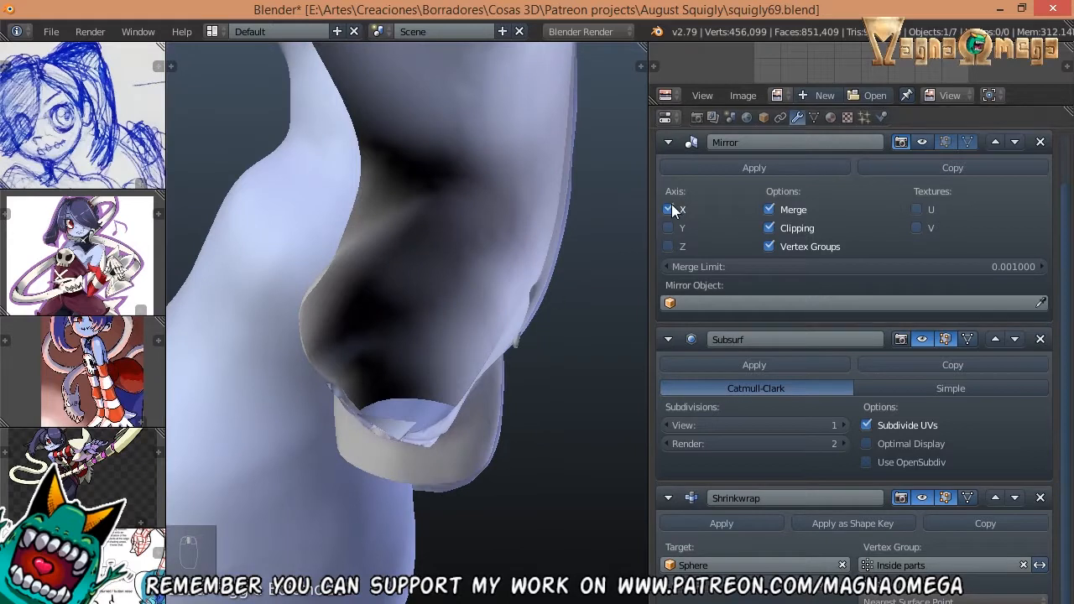
- Invert the face selection in edit mode, assign it to the Inside parts vertex group, clear the selection and return to object mode
{"action": "left_click", "coordinate": [811, 119]}
{"action": "middle_click_drag", "start_coordinate": [294, 329], "coordinate": [266, 329]}
{"action": "key", "text": "Tab"}
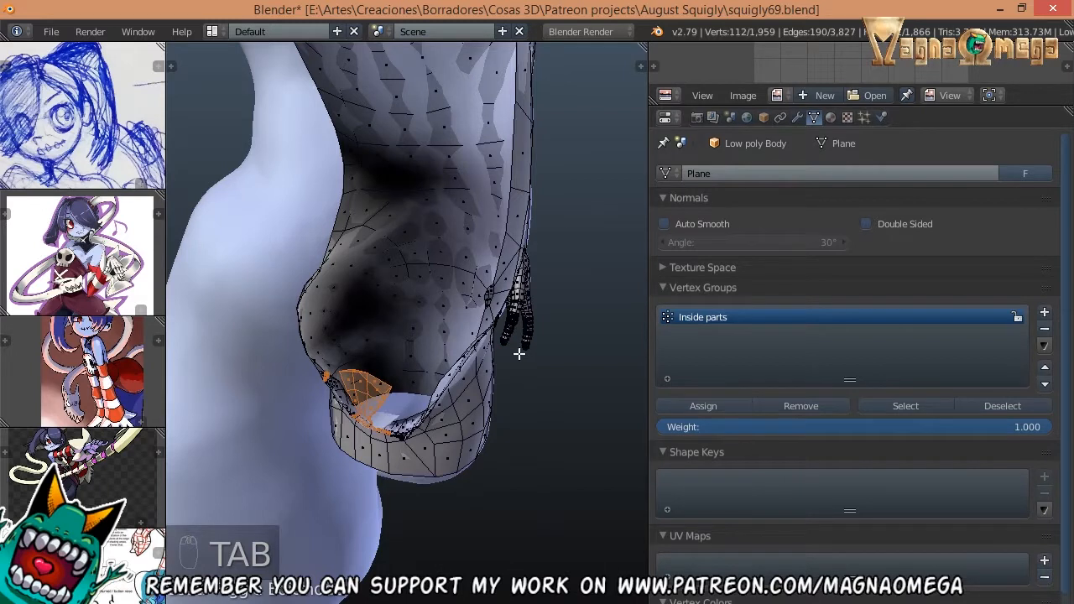
{"action": "key", "text": "ctrl+i"}
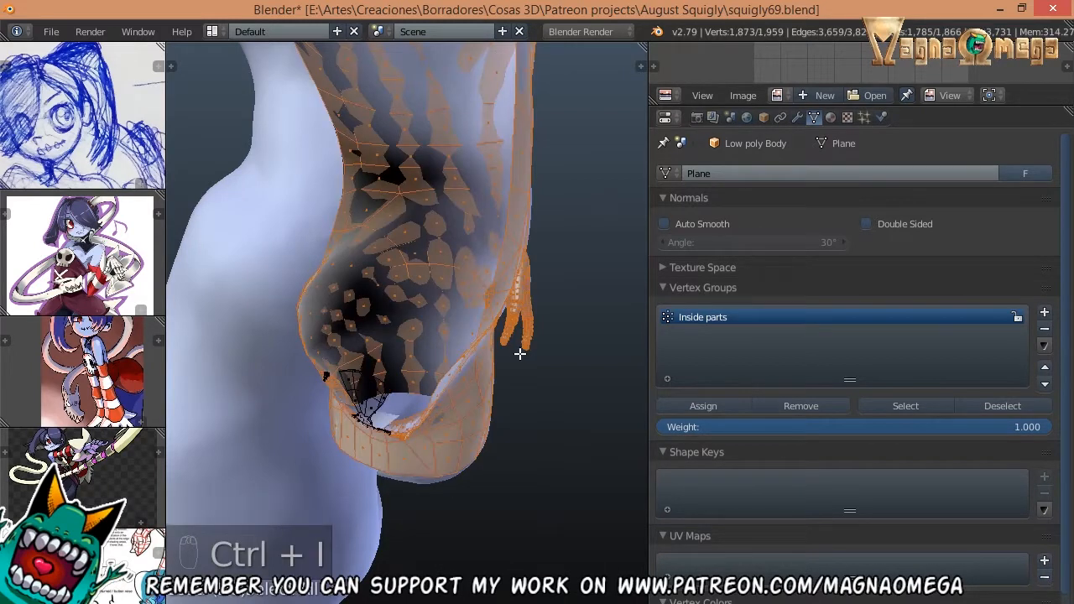
{"action": "left_click", "coordinate": [704, 405]}
{"action": "key", "text": "a"}
{"action": "key", "text": "Tab"}
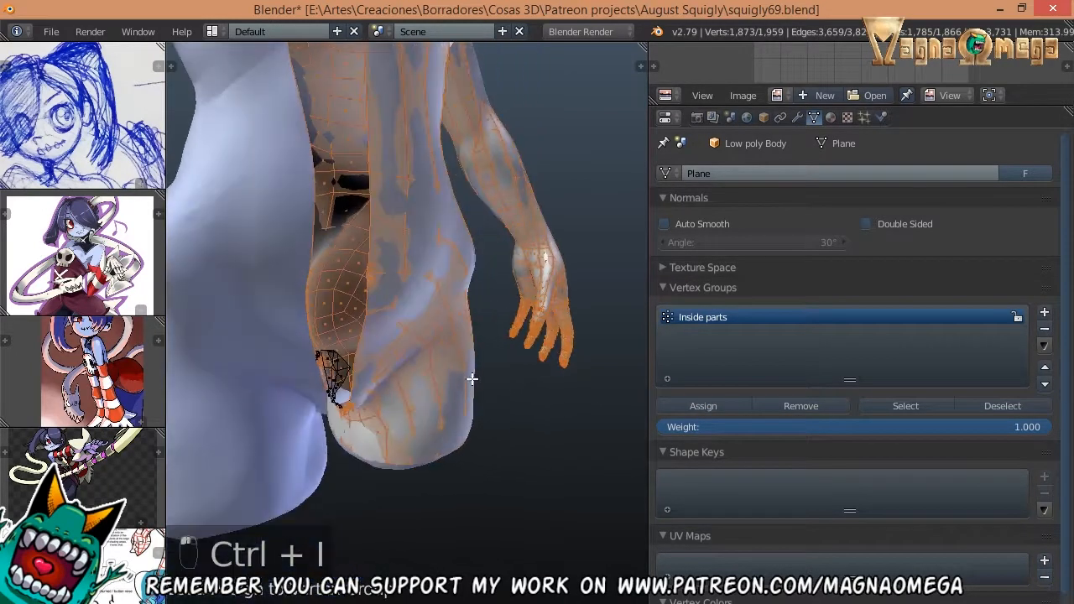
{"action": "middle_click_drag", "start_coordinate": [449, 384], "coordinate": [453, 361]}
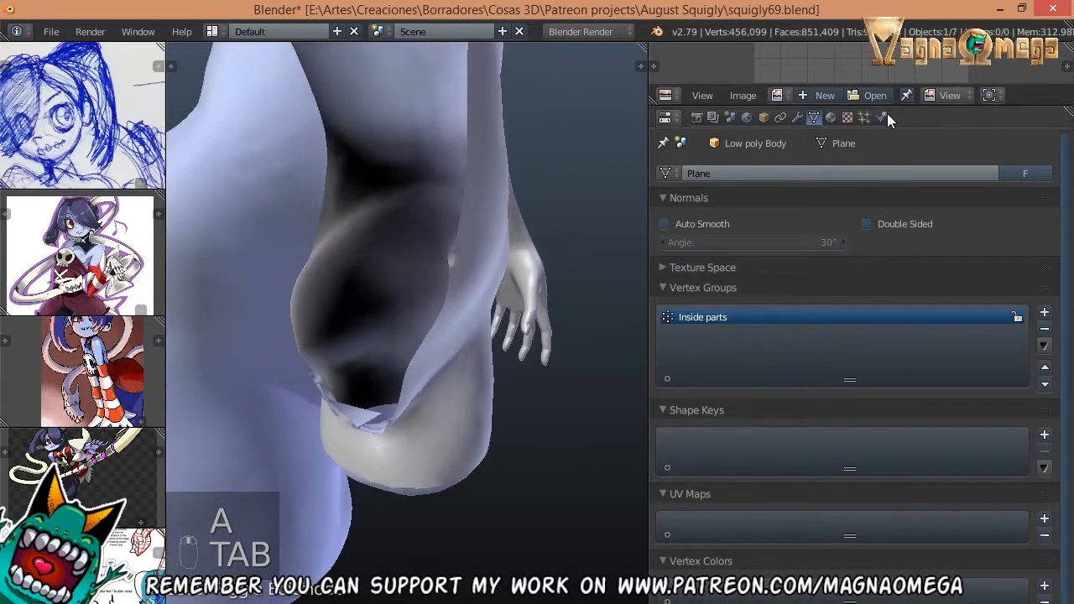
- Choose the Inside parts vertex group again for the Shrinkwrap modifier
{"action": "left_click", "coordinate": [800, 118]}
{"action": "left_click", "coordinate": [814, 119]}
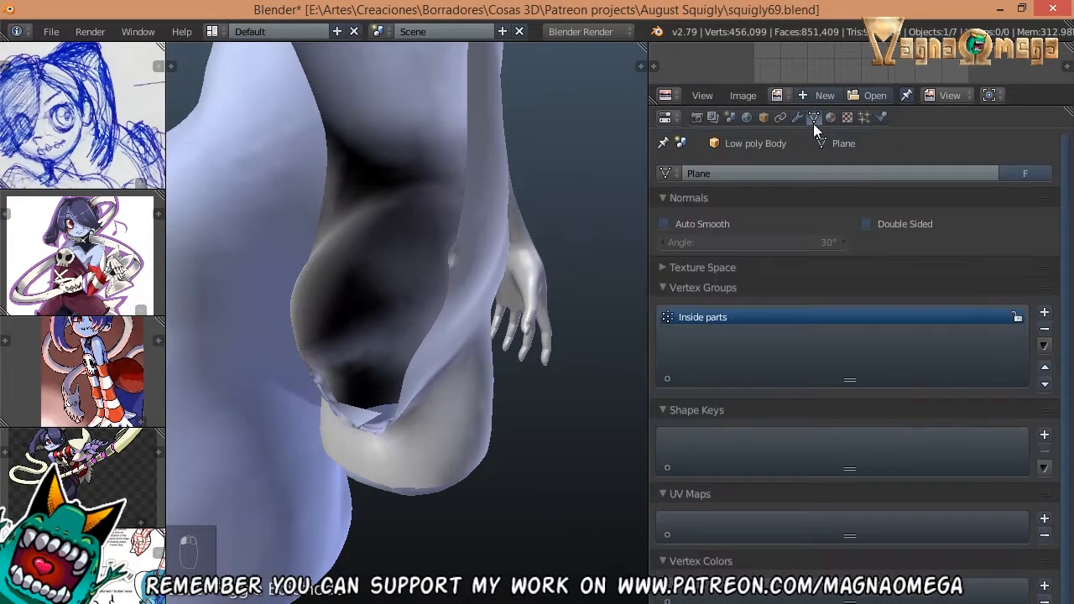
{"action": "left_click", "coordinate": [798, 118]}
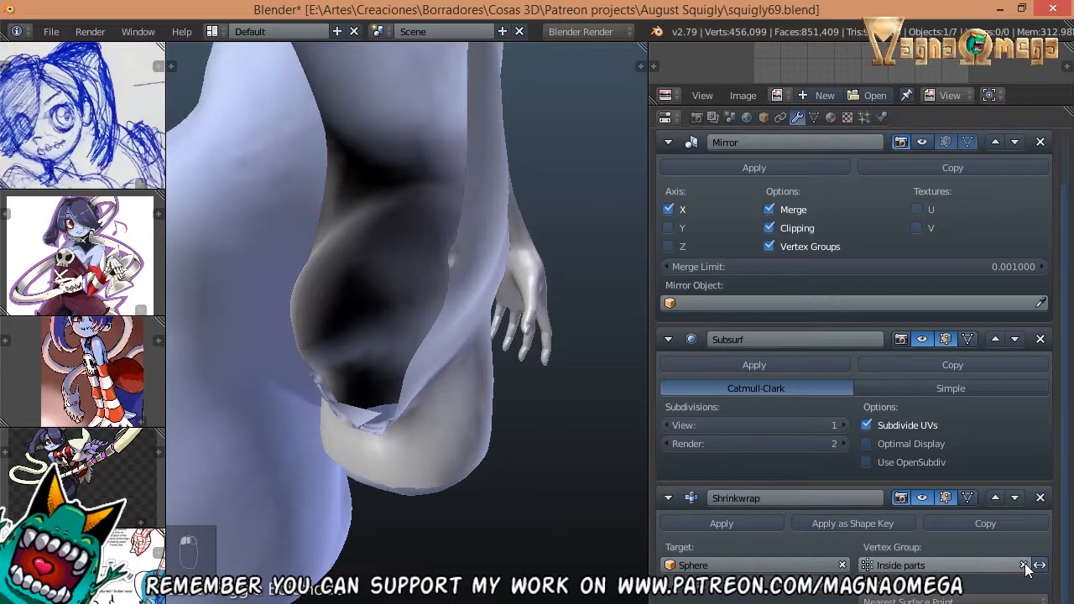
{"action": "left_click", "coordinate": [970, 564]}
{"action": "left_click", "coordinate": [890, 392]}
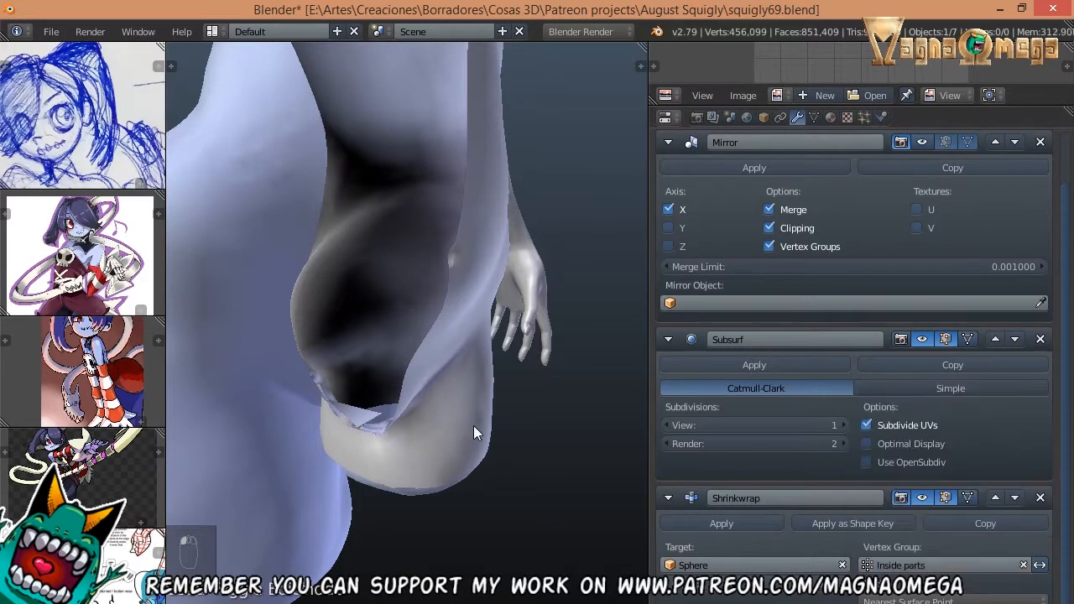
- Open the low poly body for mesh editing and select the members of the Inside parts vertex group to check them
{"action": "left_click", "coordinate": [814, 117]}
{"action": "key", "text": "Tab"}
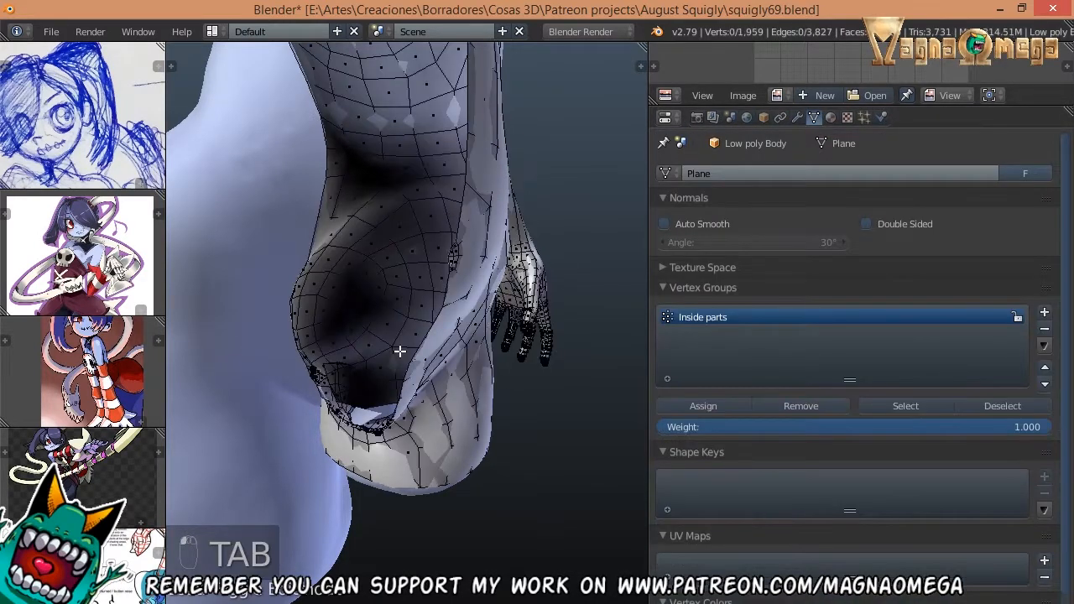
{"action": "left_click", "coordinate": [892, 405]}
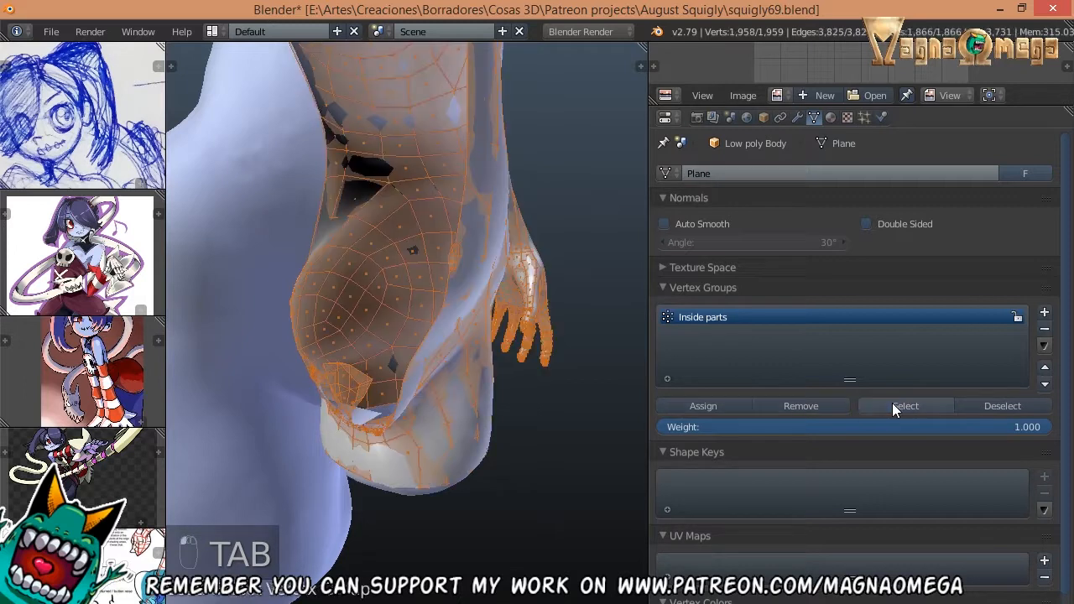
- Undo the recent edits and selections back to the point where only the small inner pelvis patch is selected
{"action": "middle_click_drag", "start_coordinate": [288, 355], "coordinate": [489, 207]}
{"action": "key", "text": "ctrl+z"}
{"action": "key", "text": "ctrl+z"}
{"action": "key", "text": "ctrl+z"}
{"action": "key", "text": "ctrl+z"}
{"action": "key", "text": "ctrl+z"}
{"action": "key", "text": "ctrl+z"}
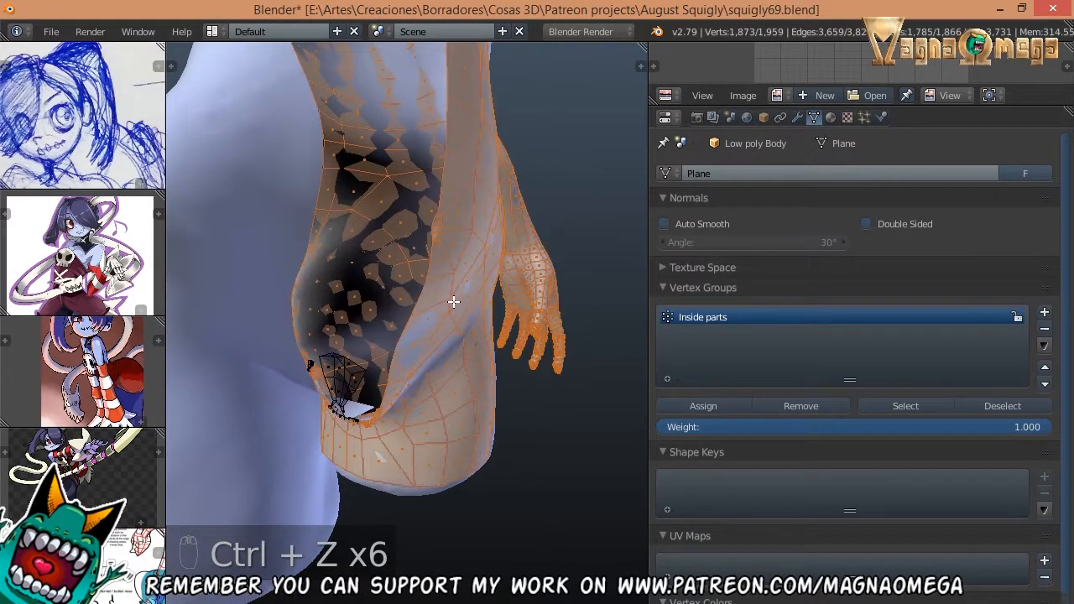
{"action": "key", "text": "ctrl+z"}
{"action": "middle_click_drag", "start_coordinate": [429, 273], "coordinate": [428, 266]}
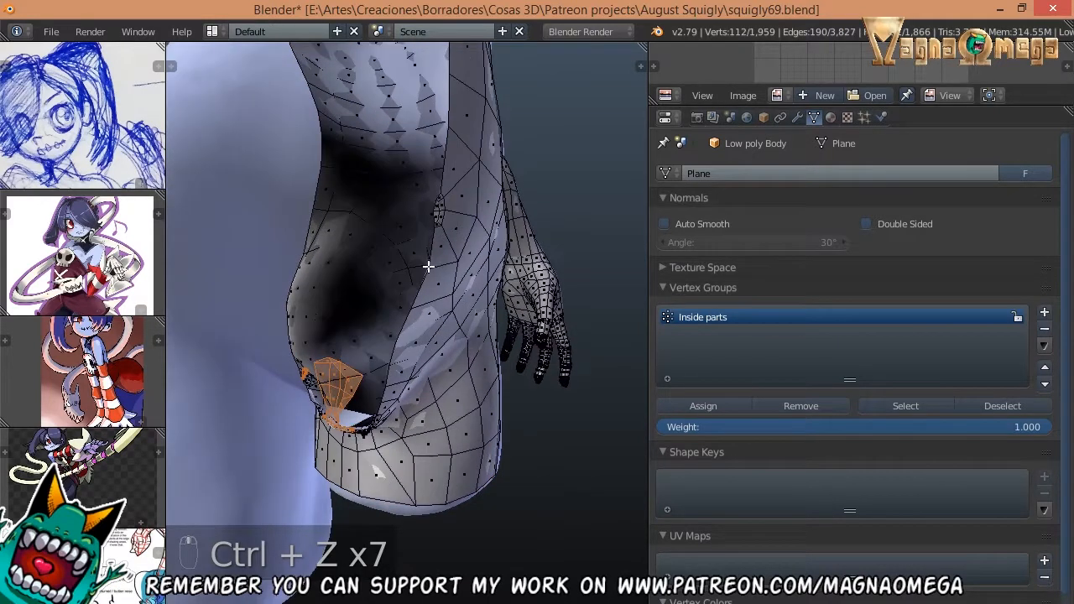
- Try removing the inner pelvis patch from the Inside parts vertex group and reselecting the group to check its members
{"action": "left_click", "coordinate": [1012, 406]}
{"action": "key", "text": "ctrl+z"}
{"action": "left_click", "coordinate": [789, 406]}
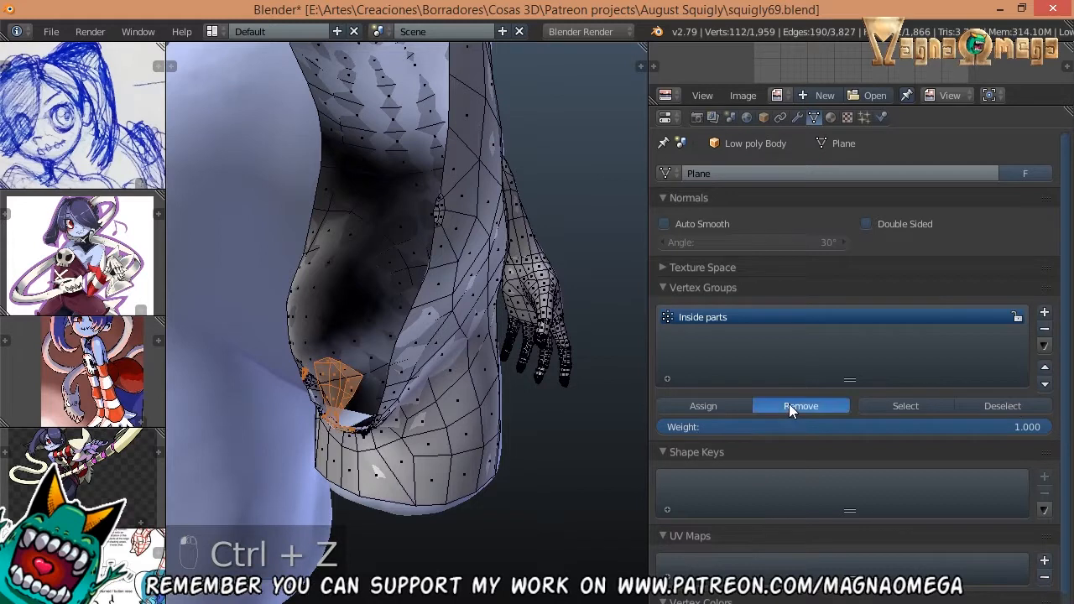
{"action": "middle_click_drag", "start_coordinate": [369, 353], "coordinate": [426, 337]}
{"action": "key", "text": "a"}
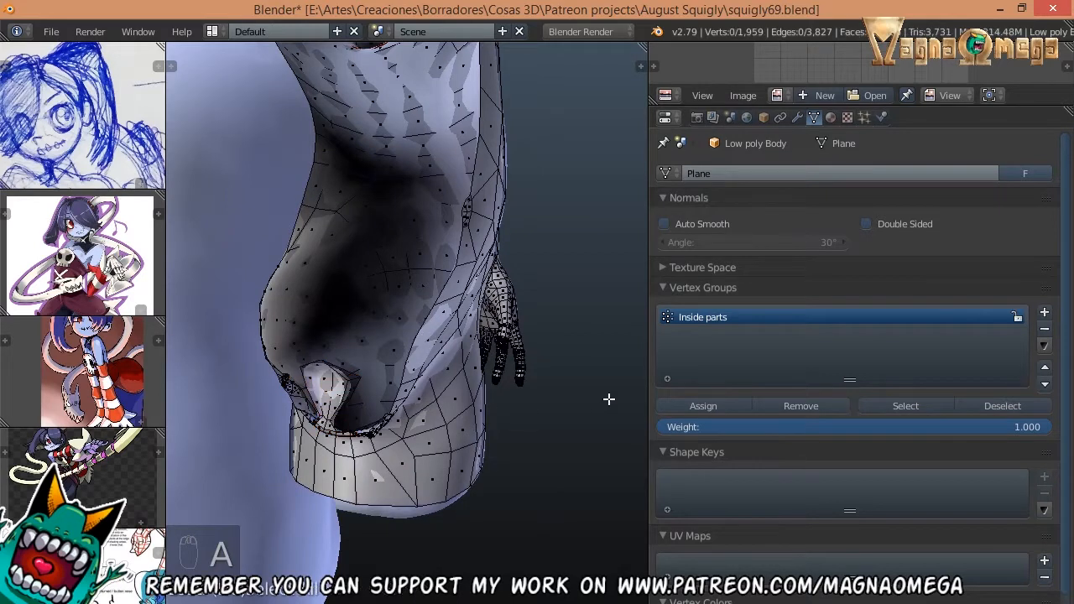
{"action": "left_click", "coordinate": [901, 406]}
{"action": "key", "text": "ctrl+z"}
{"action": "key", "text": "ctrl+z"}
{"action": "key", "text": "ctrl+z"}
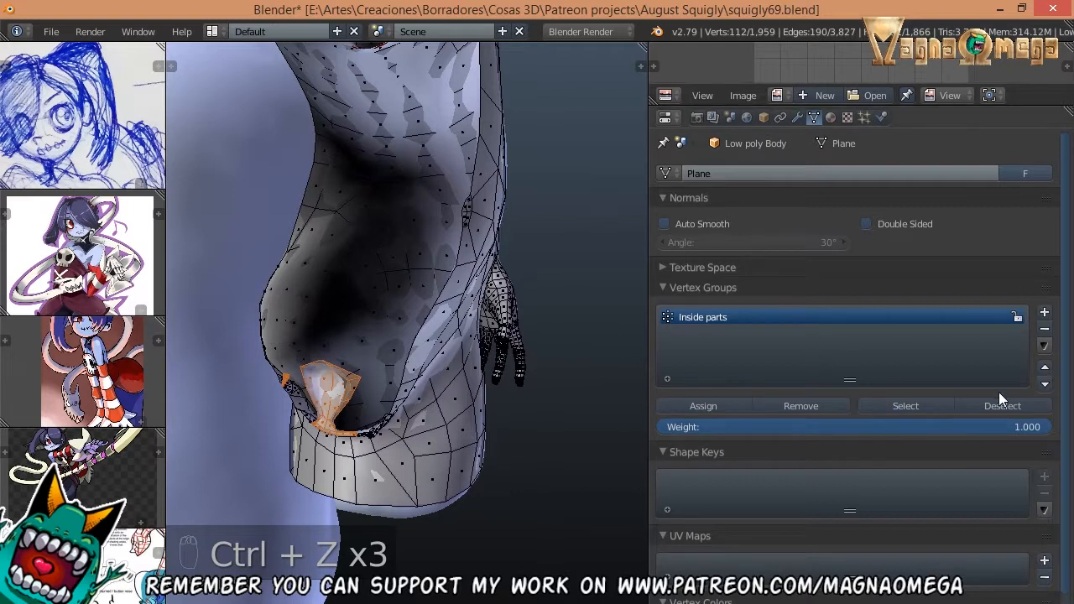
- Remove the inner patch from the Inside parts group, assign all other vertices to it at weight 1.000, and leave Edit Mode
{"action": "left_click", "coordinate": [816, 408]}
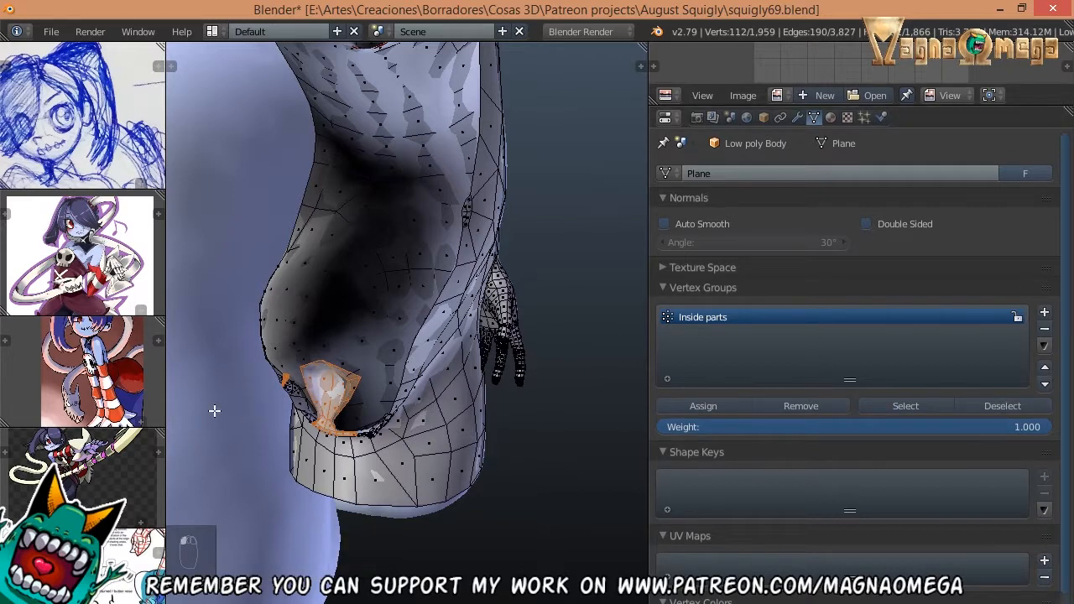
{"action": "key", "text": "ctrl+i"}
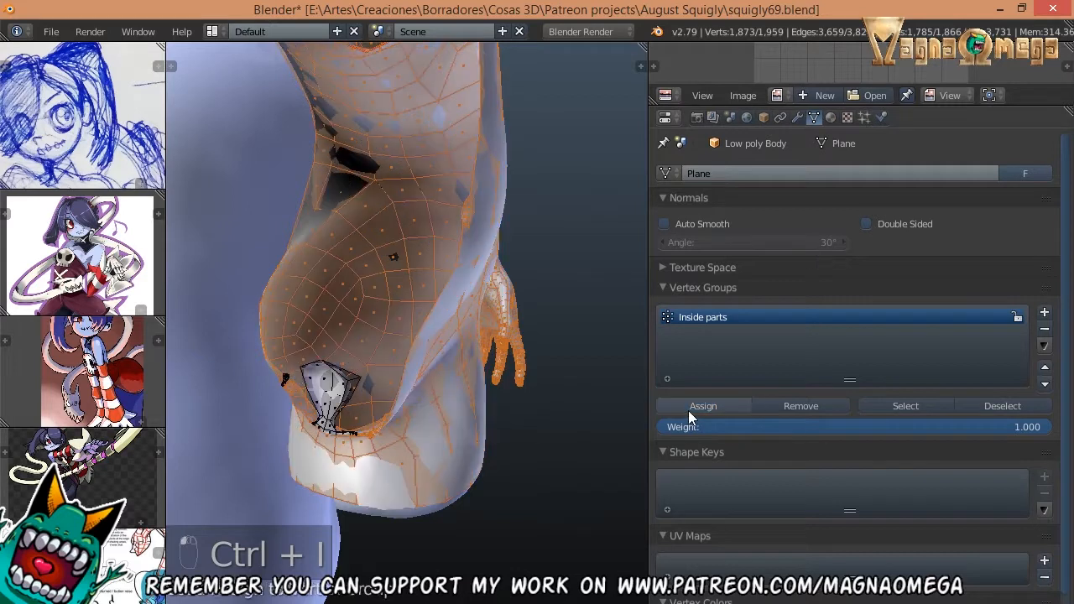
{"action": "left_click", "coordinate": [689, 410]}
{"action": "middle_click_drag", "start_coordinate": [470, 370], "coordinate": [433, 367]}
{"action": "key", "text": "a"}
{"action": "key", "text": "Tab"}
{"action": "middle_click_drag", "start_coordinate": [386, 416], "coordinate": [336, 416]}
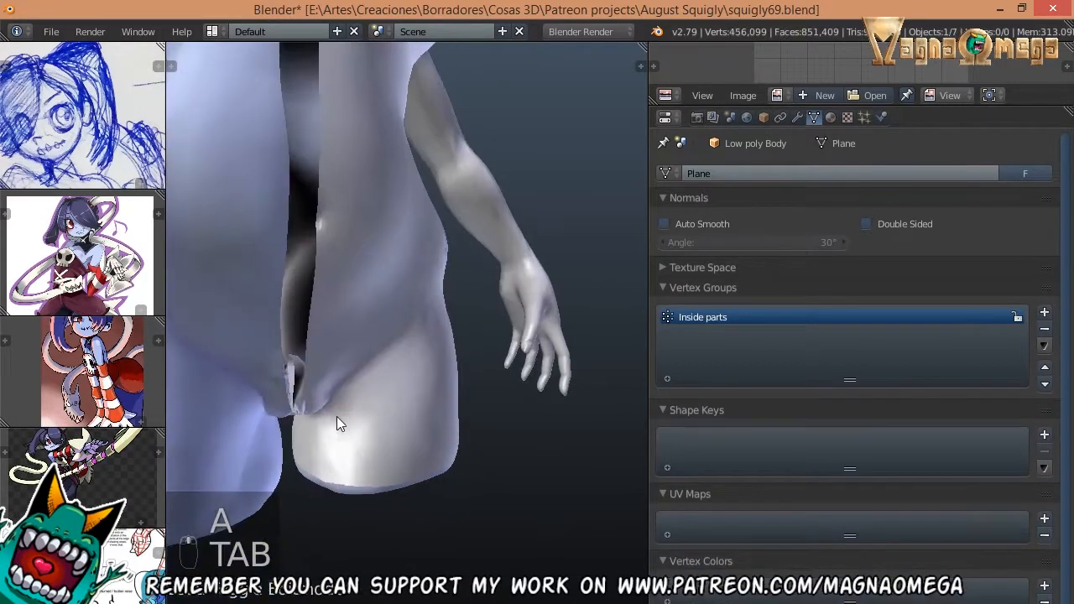
- Compare the low poly body with and without the Shrinkwrap modifier in the viewport around the pelvis, torso and head
{"action": "left_click", "coordinate": [797, 117]}
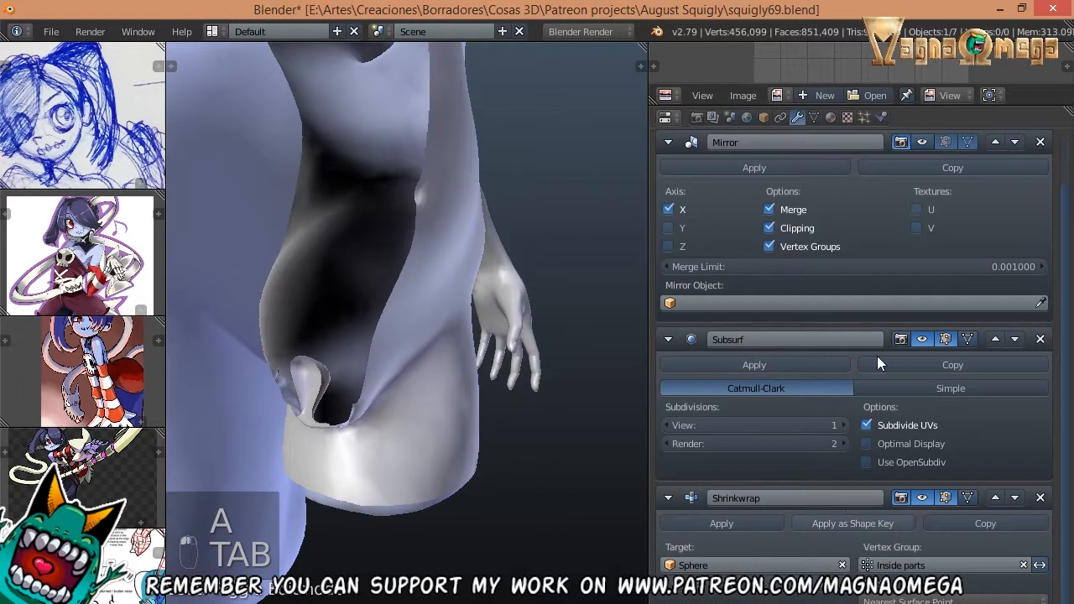
{"action": "left_click", "coordinate": [922, 498]}
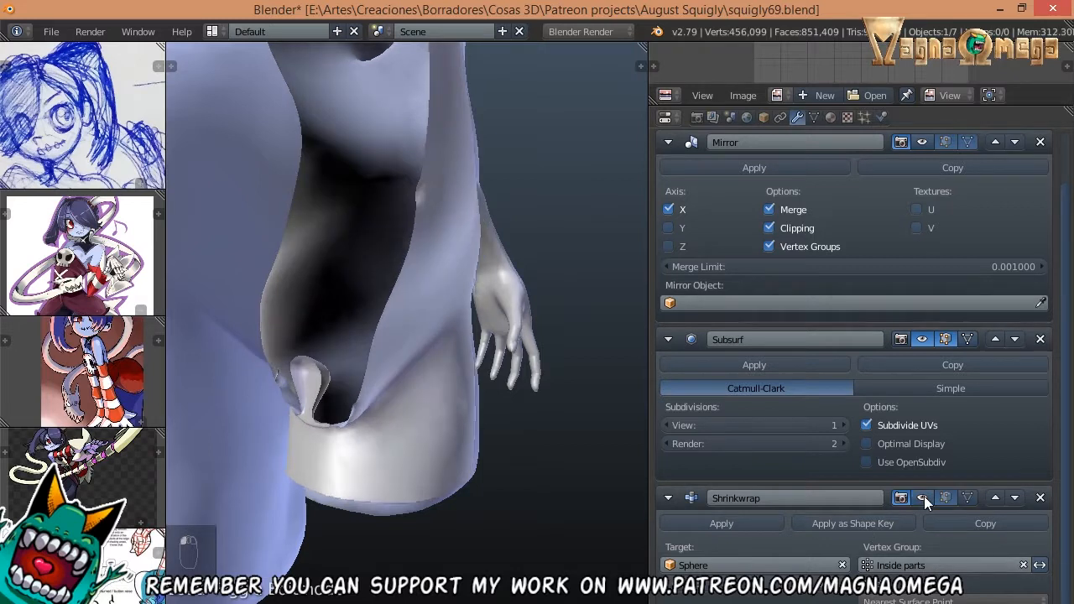
{"action": "left_click", "coordinate": [922, 498]}
{"action": "middle_click_drag", "start_coordinate": [539, 452], "coordinate": [520, 312]}
{"action": "left_click", "coordinate": [921, 495]}
{"action": "left_click", "coordinate": [920, 495]}
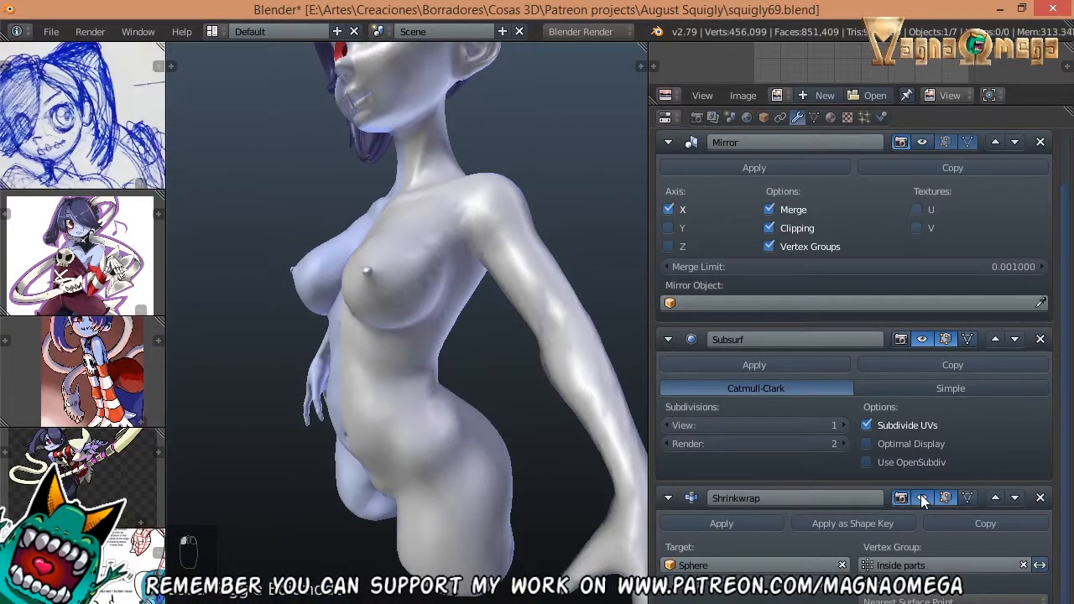
{"action": "left_click", "coordinate": [921, 495]}
{"action": "left_click", "coordinate": [921, 494]}
{"action": "mouse_move", "coordinate": [389, 407]}
{"action": "middle_mouse_down"}
{"action": "mouse_move", "coordinate": [429, 386]}
{"action": "mouse_move", "coordinate": [465, 388]}
{"action": "mouse_move", "coordinate": [508, 260]}
{"action": "mouse_move", "coordinate": [418, 256]}
{"action": "mouse_move", "coordinate": [485, 309]}
{"action": "mouse_move", "coordinate": [398, 339]}
{"action": "mouse_move", "coordinate": [364, 204]}
{"action": "mouse_move", "coordinate": [425, 266]}
{"action": "mouse_move", "coordinate": [360, 259]}
{"action": "mouse_move", "coordinate": [434, 264]}
{"action": "mouse_move", "coordinate": [483, 285]}
{"action": "mouse_move", "coordinate": [363, 288]}
{"action": "mouse_move", "coordinate": [443, 282]}
{"action": "mouse_move", "coordinate": [437, 300]}
{"action": "mouse_move", "coordinate": [506, 261]}
{"action": "mouse_move", "coordinate": [402, 239]}
{"action": "mouse_move", "coordinate": [417, 192]}
{"action": "mouse_move", "coordinate": [426, 270]}
{"action": "mouse_move", "coordinate": [510, 301]}
{"action": "middle_mouse_up"}
{"action": "left_click", "coordinate": [924, 497]}
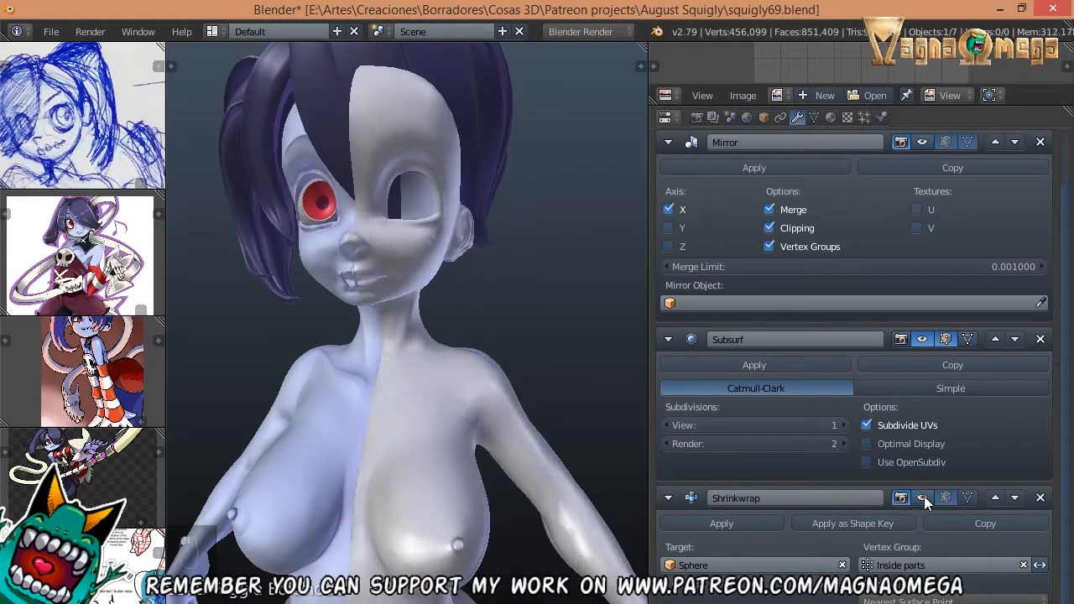
{"action": "left_click", "coordinate": [926, 498]}
{"action": "left_click", "coordinate": [926, 497]}
- Check the Shrinkwrap modifier's effect on the neck, shoulder and upper torso by switching its viewport display off and on
{"action": "middle_click_drag", "start_coordinate": [537, 361], "coordinate": [456, 317]}
{"action": "scroll", "coordinate": [482, 373], "scroll_direction": "up", "scroll_amount": 5}
{"action": "left_click", "coordinate": [923, 497]}
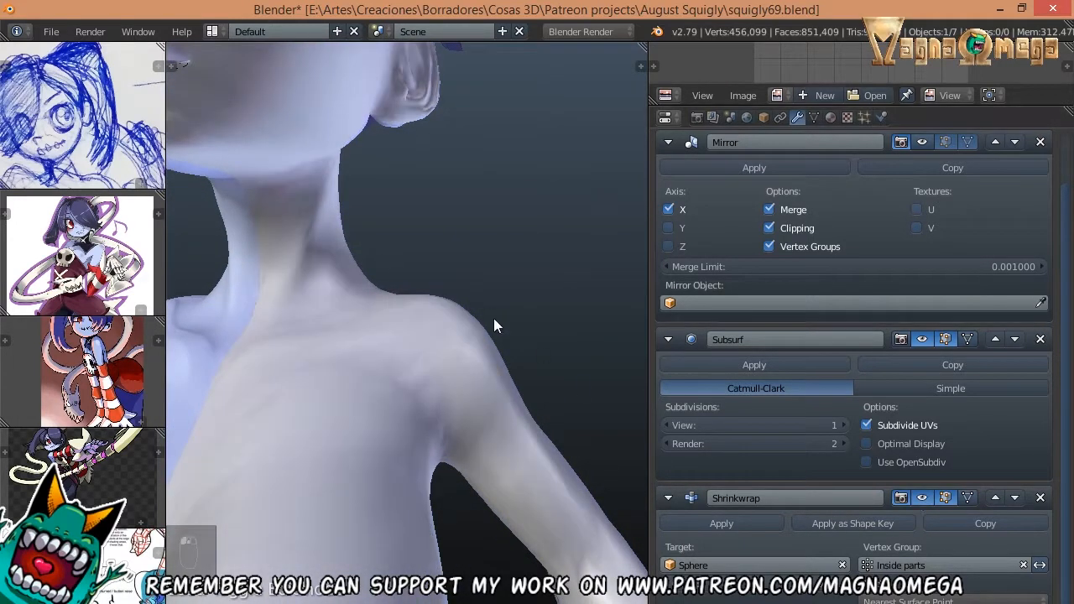
{"action": "left_click", "coordinate": [923, 499]}
{"action": "left_click", "coordinate": [923, 499]}
{"action": "left_click", "coordinate": [922, 498]}
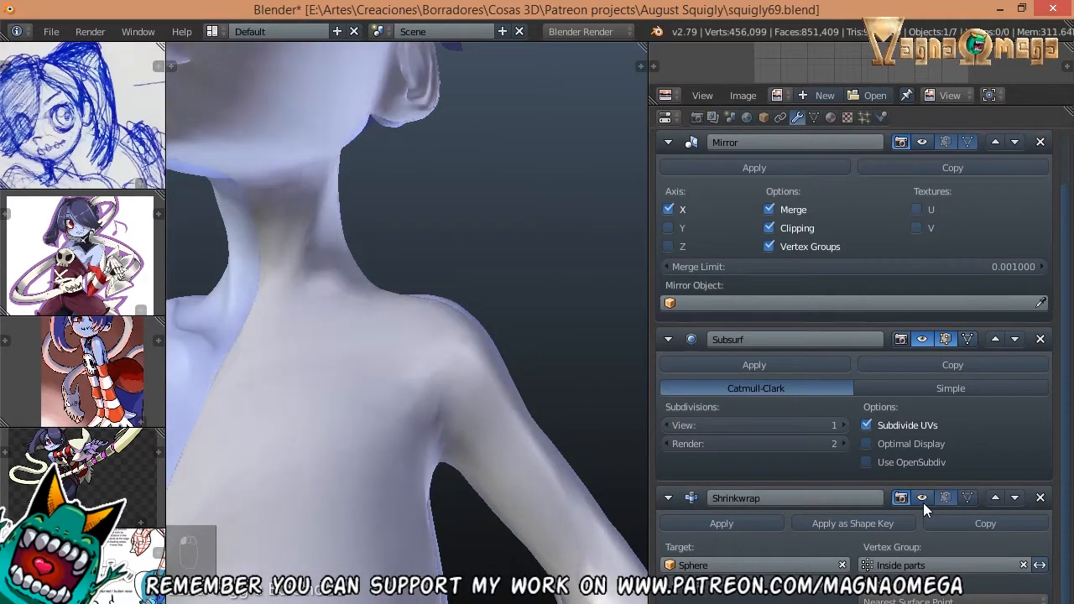
{"action": "left_click", "coordinate": [922, 498]}
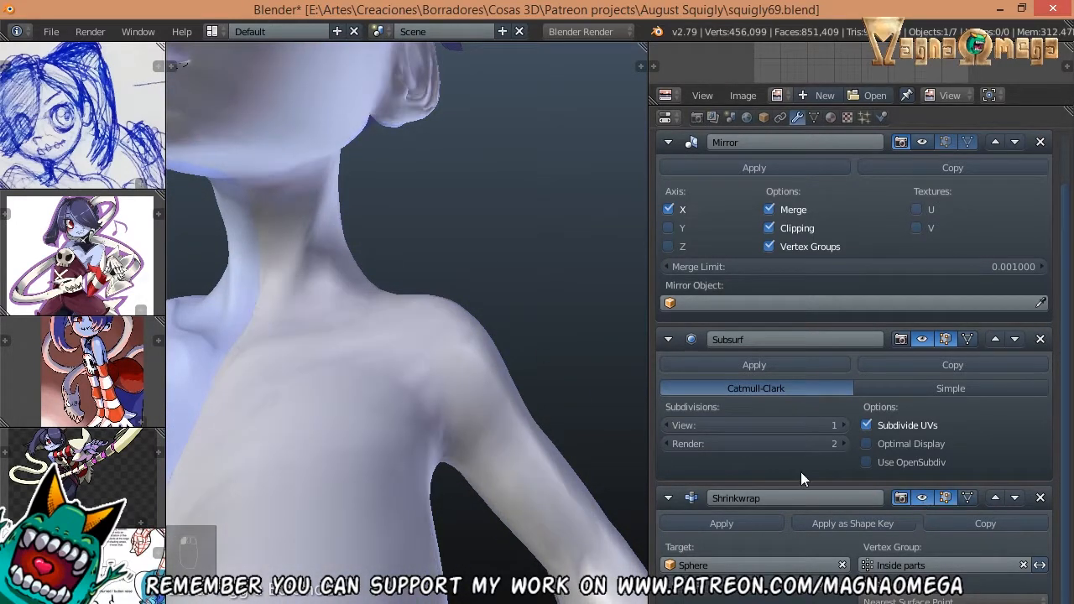
{"action": "left_click", "coordinate": [967, 499]}
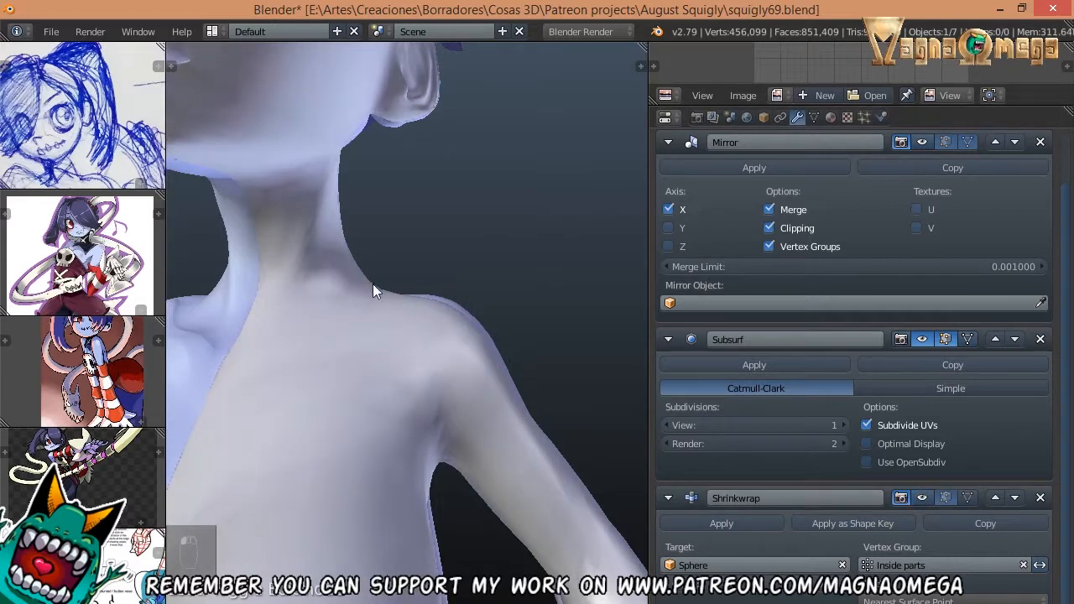
{"action": "middle_click_drag", "start_coordinate": [373, 283], "coordinate": [411, 370]}
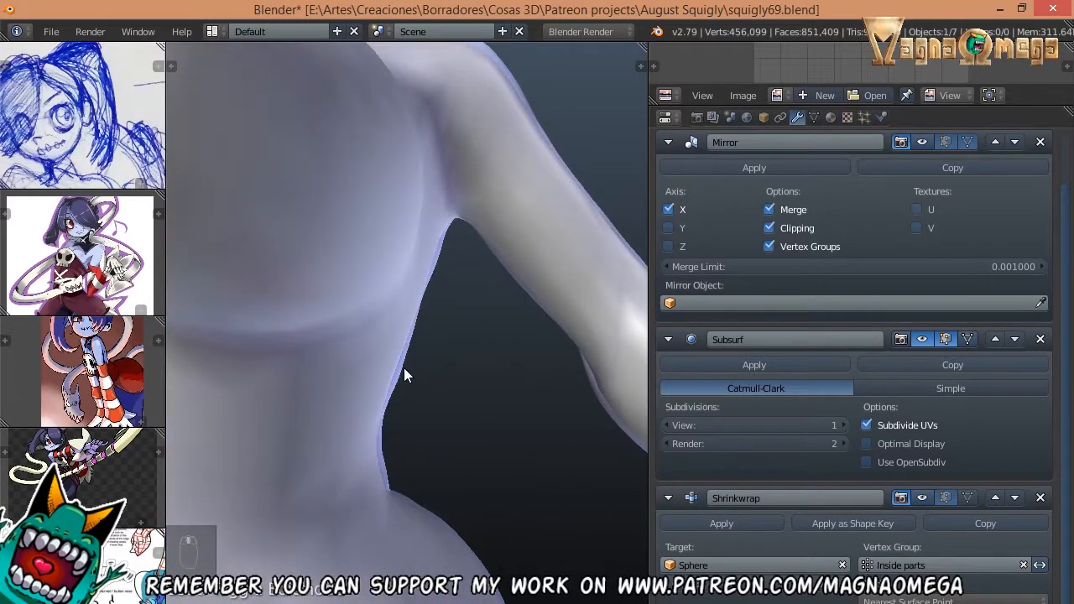
{"action": "left_click", "coordinate": [921, 499]}
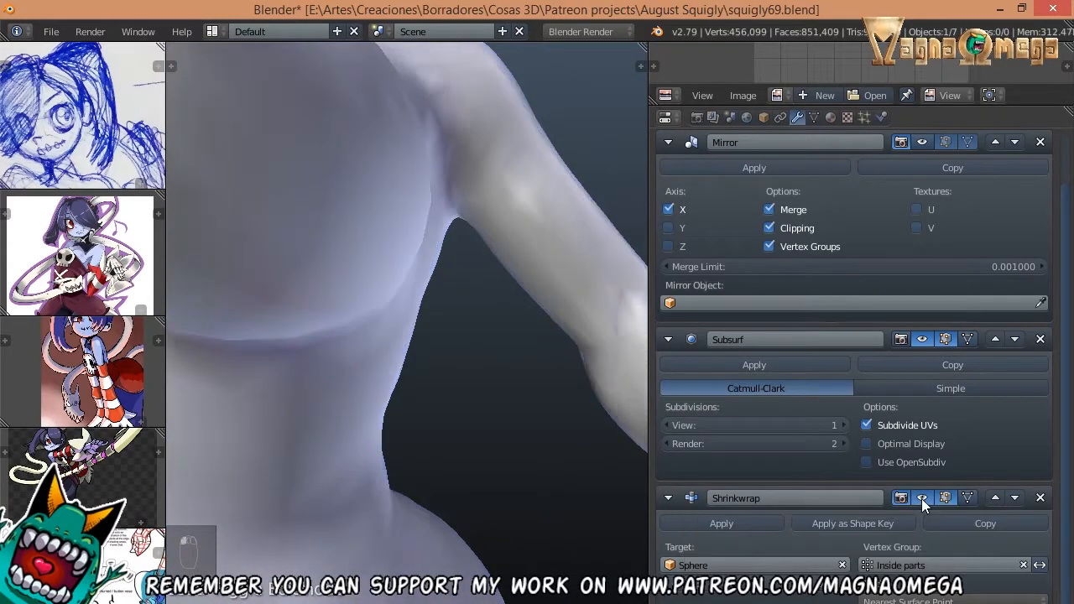
- Turn off the viewport display of the Subsurf and Shrinkwrap modifiers on the low poly body
{"action": "scroll", "coordinate": [395, 316], "scroll_direction": "down", "scroll_amount": 6}
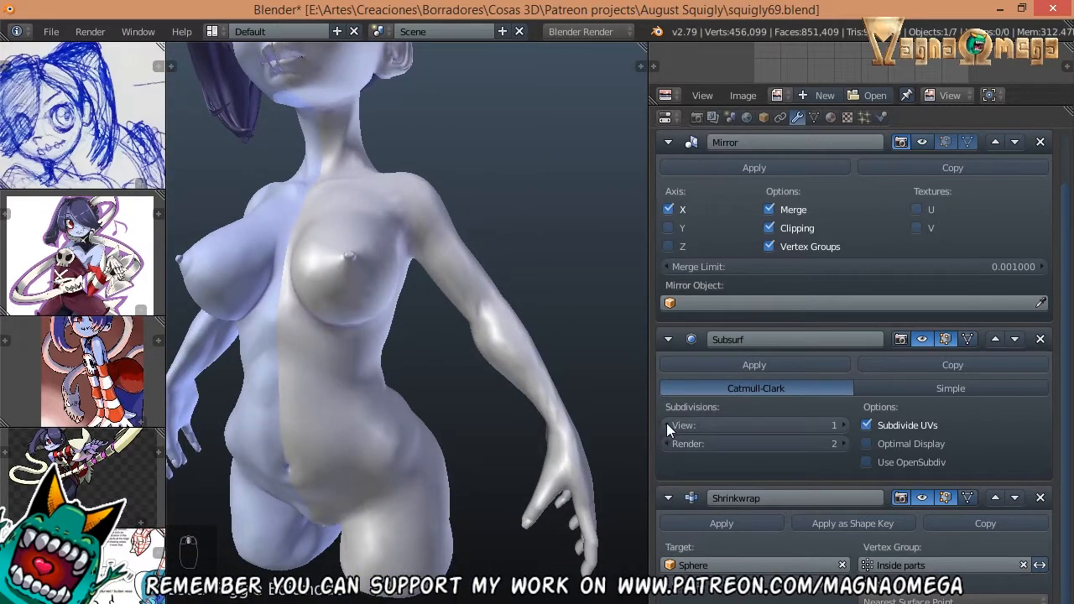
{"action": "middle_click_drag", "start_coordinate": [431, 358], "coordinate": [371, 275]}
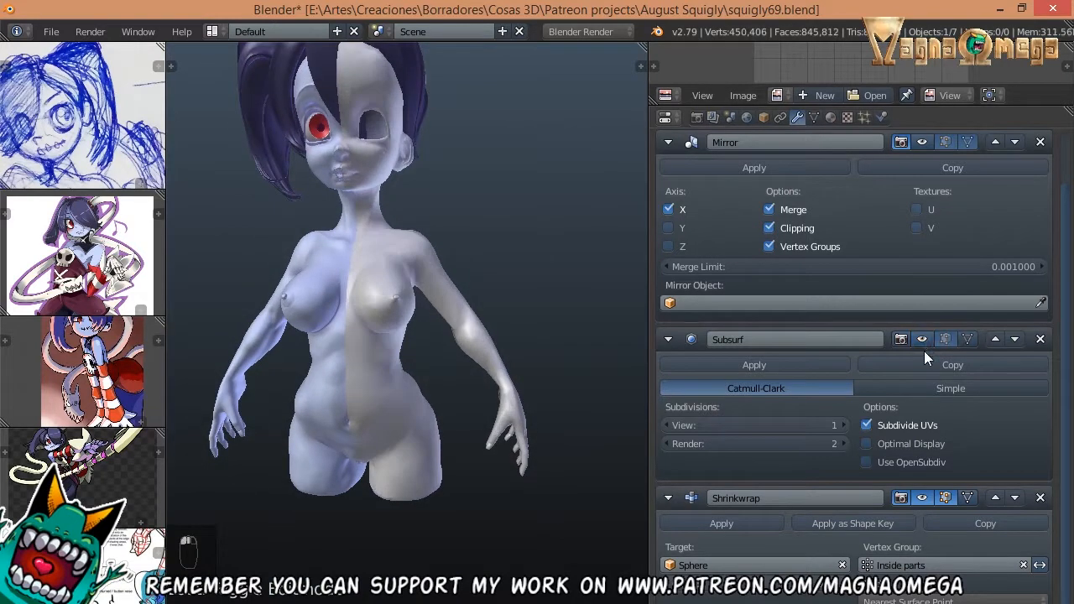
{"action": "left_click", "coordinate": [906, 498]}
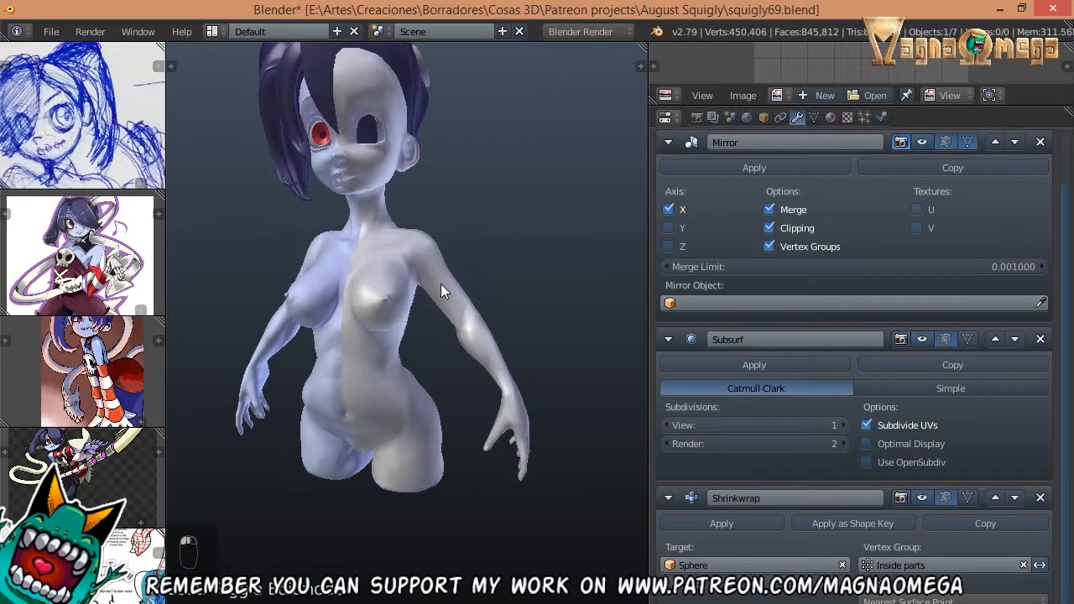
- View the sculpted body in isolation, leave that view, isolate the low poly body and enter Edit Mode
{"action": "right_click", "coordinate": [451, 287]}
{"action": "middle_click_drag", "start_coordinate": [454, 287], "coordinate": [358, 278]}
{"action": "key", "text": "KP_Divide"}
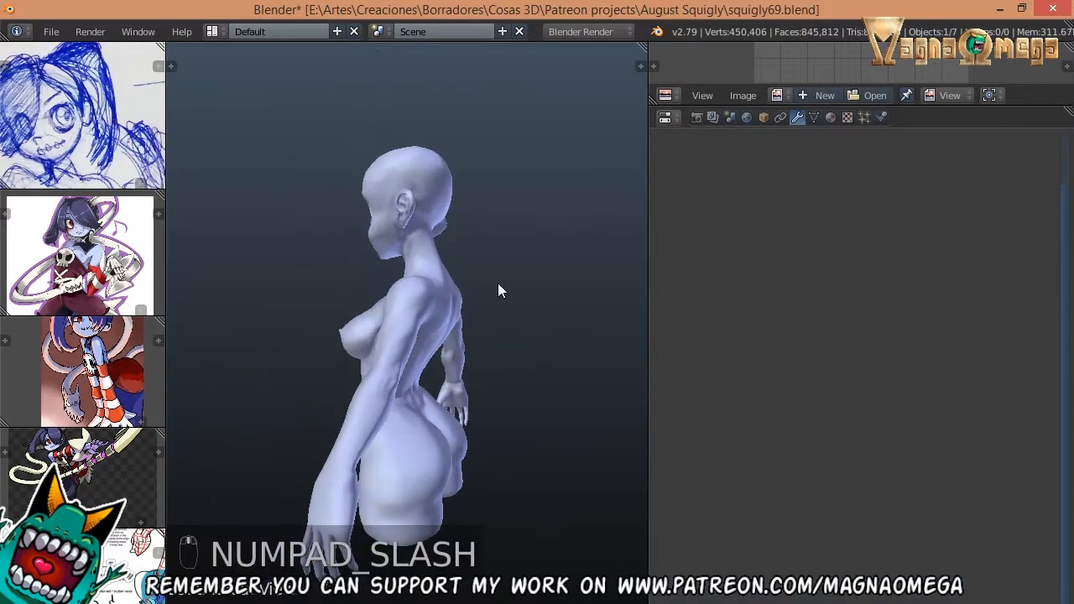
{"action": "middle_click_drag", "start_coordinate": [498, 291], "coordinate": [340, 291]}
{"action": "key", "text": "KP_Divide"}
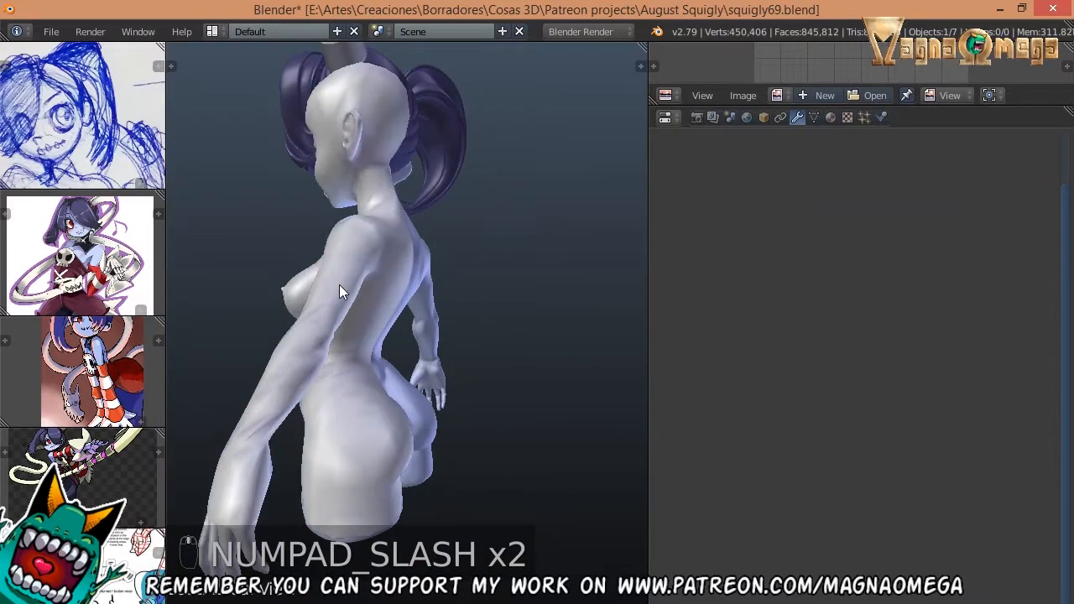
{"action": "key", "text": "KP_Divide"}
{"action": "key", "text": "Tab"}
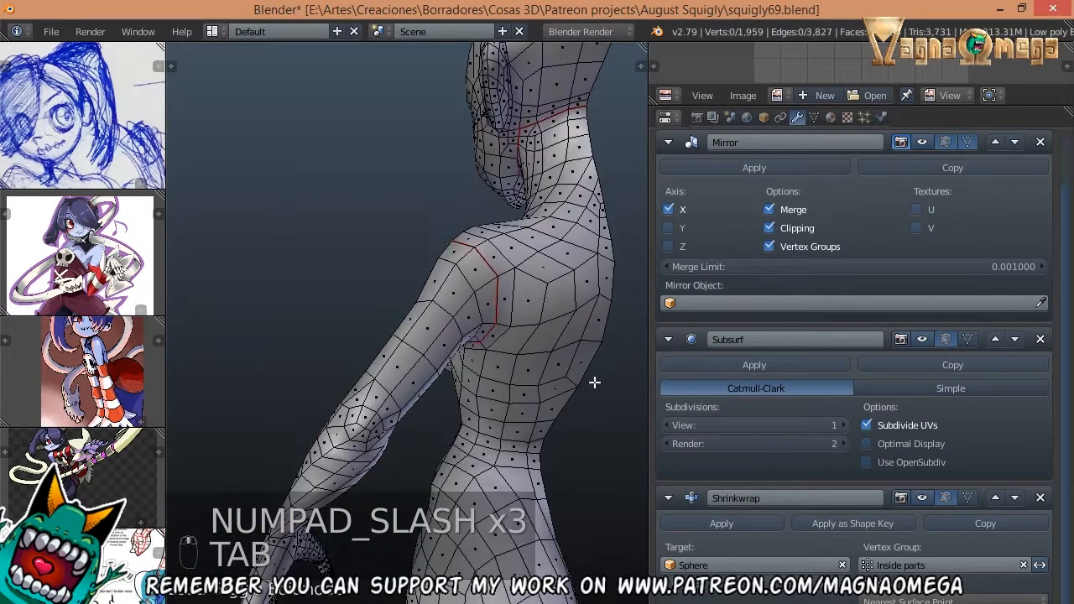
- Switch to edge selection, select an edge path on the low poly body, and mark it as a seam
{"action": "middle_click_drag", "start_coordinate": [593, 377], "coordinate": [386, 285]}
{"action": "scroll", "coordinate": [386, 286], "scroll_direction": "up", "scroll_amount": 4}
{"action": "middle_click_drag", "start_coordinate": [305, 335], "coordinate": [406, 379]}
{"action": "scroll", "coordinate": [432, 307], "scroll_direction": "up", "scroll_amount": 4}
{"action": "right_click", "coordinate": [424, 305]}
{"action": "key", "text": "Tab"}
{"action": "key", "text": "Tab"}
{"action": "key", "text": "ctrl+Tab"}
{"action": "left_click", "coordinate": [292, 311]}
{"action": "right_click", "coordinate": [442, 338], "text": "alt"}
{"action": "right_click", "coordinate": [319, 349], "text": "shift"}
{"action": "middle_click_drag", "start_coordinate": [344, 333], "coordinate": [462, 377]}
{"action": "key", "text": "ctrl+e"}
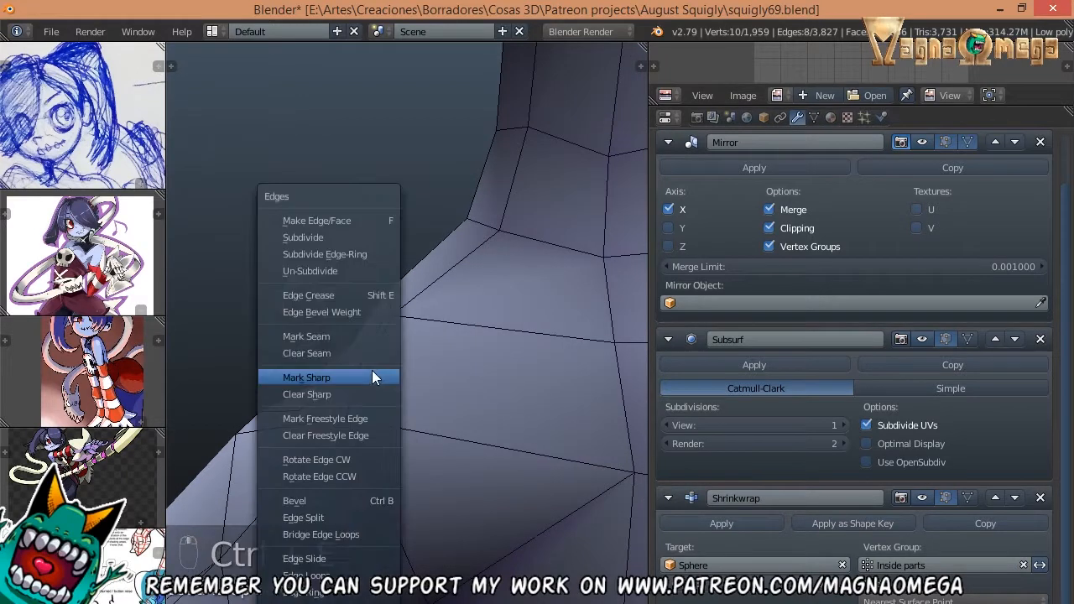
{"action": "left_click", "coordinate": [347, 336]}
- Mark the edge path along the recessed inner part of the mesh as a seam and clear the selection
{"action": "middle_click_drag", "start_coordinate": [347, 336], "coordinate": [419, 300]}
{"action": "scroll", "coordinate": [437, 415], "scroll_direction": "down", "scroll_amount": 5}
{"action": "middle_click_drag", "start_coordinate": [283, 251], "coordinate": [562, 267]}
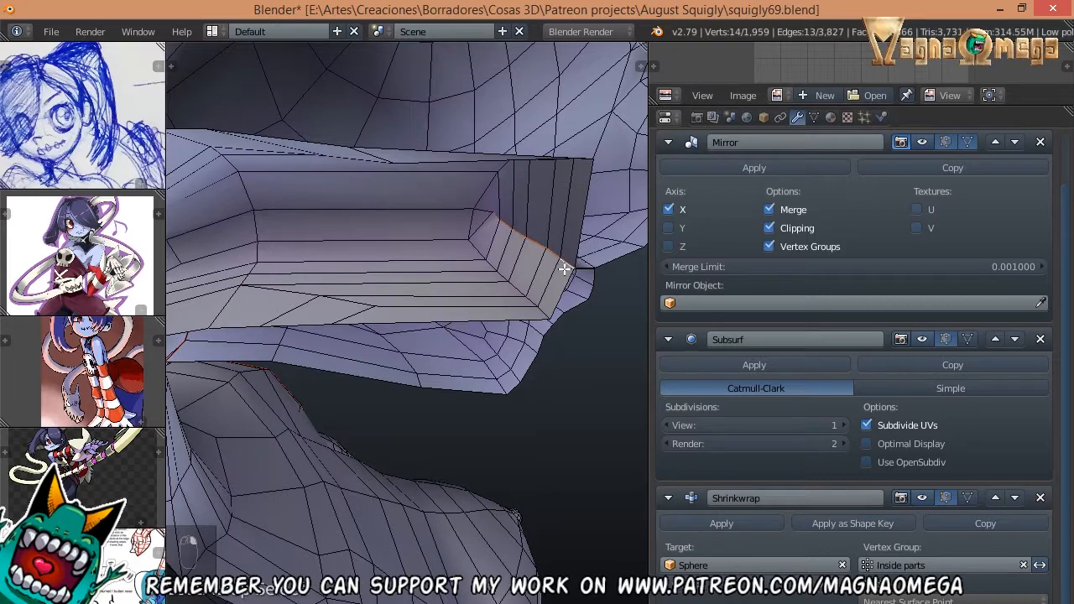
{"action": "key", "text": "ctrl+e"}
{"action": "left_click", "coordinate": [563, 271]}
{"action": "key", "text": "a"}
- Select the edges where the ear joins the head and mark them as a seam
{"action": "middle_click_drag", "start_coordinate": [562, 271], "coordinate": [493, 214]}
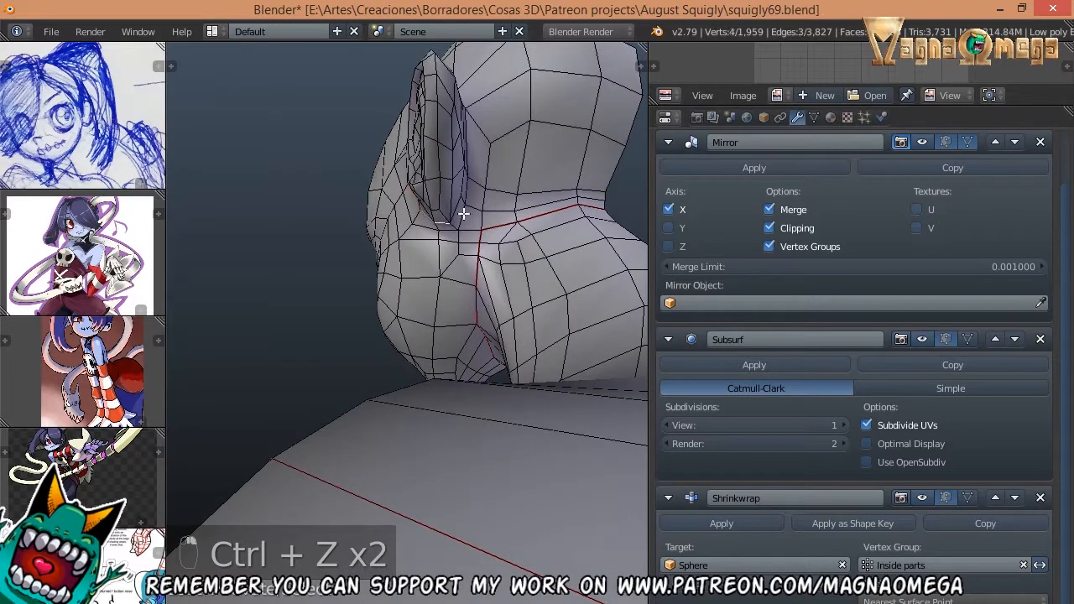
{"action": "middle_click_drag", "start_coordinate": [505, 173], "coordinate": [432, 227]}
{"action": "scroll", "coordinate": [442, 180], "scroll_direction": "down", "scroll_amount": 2}
{"action": "right_click", "coordinate": [434, 290], "text": "shift"}
{"action": "mouse_move", "coordinate": [436, 290]}
{"action": "middle_mouse_down"}
{"action": "mouse_move", "coordinate": [619, 276]}
{"action": "mouse_move", "coordinate": [482, 355]}
{"action": "mouse_move", "coordinate": [422, 263]}
{"action": "mouse_move", "coordinate": [427, 285]}
{"action": "middle_mouse_up"}
{"action": "key", "text": "ctrl+e"}
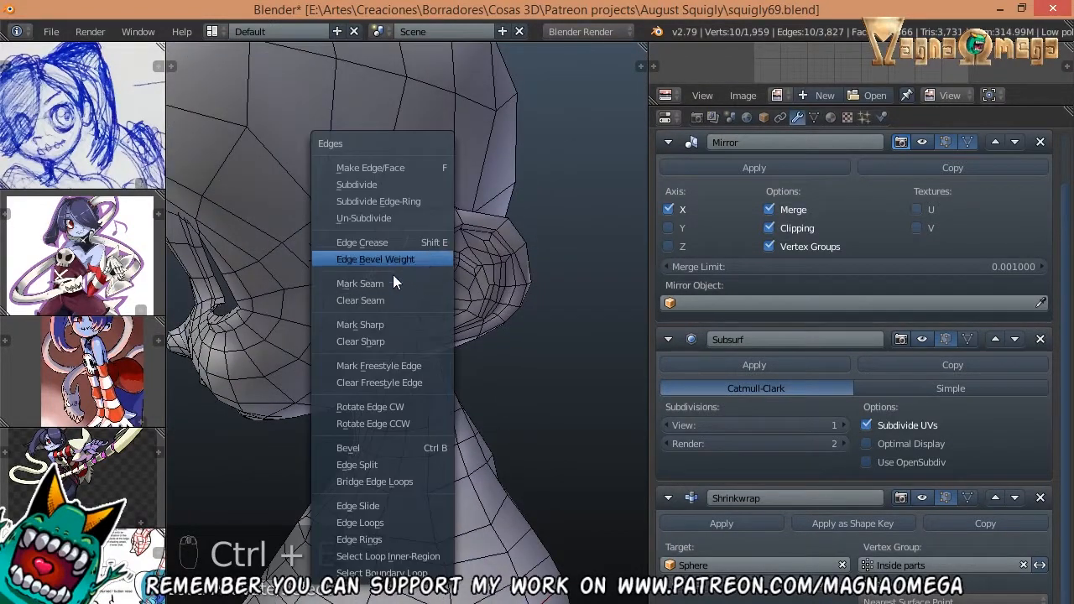
{"action": "left_click", "coordinate": [385, 284]}
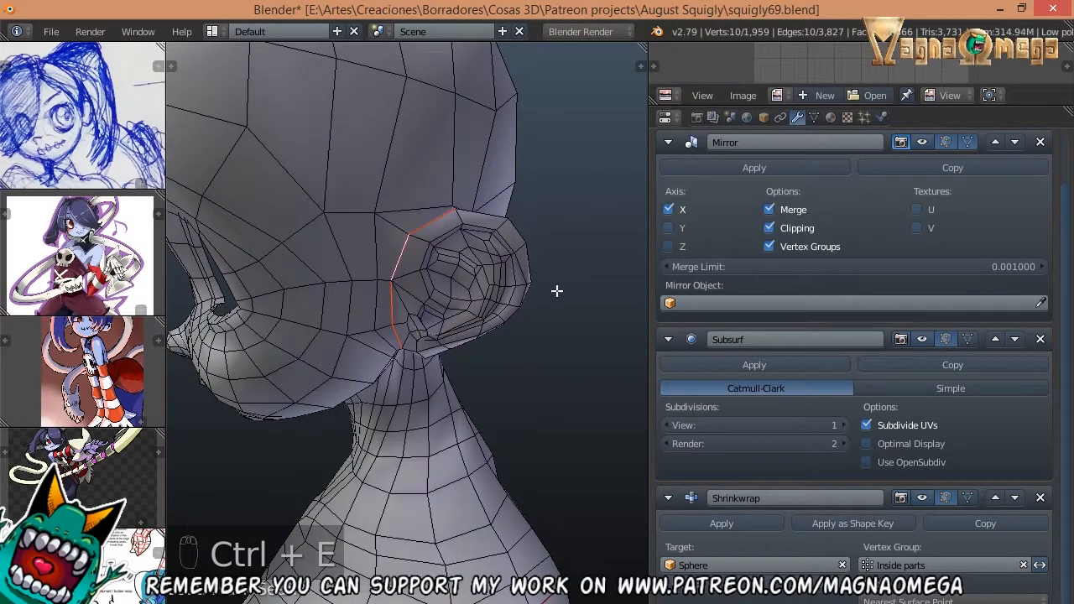
- Select the edge path up the back of the ear from its lower end to the top and mark it as a seam
{"action": "middle_click_drag", "start_coordinate": [557, 291], "coordinate": [448, 297]}
{"action": "scroll", "coordinate": [445, 320], "scroll_direction": "up", "scroll_amount": 2}
{"action": "scroll", "coordinate": [420, 240], "scroll_direction": "down", "scroll_amount": 5}
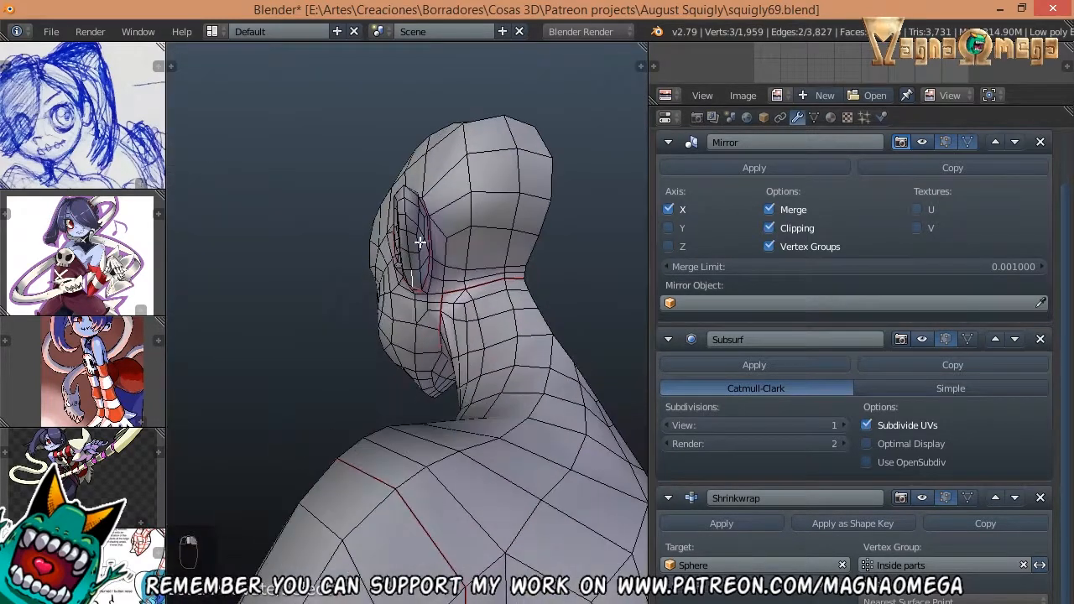
{"action": "scroll", "coordinate": [422, 230], "scroll_direction": "up", "scroll_amount": 2}
{"action": "middle_click_drag", "start_coordinate": [420, 240], "coordinate": [407, 279]}
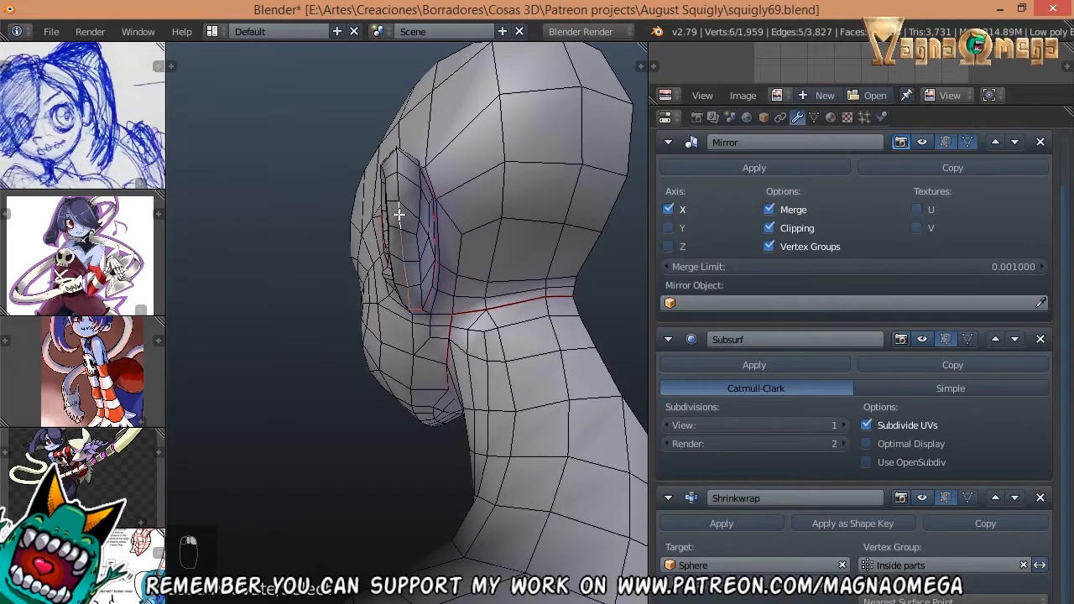
{"action": "middle_click_drag", "start_coordinate": [401, 192], "coordinate": [541, 463]}
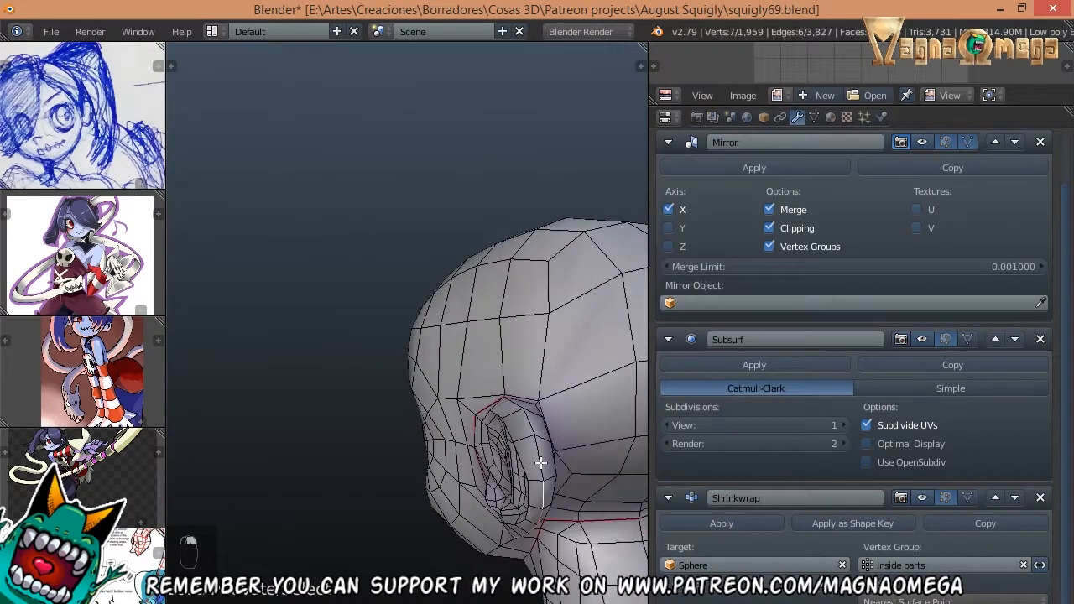
{"action": "right_click", "coordinate": [538, 419], "text": "shift"}
{"action": "middle_click_drag", "start_coordinate": [538, 419], "coordinate": [542, 466]}
{"action": "key", "text": "ctrl+e"}
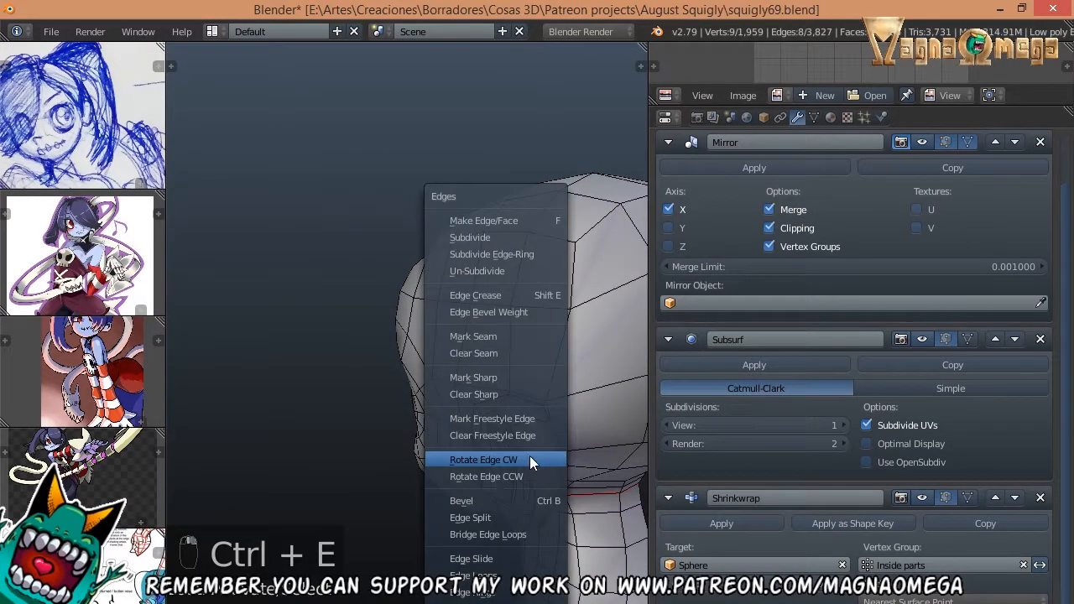
{"action": "left_click", "coordinate": [500, 334]}
- Add extra edge loops around the wrist and lower forearm with Loop Cut
{"action": "middle_click_drag", "start_coordinate": [294, 335], "coordinate": [534, 275]}
{"action": "scroll", "coordinate": [428, 235], "scroll_direction": "up", "scroll_amount": 2}
{"action": "scroll", "coordinate": [441, 245], "scroll_direction": "up", "scroll_amount": 3}
{"action": "right_click", "coordinate": [442, 246]}
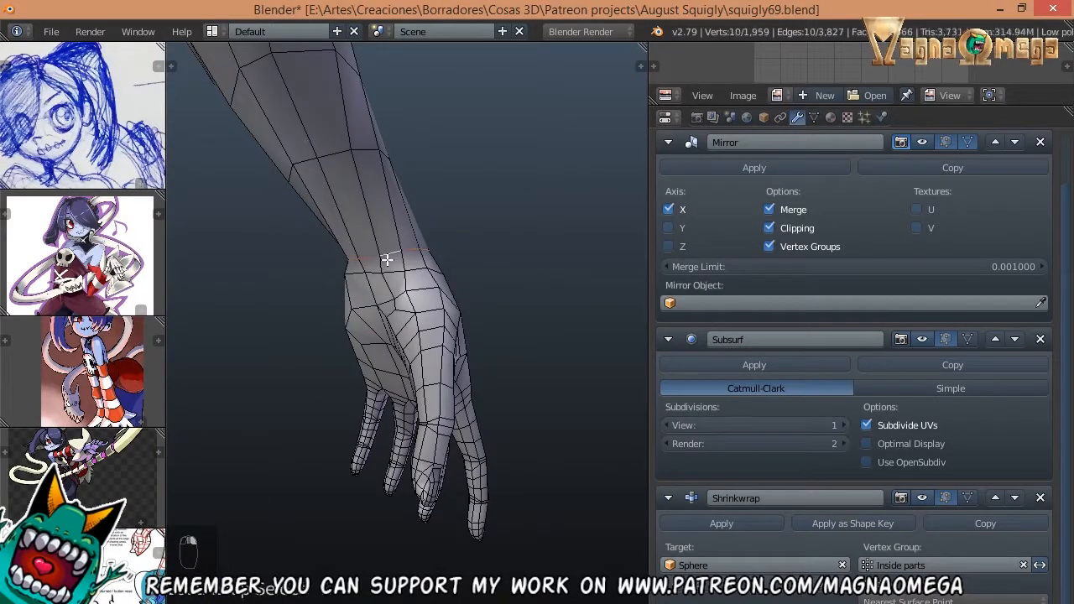
{"action": "mouse_move", "coordinate": [387, 260]}
{"action": "middle_mouse_down"}
{"action": "mouse_move", "coordinate": [439, 307]}
{"action": "mouse_move", "coordinate": [352, 288]}
{"action": "mouse_move", "coordinate": [408, 271]}
{"action": "mouse_move", "coordinate": [429, 322]}
{"action": "mouse_move", "coordinate": [382, 267]}
{"action": "middle_mouse_up"}
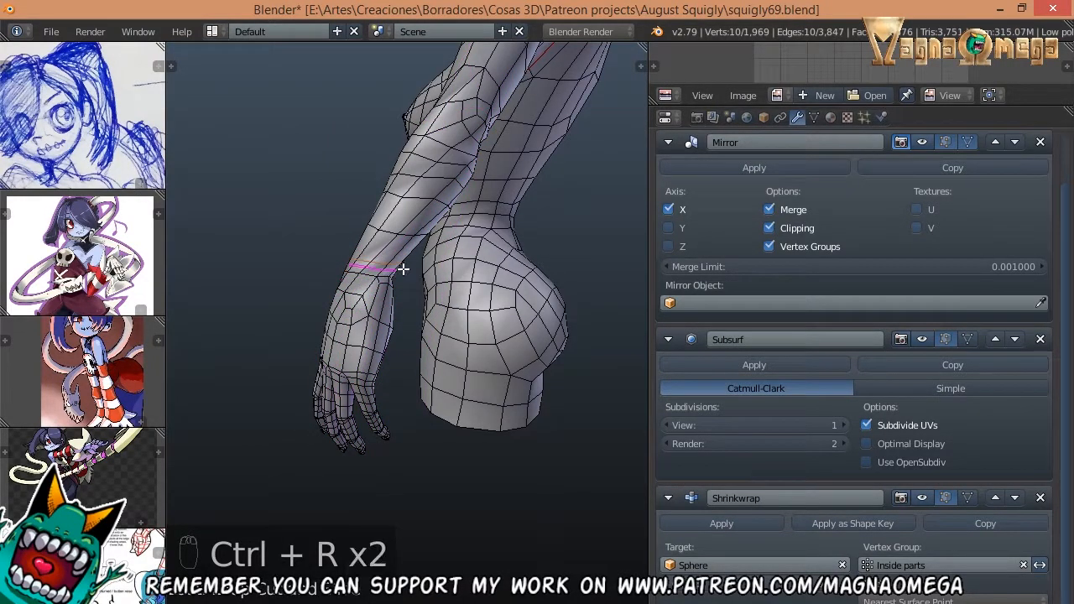
{"action": "middle_click_drag", "start_coordinate": [408, 263], "coordinate": [454, 237]}
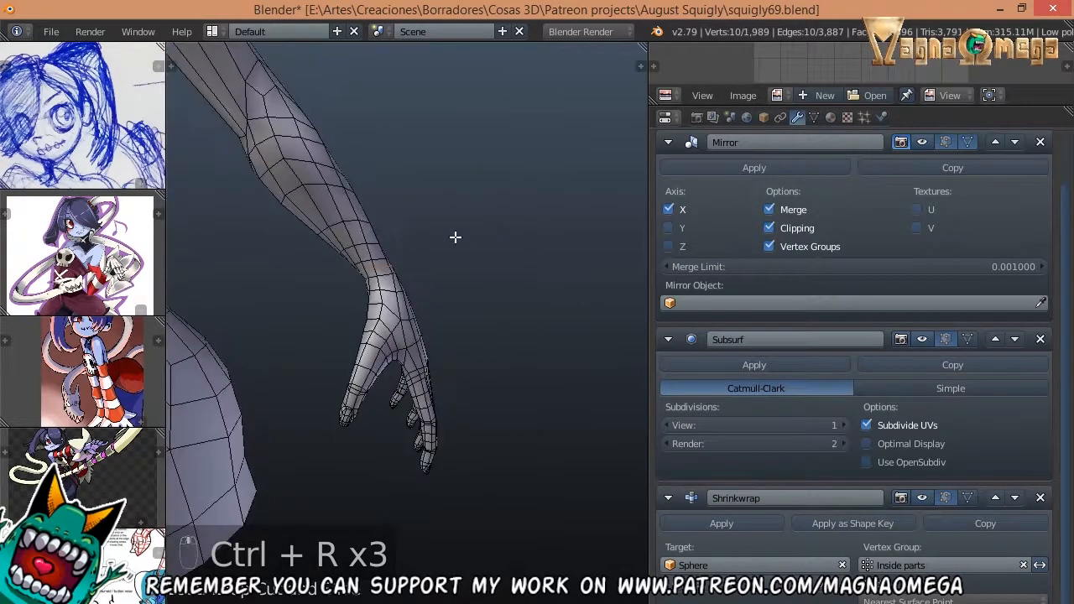
{"action": "middle_click_drag", "start_coordinate": [342, 180], "coordinate": [432, 249], "text": "shift"}
{"action": "scroll", "coordinate": [432, 251], "scroll_direction": "down", "scroll_amount": 4}
{"action": "scroll", "coordinate": [432, 249], "scroll_direction": "up", "scroll_amount": 5}
- Select the edge loop around the wrist and mark it as a seam
{"action": "right_click", "coordinate": [389, 316]}
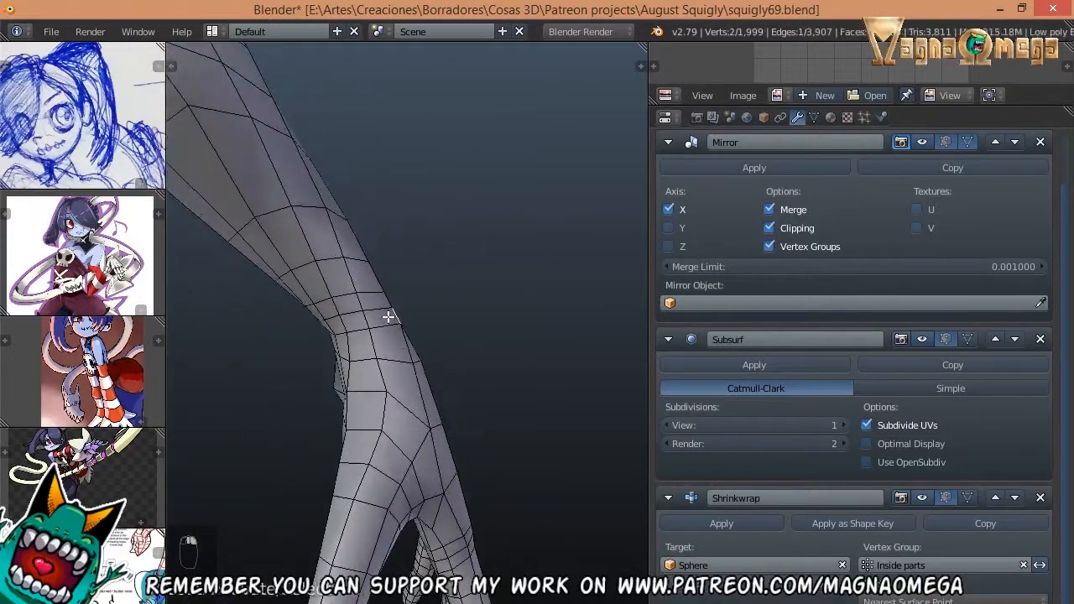
{"action": "mouse_move", "coordinate": [383, 328]}
{"action": "middle_mouse_down"}
{"action": "mouse_move", "coordinate": [470, 311]}
{"action": "mouse_move", "coordinate": [389, 318]}
{"action": "middle_mouse_up"}
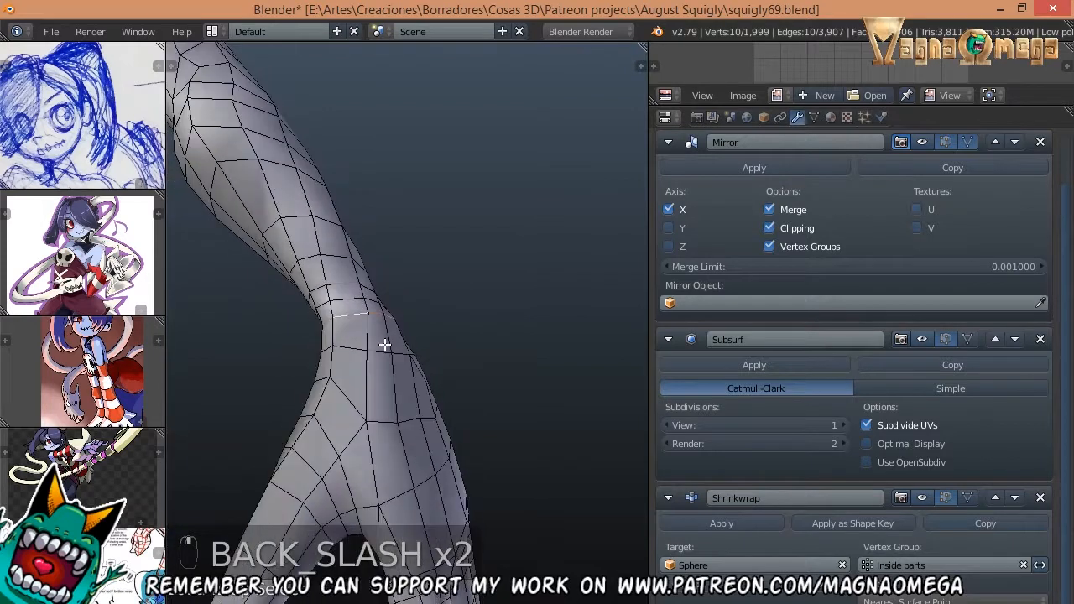
{"action": "key", "text": "ctrl+e"}
{"action": "left_click", "coordinate": [390, 344]}
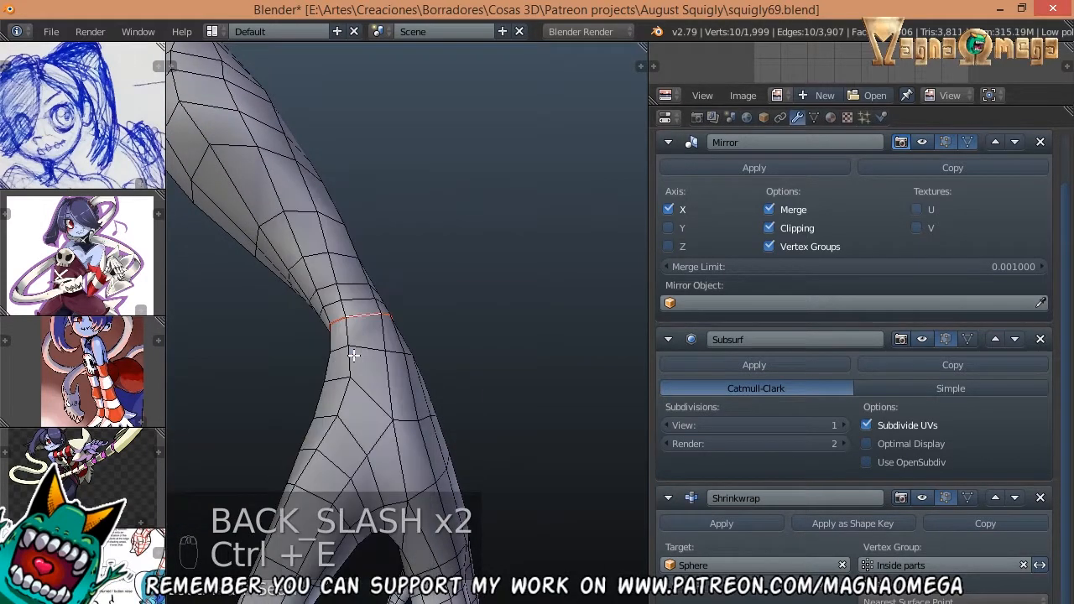
- Select the edge path around the base of the thumb and mark it as a seam
{"action": "middle_click_drag", "start_coordinate": [355, 355], "coordinate": [404, 398]}
{"action": "right_click", "coordinate": [401, 330]}
{"action": "middle_click_drag", "start_coordinate": [428, 315], "coordinate": [423, 378]}
{"action": "right_click", "coordinate": [422, 378], "text": "ctrl"}
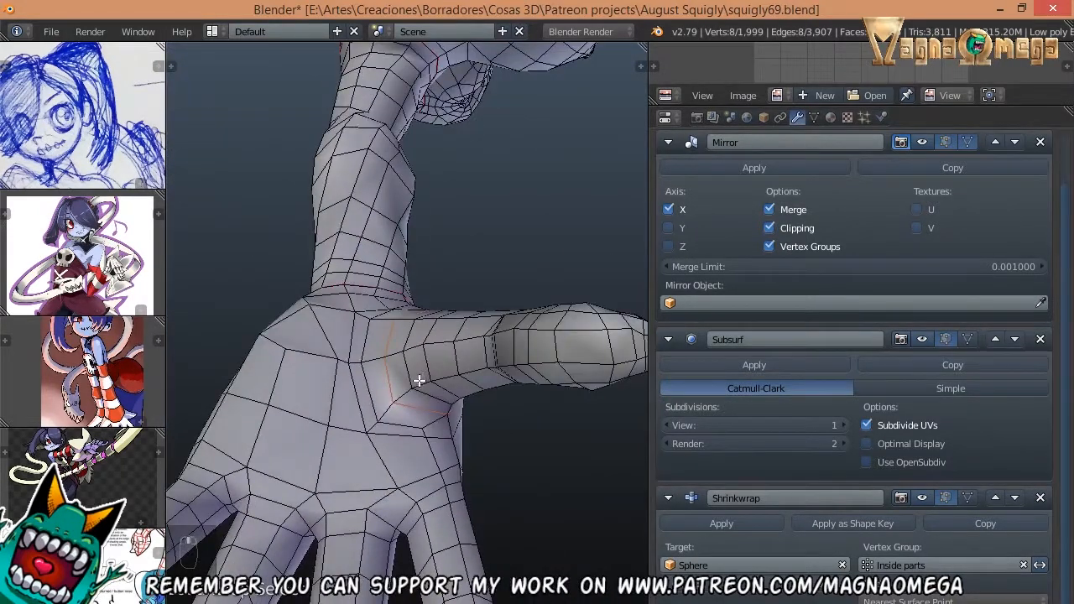
{"action": "key", "text": "ctrl+e"}
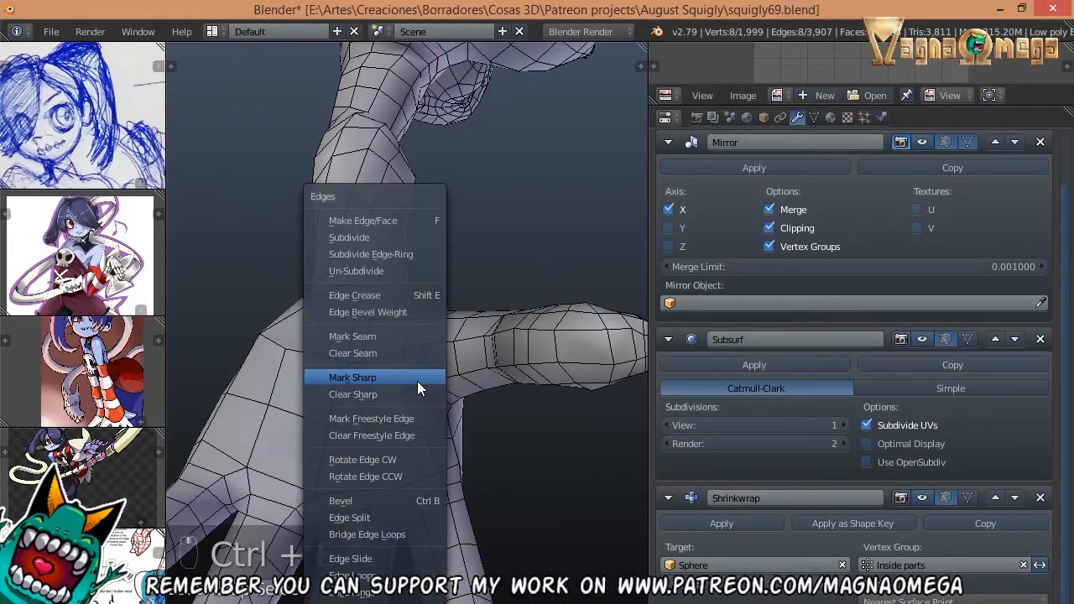
{"action": "left_click", "coordinate": [374, 339]}
- Select the lengthwise edges along the sides of the four fingers plus the edges across their tips, and mark them as seams
{"action": "middle_click_drag", "start_coordinate": [375, 339], "coordinate": [480, 291]}
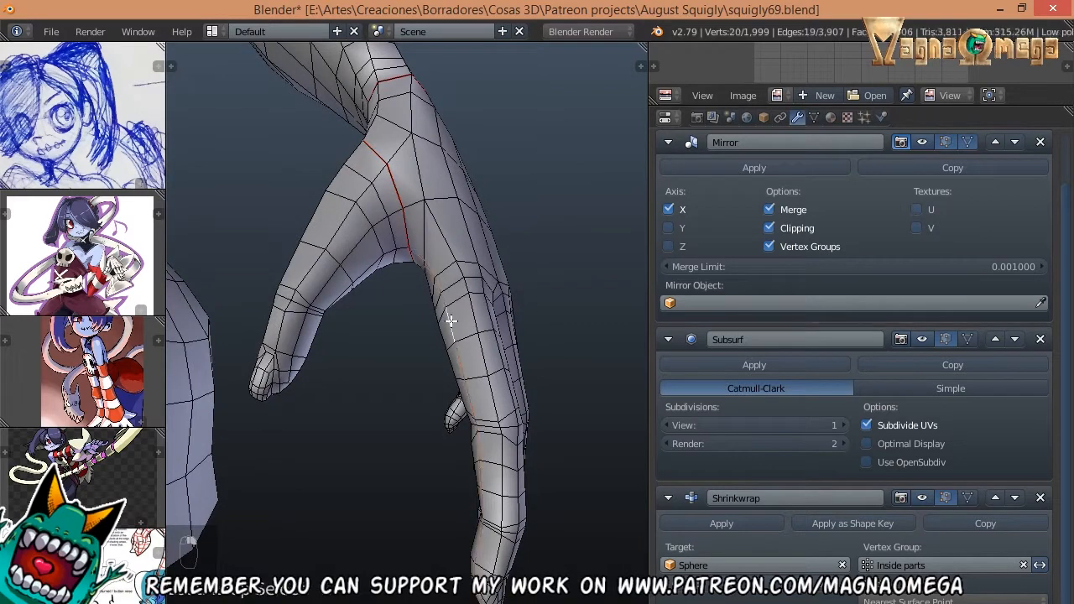
{"action": "right_click", "coordinate": [493, 399], "text": "alt"}
{"action": "middle_click_drag", "start_coordinate": [492, 398], "coordinate": [391, 336]}
{"action": "right_click", "coordinate": [546, 337], "text": "alt+shift"}
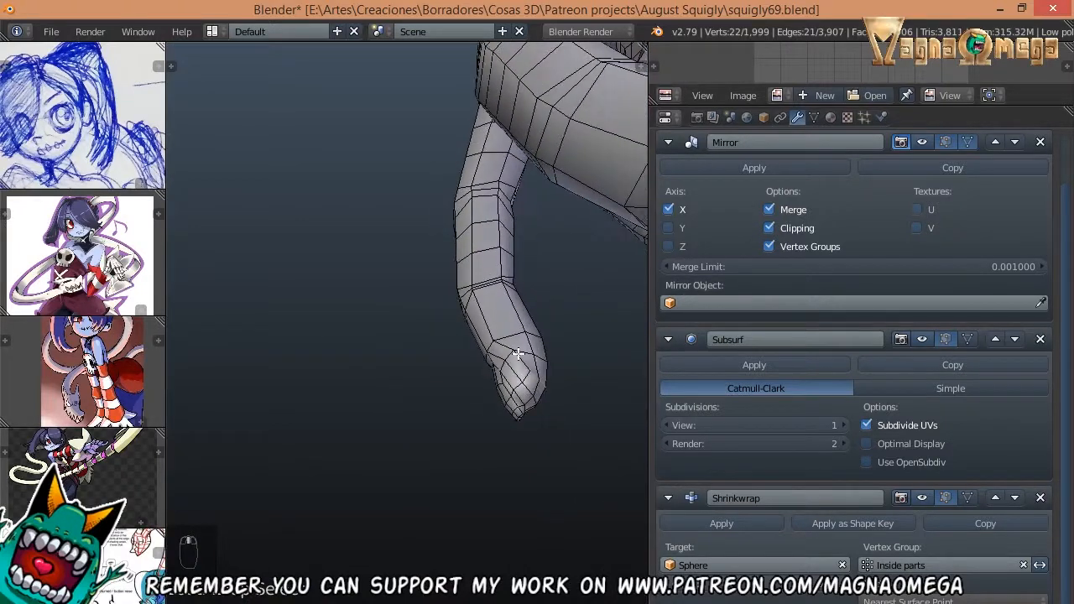
{"action": "middle_click_drag", "start_coordinate": [499, 317], "coordinate": [550, 302]}
{"action": "right_click", "coordinate": [448, 239], "text": "alt+shift"}
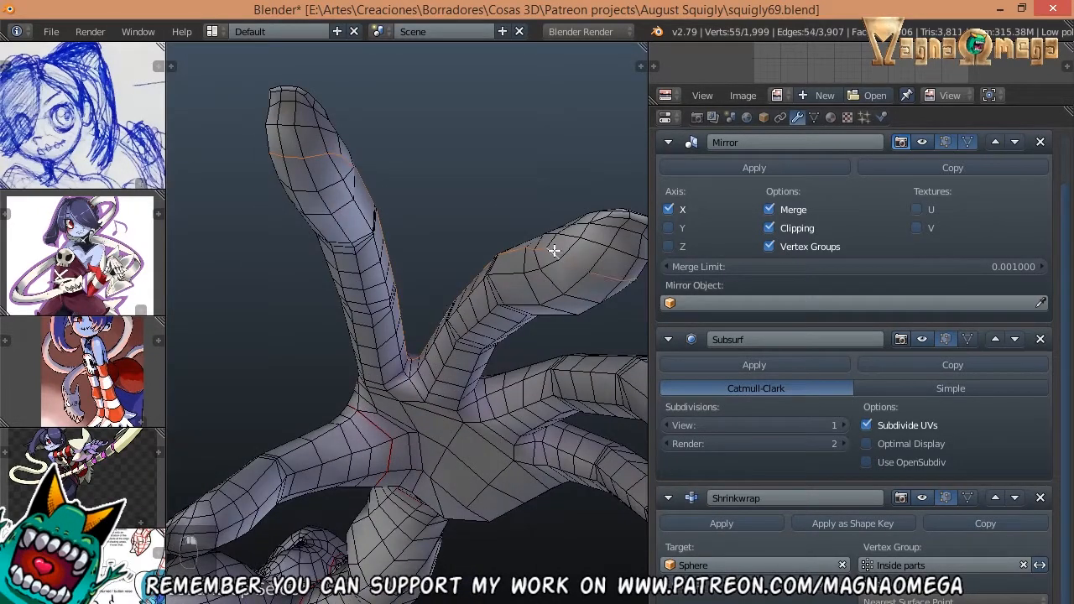
{"action": "middle_click_drag", "start_coordinate": [617, 285], "coordinate": [458, 233]}
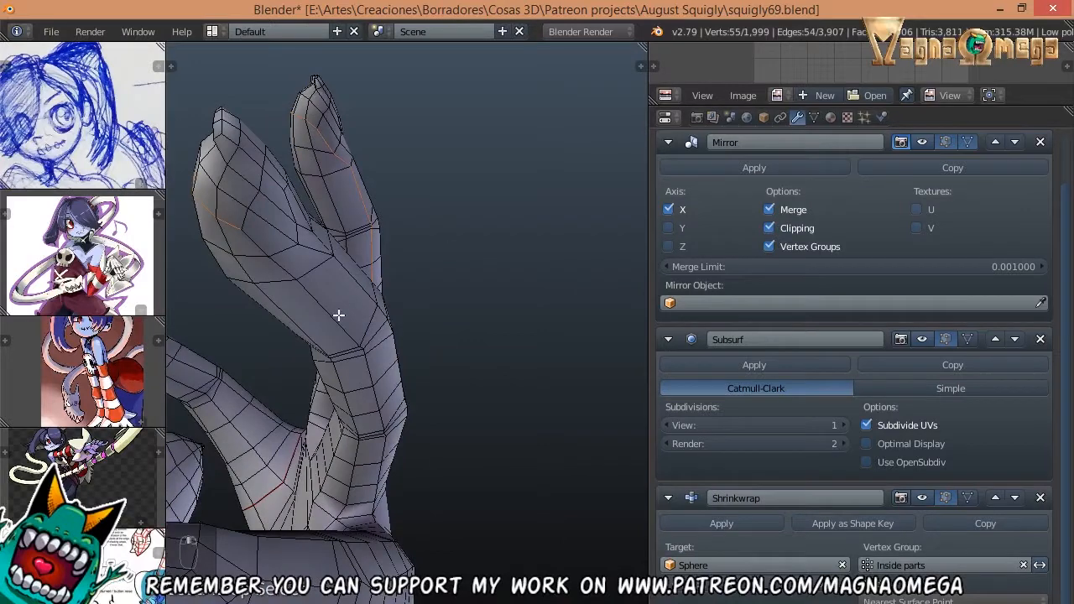
{"action": "middle_click_drag", "start_coordinate": [394, 341], "coordinate": [400, 312]}
{"action": "scroll", "coordinate": [331, 314], "scroll_direction": "up", "scroll_amount": 5}
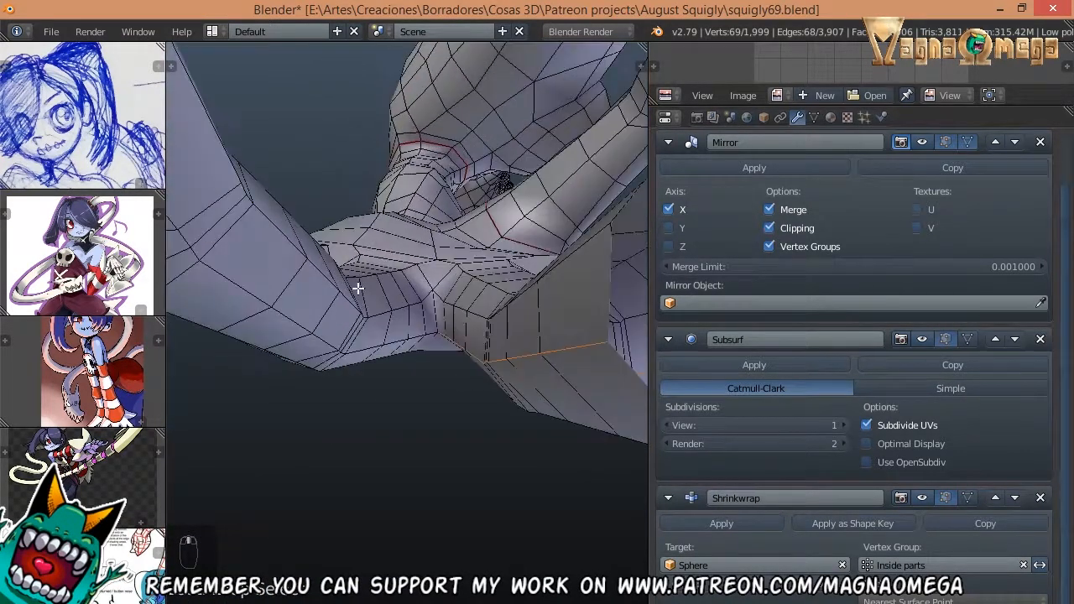
{"action": "scroll", "coordinate": [357, 288], "scroll_direction": "down", "scroll_amount": 2}
{"action": "middle_click_drag", "start_coordinate": [392, 332], "coordinate": [293, 358]}
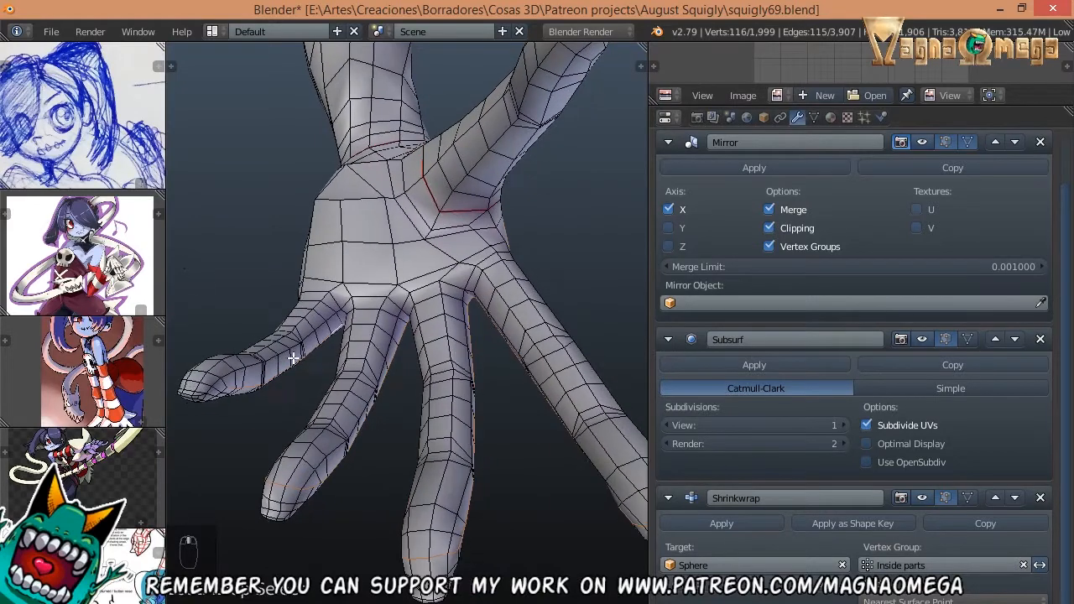
{"action": "right_click", "coordinate": [225, 381], "text": "alt+shift"}
{"action": "middle_click_drag", "start_coordinate": [225, 381], "coordinate": [374, 338]}
{"action": "scroll", "coordinate": [414, 420], "scroll_direction": "down", "scroll_amount": 4}
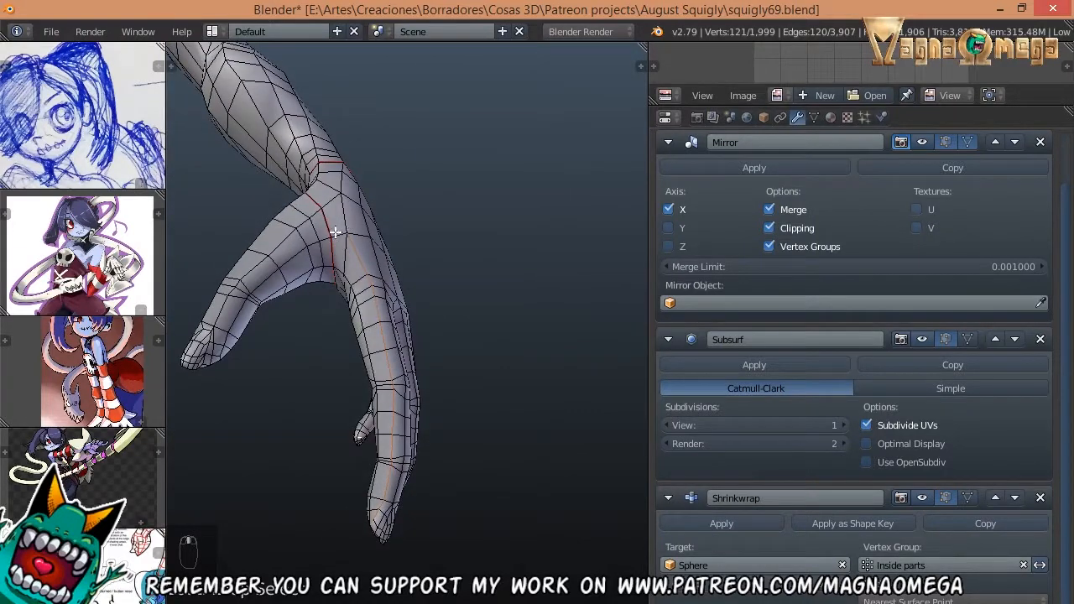
{"action": "middle_click_drag", "start_coordinate": [332, 228], "coordinate": [506, 337]}
{"action": "middle_click_drag", "start_coordinate": [437, 355], "coordinate": [403, 411]}
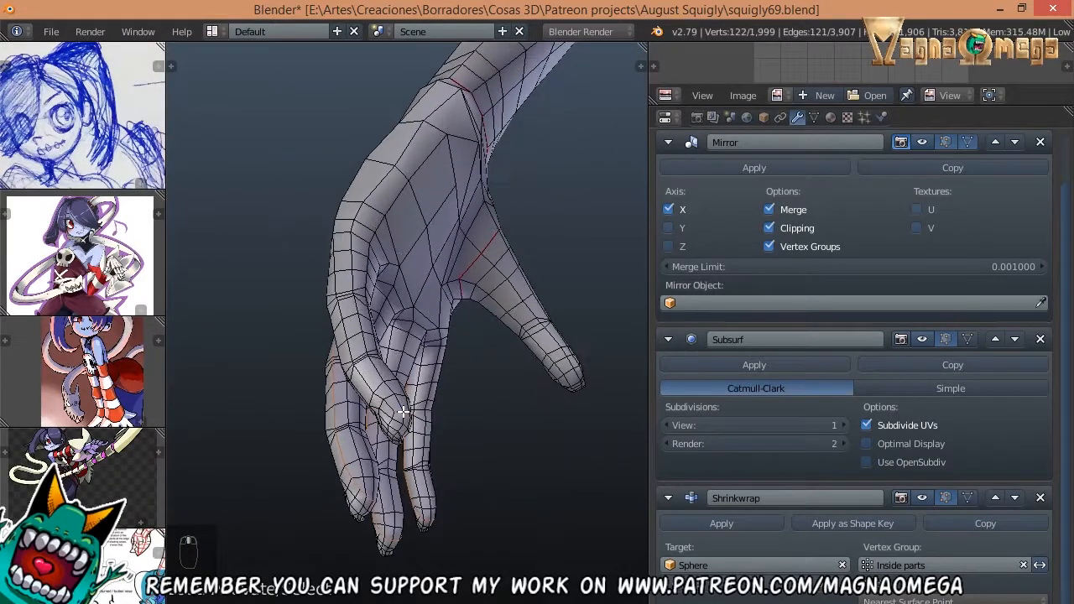
{"action": "key", "text": "ctrl+e"}
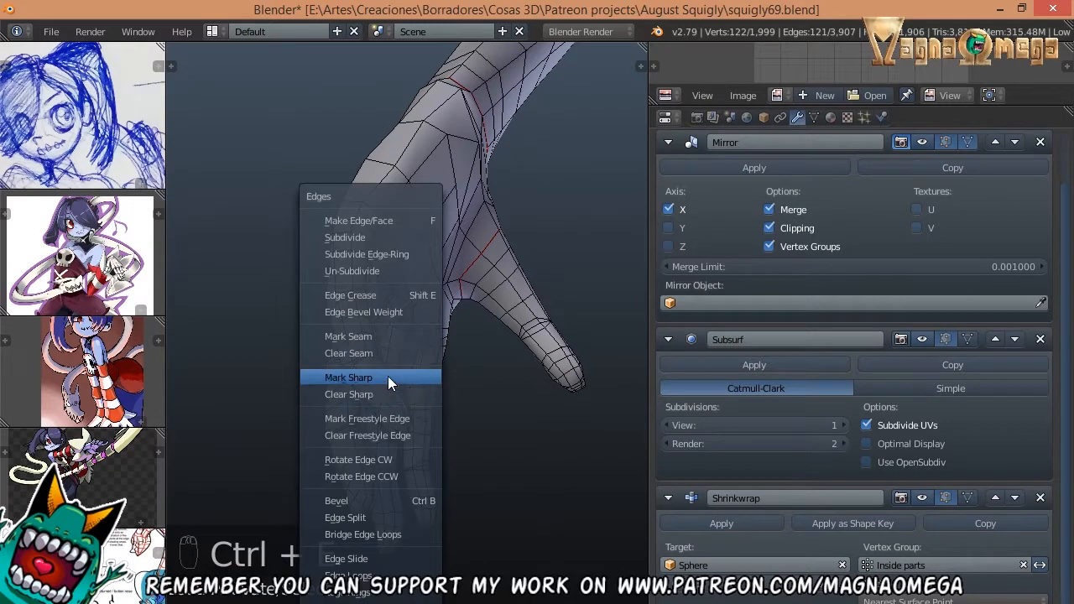
{"action": "left_click", "coordinate": [349, 336]}
- Mark the lengthwise edge path from the thumb's base seam to its tip as a seam and clear the selection
{"action": "middle_click_drag", "start_coordinate": [348, 337], "coordinate": [518, 316]}
{"action": "scroll", "coordinate": [530, 321], "scroll_direction": "up", "scroll_amount": 5}
{"action": "scroll", "coordinate": [530, 321], "scroll_direction": "down", "scroll_amount": 5}
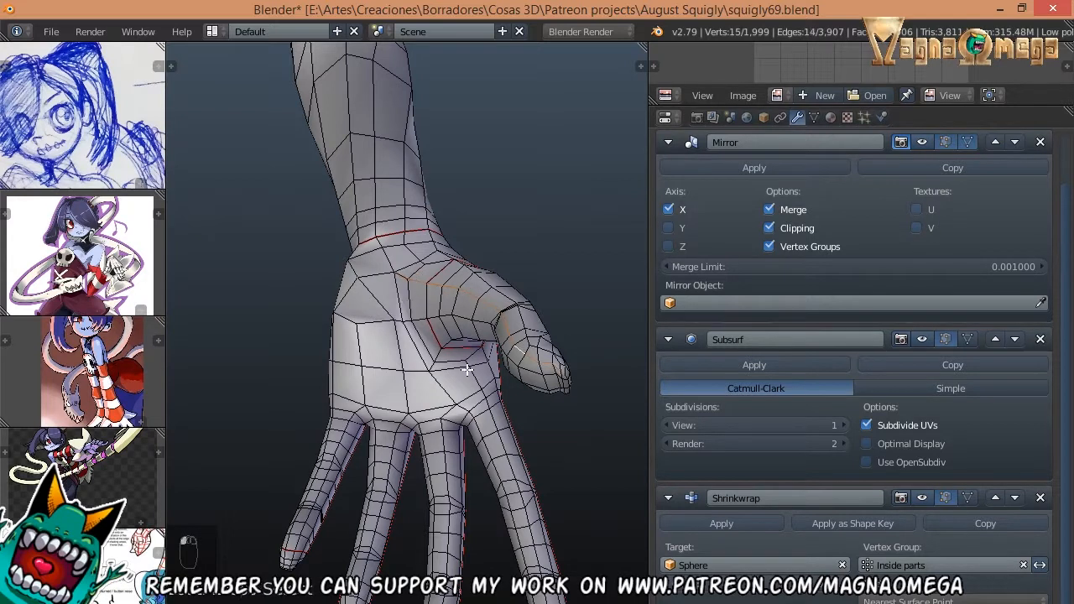
{"action": "middle_click_drag", "start_coordinate": [511, 370], "coordinate": [566, 326]}
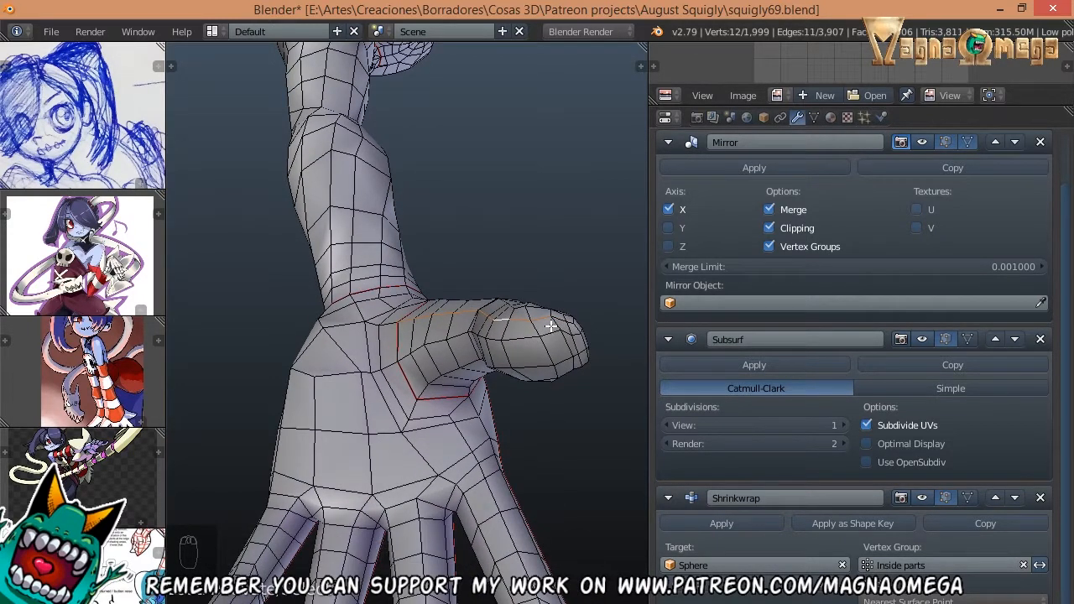
{"action": "key", "text": "ctrl+e"}
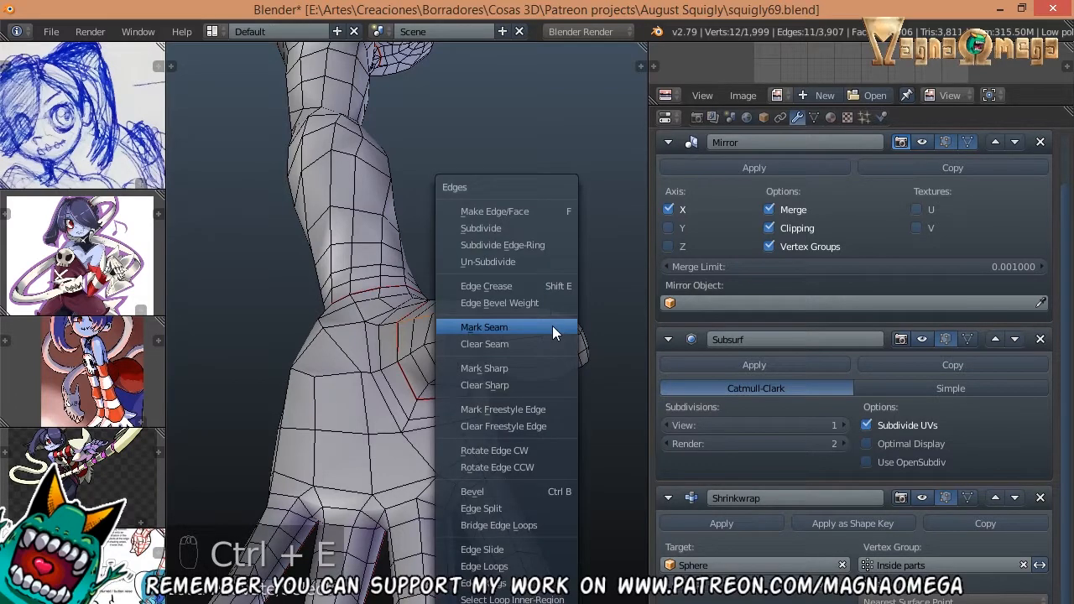
{"action": "left_click", "coordinate": [553, 325]}
{"action": "key", "text": "a"}
- Select the edge path along the underside of the pelvis, mark it as a seam and clear the selection
{"action": "middle_click_drag", "start_coordinate": [492, 264], "coordinate": [500, 284]}
{"action": "scroll", "coordinate": [365, 303], "scroll_direction": "up", "scroll_amount": 6}
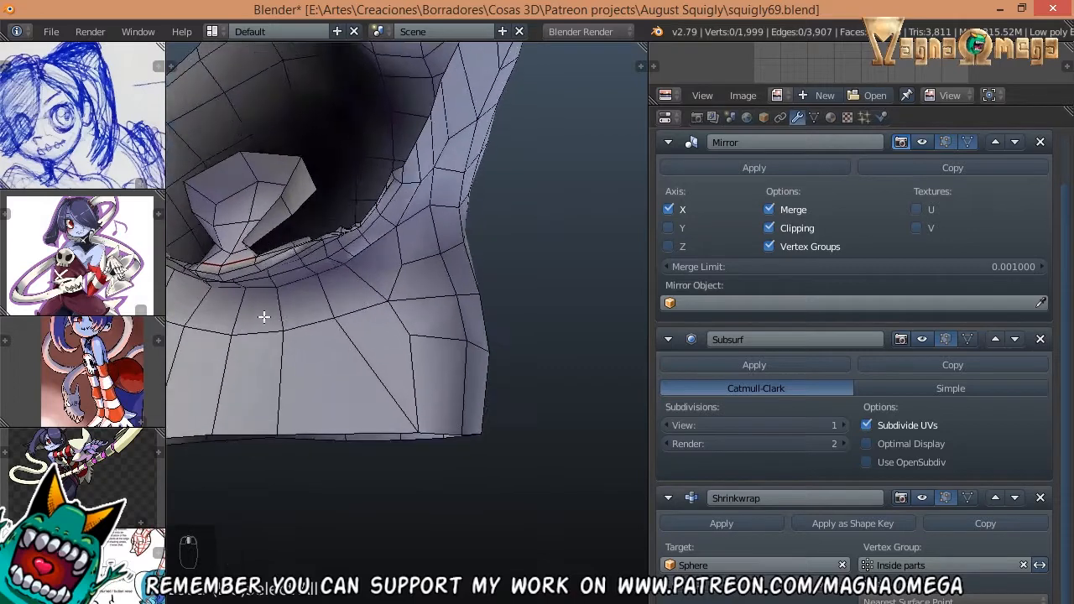
{"action": "middle_click_drag", "start_coordinate": [266, 209], "coordinate": [349, 262]}
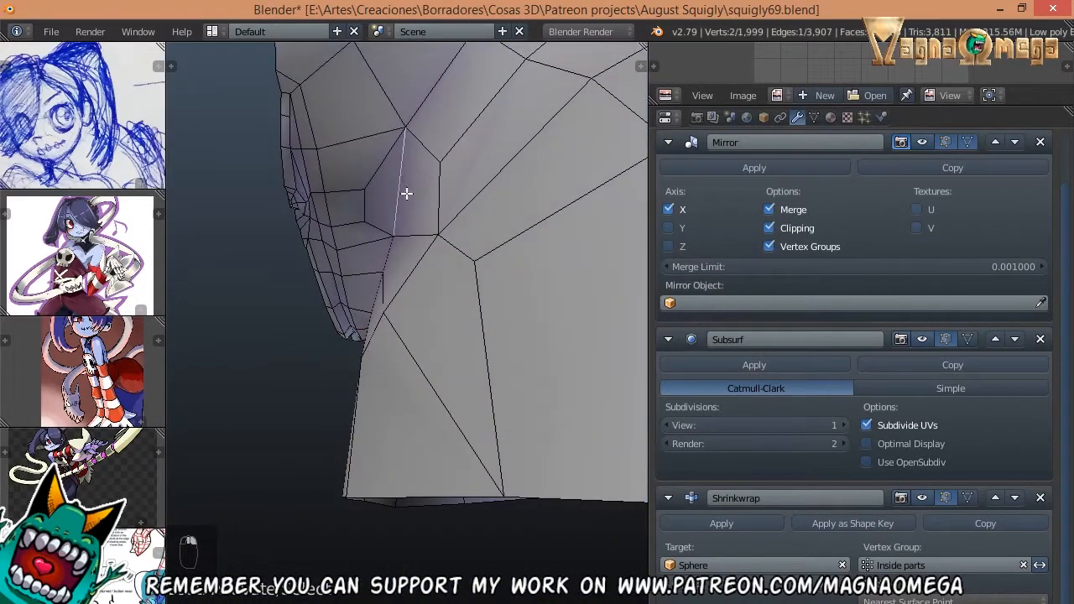
{"action": "middle_click_drag", "start_coordinate": [406, 193], "coordinate": [344, 373]}
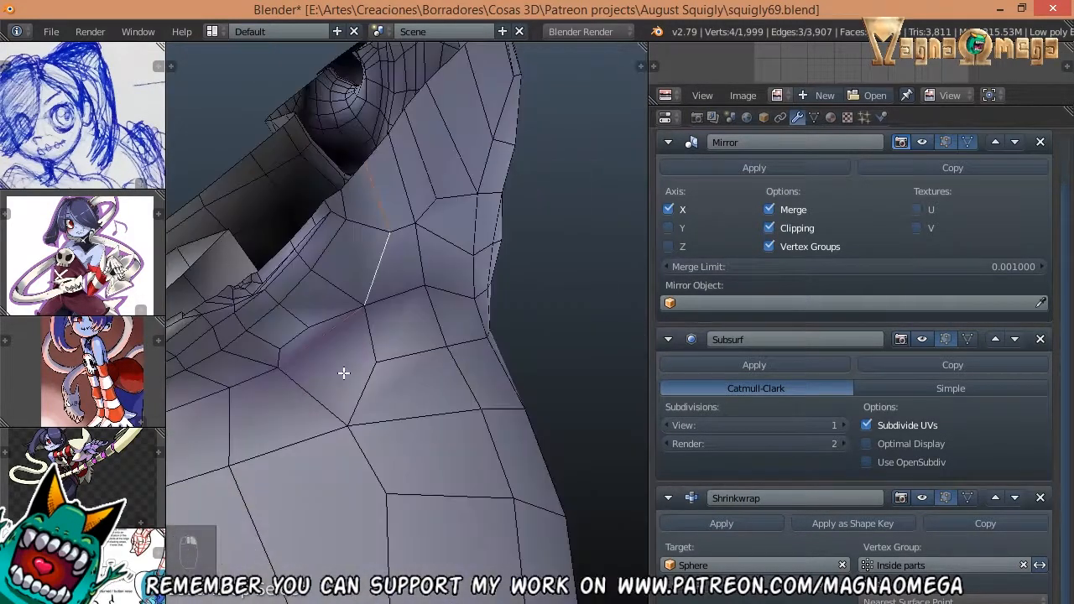
{"action": "right_click", "coordinate": [225, 392], "text": "ctrl"}
{"action": "middle_click_drag", "start_coordinate": [225, 392], "coordinate": [380, 306]}
{"action": "right_click", "coordinate": [333, 367], "text": "ctrl"}
{"action": "right_click", "coordinate": [454, 282], "text": "ctrl"}
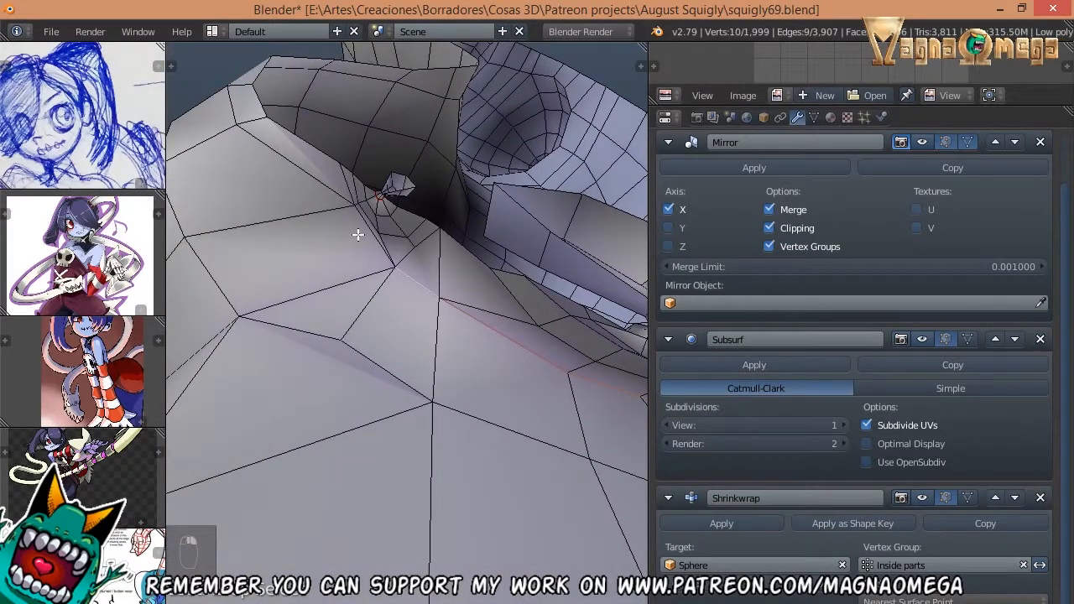
{"action": "right_click", "coordinate": [336, 180], "text": "ctrl"}
{"action": "middle_click_drag", "start_coordinate": [337, 179], "coordinate": [637, 248]}
{"action": "key", "text": "ctrl+e"}
{"action": "left_click", "coordinate": [420, 238]}
{"action": "key", "text": "a"}
{"action": "key", "text": "ctrl+e"}
{"action": "left_click", "coordinate": [401, 263]}
{"action": "key", "text": "a"}
- Select the short edge path across the upper forehead, mark it as a seam and clear the selection
{"action": "scroll", "coordinate": [455, 271], "scroll_direction": "down", "scroll_amount": 3}
{"action": "key", "text": "a"}
{"action": "middle_click_drag", "start_coordinate": [492, 257], "coordinate": [498, 189]}
{"action": "middle_click_drag", "start_coordinate": [437, 134], "coordinate": [337, 210], "text": "shift"}
{"action": "right_click", "coordinate": [428, 218]}
{"action": "right_click", "coordinate": [424, 196], "text": "shift"}
{"action": "middle_click_drag", "start_coordinate": [424, 196], "coordinate": [468, 221]}
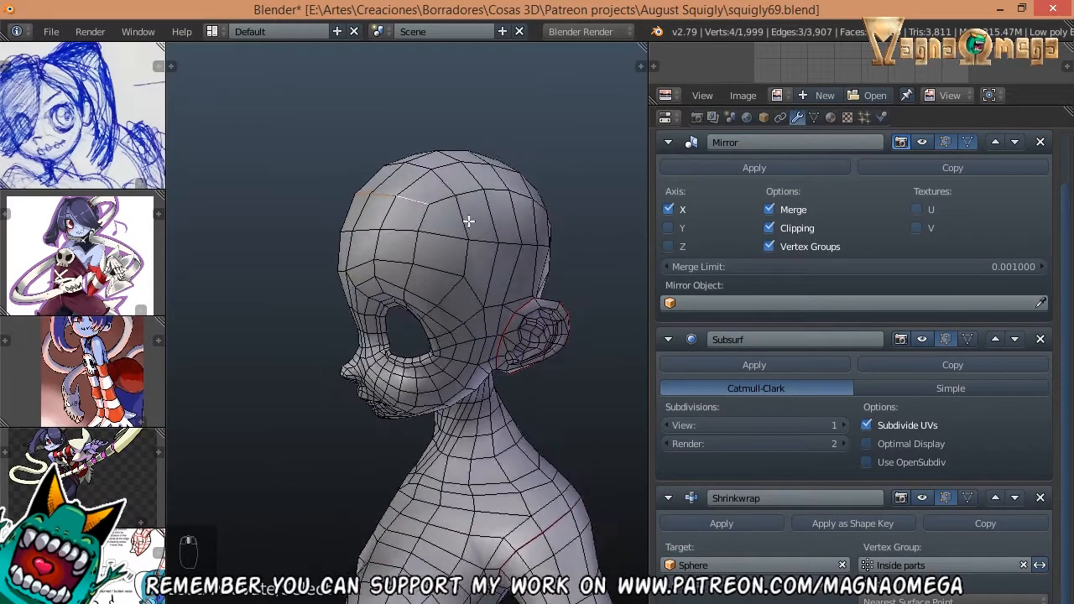
{"action": "key", "text": "ctrl+e"}
{"action": "left_click", "coordinate": [458, 222]}
{"action": "key", "text": "a"}
- Save the file as a new incremental version named squigly70.blend
{"action": "scroll", "coordinate": [336, 252], "scroll_direction": "up", "scroll_amount": 2}
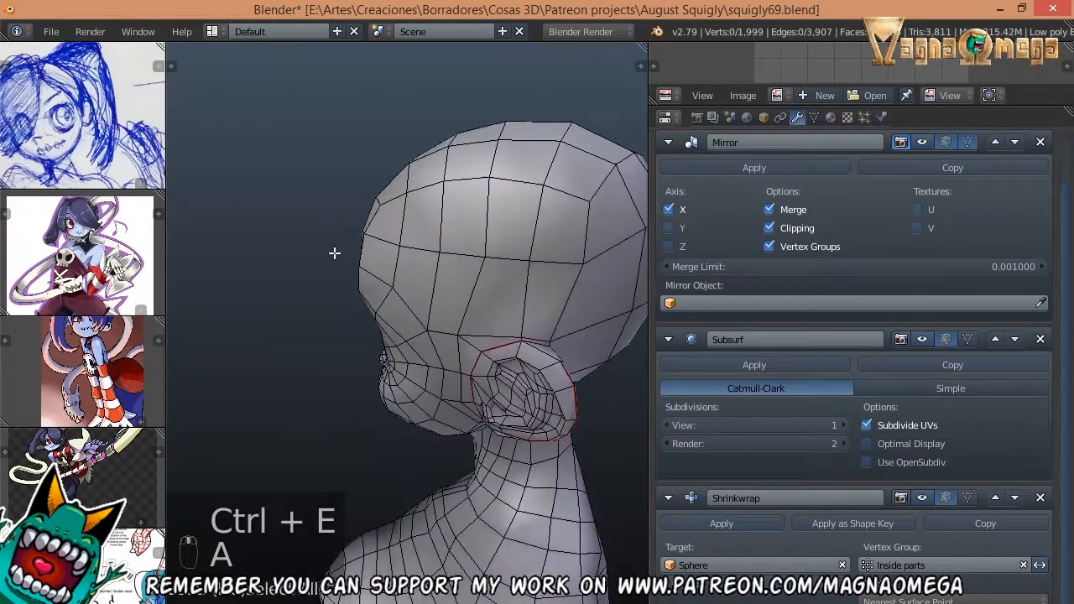
{"action": "middle_click_drag", "start_coordinate": [336, 252], "coordinate": [455, 223]}
{"action": "scroll", "coordinate": [551, 283], "scroll_direction": "down", "scroll_amount": 5}
{"action": "scroll", "coordinate": [454, 301], "scroll_direction": "up", "scroll_amount": 1}
{"action": "middle_click_drag", "start_coordinate": [454, 301], "coordinate": [520, 269]}
{"action": "left_click", "coordinate": [46, 32]}
{"action": "left_click", "coordinate": [122, 193]}
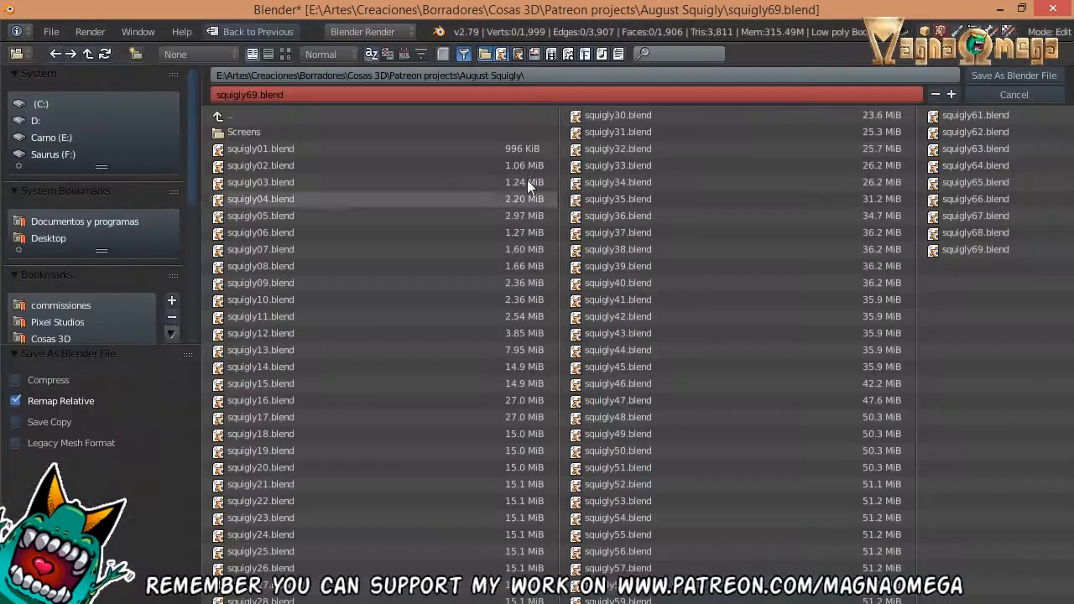
{"action": "left_click", "coordinate": [952, 94]}
{"action": "left_click", "coordinate": [984, 78]}
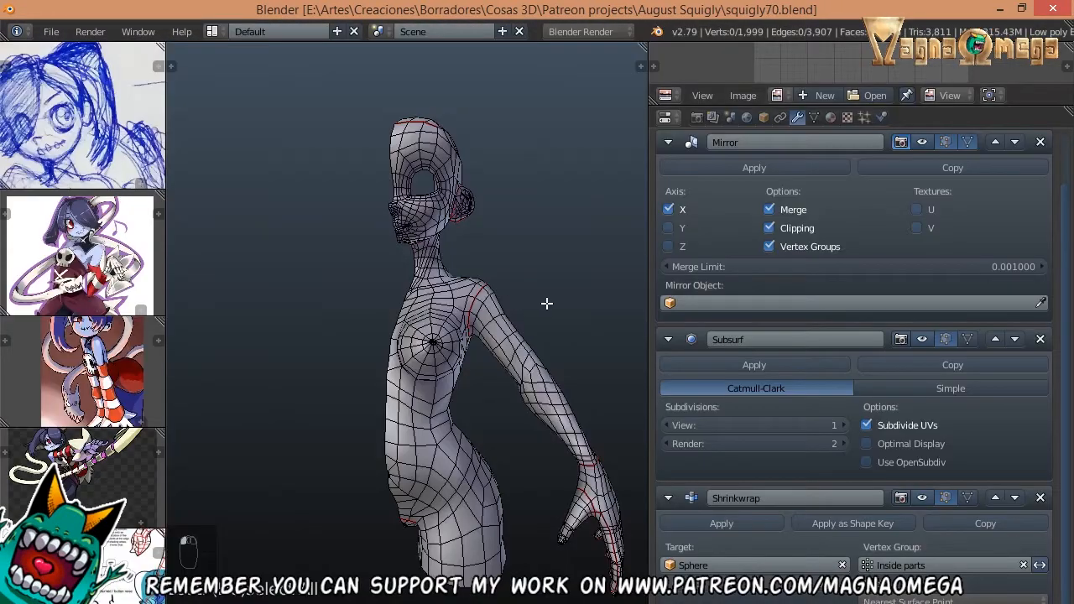
- Return to Object Mode, then enable the Mirror modifier's viewport display and apply the modifier
{"action": "key", "text": "Tab"}
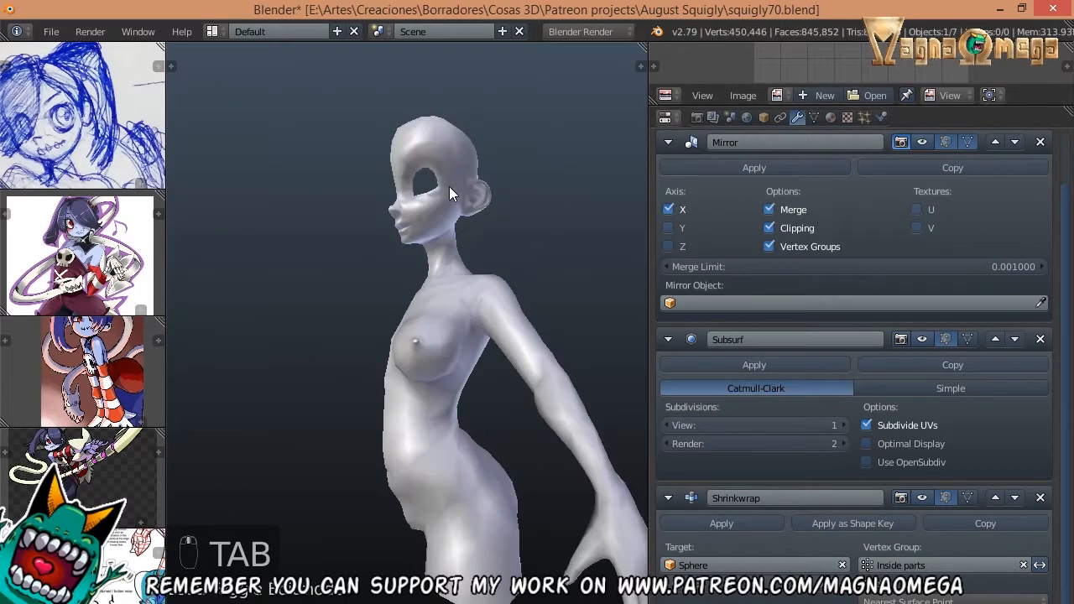
{"action": "left_click", "coordinate": [922, 142]}
{"action": "middle_click_drag", "start_coordinate": [638, 202], "coordinate": [424, 266]}
{"action": "scroll", "coordinate": [425, 266], "scroll_direction": "up", "scroll_amount": 8}
{"action": "middle_click_drag", "start_coordinate": [449, 379], "coordinate": [367, 304]}
{"action": "scroll", "coordinate": [369, 251], "scroll_direction": "down", "scroll_amount": 6}
{"action": "middle_click_drag", "start_coordinate": [369, 251], "coordinate": [294, 270]}
{"action": "scroll", "coordinate": [363, 255], "scroll_direction": "up", "scroll_amount": 10}
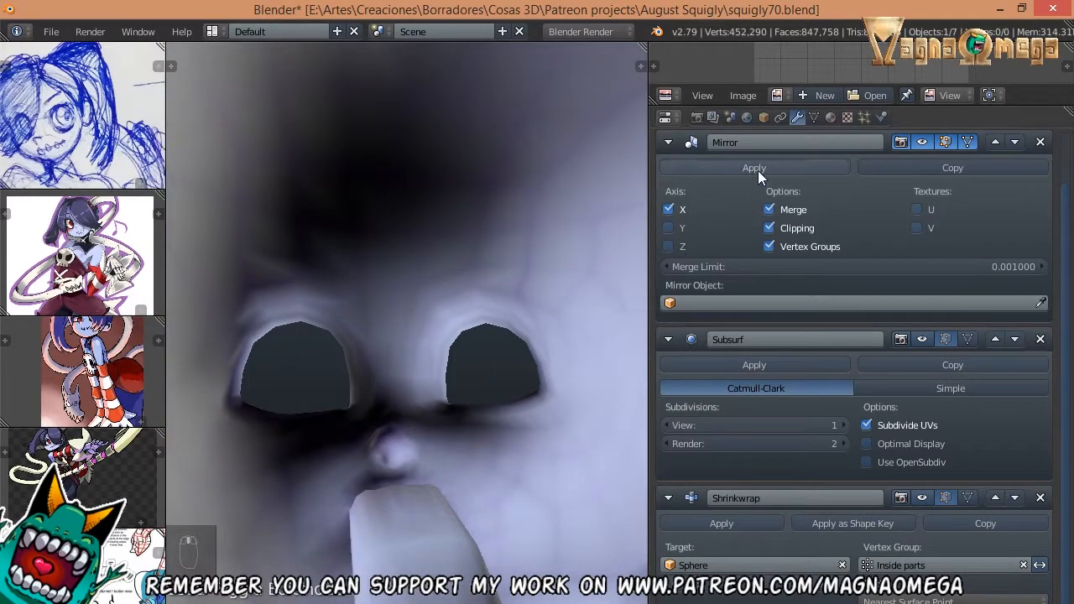
{"action": "left_click", "coordinate": [754, 168]}
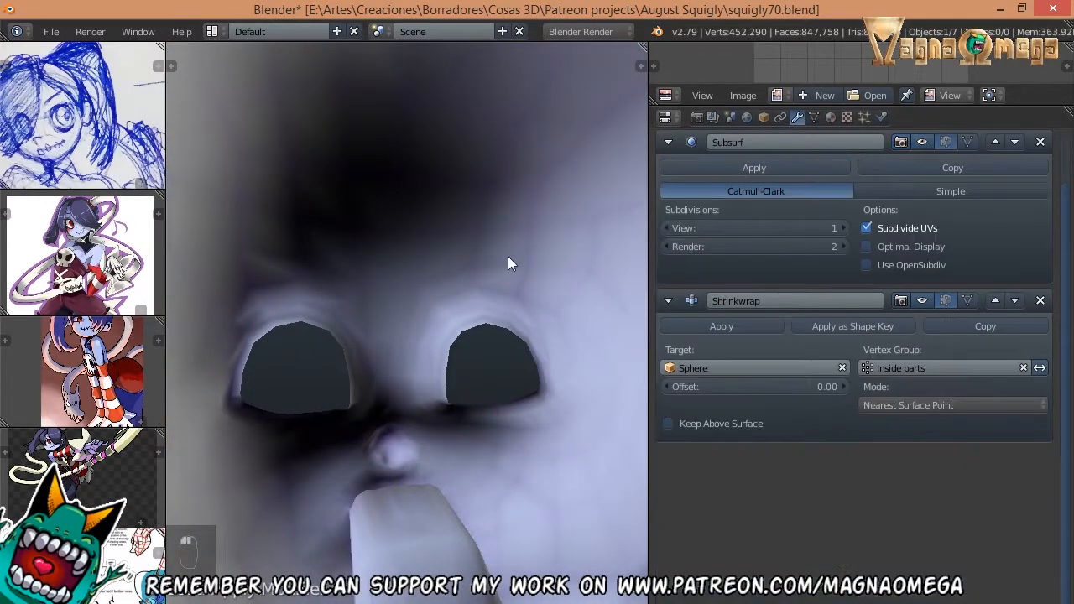
- Enter Edit Mode, select the centre edge line down the back of the head, neck and upper back, and mark it as a seam
{"action": "key", "text": "Tab"}
{"action": "scroll", "coordinate": [453, 266], "scroll_direction": "down", "scroll_amount": 7}
{"action": "middle_click_drag", "start_coordinate": [422, 288], "coordinate": [420, 363]}
{"action": "scroll", "coordinate": [438, 382], "scroll_direction": "up", "scroll_amount": 4}
{"action": "scroll", "coordinate": [414, 356], "scroll_direction": "up", "scroll_amount": 2}
{"action": "middle_click_drag", "start_coordinate": [399, 232], "coordinate": [391, 300], "text": "shift"}
{"action": "middle_click_drag", "start_coordinate": [390, 260], "coordinate": [395, 323]}
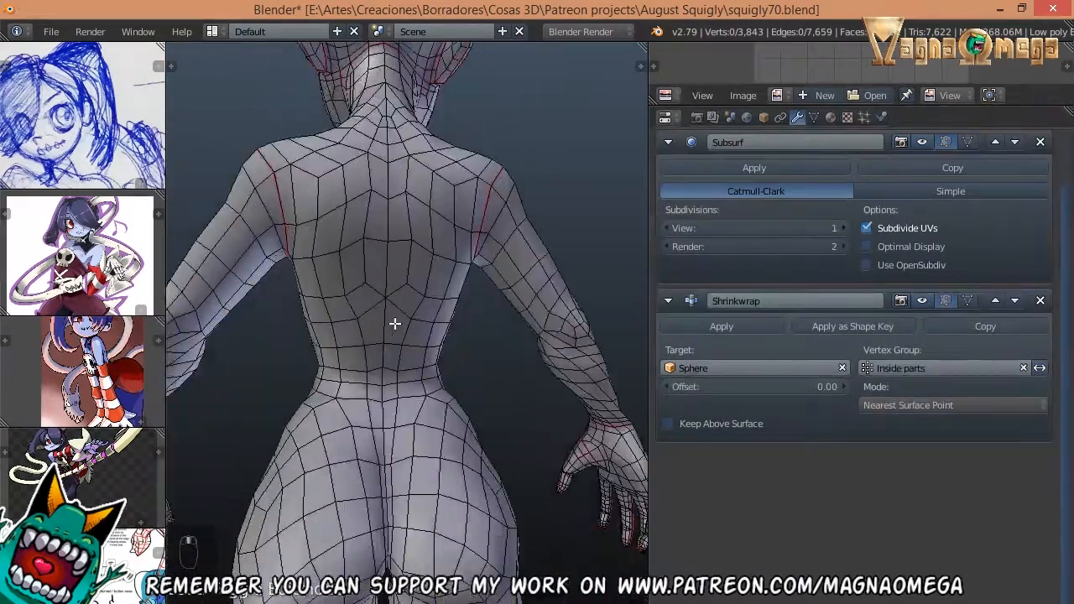
{"action": "middle_click_drag", "start_coordinate": [401, 136], "coordinate": [416, 202]}
{"action": "middle_click_drag", "start_coordinate": [332, 234], "coordinate": [385, 220]}
{"action": "key", "text": "z"}
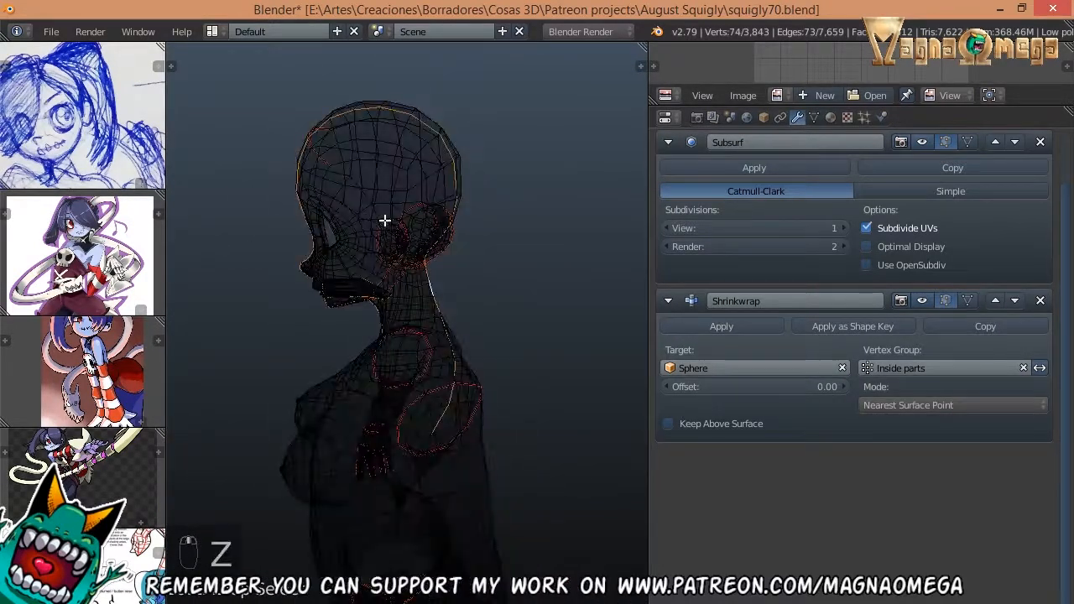
{"action": "left_click", "coordinate": [338, 204]}
{"action": "key", "text": "z"}
{"action": "middle_click_drag", "start_coordinate": [278, 281], "coordinate": [366, 302]}
{"action": "key", "text": "ctrl+Tab"}
{"action": "left_click", "coordinate": [340, 327]}
{"action": "key", "text": "ctrl+e"}
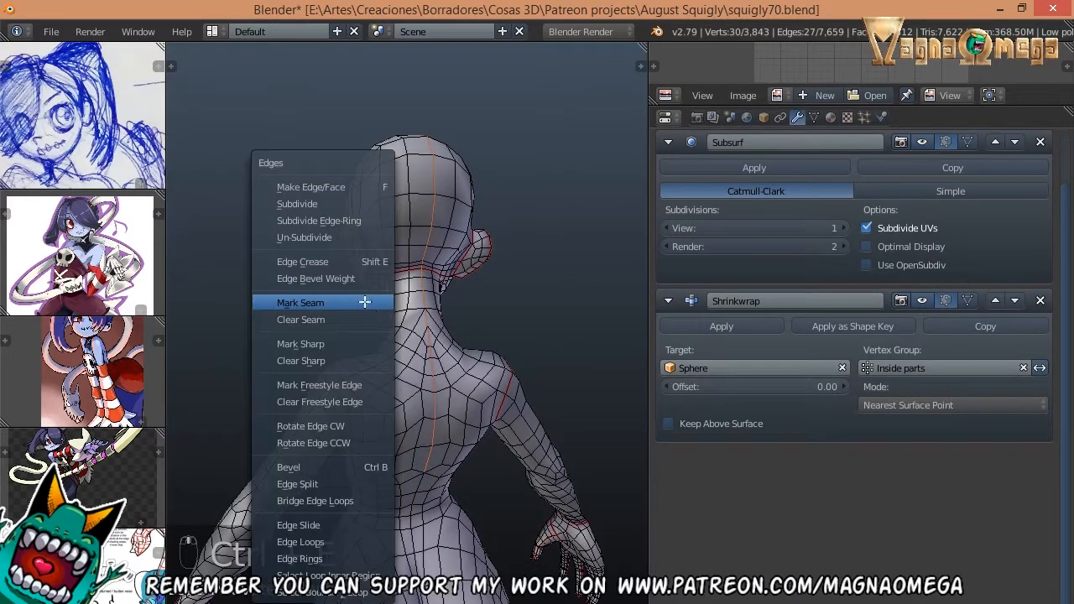
{"action": "left_click", "coordinate": [367, 304]}
- Select the centre edge path from the lower back down between the buttocks, mark it as a seam and clear the selection
{"action": "middle_click_drag", "start_coordinate": [369, 185], "coordinate": [369, 209]}
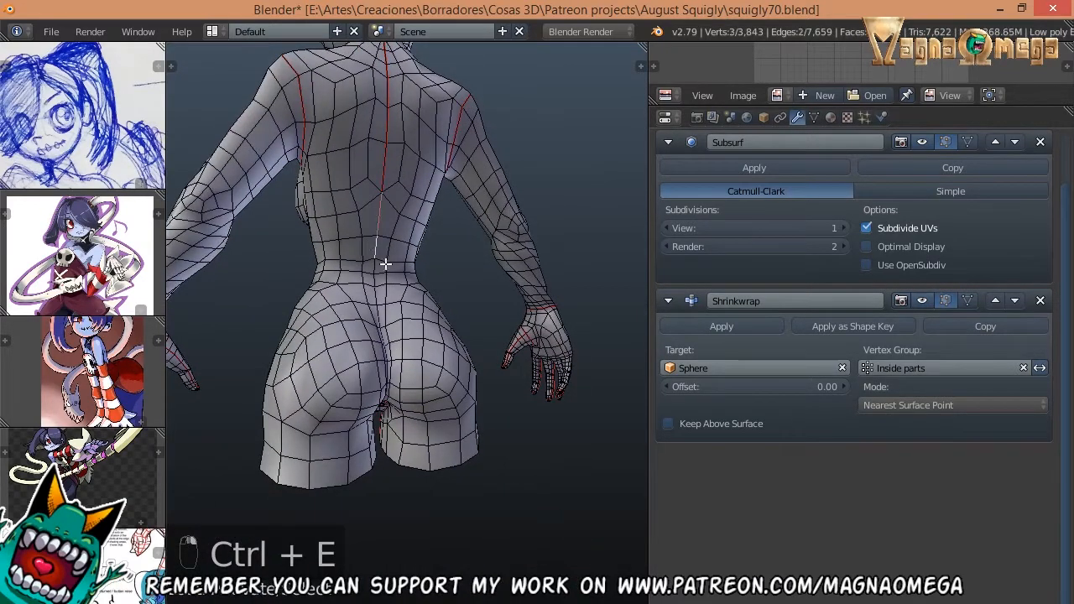
{"action": "scroll", "coordinate": [385, 263], "scroll_direction": "up", "scroll_amount": 5}
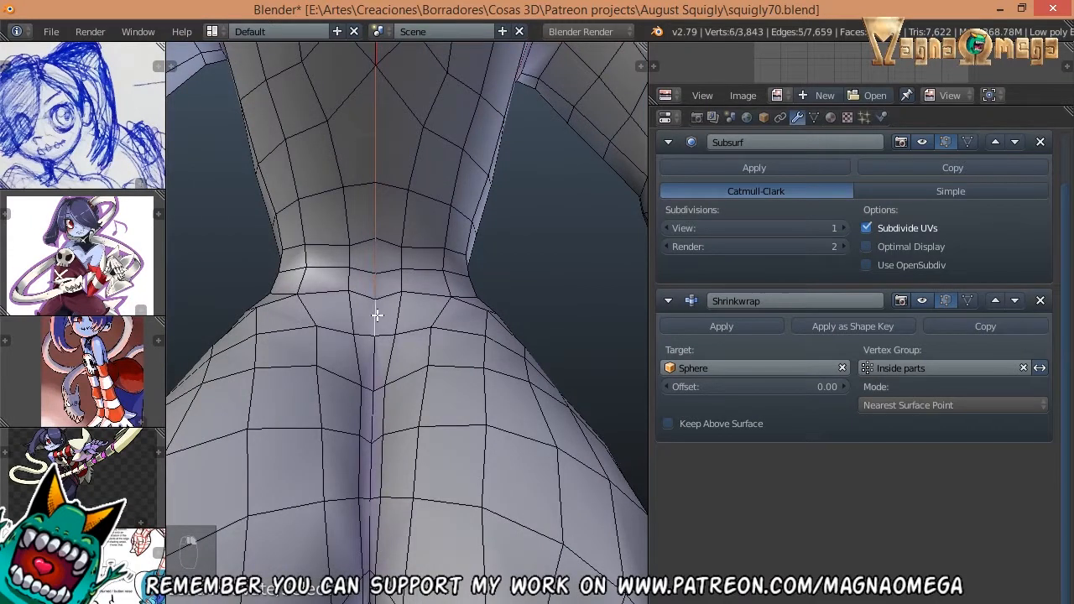
{"action": "right_click", "coordinate": [370, 462], "text": "shift"}
{"action": "middle_click_drag", "start_coordinate": [372, 465], "coordinate": [380, 436]}
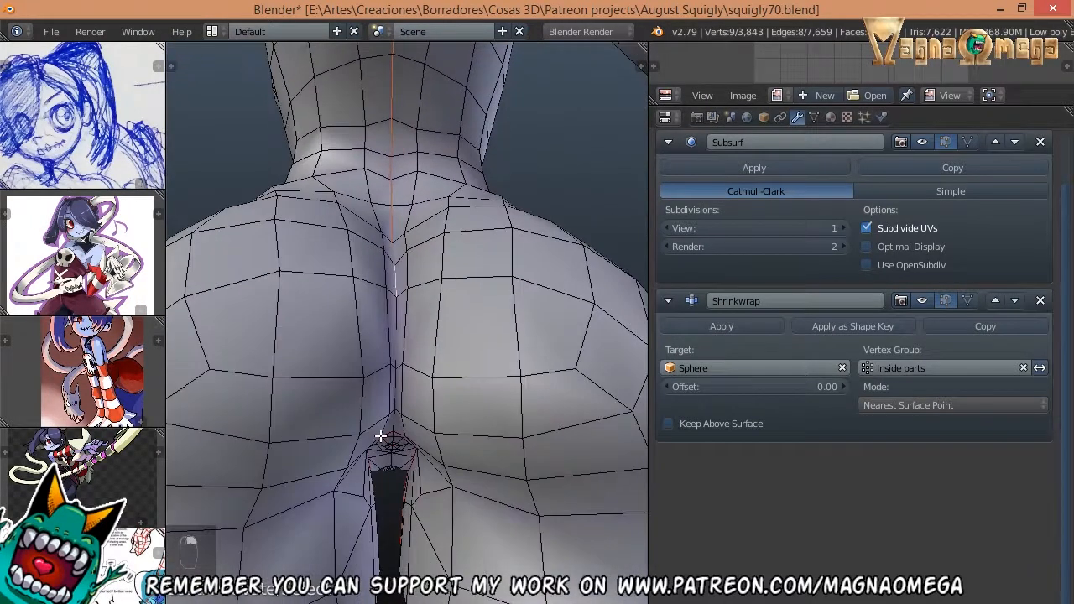
{"action": "key", "text": "ctrl+z"}
{"action": "right_click", "coordinate": [399, 334], "text": "shift"}
{"action": "mouse_move", "coordinate": [399, 386]}
{"action": "middle_mouse_down"}
{"action": "mouse_move", "coordinate": [395, 359]}
{"action": "mouse_move", "coordinate": [396, 377]}
{"action": "mouse_move", "coordinate": [425, 368]}
{"action": "middle_mouse_up"}
{"action": "right_click", "coordinate": [388, 400], "text": "shift"}
{"action": "right_click", "coordinate": [396, 359], "text": "shift"}
{"action": "key", "text": "z"}
{"action": "key", "text": "z"}
{"action": "key", "text": "z"}
{"action": "key", "text": "ctrl+e"}
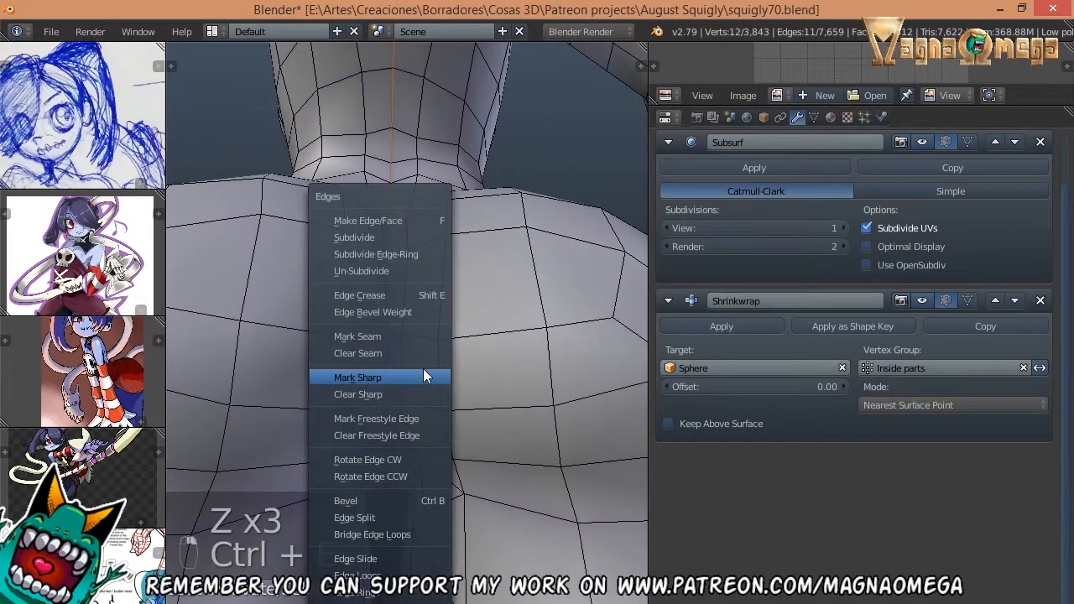
{"action": "left_click", "coordinate": [405, 338]}
{"action": "key", "text": "a"}
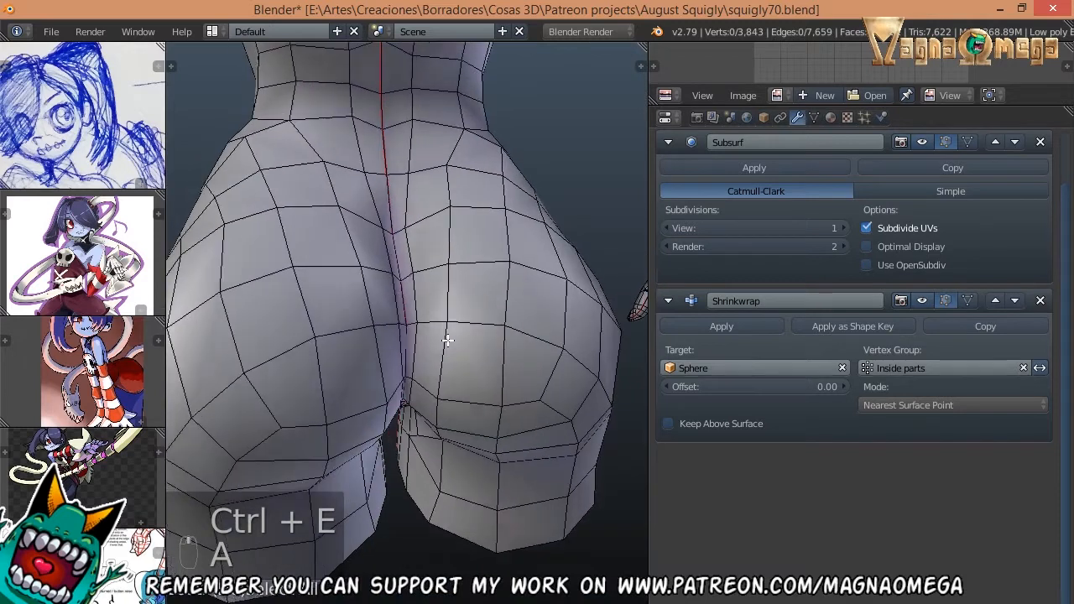
- Select the whole body mesh, make the UV editor area taller and unwrap the mesh
{"action": "key", "text": "a"}
{"action": "key", "text": "a"}
{"action": "key", "text": "a"}
{"action": "key", "text": "a"}
{"action": "scroll", "coordinate": [434, 309], "scroll_direction": "down", "scroll_amount": 8}
{"action": "middle_click_drag", "start_coordinate": [480, 290], "coordinate": [488, 334]}
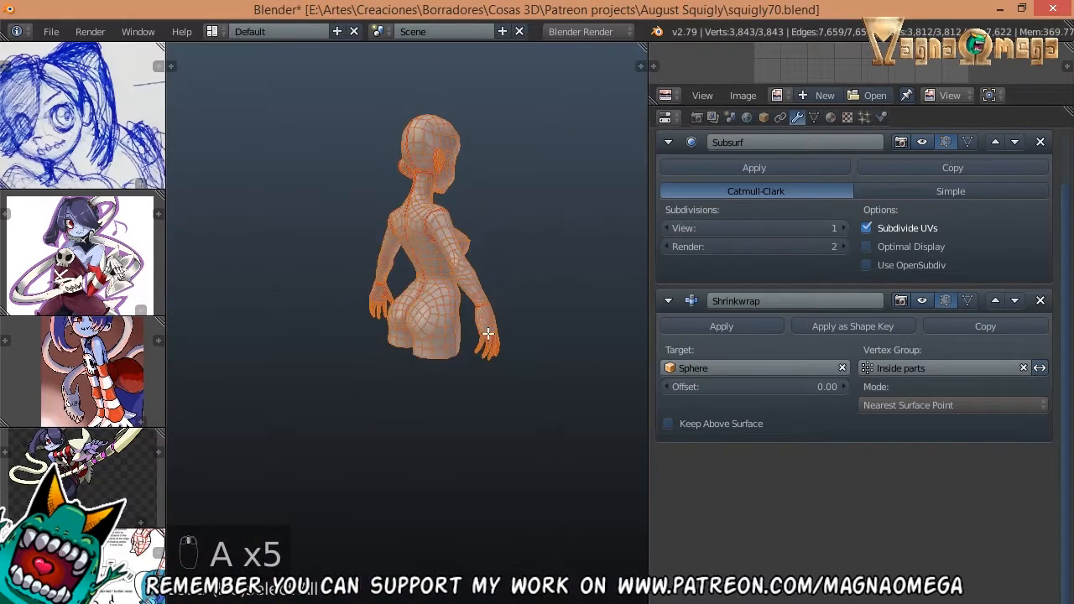
{"action": "left_click_drag", "start_coordinate": [729, 107], "coordinate": [756, 540]}
{"action": "scroll", "coordinate": [775, 376], "scroll_direction": "up", "scroll_amount": 3}
{"action": "middle_click_drag", "start_coordinate": [470, 302], "coordinate": [408, 343]}
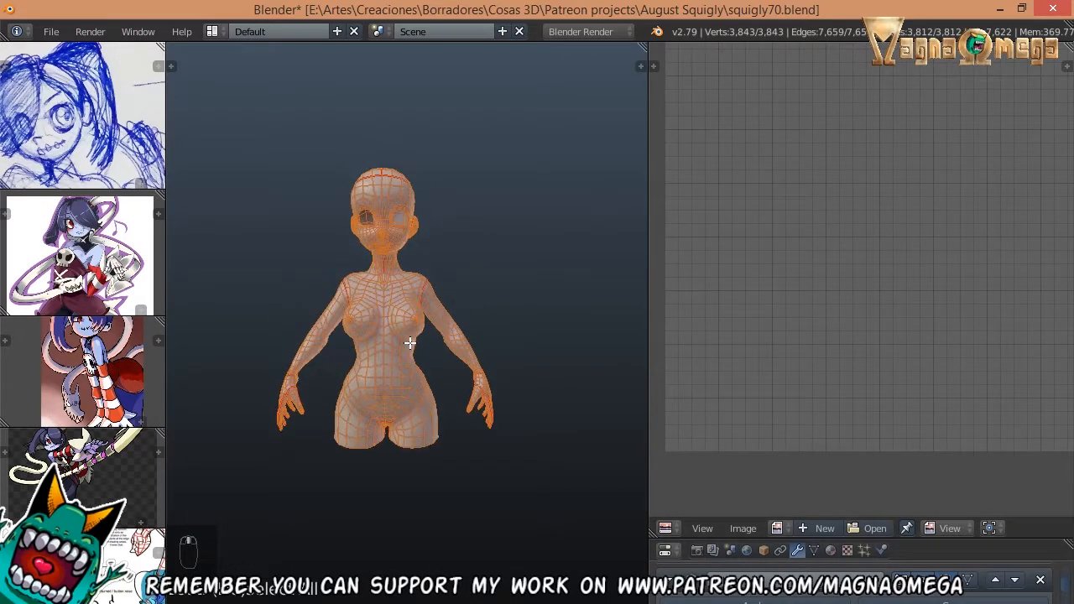
{"action": "key", "text": "u"}
{"action": "left_click", "coordinate": [408, 343]}
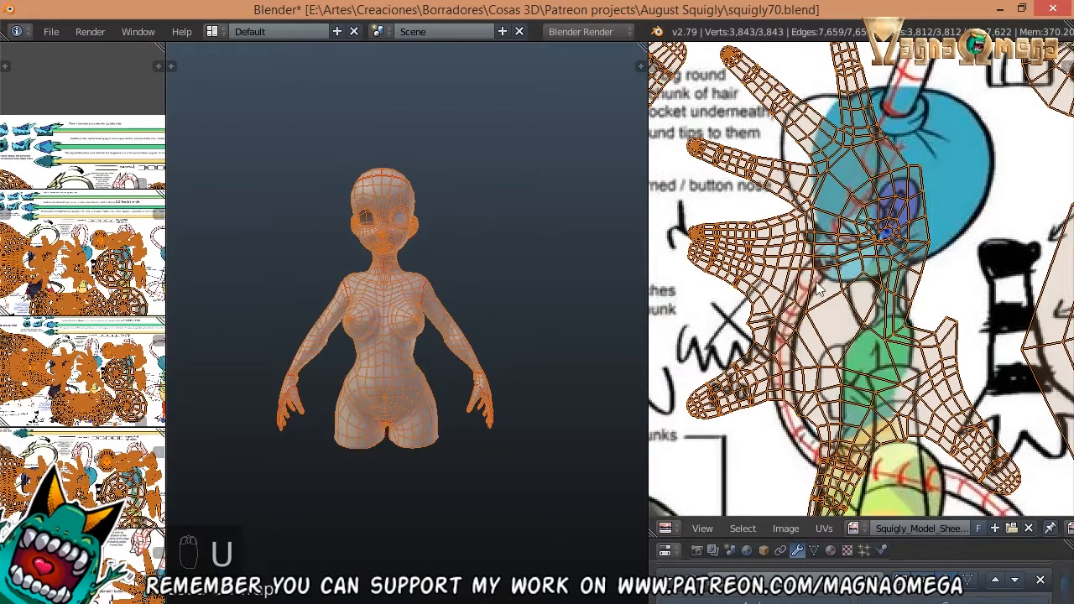
- Unlink the Squigly model sheet image from the UV editor and unwrap the whole mesh again
{"action": "scroll", "coordinate": [890, 432], "scroll_direction": "down", "scroll_amount": 5}
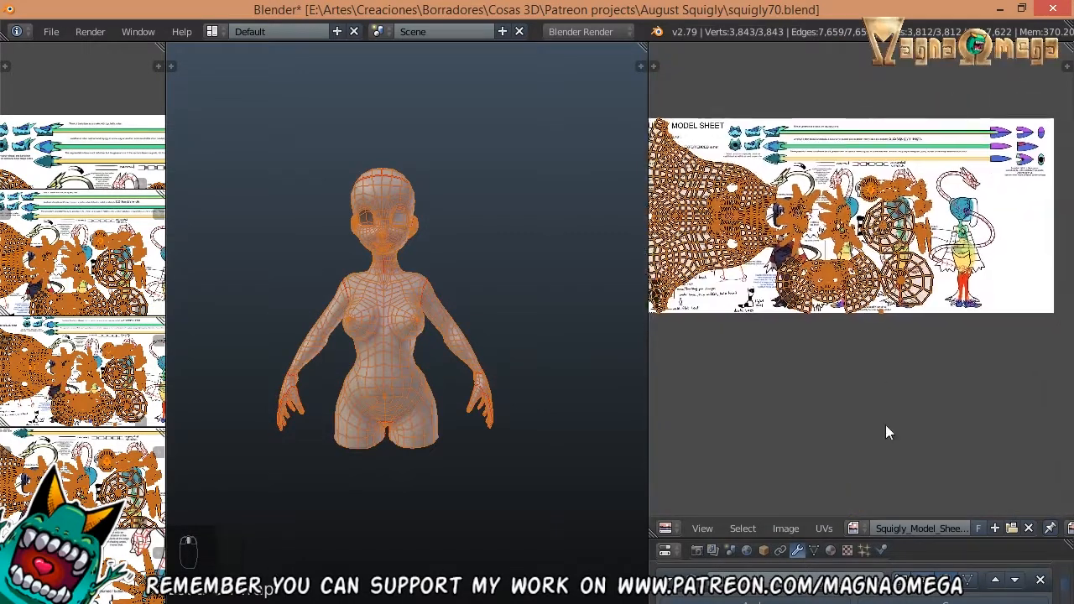
{"action": "left_click", "coordinate": [1029, 530]}
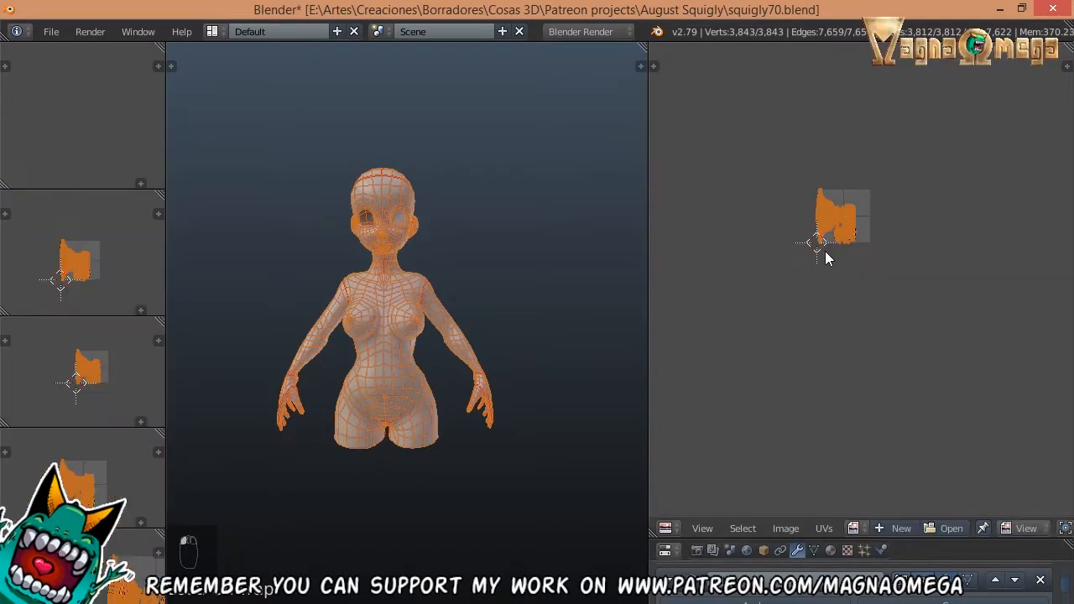
{"action": "scroll", "coordinate": [836, 231], "scroll_direction": "up", "scroll_amount": 6}
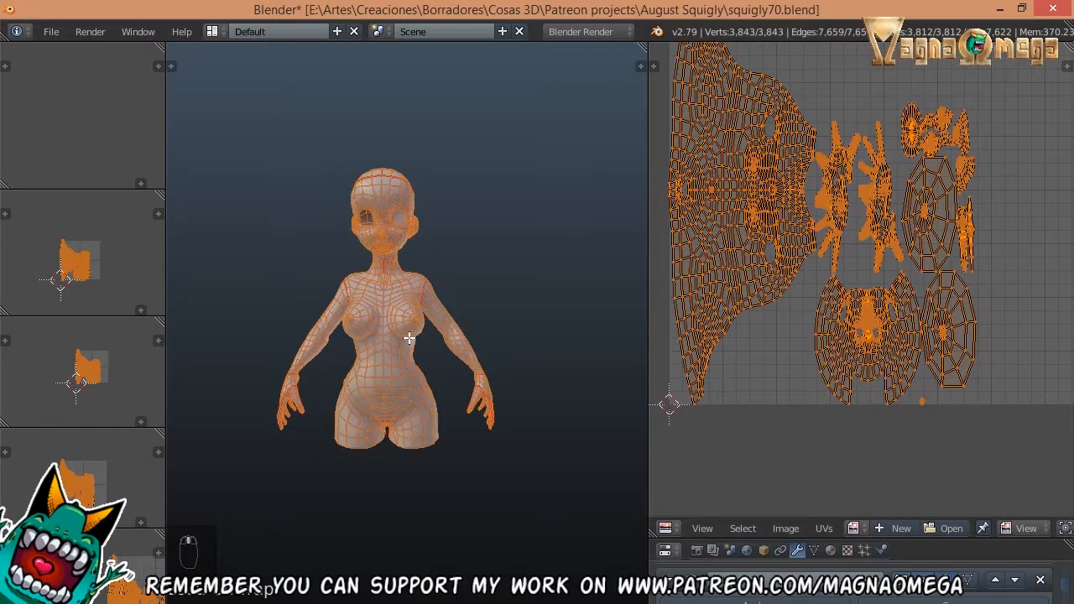
{"action": "key", "text": "u"}
{"action": "left_click", "coordinate": [409, 340]}
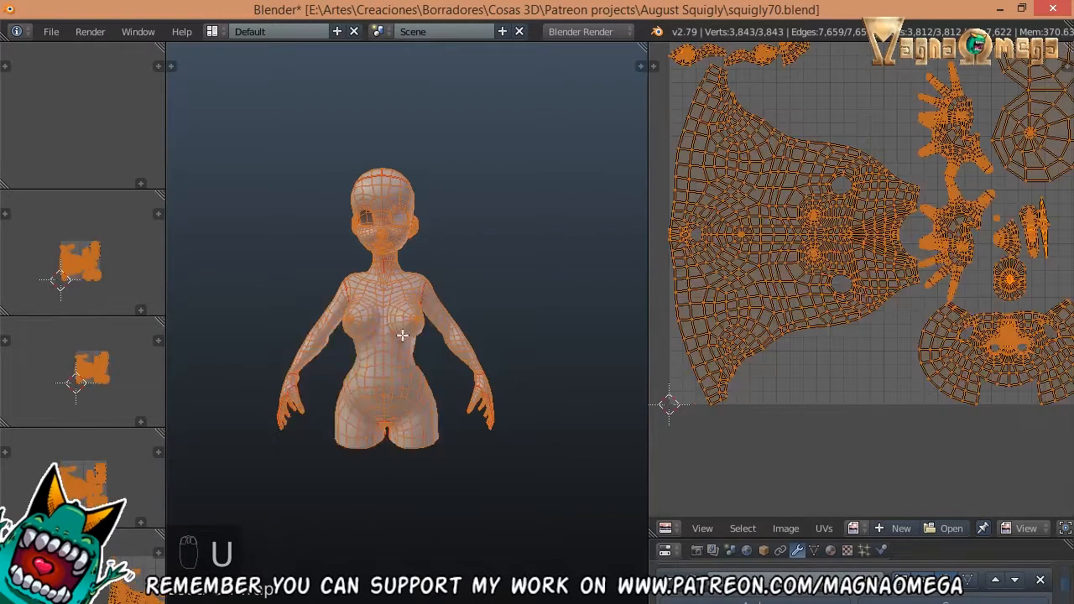
- Merge the stacked reference image areas together and into the 3D viewport, and widen the UV editor
{"action": "middle_click_drag", "start_coordinate": [69, 248], "coordinate": [109, 241]}
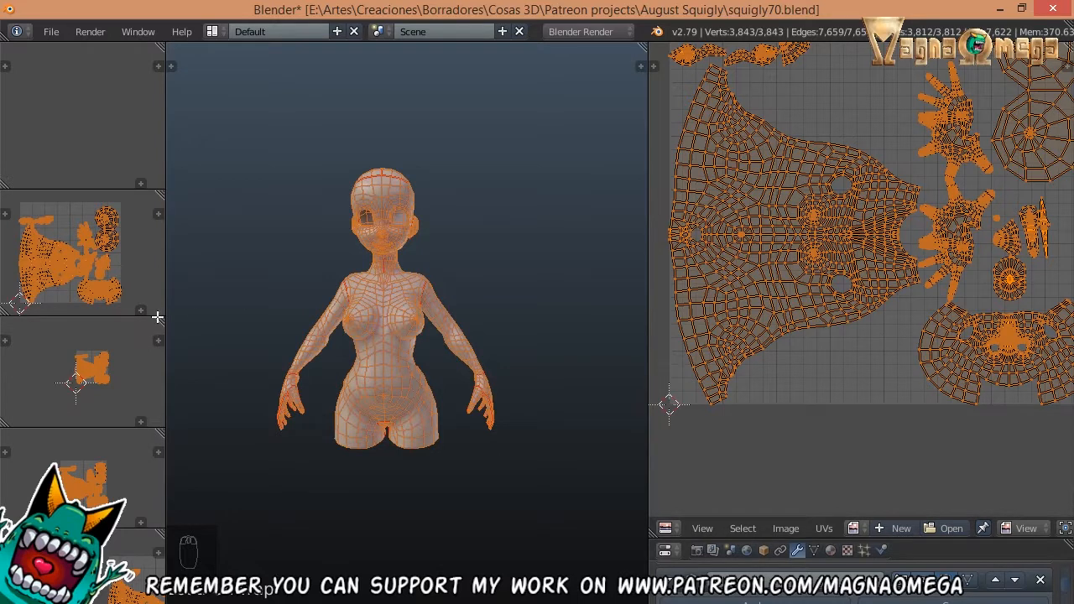
{"action": "left_click_drag", "start_coordinate": [157, 316], "coordinate": [149, 148]}
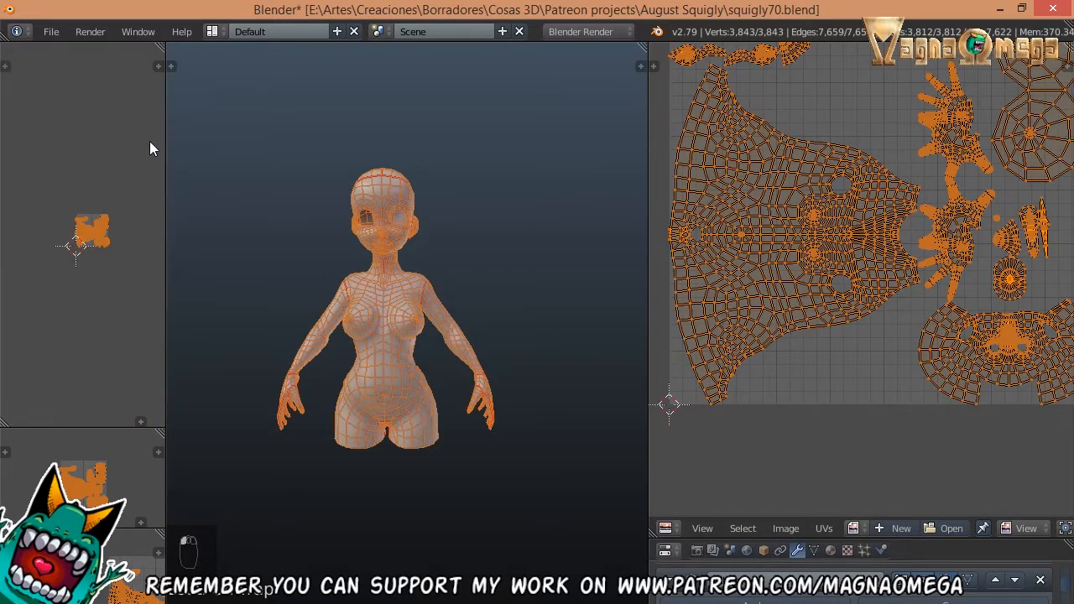
{"action": "left_click_drag", "start_coordinate": [160, 431], "coordinate": [157, 387]}
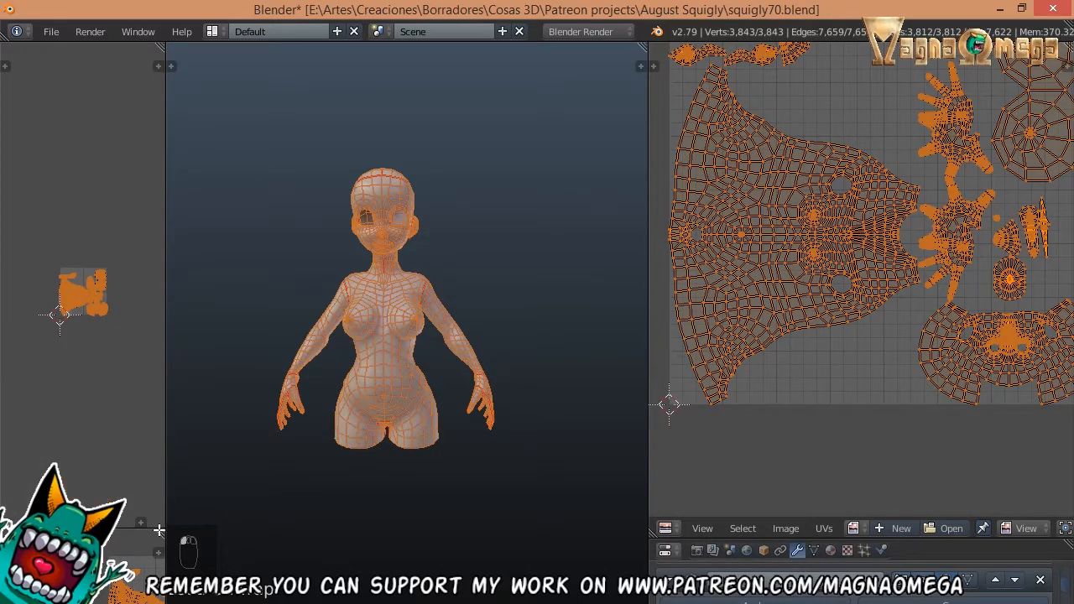
{"action": "left_click_drag", "start_coordinate": [159, 530], "coordinate": [152, 321]}
{"action": "left_click_drag", "start_coordinate": [162, 48], "coordinate": [139, 75]}
{"action": "middle_click_drag", "start_coordinate": [375, 276], "coordinate": [428, 282]}
{"action": "middle_click_drag", "start_coordinate": [836, 257], "coordinate": [829, 307]}
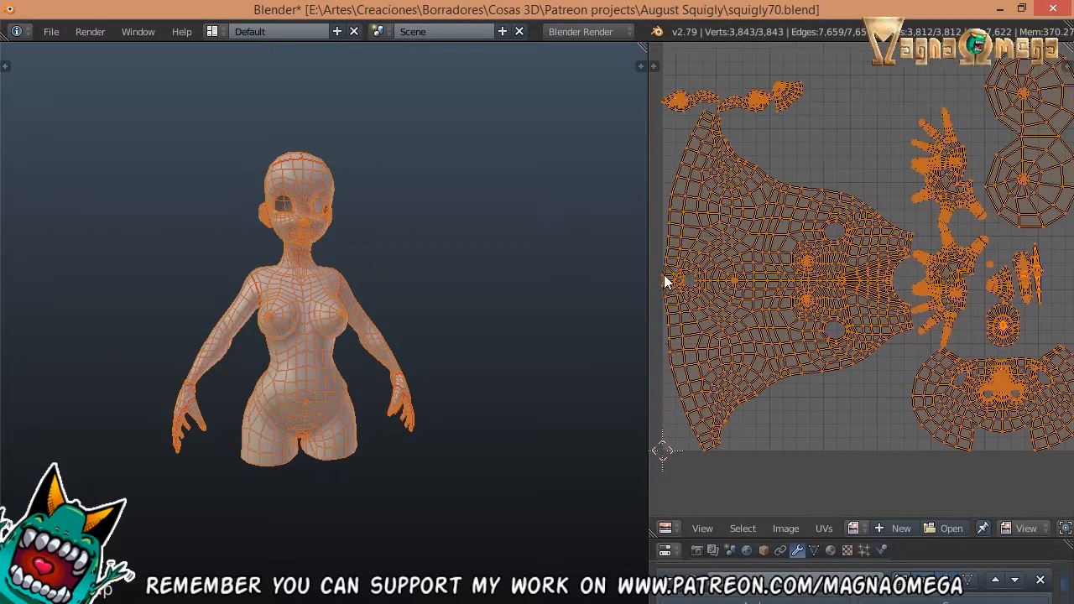
{"action": "left_click_drag", "start_coordinate": [647, 265], "coordinate": [340, 271]}
- Examine the round arm islands in the UV layout and check which arm one of them belongs to on the model
{"action": "scroll", "coordinate": [775, 271], "scroll_direction": "up", "scroll_amount": 4}
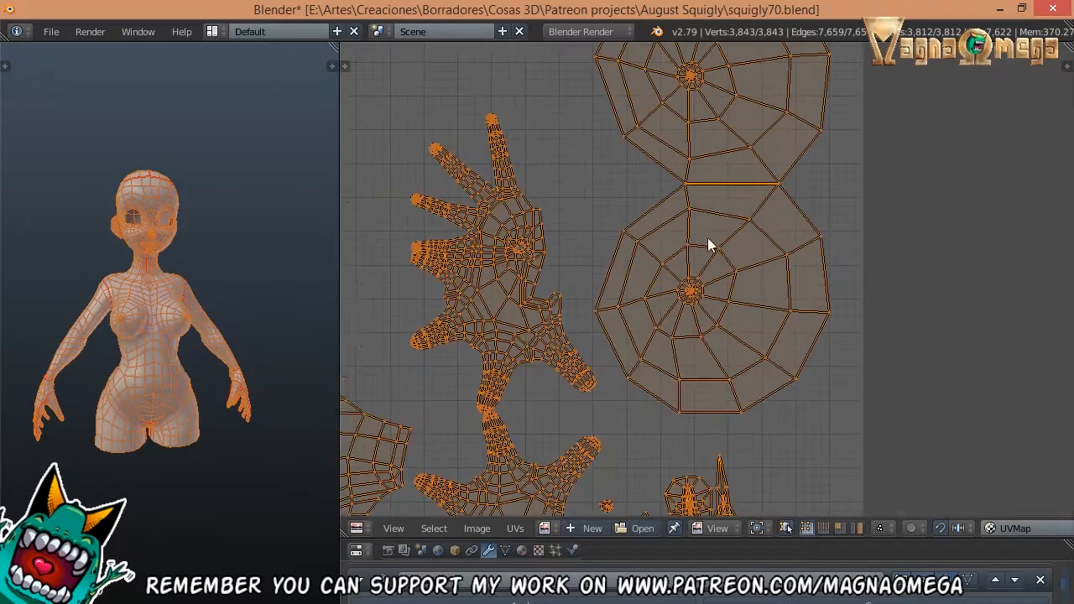
{"action": "scroll", "coordinate": [710, 242], "scroll_direction": "up", "scroll_amount": 2}
{"action": "scroll", "coordinate": [687, 327], "scroll_direction": "down", "scroll_amount": 5}
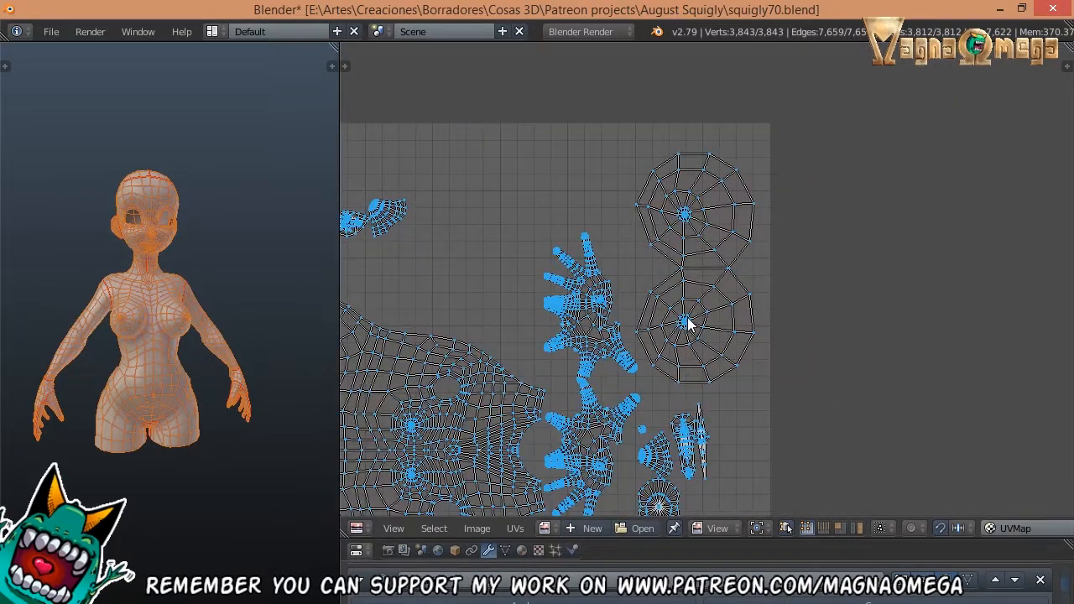
{"action": "scroll", "coordinate": [690, 323], "scroll_direction": "up", "scroll_amount": 1}
{"action": "middle_click_drag", "start_coordinate": [178, 334], "coordinate": [210, 340]}
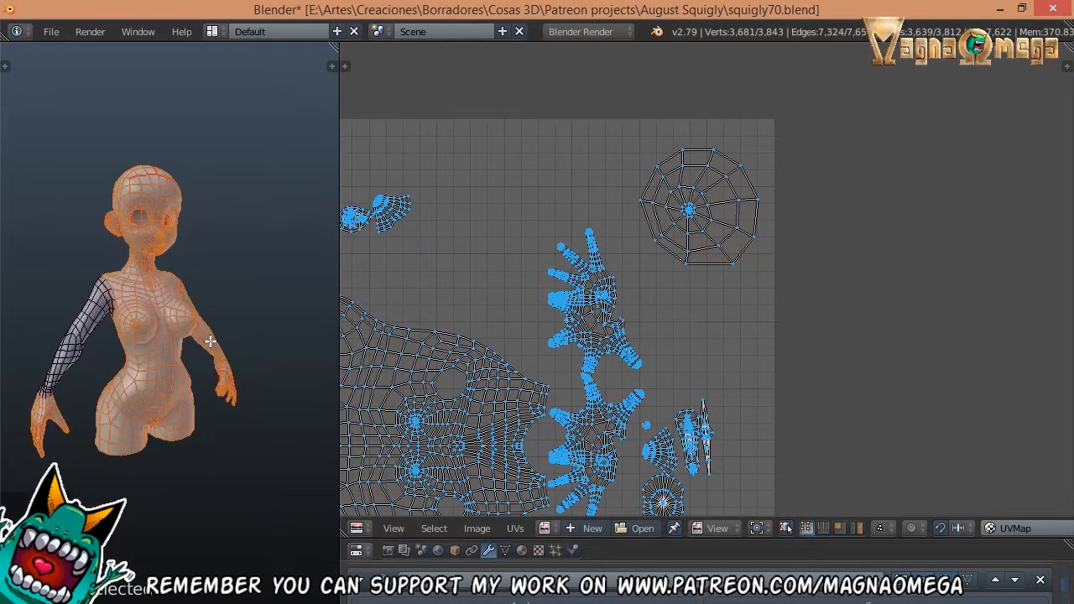
{"action": "key", "text": "ctrl+z"}
{"action": "middle_click_drag", "start_coordinate": [595, 297], "coordinate": [615, 256]}
{"action": "middle_click_drag", "start_coordinate": [134, 294], "coordinate": [186, 315]}
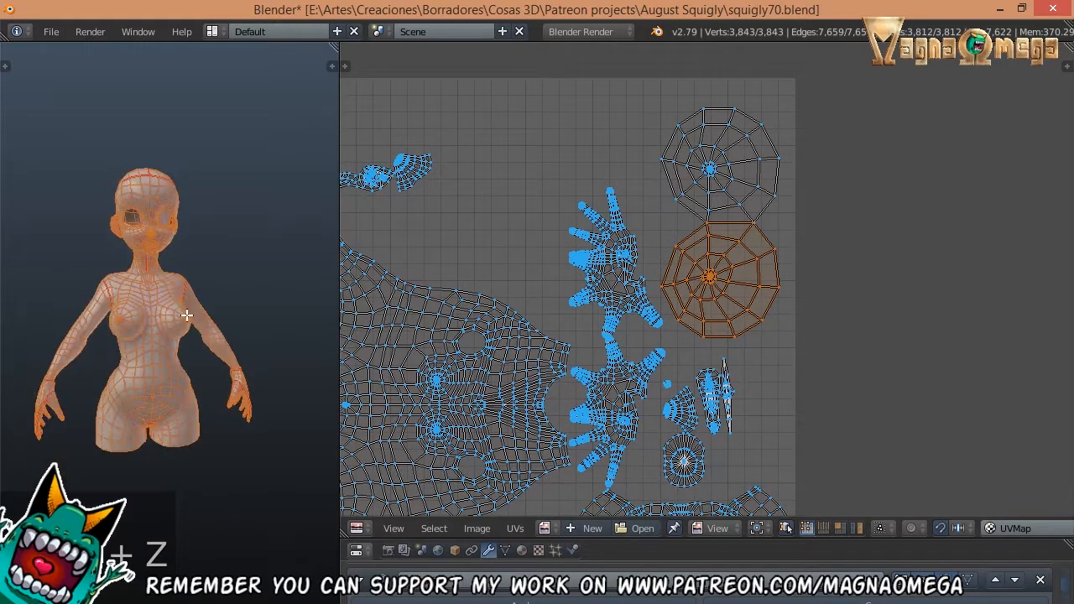
- Maximise the 3D viewport, select the edge path along the underside of the left arm from armpit to wrist and mark it as a seam
{"action": "key", "text": "ctrl+Up"}
{"action": "middle_click_drag", "start_coordinate": [540, 316], "coordinate": [518, 266]}
{"action": "scroll", "coordinate": [576, 303], "scroll_direction": "up", "scroll_amount": 5}
{"action": "right_click", "coordinate": [547, 355]}
{"action": "middle_click_drag", "start_coordinate": [547, 355], "coordinate": [432, 404]}
{"action": "key", "text": "ctrl+Tab"}
{"action": "left_click", "coordinate": [408, 391]}
{"action": "key", "text": "z"}
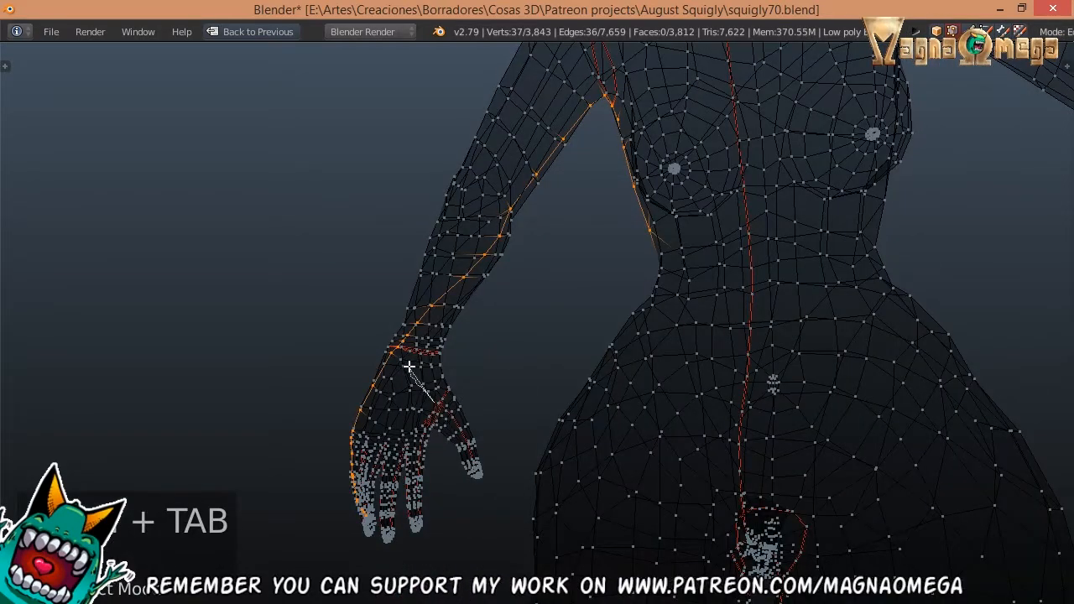
{"action": "mouse_move", "coordinate": [409, 367]}
{"action": "left_mouse_down", "text": "ctrl+shift"}
{"action": "mouse_move", "coordinate": [244, 499]}
{"action": "mouse_move", "coordinate": [433, 395]}
{"action": "left_mouse_up", "text": "ctrl+shift"}
{"action": "middle_click_drag", "start_coordinate": [470, 454], "coordinate": [585, 339]}
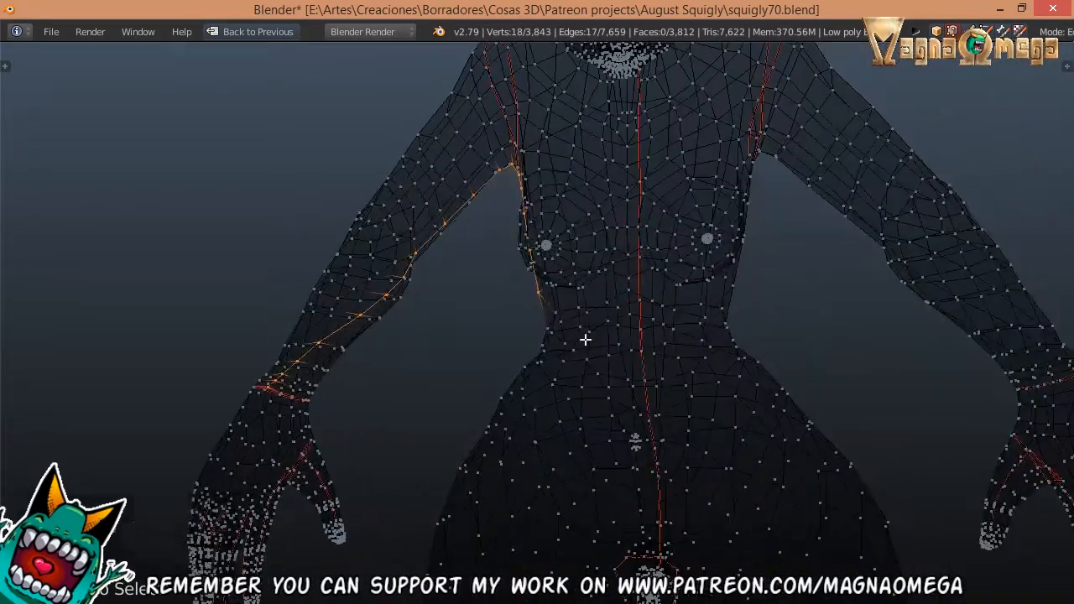
{"action": "mouse_move", "coordinate": [629, 231]}
{"action": "left_mouse_down", "text": "ctrl+shift"}
{"action": "mouse_move", "coordinate": [574, 173]}
{"action": "mouse_move", "coordinate": [495, 369]}
{"action": "mouse_move", "coordinate": [576, 378]}
{"action": "left_mouse_up", "text": "ctrl+shift"}
{"action": "key", "text": "x"}
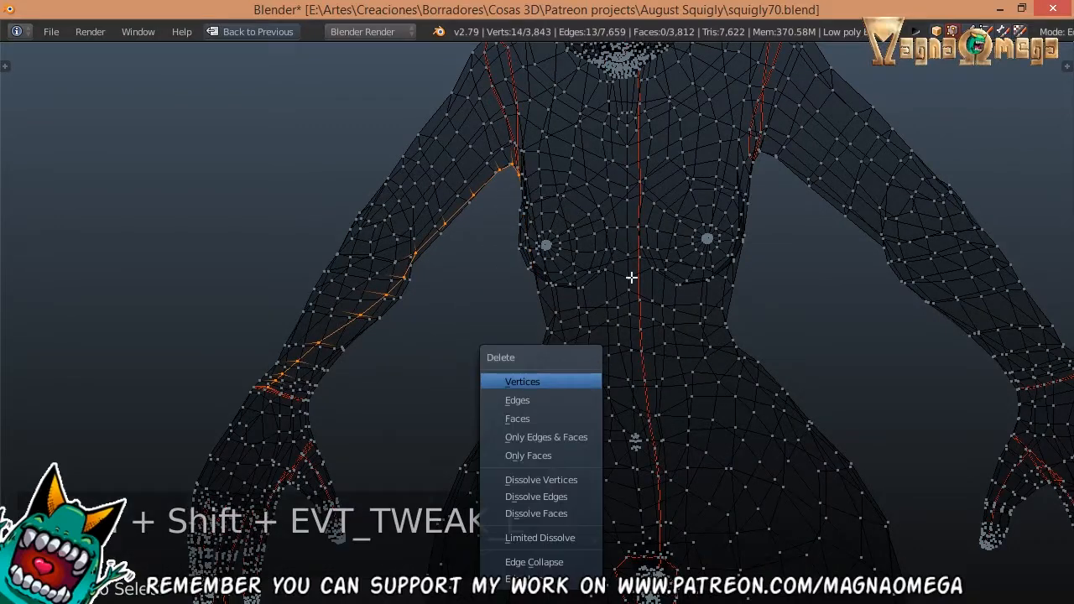
{"action": "key", "text": "Escape"}
{"action": "key", "text": "z"}
{"action": "key", "text": "ctrl+e"}
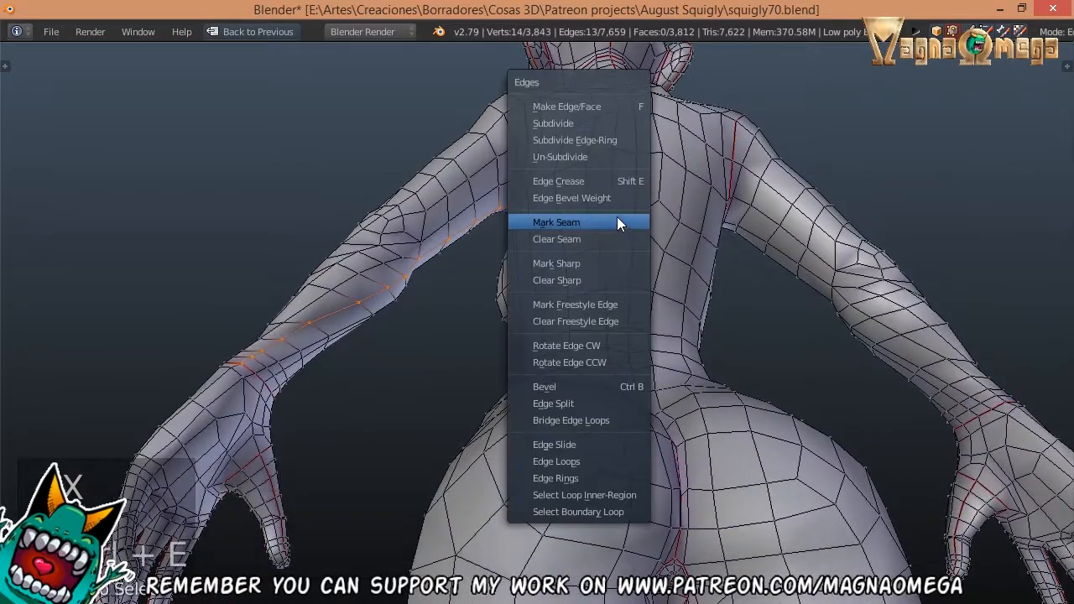
{"action": "left_click", "coordinate": [599, 224]}
- Select the matching underside edge path on the right arm from armpit to wrist, mark it as a seam and clear the selection
{"action": "middle_click_drag", "start_coordinate": [597, 222], "coordinate": [739, 309]}
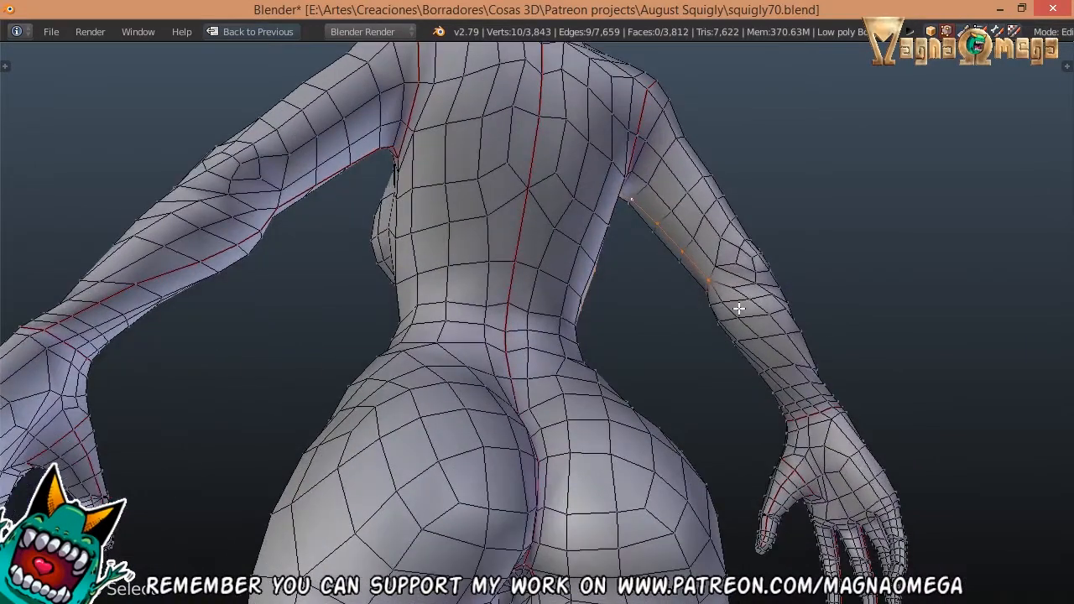
{"action": "key", "text": "z"}
{"action": "middle_click_drag", "start_coordinate": [831, 337], "coordinate": [860, 380]}
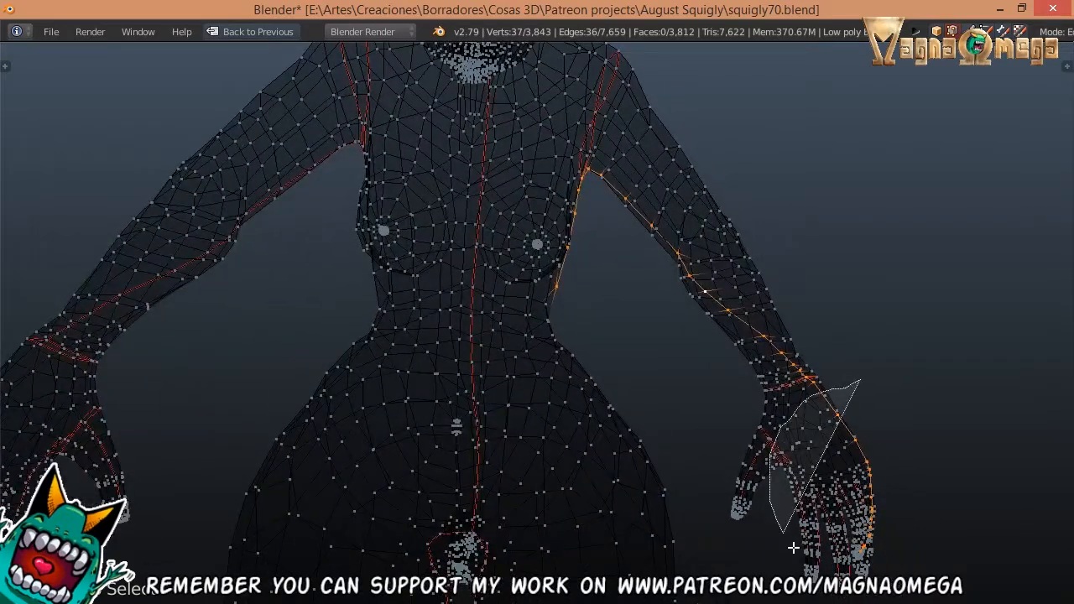
{"action": "left_click_drag", "start_coordinate": [793, 548], "coordinate": [890, 389], "text": "ctrl+shift"}
{"action": "middle_click_drag", "start_coordinate": [748, 360], "coordinate": [721, 370]}
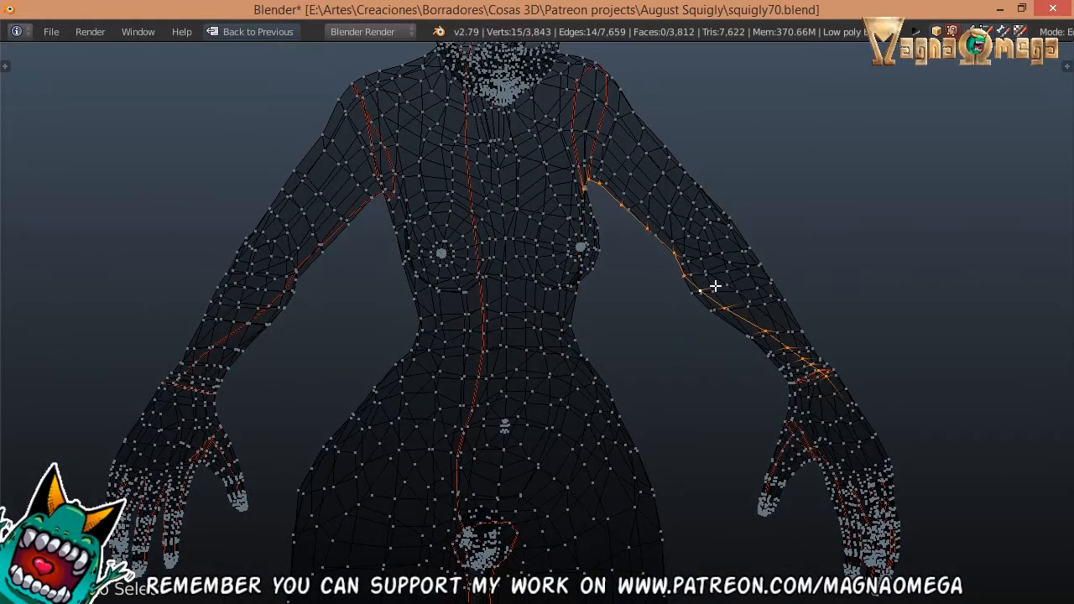
{"action": "key", "text": "z"}
{"action": "mouse_move", "coordinate": [715, 287]}
{"action": "middle_mouse_down"}
{"action": "mouse_move", "coordinate": [643, 247]}
{"action": "mouse_move", "coordinate": [840, 355]}
{"action": "mouse_move", "coordinate": [837, 397]}
{"action": "middle_mouse_up"}
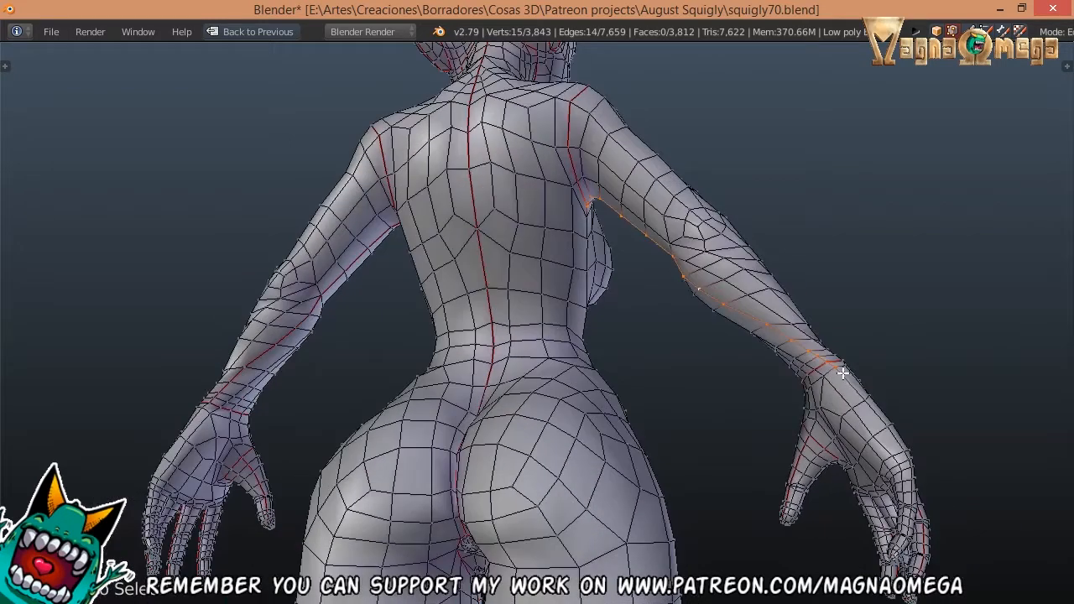
{"action": "right_click", "coordinate": [843, 373], "text": "shift"}
{"action": "key", "text": "ctrl+e"}
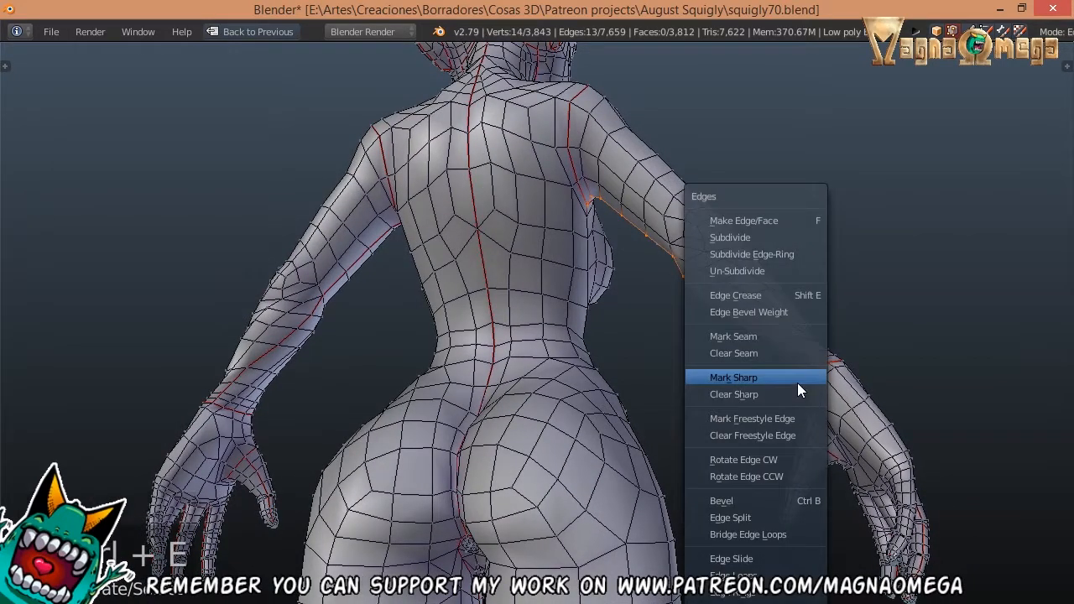
{"action": "left_click", "coordinate": [760, 338]}
{"action": "key", "text": "a"}
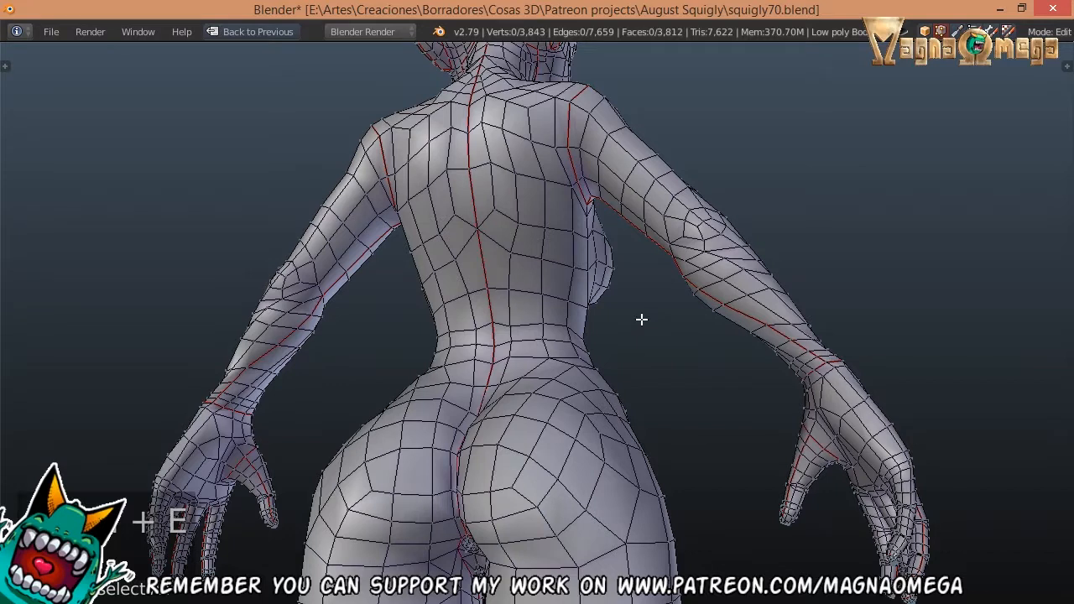
- Select the whole mesh, restore the split layout with the UV editor and unwrap the body with the new arm seams
{"action": "key", "text": "a"}
{"action": "key", "text": "ctrl+Up"}
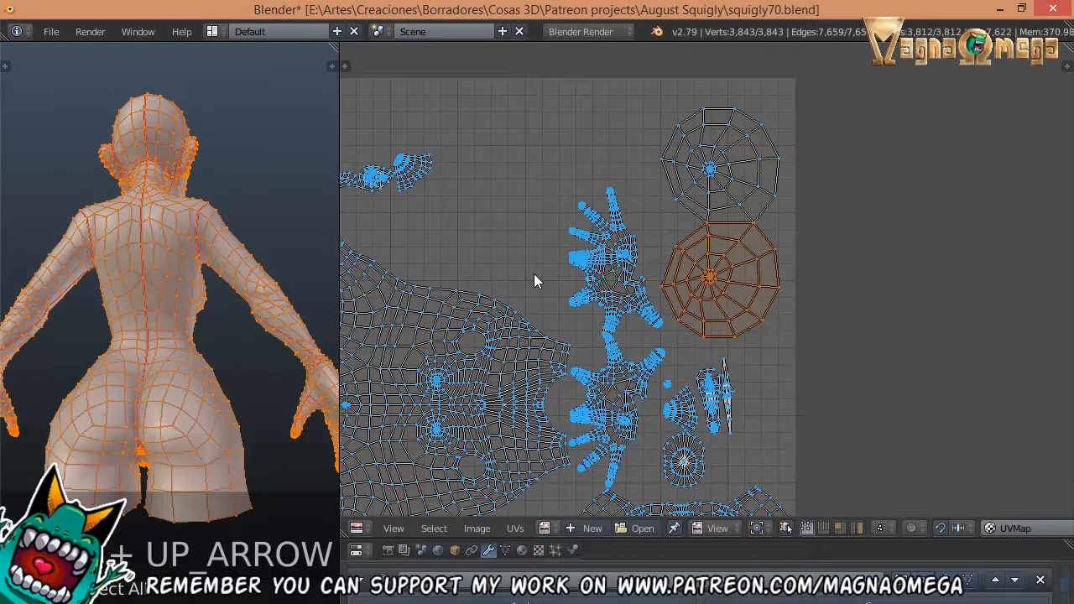
{"action": "middle_click_drag", "start_coordinate": [101, 277], "coordinate": [142, 280]}
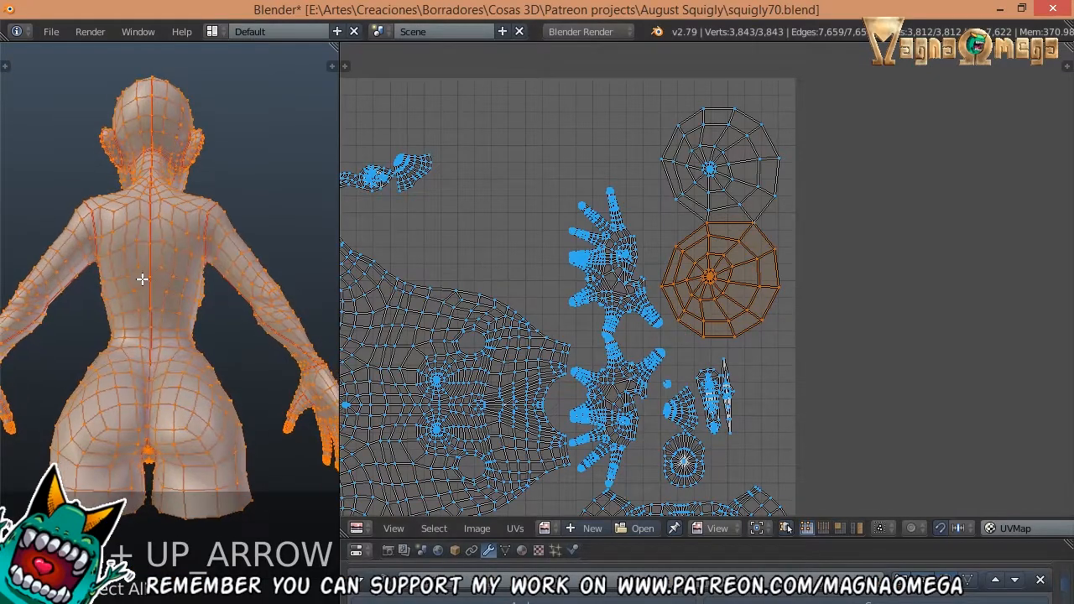
{"action": "key", "text": "u"}
{"action": "left_click", "coordinate": [114, 205]}
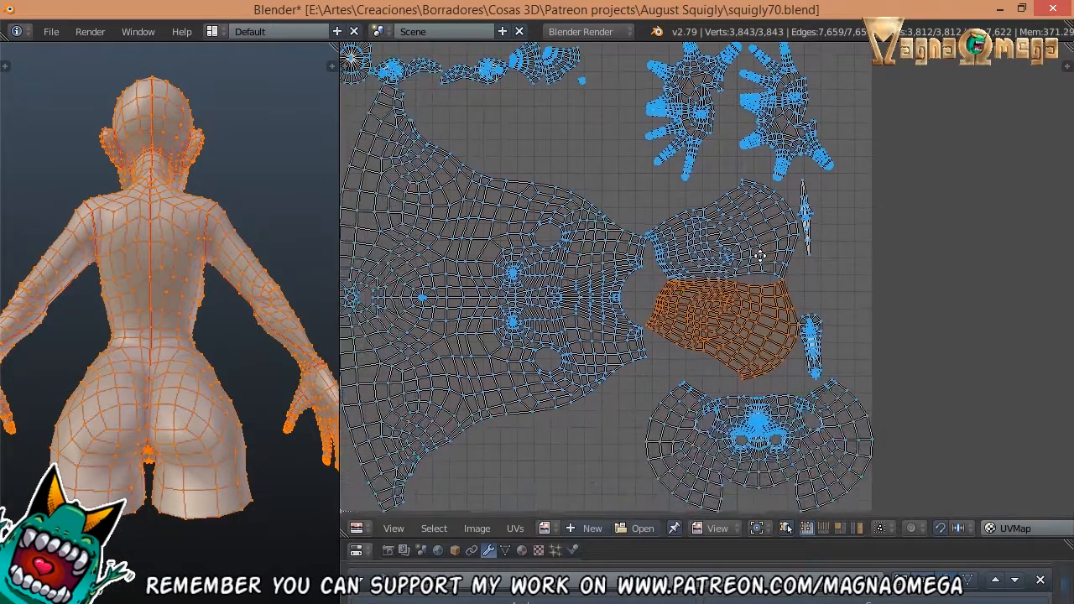
- Examine the new UV layout, select and hide the narrow spindle-shaped island and locate its faces between the model's legs
{"action": "scroll", "coordinate": [758, 223], "scroll_direction": "up", "scroll_amount": 3}
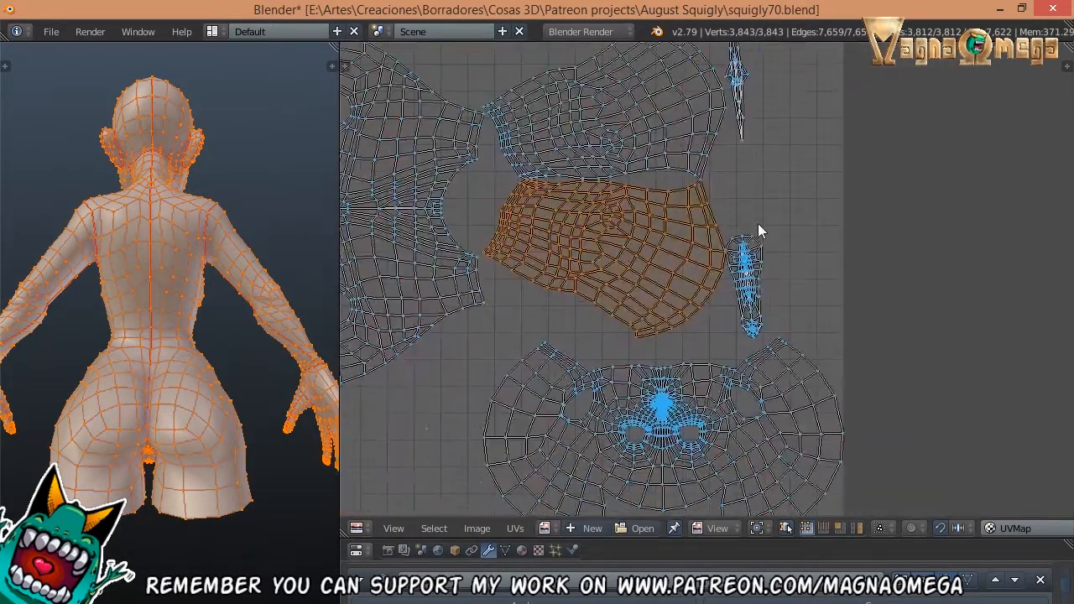
{"action": "scroll", "coordinate": [758, 223], "scroll_direction": "up", "scroll_amount": 6}
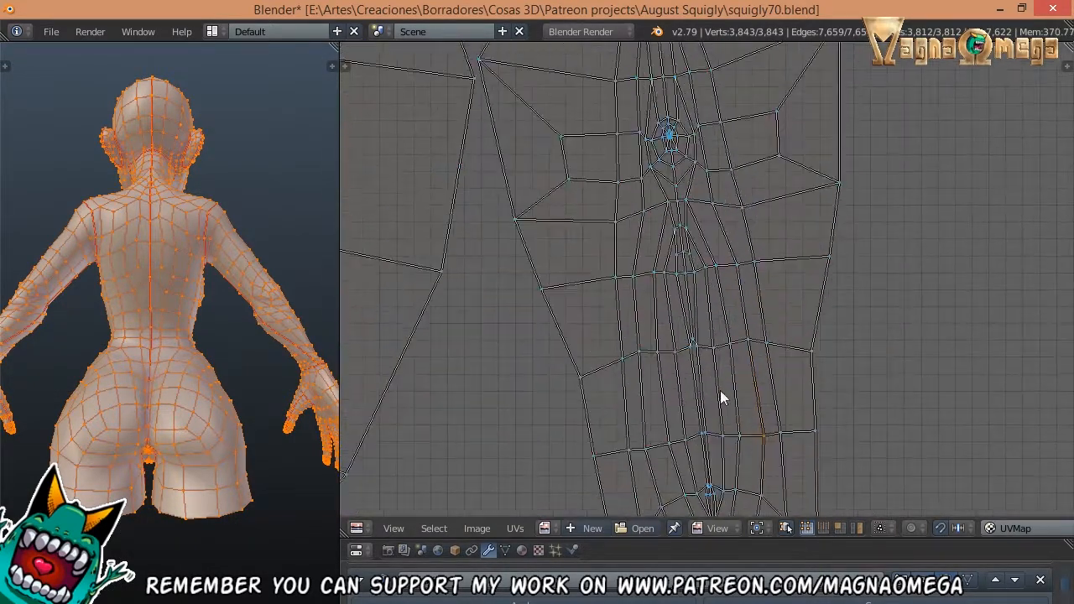
{"action": "scroll", "coordinate": [716, 270], "scroll_direction": "down", "scroll_amount": 2}
{"action": "scroll", "coordinate": [655, 240], "scroll_direction": "down", "scroll_amount": 3}
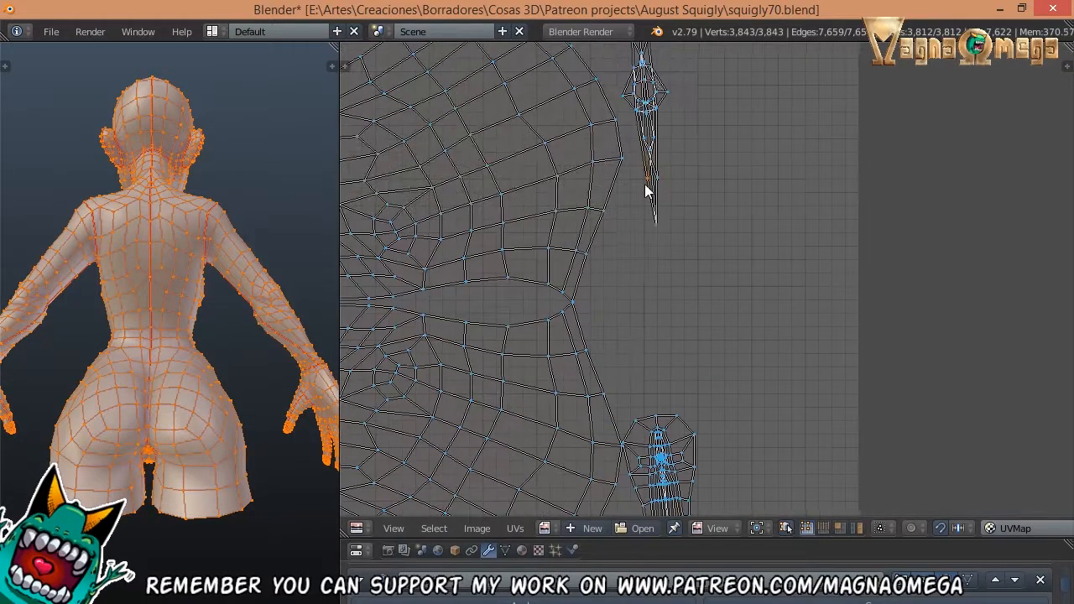
{"action": "scroll", "coordinate": [648, 242], "scroll_direction": "up", "scroll_amount": 4}
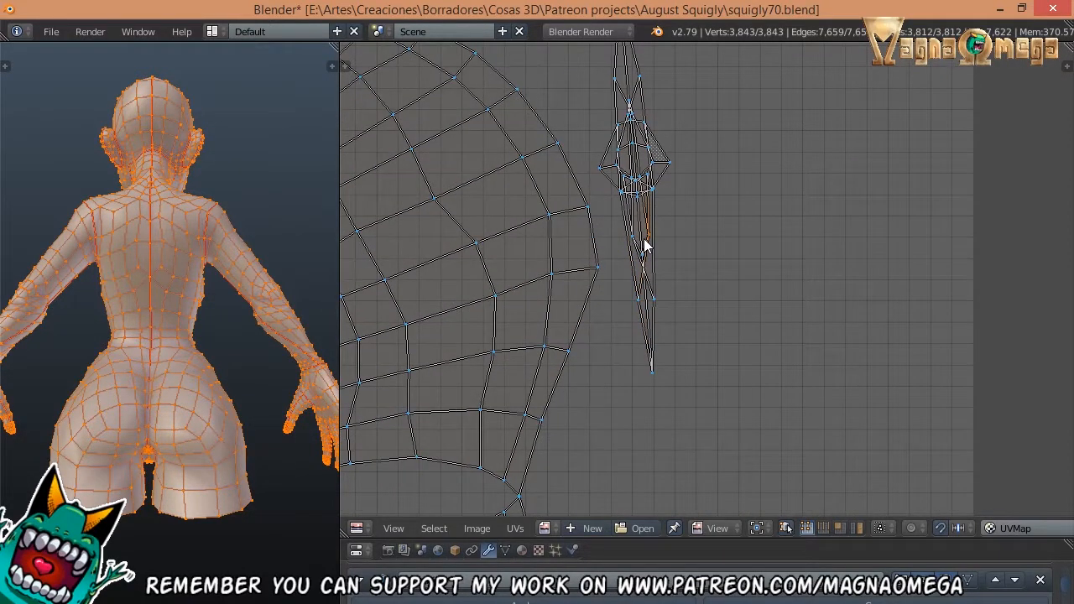
{"action": "key", "text": "l"}
{"action": "key", "text": "KP_Decimal"}
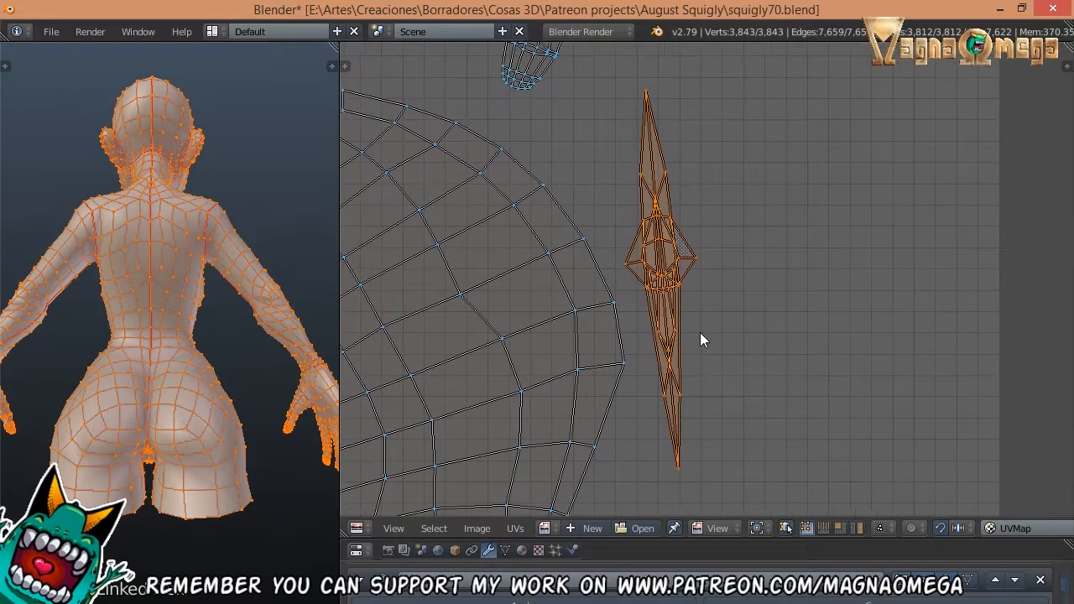
{"action": "key", "text": "h"}
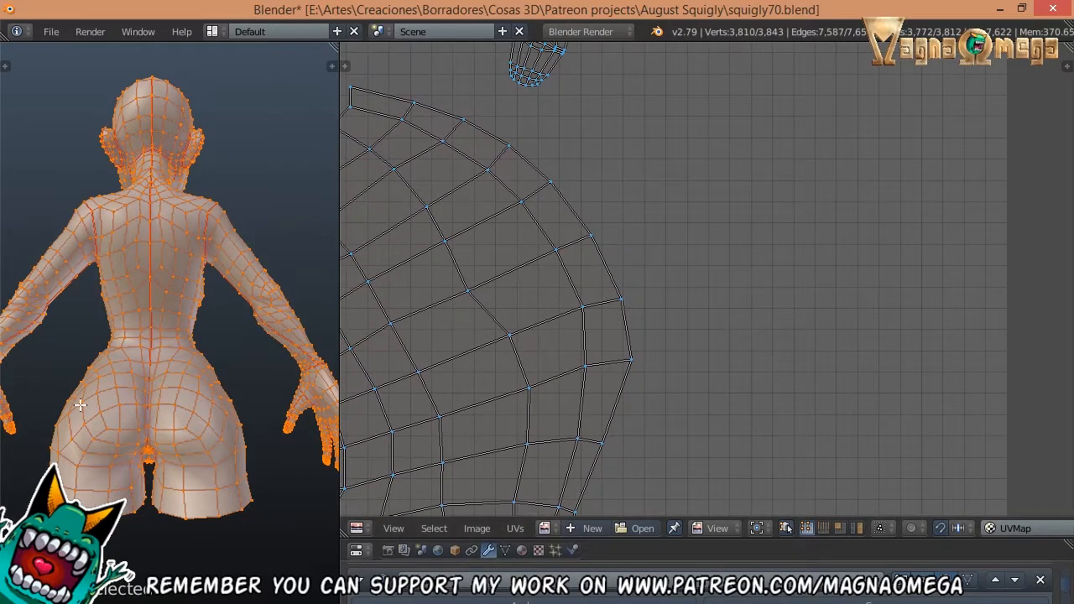
{"action": "middle_click_drag", "start_coordinate": [79, 406], "coordinate": [152, 378]}
{"action": "scroll", "coordinate": [149, 376], "scroll_direction": "up", "scroll_amount": 8}
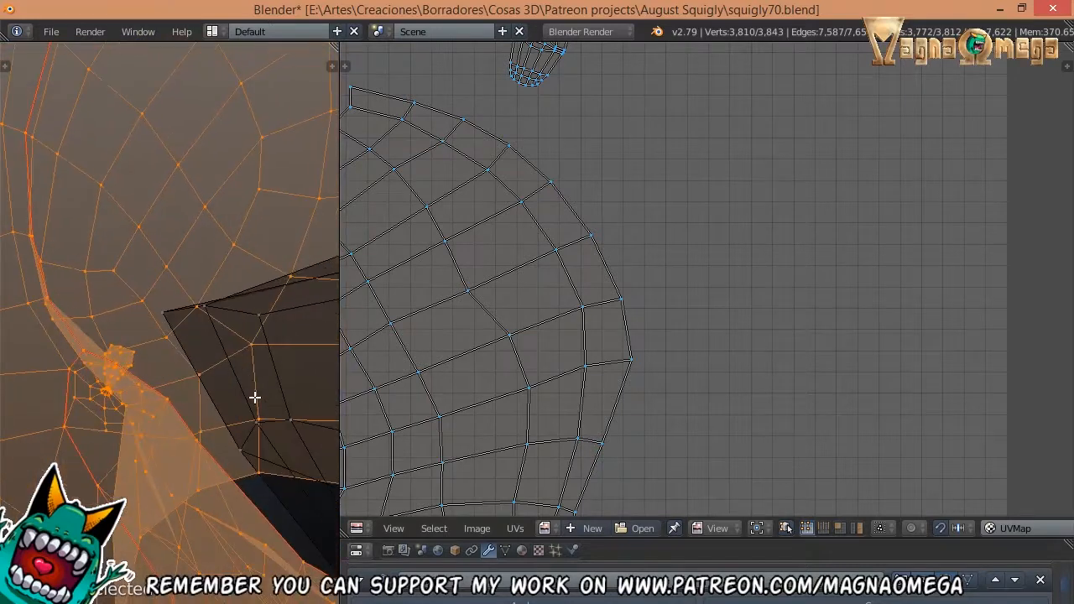
- In vertex select mode, select the edge path around the larger inner pocket between the legs, mark it as a seam and clear the selection
{"action": "right_click", "coordinate": [252, 343]}
{"action": "middle_click_drag", "start_coordinate": [252, 344], "coordinate": [153, 478]}
{"action": "scroll", "coordinate": [75, 382], "scroll_direction": "down", "scroll_amount": 3}
{"action": "scroll", "coordinate": [182, 440], "scroll_direction": "up", "scroll_amount": 5}
{"action": "key", "text": "ctrl+Tab"}
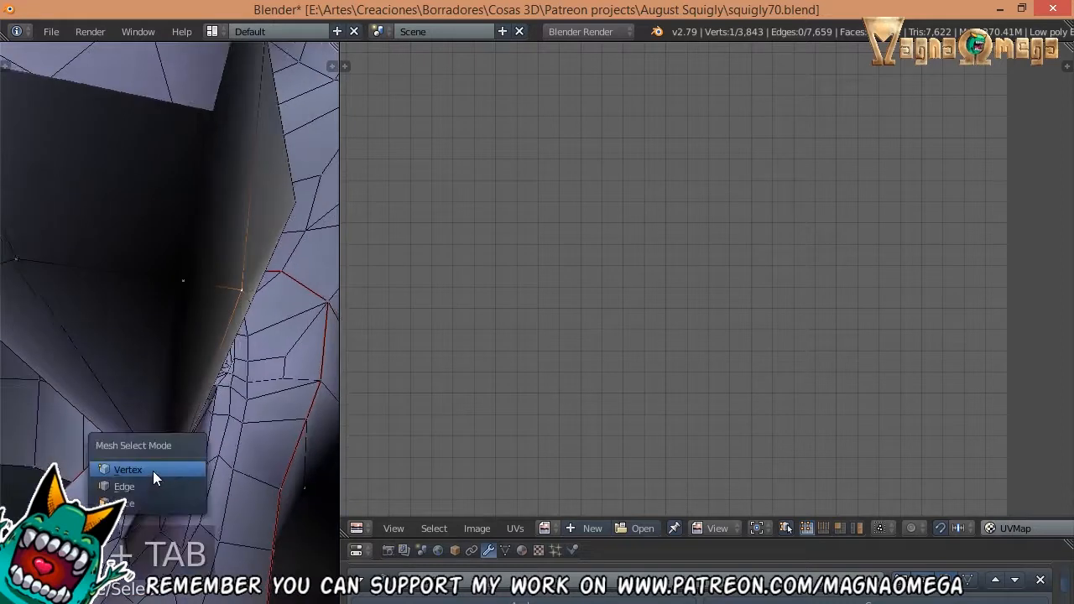
{"action": "left_click", "coordinate": [134, 415], "text": "shift"}
{"action": "scroll", "coordinate": [131, 414], "scroll_direction": "down", "scroll_amount": 3}
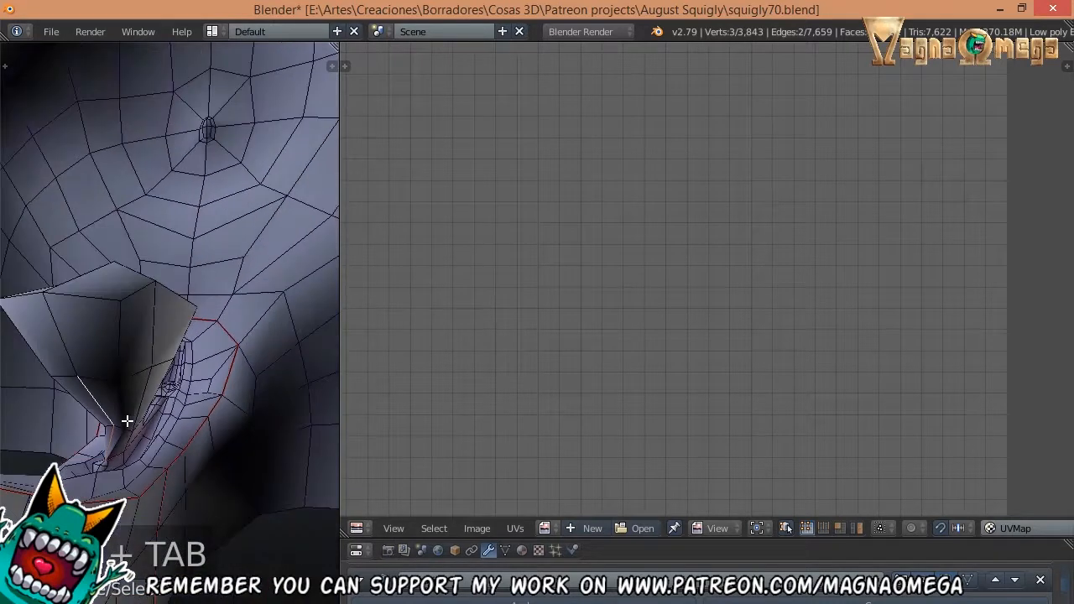
{"action": "middle_click_drag", "start_coordinate": [67, 340], "coordinate": [119, 339]}
{"action": "left_click", "coordinate": [95, 331], "text": "shift"}
{"action": "key", "text": "ctrl+z"}
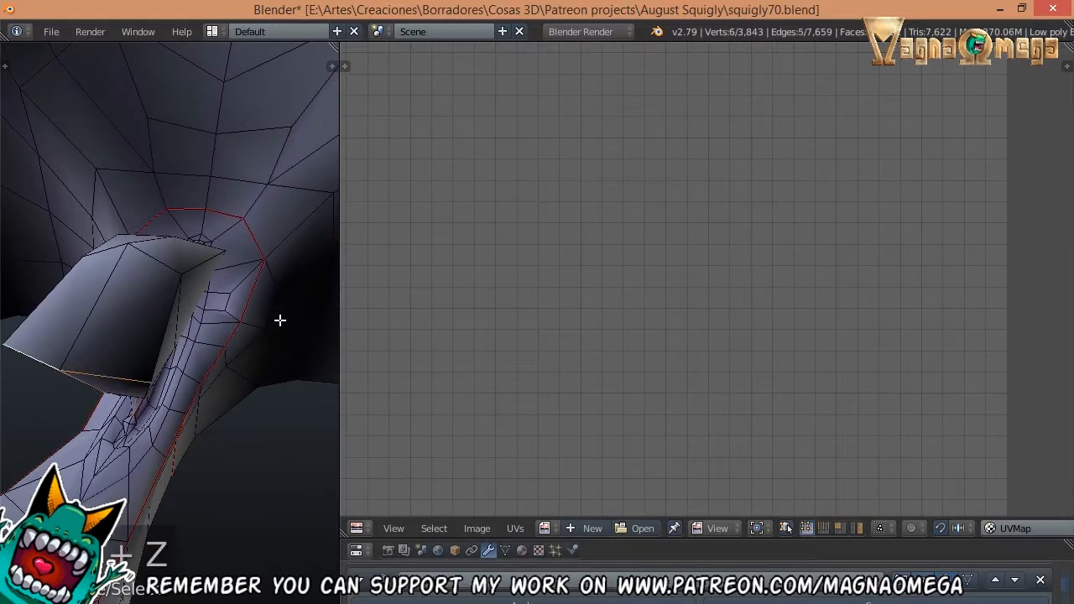
{"action": "middle_click_drag", "start_coordinate": [280, 320], "coordinate": [159, 306]}
{"action": "left_click", "coordinate": [264, 297], "text": "shift"}
{"action": "middle_click_drag", "start_coordinate": [264, 297], "coordinate": [165, 333]}
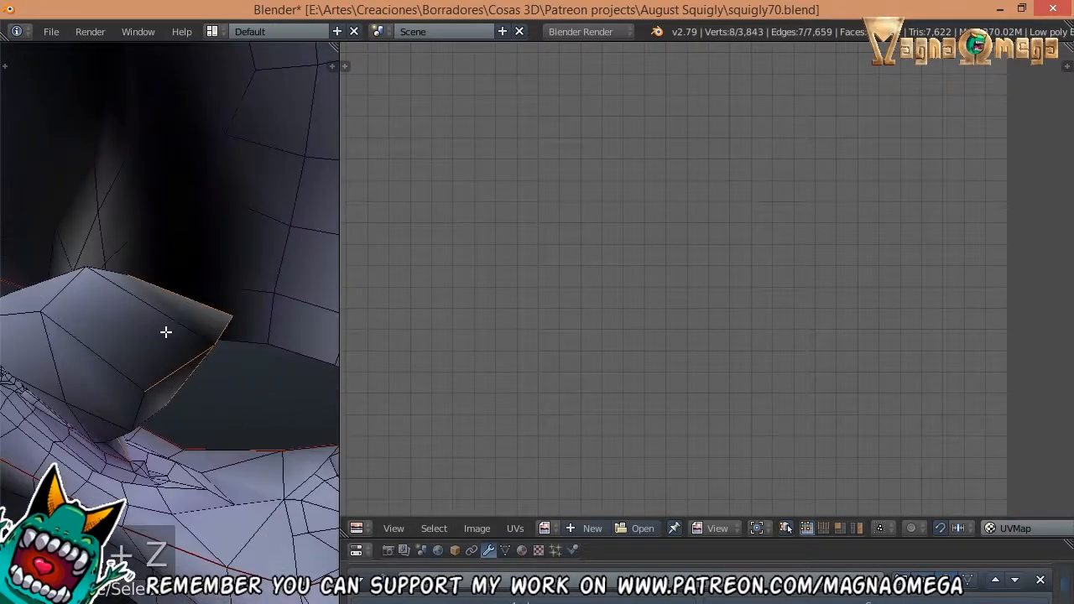
{"action": "middle_click_drag", "start_coordinate": [72, 323], "coordinate": [170, 346]}
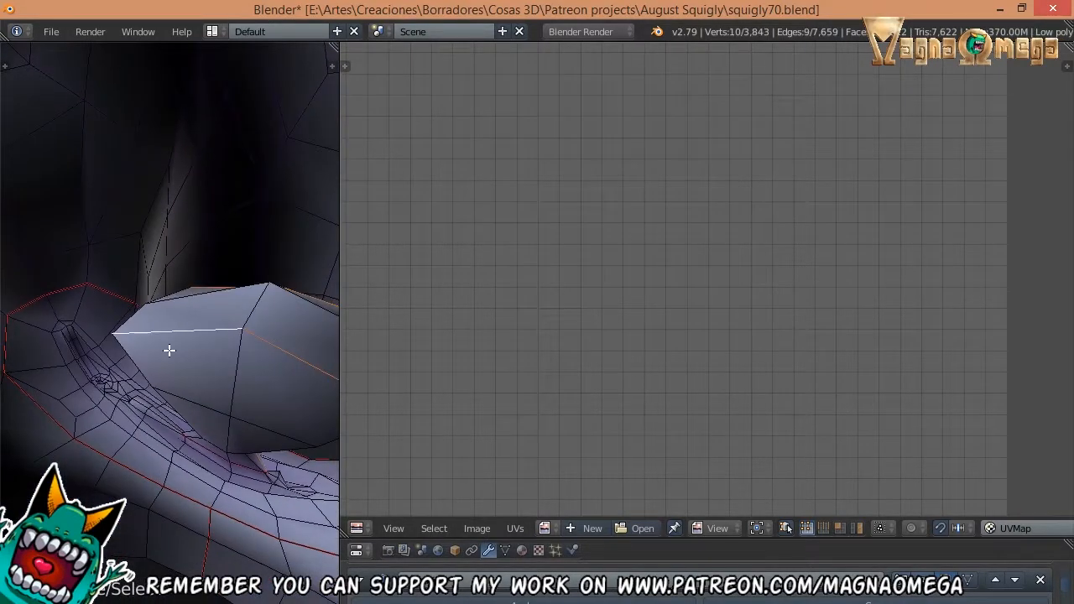
{"action": "key", "text": "ctrl+e"}
{"action": "left_click", "coordinate": [149, 336]}
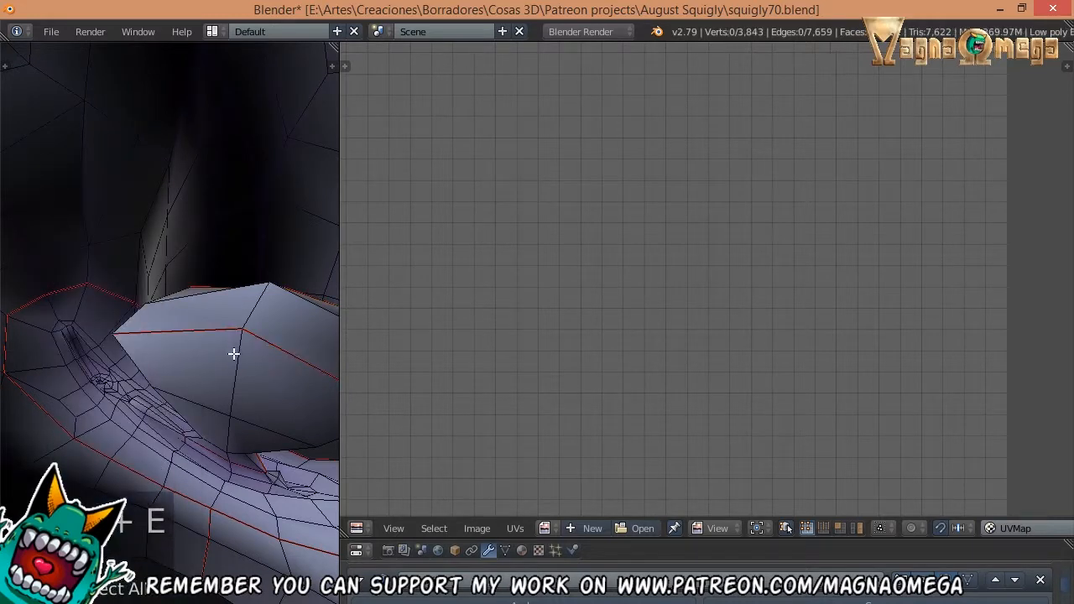
{"action": "middle_click_drag", "start_coordinate": [233, 352], "coordinate": [135, 247]}
{"action": "key", "text": "a"}
- Select the edges running up the smaller funnel-shaped pocket and around its end, mark them as a seam and deselect everything
{"action": "scroll", "coordinate": [135, 247], "scroll_direction": "up", "scroll_amount": 3}
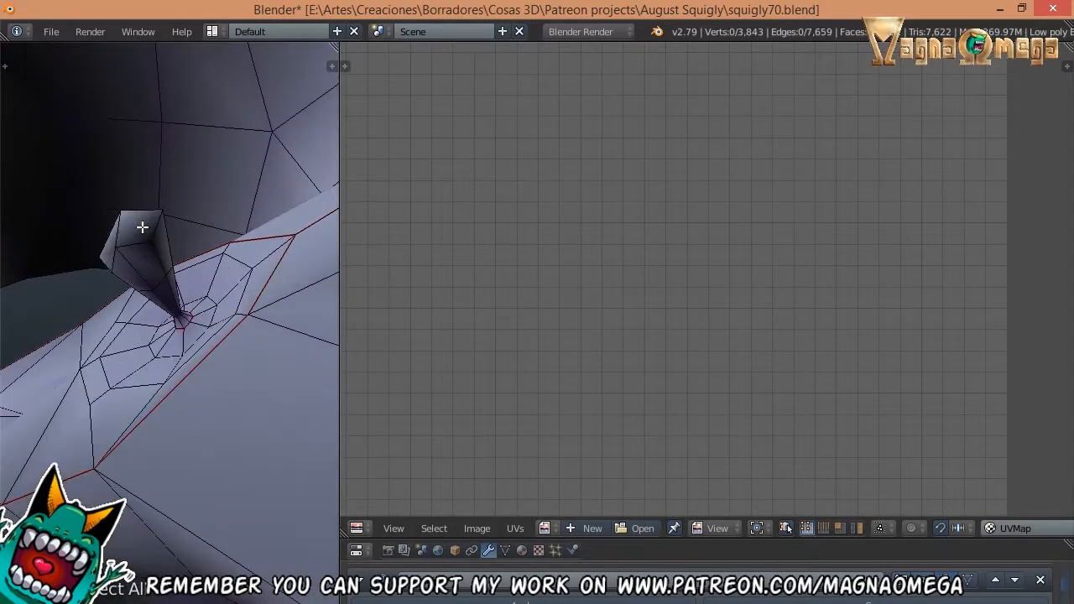
{"action": "right_click", "coordinate": [140, 284]}
{"action": "middle_click_drag", "start_coordinate": [140, 284], "coordinate": [210, 391]}
{"action": "scroll", "coordinate": [171, 283], "scroll_direction": "up", "scroll_amount": 3}
{"action": "scroll", "coordinate": [172, 288], "scroll_direction": "down", "scroll_amount": 3}
{"action": "scroll", "coordinate": [173, 289], "scroll_direction": "up", "scroll_amount": 2}
{"action": "right_click", "coordinate": [216, 341], "text": "shift"}
{"action": "scroll", "coordinate": [224, 294], "scroll_direction": "down", "scroll_amount": 6}
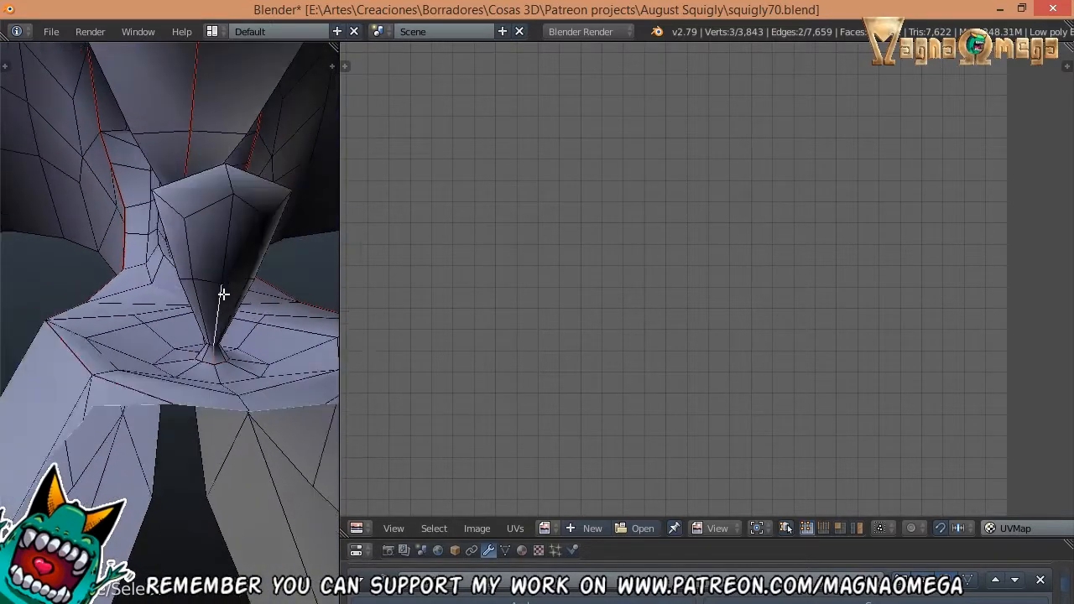
{"action": "scroll", "coordinate": [225, 277], "scroll_direction": "up", "scroll_amount": 6}
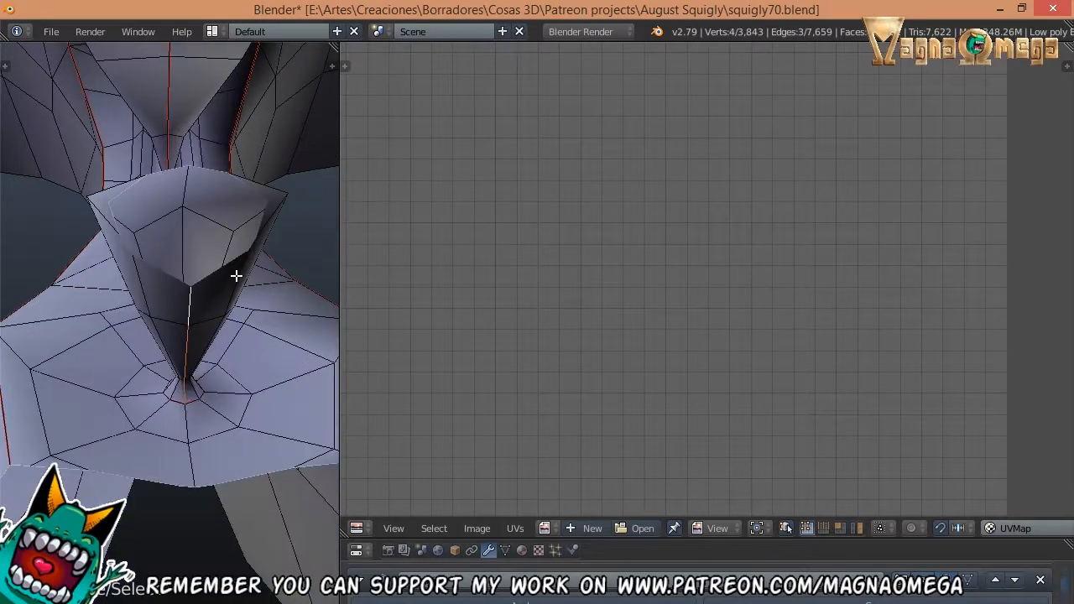
{"action": "scroll", "coordinate": [171, 243], "scroll_direction": "down", "scroll_amount": 4}
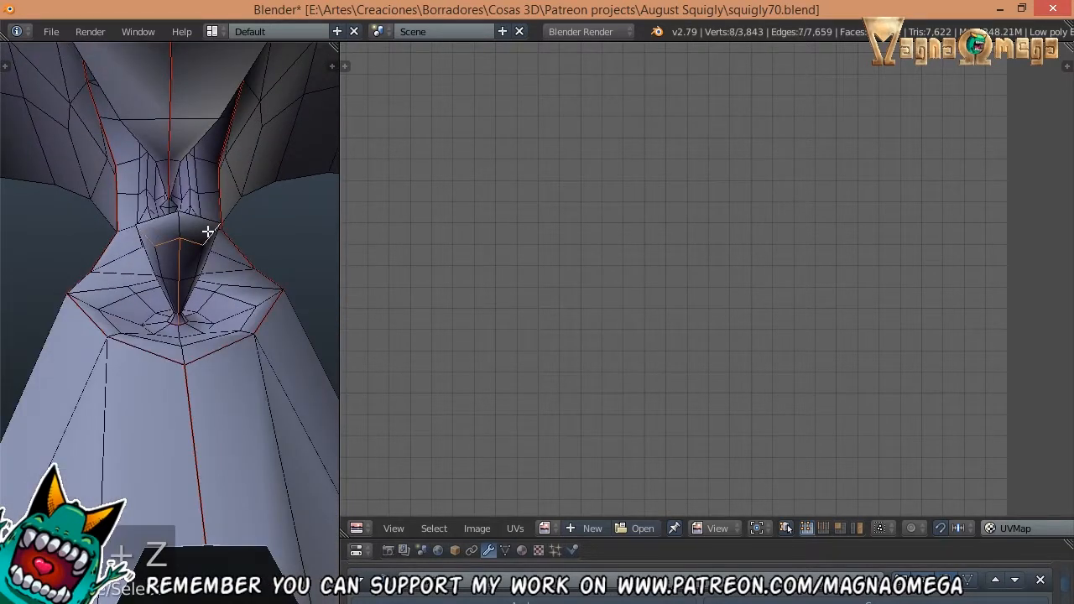
{"action": "middle_click_drag", "start_coordinate": [207, 232], "coordinate": [183, 302]}
{"action": "right_click", "coordinate": [228, 257], "text": "shift"}
{"action": "key", "text": "ctrl+e"}
{"action": "left_click", "coordinate": [157, 261]}
{"action": "key", "text": "a"}
- Select the mouth cavity's edge path from the middle of the lower lip and around its back, and mark it as a seam
{"action": "middle_click_drag", "start_coordinate": [207, 262], "coordinate": [216, 332]}
{"action": "middle_click_drag", "start_coordinate": [197, 452], "coordinate": [166, 457]}
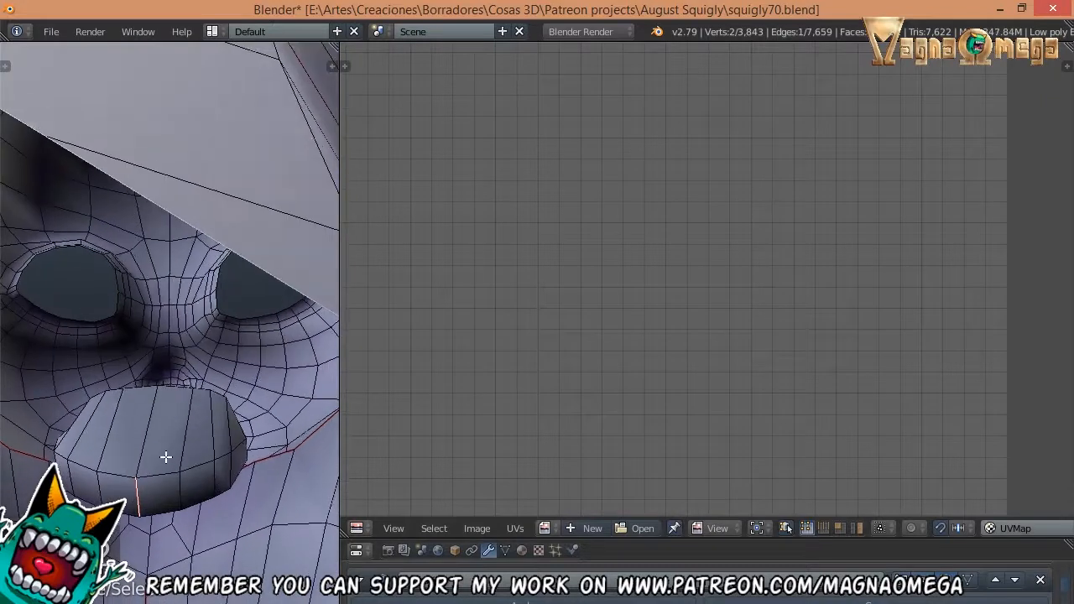
{"action": "key", "text": "ctrl+e"}
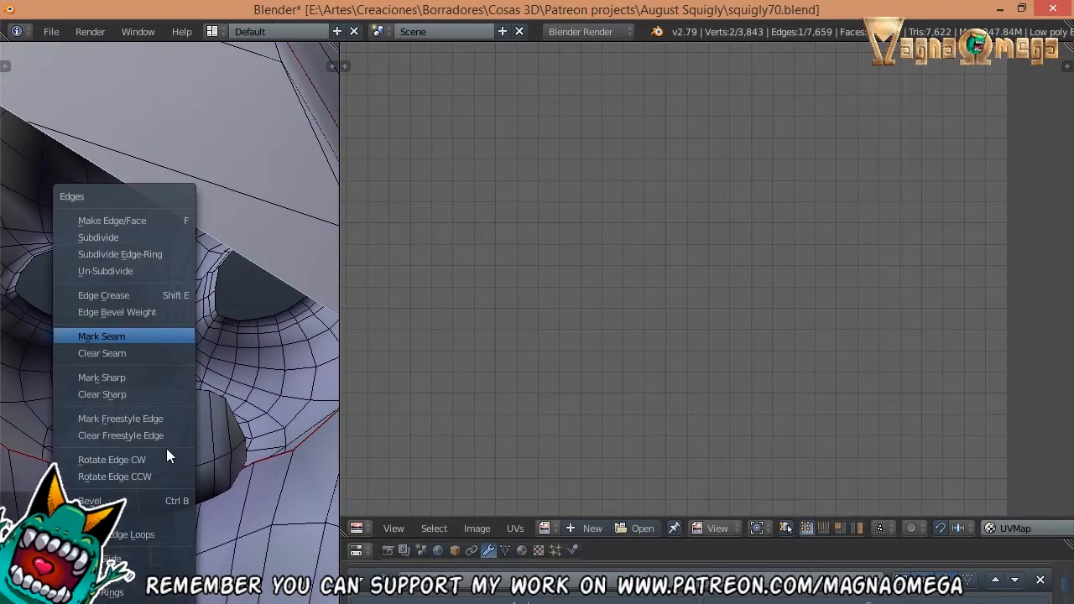
{"action": "left_click", "coordinate": [161, 351]}
{"action": "middle_click_drag", "start_coordinate": [161, 351], "coordinate": [255, 320]}
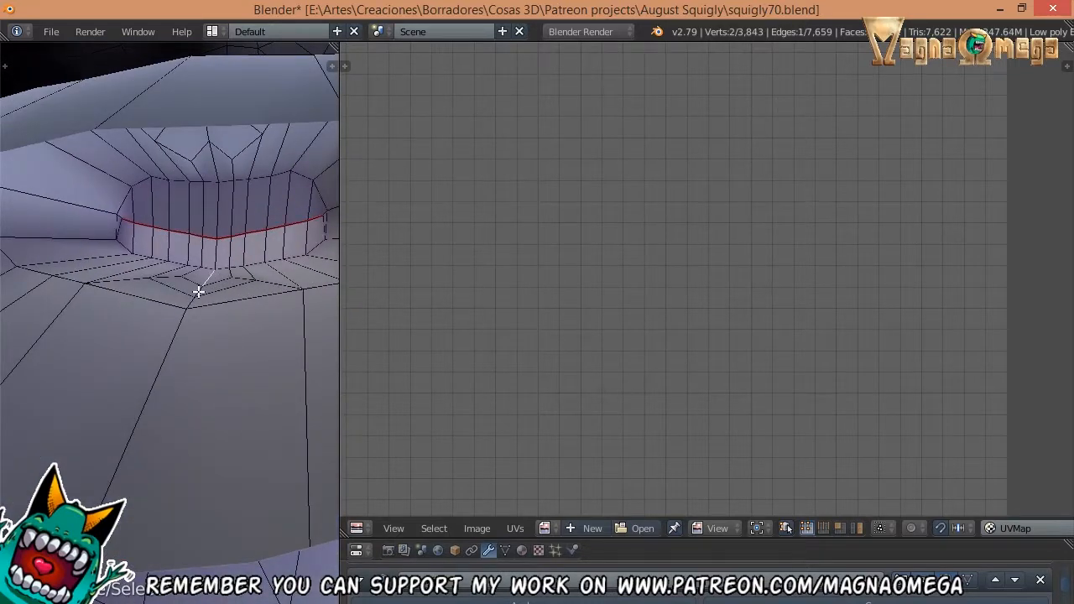
{"action": "middle_click_drag", "start_coordinate": [176, 340], "coordinate": [148, 241]}
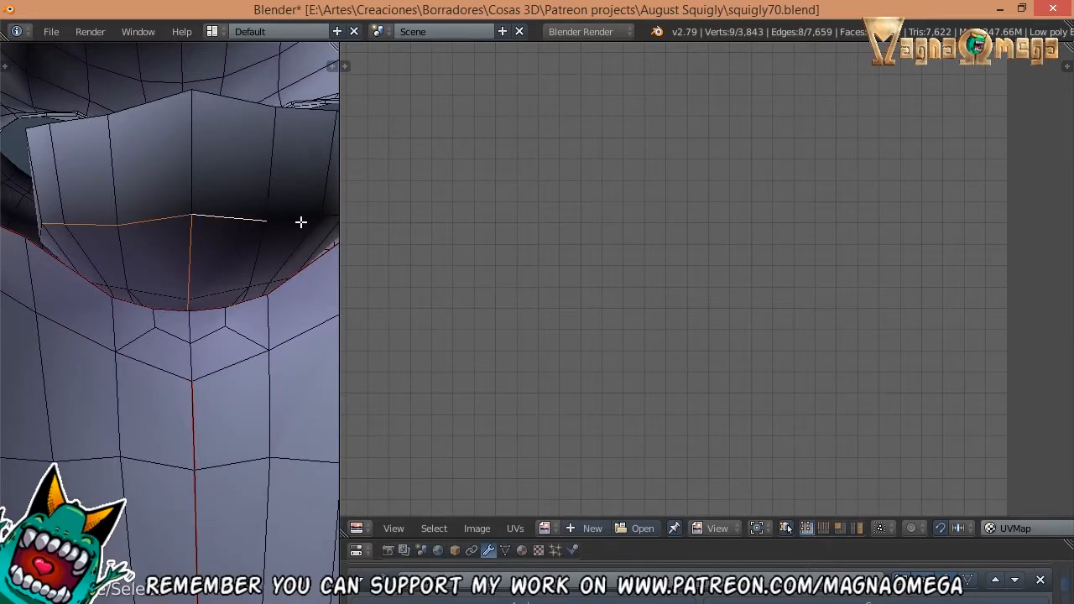
{"action": "middle_click_drag", "start_coordinate": [325, 214], "coordinate": [113, 267]}
{"action": "right_click", "coordinate": [269, 225], "text": "shift"}
{"action": "middle_click_drag", "start_coordinate": [43, 256], "coordinate": [77, 247]}
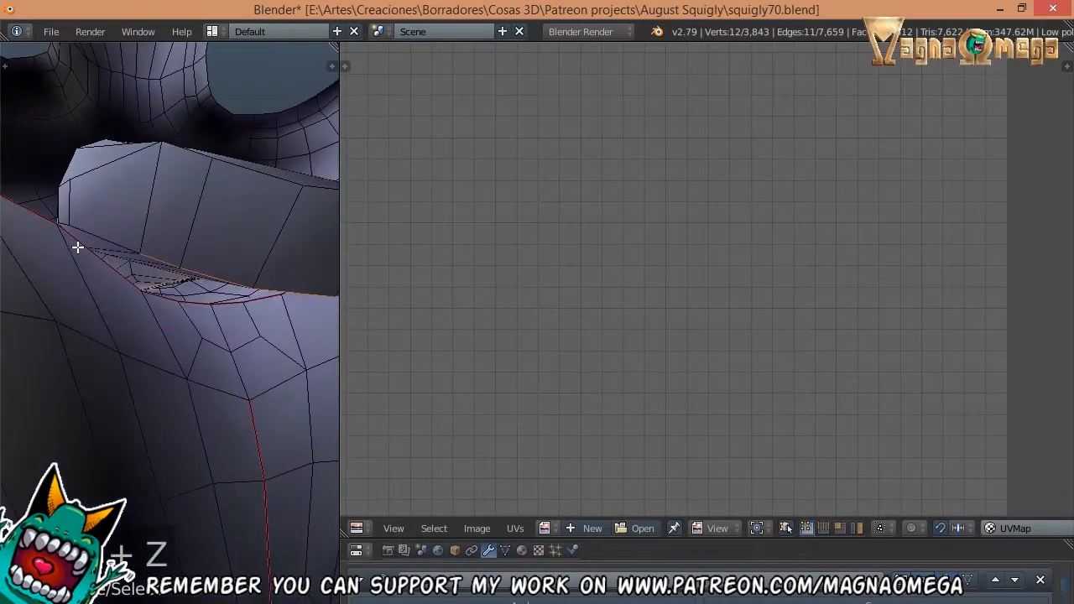
{"action": "middle_click_drag", "start_coordinate": [132, 228], "coordinate": [240, 263]}
{"action": "right_click", "coordinate": [125, 247], "text": "shift"}
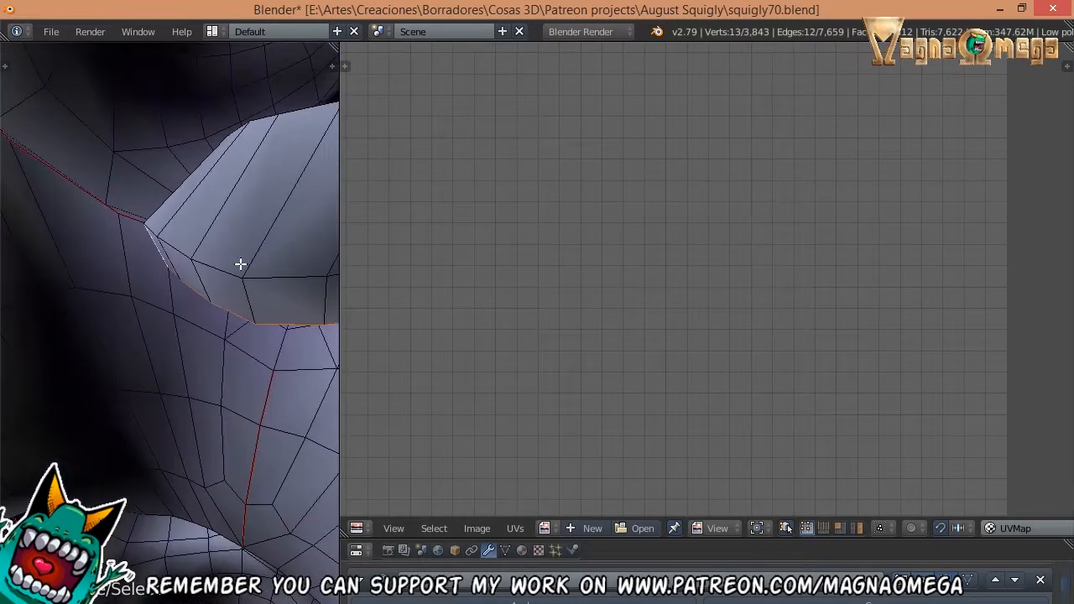
{"action": "key", "text": "ctrl+e"}
{"action": "left_click", "coordinate": [228, 260]}
- Select the whole mesh and unwrap it again with the new pocket and mouth cavity seams
{"action": "key", "text": "a"}
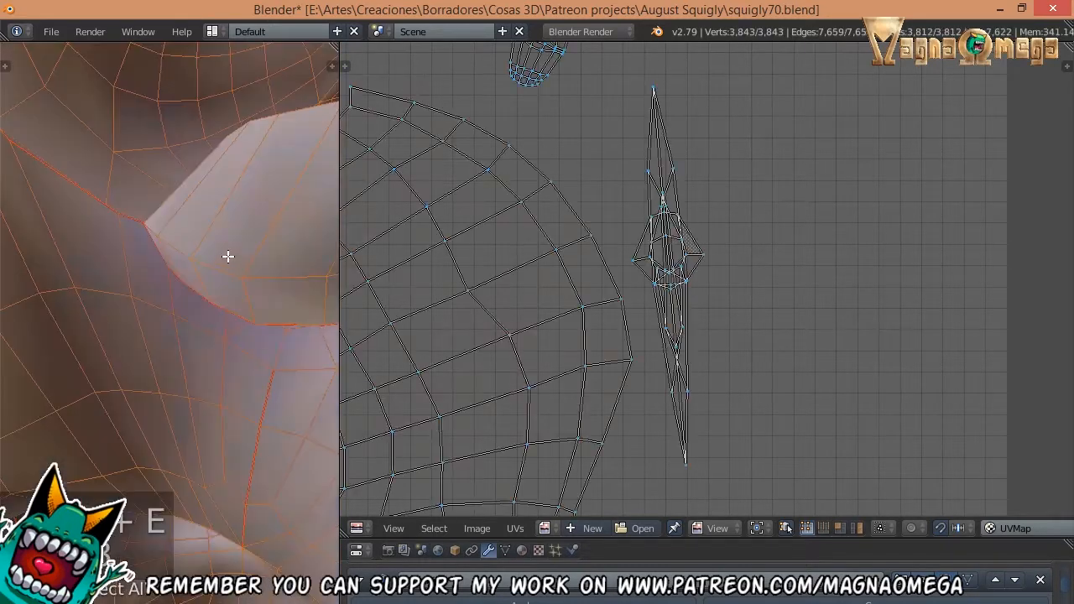
{"action": "key", "text": "u"}
{"action": "left_click", "coordinate": [223, 263]}
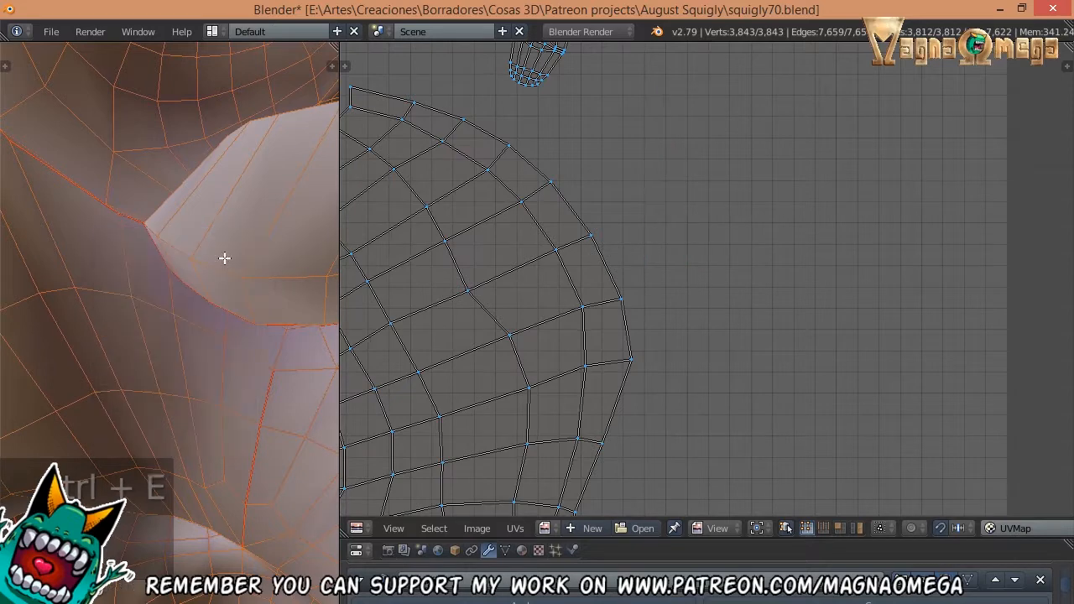
- Examine the updated UV layout, checking the narrow strip, face, hand, arm and body islands for distortion
{"action": "middle_click_drag", "start_coordinate": [636, 383], "coordinate": [624, 336]}
{"action": "scroll", "coordinate": [623, 339], "scroll_direction": "up", "scroll_amount": 9}
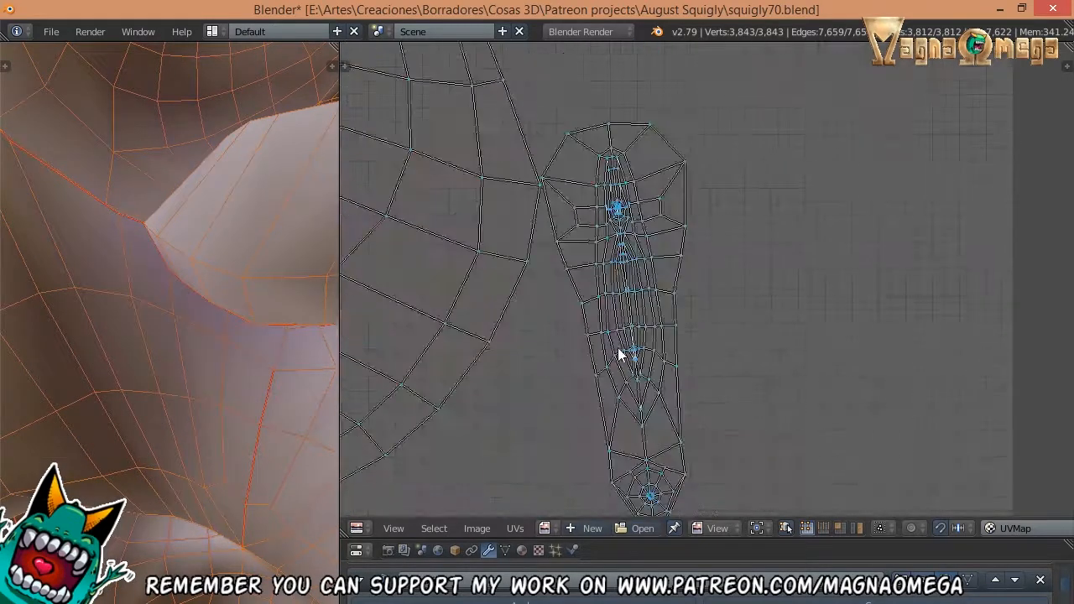
{"action": "scroll", "coordinate": [631, 310], "scroll_direction": "down", "scroll_amount": 9}
{"action": "middle_click_drag", "start_coordinate": [601, 383], "coordinate": [627, 363]}
{"action": "scroll", "coordinate": [624, 348], "scroll_direction": "up", "scroll_amount": 5}
{"action": "scroll", "coordinate": [621, 336], "scroll_direction": "down", "scroll_amount": 10}
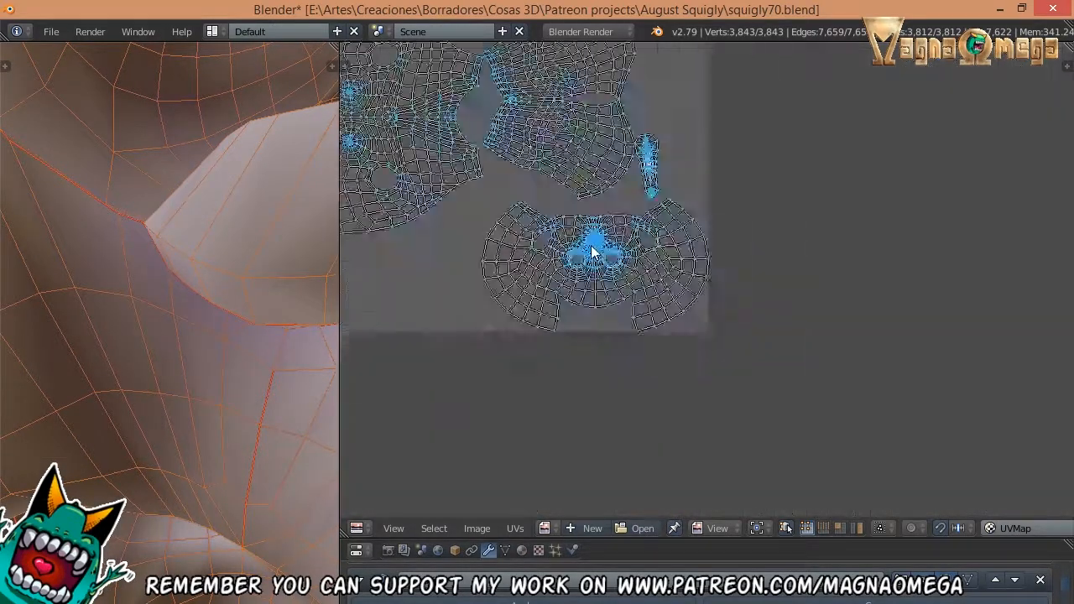
{"action": "scroll", "coordinate": [622, 307], "scroll_direction": "up", "scroll_amount": 6}
{"action": "scroll", "coordinate": [561, 229], "scroll_direction": "up", "scroll_amount": 8}
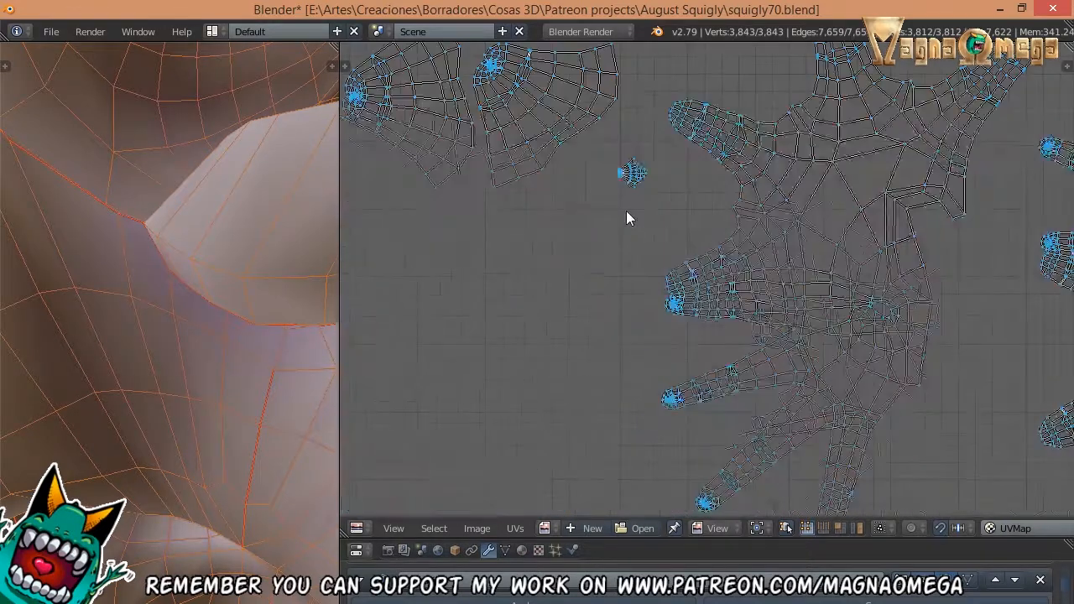
{"action": "scroll", "coordinate": [632, 202], "scroll_direction": "down", "scroll_amount": 10}
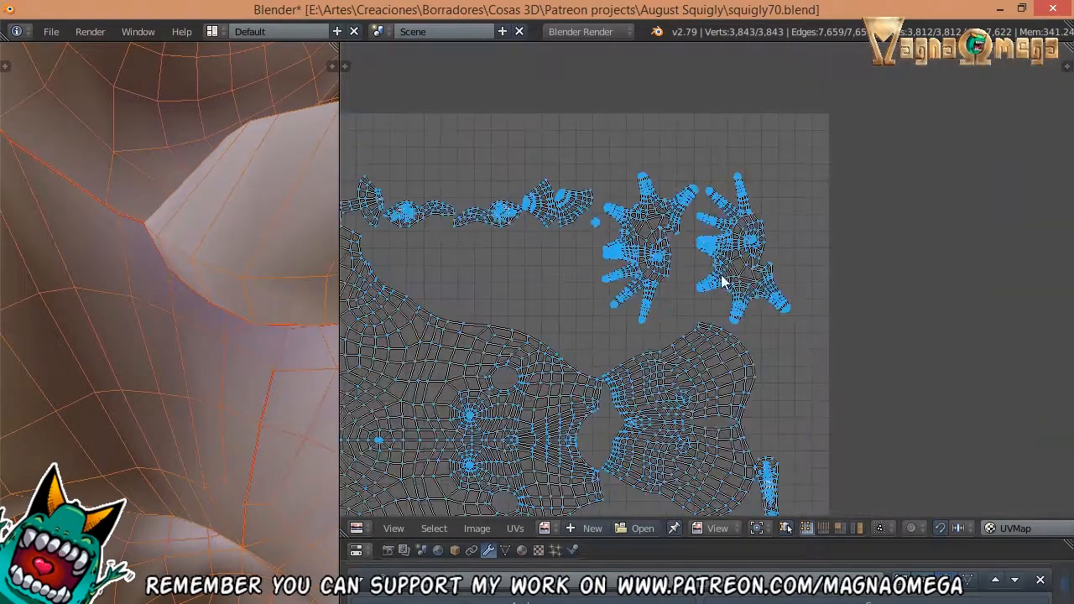
{"action": "middle_click_drag", "start_coordinate": [721, 281], "coordinate": [775, 254]}
{"action": "scroll", "coordinate": [645, 244], "scroll_direction": "up", "scroll_amount": 5}
{"action": "key", "text": "r"}
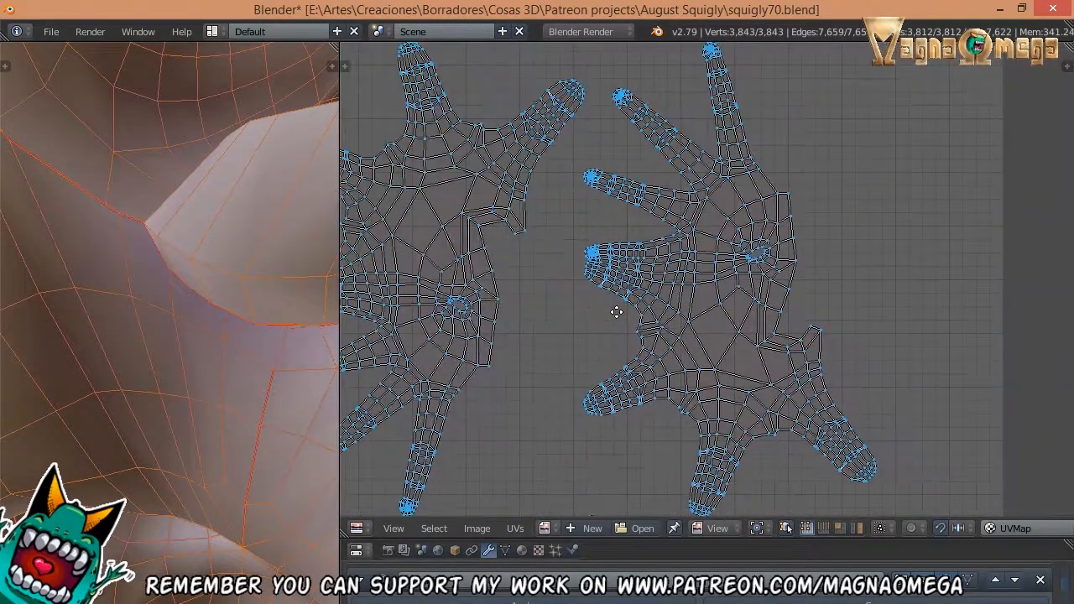
{"action": "key", "text": "Escape"}
{"action": "scroll", "coordinate": [491, 321], "scroll_direction": "down", "scroll_amount": 3}
{"action": "scroll", "coordinate": [492, 321], "scroll_direction": "down", "scroll_amount": 3}
{"action": "scroll", "coordinate": [539, 250], "scroll_direction": "up", "scroll_amount": 4}
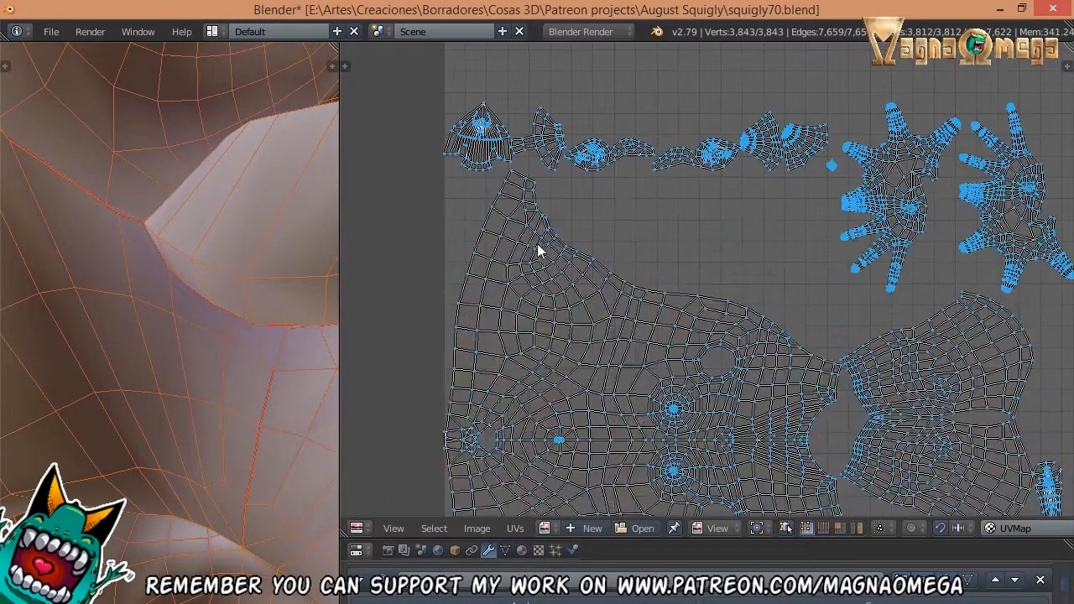
{"action": "scroll", "coordinate": [490, 192], "scroll_direction": "down", "scroll_amount": 5}
{"action": "scroll", "coordinate": [629, 271], "scroll_direction": "up", "scroll_amount": 5}
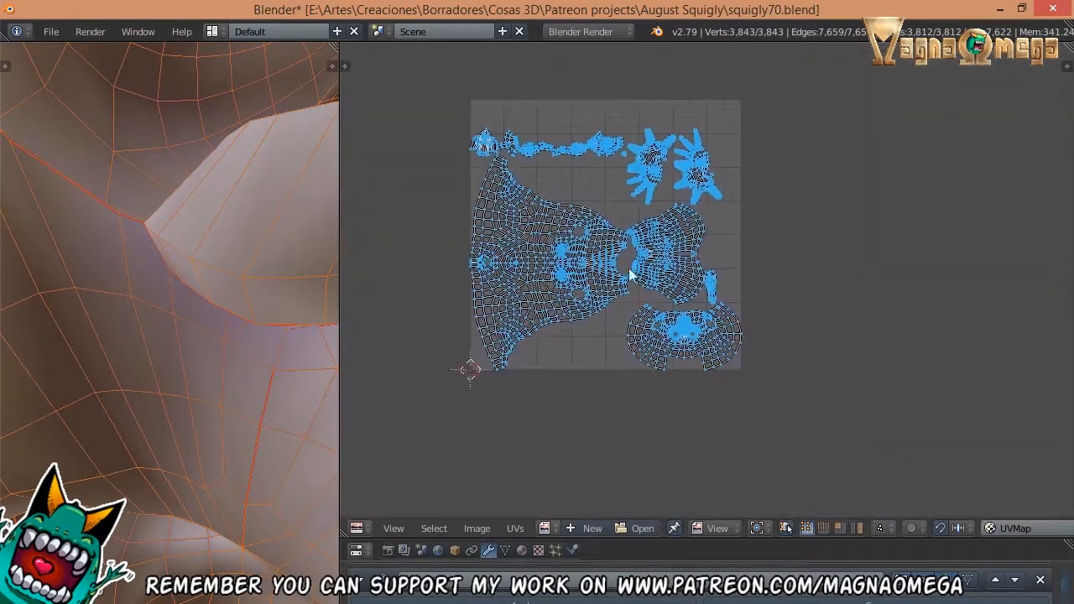
- Select all UV islands and rotate the whole layout by -180 degrees
{"action": "scroll", "coordinate": [654, 272], "scroll_direction": "down", "scroll_amount": 3}
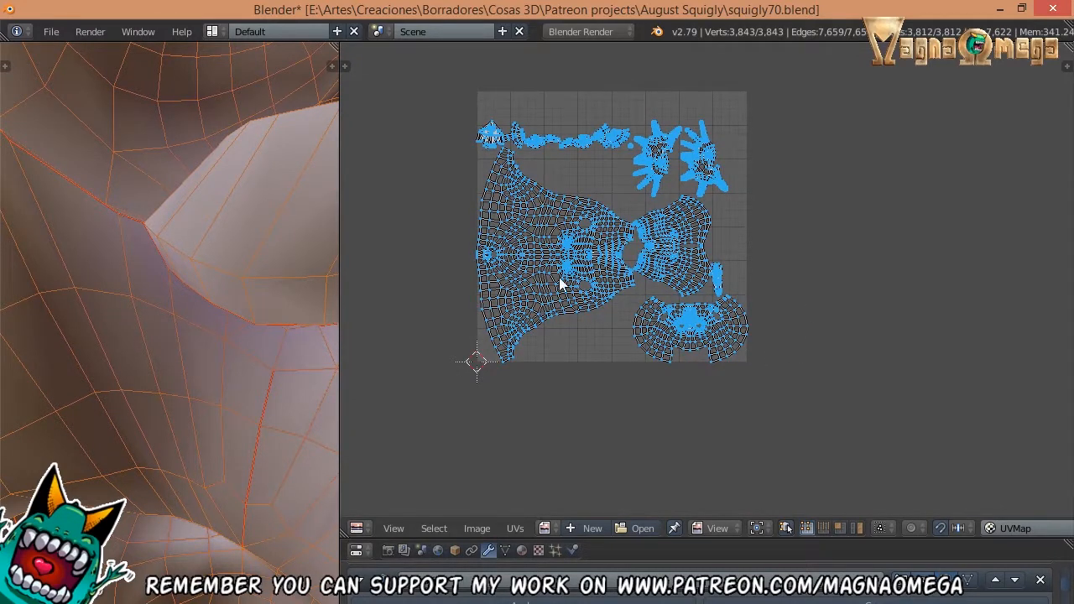
{"action": "key", "text": "a"}
{"action": "key", "text": "r"}
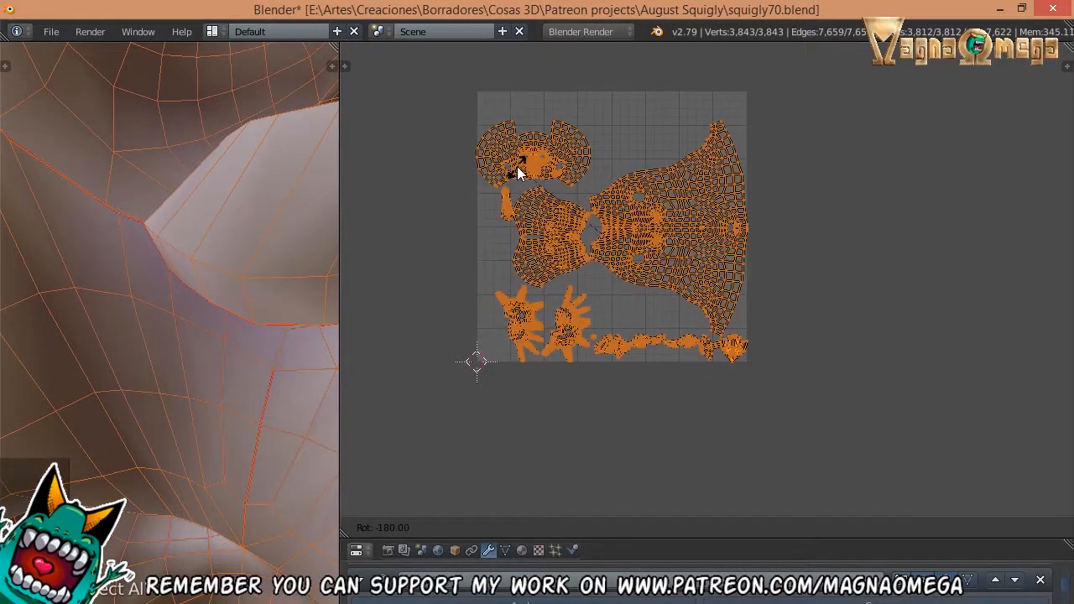
{"action": "left_click", "coordinate": [523, 171]}
{"action": "scroll", "coordinate": [529, 172], "scroll_direction": "up", "scroll_amount": 3}
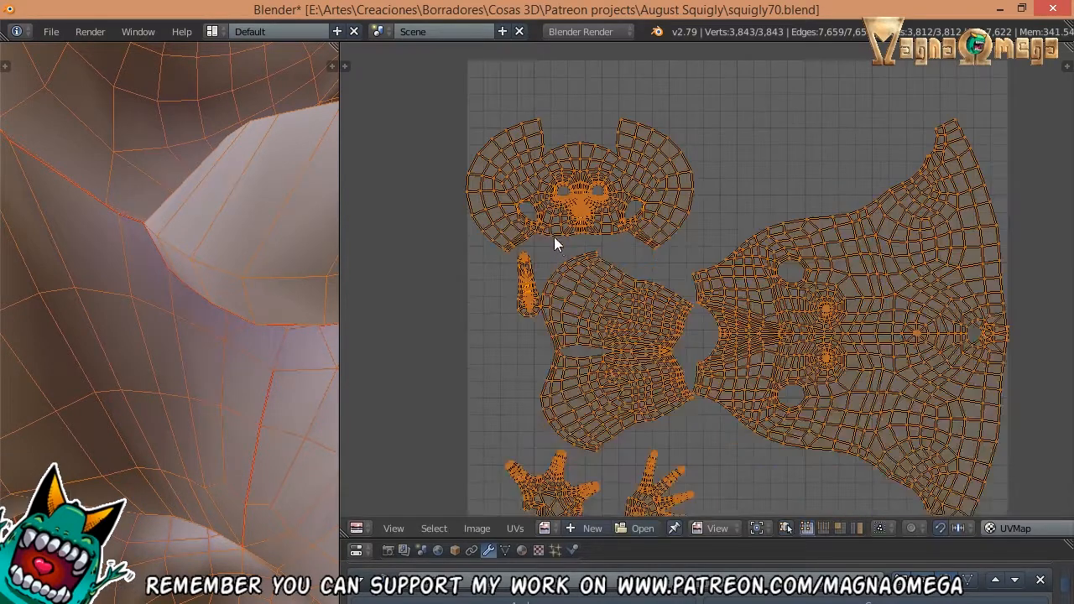
- Fine-tune the rotation of all UV islands, finishing with about 1.3 degrees, so the face island sits level
{"action": "key", "text": "r"}
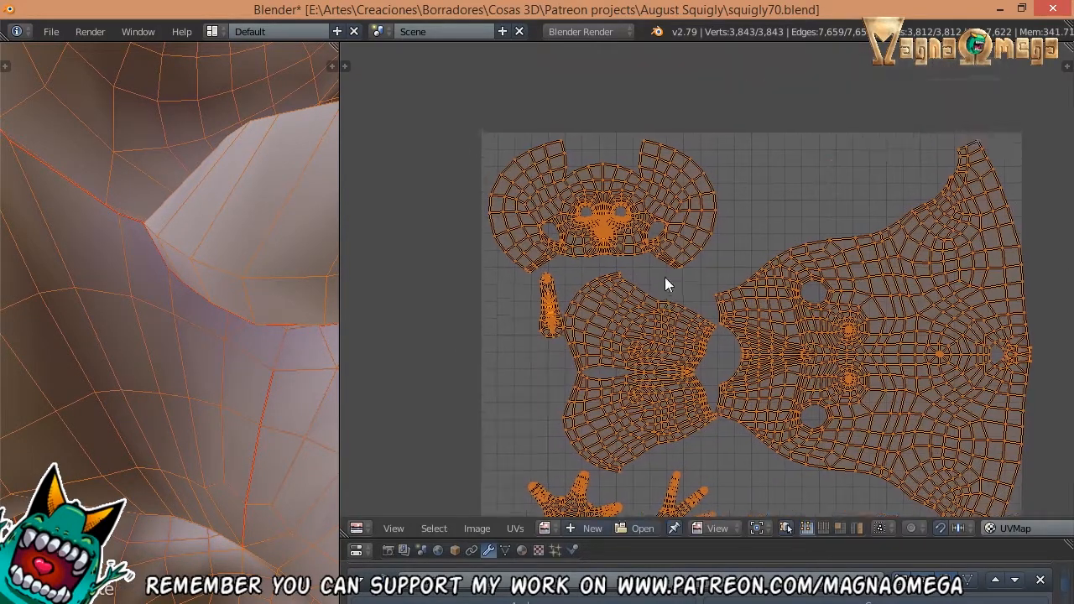
{"action": "scroll", "coordinate": [647, 277], "scroll_direction": "up", "scroll_amount": 4}
{"action": "left_click", "coordinate": [852, 277]}
{"action": "scroll", "coordinate": [523, 228], "scroll_direction": "up", "scroll_amount": 2}
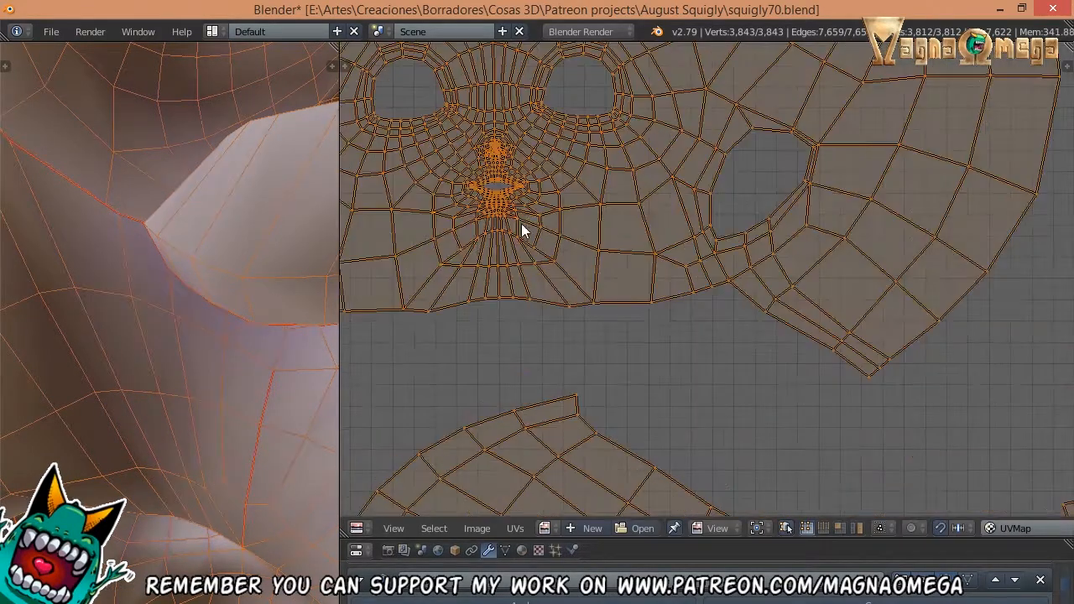
{"action": "scroll", "coordinate": [559, 257], "scroll_direction": "down", "scroll_amount": 5}
{"action": "key", "text": "ctrl+v"}
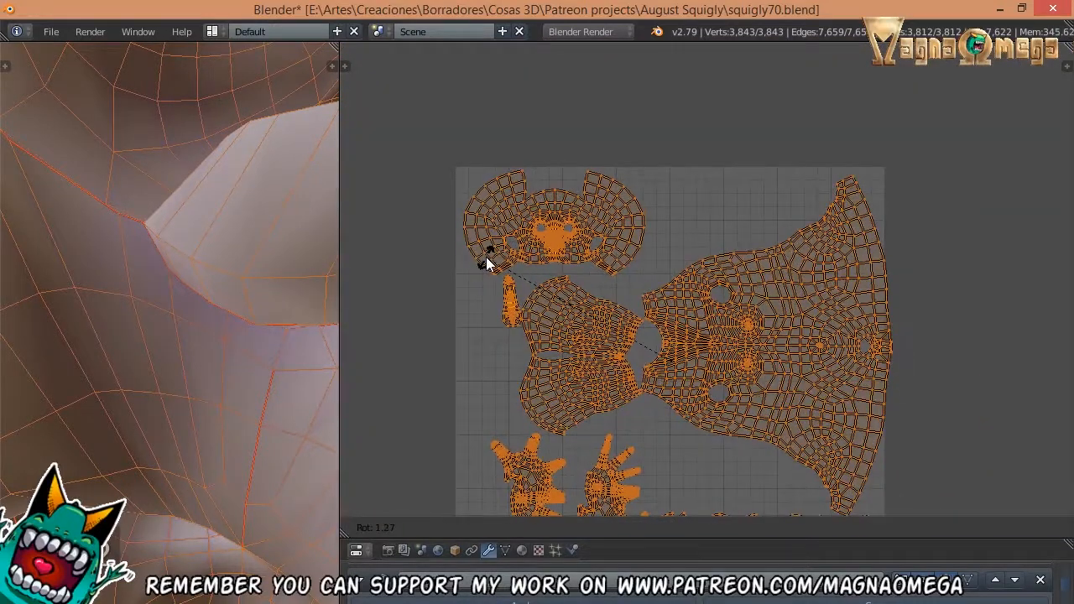
{"action": "left_click", "coordinate": [480, 262]}
{"action": "scroll", "coordinate": [561, 230], "scroll_direction": "down", "scroll_amount": 1}
- Rotate only the large body island about 90 degrees so it stands upright with the wide hem down, and fine-tune its angle
{"action": "key", "text": "a"}
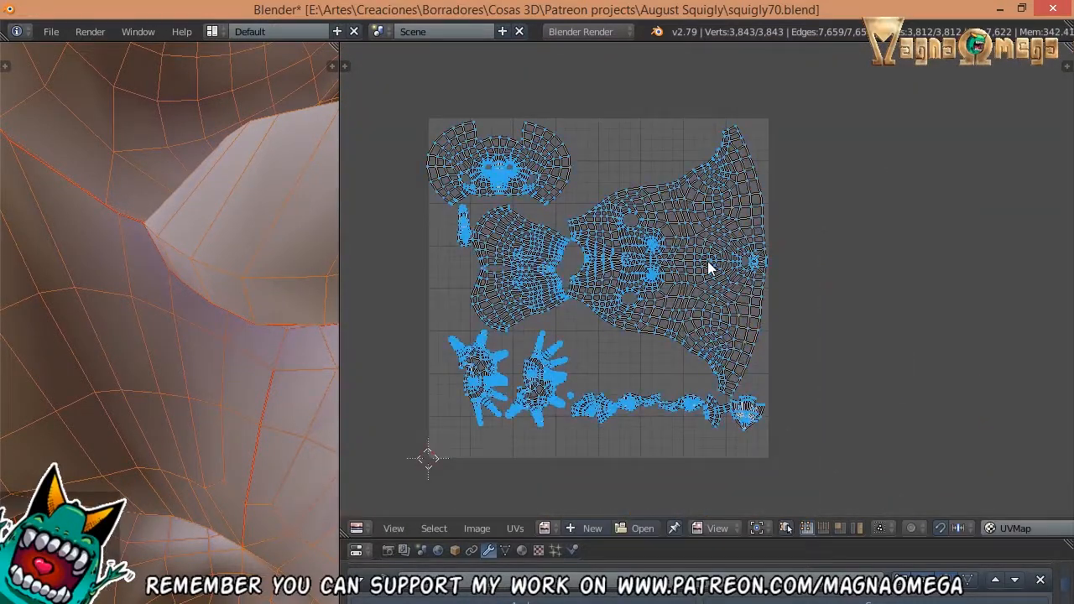
{"action": "key", "text": "l"}
{"action": "key", "text": "r"}
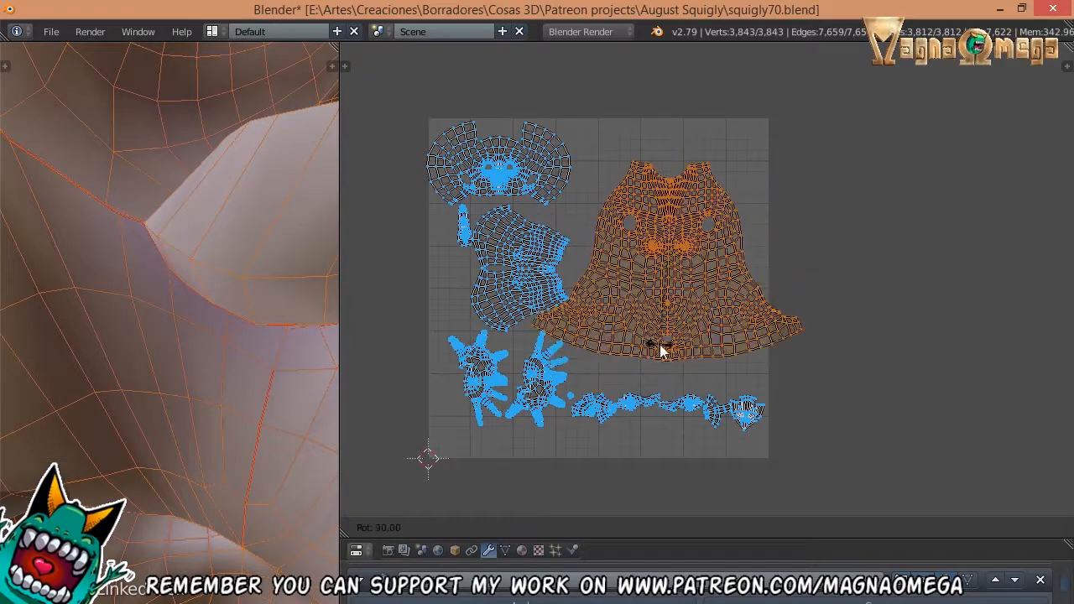
{"action": "key", "text": "r"}
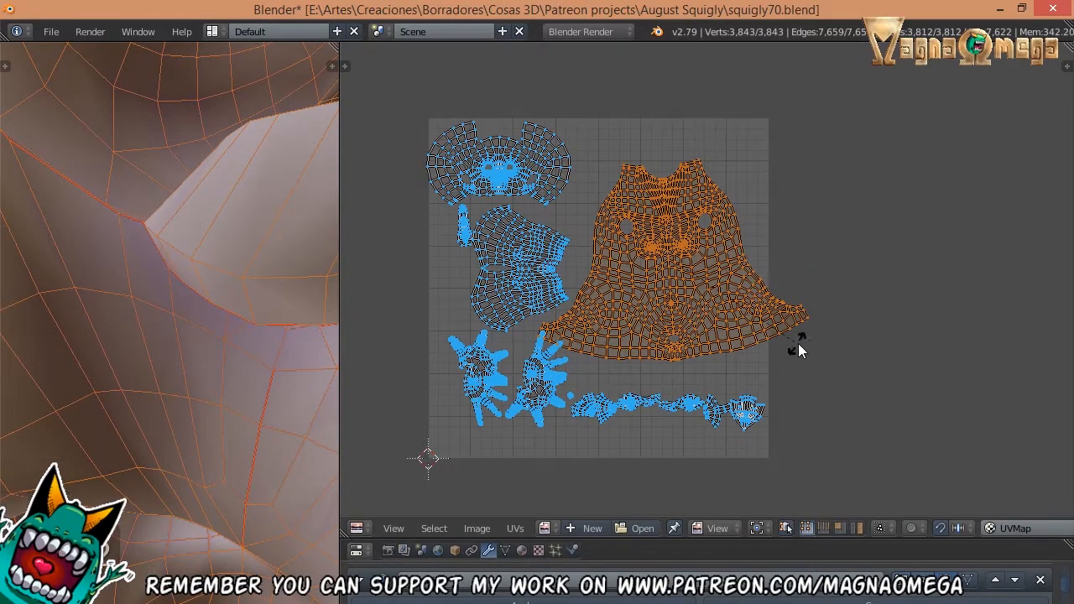
{"action": "left_click", "coordinate": [794, 351]}
{"action": "scroll", "coordinate": [660, 358], "scroll_direction": "up", "scroll_amount": 8}
{"action": "scroll", "coordinate": [612, 281], "scroll_direction": "down", "scroll_amount": 2}
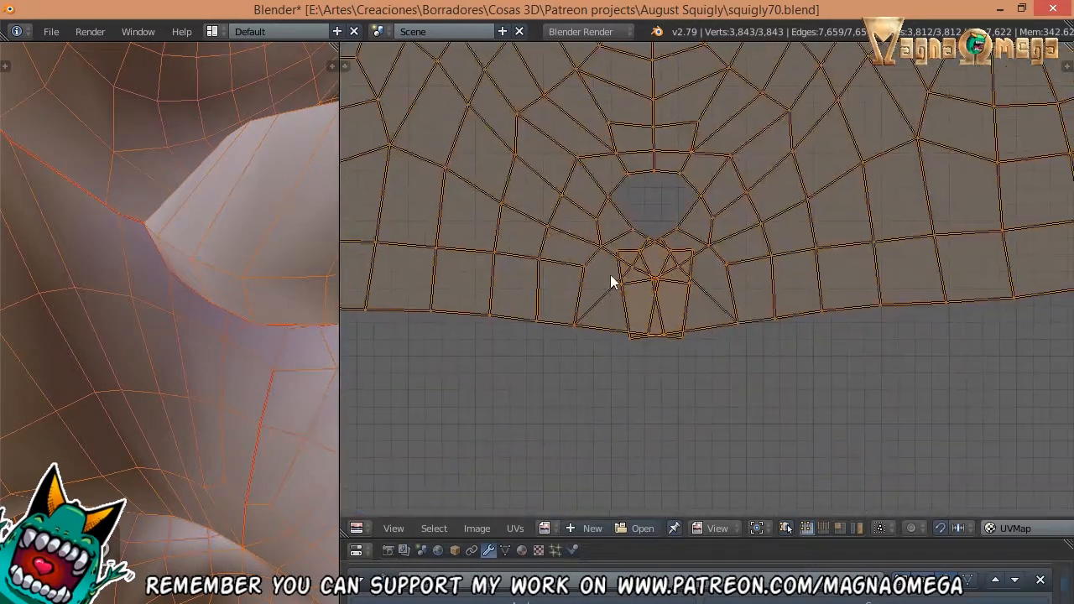
{"action": "scroll", "coordinate": [640, 272], "scroll_direction": "up", "scroll_amount": 4}
{"action": "scroll", "coordinate": [619, 277], "scroll_direction": "down", "scroll_amount": 8}
{"action": "key", "text": "g"}
{"action": "left_click", "coordinate": [710, 302]}
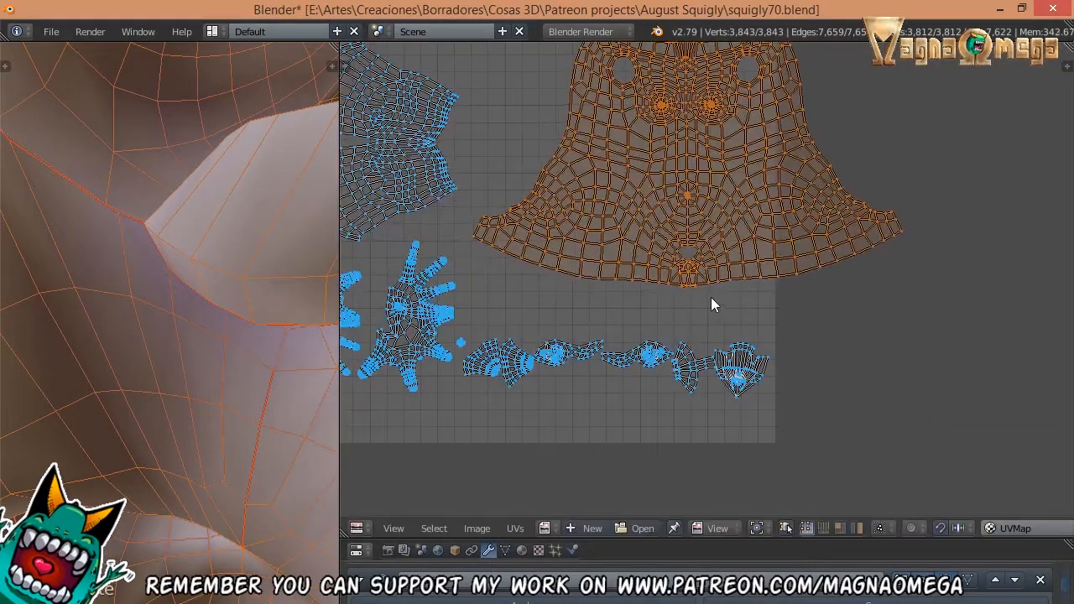
- Examine the body island's lower middle edge for overlapping faces and check its shape against the other islands
{"action": "scroll", "coordinate": [714, 281], "scroll_direction": "up", "scroll_amount": 8}
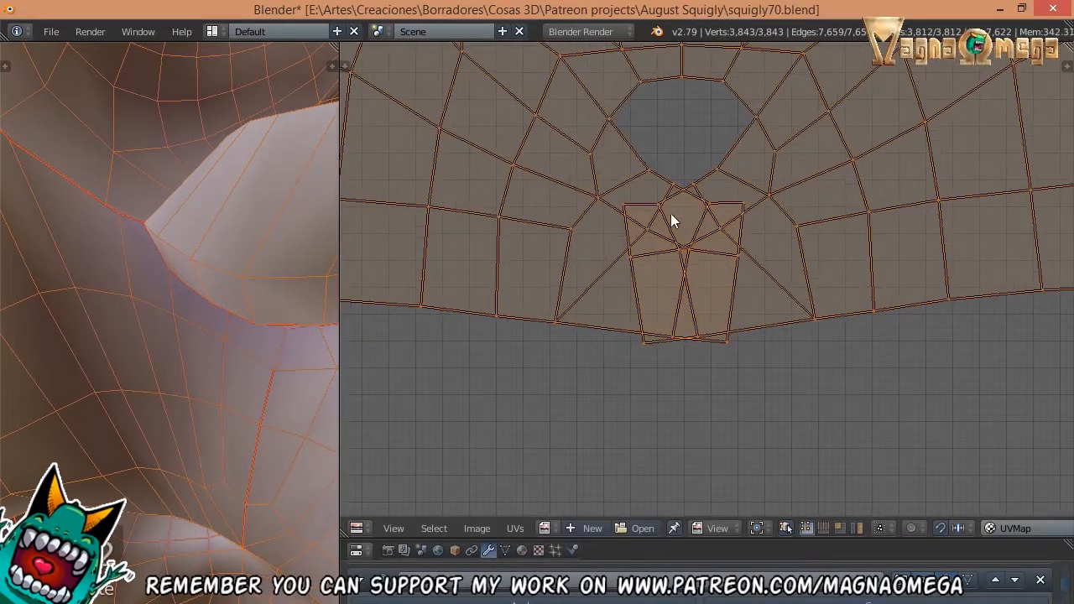
{"action": "scroll", "coordinate": [671, 220], "scroll_direction": "down", "scroll_amount": 6}
{"action": "scroll", "coordinate": [881, 283], "scroll_direction": "down", "scroll_amount": 3}
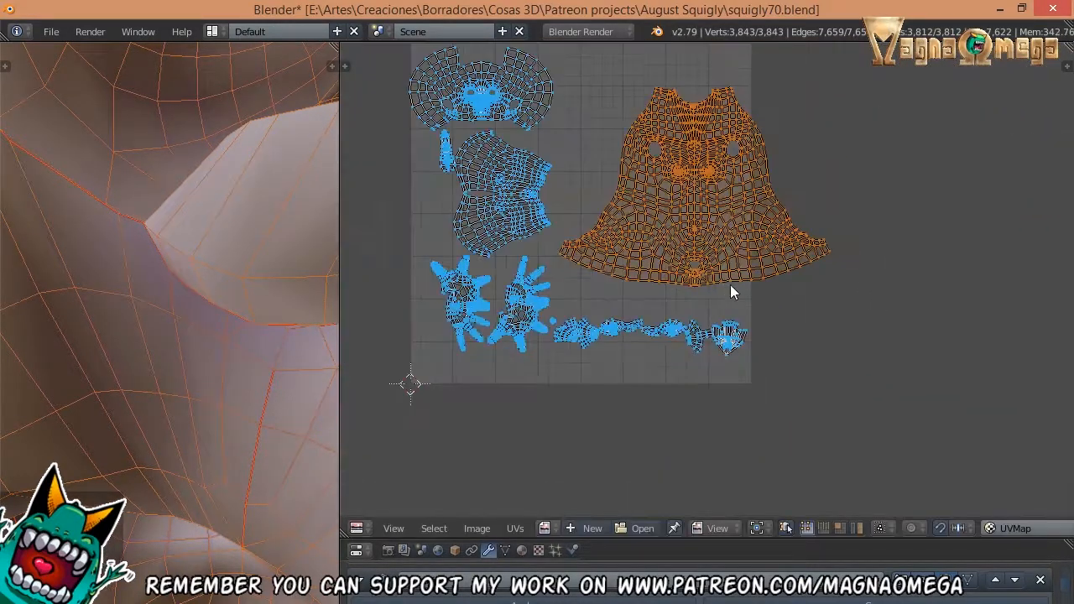
{"action": "scroll", "coordinate": [663, 209], "scroll_direction": "up", "scroll_amount": 8}
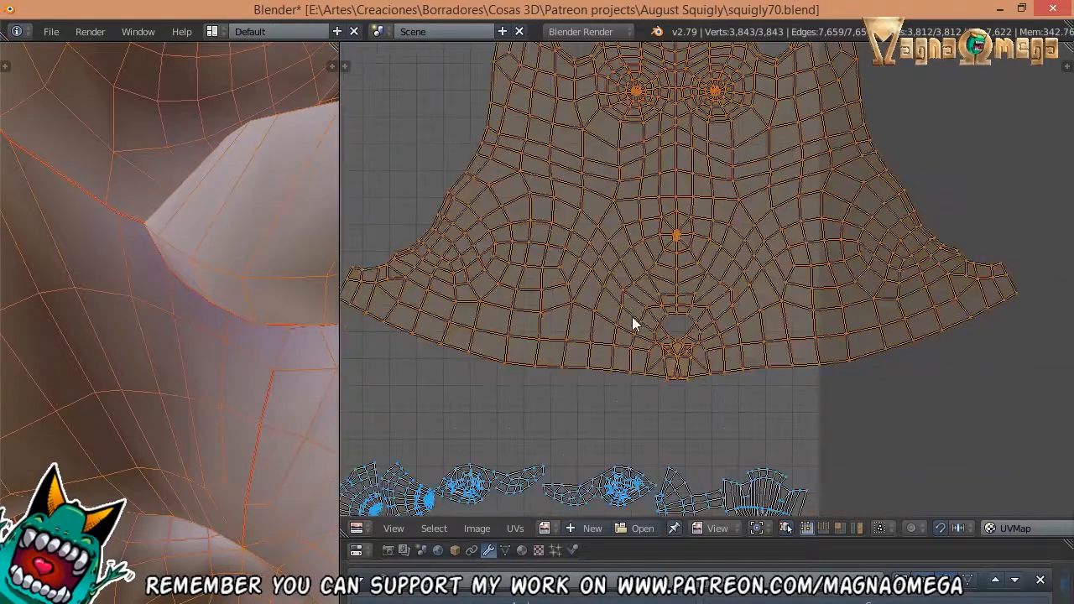
{"action": "scroll", "coordinate": [681, 251], "scroll_direction": "down", "scroll_amount": 8}
{"action": "scroll", "coordinate": [598, 244], "scroll_direction": "up", "scroll_amount": 3}
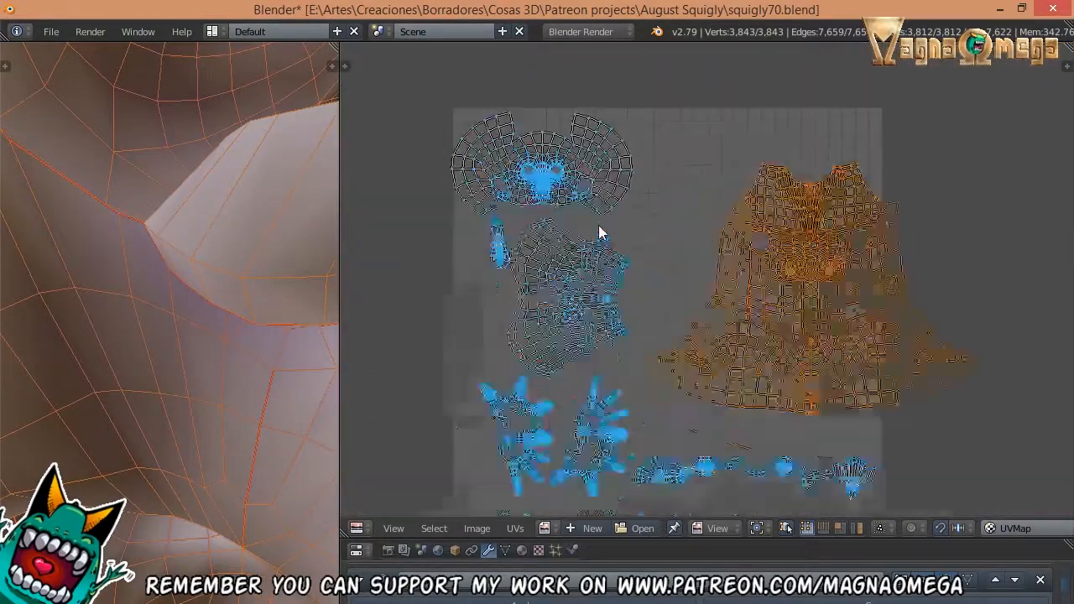
{"action": "scroll", "coordinate": [590, 298], "scroll_direction": "down", "scroll_amount": 1}
{"action": "scroll", "coordinate": [559, 277], "scroll_direction": "up", "scroll_amount": 1}
- Select both halves of the smaller body island and move them together outside the UV square, on its left side
{"action": "key", "text": "l"}
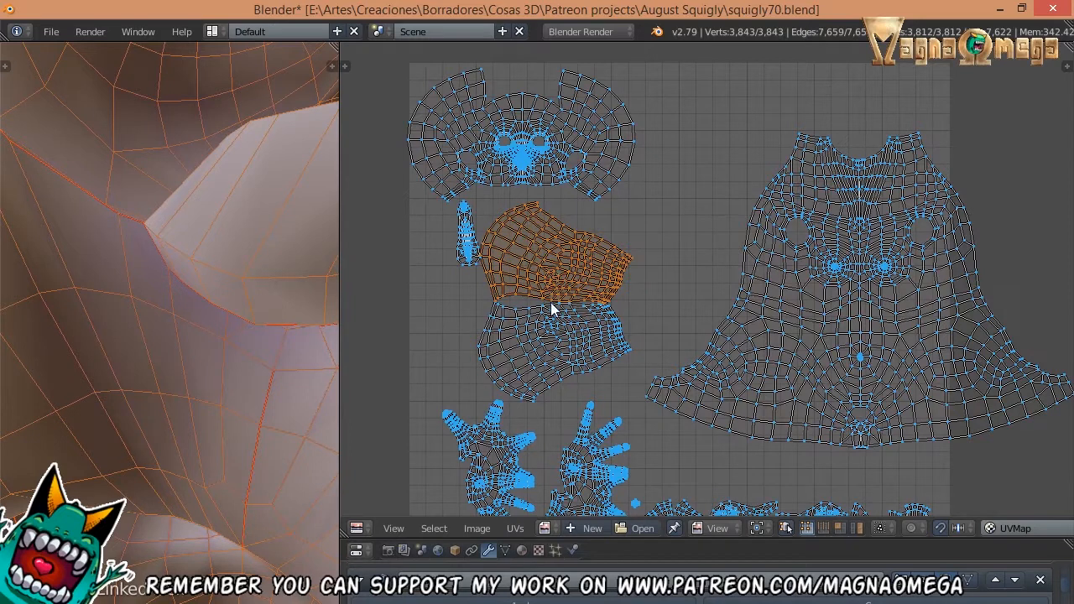
{"action": "key", "text": "shift+l"}
{"action": "scroll", "coordinate": [538, 243], "scroll_direction": "down", "scroll_amount": 1}
{"action": "key", "text": "g"}
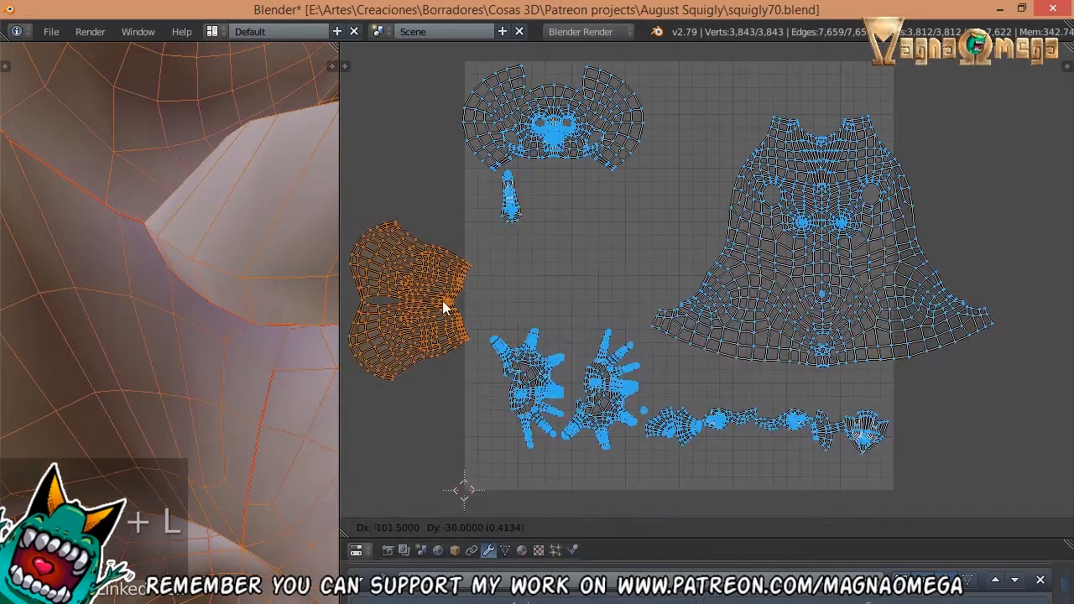
{"action": "left_click", "coordinate": [440, 295]}
{"action": "middle_click_drag", "start_coordinate": [532, 232], "coordinate": [524, 178]}
- Move both hand islands out to the UV square's lower-left corner, rotating the second by about -128 degrees
{"action": "key", "text": "a"}
{"action": "key", "text": "shift+l"}
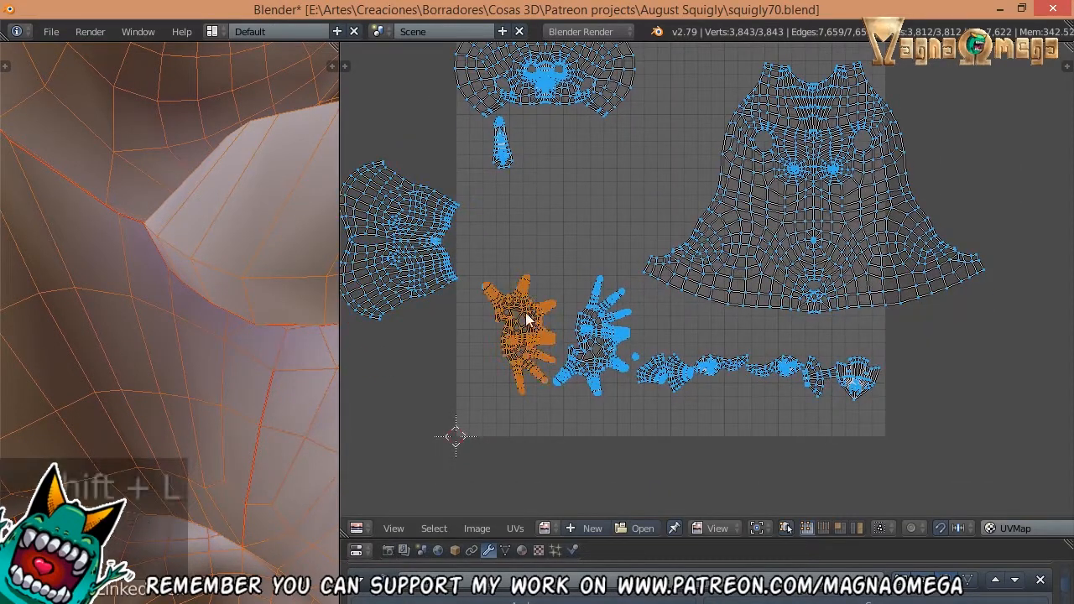
{"action": "middle_click_drag", "start_coordinate": [523, 330], "coordinate": [523, 307]}
{"action": "key", "text": "g"}
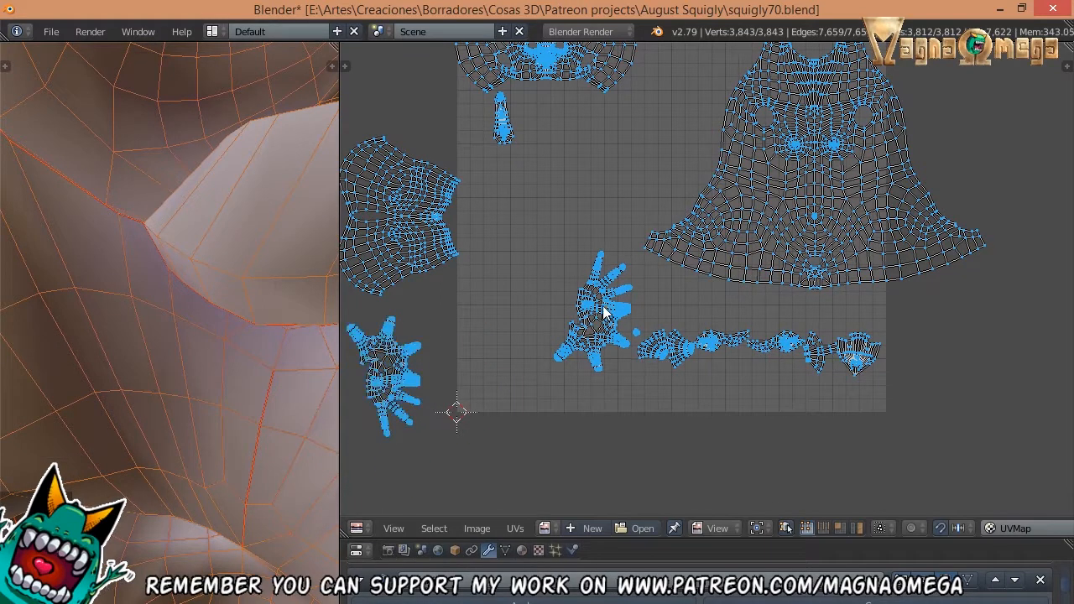
{"action": "key", "text": "g"}
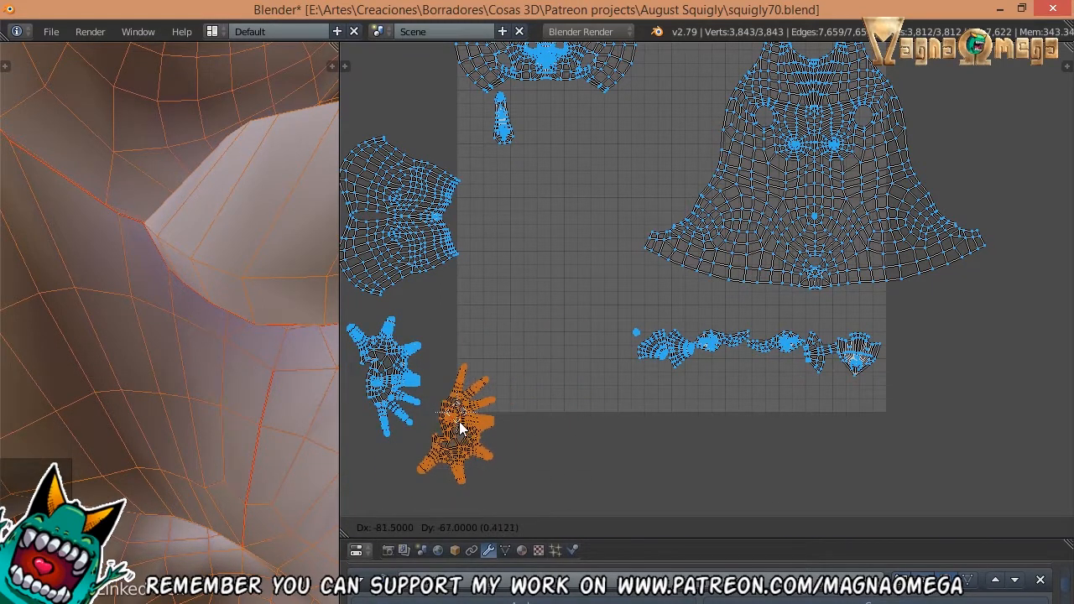
{"action": "key", "text": "r"}
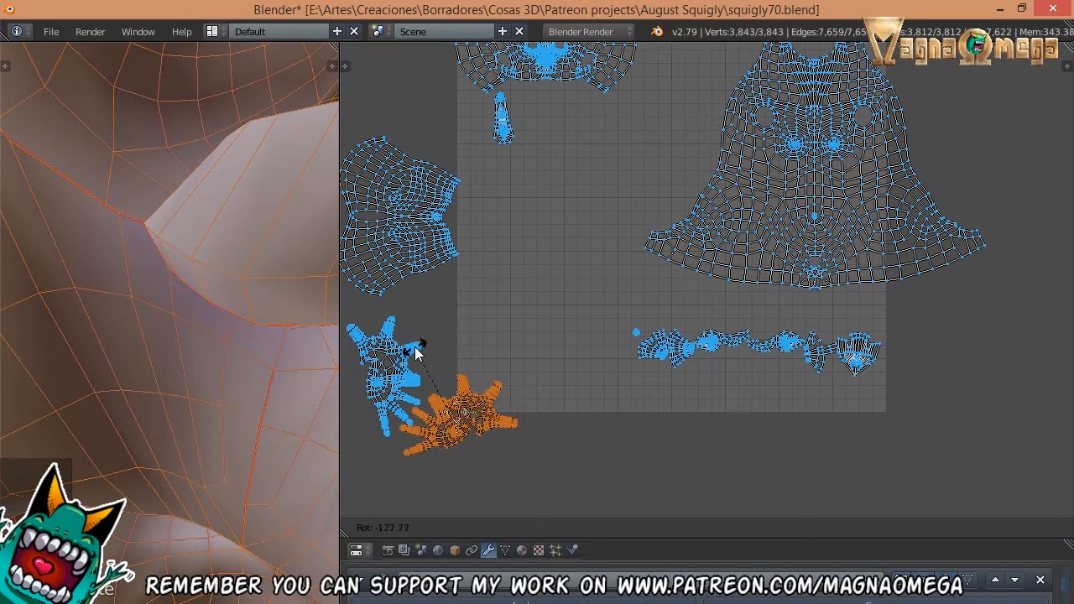
{"action": "key", "text": "g"}
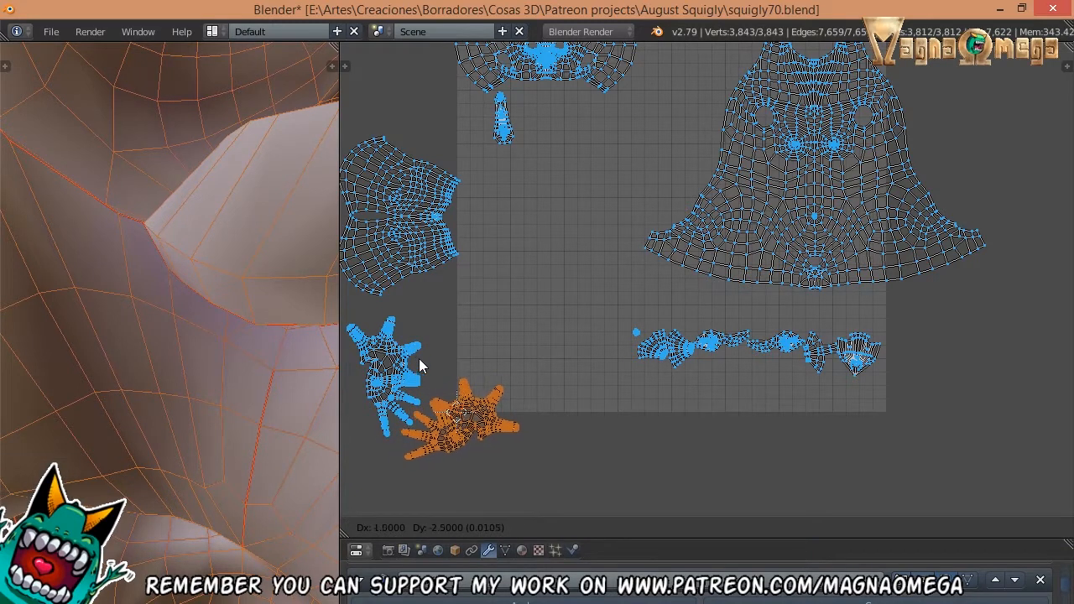
{"action": "left_click", "coordinate": [419, 359]}
{"action": "scroll", "coordinate": [485, 202], "scroll_direction": "down", "scroll_amount": 2}
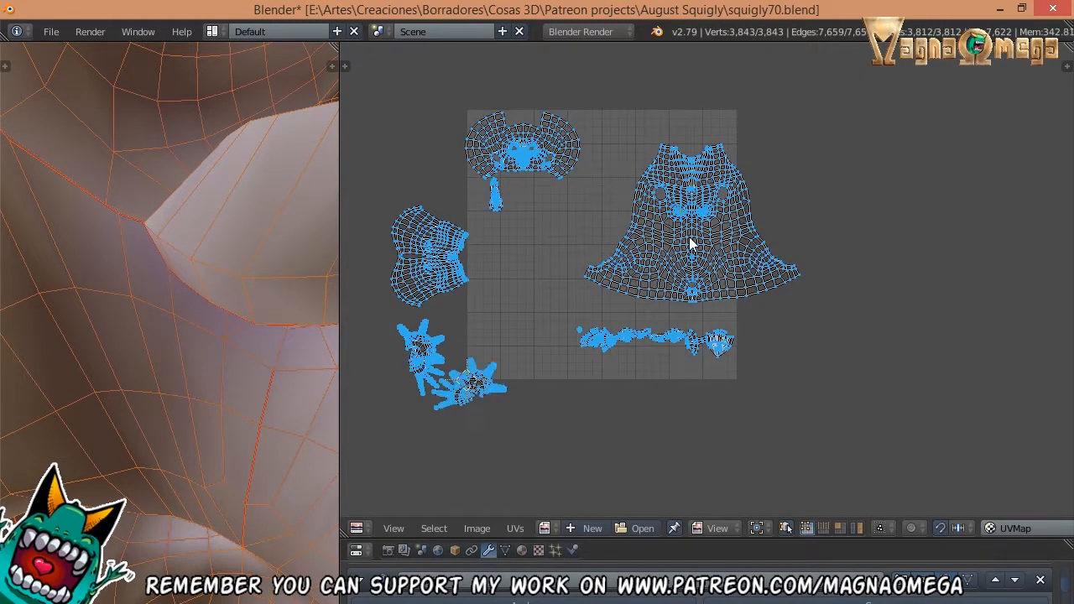
- Move the large body island towards the middle of the UV square and the row of small strip islands below the square
{"action": "key", "text": "l"}
{"action": "key", "text": "g"}
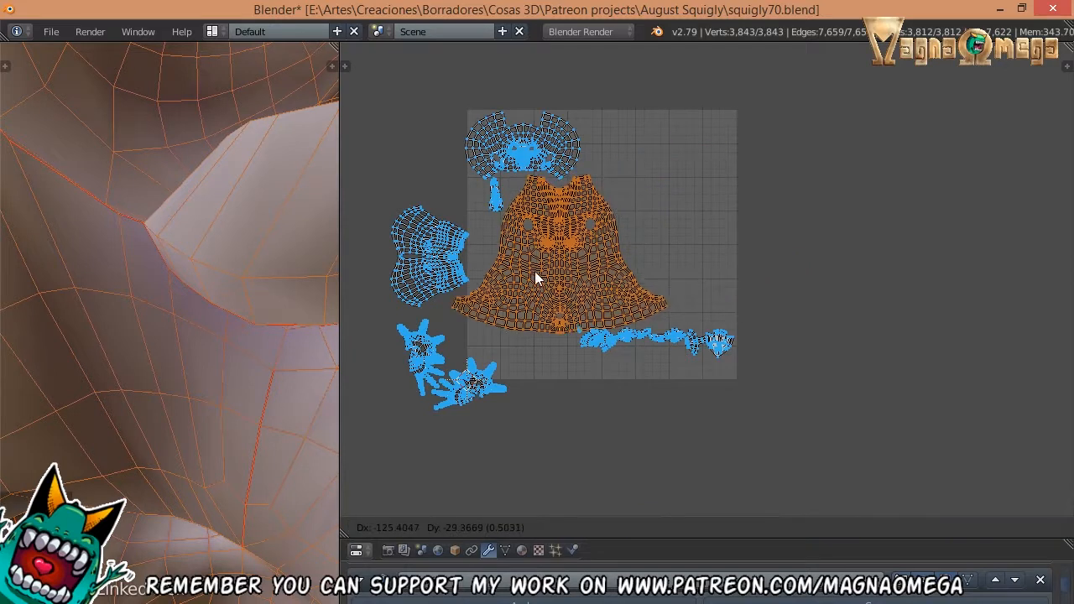
{"action": "left_click", "coordinate": [616, 249]}
{"action": "key", "text": "a"}
{"action": "mouse_move", "coordinate": [690, 322]}
{"action": "left_mouse_down", "text": "ctrl"}
{"action": "mouse_move", "coordinate": [897, 383]}
{"action": "mouse_move", "coordinate": [882, 370]}
{"action": "left_mouse_up", "text": "ctrl"}
{"action": "key", "text": "g"}
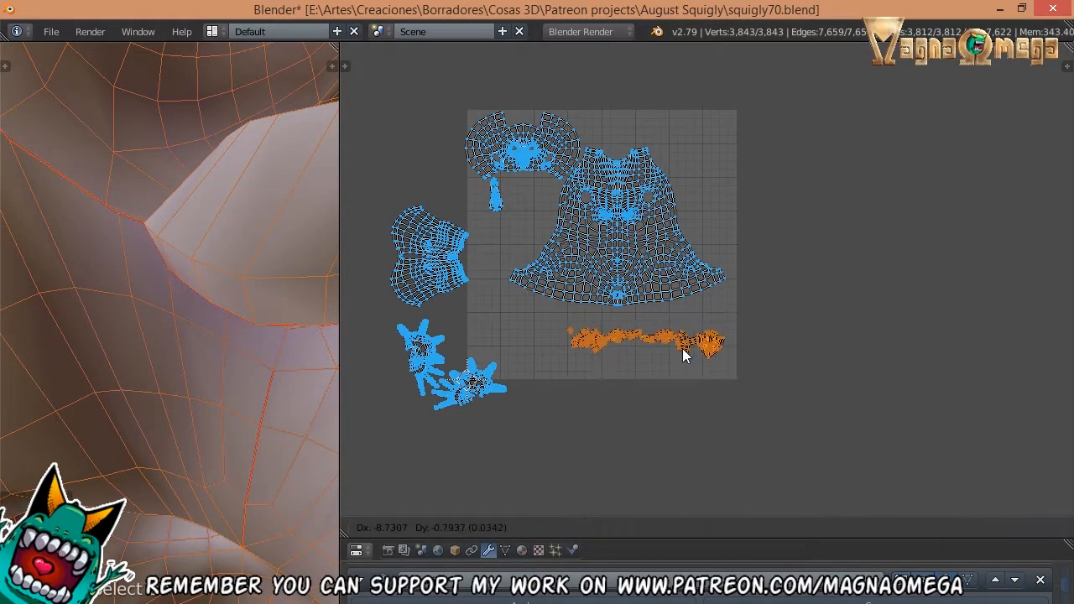
{"action": "left_click", "coordinate": [612, 445]}
- Select both hand islands with a lasso, move them farther outside the UV square and deselect them
{"action": "middle_click_drag", "start_coordinate": [528, 379], "coordinate": [624, 346]}
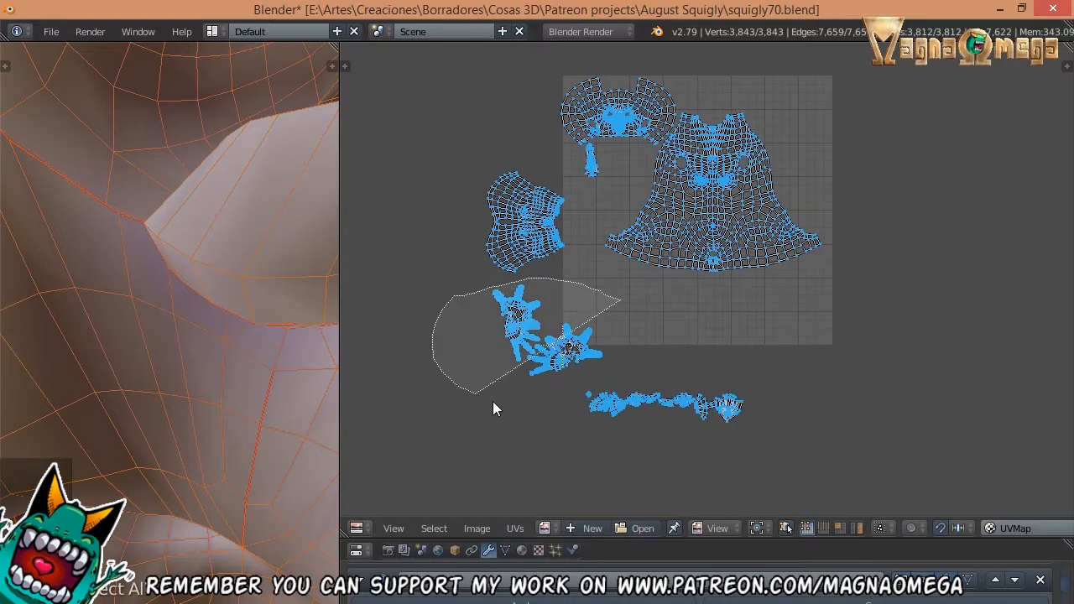
{"action": "left_click_drag", "start_coordinate": [660, 356], "coordinate": [579, 360], "text": "ctrl"}
{"action": "middle_click_drag", "start_coordinate": [722, 187], "coordinate": [673, 254]}
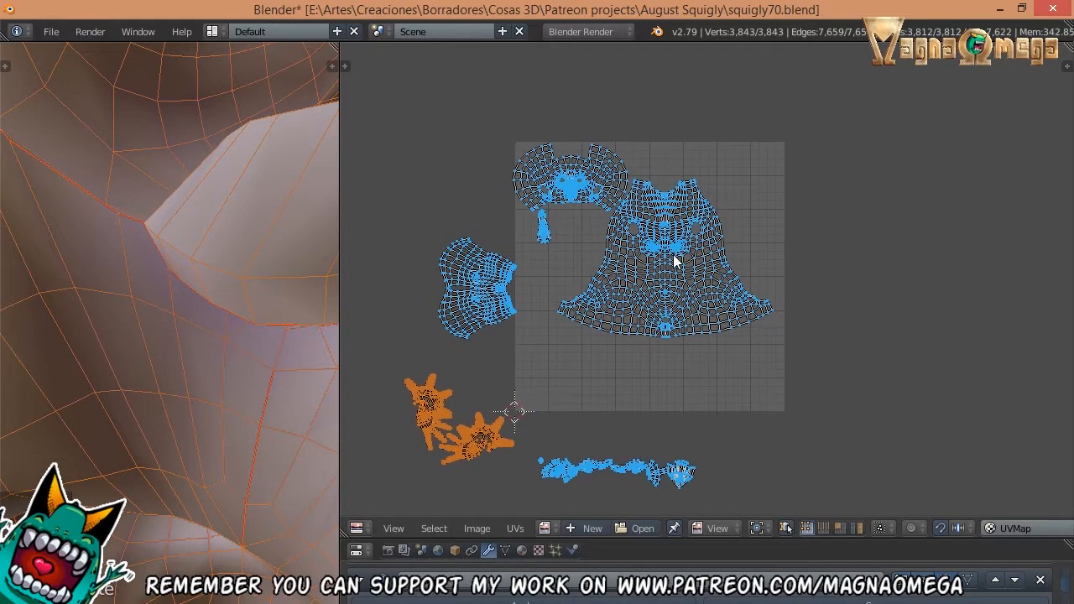
{"action": "middle_click_drag", "start_coordinate": [669, 312], "coordinate": [669, 310]}
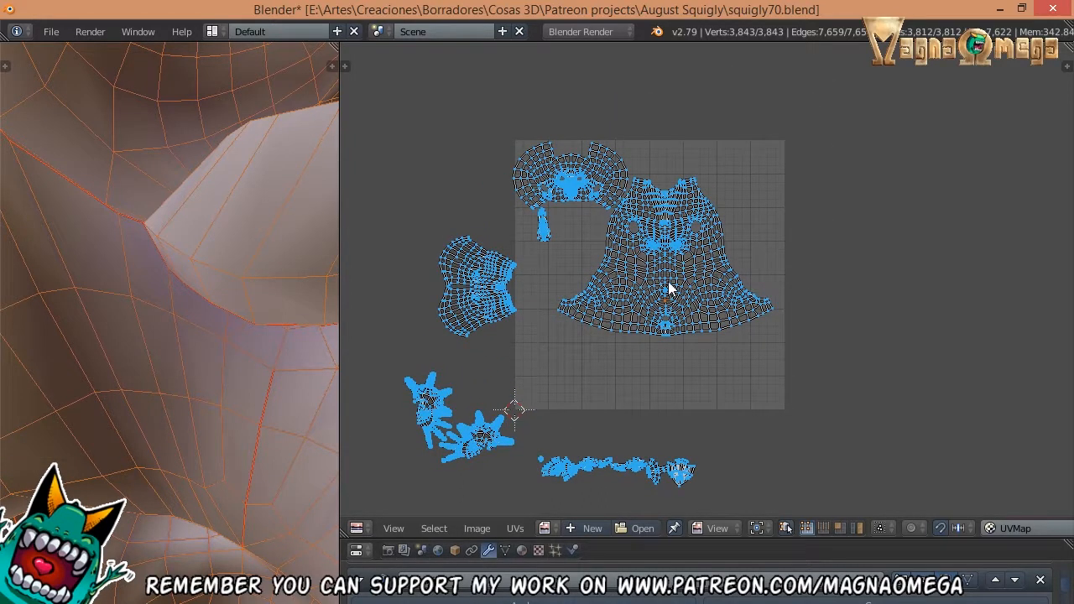
- Pin the two vertices at the middle of the large body island's lower edge
{"action": "key", "text": "l"}
{"action": "scroll", "coordinate": [663, 352], "scroll_direction": "up", "scroll_amount": 5}
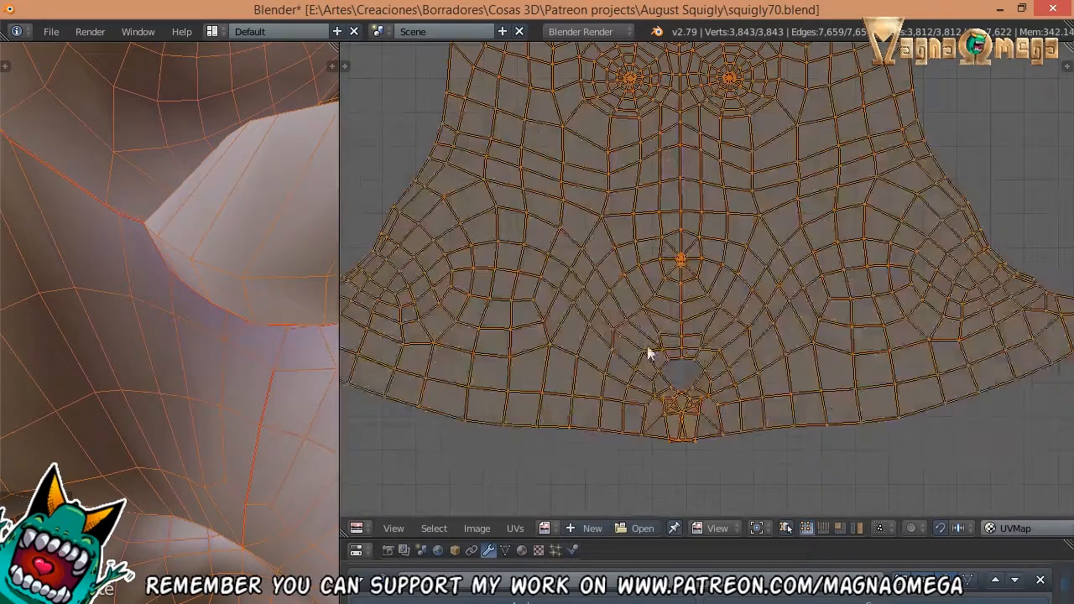
{"action": "scroll", "coordinate": [648, 353], "scroll_direction": "down", "scroll_amount": 1}
{"action": "right_click", "coordinate": [672, 384]}
{"action": "middle_click_drag", "start_coordinate": [646, 394], "coordinate": [621, 392]}
{"action": "middle_click_drag", "start_coordinate": [581, 354], "coordinate": [628, 361]}
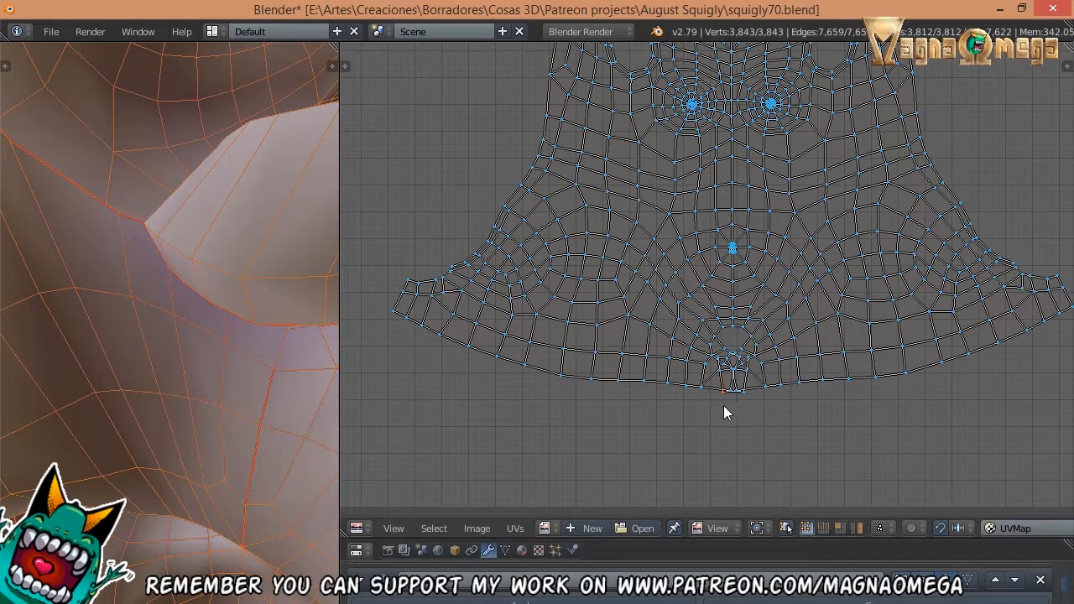
{"action": "middle_click_drag", "start_coordinate": [724, 406], "coordinate": [671, 384]}
{"action": "left_click", "coordinate": [684, 391], "text": "shift"}
- Pin the body island's two outer lower corner vertices and a vertex at each of its upper outer corners
{"action": "scroll", "coordinate": [587, 369], "scroll_direction": "left", "scroll_amount": 2, "text": "ctrl"}
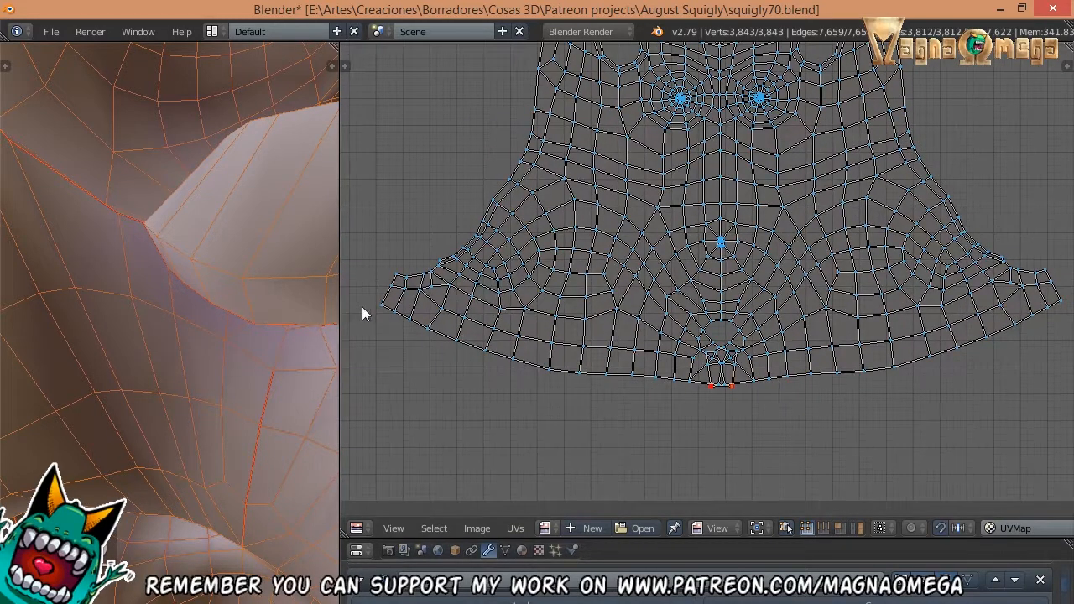
{"action": "scroll", "coordinate": [989, 321], "scroll_direction": "right", "scroll_amount": 2, "text": "ctrl"}
{"action": "scroll", "coordinate": [997, 308], "scroll_direction": "down", "scroll_amount": 2}
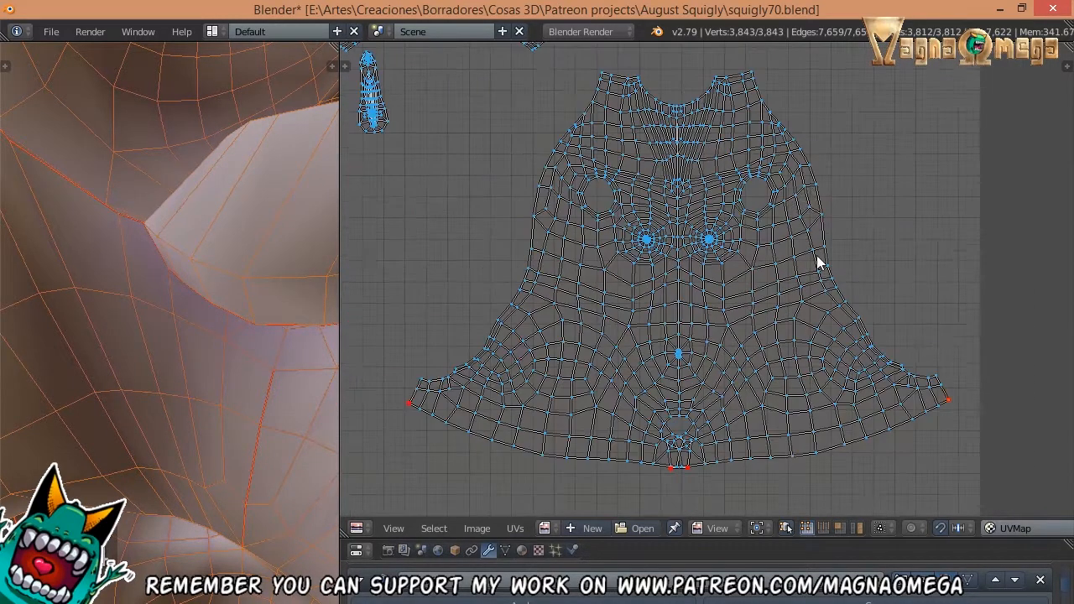
{"action": "scroll", "coordinate": [810, 243], "scroll_direction": "up", "scroll_amount": 2, "text": "shift"}
{"action": "left_click", "coordinate": [599, 133], "text": "shift"}
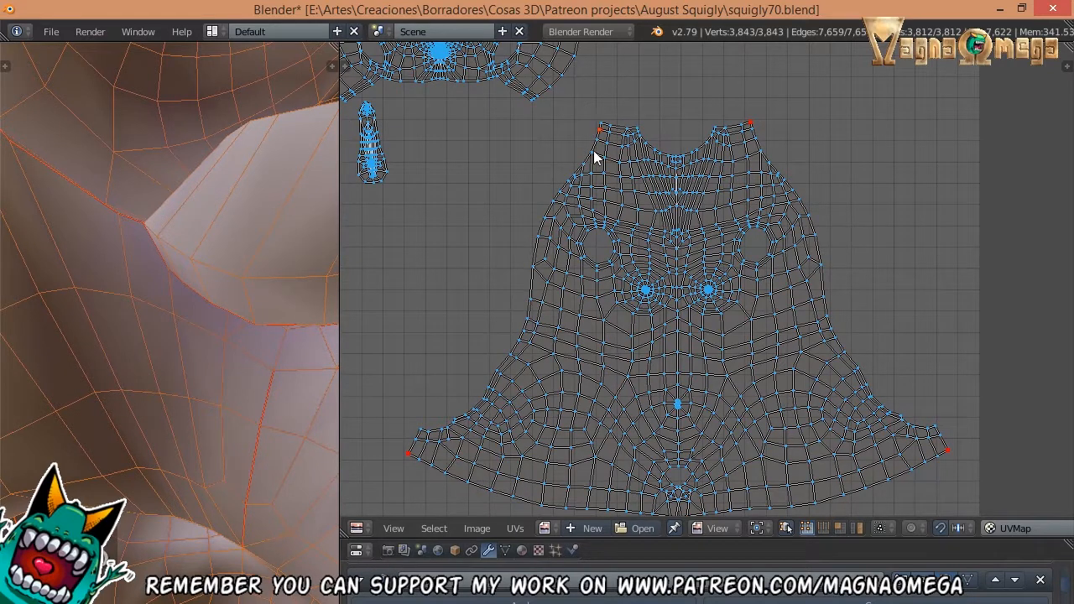
- Undo the pin placed just below the body island's upper-left corner and pin the actual corner vertex instead
{"action": "key", "text": "ctrl+z"}
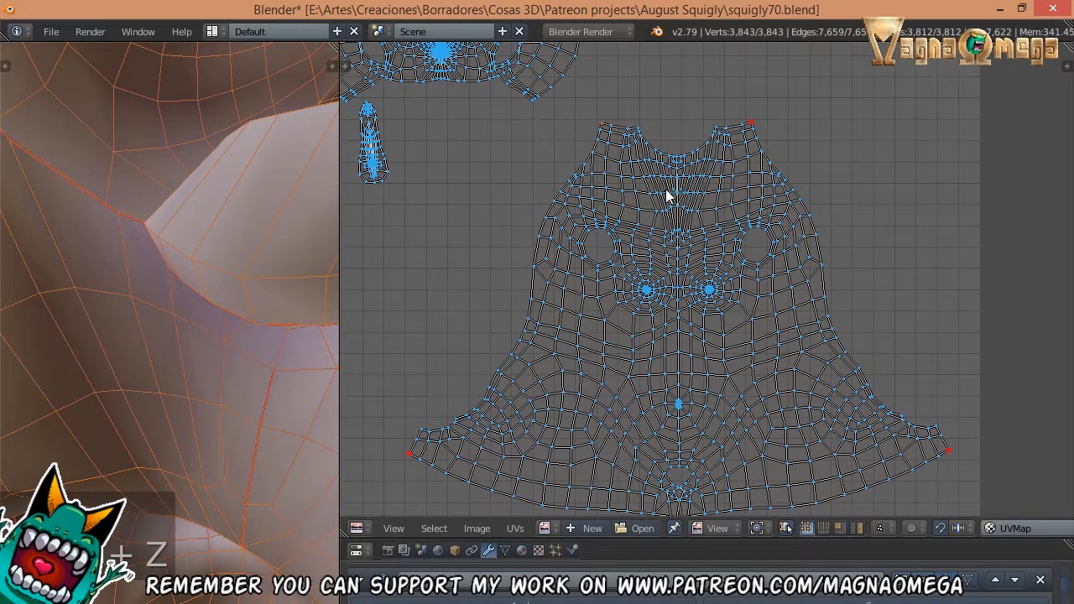
{"action": "key", "text": "ctrl+z"}
{"action": "key", "text": "ctrl+z"}
{"action": "key", "text": "ctrl+z"}
{"action": "key", "text": "ctrl+z"}
{"action": "key", "text": "ctrl+z"}
{"action": "key", "text": "ctrl+z"}
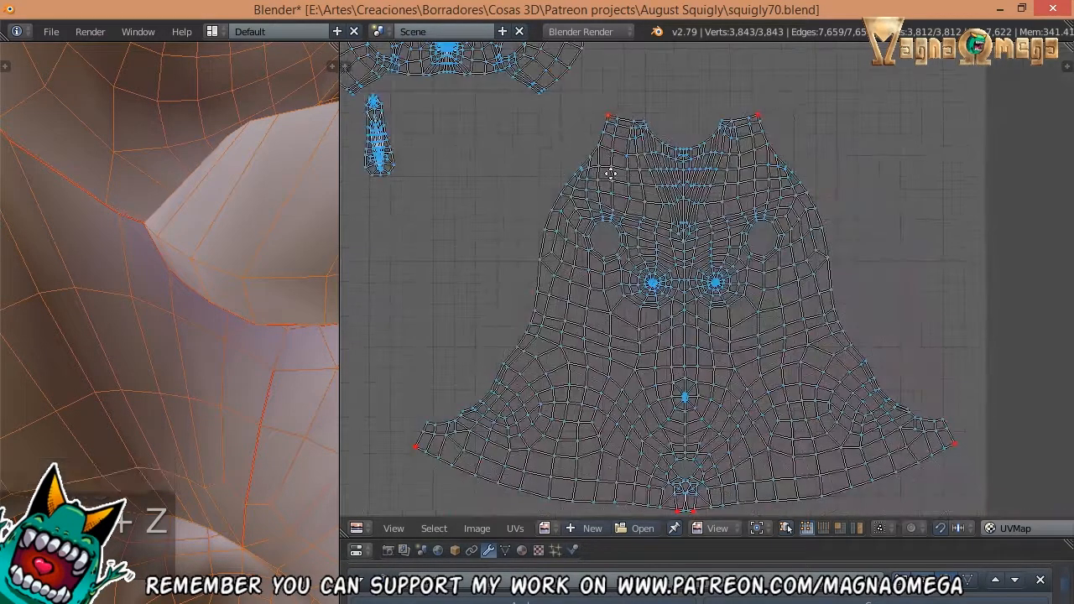
- Enable Live Unwrap and pull the body island's two pinned lower middle vertices apart to open a gap between them
{"action": "scroll", "coordinate": [609, 194], "scroll_direction": "down", "scroll_amount": 3, "text": "shift"}
{"action": "scroll", "coordinate": [559, 288], "scroll_direction": "up", "scroll_amount": 6, "text": "shift"}
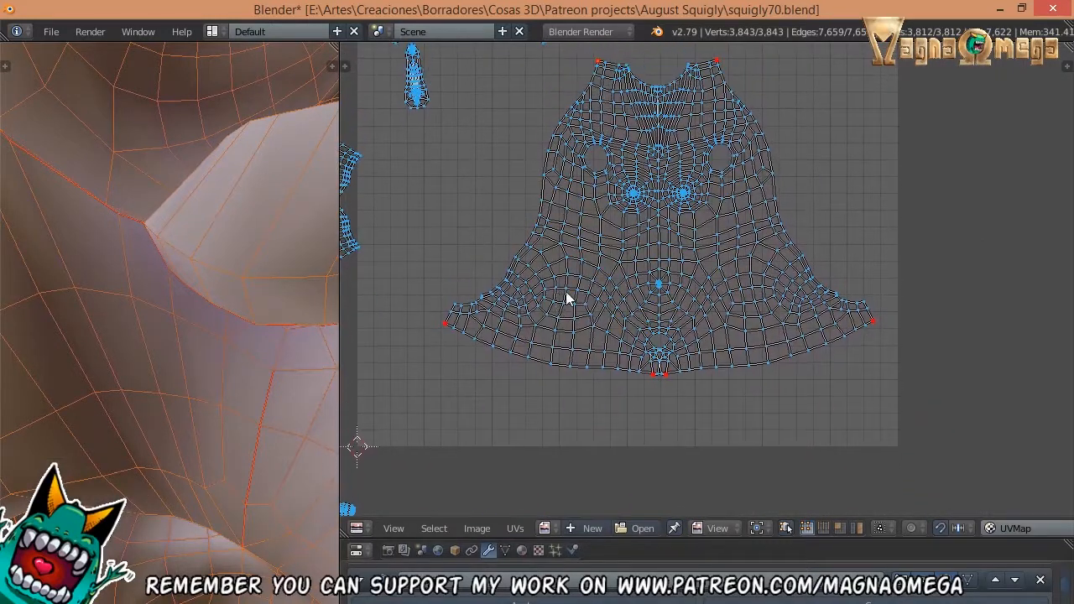
{"action": "scroll", "coordinate": [604, 210], "scroll_direction": "up", "scroll_amount": 2}
{"action": "scroll", "coordinate": [672, 218], "scroll_direction": "down", "scroll_amount": 1}
{"action": "scroll", "coordinate": [657, 266], "scroll_direction": "up", "scroll_amount": 1}
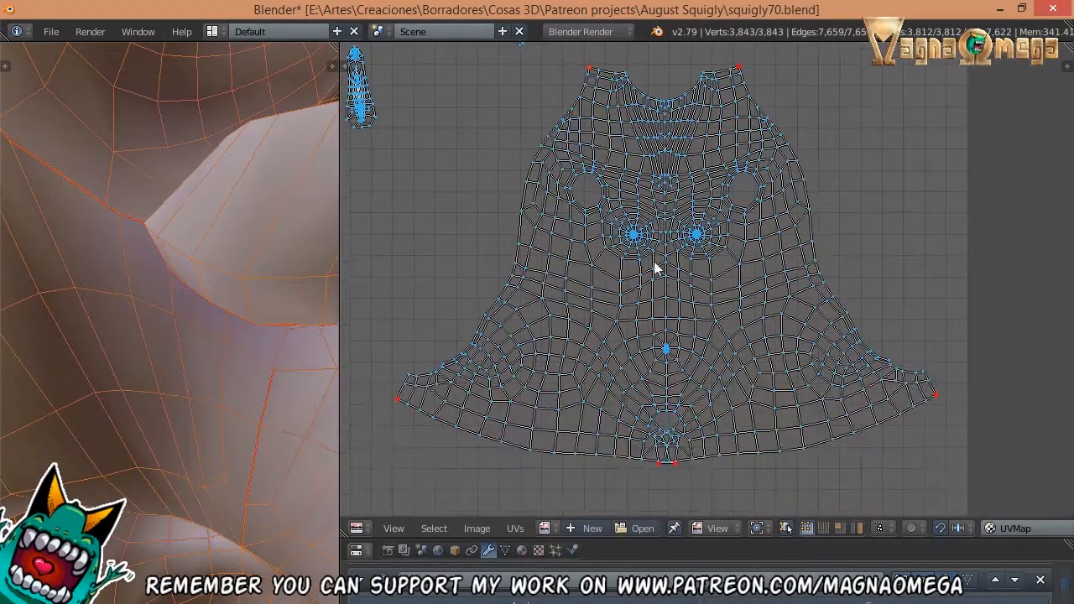
{"action": "middle_click_drag", "start_coordinate": [657, 266], "coordinate": [660, 225]}
{"action": "key", "text": "ctrl+z"}
{"action": "left_click", "coordinate": [513, 529]}
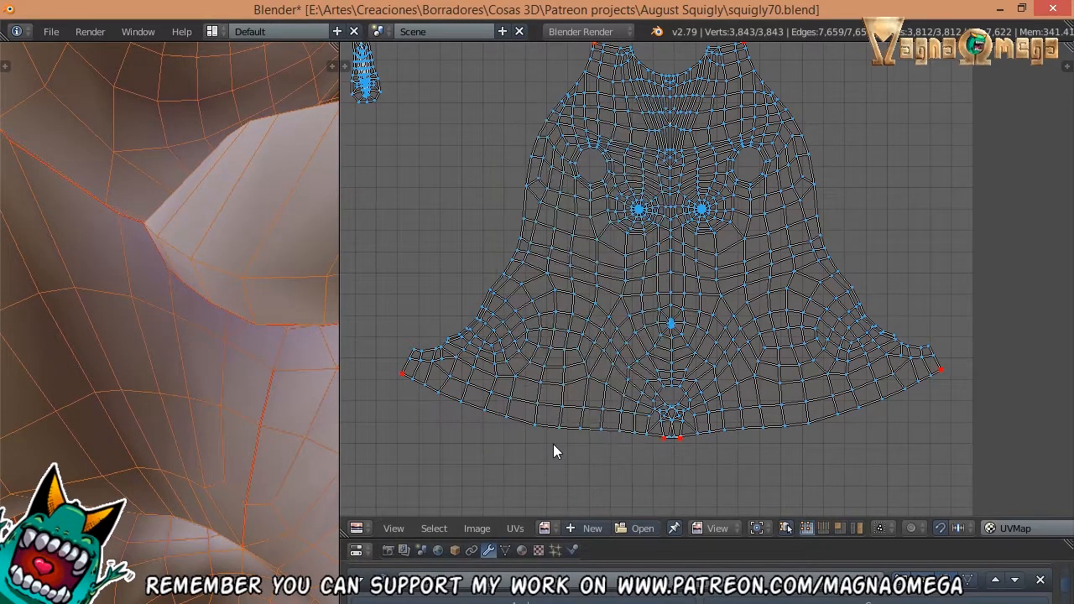
{"action": "left_click", "coordinate": [550, 428]}
{"action": "key", "text": "g"}
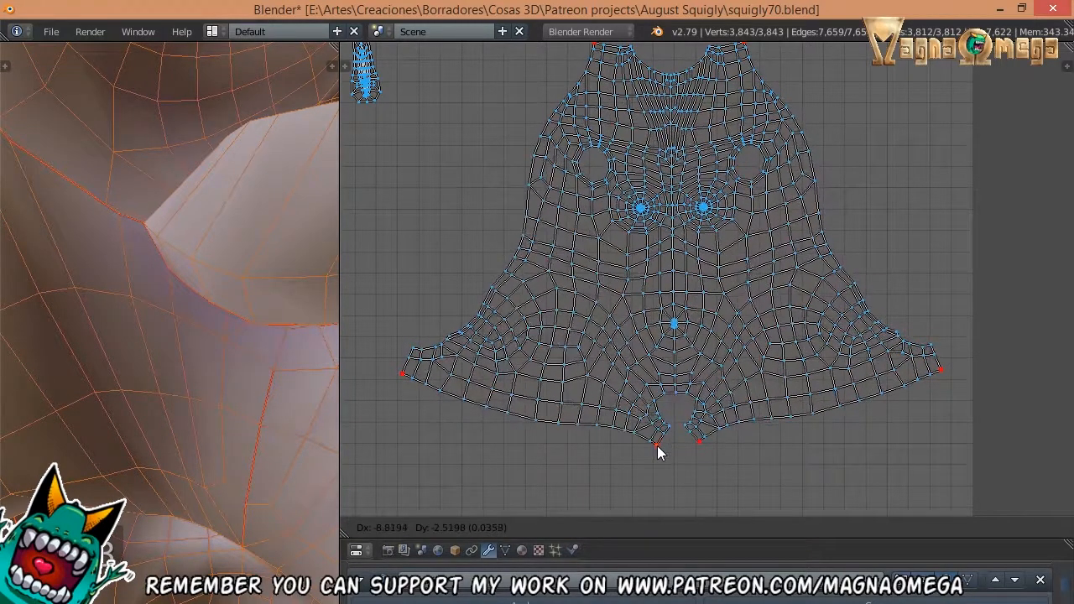
{"action": "left_click", "coordinate": [656, 443]}
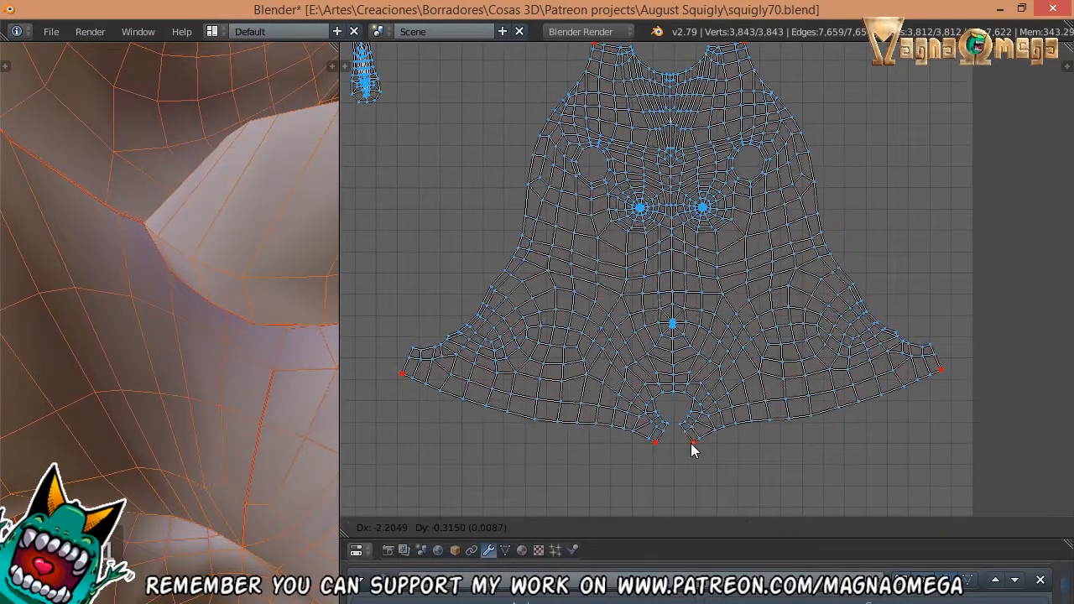
{"action": "key", "text": "Home"}
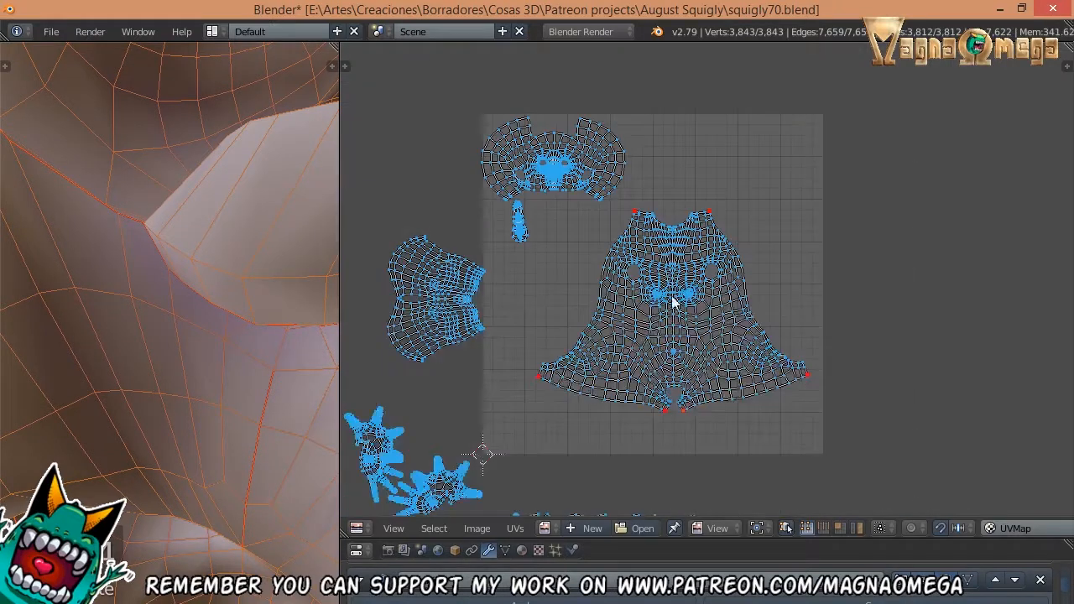
- Turn off Live Unwrap and move the whole body island down to the lower middle of the UV square
{"action": "left_click", "coordinate": [525, 529]}
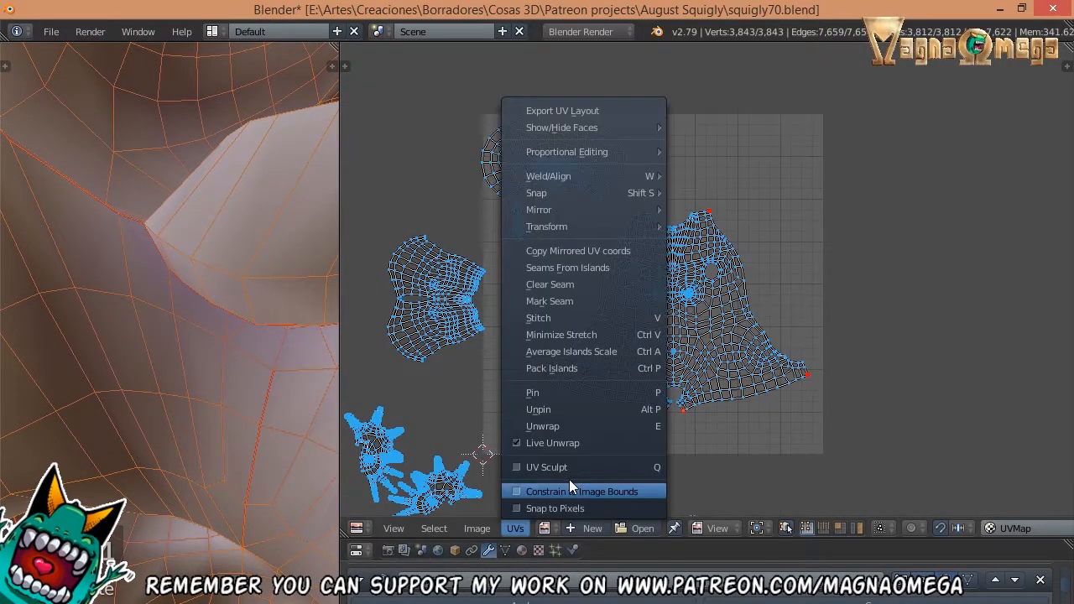
{"action": "left_click", "coordinate": [513, 445]}
{"action": "key", "text": "l"}
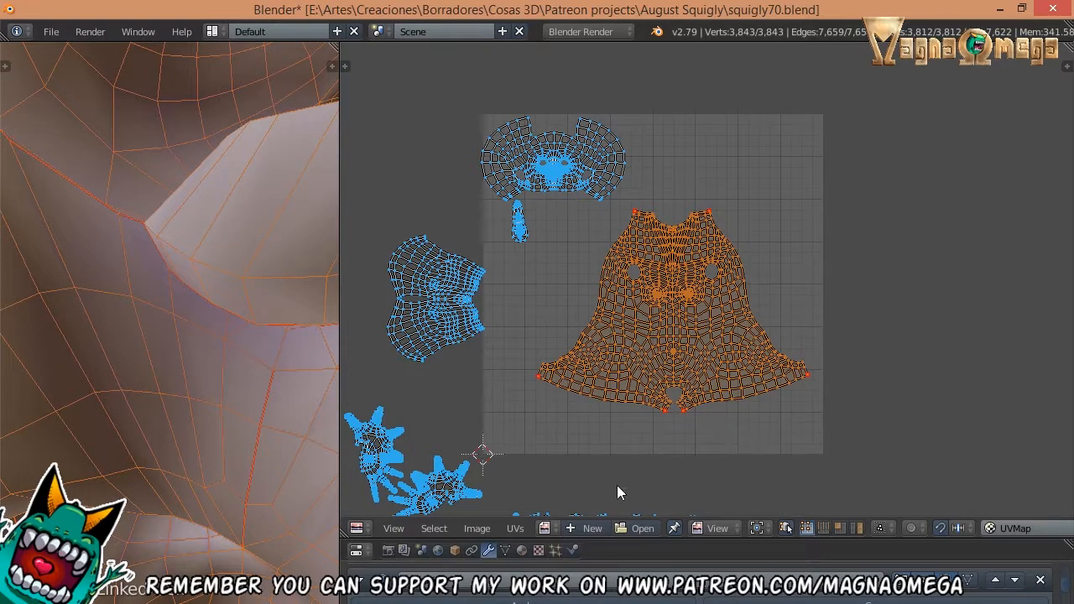
{"action": "key", "text": "g"}
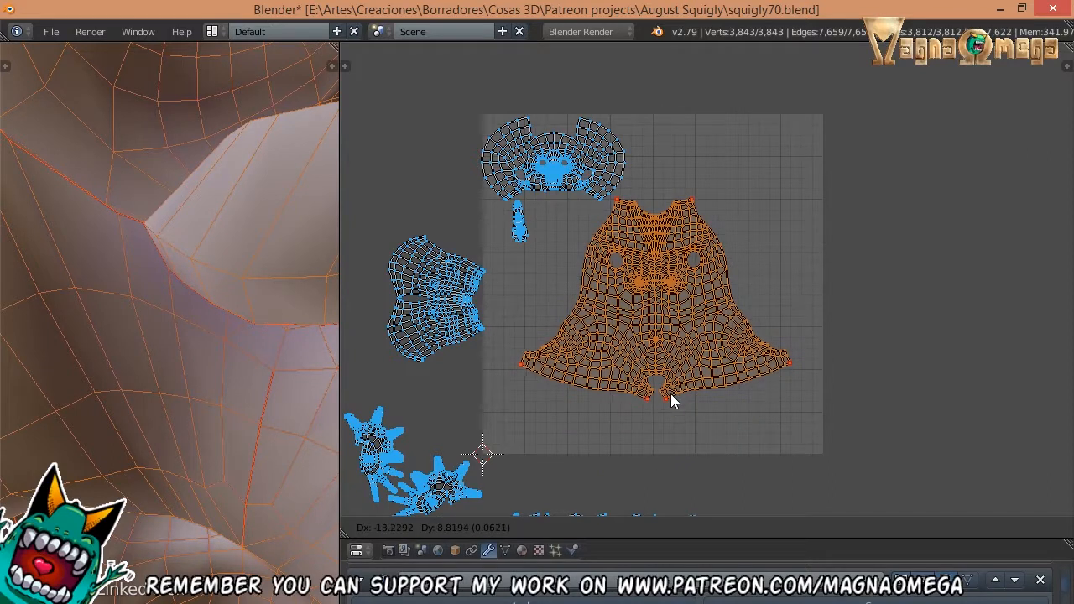
{"action": "left_click", "coordinate": [671, 446]}
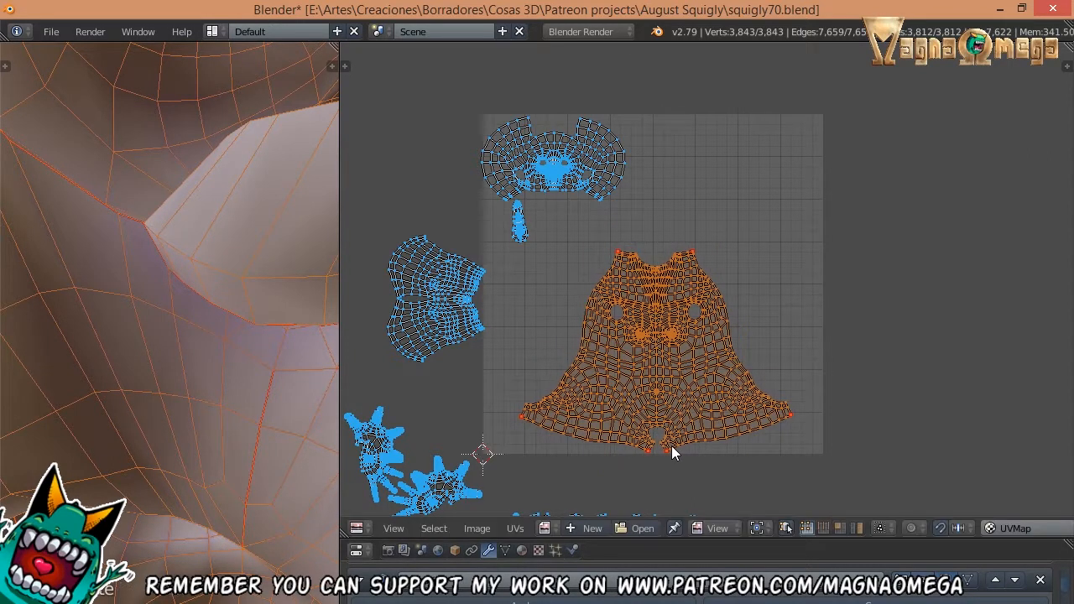
{"action": "key", "text": "a"}
- Move the head island directly above the body island's neck opening, centred over the body
{"action": "key", "text": "l"}
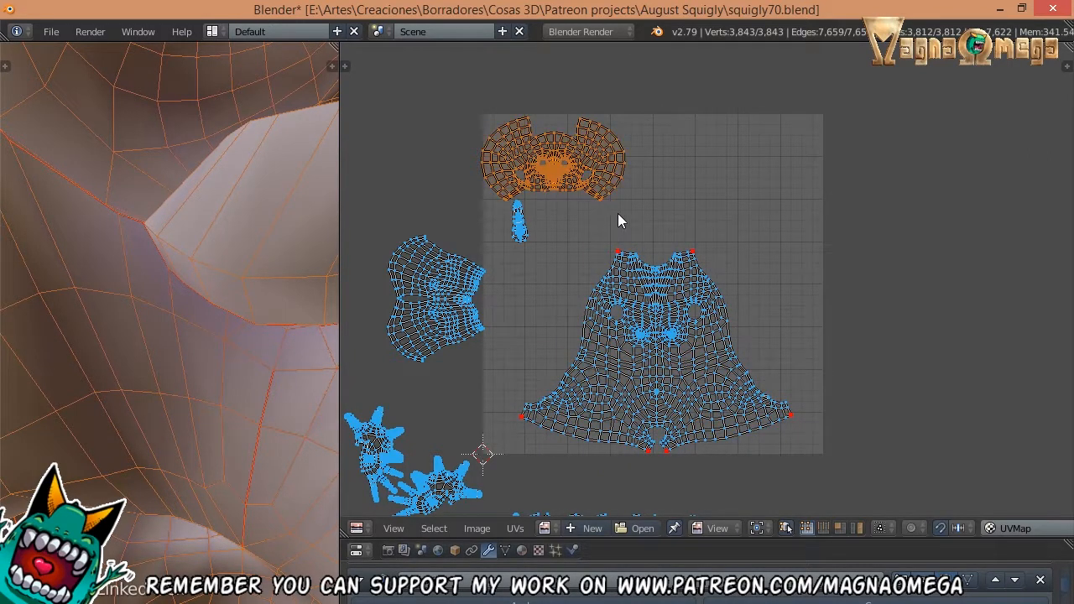
{"action": "key", "text": "g"}
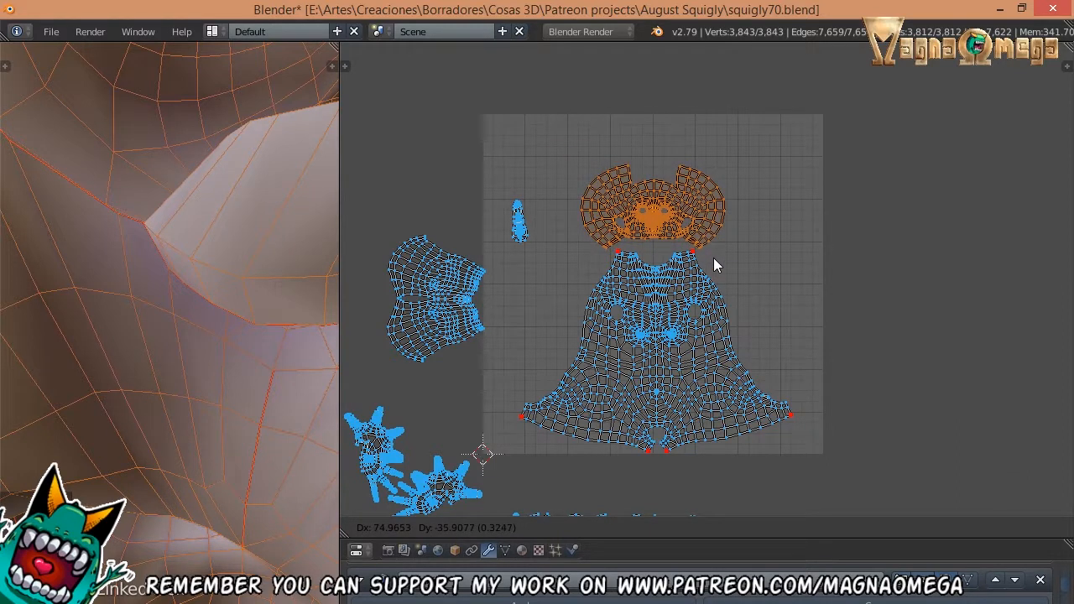
{"action": "left_click", "coordinate": [713, 265]}
{"action": "key", "text": "a"}
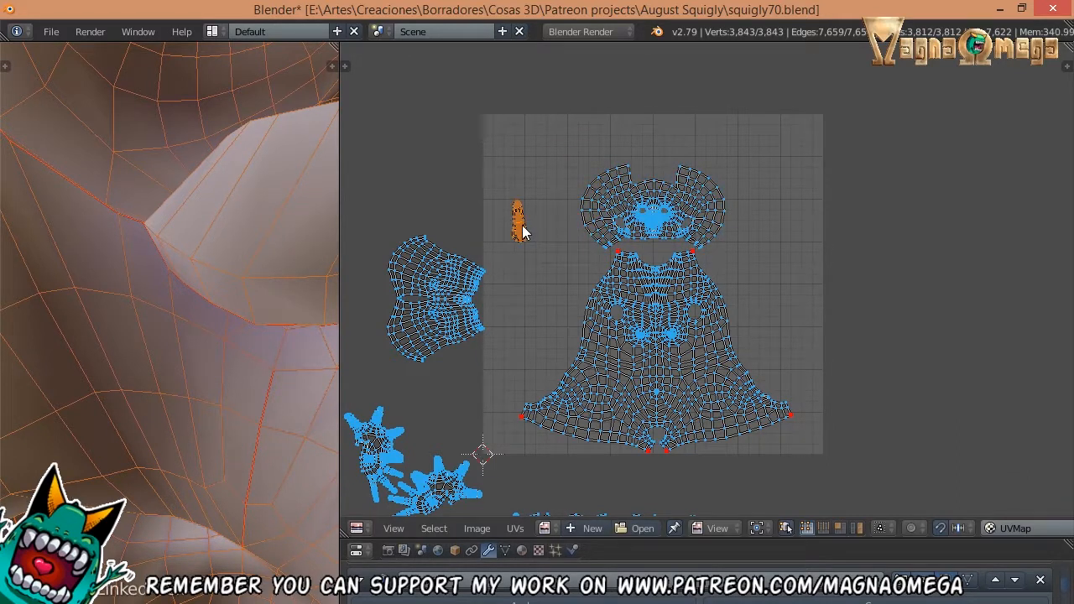
- Place the small narrow island in the space left of the body island's neck, just below the head, and rotate it slightly
{"action": "key", "text": "g"}
{"action": "left_click", "coordinate": [587, 269]}
{"action": "key", "text": "r"}
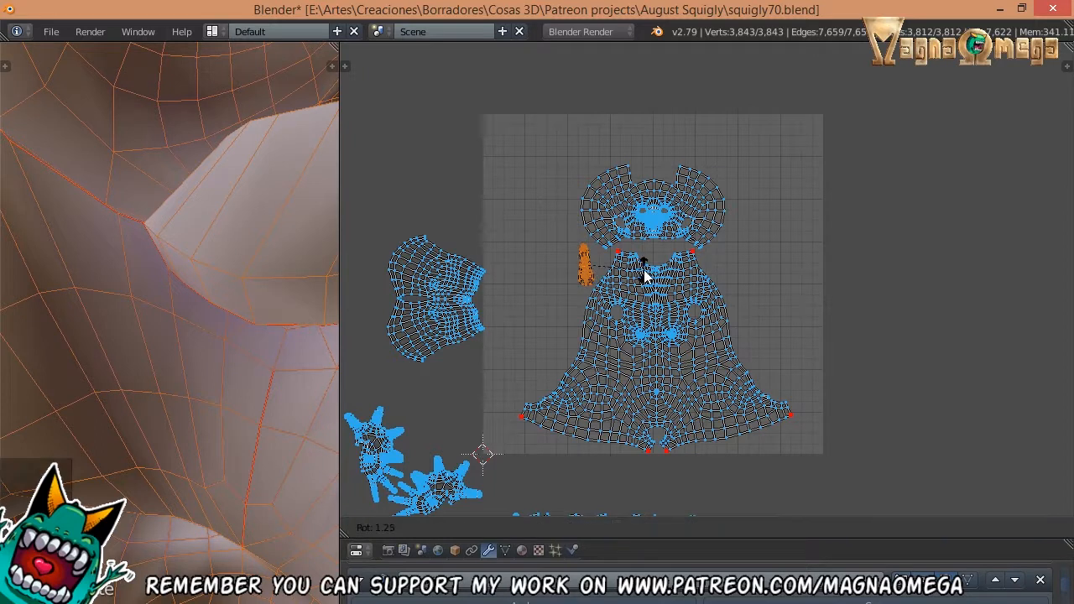
{"action": "left_click", "coordinate": [640, 270]}
{"action": "key", "text": "g"}
{"action": "left_click", "coordinate": [638, 273]}
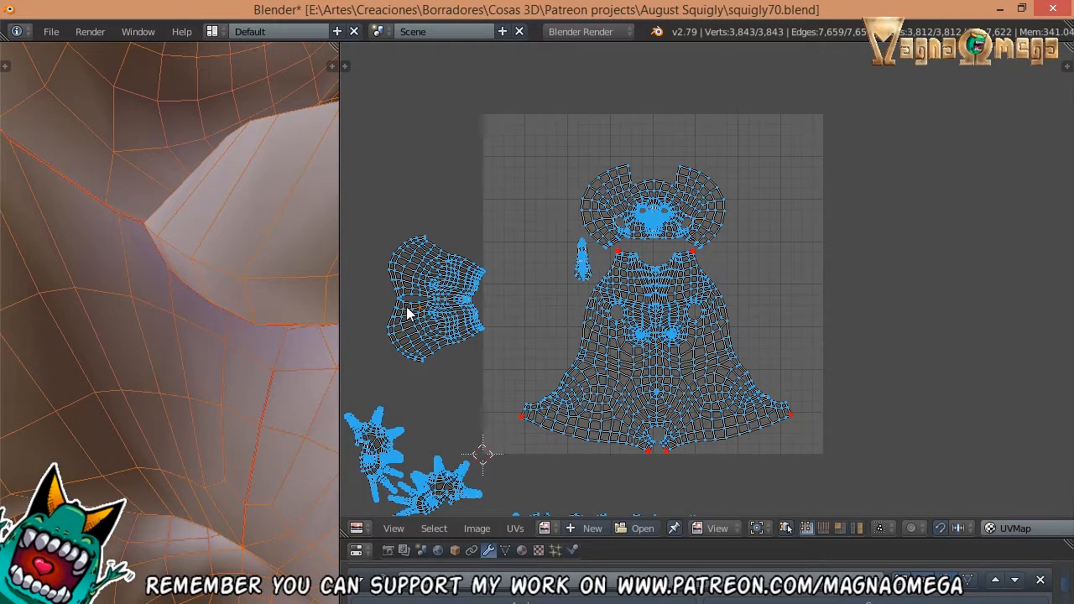
- Rotate the lower of the two limb islands outside the UV square upright and place it along the body island's left side
{"action": "key", "text": "l"}
{"action": "key", "text": "g"}
{"action": "key", "text": "r"}
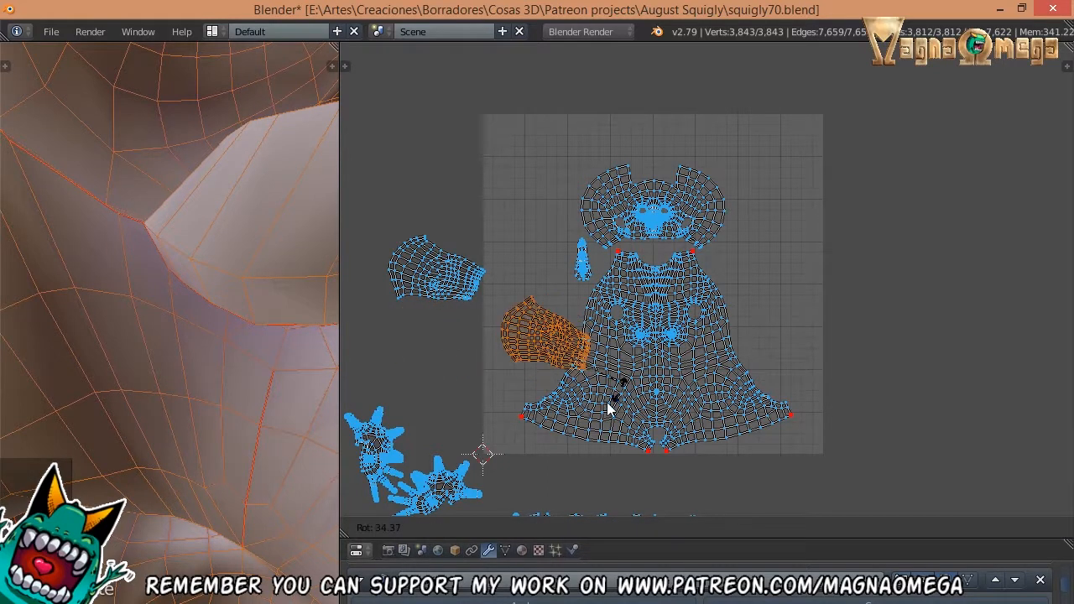
{"action": "left_click", "coordinate": [539, 409]}
{"action": "key", "text": "g"}
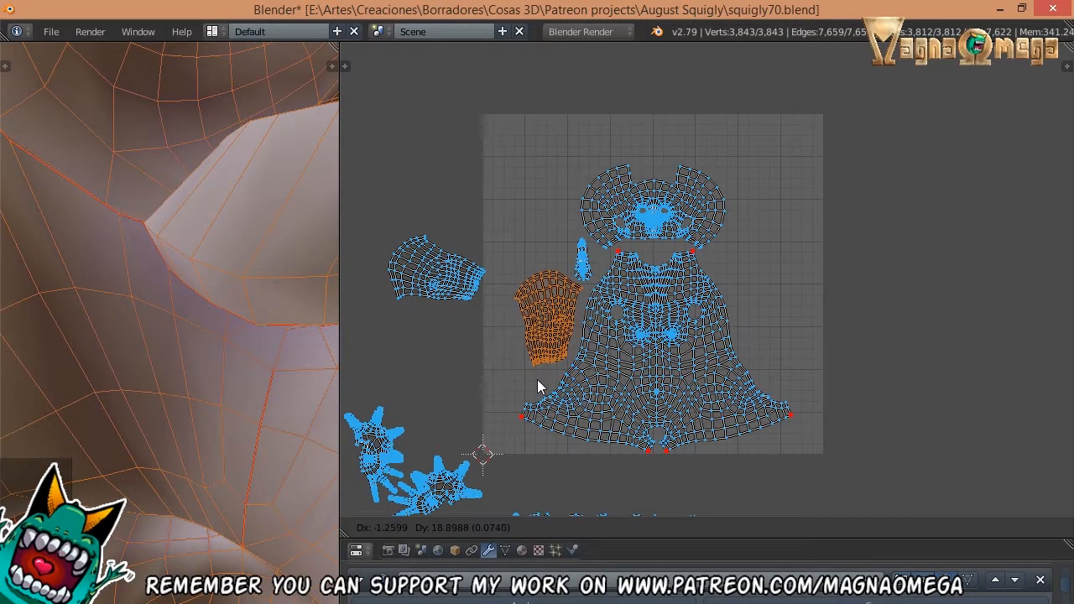
{"action": "left_click", "coordinate": [541, 381]}
{"action": "key", "text": "a"}
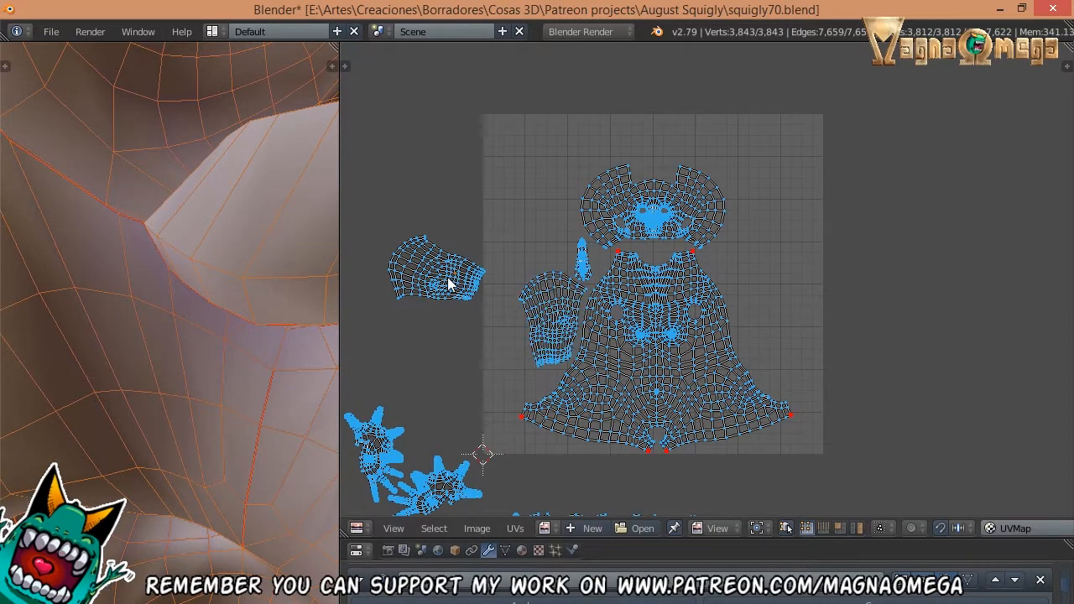
- Rotate the remaining limb island upright and place it along the body island's right side, opposite the first one
{"action": "key", "text": "l"}
{"action": "key", "text": "t"}
{"action": "key", "text": "t"}
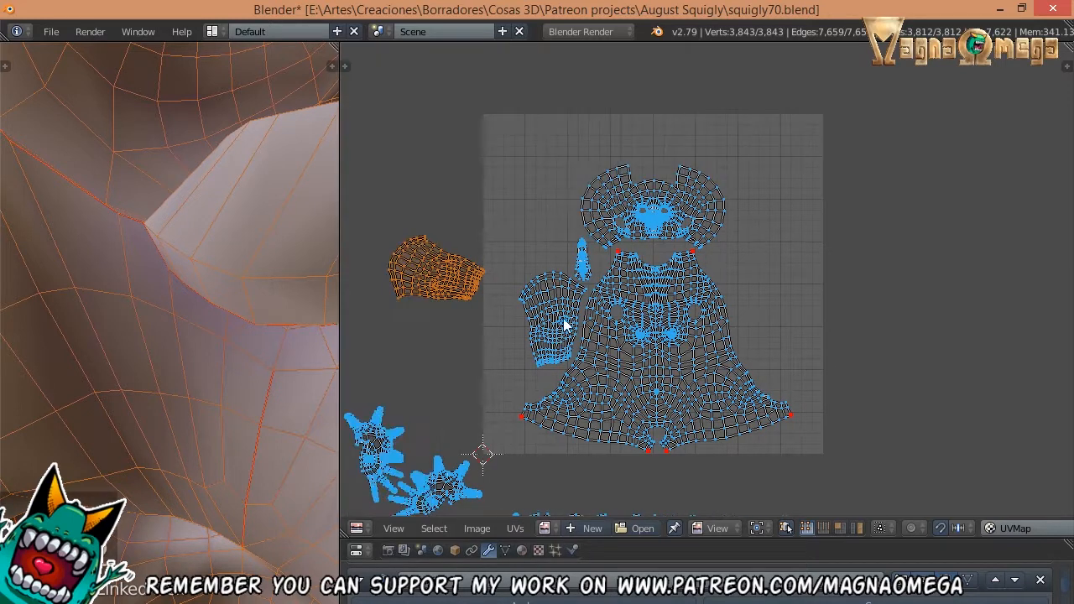
{"action": "key", "text": "r"}
{"action": "left_click", "coordinate": [456, 382]}
{"action": "key", "text": "g"}
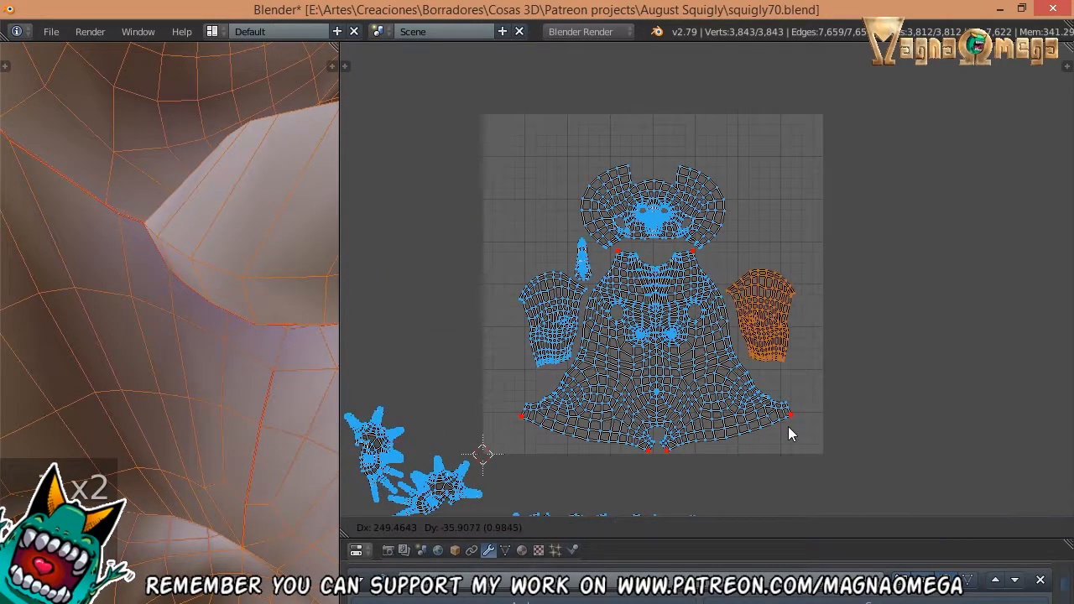
{"action": "left_click", "coordinate": [789, 433]}
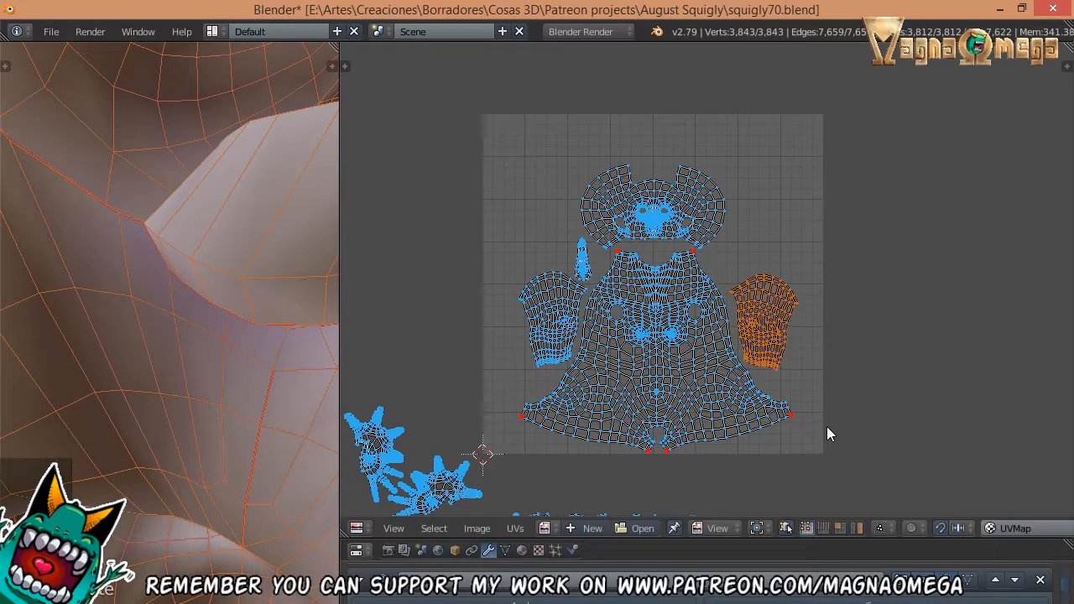
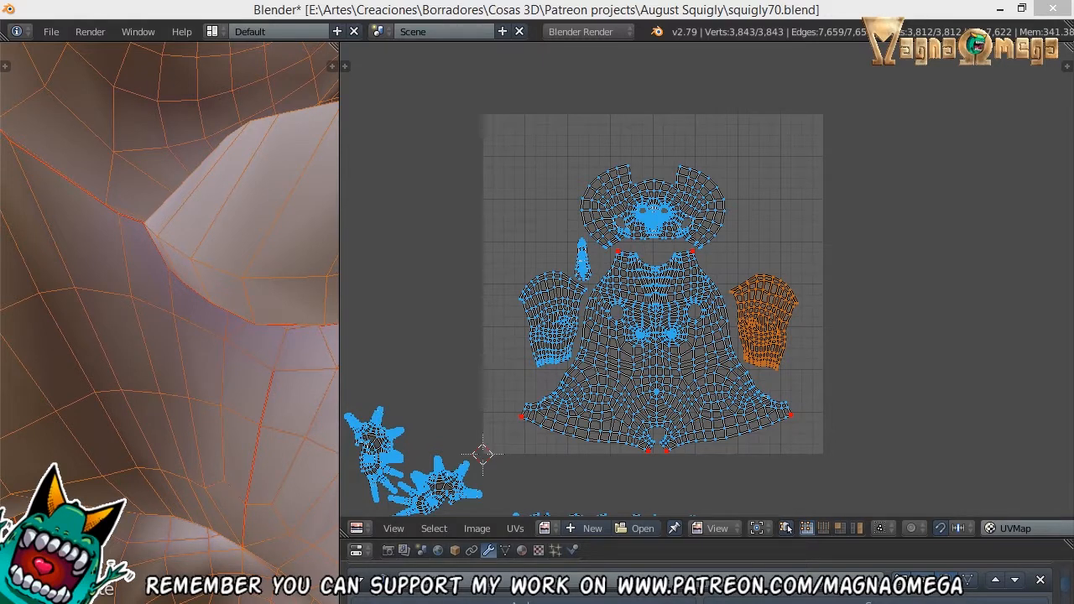
- Move the upper hand island into the UV square left of the head and rotate it slightly to stand upright
{"action": "middle_click_drag", "start_coordinate": [447, 411], "coordinate": [496, 319]}
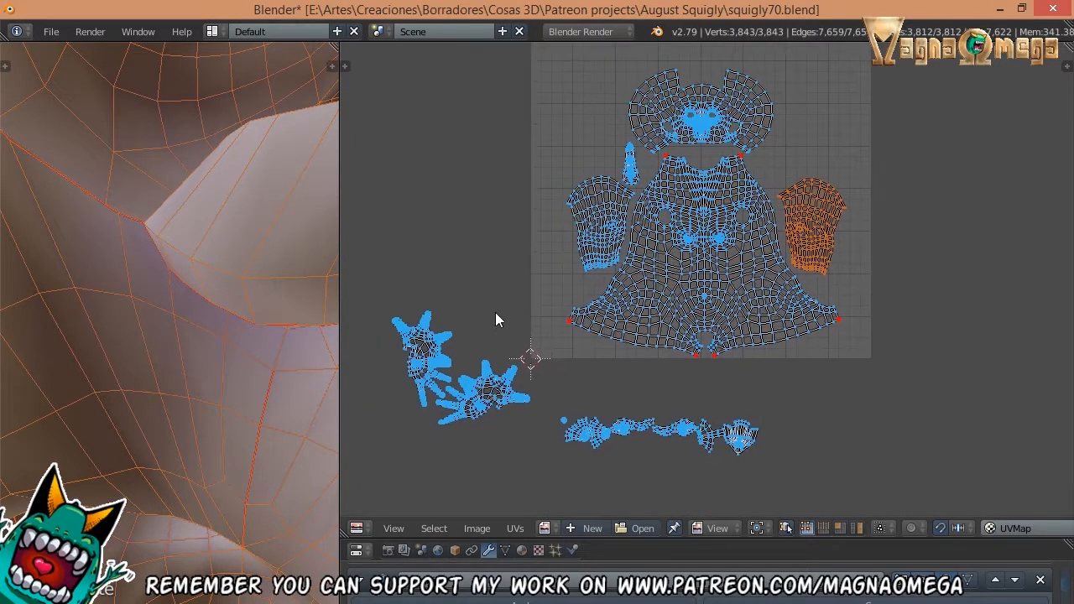
{"action": "key", "text": "a"}
{"action": "key", "text": "g"}
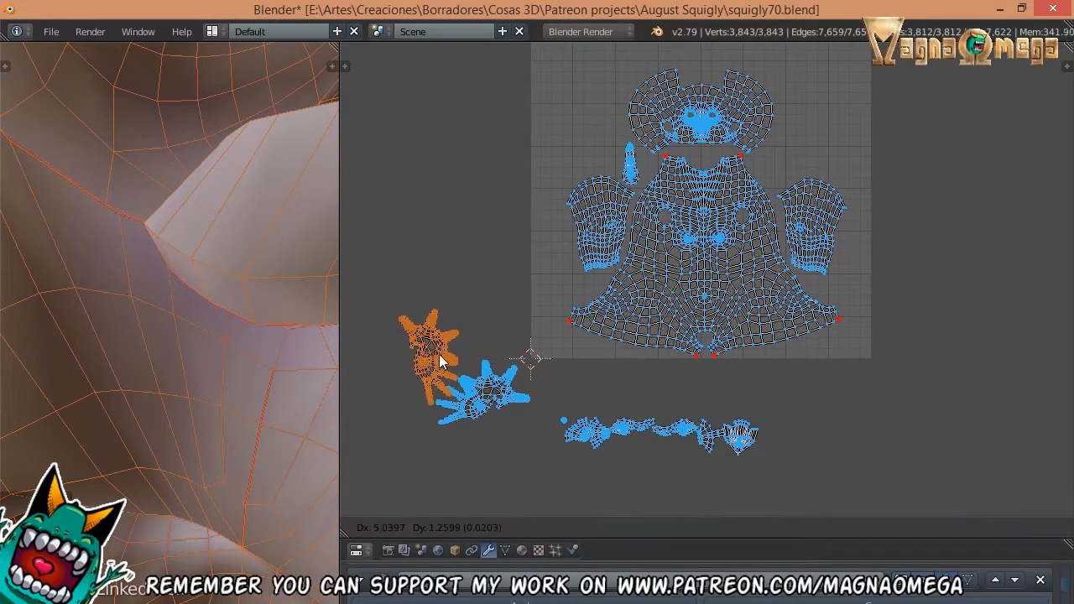
{"action": "left_click", "coordinate": [584, 127]}
{"action": "middle_click_drag", "start_coordinate": [584, 126], "coordinate": [570, 152]}
{"action": "key", "text": "r"}
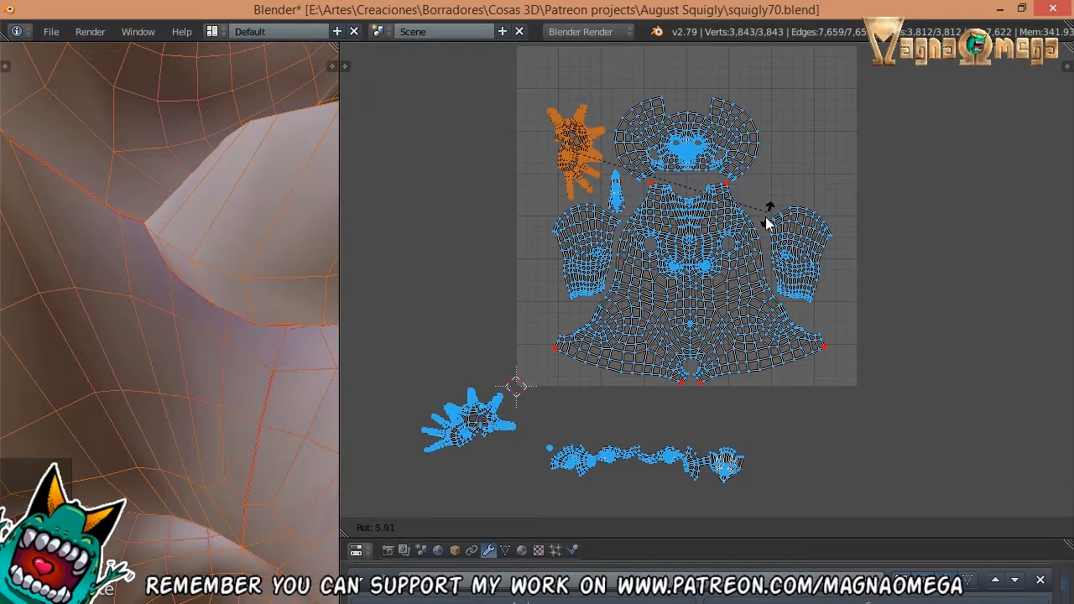
{"action": "left_click", "coordinate": [769, 224]}
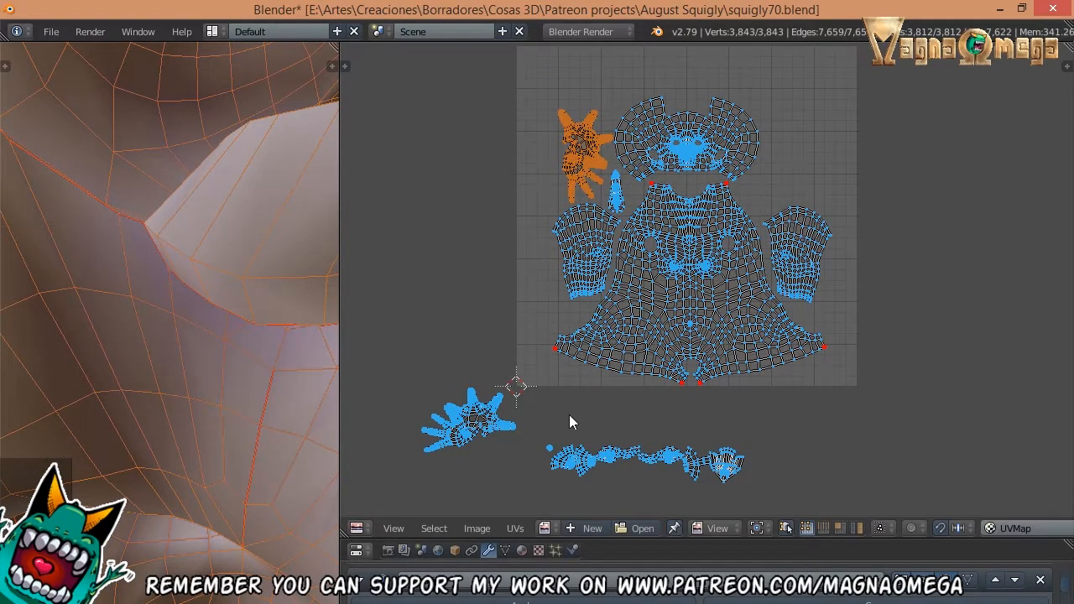
- Move the other hand island to the right of the head and rotate it upright to mirror the first hand
{"action": "key", "text": "a"}
{"action": "key", "text": "l"}
{"action": "key", "text": "g"}
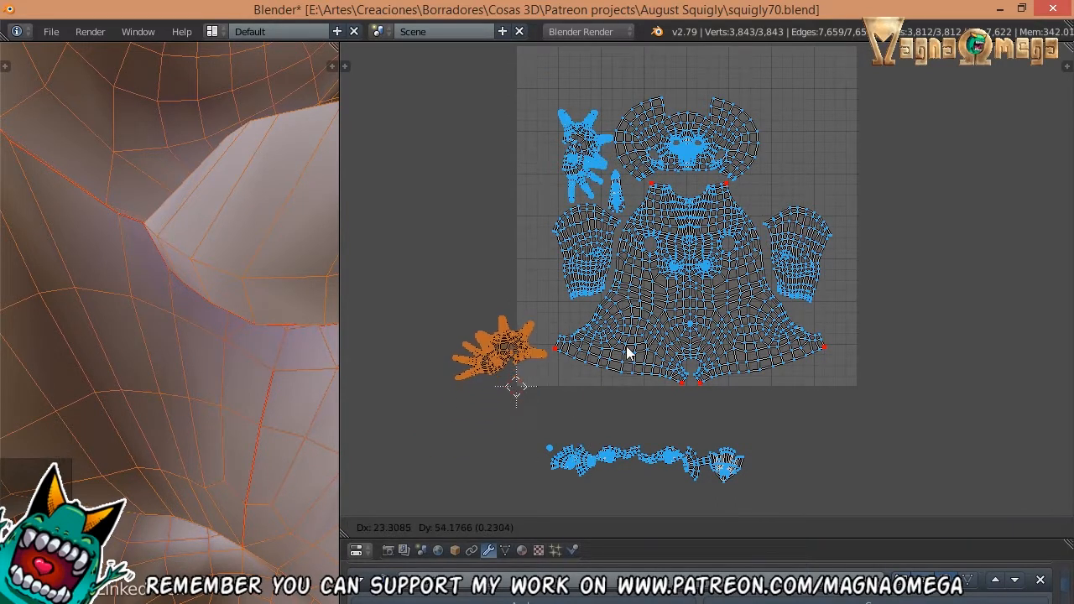
{"action": "left_click", "coordinate": [893, 163]}
{"action": "key", "text": "r"}
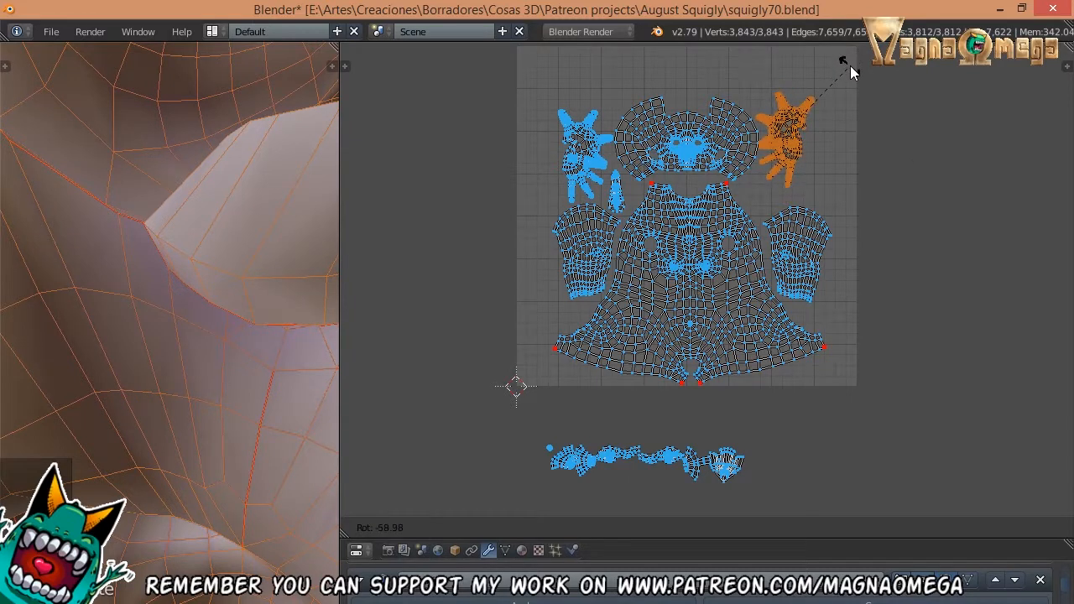
{"action": "left_click", "coordinate": [858, 83]}
{"action": "key", "text": "ctrl+m"}
{"action": "key", "text": "x"}
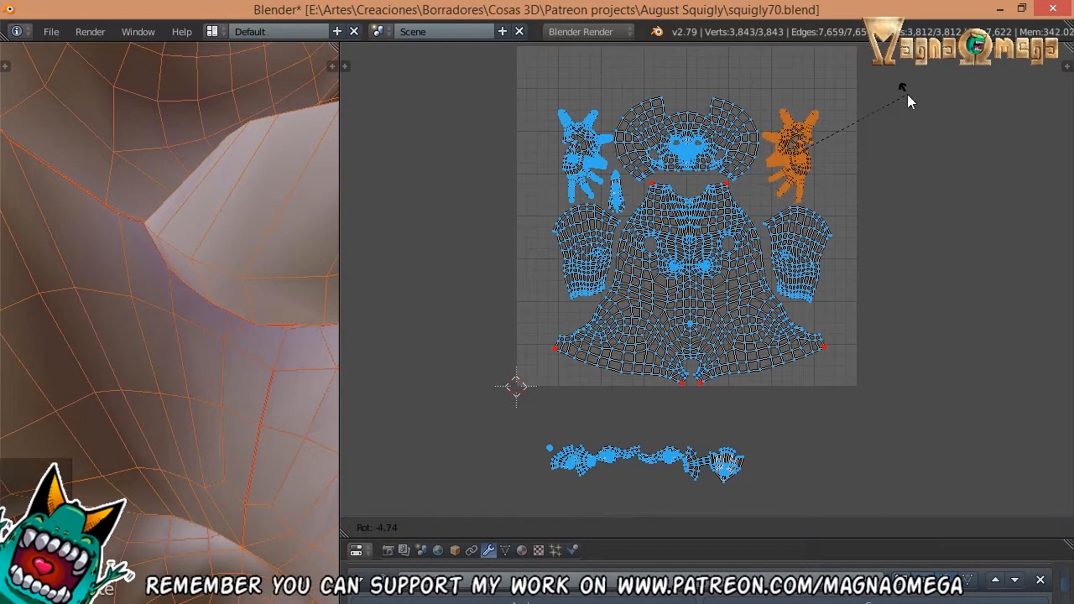
{"action": "key", "text": "Return"}
- Move the fan-shaped island at the right end of the small-island row into the gap right of the body's neck
{"action": "key", "text": "a"}
{"action": "key", "text": "l"}
{"action": "middle_click_drag", "start_coordinate": [719, 464], "coordinate": [684, 464]}
{"action": "key", "text": "g"}
{"action": "left_click", "coordinate": [717, 204]}
{"action": "scroll", "coordinate": [742, 209], "scroll_direction": "up", "scroll_amount": 1}
{"action": "scroll", "coordinate": [743, 209], "scroll_direction": "up", "scroll_amount": 2}
{"action": "key", "text": "g"}
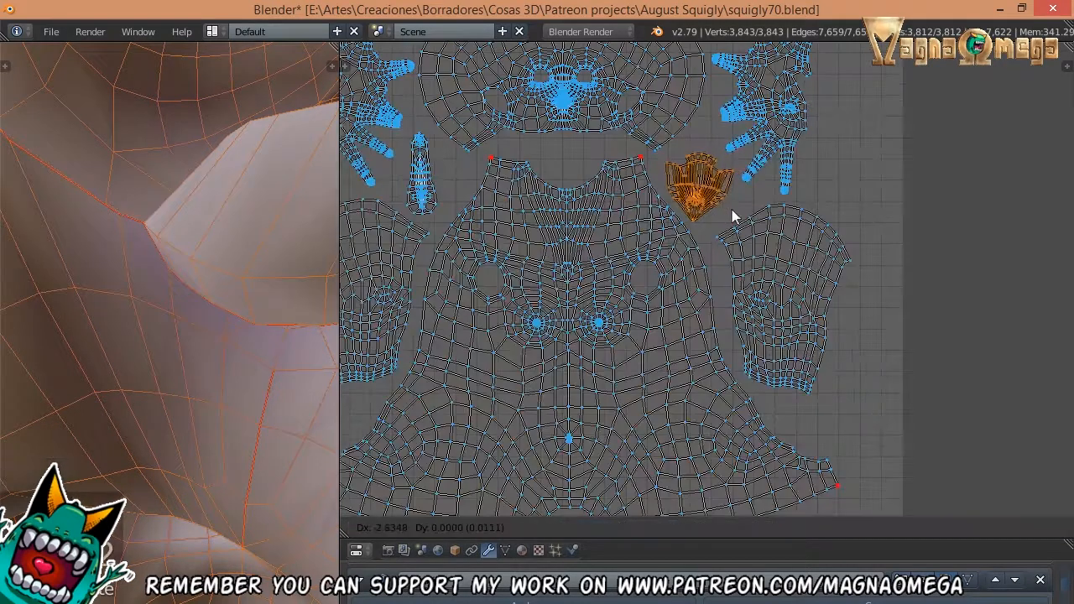
{"action": "left_click", "coordinate": [731, 204]}
{"action": "scroll", "coordinate": [730, 205], "scroll_direction": "down", "scroll_amount": 2}
- Move the leftmost fan-shaped island of the row below the square into the gap under the left limb island
{"action": "middle_click_drag", "start_coordinate": [528, 499], "coordinate": [573, 420]}
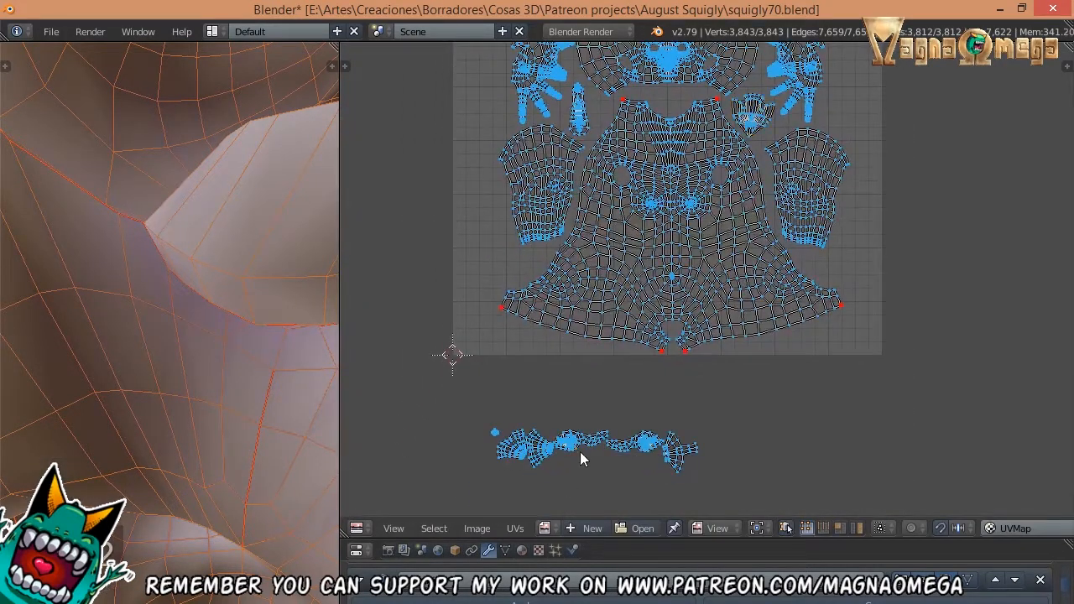
{"action": "key", "text": "l"}
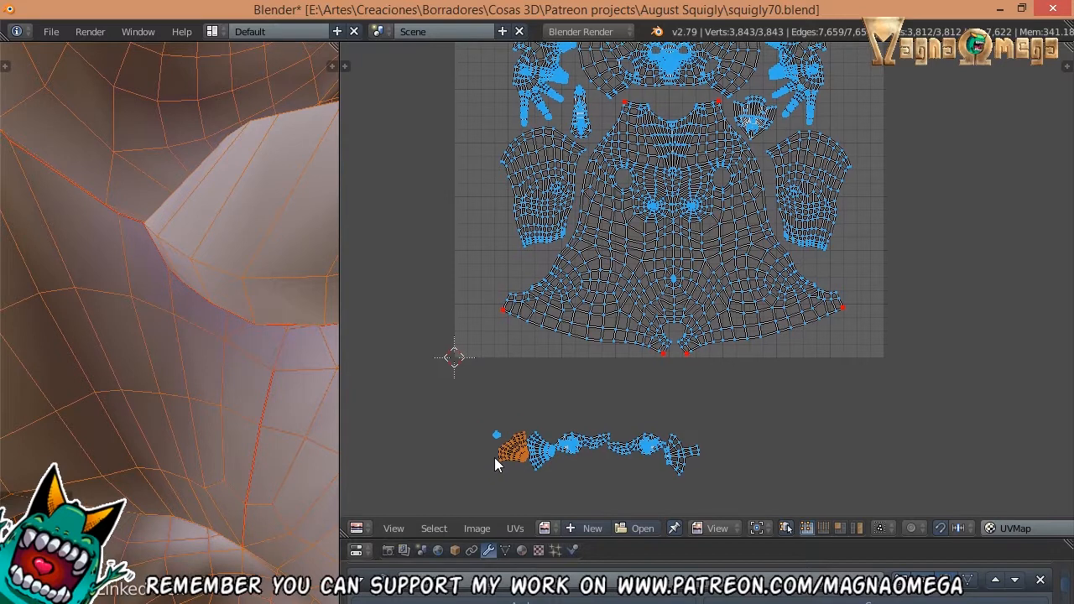
{"action": "key", "text": "g"}
{"action": "left_click", "coordinate": [493, 285]}
{"action": "key", "text": "g"}
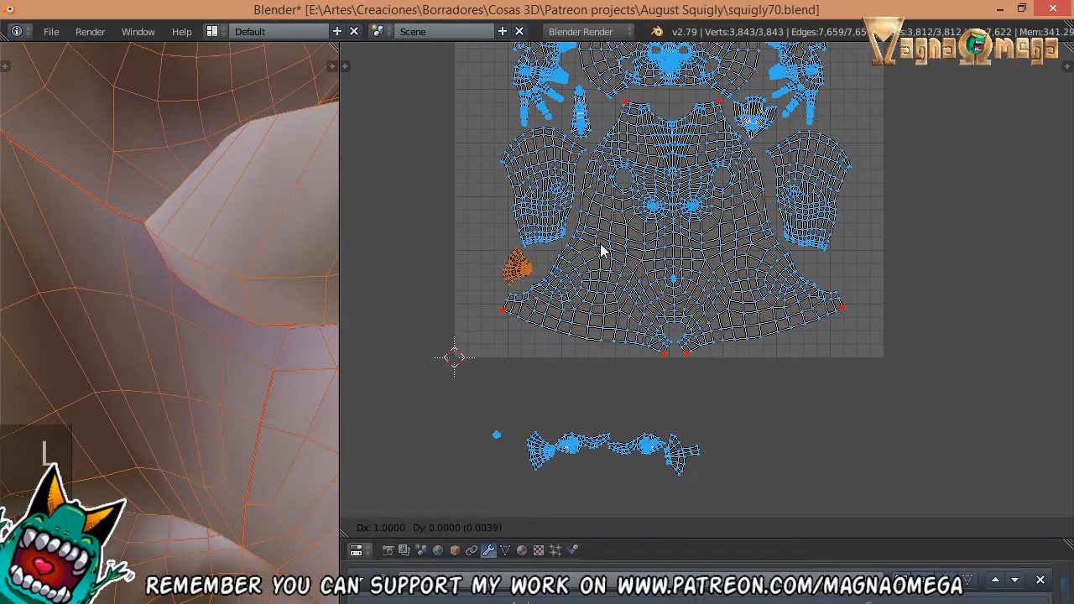
{"action": "left_click", "coordinate": [604, 247]}
{"action": "key", "text": "a"}
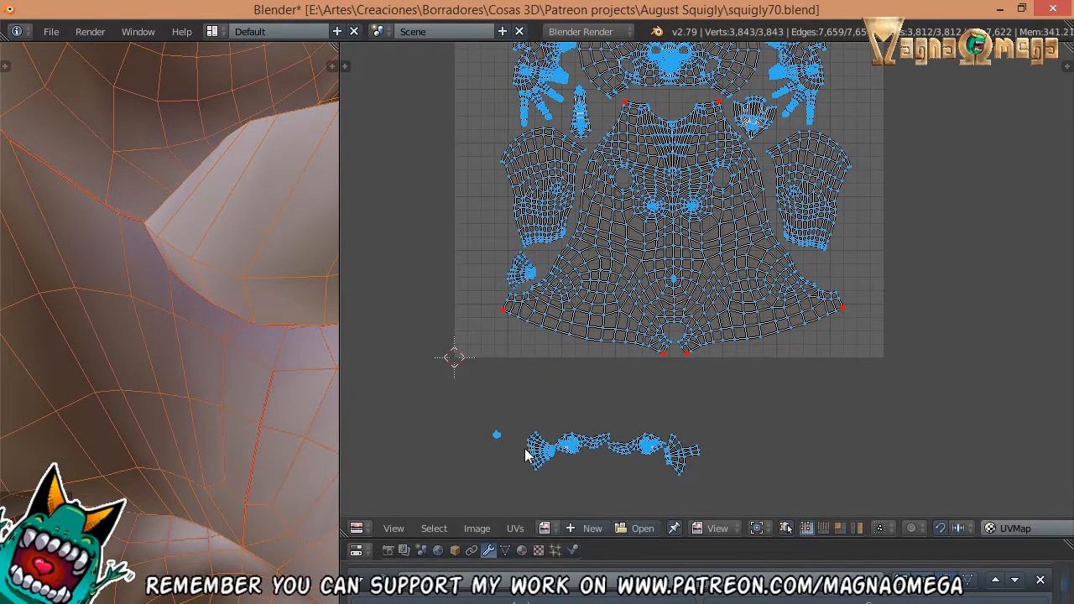
- Move the leftmost fan-shaped island below the square into the gap under the right limb island and rotate it to mirror its counterpart
{"action": "key", "text": "l"}
{"action": "key", "text": "t"}
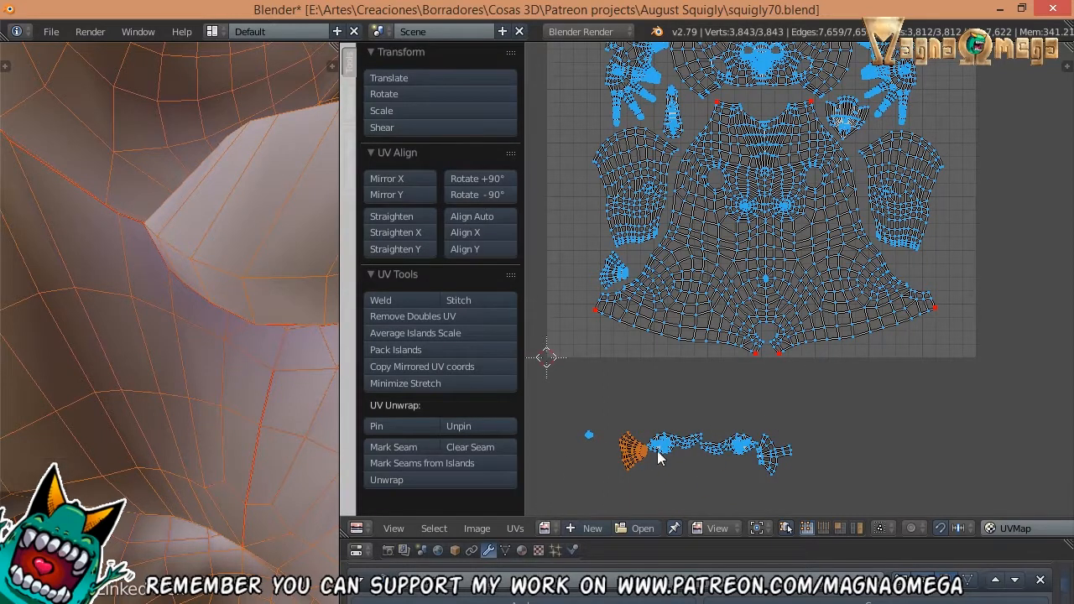
{"action": "key", "text": "r"}
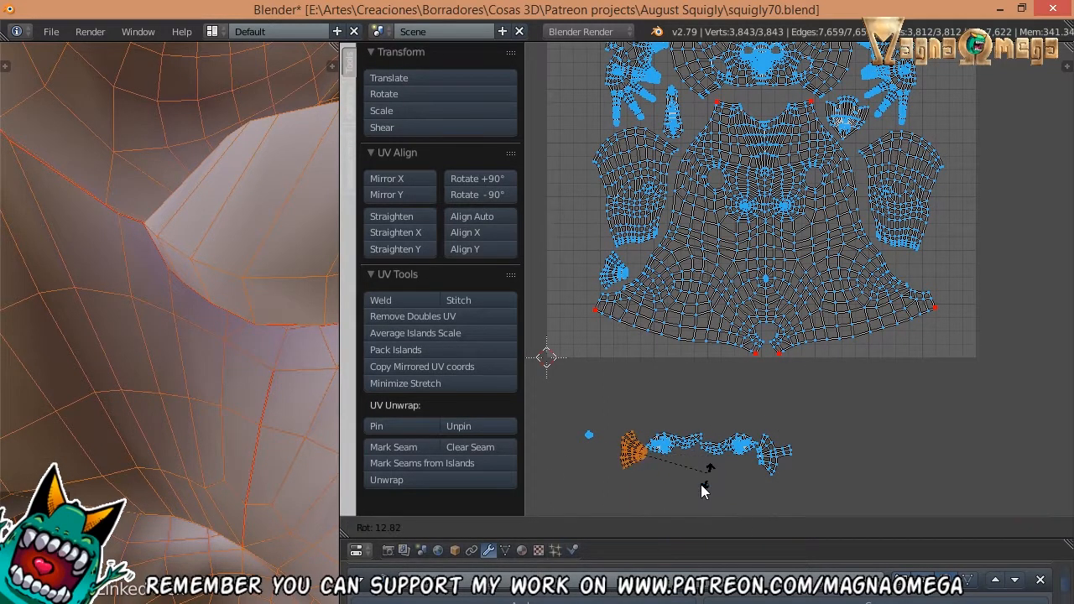
{"action": "left_click", "coordinate": [617, 458]}
{"action": "key", "text": "g"}
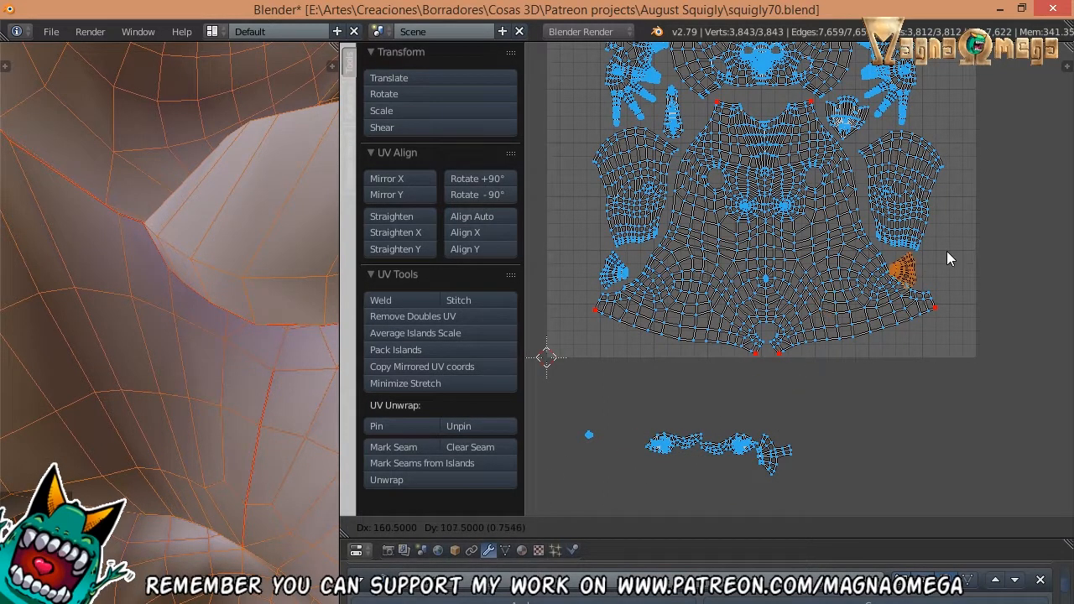
{"action": "left_click", "coordinate": [969, 263]}
{"action": "key", "text": "r"}
{"action": "left_click", "coordinate": [965, 263]}
{"action": "key", "text": "g"}
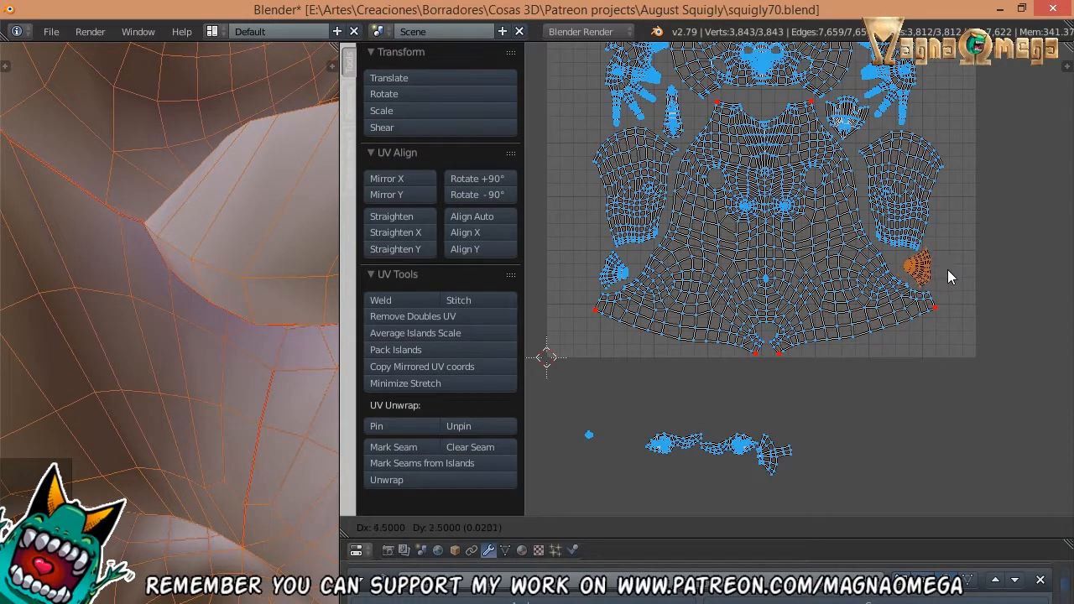
{"action": "left_click", "coordinate": [948, 269]}
{"action": "middle_click_drag", "start_coordinate": [655, 301], "coordinate": [657, 328]}
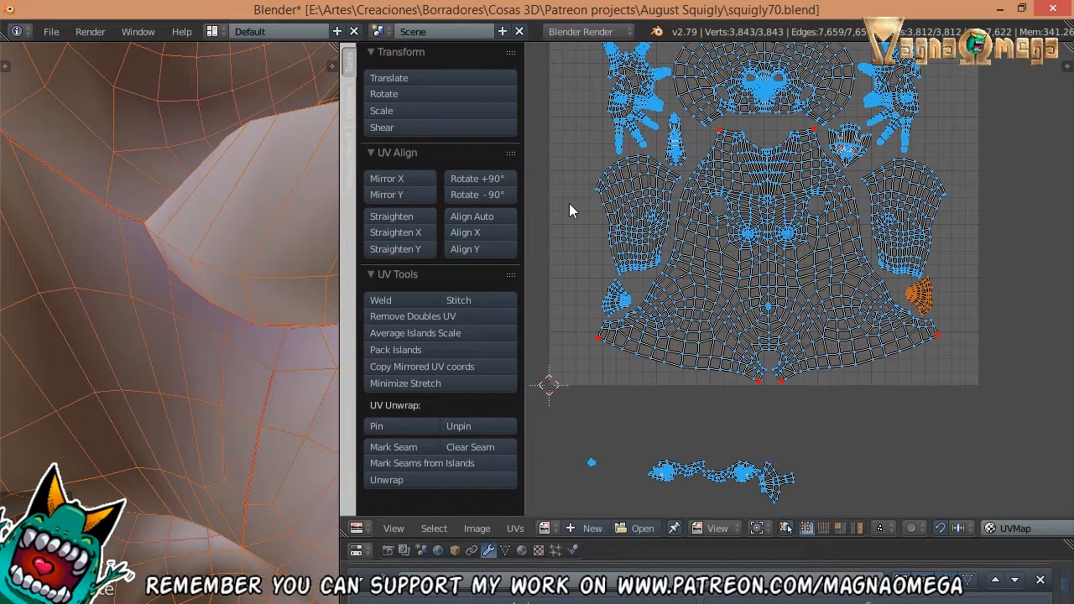
{"action": "key", "text": "t"}
- Move the leftmost wavy island from below the square into the empty left margin inside the UV square
{"action": "middle_click_drag", "start_coordinate": [591, 481], "coordinate": [590, 466]}
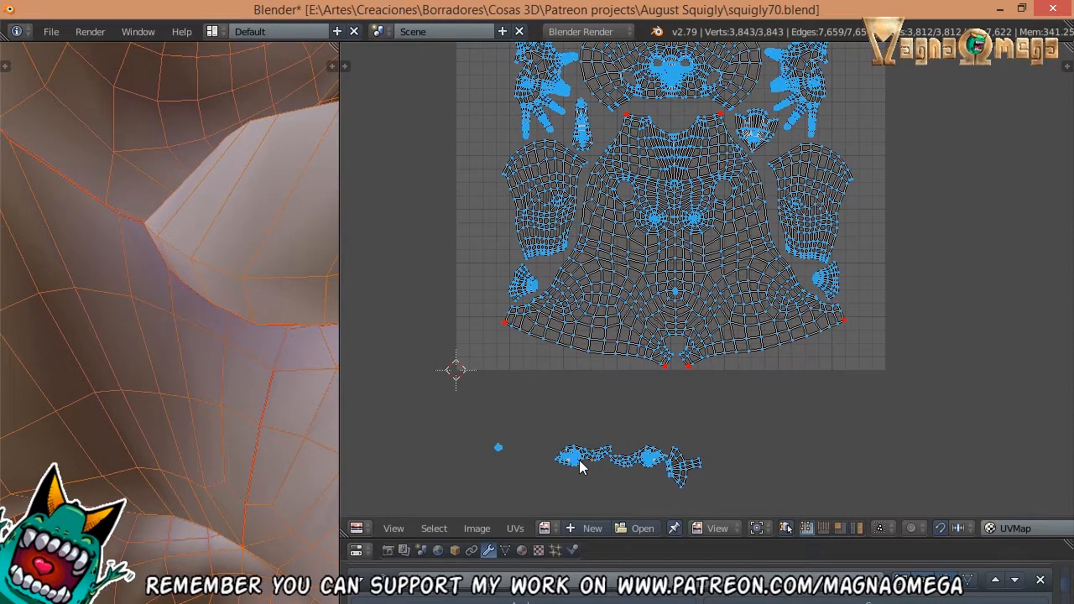
{"action": "key", "text": "g"}
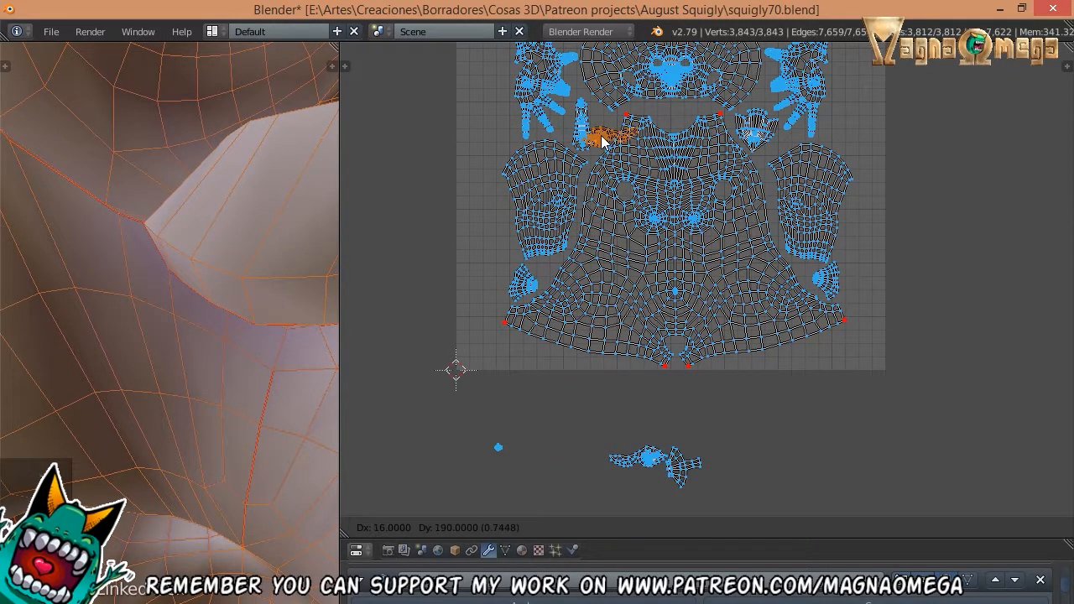
{"action": "left_click", "coordinate": [599, 139]}
{"action": "middle_click_drag", "start_coordinate": [599, 139], "coordinate": [572, 322]}
{"action": "scroll", "coordinate": [544, 286], "scroll_direction": "up", "scroll_amount": 2}
{"action": "key", "text": "g"}
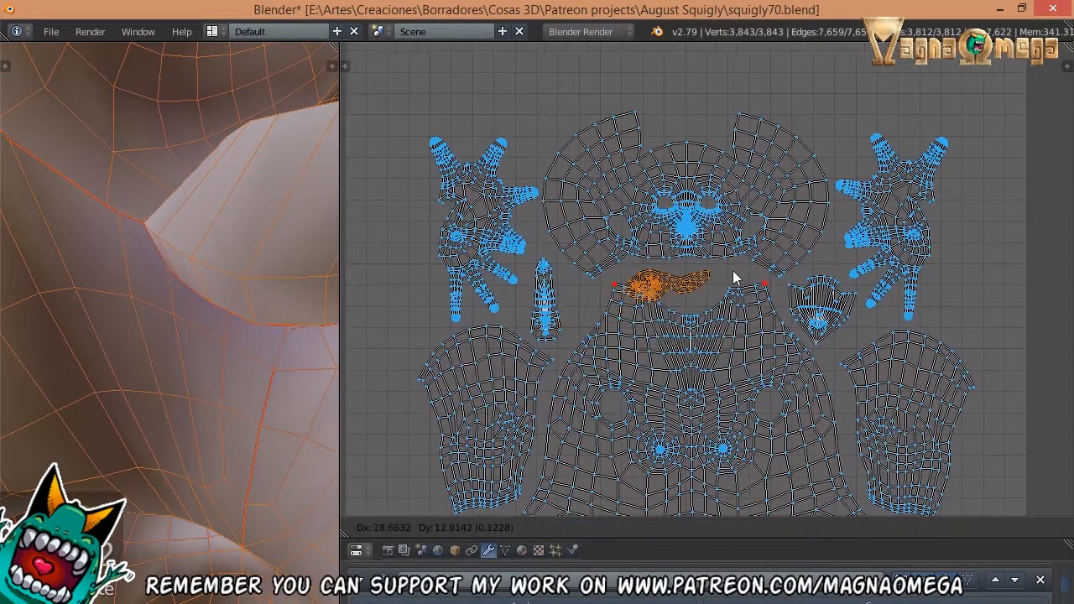
{"action": "left_click", "coordinate": [456, 419]}
- Rotate the wavy island upright and fit it against the lower outer edge of the left limb island
{"action": "middle_click_drag", "start_coordinate": [523, 427], "coordinate": [592, 219]}
{"action": "key", "text": "r"}
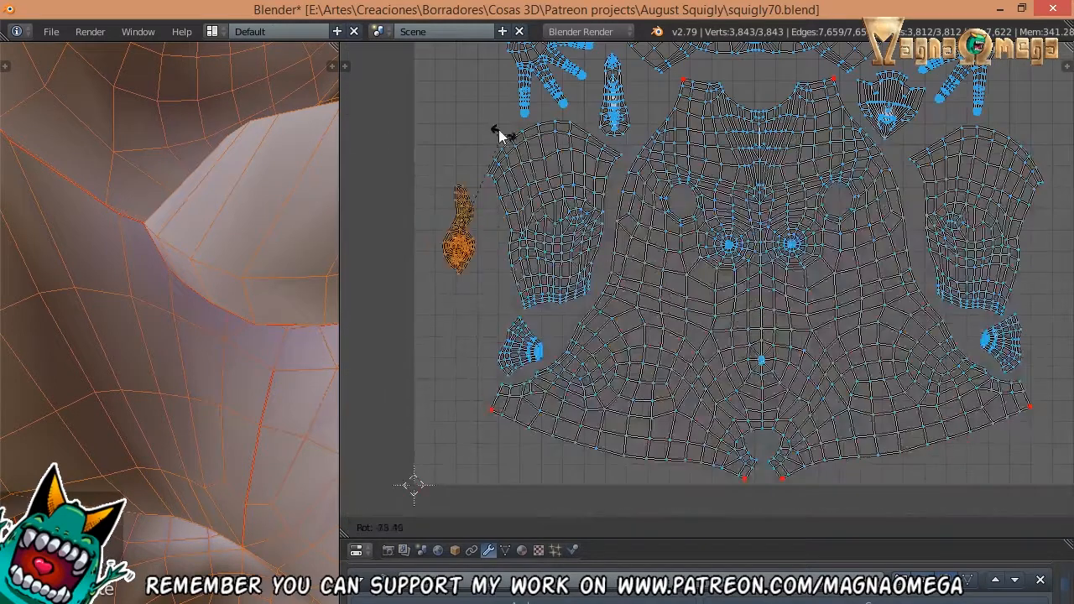
{"action": "left_click", "coordinate": [500, 128]}
{"action": "key", "text": "g"}
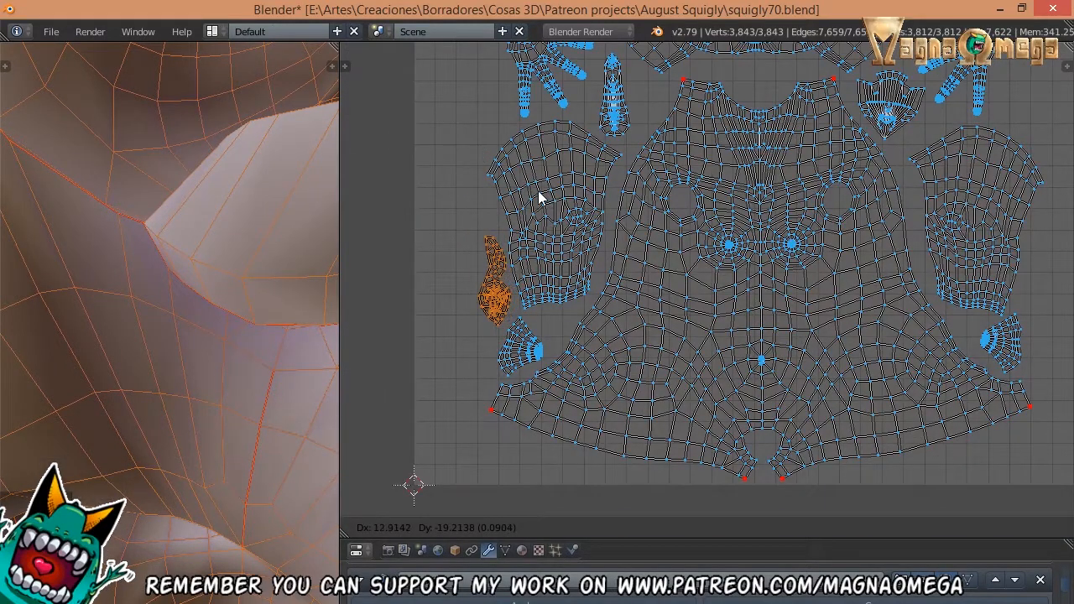
{"action": "left_click", "coordinate": [538, 195]}
{"action": "middle_click_drag", "start_coordinate": [586, 332], "coordinate": [550, 236]}
{"action": "scroll", "coordinate": [550, 238], "scroll_direction": "down", "scroll_amount": 1}
- Rotate the remaining wavy island upright and move it beside the right limb island's lower outer edge
{"action": "key", "text": "a"}
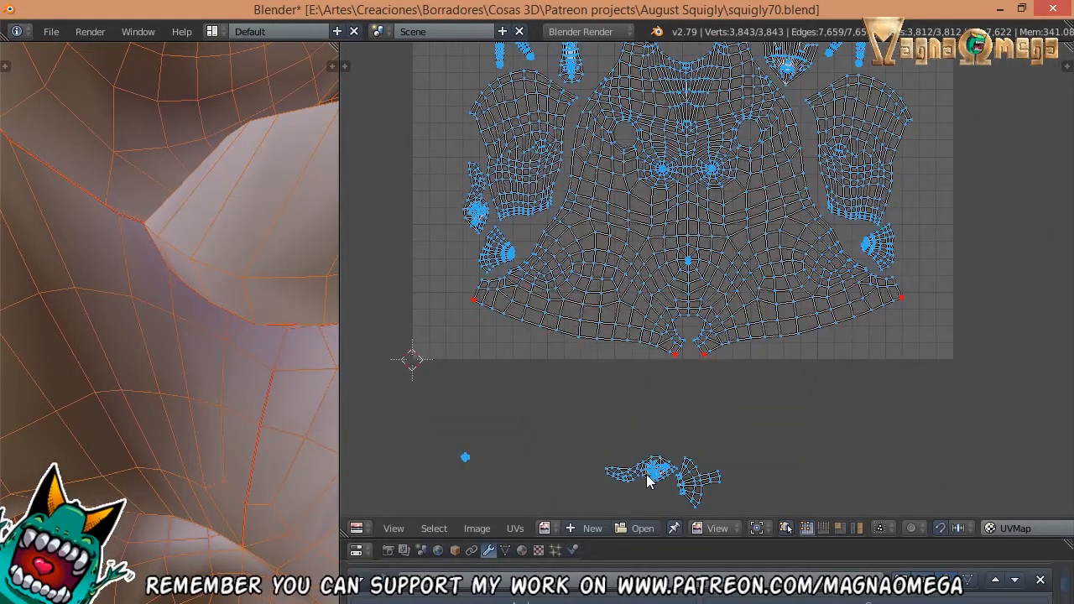
{"action": "key", "text": "r"}
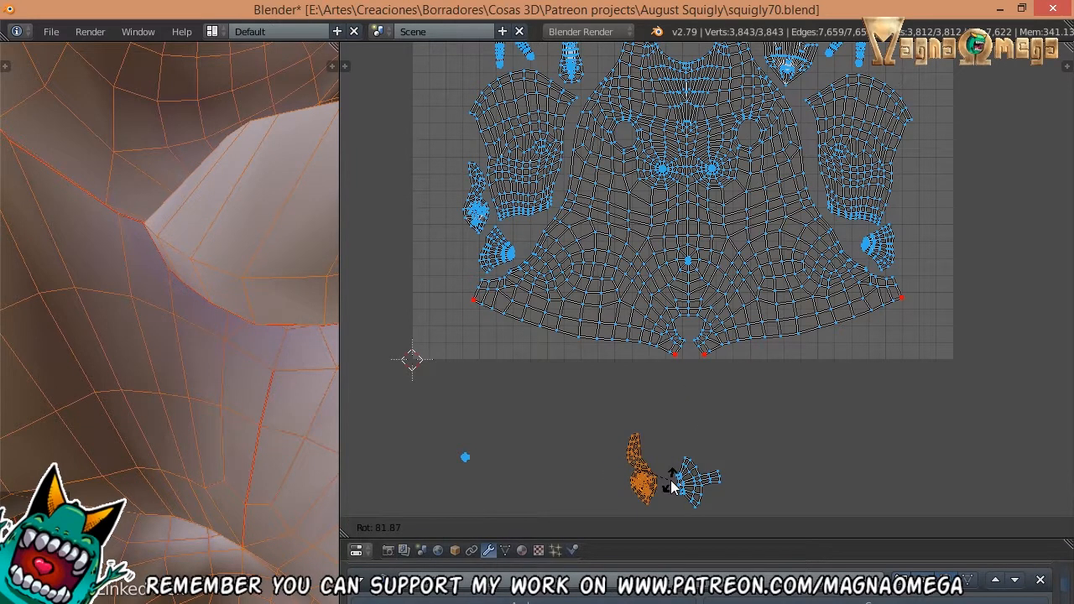
{"action": "left_click", "coordinate": [677, 446]}
{"action": "key", "text": "g"}
{"action": "left_click", "coordinate": [946, 200]}
- Fine-tune the rotation and position of the right wavy island so it clears the limb and fan-shaped islands
{"action": "key", "text": "r"}
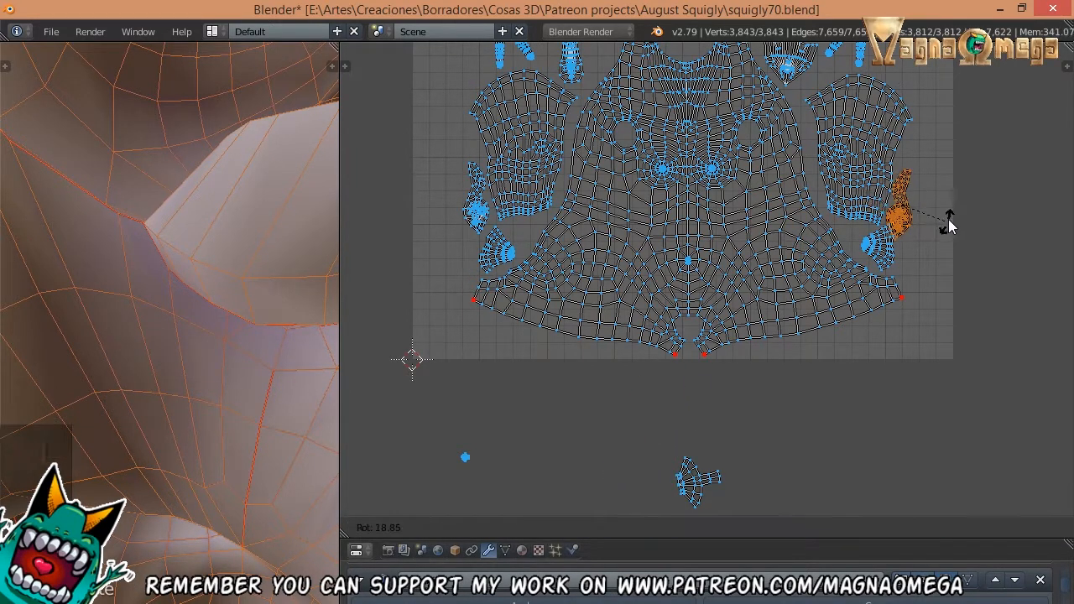
{"action": "left_click", "coordinate": [950, 216]}
{"action": "key", "text": "r"}
{"action": "left_click", "coordinate": [955, 214]}
{"action": "key", "text": "g"}
{"action": "left_click", "coordinate": [954, 214]}
{"action": "key", "text": "r"}
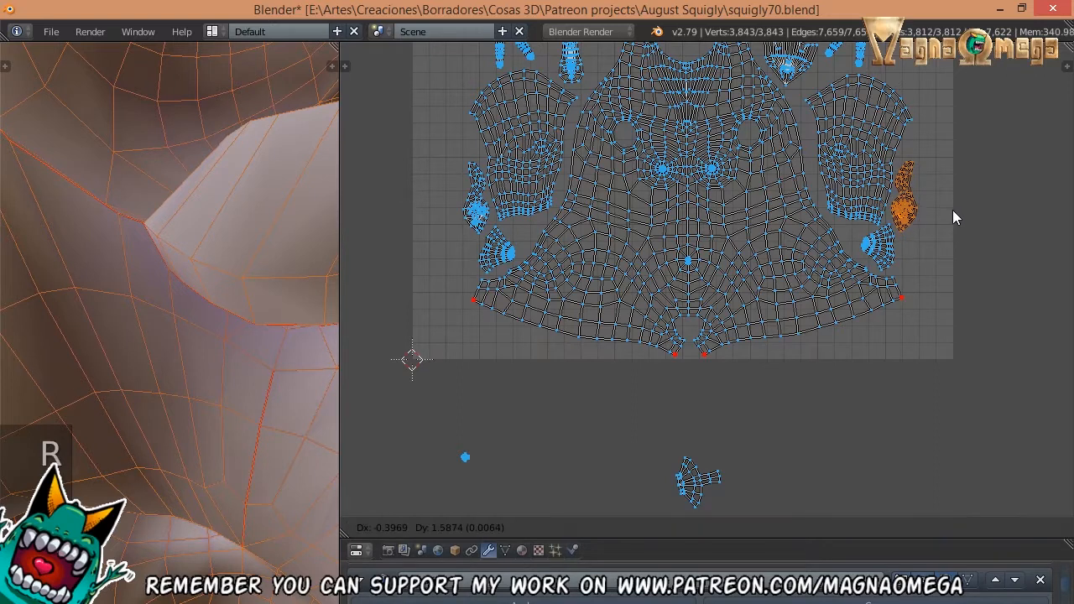
{"action": "left_click", "coordinate": [953, 210]}
{"action": "middle_click_drag", "start_coordinate": [952, 210], "coordinate": [947, 160]}
- Move the stemmed fan-shaped island from below the square into the gap between the left hand and the body's neck
{"action": "right_click", "coordinate": [690, 450]}
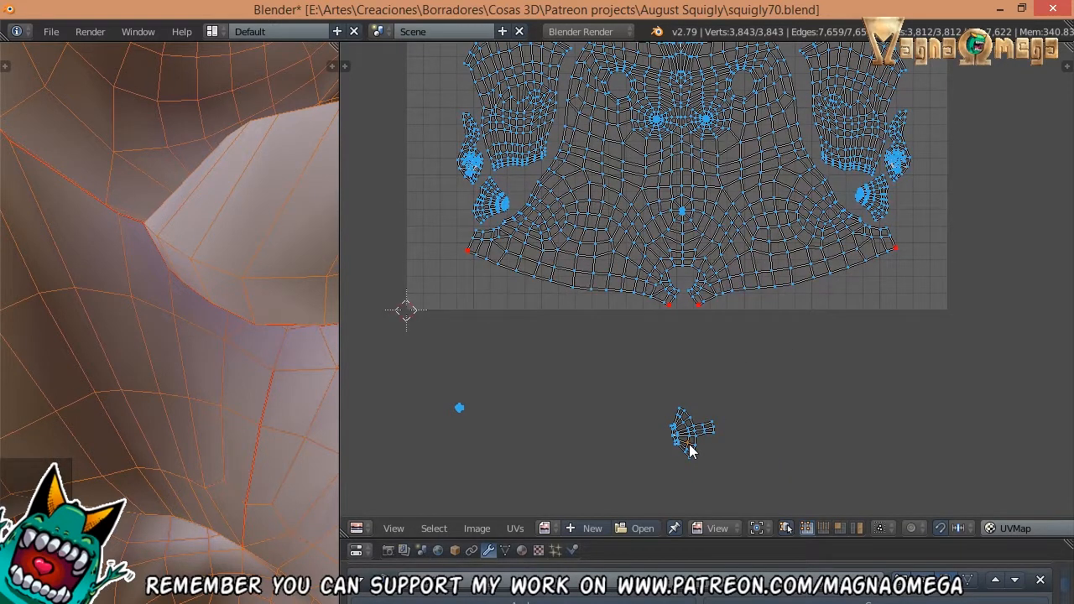
{"action": "key", "text": "l"}
{"action": "key", "text": "g"}
{"action": "left_click", "coordinate": [682, 192]}
{"action": "middle_click_drag", "start_coordinate": [681, 191], "coordinate": [622, 388]}
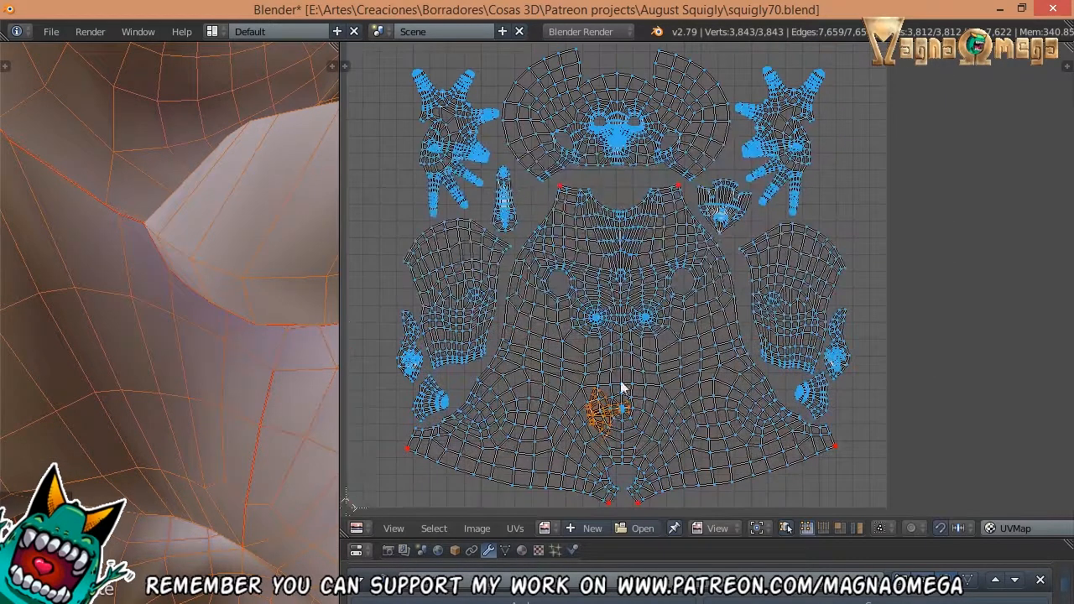
{"action": "key", "text": "g"}
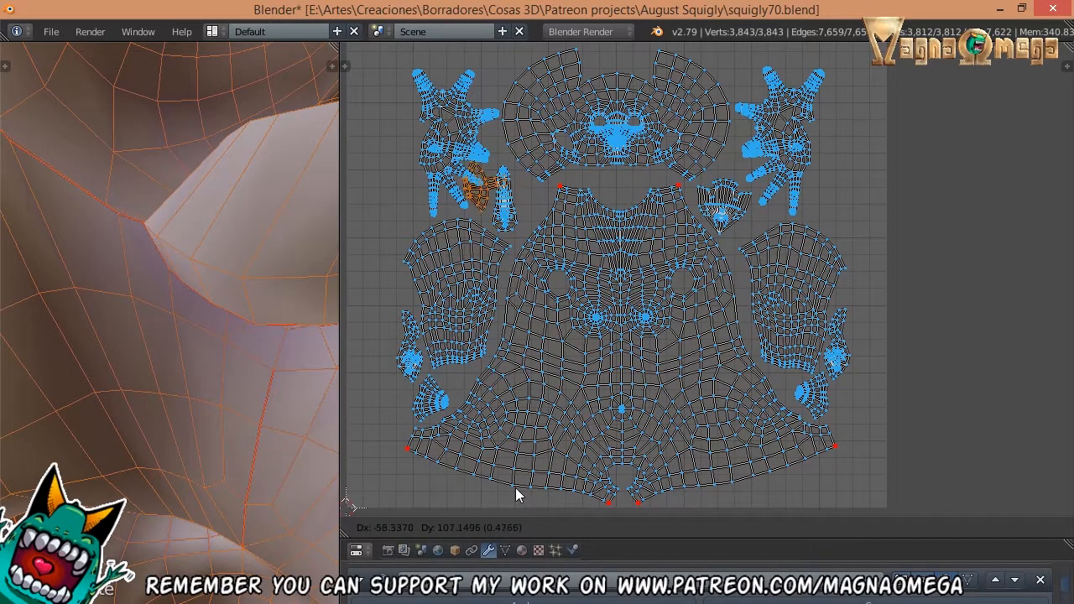
{"action": "left_click", "coordinate": [534, 434]}
{"action": "middle_click_drag", "start_coordinate": [507, 192], "coordinate": [544, 249]}
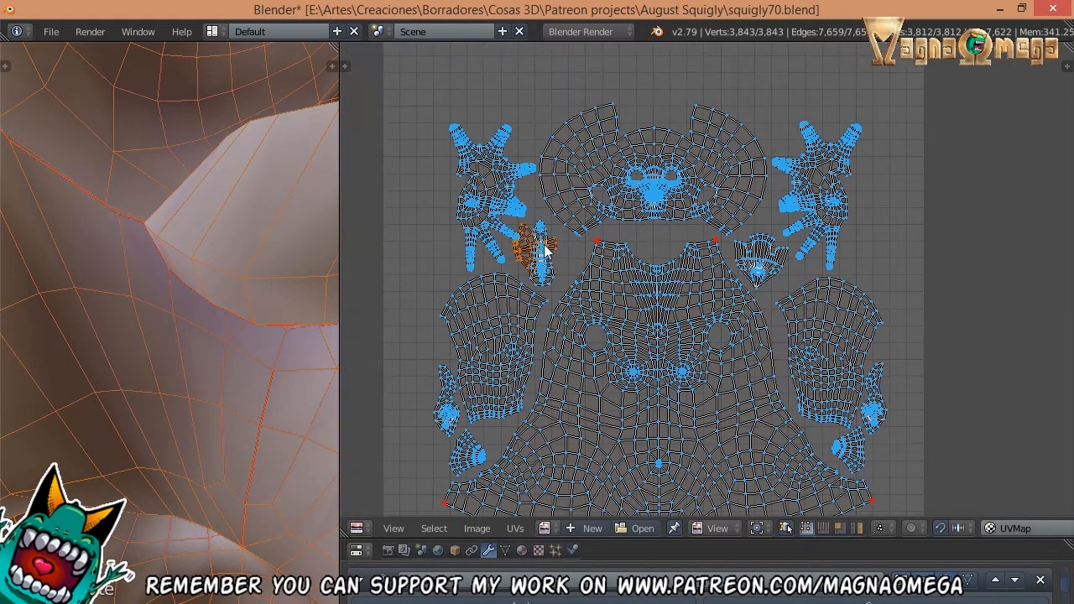
{"action": "scroll", "coordinate": [544, 248], "scroll_direction": "up", "scroll_amount": 3}
{"action": "key", "text": "g"}
{"action": "left_click", "coordinate": [547, 303]}
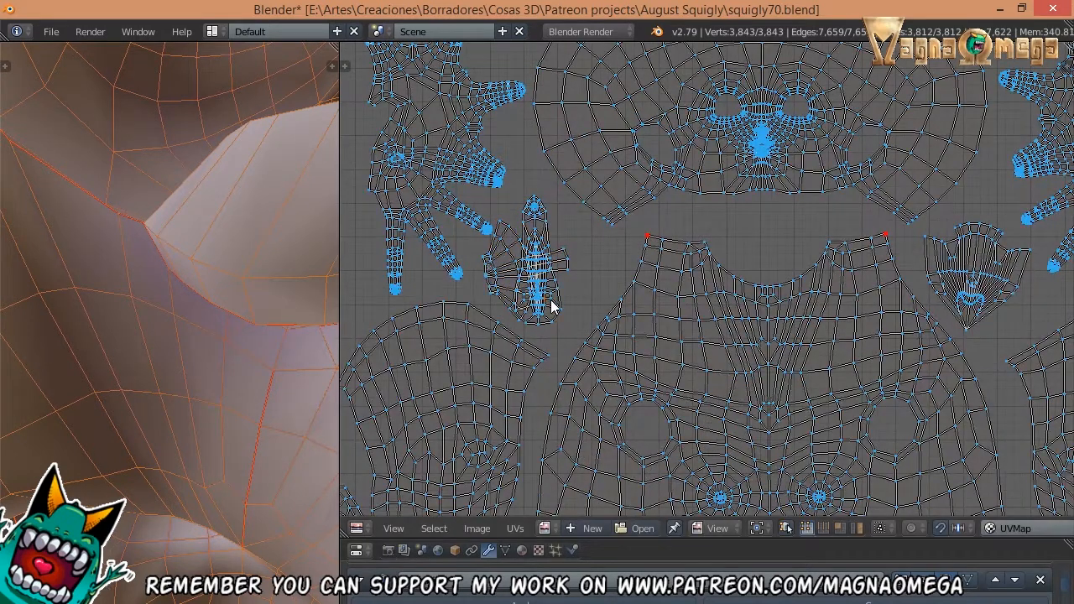
- Tilt the narrow tapered island diagonally and shift it along the body's left shoulder, clear of the stemmed fan-shaped island
{"action": "key", "text": "l"}
{"action": "key", "text": "r"}
{"action": "key", "text": "g"}
{"action": "left_click", "coordinate": [620, 347]}
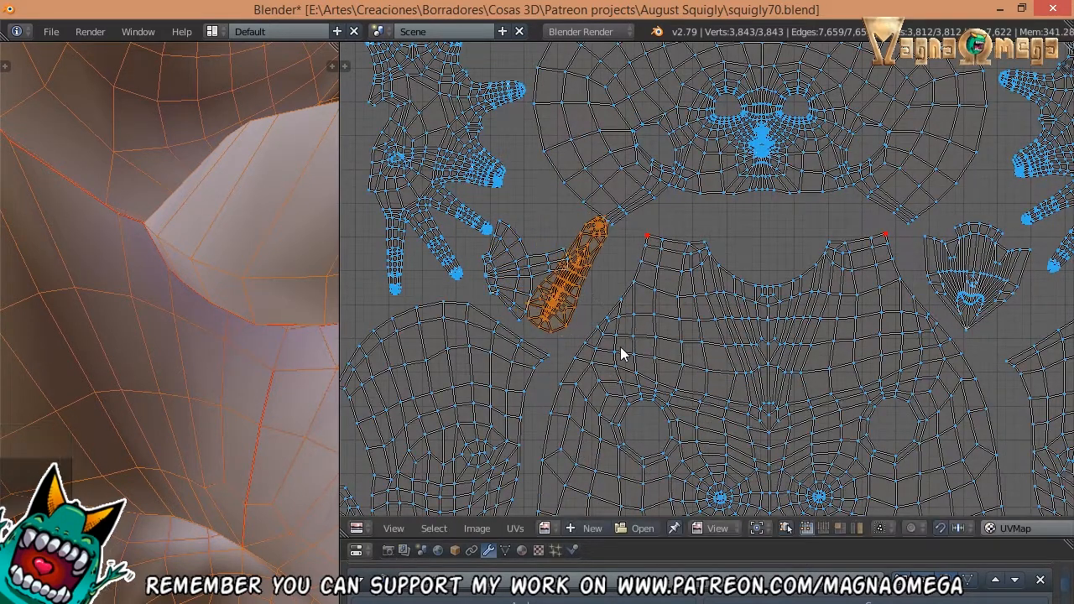
{"action": "key", "text": "r"}
{"action": "key", "text": "g"}
{"action": "key", "text": "r"}
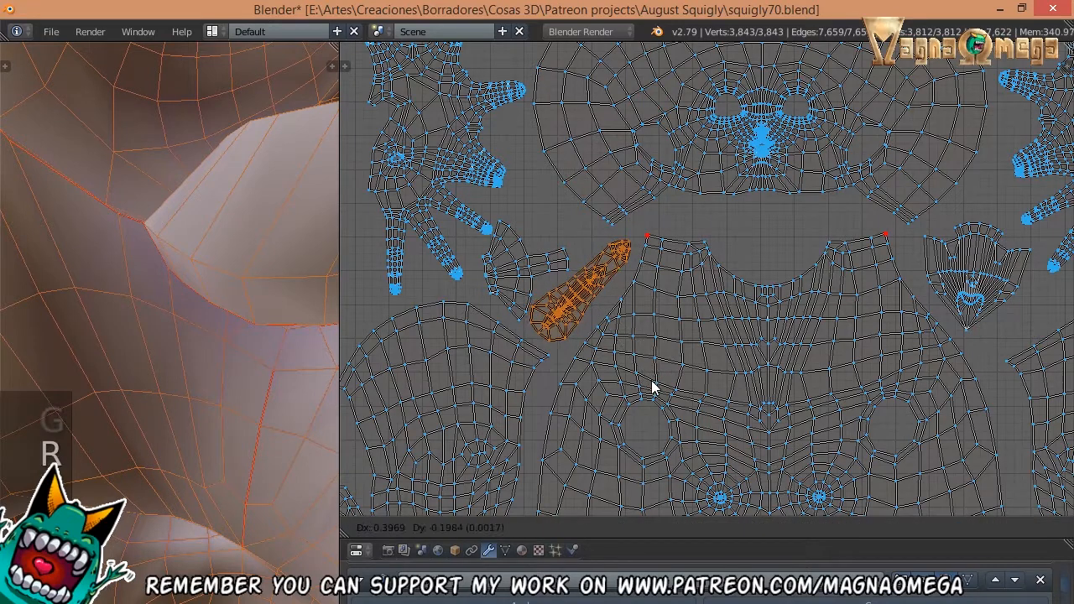
{"action": "left_click", "coordinate": [653, 387]}
- Move the tiny island left below the square into the gap between the head and the body's neckline
{"action": "scroll", "coordinate": [652, 379], "scroll_direction": "down", "scroll_amount": 5}
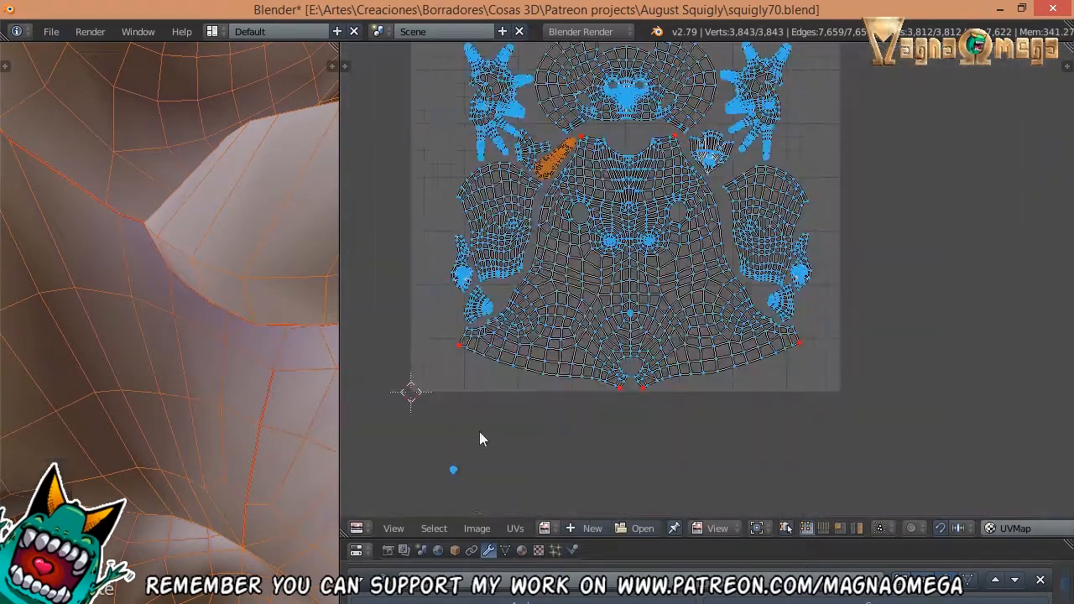
{"action": "key", "text": "a"}
{"action": "key", "text": "ctrl+l"}
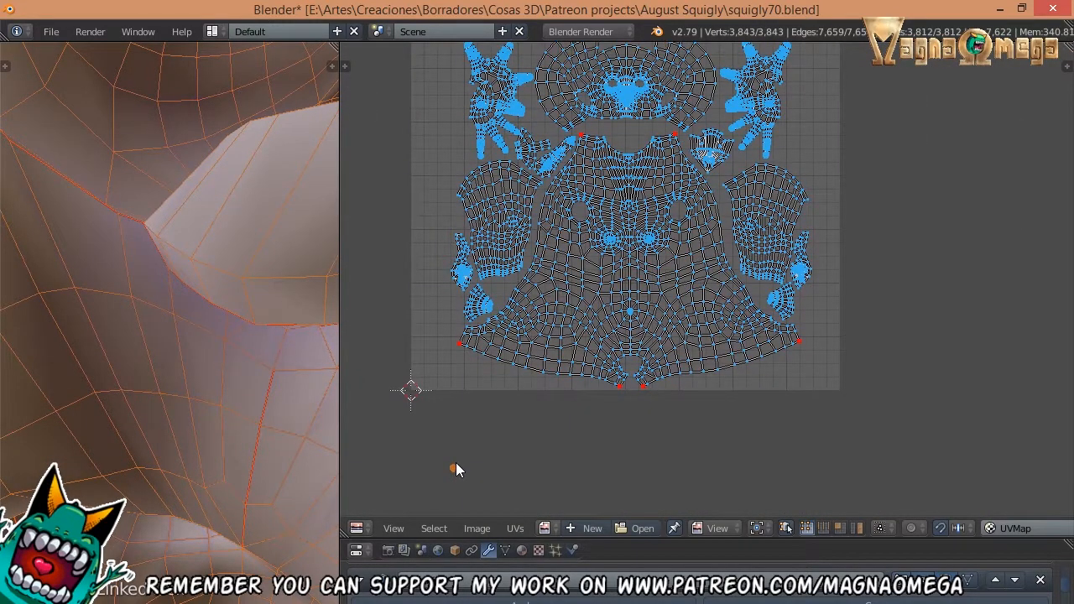
{"action": "key", "text": "g"}
{"action": "left_click", "coordinate": [637, 129]}
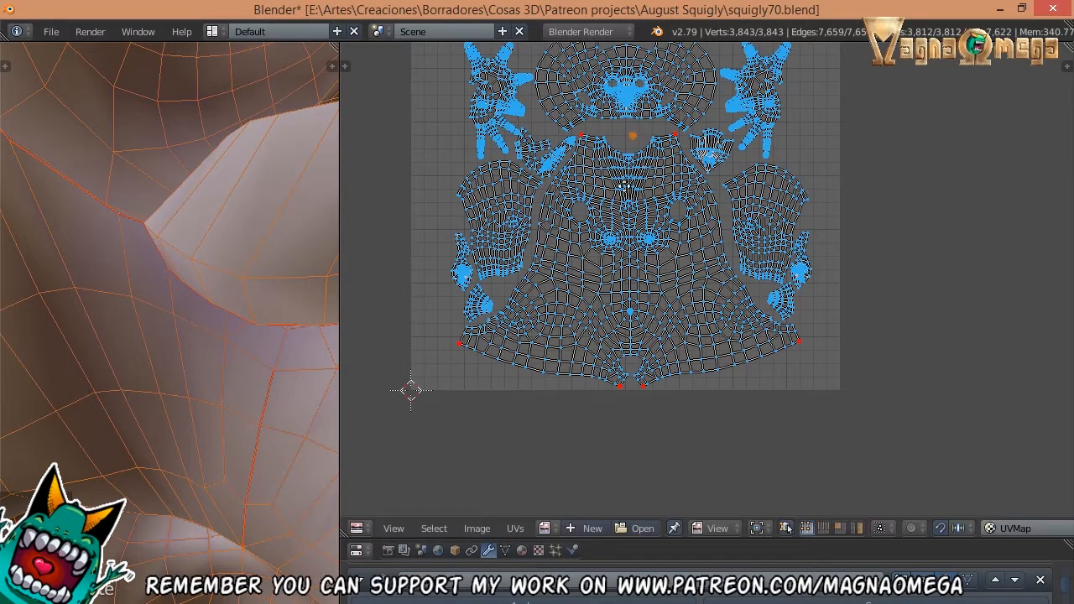
{"action": "key", "text": "a"}
- Select all islands, then scale and reposition them together to fill the UV square
{"action": "middle_click_drag", "start_coordinate": [623, 183], "coordinate": [588, 186]}
{"action": "scroll", "coordinate": [609, 205], "scroll_direction": "down", "scroll_amount": 1}
{"action": "key", "text": "a"}
{"action": "middle_click_drag", "start_coordinate": [753, 306], "coordinate": [742, 342]}
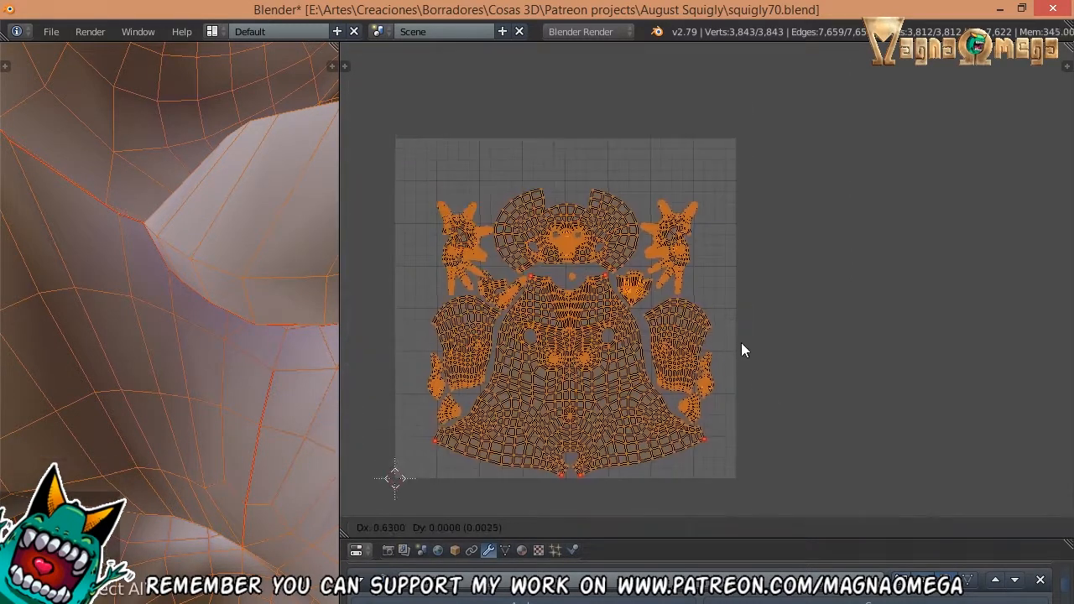
{"action": "key", "text": "s"}
{"action": "key", "text": "s"}
{"action": "key", "text": "s"}
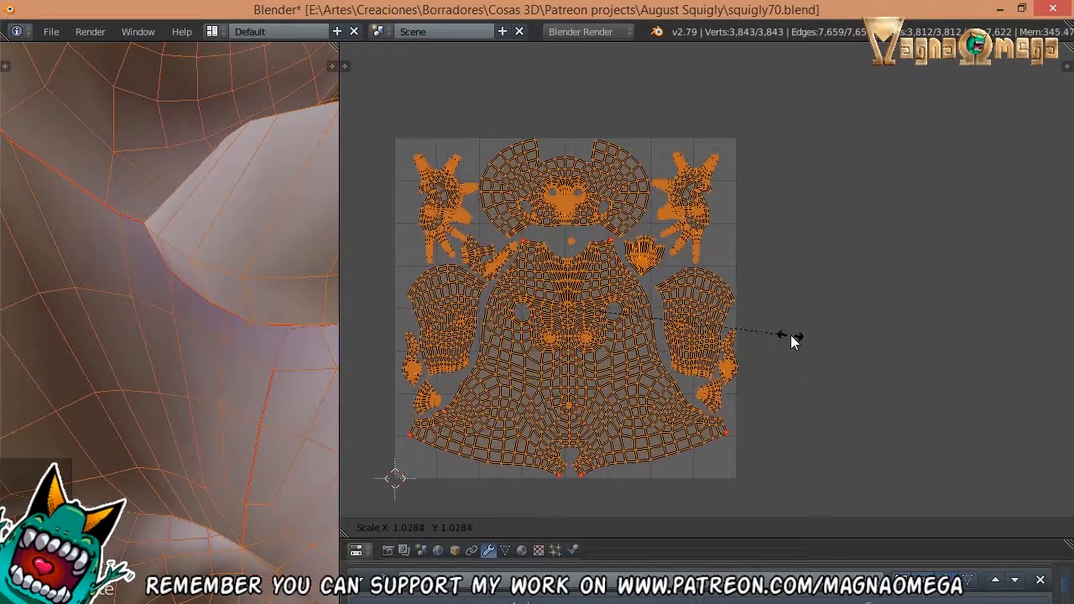
{"action": "left_click", "coordinate": [792, 338]}
{"action": "key", "text": "s"}
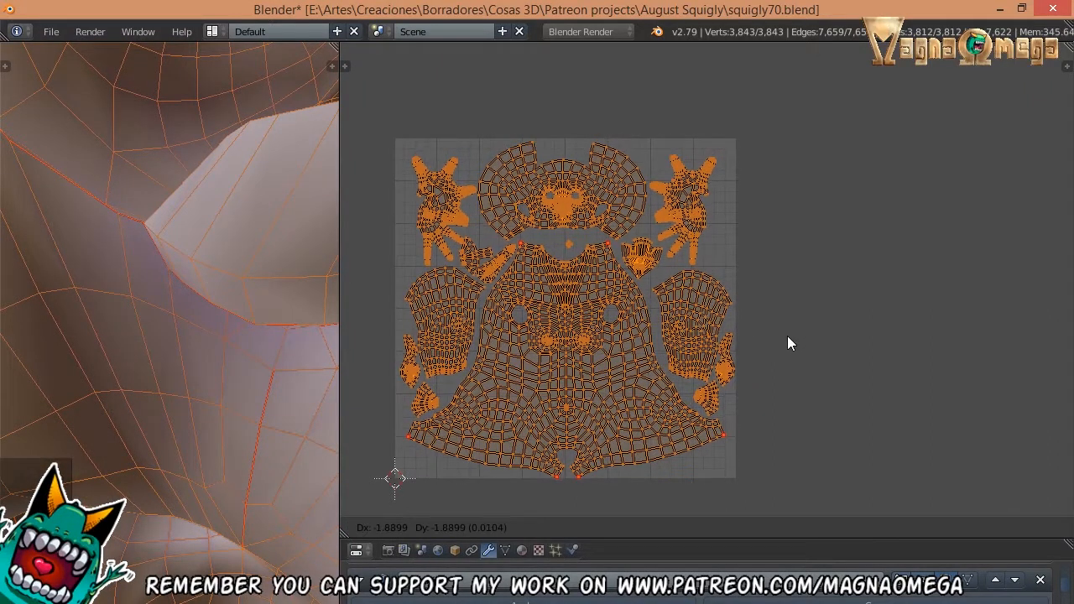
{"action": "left_click", "coordinate": [787, 336]}
{"action": "key", "text": "s"}
{"action": "left_click", "coordinate": [757, 335]}
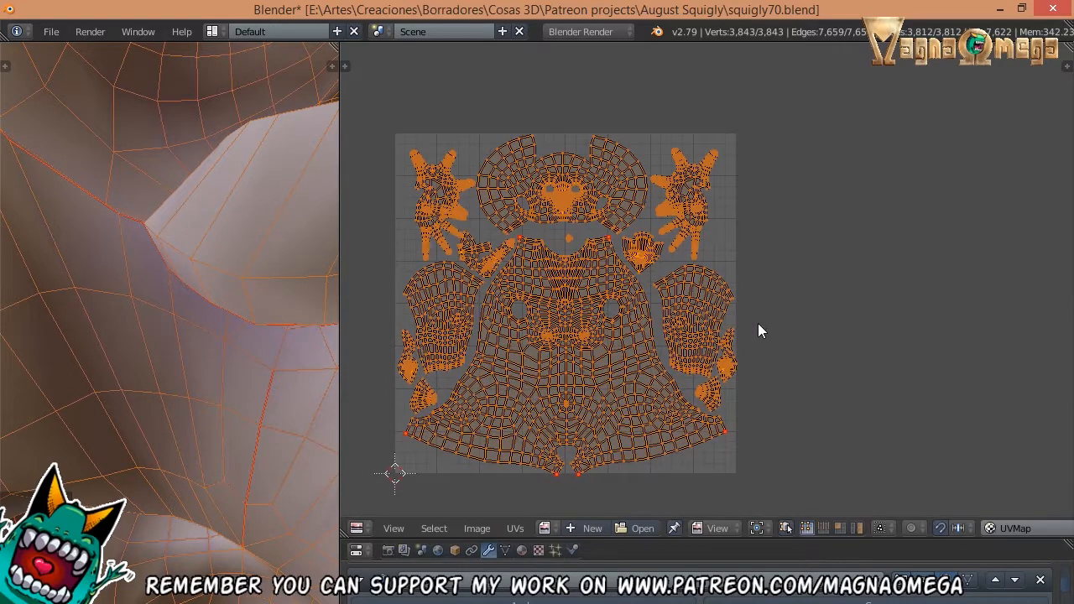
- Examine the packed layout around the head, neck and lower-left corner for overlaps and islands crossing the square's borders
{"action": "scroll", "coordinate": [544, 238], "scroll_direction": "up", "scroll_amount": 4}
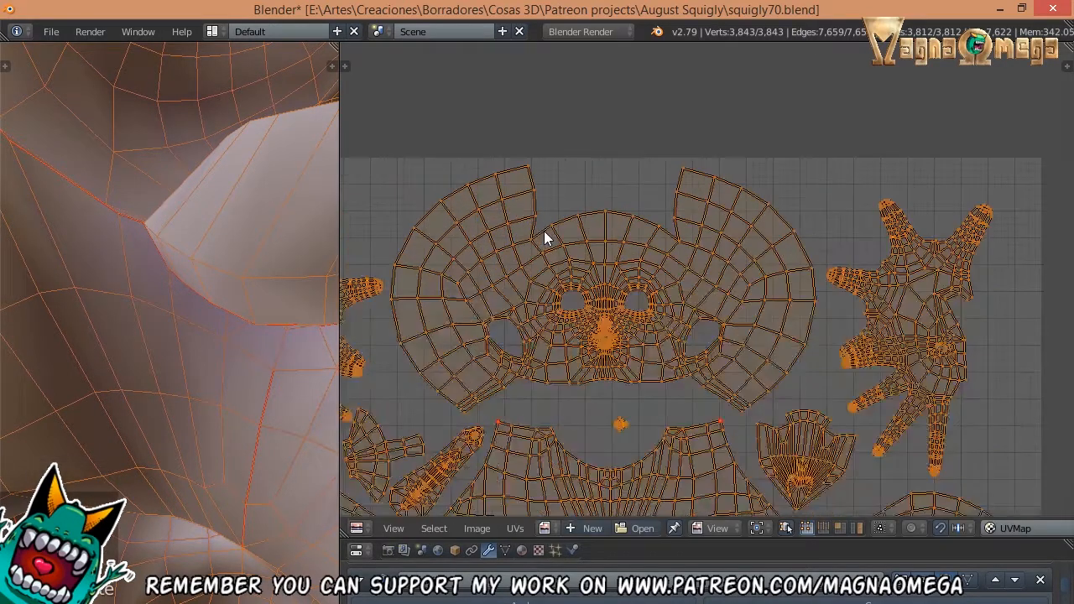
{"action": "scroll", "coordinate": [548, 204], "scroll_direction": "down", "scroll_amount": 4}
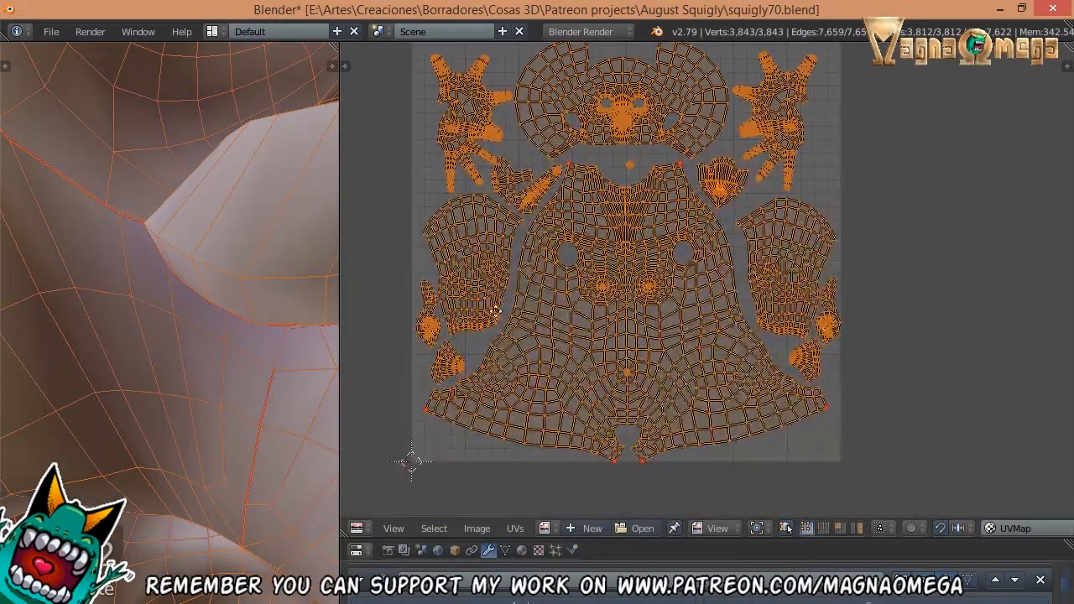
{"action": "scroll", "coordinate": [495, 310], "scroll_direction": "up", "scroll_amount": 3}
{"action": "scroll", "coordinate": [504, 291], "scroll_direction": "down", "scroll_amount": 4}
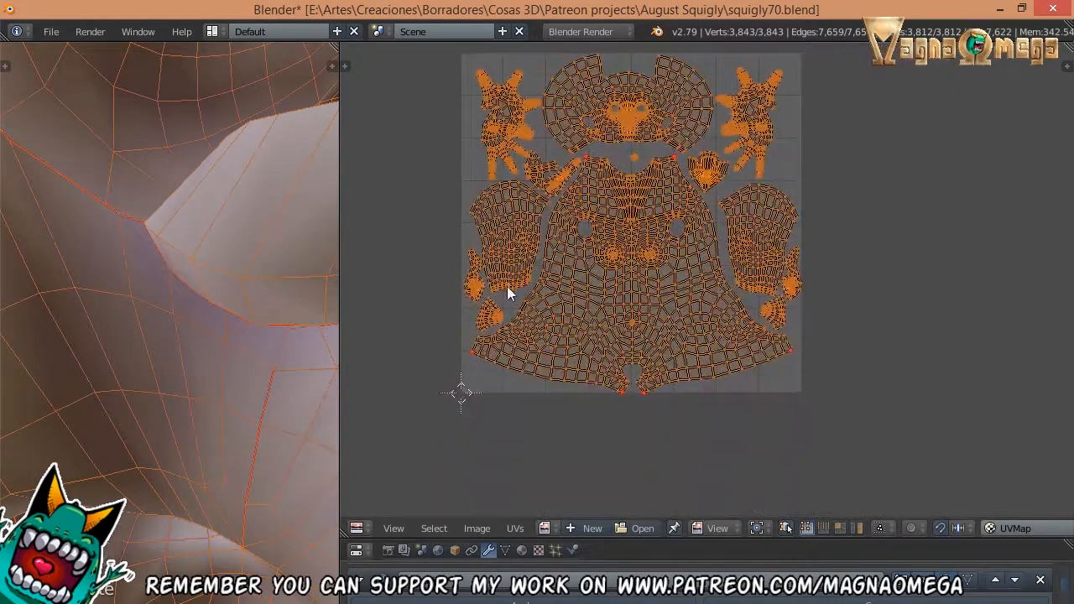
{"action": "scroll", "coordinate": [507, 286], "scroll_direction": "up", "scroll_amount": 5}
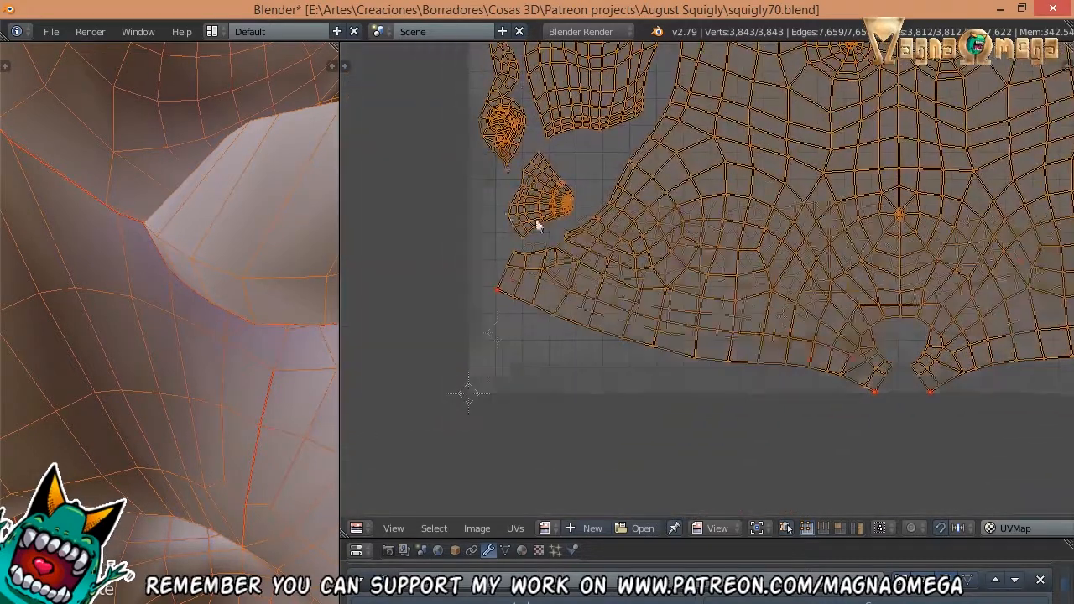
{"action": "scroll", "coordinate": [537, 225], "scroll_direction": "down", "scroll_amount": 6}
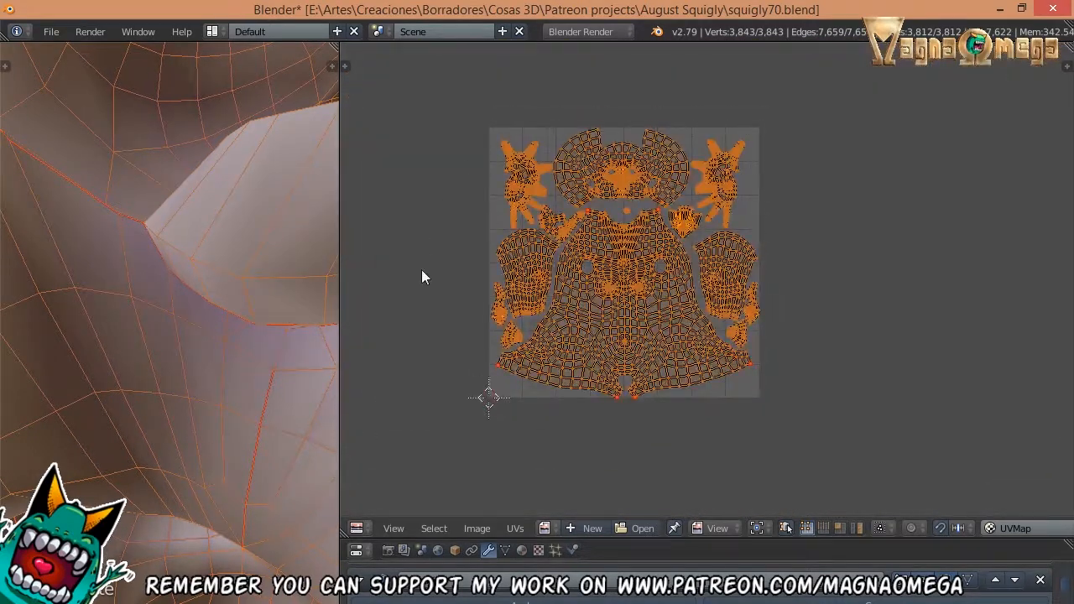
{"action": "scroll", "coordinate": [613, 205], "scroll_direction": "up", "scroll_amount": 6}
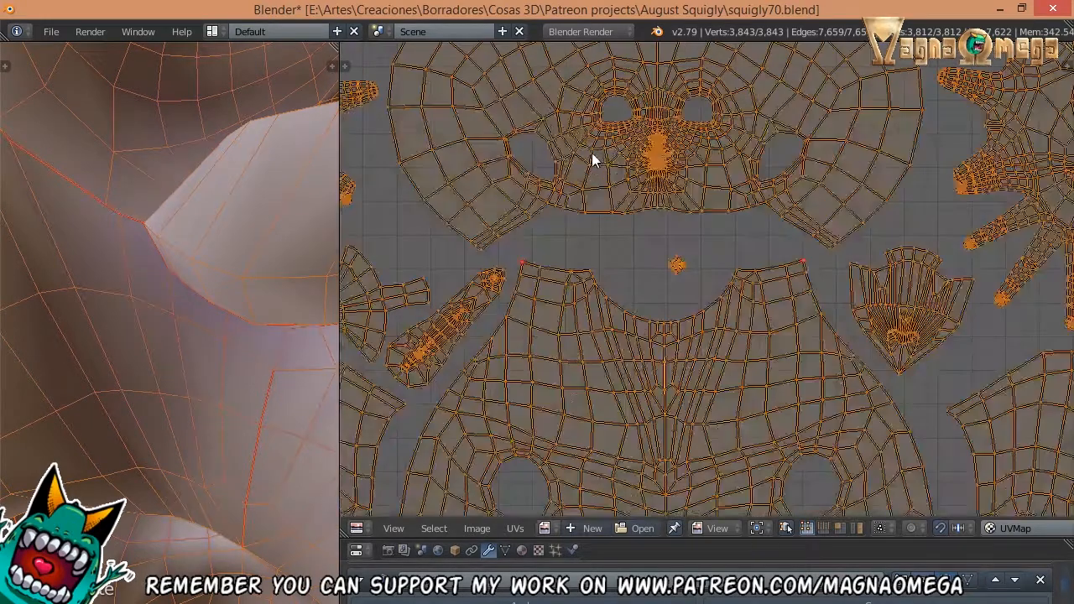
{"action": "scroll", "coordinate": [541, 207], "scroll_direction": "down", "scroll_amount": 6}
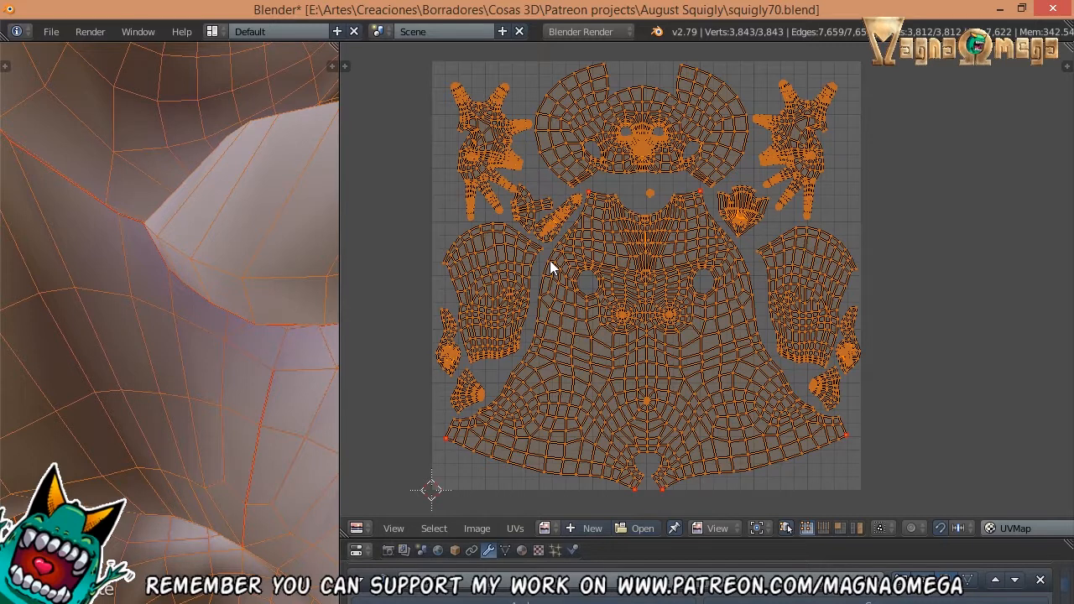
{"action": "middle_click_drag", "start_coordinate": [551, 217], "coordinate": [549, 248]}
{"action": "mouse_move", "coordinate": [577, 171]}
{"action": "middle_mouse_down"}
{"action": "mouse_move", "coordinate": [559, 108]}
{"action": "mouse_move", "coordinate": [576, 162]}
{"action": "middle_mouse_up"}
{"action": "middle_click_drag", "start_coordinate": [535, 199], "coordinate": [543, 167]}
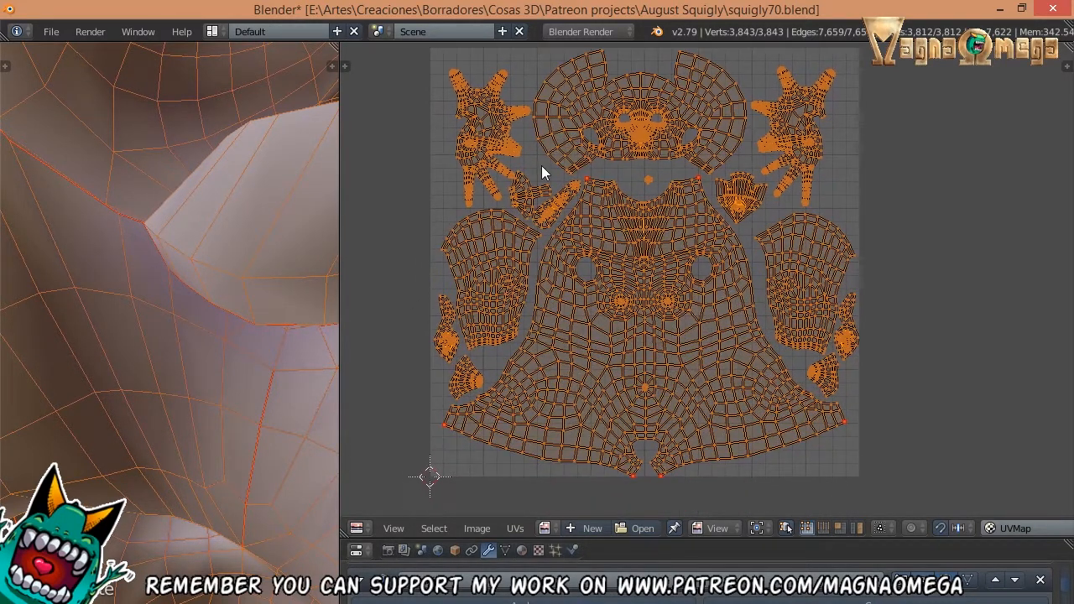
{"action": "middle_click_drag", "start_coordinate": [634, 125], "coordinate": [630, 130]}
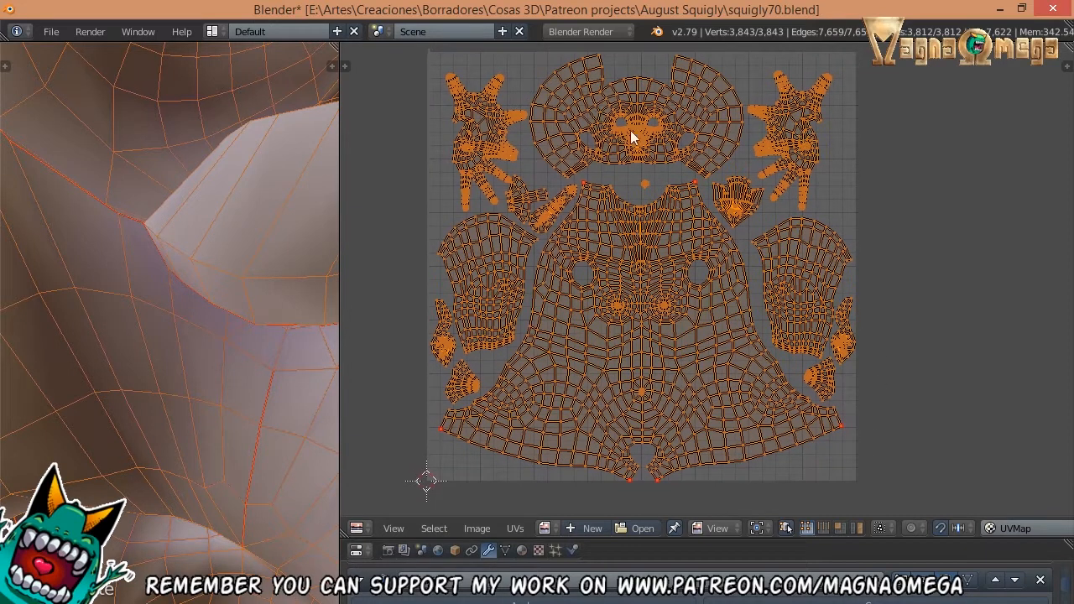
{"action": "middle_click_drag", "start_coordinate": [547, 101], "coordinate": [545, 110]}
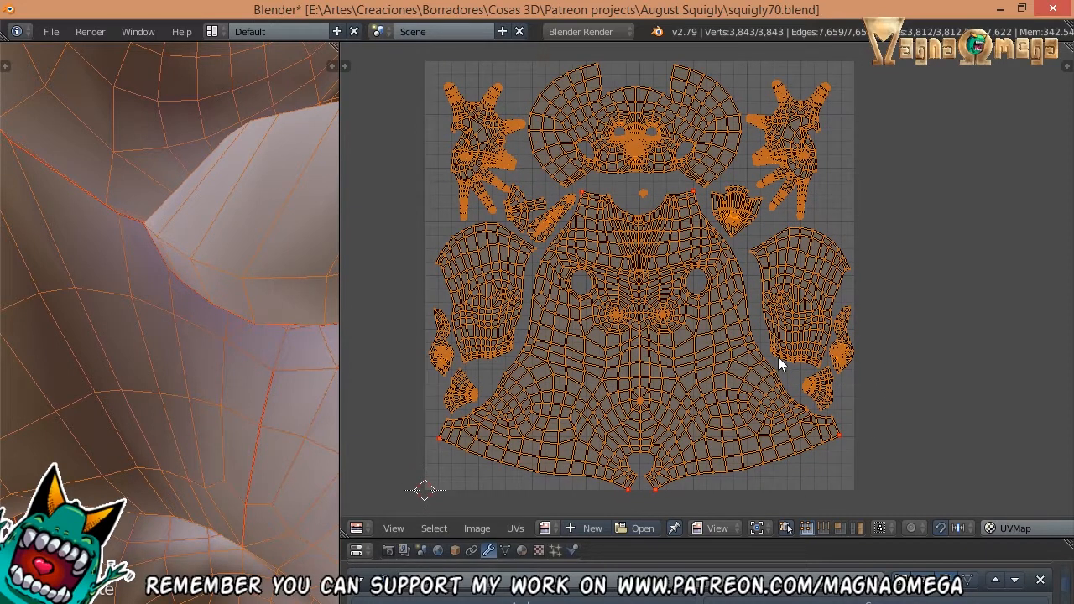
{"action": "middle_click_drag", "start_coordinate": [669, 272], "coordinate": [667, 277]}
{"action": "scroll", "coordinate": [668, 277], "scroll_direction": "down", "scroll_amount": 1}
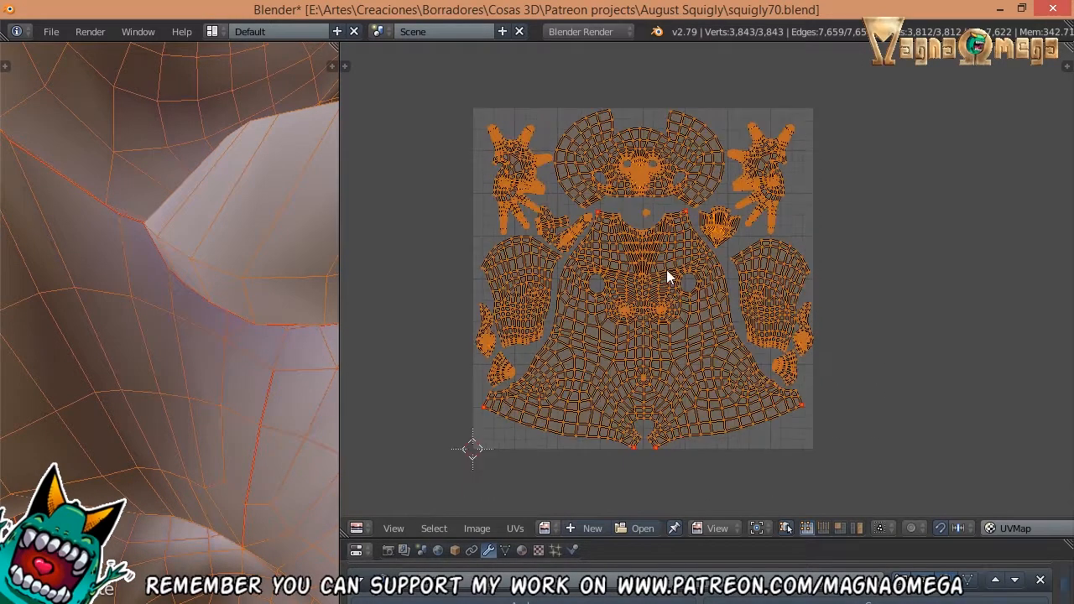
- Save the project as a new incremental file named squigly71.blend
{"action": "left_click", "coordinate": [51, 31]}
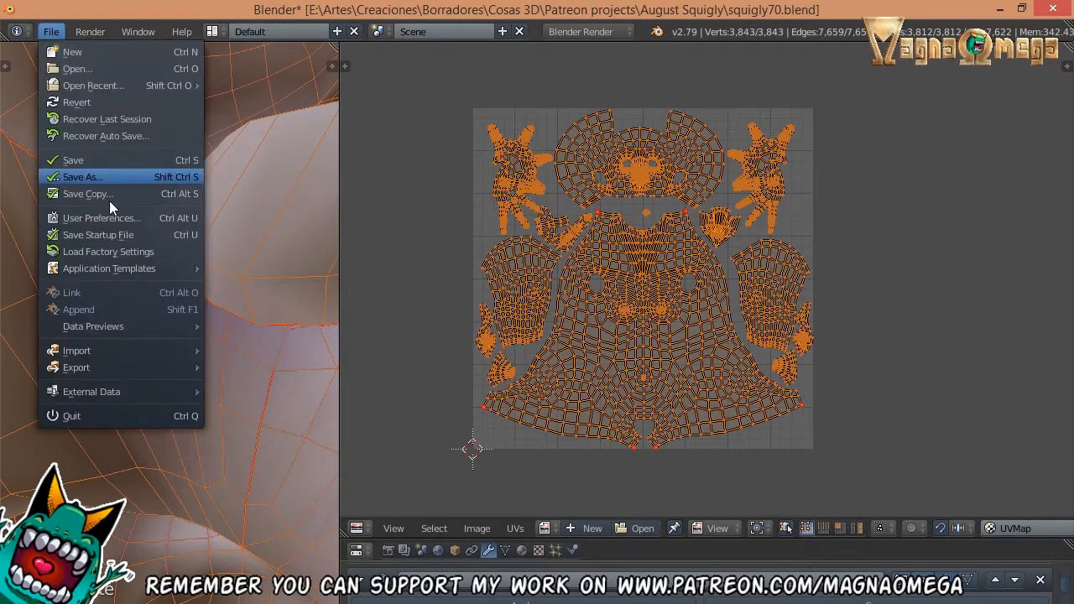
{"action": "left_click", "coordinate": [102, 178]}
{"action": "left_click", "coordinate": [951, 94]}
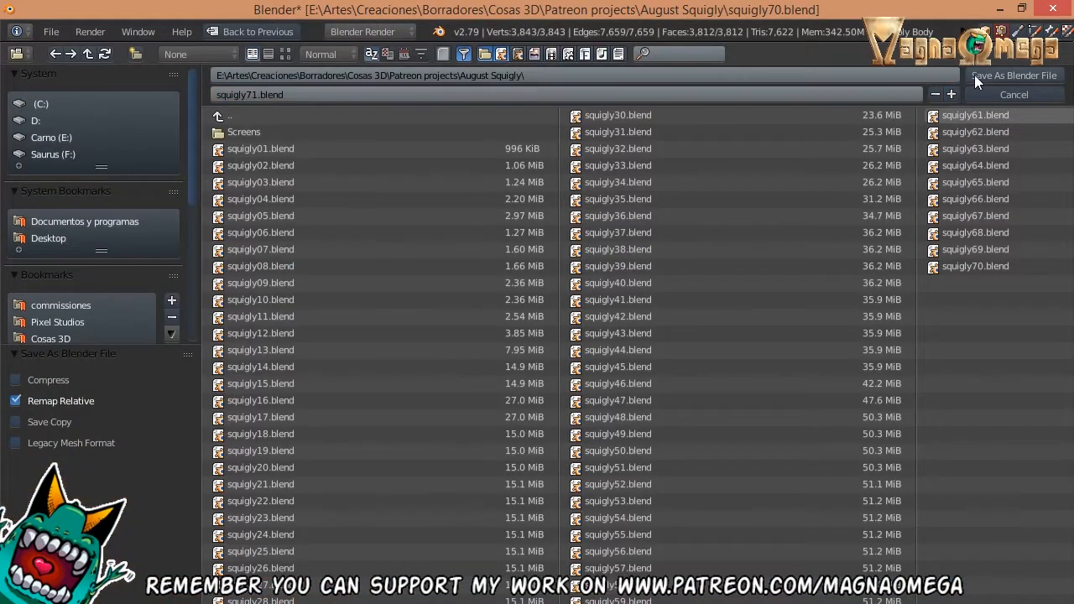
{"action": "left_click", "coordinate": [976, 75]}
- Set up a new image for the UV layout, 4096 px wide and 4096 px high, with alpha turned off
{"action": "scroll", "coordinate": [227, 252], "scroll_direction": "down", "scroll_amount": 5}
{"action": "middle_click_drag", "start_coordinate": [202, 263], "coordinate": [94, 276]}
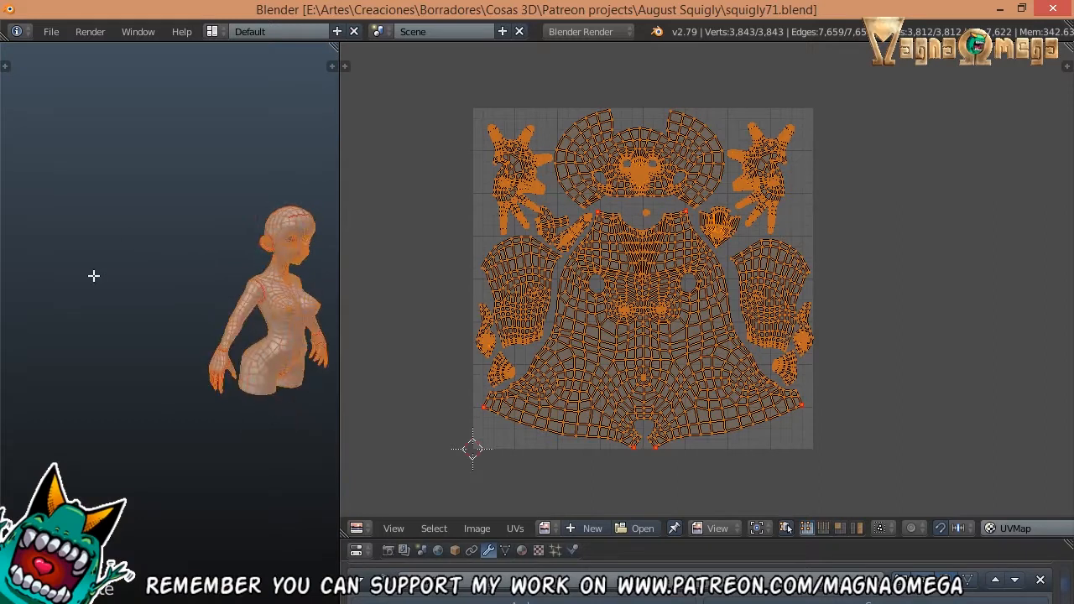
{"action": "left_click", "coordinate": [592, 528]}
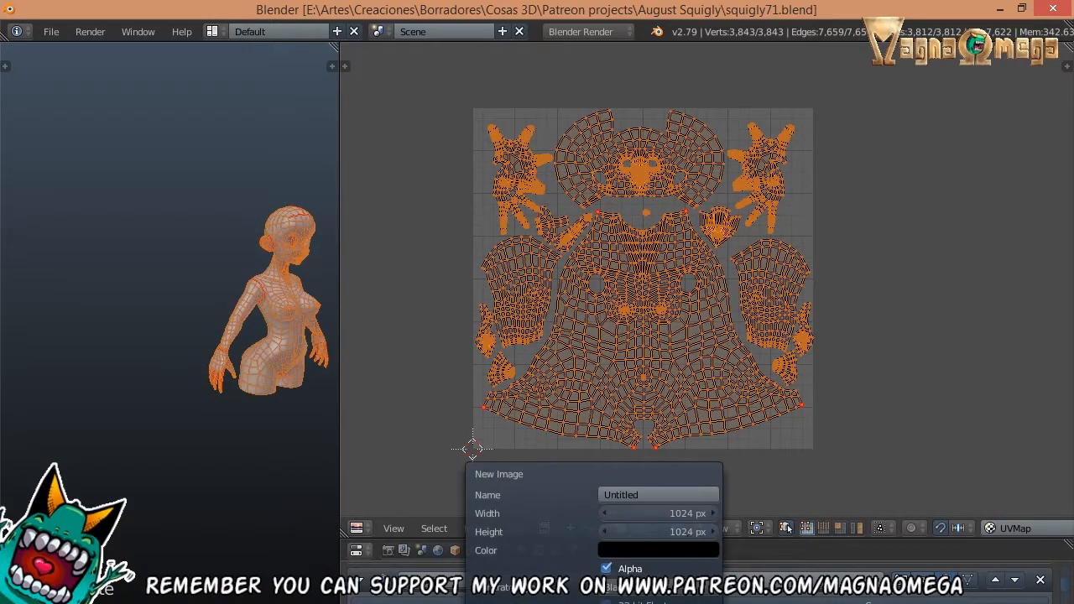
{"action": "left_click", "coordinate": [628, 513]}
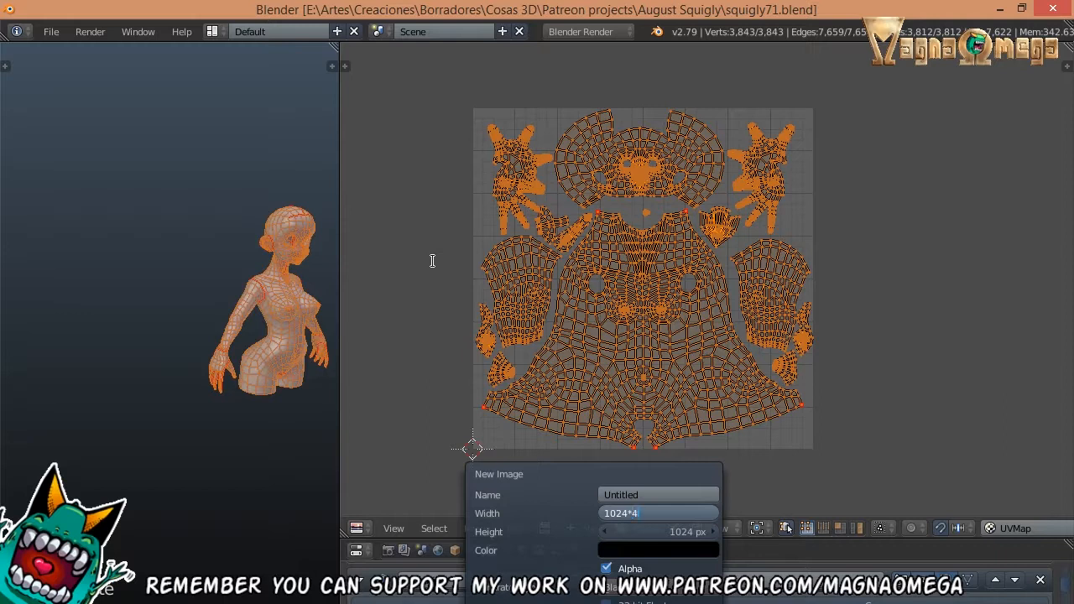
{"action": "key", "text": "Return"}
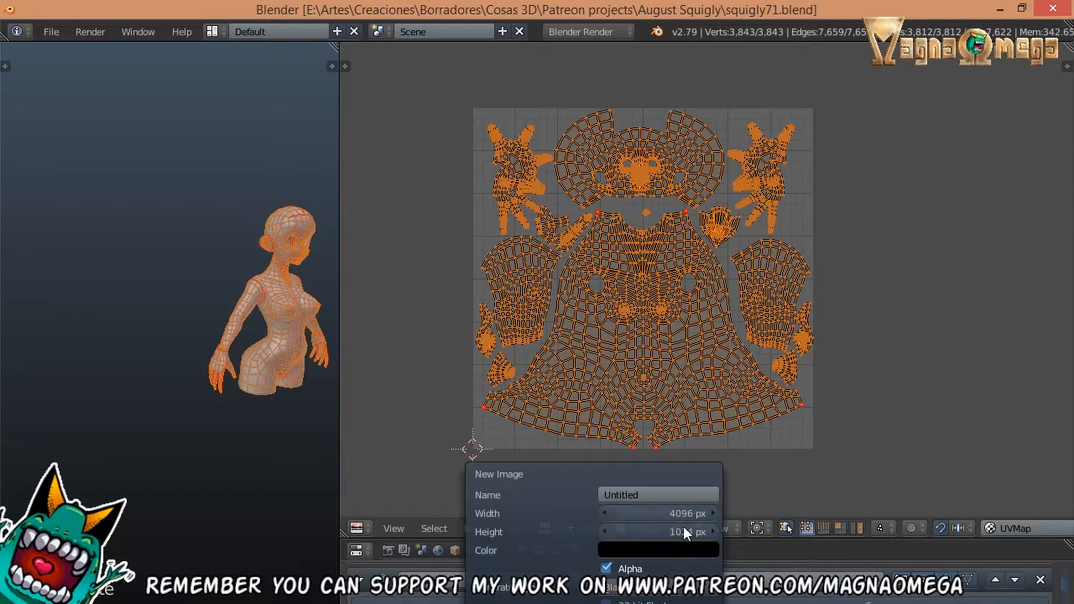
{"action": "left_click", "coordinate": [684, 531]}
{"action": "key", "text": "End"}
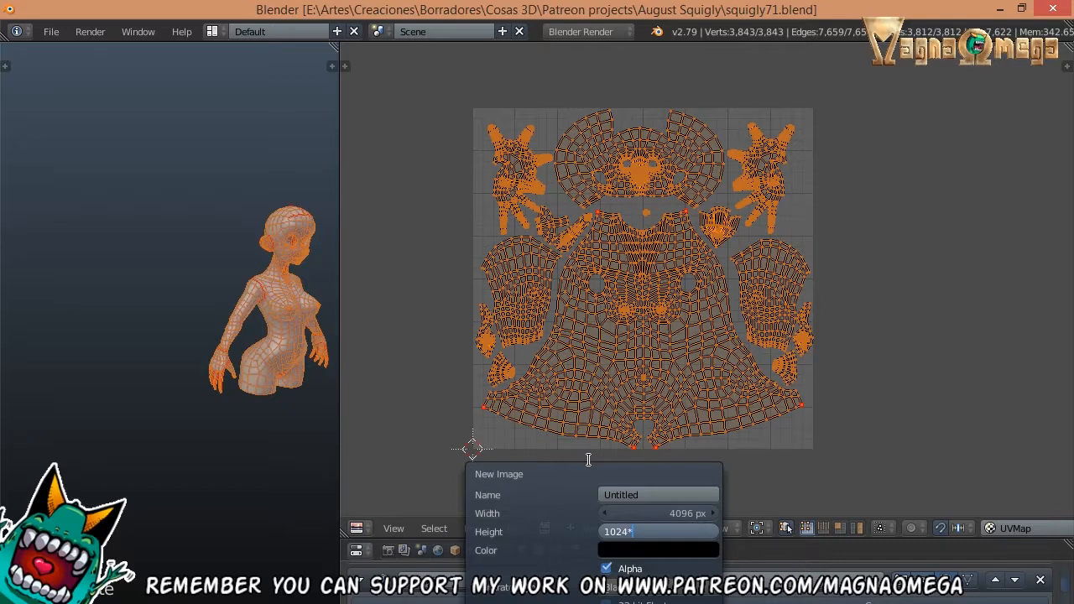
{"action": "key", "text": "Return"}
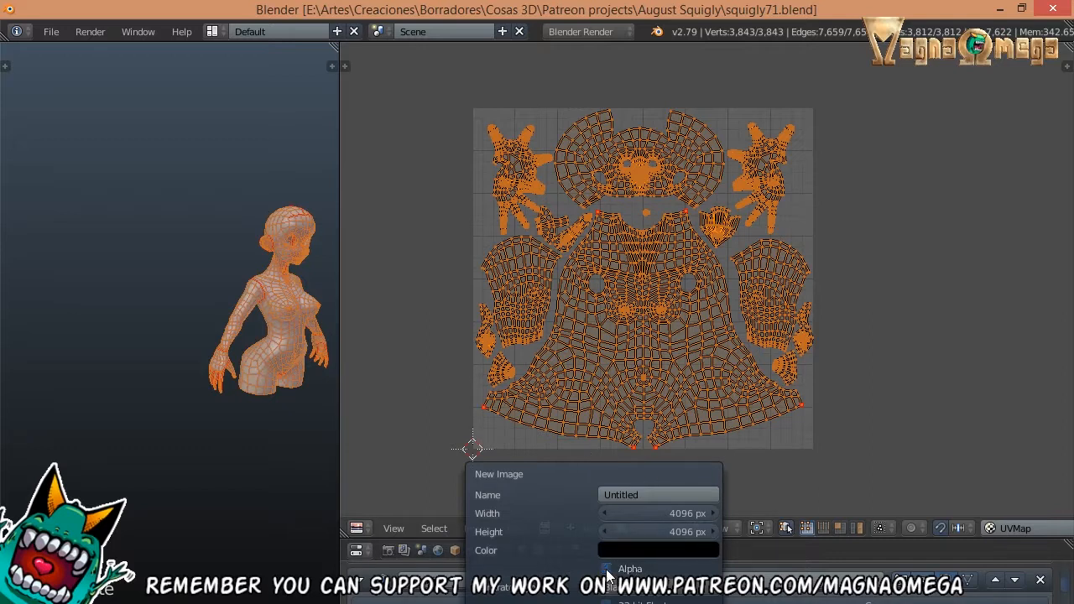
- Name the new image Body UV and create it behind the UV layout
{"action": "left_click", "coordinate": [627, 493]}
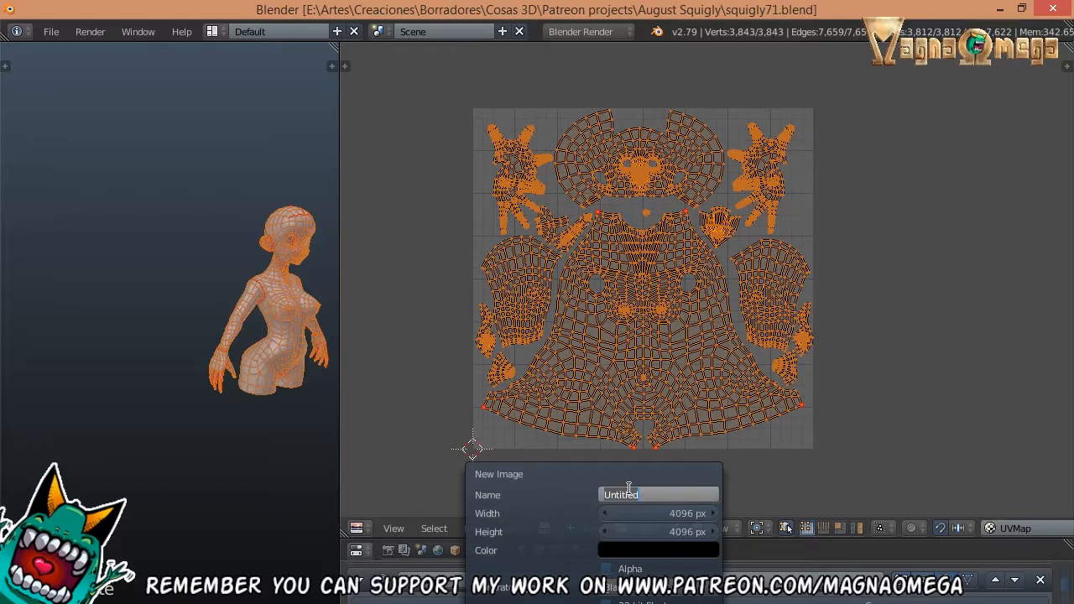
{"action": "type", "text": "Norm"}
{"action": "key", "text": "BackSpace"}
{"action": "key", "text": "BackSpace"}
{"action": "key", "text": "BackSpace"}
{"action": "key", "text": "BackSpace"}
{"action": "key", "text": "Return"}
{"action": "key", "text": "Return"}
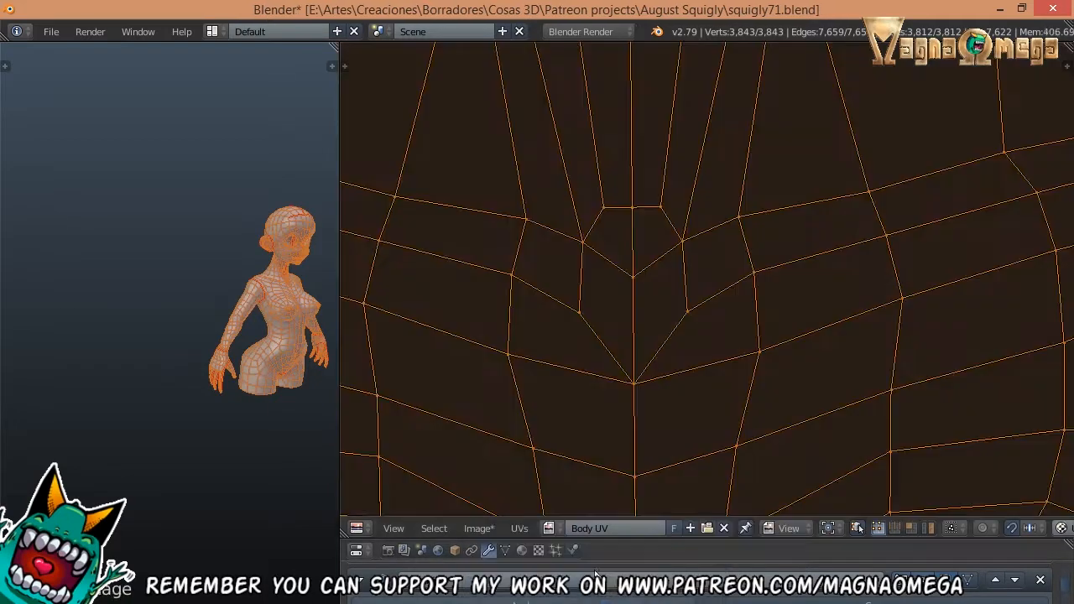
{"action": "scroll", "coordinate": [663, 192], "scroll_direction": "down", "scroll_amount": 12}
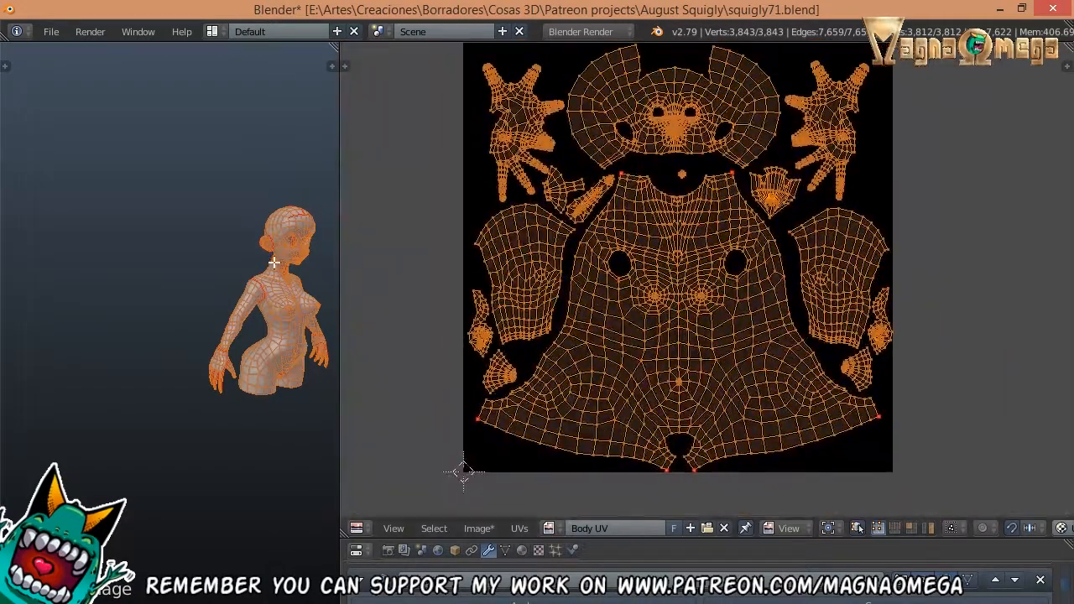
- Switch the 3D view to textured shading and deselect the whole body mesh
{"action": "key", "text": "alt+z"}
{"action": "middle_click_drag", "start_coordinate": [274, 263], "coordinate": [165, 217]}
{"action": "key", "text": "a"}
{"action": "scroll", "coordinate": [221, 278], "scroll_direction": "up", "scroll_amount": 4}
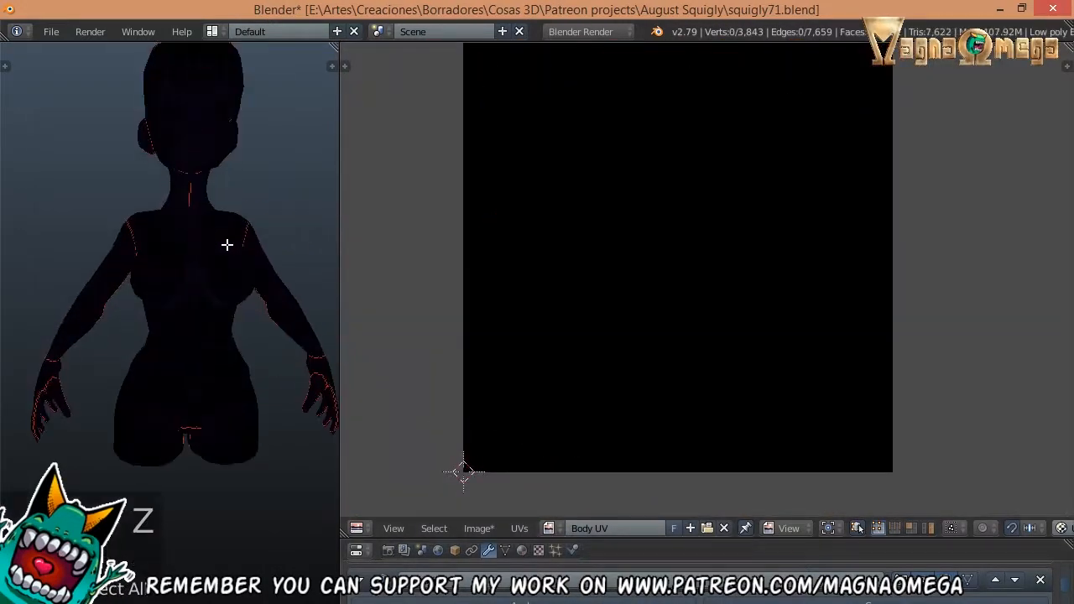
{"action": "key", "text": "alt+z"}
{"action": "key", "text": "alt+z"}
{"action": "middle_click_drag", "start_coordinate": [213, 290], "coordinate": [216, 305]}
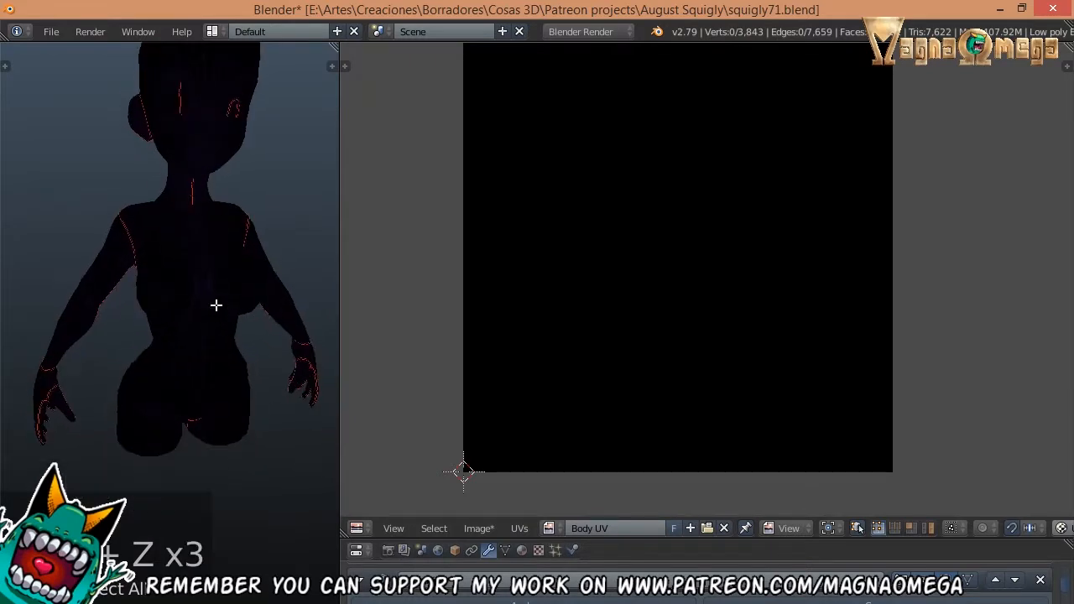
- Change the 3D view's material shading mode from GLSL to Multitexture
{"action": "key", "text": "n"}
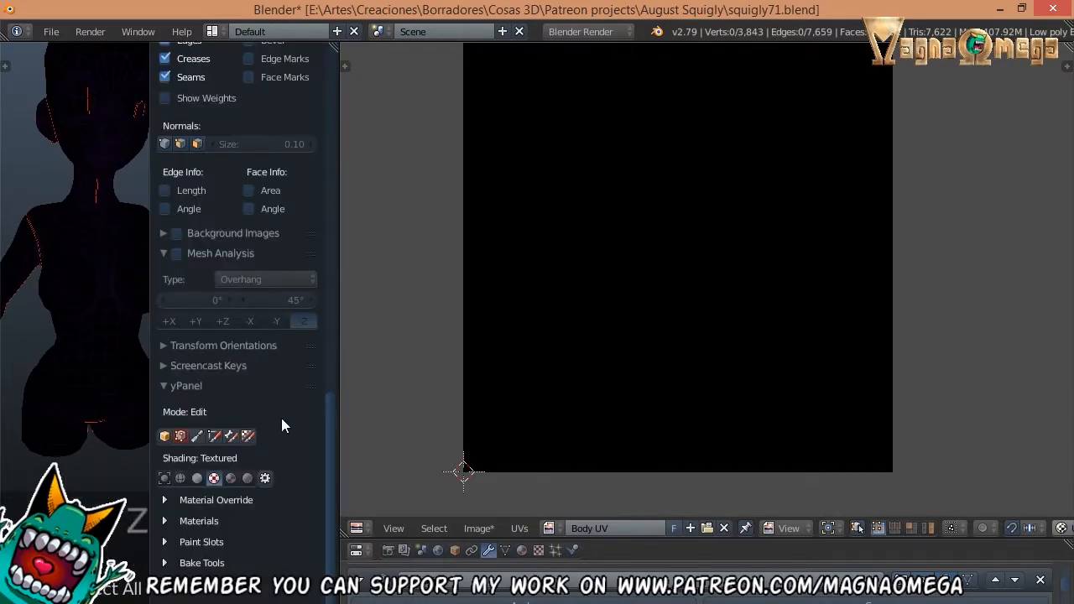
{"action": "scroll", "coordinate": [252, 366], "scroll_direction": "up", "scroll_amount": 4}
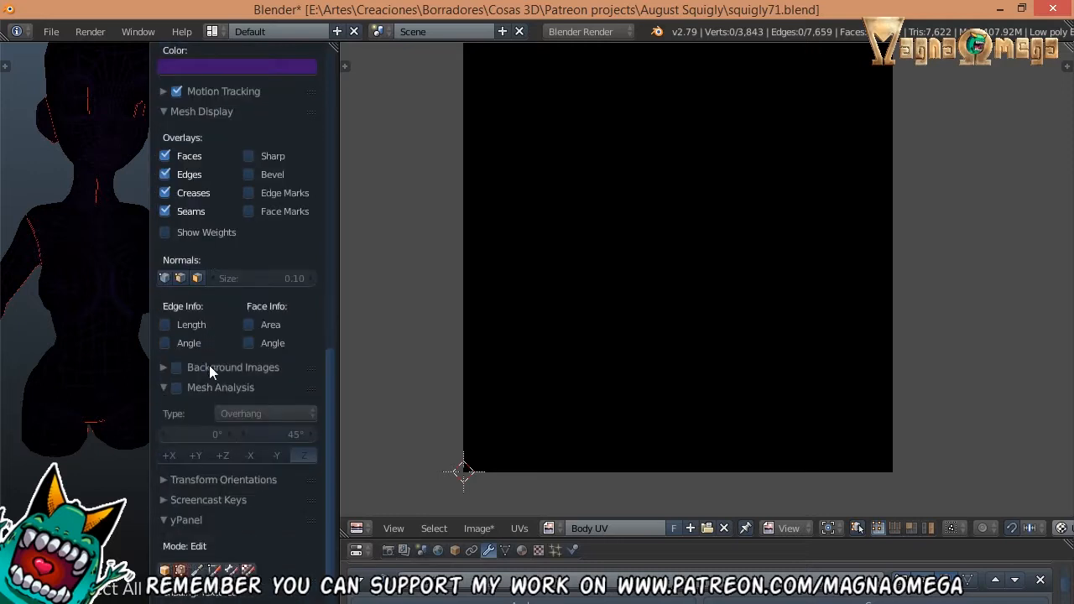
{"action": "scroll", "coordinate": [212, 373], "scroll_direction": "down", "scroll_amount": 3}
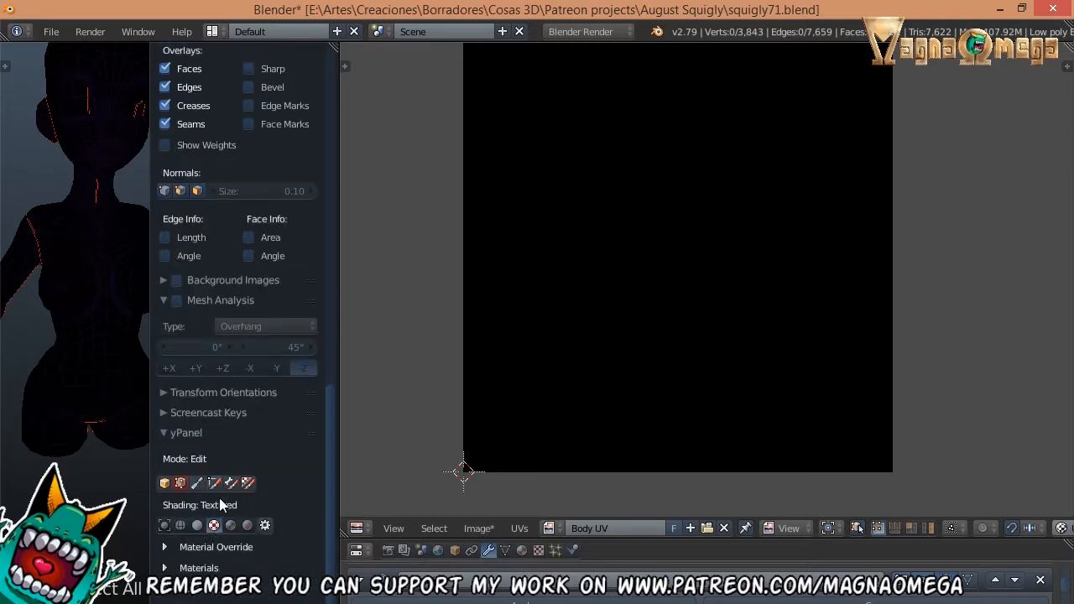
{"action": "scroll", "coordinate": [235, 378], "scroll_direction": "up", "scroll_amount": 3}
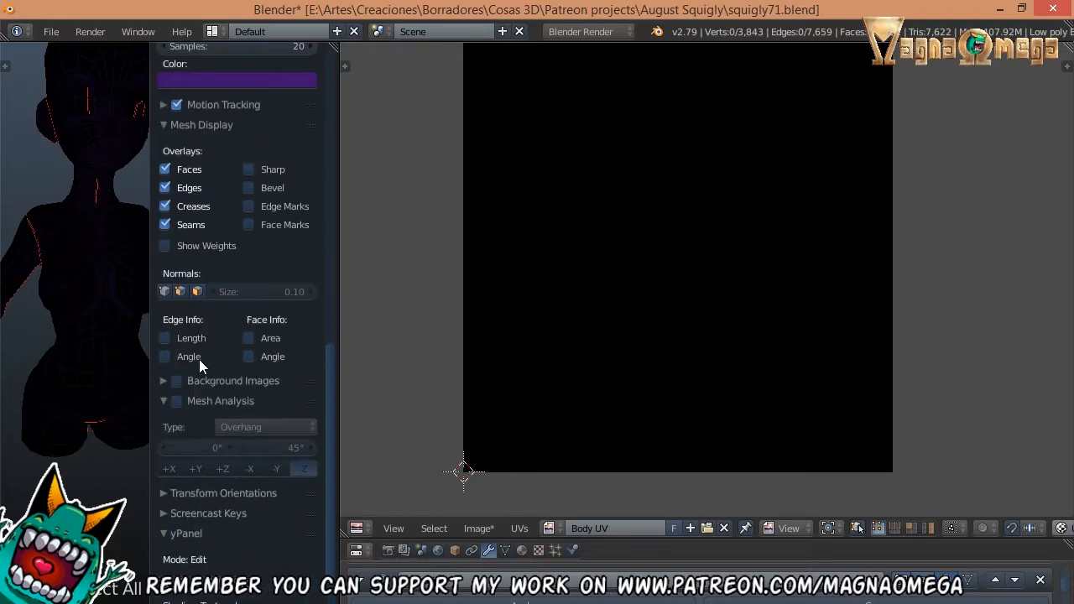
{"action": "scroll", "coordinate": [232, 374], "scroll_direction": "up", "scroll_amount": 12}
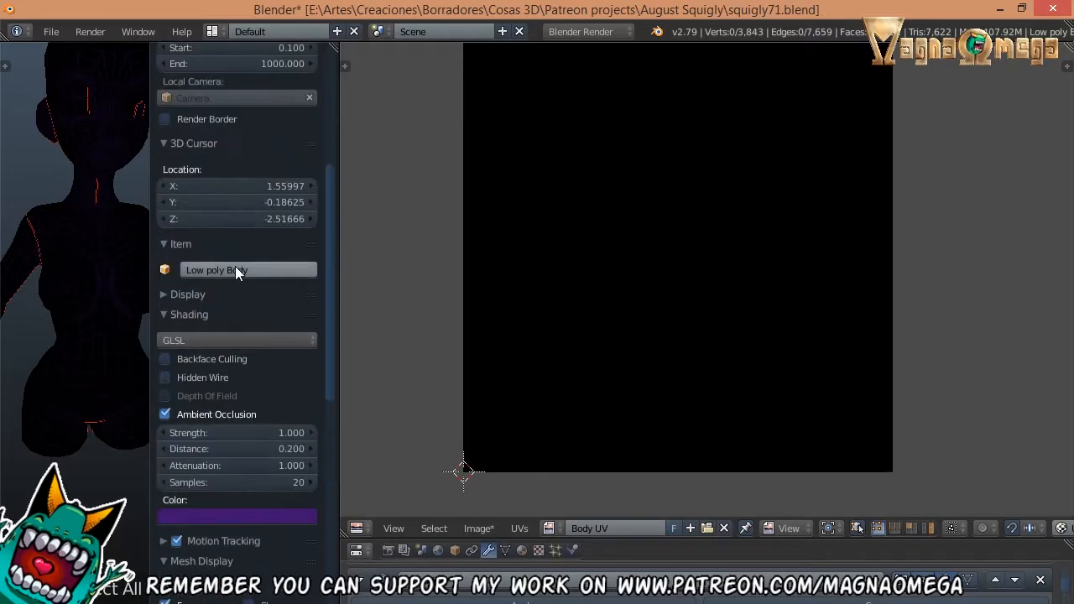
{"action": "left_click", "coordinate": [212, 338]}
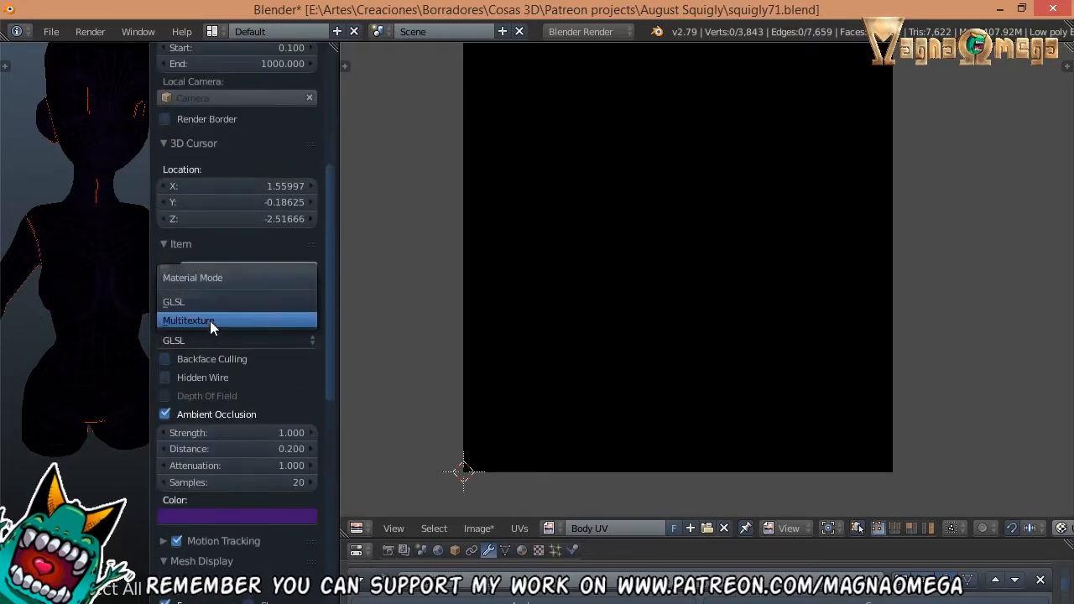
{"action": "left_click", "coordinate": [210, 320]}
{"action": "key", "text": "n"}
{"action": "middle_click_drag", "start_coordinate": [58, 259], "coordinate": [165, 254]}
- Change the generated pattern of the Body UV image to UV Grid
{"action": "key", "text": "n"}
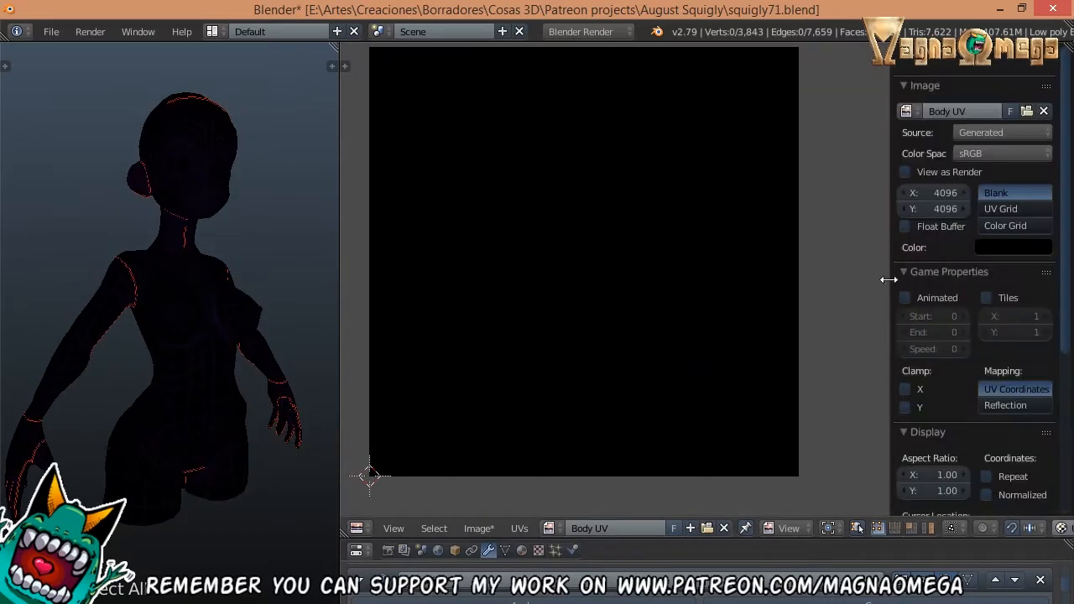
{"action": "scroll", "coordinate": [957, 334], "scroll_direction": "down", "scroll_amount": 8}
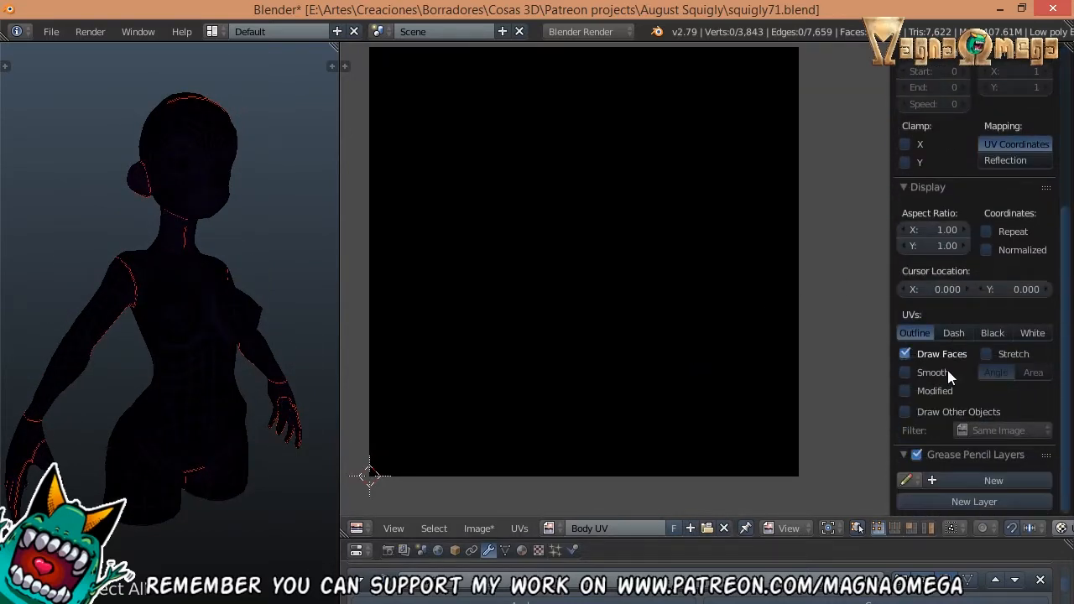
{"action": "scroll", "coordinate": [951, 361], "scroll_direction": "up", "scroll_amount": 6}
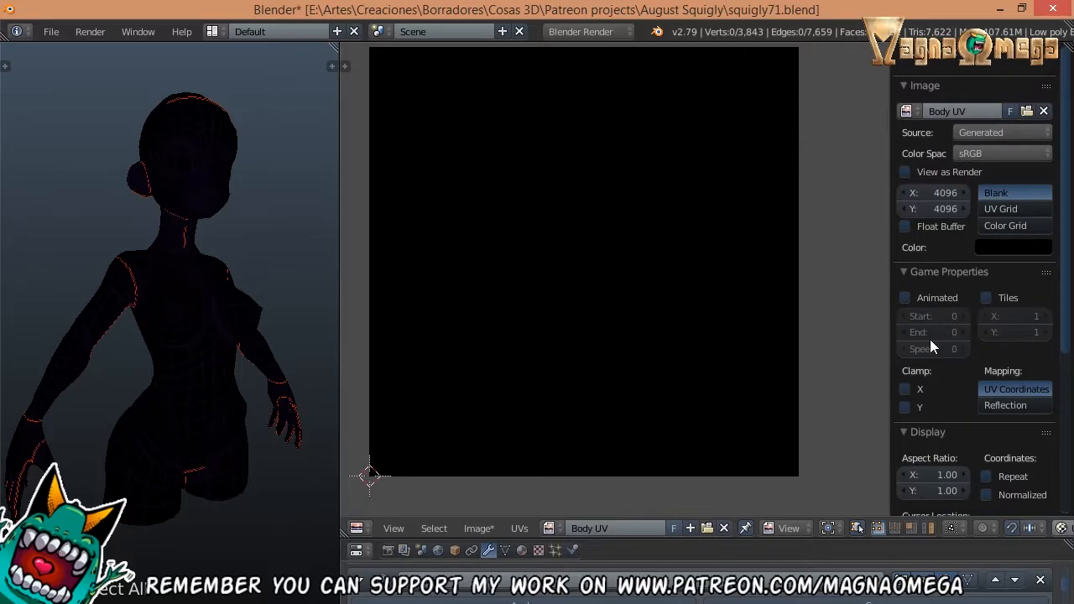
{"action": "left_click", "coordinate": [1002, 209]}
- Widen the 3D view over the UV editor and leave Edit Mode to show the checkered body
{"action": "middle_click_drag", "start_coordinate": [285, 216], "coordinate": [263, 258]}
{"action": "left_click_drag", "start_coordinate": [339, 248], "coordinate": [594, 246]}
{"action": "middle_click_drag", "start_coordinate": [520, 352], "coordinate": [245, 238]}
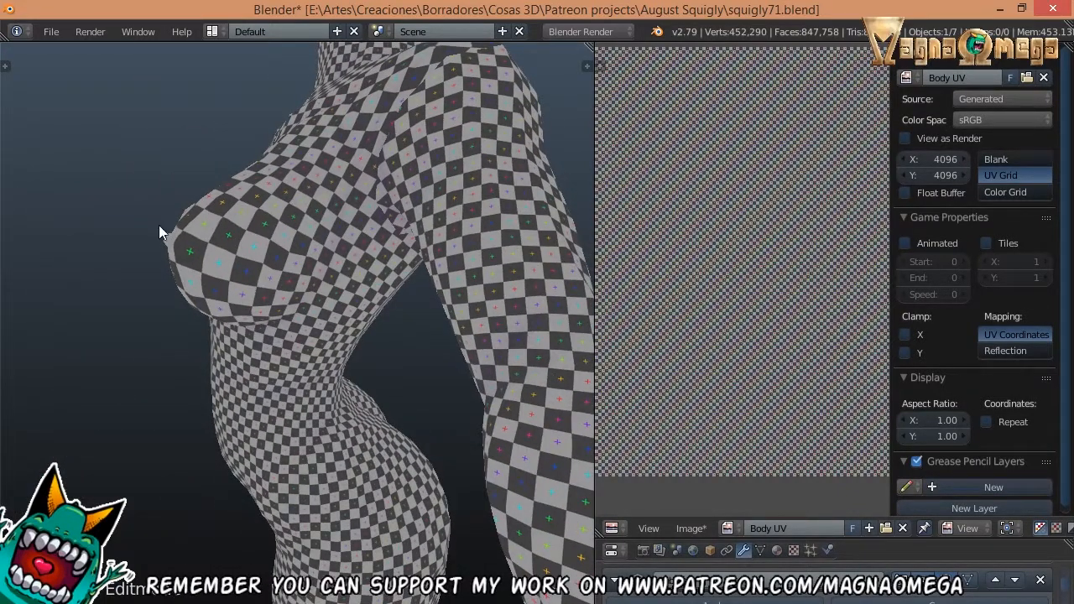
- Examine the checker pattern on the chest, shoulders and torso from several angles for stretching and square size
{"action": "middle_click_drag", "start_coordinate": [160, 228], "coordinate": [291, 221]}
{"action": "scroll", "coordinate": [279, 222], "scroll_direction": "up", "scroll_amount": 3}
{"action": "middle_click_drag", "start_coordinate": [218, 248], "coordinate": [262, 196]}
{"action": "scroll", "coordinate": [237, 228], "scroll_direction": "down", "scroll_amount": 3}
{"action": "middle_click_drag", "start_coordinate": [227, 162], "coordinate": [275, 166]}
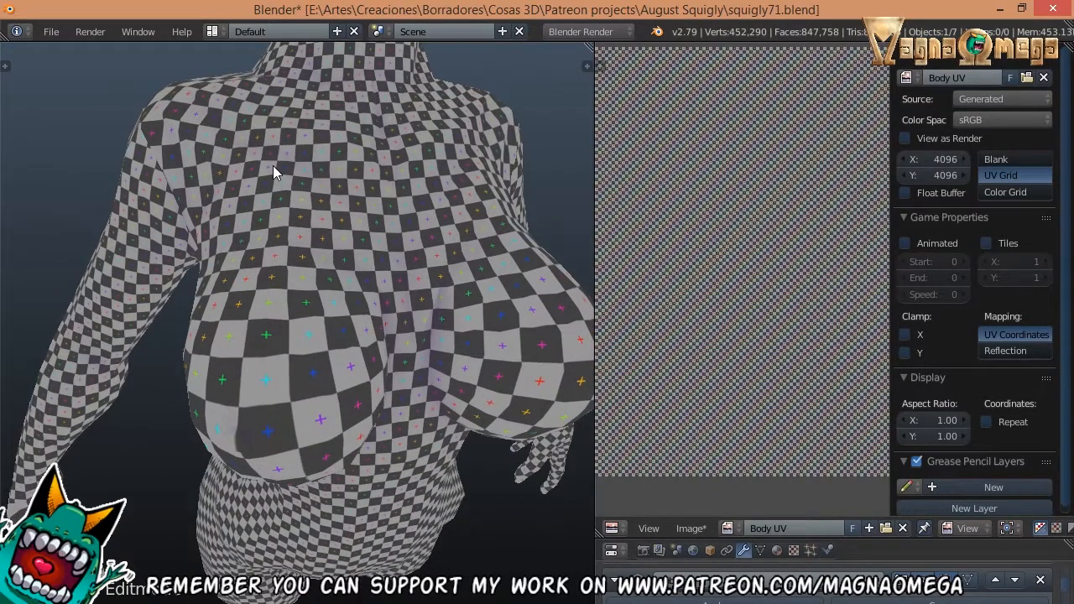
{"action": "middle_click_drag", "start_coordinate": [273, 166], "coordinate": [200, 279]}
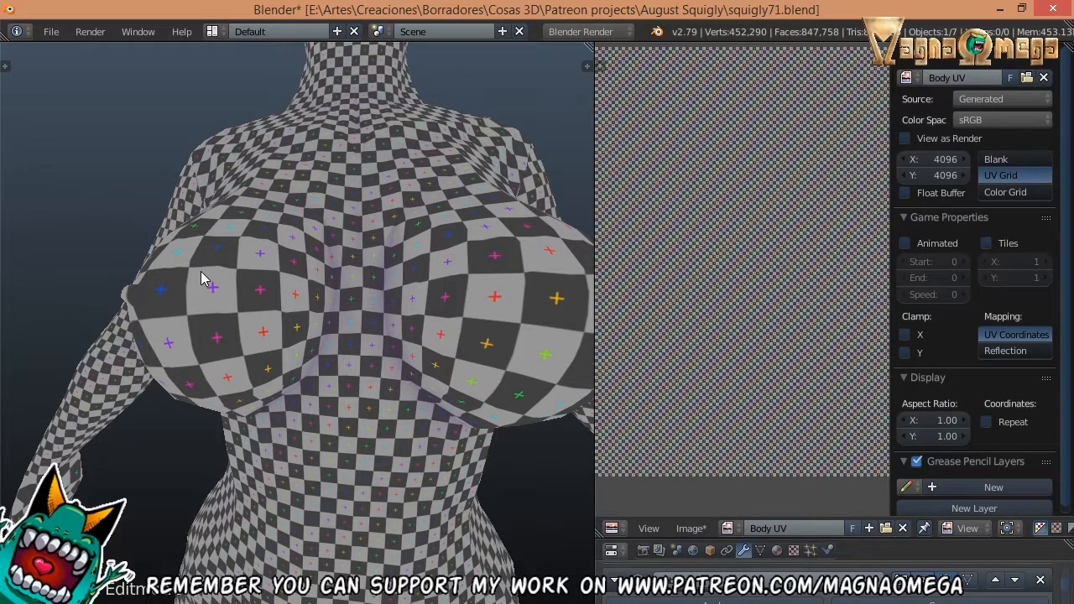
{"action": "middle_click_drag", "start_coordinate": [206, 280], "coordinate": [279, 302]}
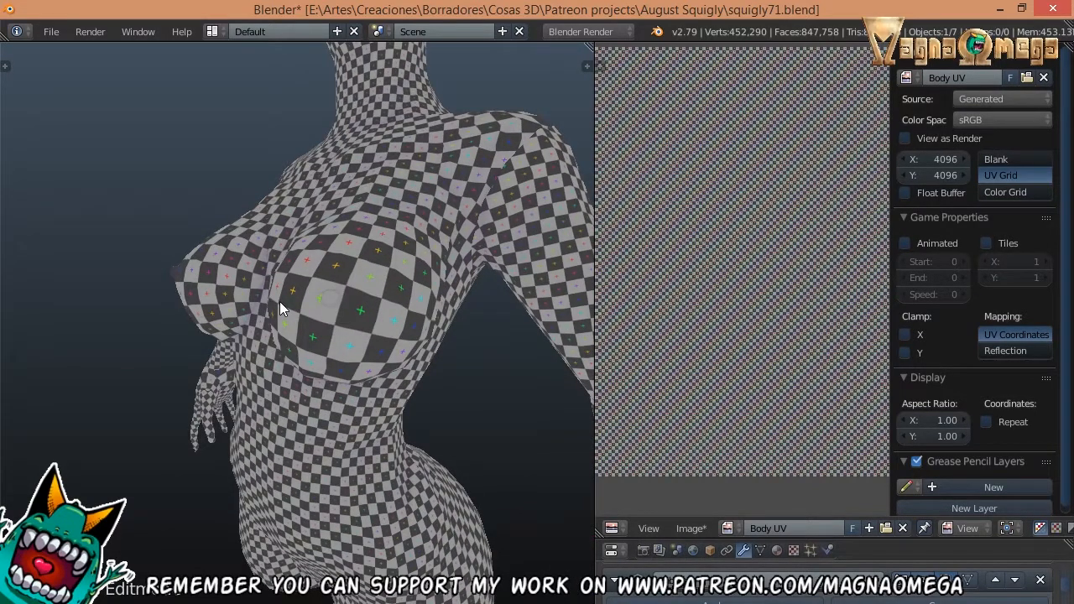
- Inspect the checker pattern across the wrist seam, hand and forearm, and compare its scale with the rest of the body
{"action": "middle_click_drag", "start_coordinate": [269, 301], "coordinate": [193, 336]}
{"action": "scroll", "coordinate": [209, 337], "scroll_direction": "up", "scroll_amount": 6}
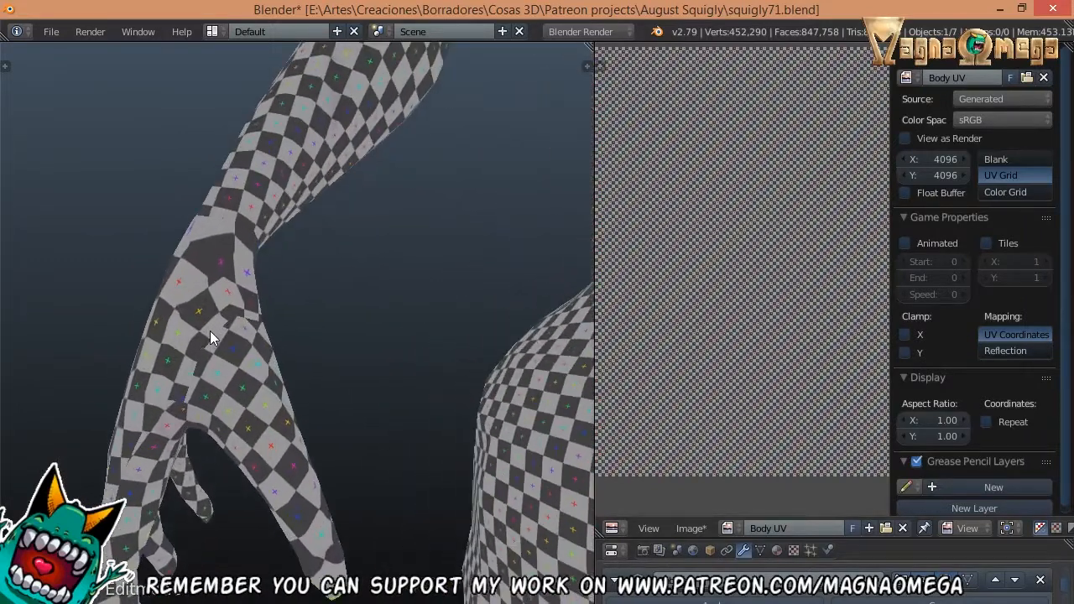
{"action": "middle_click_drag", "start_coordinate": [334, 274], "coordinate": [296, 303]}
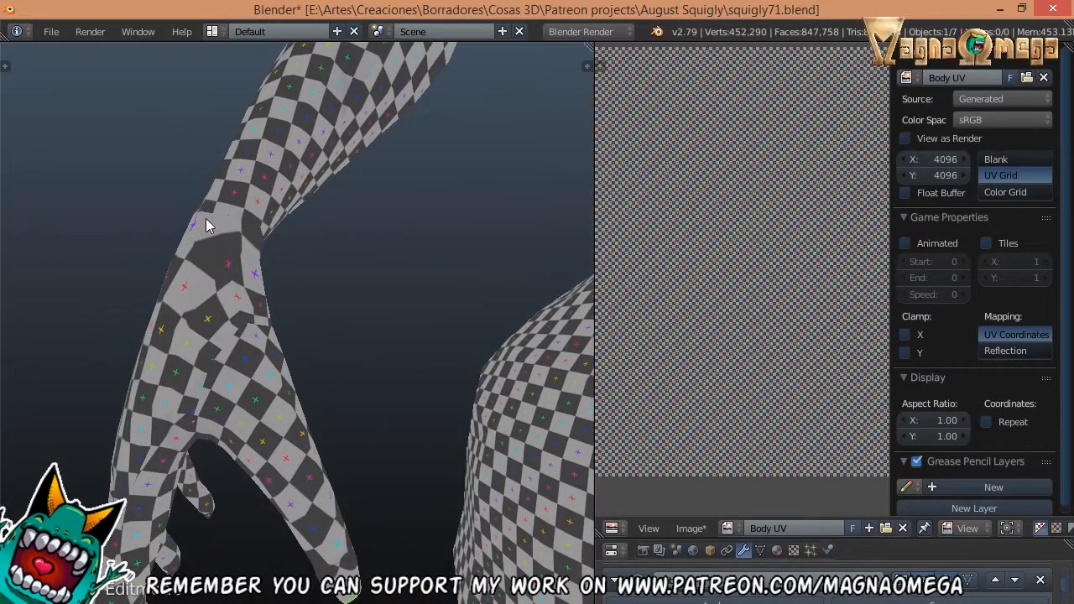
{"action": "middle_click_drag", "start_coordinate": [206, 218], "coordinate": [248, 265]}
{"action": "scroll", "coordinate": [251, 264], "scroll_direction": "up", "scroll_amount": 5}
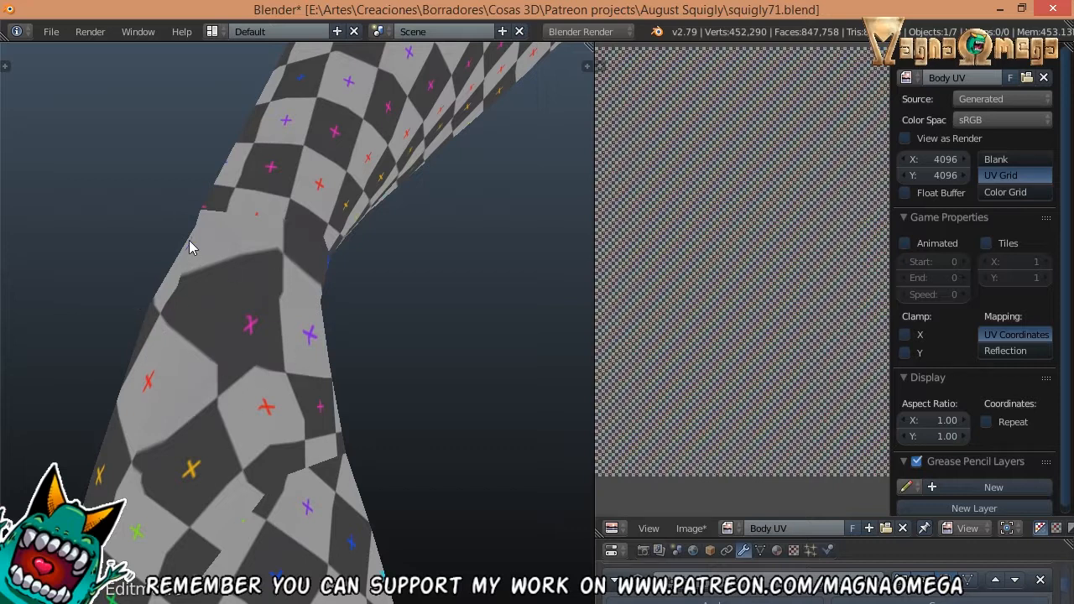
{"action": "scroll", "coordinate": [357, 339], "scroll_direction": "down", "scroll_amount": 4}
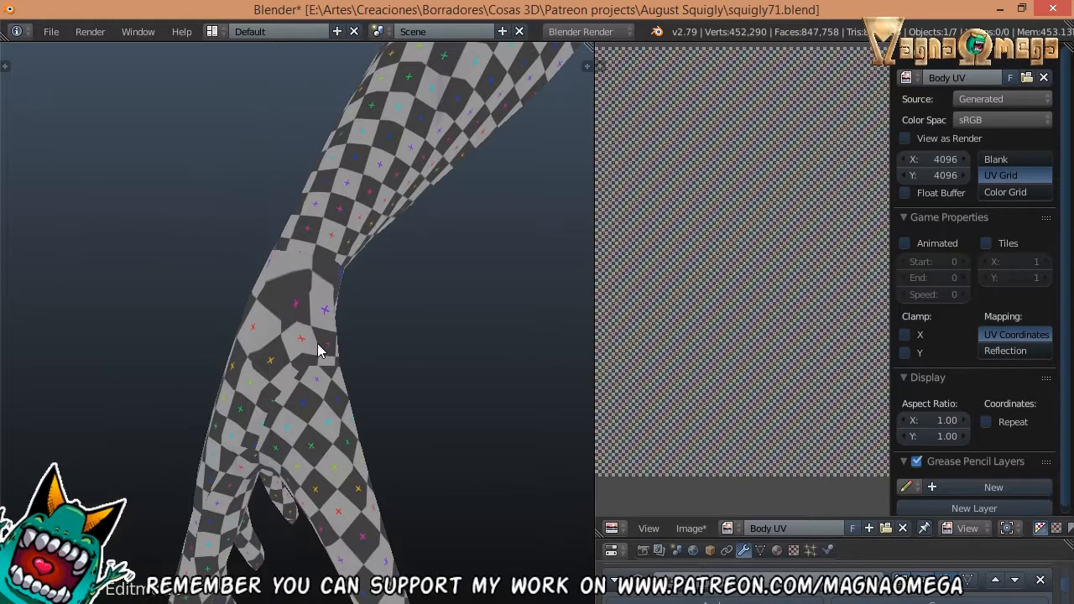
{"action": "middle_click_drag", "start_coordinate": [318, 343], "coordinate": [411, 345]}
{"action": "scroll", "coordinate": [357, 335], "scroll_direction": "down", "scroll_amount": 4}
{"action": "scroll", "coordinate": [342, 366], "scroll_direction": "up", "scroll_amount": 5}
{"action": "scroll", "coordinate": [411, 345], "scroll_direction": "down", "scroll_amount": 8}
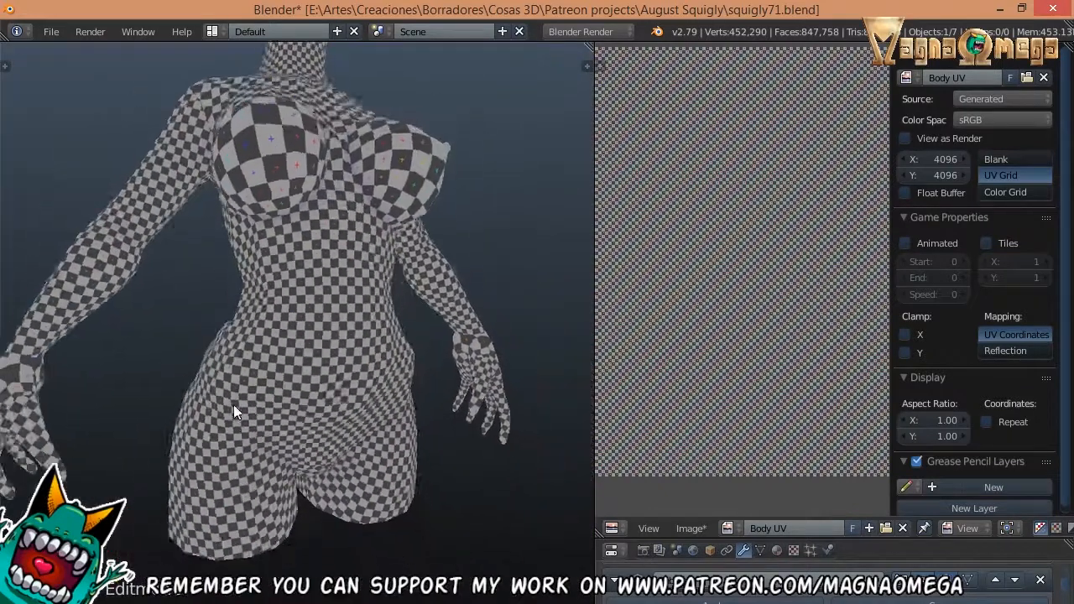
- Compare the checker squares on the wrist, hand and forearm with those on the hip and waist
{"action": "middle_click_drag", "start_coordinate": [234, 404], "coordinate": [254, 404]}
{"action": "scroll", "coordinate": [254, 405], "scroll_direction": "up", "scroll_amount": 2}
{"action": "scroll", "coordinate": [127, 364], "scroll_direction": "up", "scroll_amount": 8}
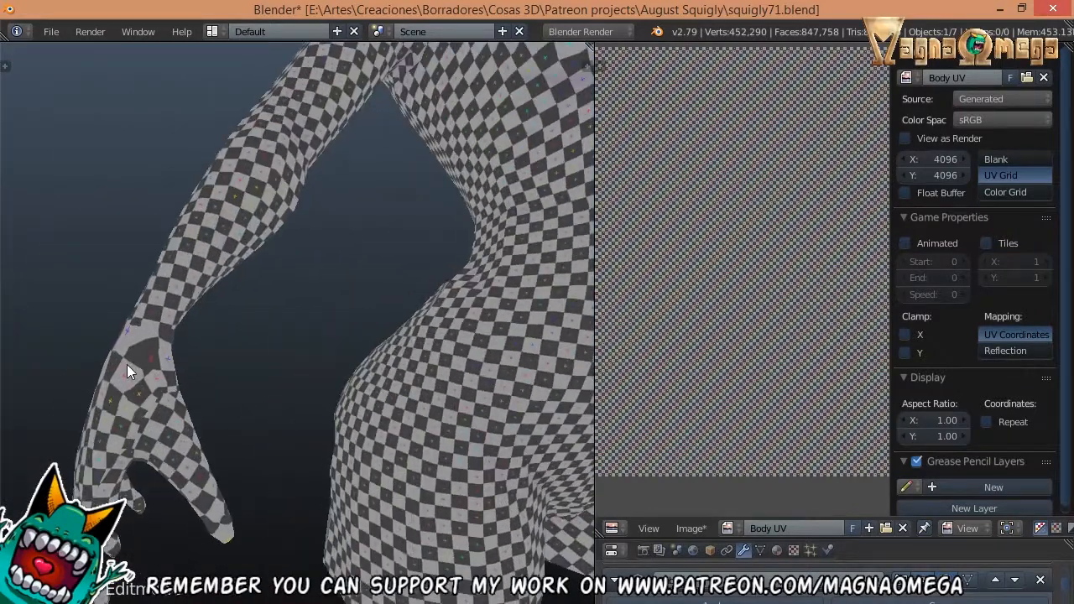
{"action": "scroll", "coordinate": [200, 338], "scroll_direction": "down", "scroll_amount": 4}
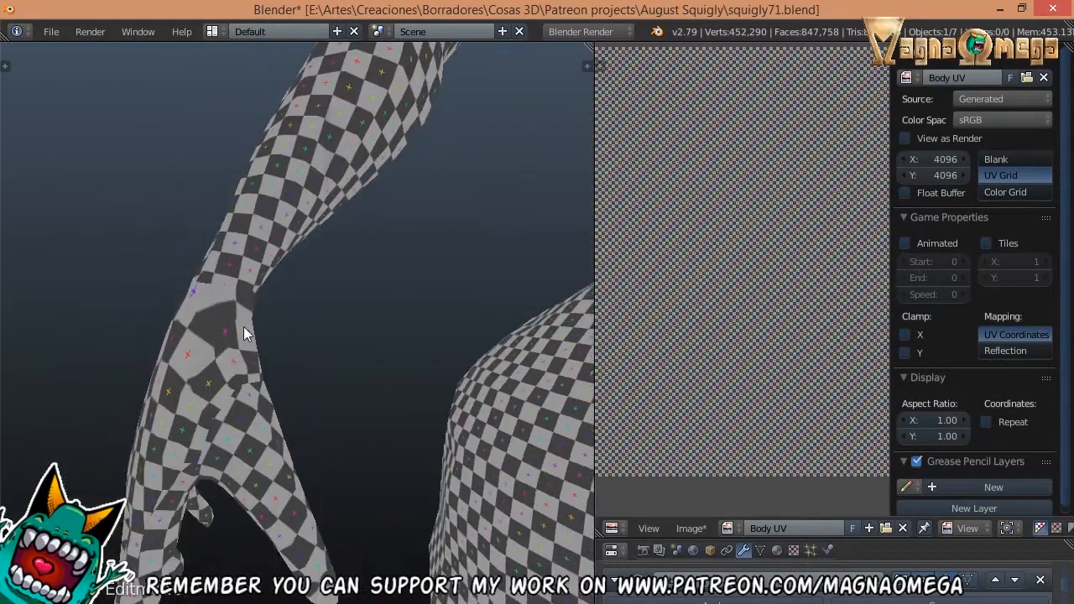
{"action": "middle_click_drag", "start_coordinate": [244, 327], "coordinate": [174, 339]}
{"action": "scroll", "coordinate": [143, 344], "scroll_direction": "down", "scroll_amount": 3}
{"action": "scroll", "coordinate": [276, 307], "scroll_direction": "up", "scroll_amount": 2}
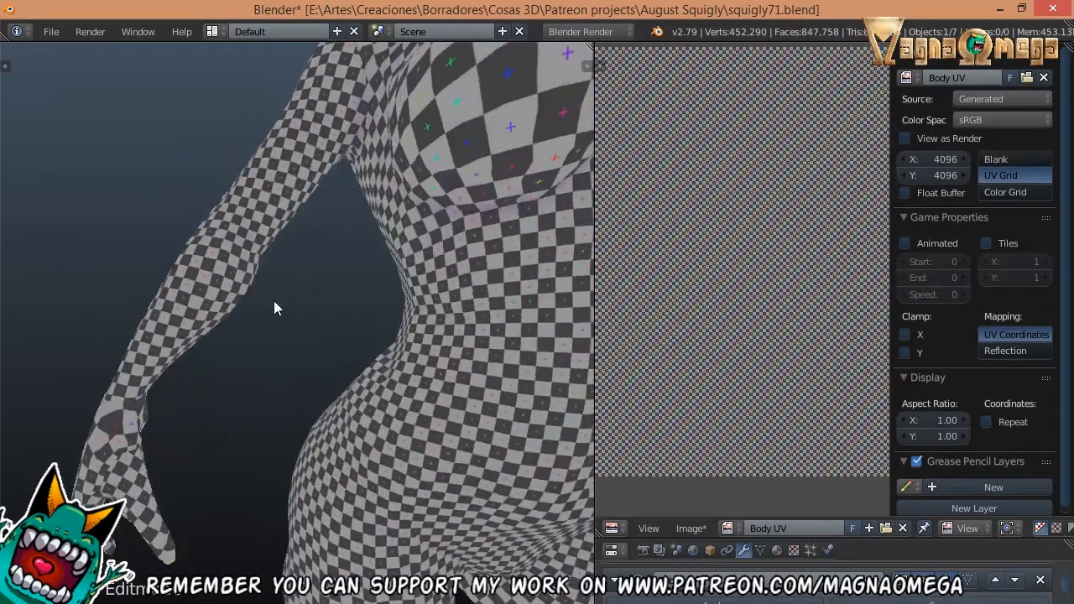
- Examine the checker pattern on the face, eye sockets, skull and neck for stretching and differences in square size
{"action": "middle_click_drag", "start_coordinate": [276, 307], "coordinate": [230, 369], "text": "shift"}
{"action": "scroll", "coordinate": [232, 260], "scroll_direction": "up", "scroll_amount": 3}
{"action": "middle_click_drag", "start_coordinate": [233, 262], "coordinate": [210, 287]}
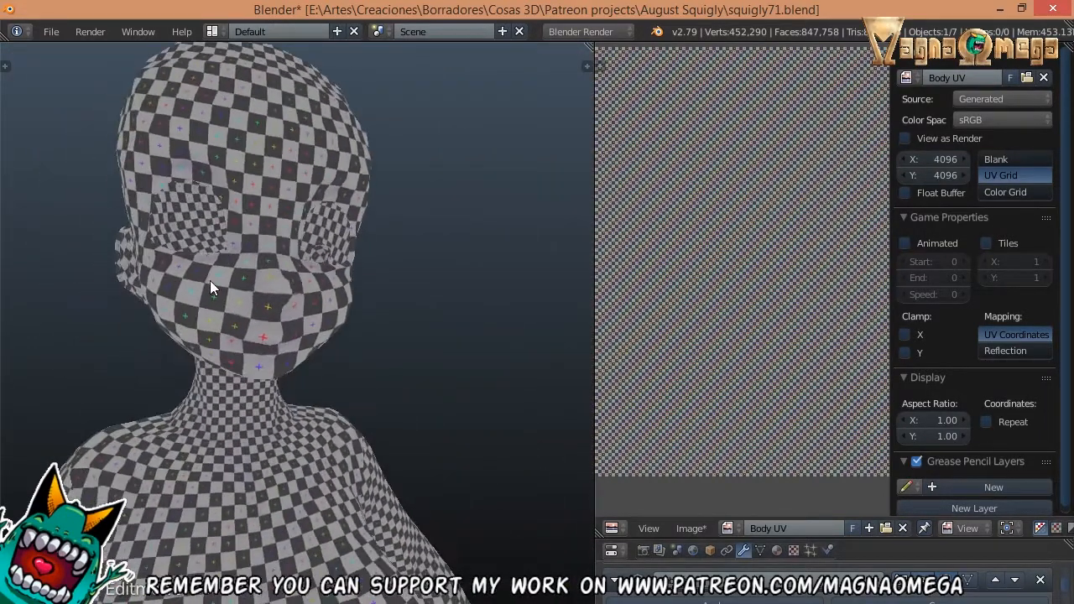
{"action": "scroll", "coordinate": [269, 318], "scroll_direction": "up", "scroll_amount": 2}
{"action": "middle_click_drag", "start_coordinate": [288, 317], "coordinate": [381, 335]}
{"action": "scroll", "coordinate": [378, 360], "scroll_direction": "up", "scroll_amount": 4}
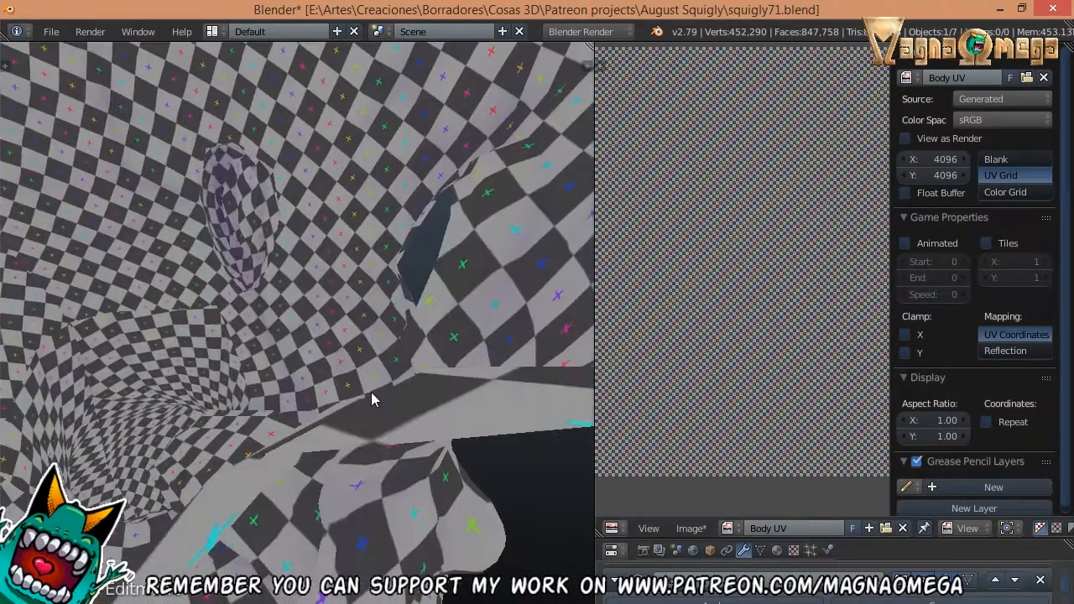
{"action": "middle_click_drag", "start_coordinate": [371, 395], "coordinate": [177, 201]}
{"action": "scroll", "coordinate": [408, 395], "scroll_direction": "down", "scroll_amount": 5}
- Inspect the mesh and seam around the wrist in Edit Mode, then return to Object Mode and review the whole body
{"action": "key", "text": "Tab"}
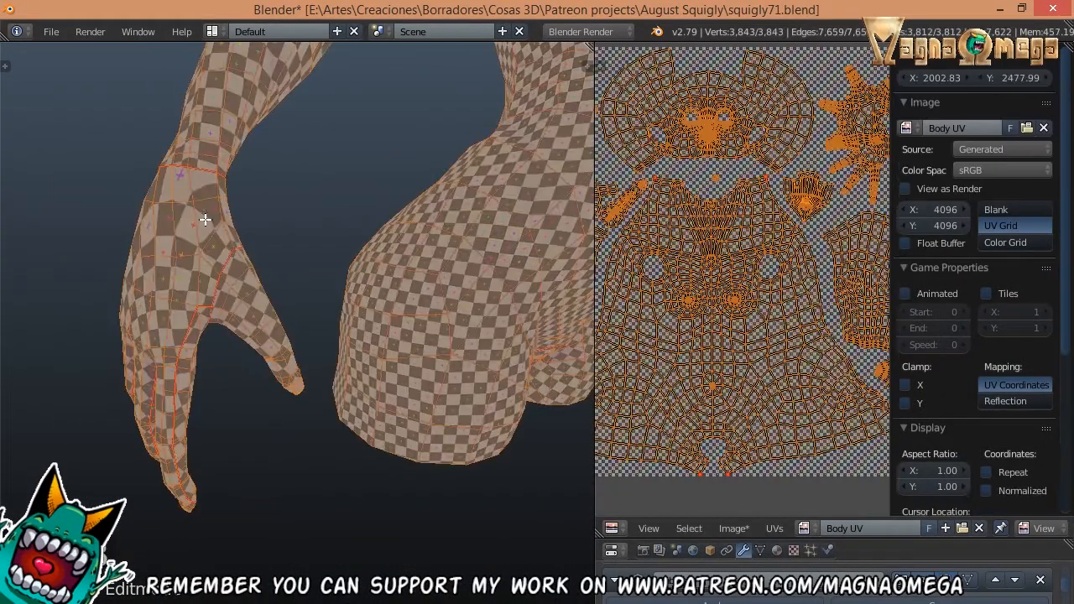
{"action": "key", "text": "a"}
{"action": "middle_click_drag", "start_coordinate": [230, 234], "coordinate": [352, 210]}
{"action": "right_click", "coordinate": [181, 211]}
{"action": "key", "text": "Tab"}
{"action": "scroll", "coordinate": [365, 220], "scroll_direction": "down", "scroll_amount": 5}
{"action": "scroll", "coordinate": [369, 180], "scroll_direction": "up", "scroll_amount": 5}
{"action": "scroll", "coordinate": [307, 185], "scroll_direction": "down", "scroll_amount": 5}
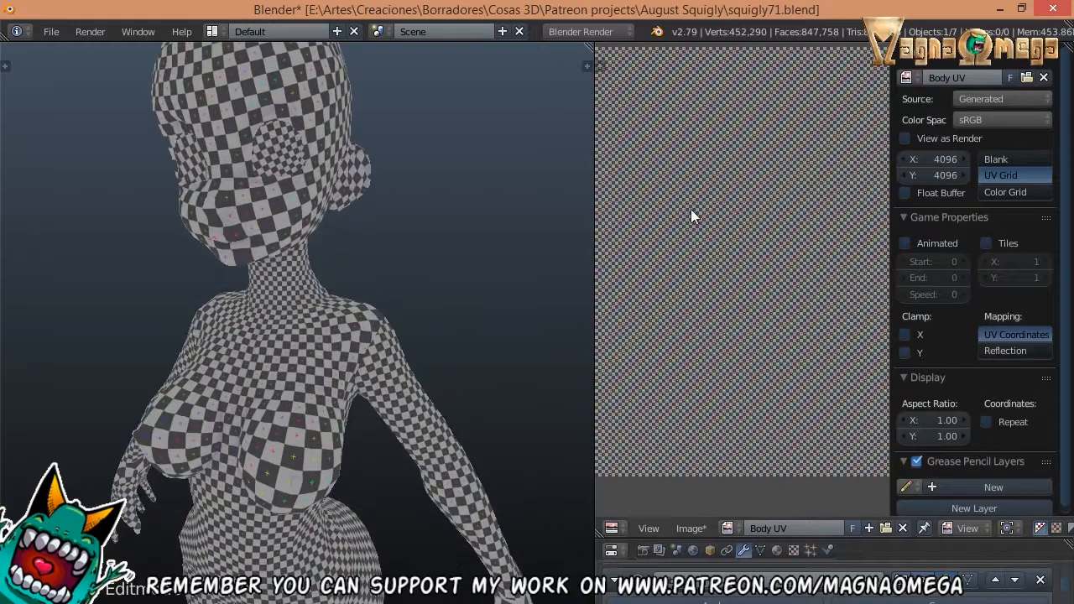
- Enter Edit Mode with the whole body mesh selected and select only the head island in the UV editor
{"action": "scroll", "coordinate": [691, 209], "scroll_direction": "down", "scroll_amount": 3}
{"action": "key", "text": "Tab"}
{"action": "scroll", "coordinate": [327, 205], "scroll_direction": "down", "scroll_amount": 2}
{"action": "key", "text": "a"}
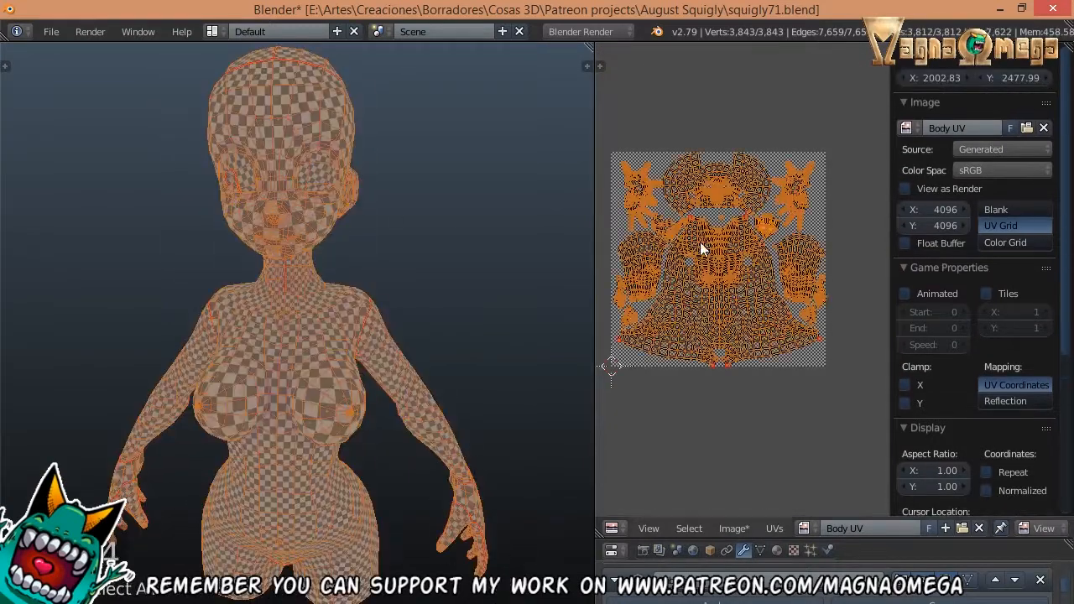
{"action": "scroll", "coordinate": [700, 242], "scroll_direction": "up", "scroll_amount": 6}
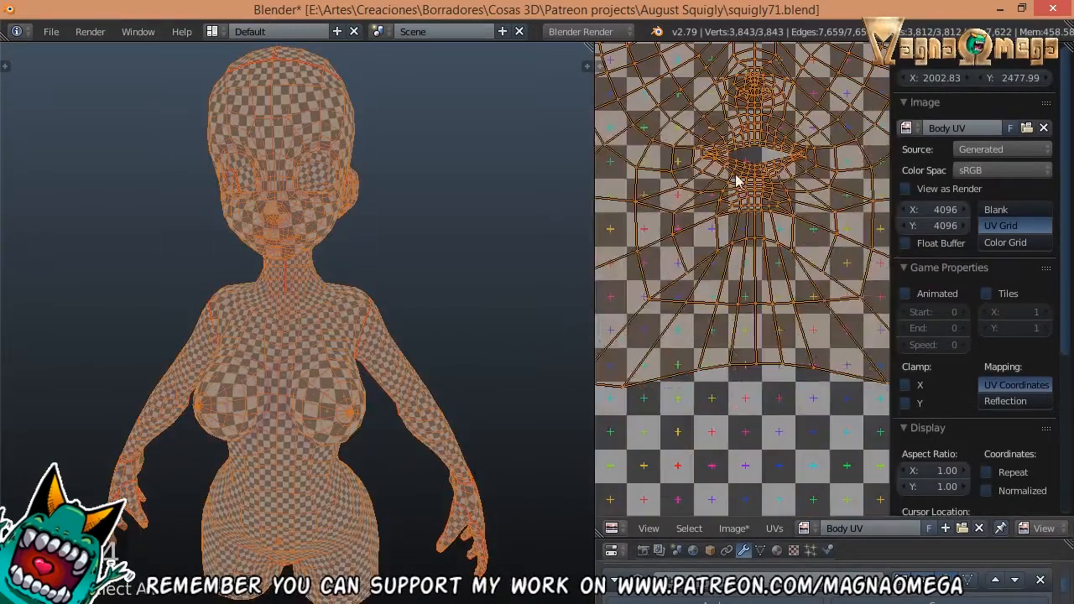
{"action": "scroll", "coordinate": [755, 194], "scroll_direction": "down", "scroll_amount": 5}
{"action": "key", "text": "a"}
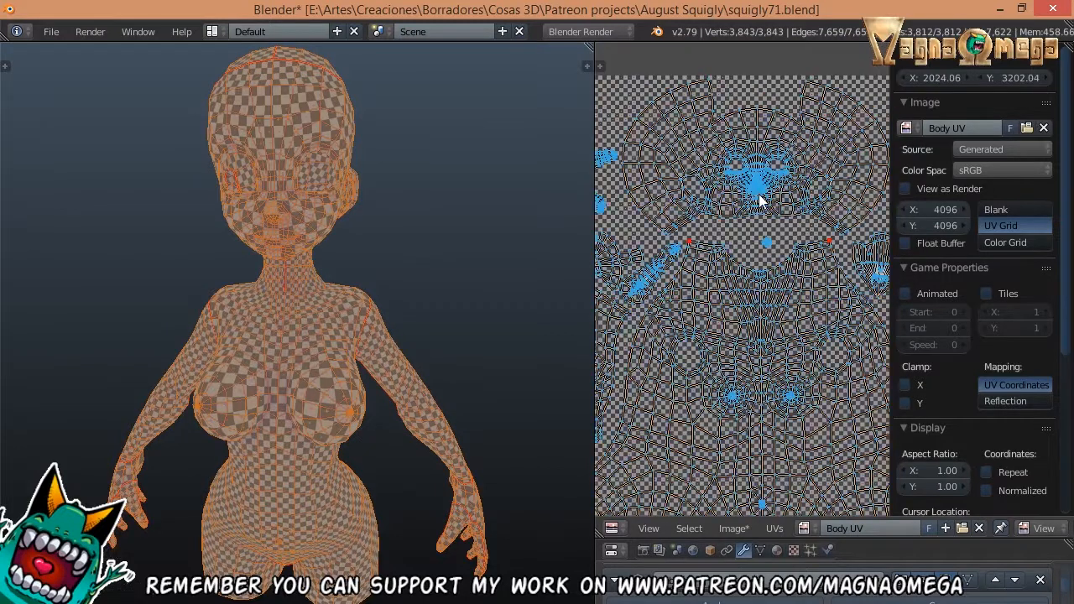
{"action": "key", "text": "l"}
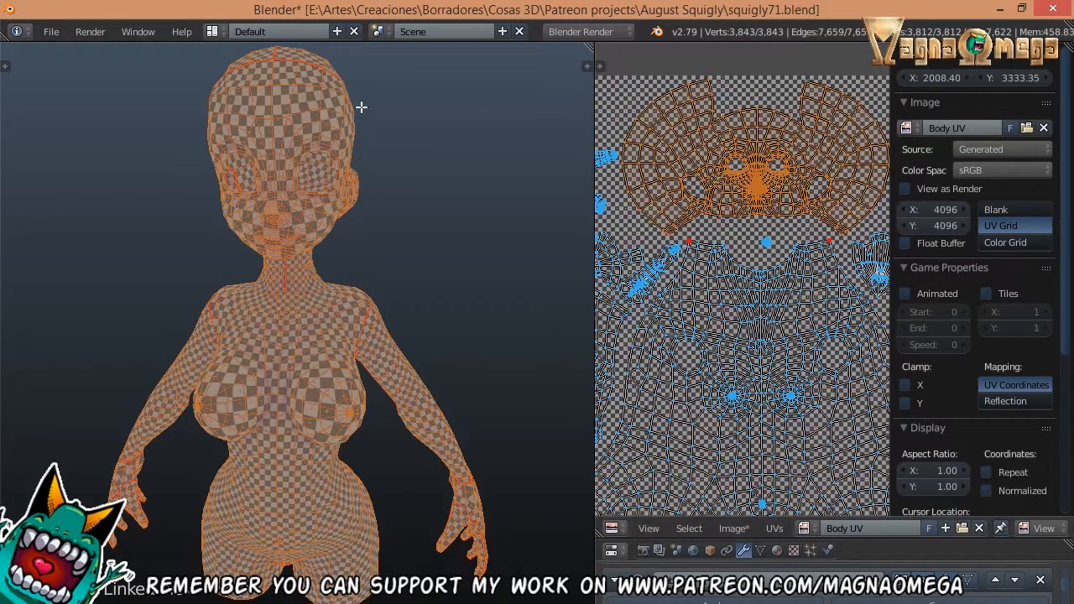
- Save the file and widen the UV editor over the 3D view to show the full UV layout
{"action": "left_click", "coordinate": [48, 31]}
{"action": "left_click", "coordinate": [84, 158]}
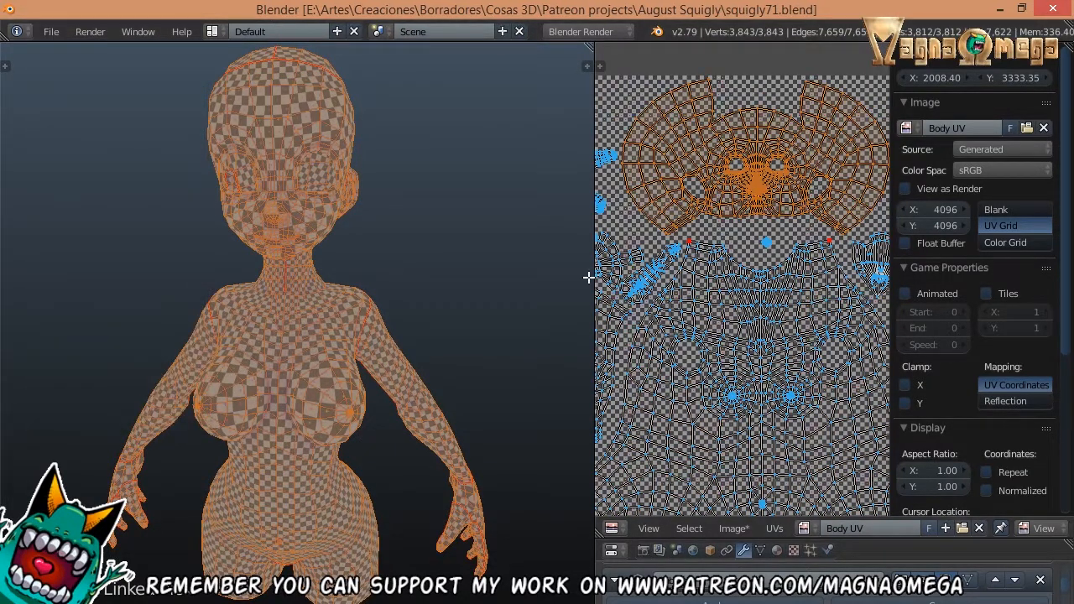
{"action": "left_click_drag", "start_coordinate": [566, 274], "coordinate": [283, 274]}
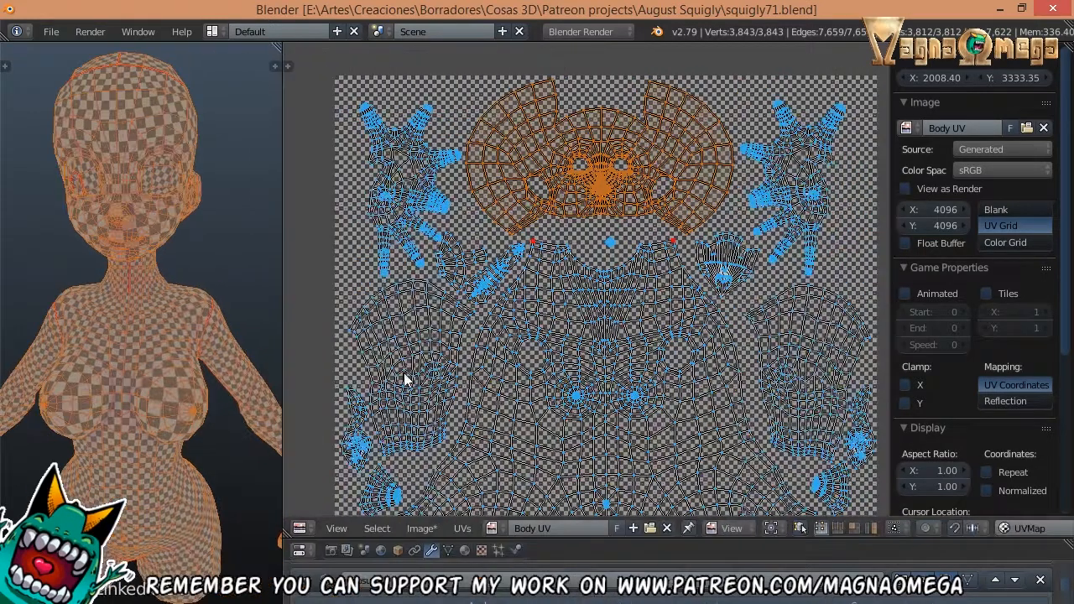
- Turn on UV Sculpt for the UV layout
{"action": "left_click", "coordinate": [463, 528]}
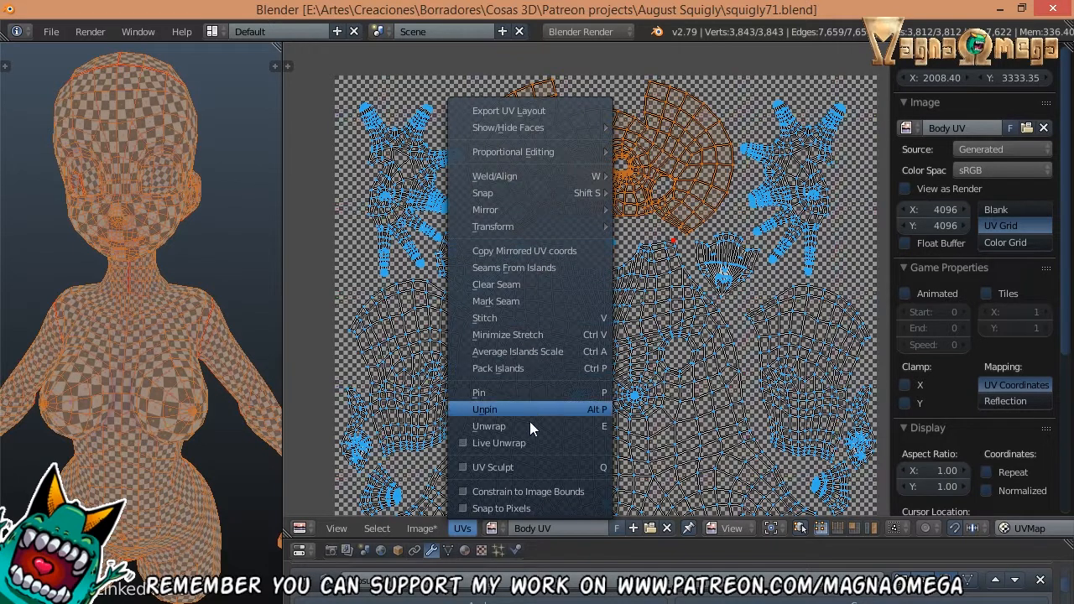
{"action": "mouse_move", "coordinate": [569, 134]}
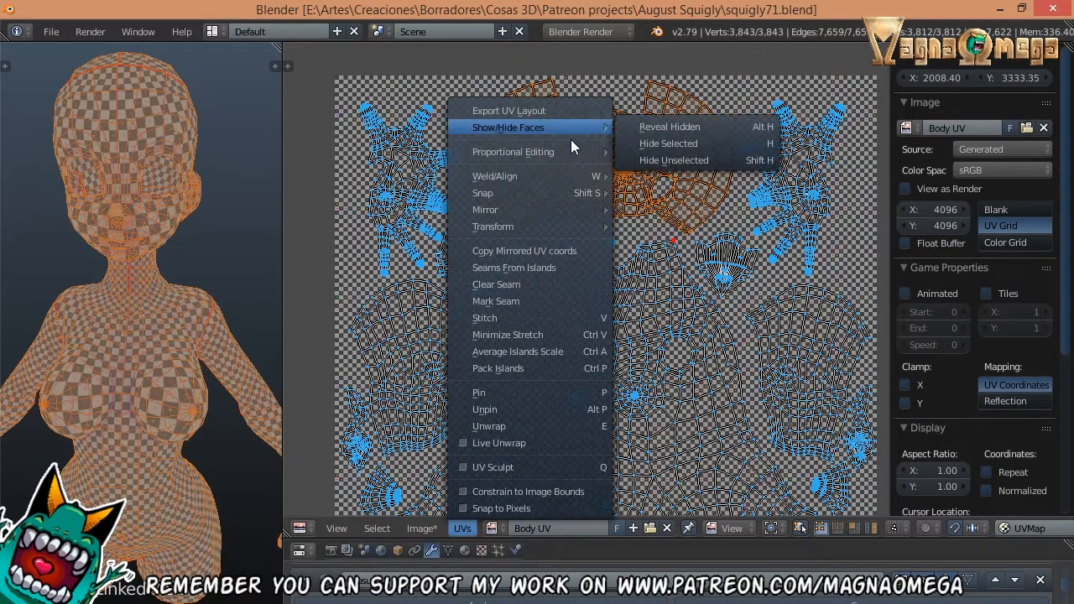
{"action": "mouse_move", "coordinate": [538, 153]}
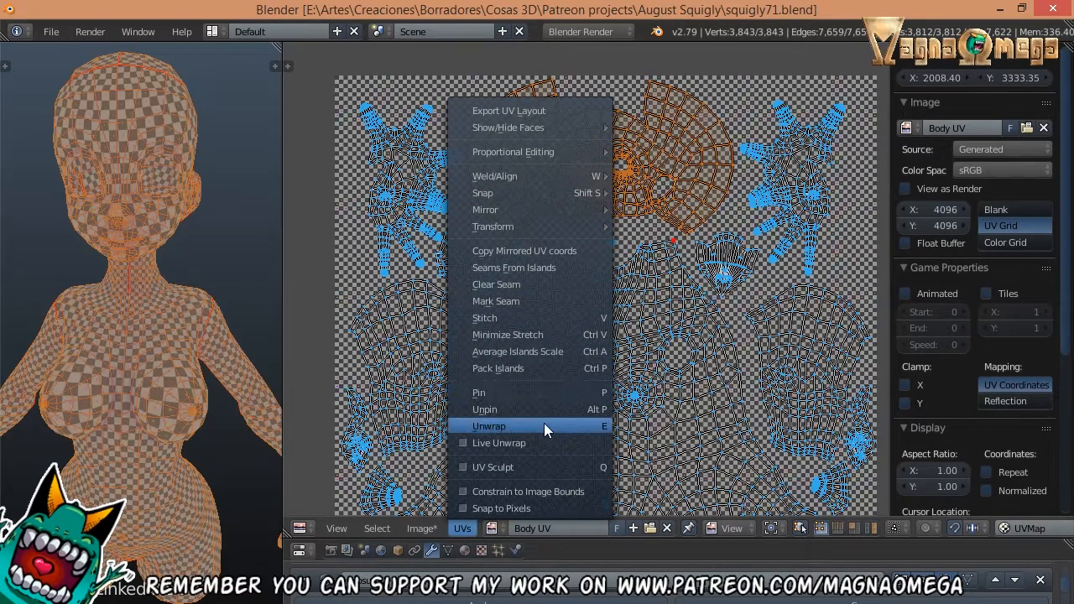
{"action": "left_click", "coordinate": [483, 468]}
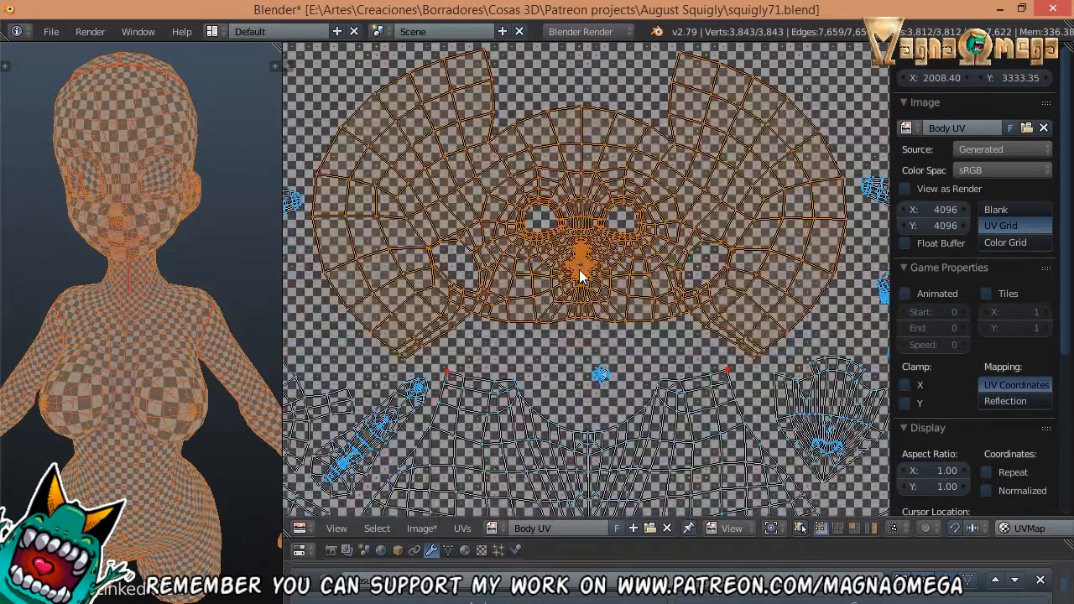
- Try UV sculpt strokes around the nose, mouth and chin of the head island, undoing each one
{"action": "scroll", "coordinate": [585, 270], "scroll_direction": "up", "scroll_amount": 2}
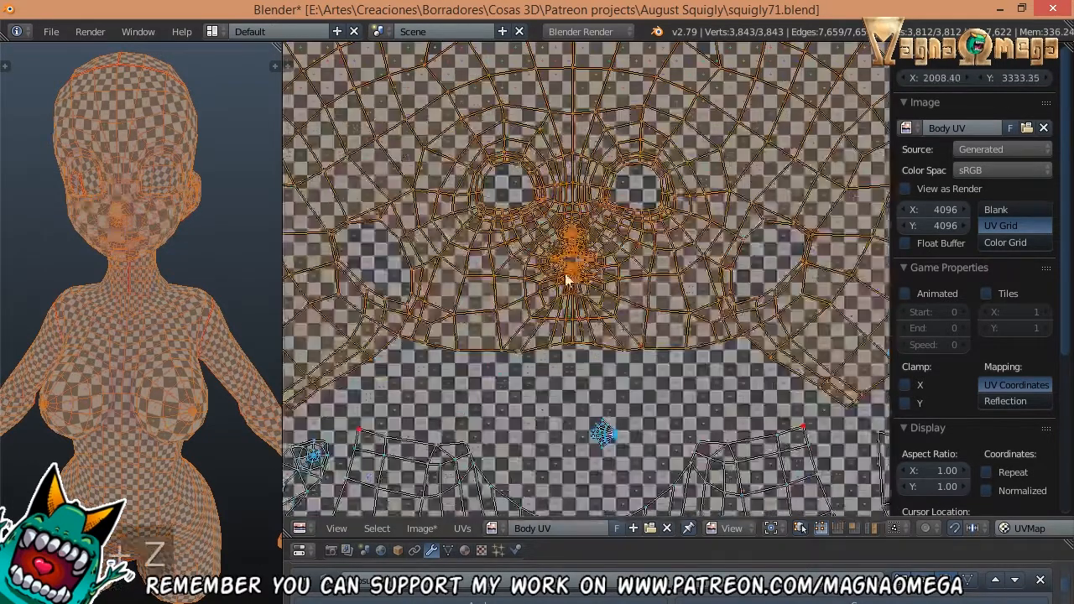
{"action": "mouse_move", "coordinate": [576, 298]}
{"action": "left_mouse_down"}
{"action": "mouse_move", "coordinate": [638, 276]}
{"action": "mouse_move", "coordinate": [533, 312]}
{"action": "mouse_move", "coordinate": [532, 240]}
{"action": "mouse_move", "coordinate": [568, 242]}
{"action": "left_mouse_up"}
{"action": "key", "text": "ctrl+z"}
{"action": "mouse_move", "coordinate": [595, 283]}
{"action": "left_mouse_down"}
{"action": "mouse_move", "coordinate": [619, 204]}
{"action": "mouse_move", "coordinate": [606, 288]}
{"action": "left_mouse_up"}
{"action": "key", "text": "ctrl+z"}
{"action": "scroll", "coordinate": [574, 250], "scroll_direction": "down", "scroll_amount": 1}
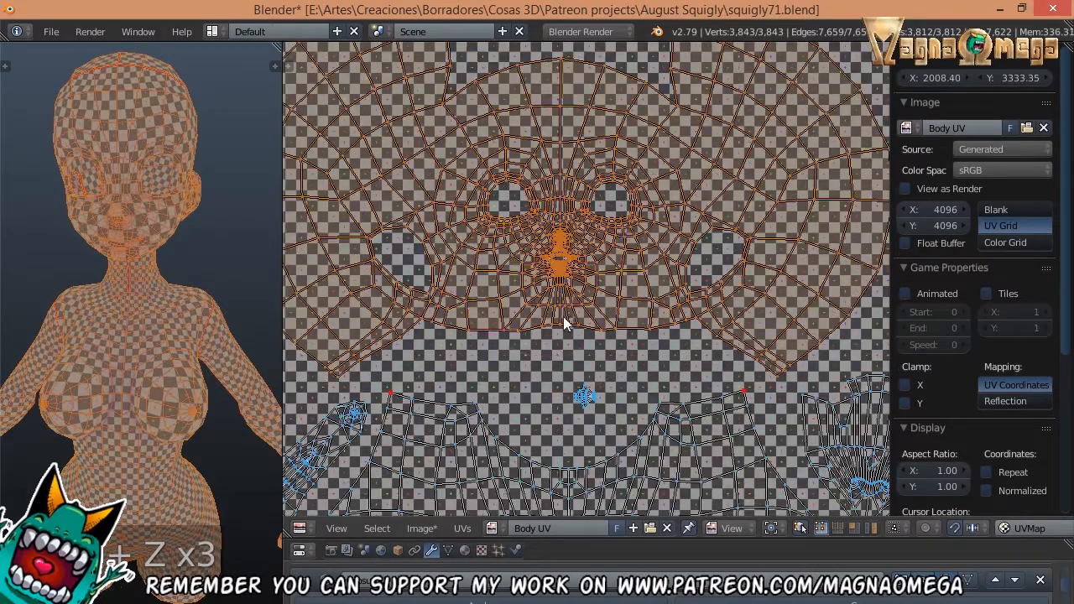
{"action": "key", "text": "ctrl+z"}
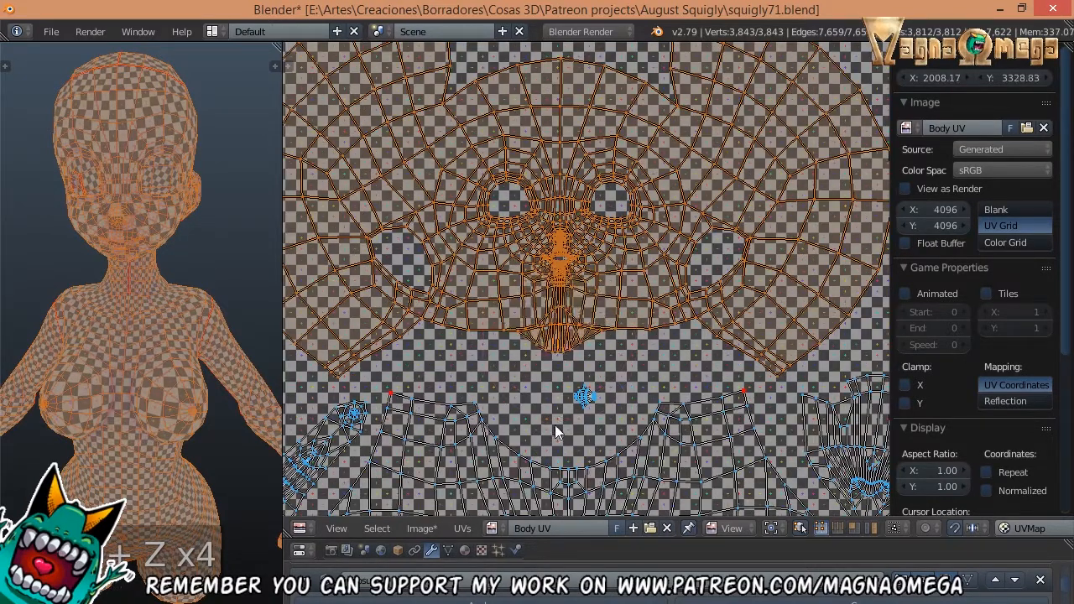
{"action": "key", "text": "ctrl+z"}
- Try UV sculpt strokes around the eye openings and mouth of the head island, and undo them all
{"action": "middle_click_drag", "start_coordinate": [568, 215], "coordinate": [546, 244]}
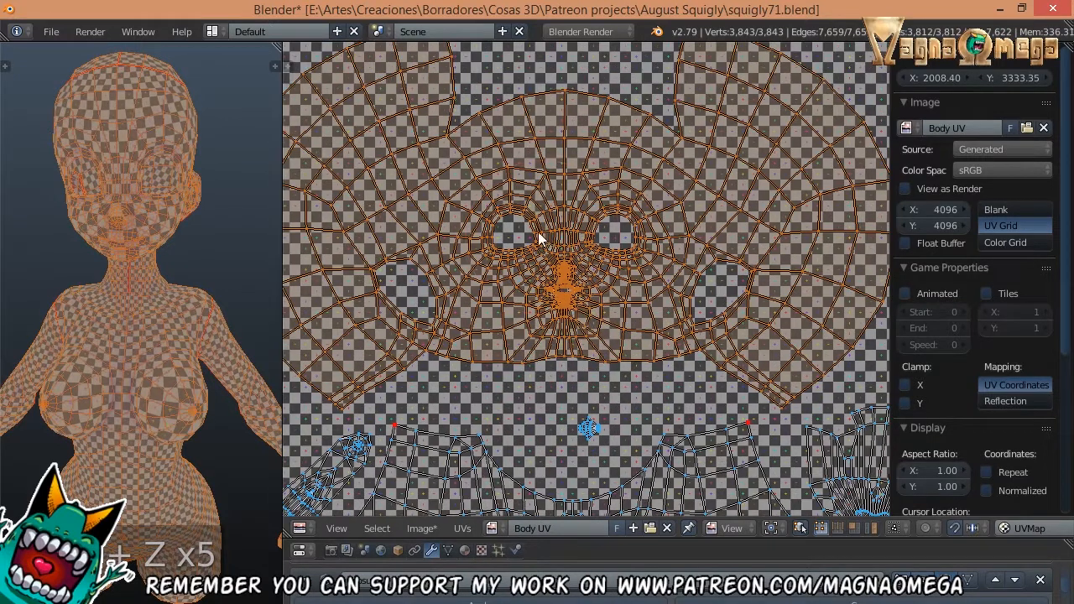
{"action": "key", "text": "ctrl+z"}
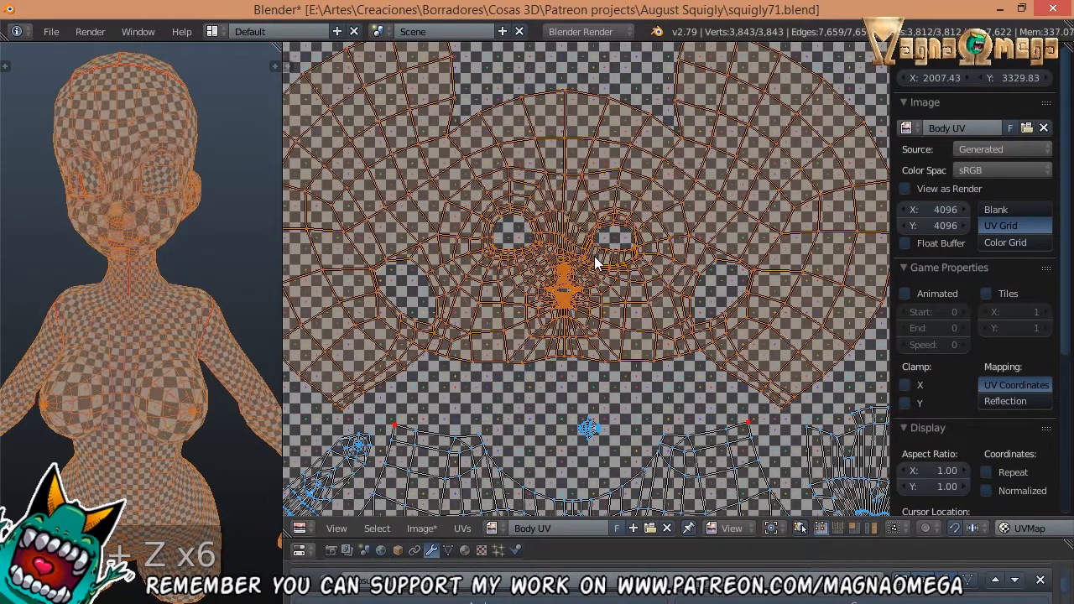
{"action": "key", "text": "ctrl+z"}
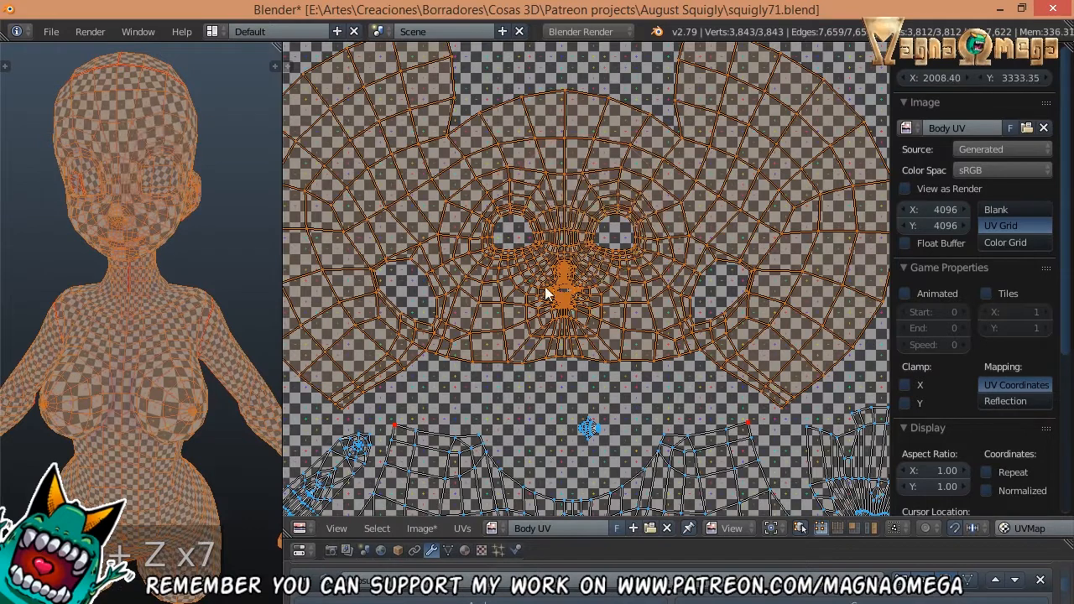
{"action": "left_click_drag", "start_coordinate": [565, 308], "coordinate": [557, 340]}
{"action": "middle_click_drag", "start_coordinate": [244, 252], "coordinate": [196, 232]}
{"action": "key", "text": "ctrl+z"}
{"action": "middle_click_drag", "start_coordinate": [298, 164], "coordinate": [421, 241]}
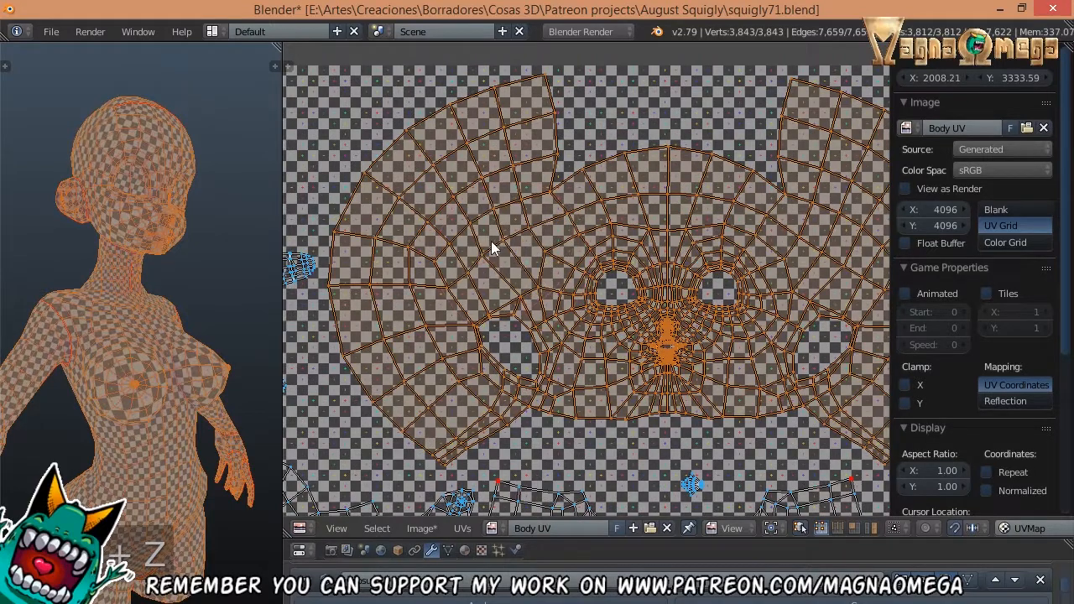
{"action": "key", "text": "ctrl+z"}
{"action": "key", "text": "ctrl+z"}
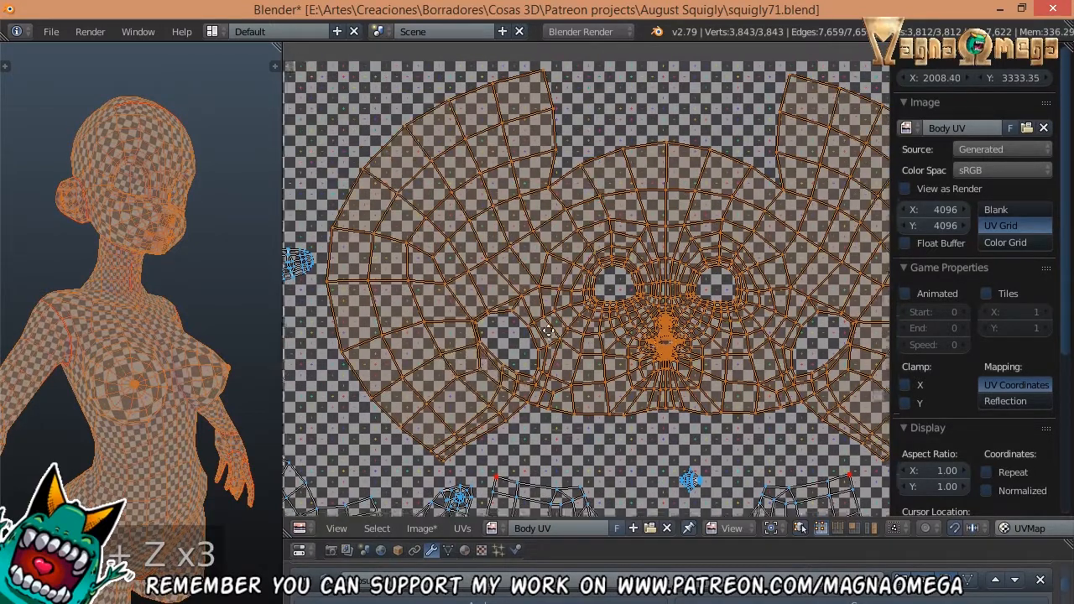
- Try UV sculpt strokes on the chest area of the torso island, and undo them all
{"action": "scroll", "coordinate": [503, 344], "scroll_direction": "down", "scroll_amount": 2}
{"action": "middle_click_drag", "start_coordinate": [522, 343], "coordinate": [518, 325]}
{"action": "left_click_drag", "start_coordinate": [572, 369], "coordinate": [576, 360]}
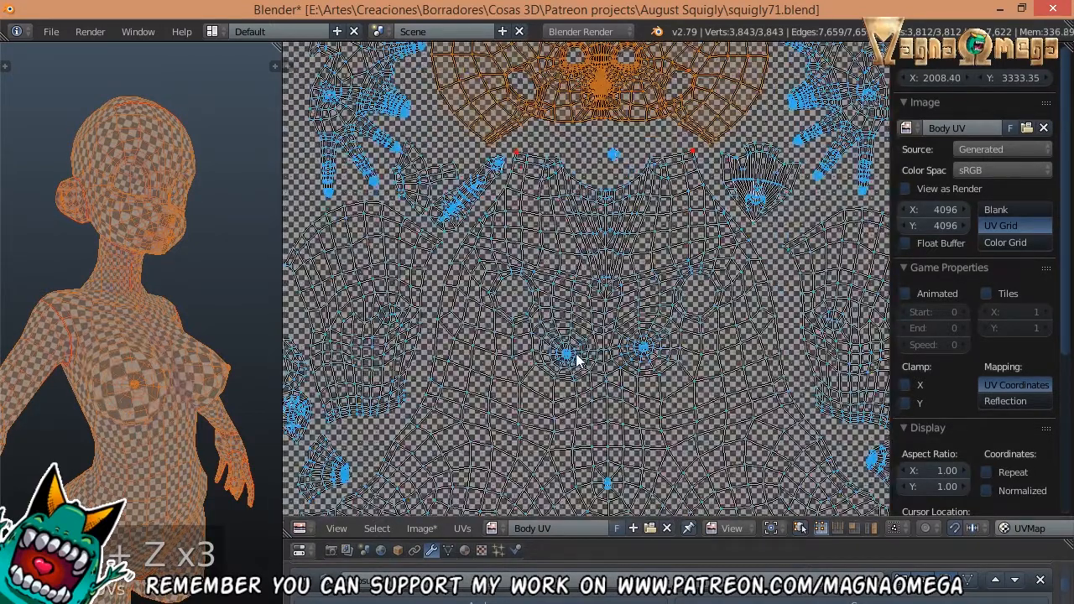
{"action": "key", "text": "ctrl+z"}
{"action": "scroll", "coordinate": [528, 347], "scroll_direction": "up", "scroll_amount": 3}
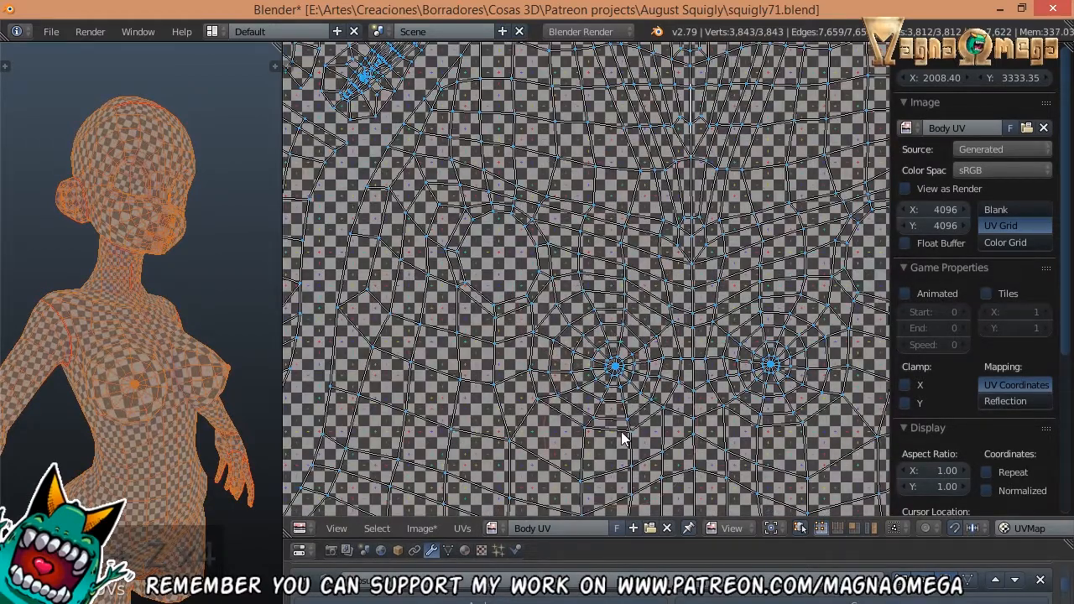
{"action": "middle_click_drag", "start_coordinate": [623, 438], "coordinate": [592, 319]}
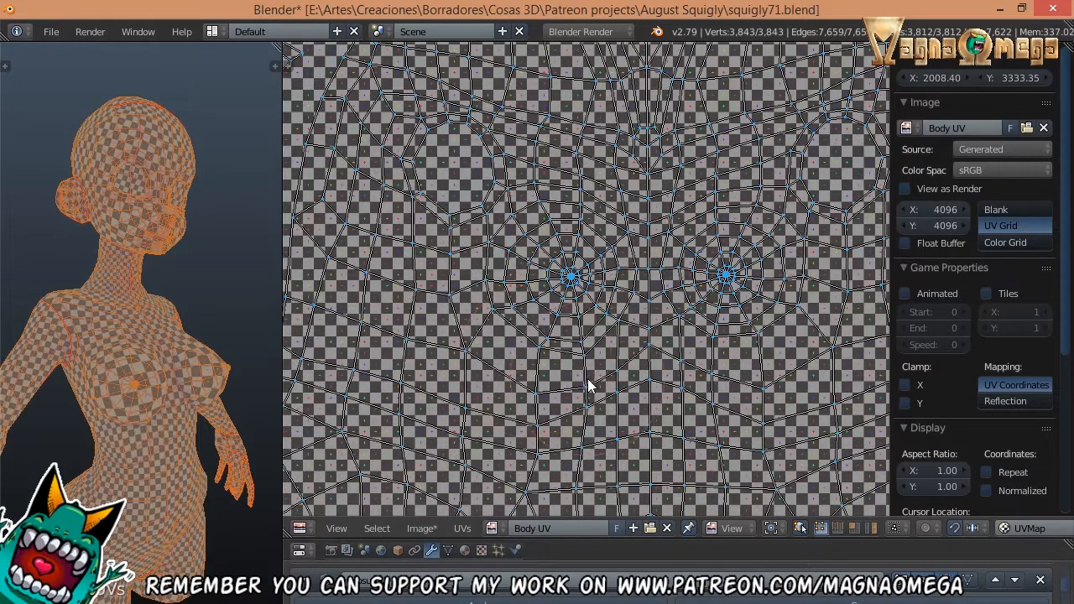
{"action": "key", "text": "ctrl+z"}
{"action": "key", "text": "ctrl+z"}
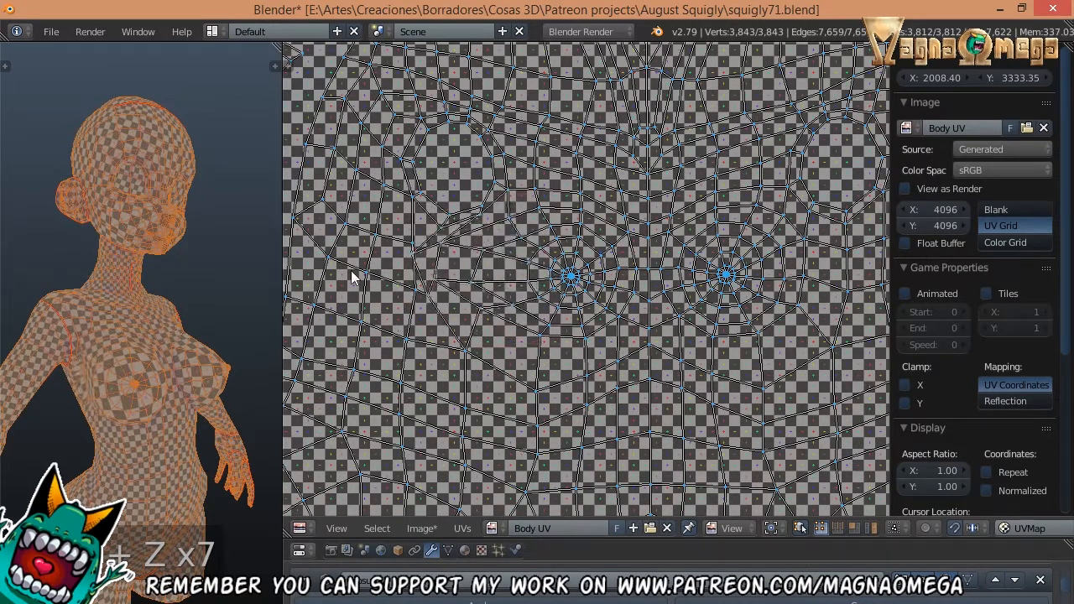
{"action": "key", "text": "ctrl+z"}
{"action": "key", "text": "ctrl+z"}
{"action": "key", "text": "ctrl+z"}
{"action": "key", "text": "ctrl+z"}
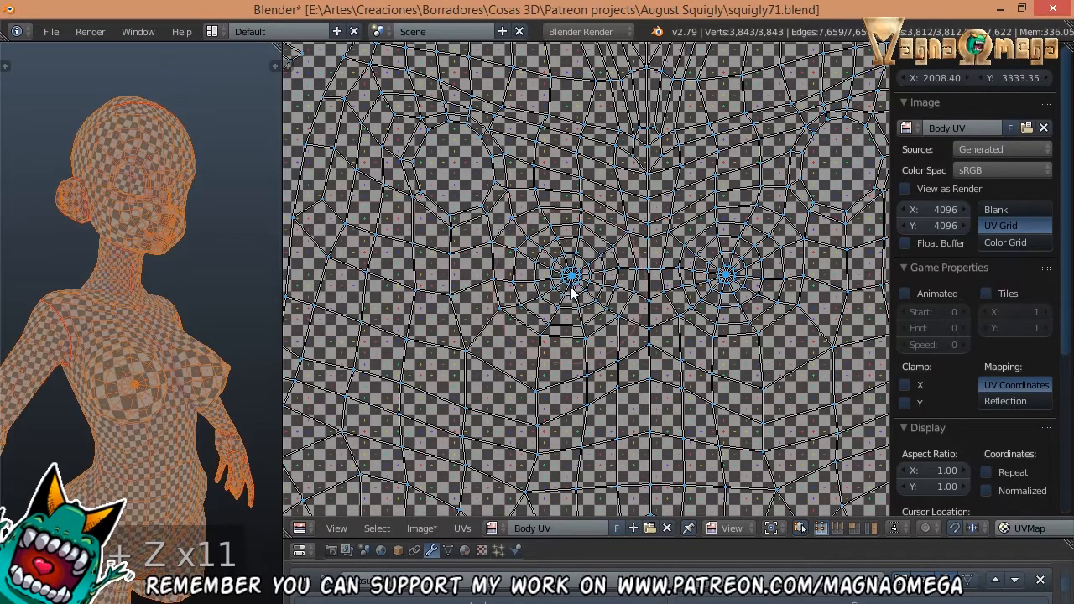
- Turn off UV Sculpt
{"action": "left_click", "coordinate": [431, 526]}
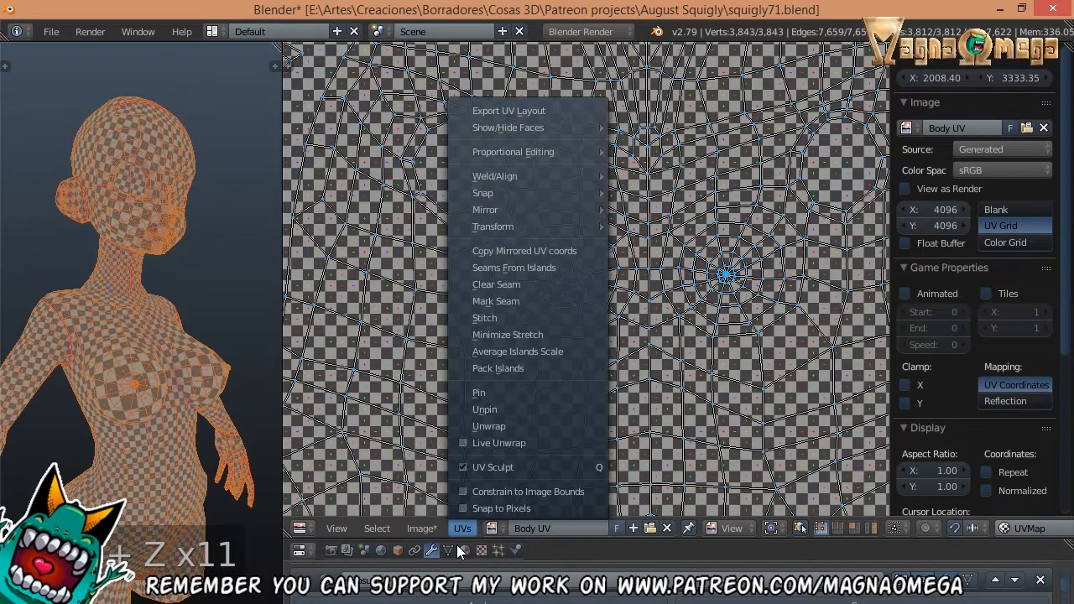
{"action": "middle_click_drag", "start_coordinate": [100, 375], "coordinate": [188, 408]}
{"action": "left_click", "coordinate": [462, 528]}
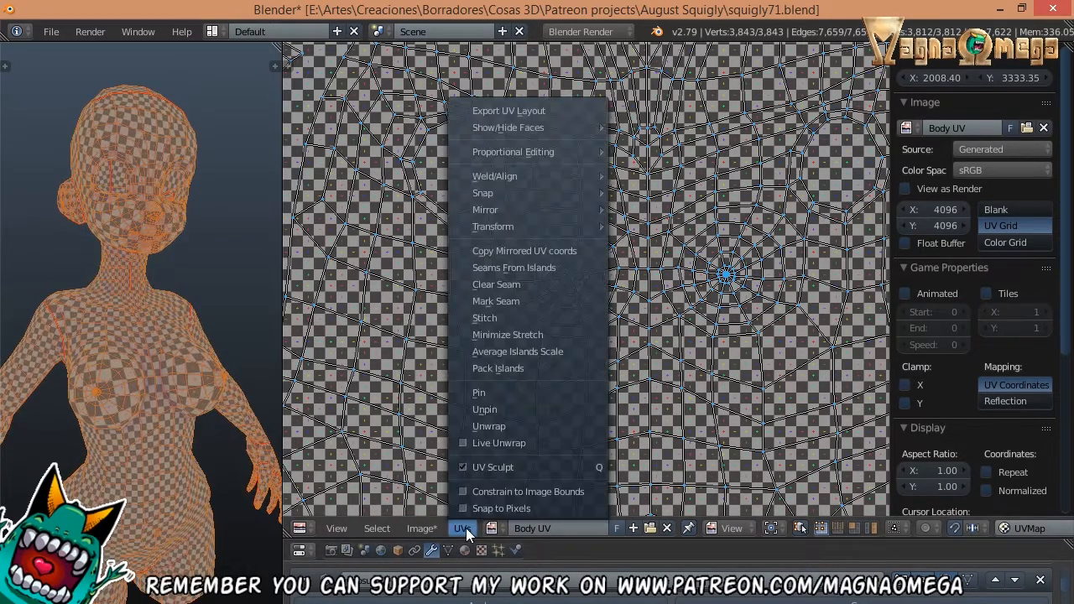
{"action": "left_click", "coordinate": [492, 468]}
{"action": "left_click", "coordinate": [463, 528]}
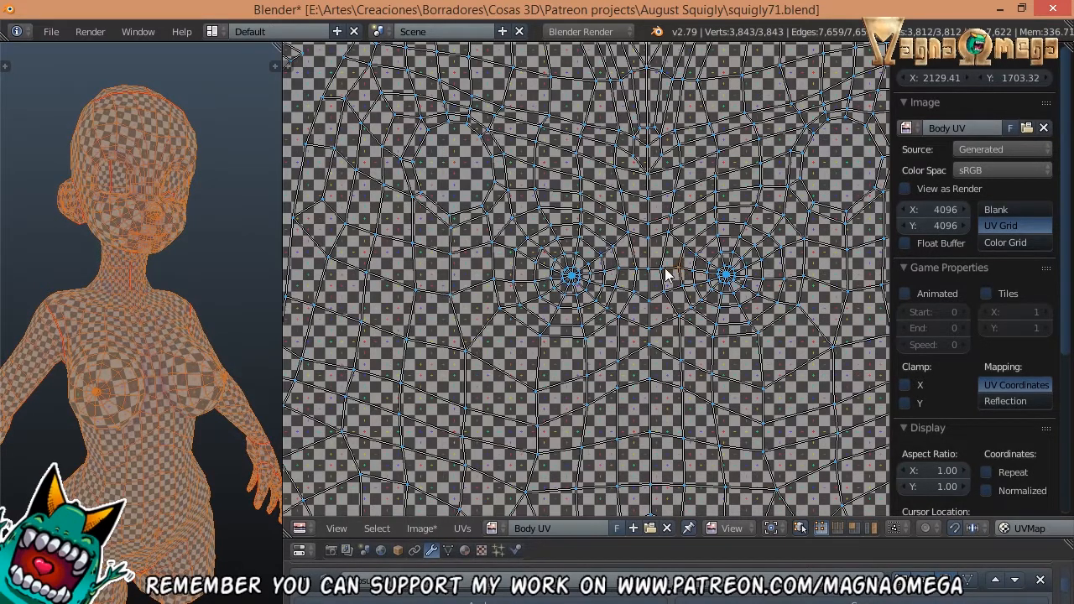
- Select the whole torso island, try unwrapping it again, and undo the unwrap
{"action": "scroll", "coordinate": [666, 275], "scroll_direction": "down", "scroll_amount": 2}
{"action": "key", "text": "l"}
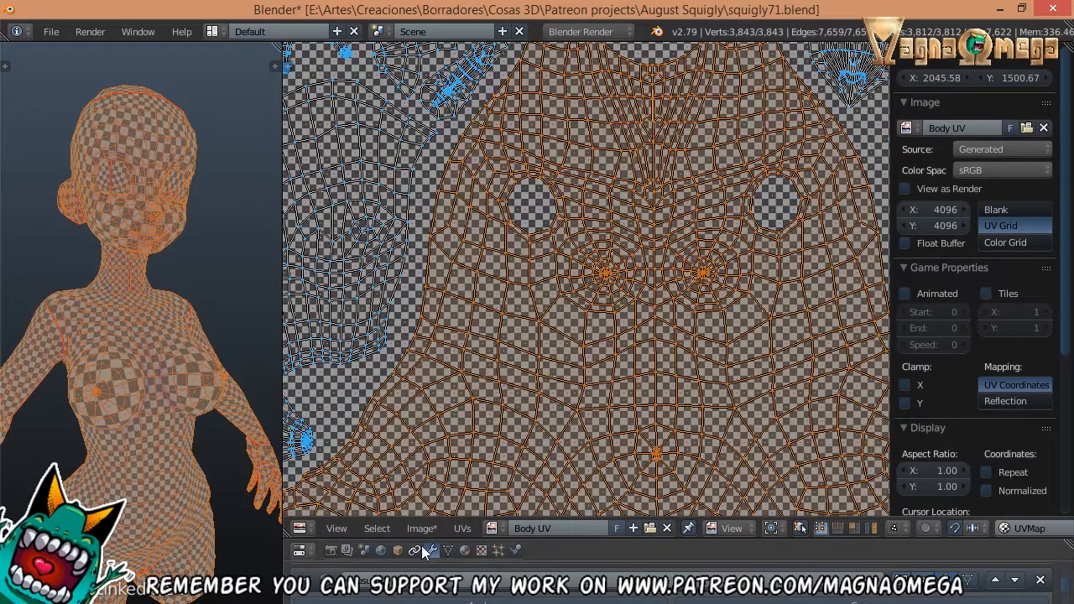
{"action": "left_click", "coordinate": [422, 528]}
{"action": "mouse_move", "coordinate": [461, 528]}
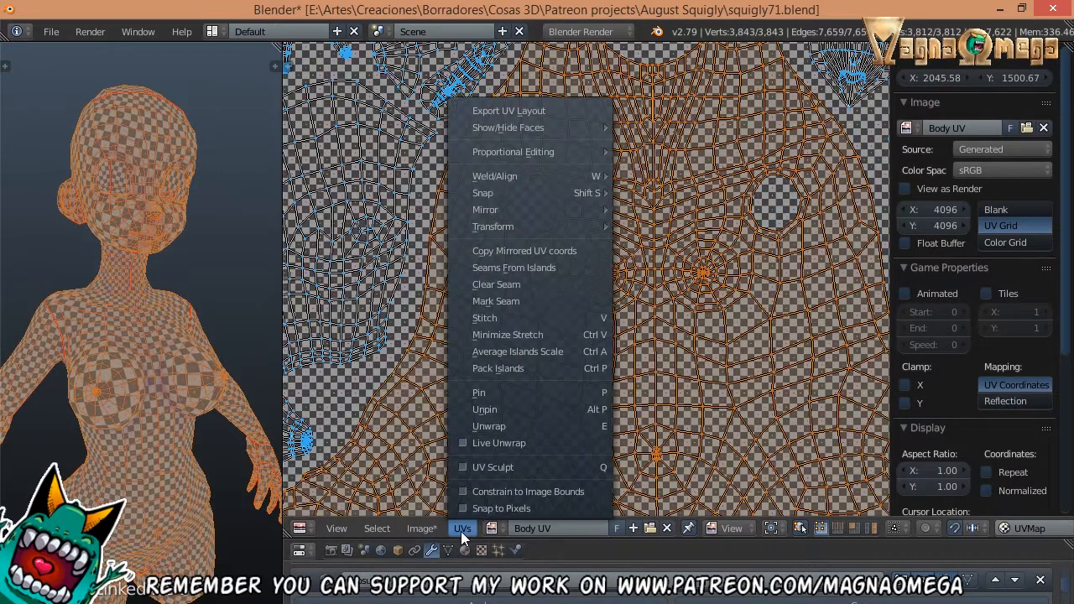
{"action": "left_click", "coordinate": [523, 427]}
{"action": "scroll", "coordinate": [564, 341], "scroll_direction": "down", "scroll_amount": 4}
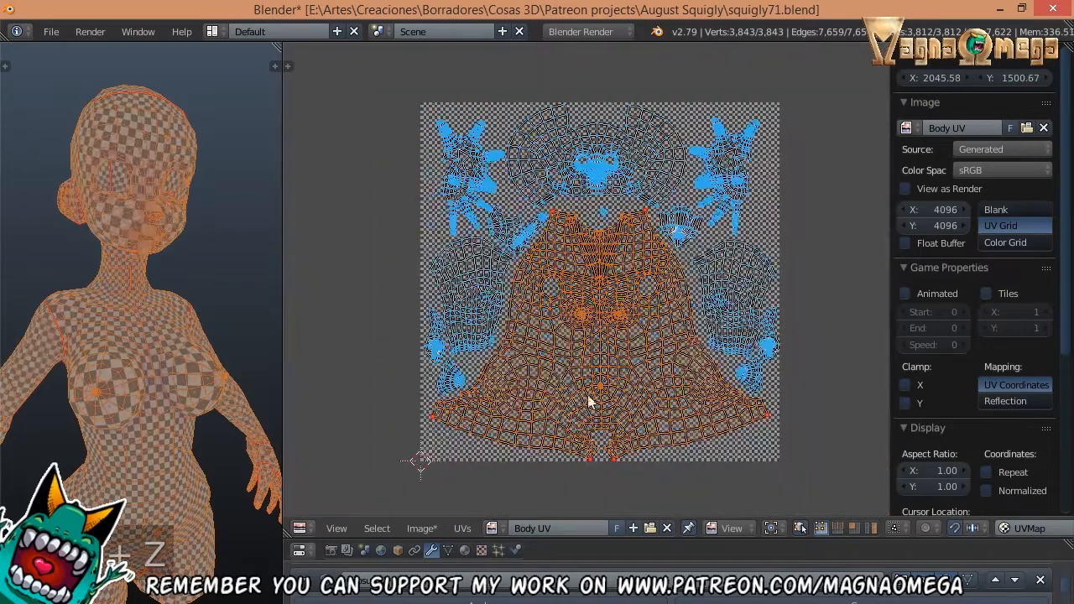
- Try the Stitch tool on the torso island, inspect the preview along its borders, and cancel it
{"action": "scroll", "coordinate": [462, 522], "scroll_direction": "down", "scroll_amount": 5}
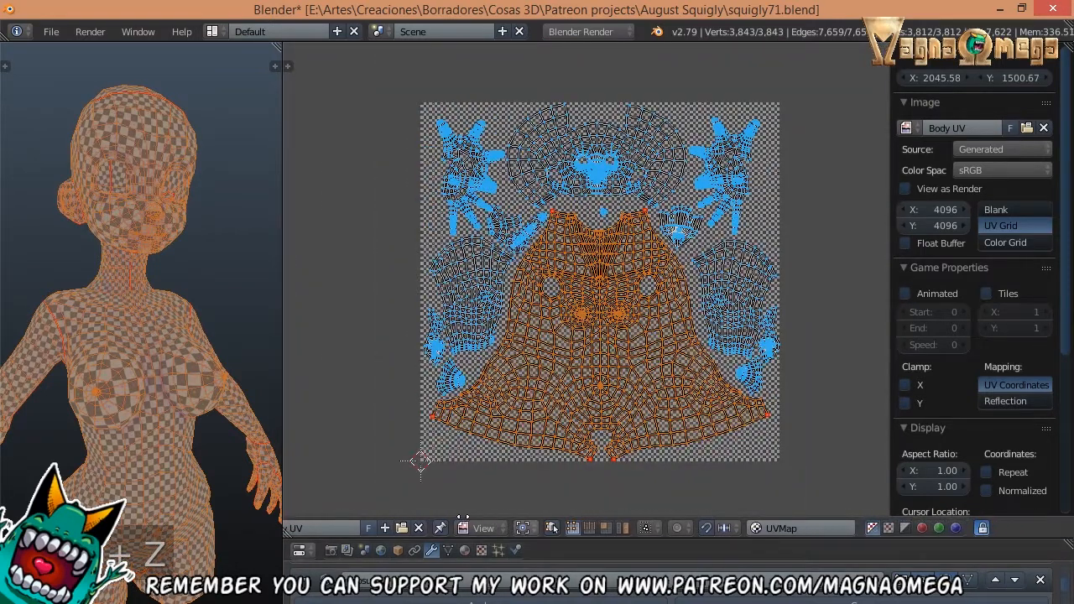
{"action": "scroll", "coordinate": [463, 522], "scroll_direction": "up", "scroll_amount": 5}
{"action": "left_click", "coordinate": [379, 529]}
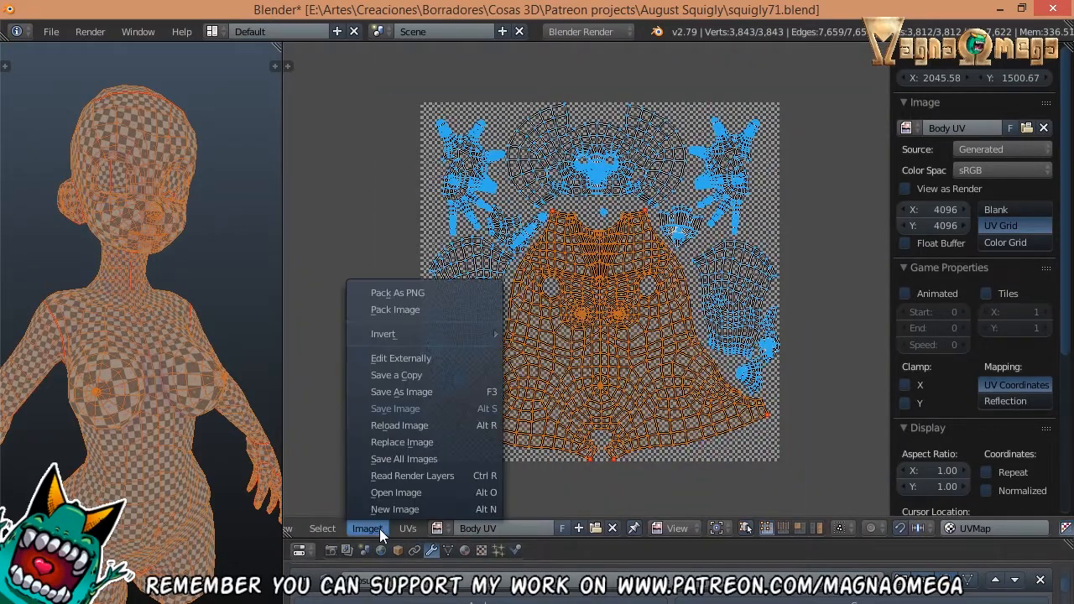
{"action": "mouse_move", "coordinate": [406, 529]}
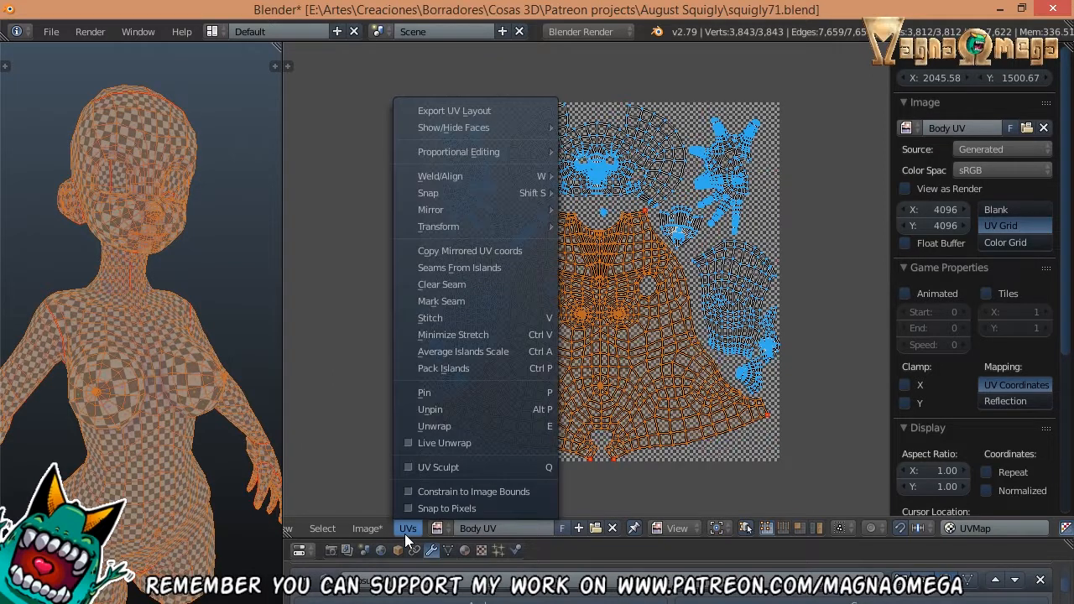
{"action": "left_click", "coordinate": [475, 318]}
{"action": "scroll", "coordinate": [647, 327], "scroll_direction": "up", "scroll_amount": 2}
{"action": "scroll", "coordinate": [636, 319], "scroll_direction": "down", "scroll_amount": 1}
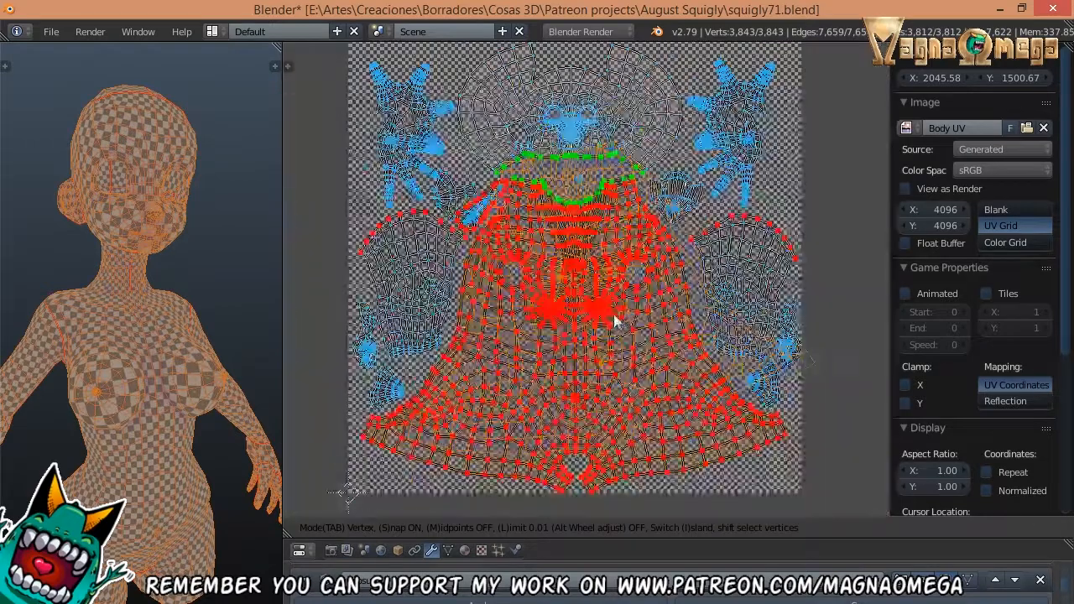
{"action": "scroll", "coordinate": [571, 309], "scroll_direction": "down", "scroll_amount": 2}
{"action": "scroll", "coordinate": [529, 315], "scroll_direction": "up", "scroll_amount": 5}
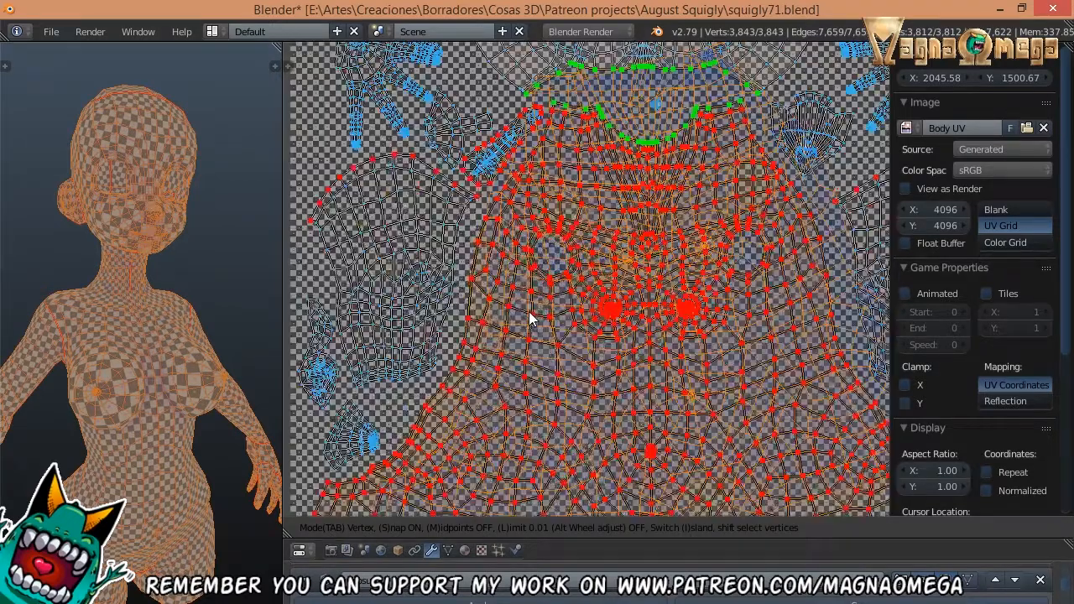
{"action": "scroll", "coordinate": [588, 311], "scroll_direction": "down", "scroll_amount": 6}
{"action": "left_click", "coordinate": [611, 306]}
{"action": "scroll", "coordinate": [612, 307], "scroll_direction": "up", "scroll_amount": 3}
- Toggle Edit Mode off and on, select all the UV islands, and save the blend file
{"action": "key", "text": "Tab"}
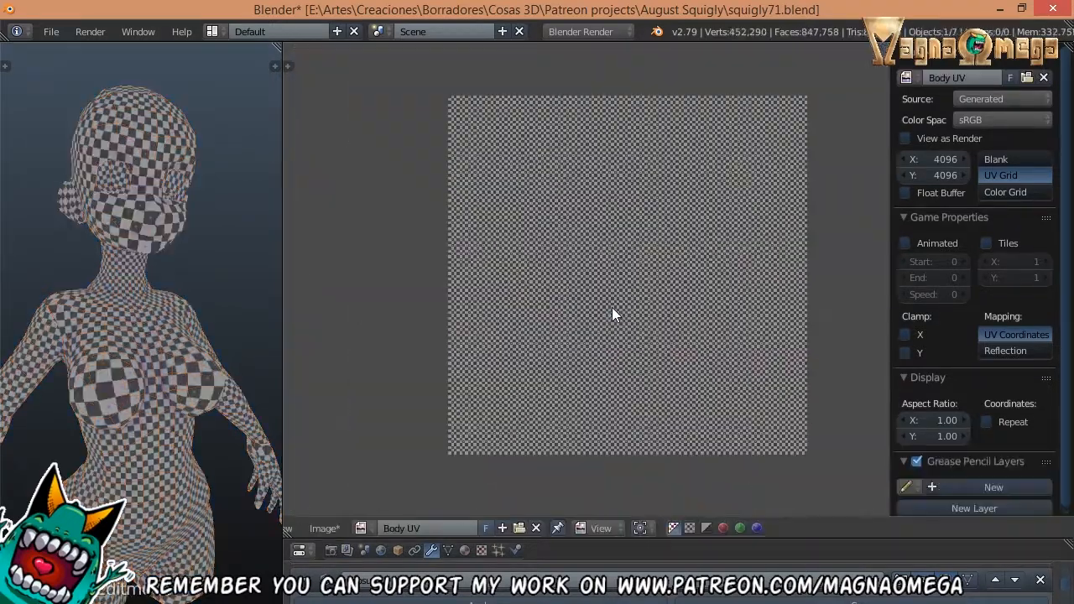
{"action": "key", "text": "Tab"}
{"action": "key", "text": "a"}
{"action": "key", "text": "a"}
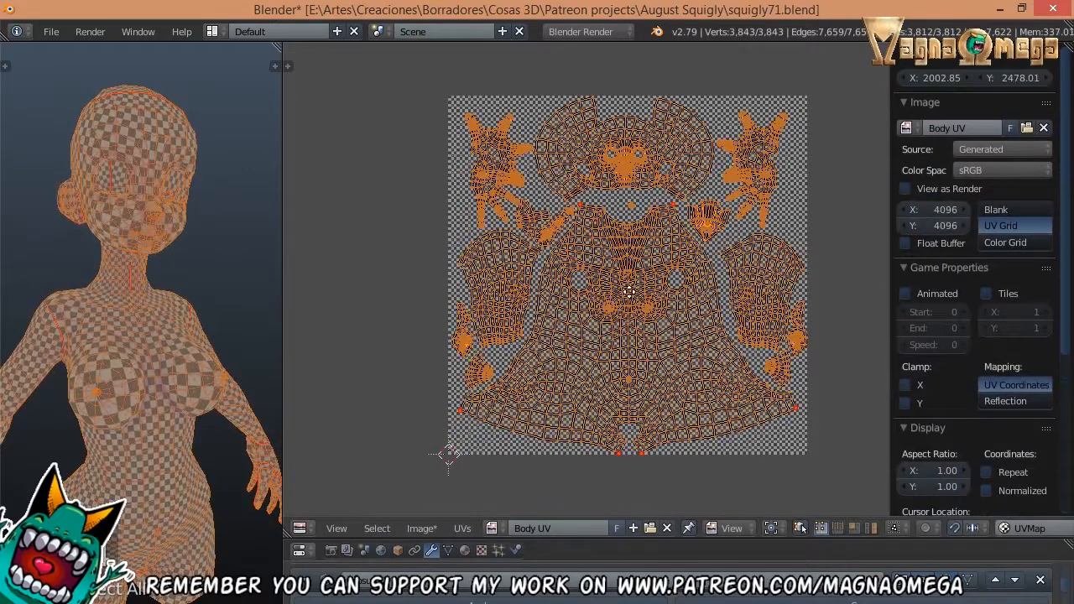
{"action": "scroll", "coordinate": [625, 301], "scroll_direction": "up", "scroll_amount": 3}
{"action": "scroll", "coordinate": [602, 288], "scroll_direction": "down", "scroll_amount": 3}
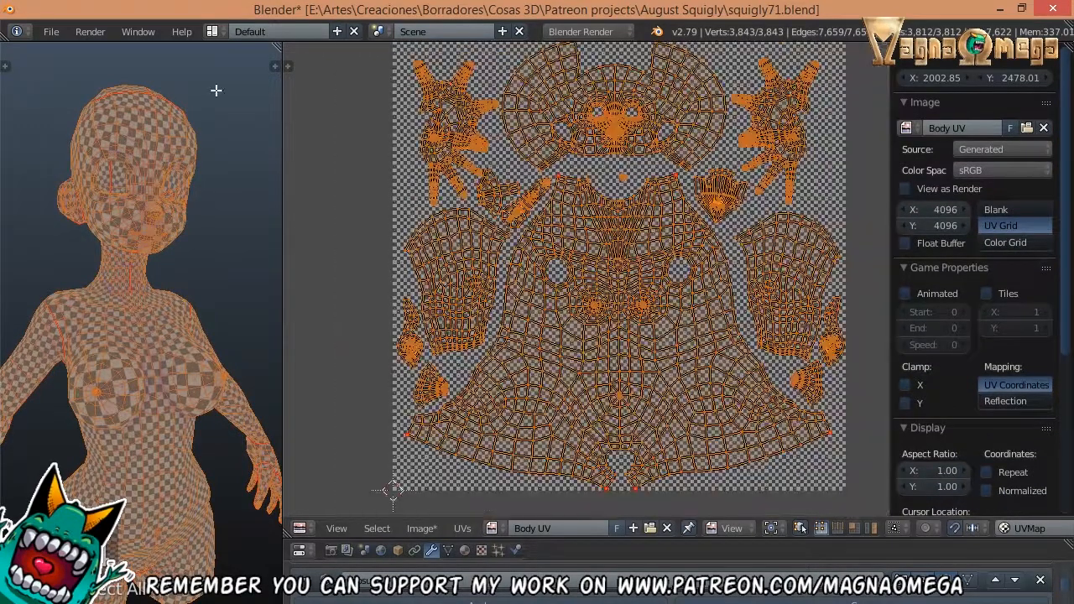
{"action": "left_click", "coordinate": [52, 32]}
{"action": "left_click", "coordinate": [84, 161]}
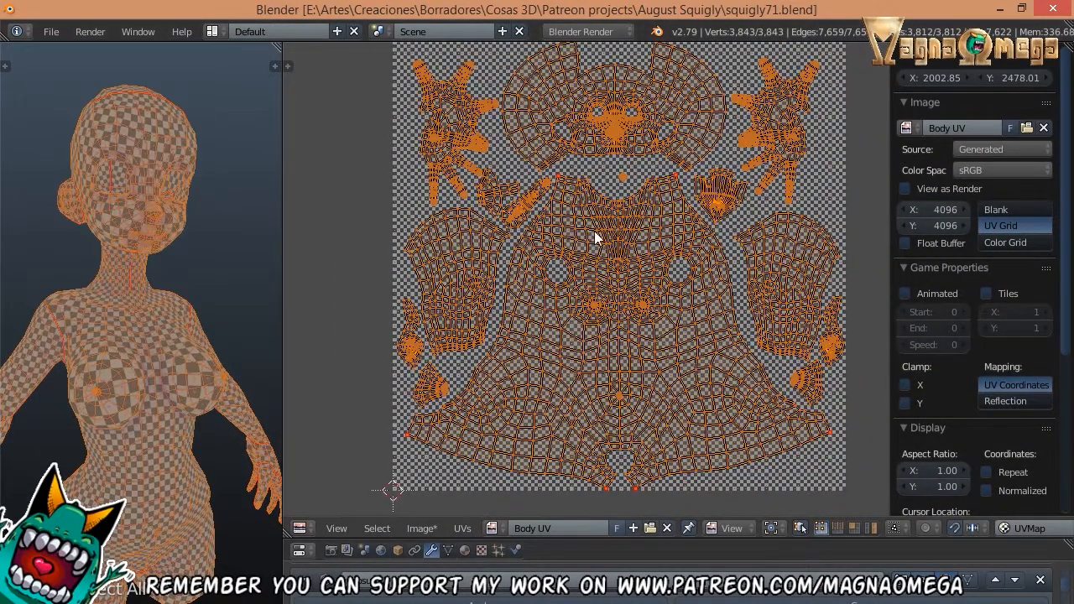
{"action": "middle_click_drag", "start_coordinate": [539, 161], "coordinate": [504, 168]}
{"action": "scroll", "coordinate": [464, 135], "scroll_direction": "up", "scroll_amount": 5}
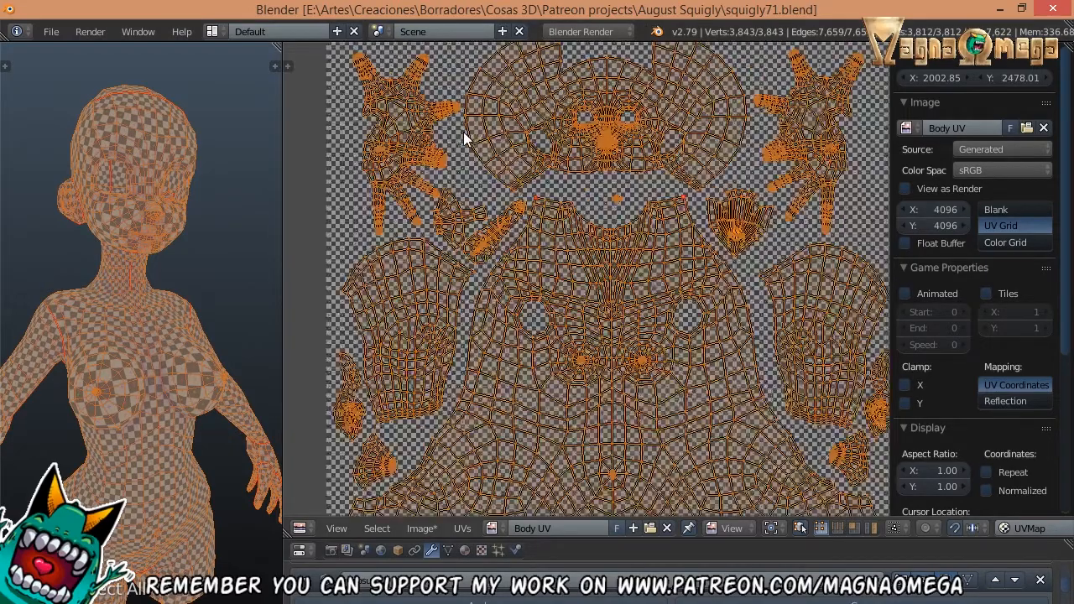
{"action": "scroll", "coordinate": [412, 202], "scroll_direction": "down", "scroll_amount": 5}
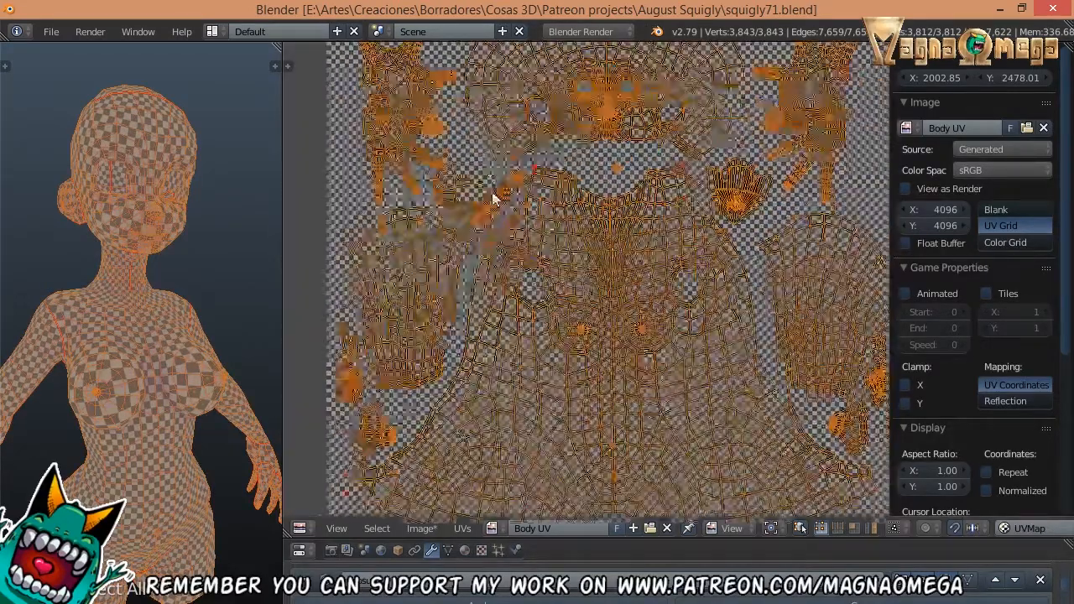
{"action": "left_click", "coordinate": [462, 528]}
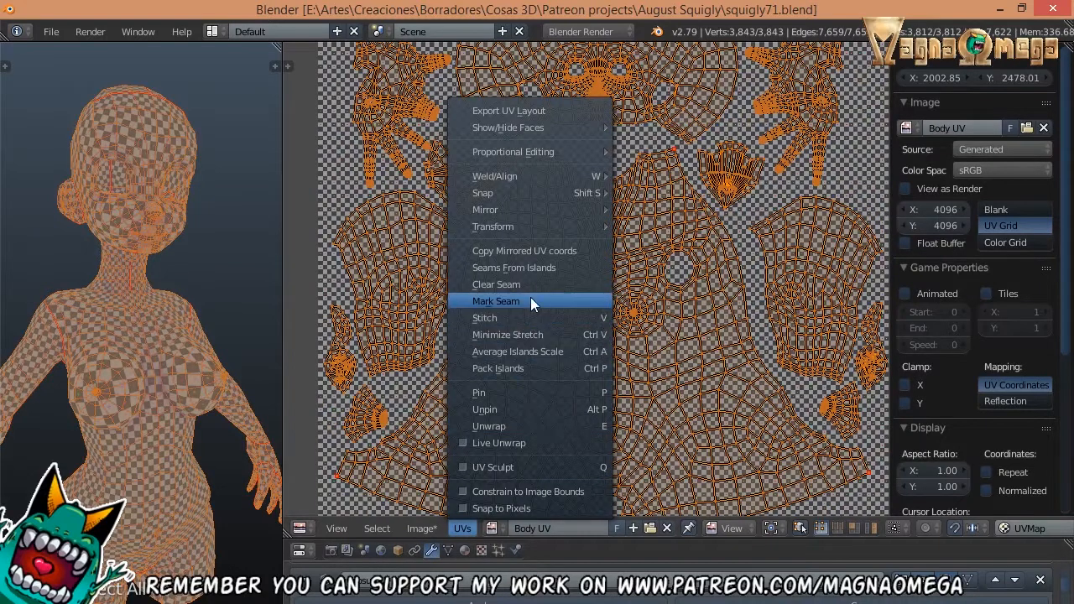
{"action": "left_click", "coordinate": [574, 316]}
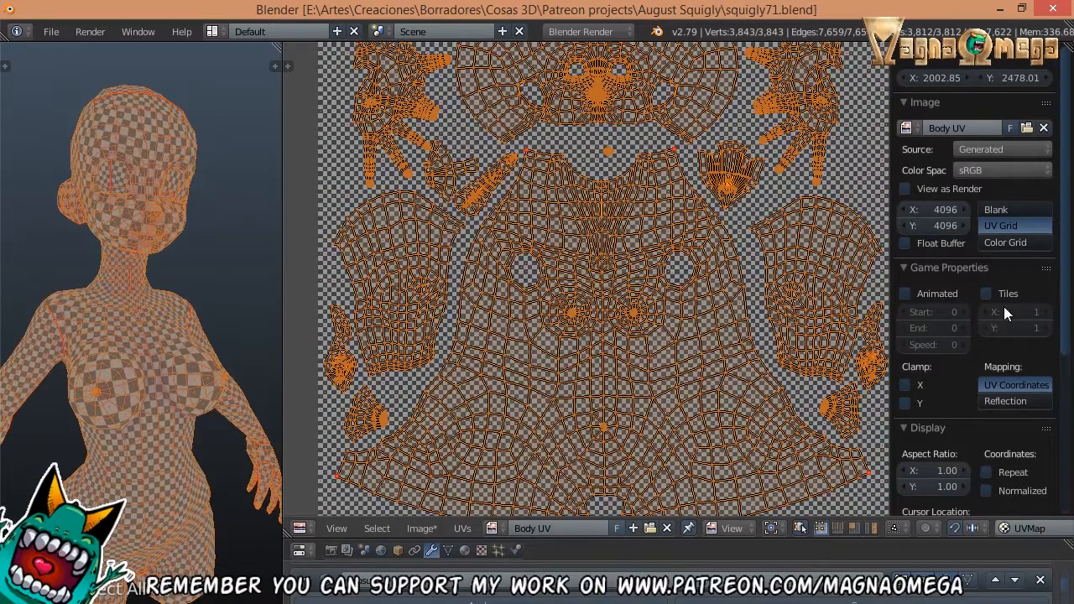
- Bring the UV editor's display settings with the Stretch option into view
{"action": "scroll", "coordinate": [1012, 313], "scroll_direction": "down", "scroll_amount": 5}
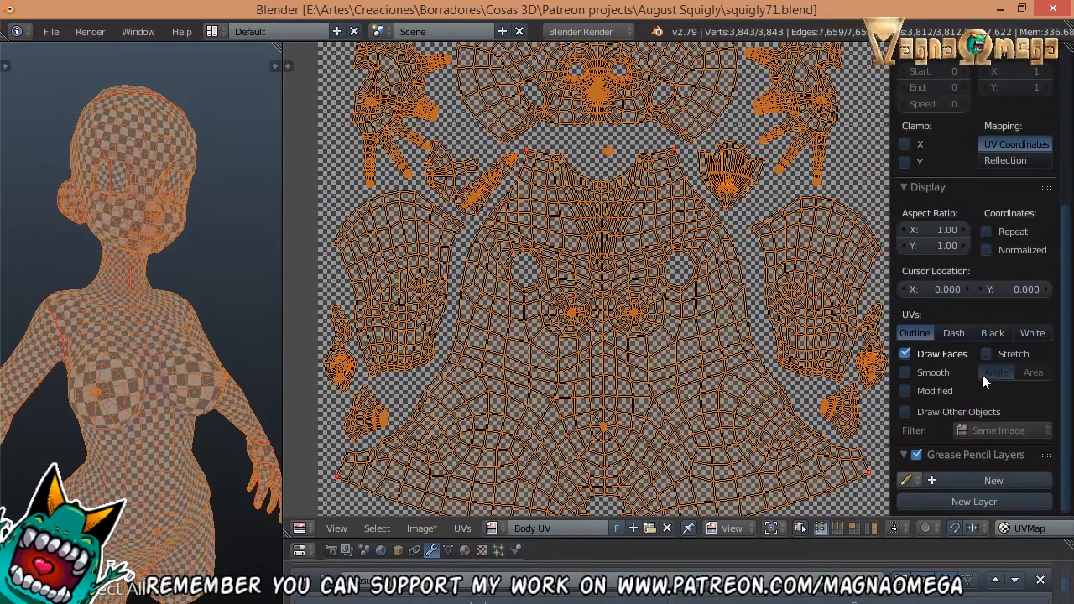
- Change the generated Body UV image to the Color Grid pattern and fit the whole layout in the image editor
{"action": "scroll", "coordinate": [998, 393], "scroll_direction": "up", "scroll_amount": 4}
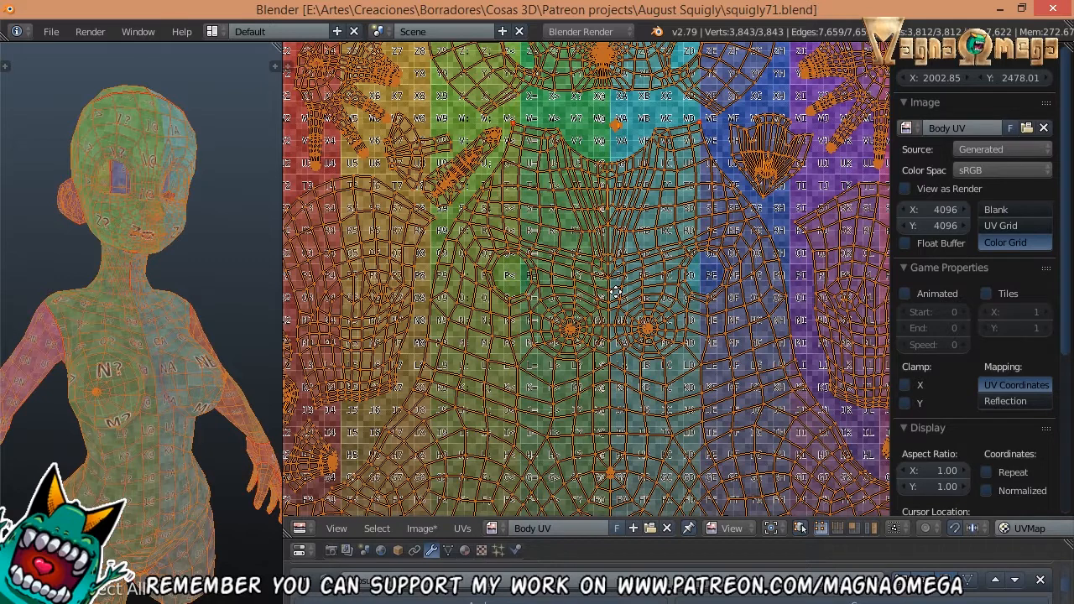
{"action": "middle_click_drag", "start_coordinate": [621, 293], "coordinate": [621, 279]}
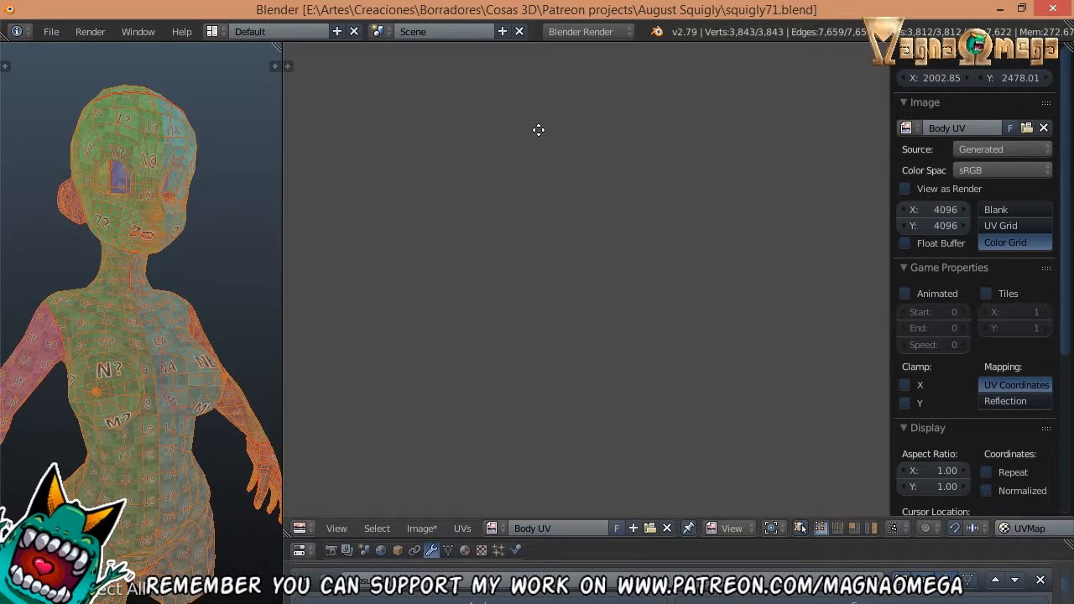
{"action": "scroll", "coordinate": [634, 191], "scroll_direction": "down", "scroll_amount": 8}
{"action": "middle_click_drag", "start_coordinate": [545, 218], "coordinate": [609, 197]}
{"action": "scroll", "coordinate": [612, 185], "scroll_direction": "up", "scroll_amount": 4}
{"action": "middle_click_drag", "start_coordinate": [710, 183], "coordinate": [675, 262]}
{"action": "scroll", "coordinate": [682, 227], "scroll_direction": "up", "scroll_amount": 1}
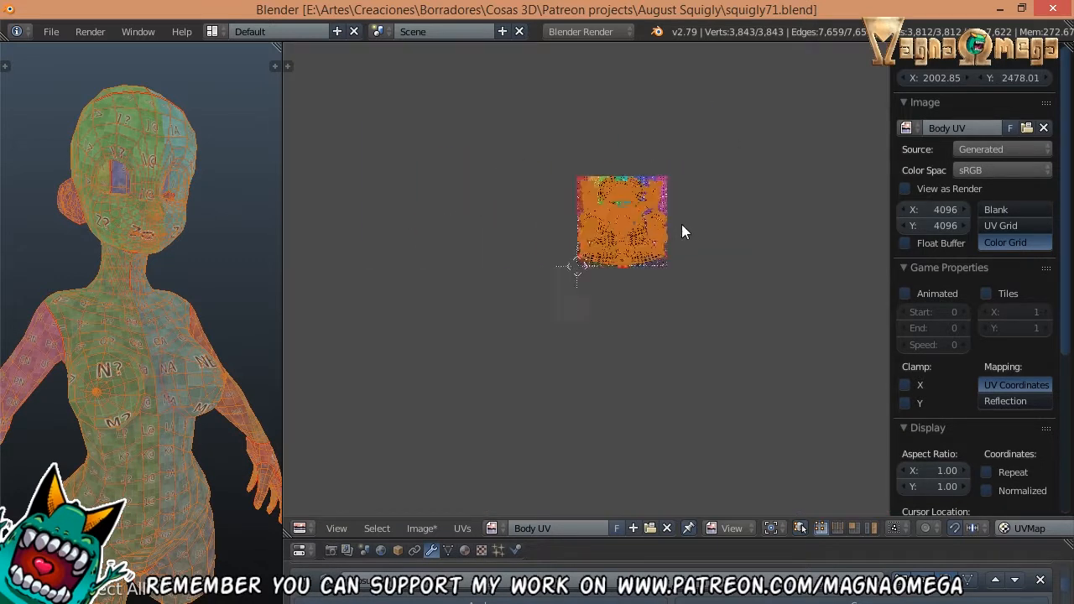
{"action": "scroll", "coordinate": [682, 225], "scroll_direction": "up", "scroll_amount": 7}
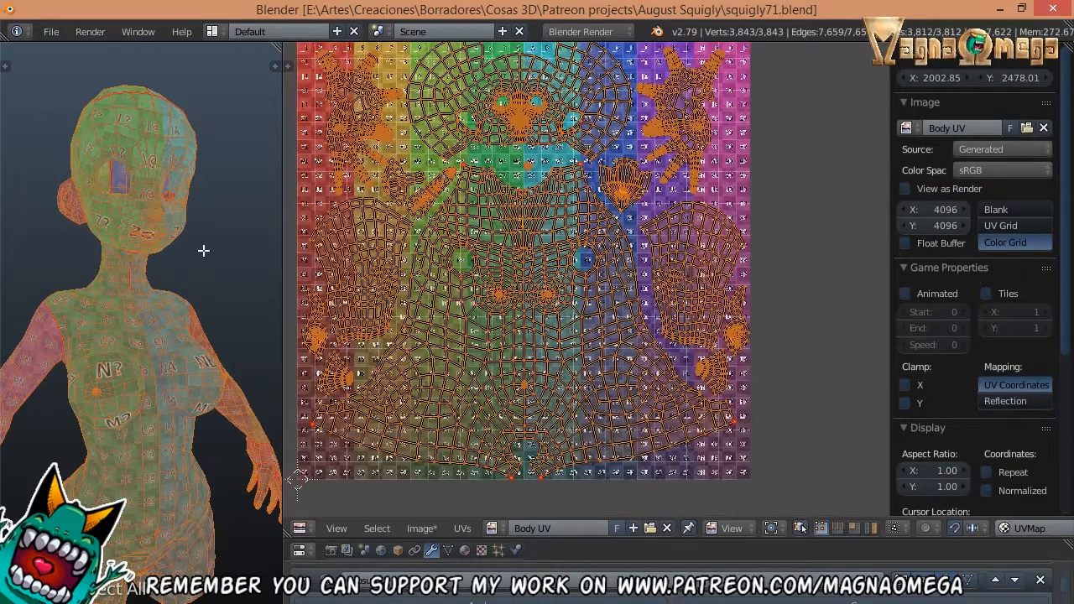
- Leave Edit Mode and examine the color grid for stretching and scale differences on the torso, arm and hand
{"action": "key", "text": "Tab"}
{"action": "middle_click_drag", "start_coordinate": [159, 305], "coordinate": [122, 262]}
{"action": "scroll", "coordinate": [182, 134], "scroll_direction": "up", "scroll_amount": 3}
{"action": "middle_click_drag", "start_coordinate": [183, 127], "coordinate": [163, 197]}
{"action": "middle_click_drag", "start_coordinate": [111, 336], "coordinate": [131, 453], "text": "shift"}
{"action": "scroll", "coordinate": [143, 361], "scroll_direction": "up", "scroll_amount": 2}
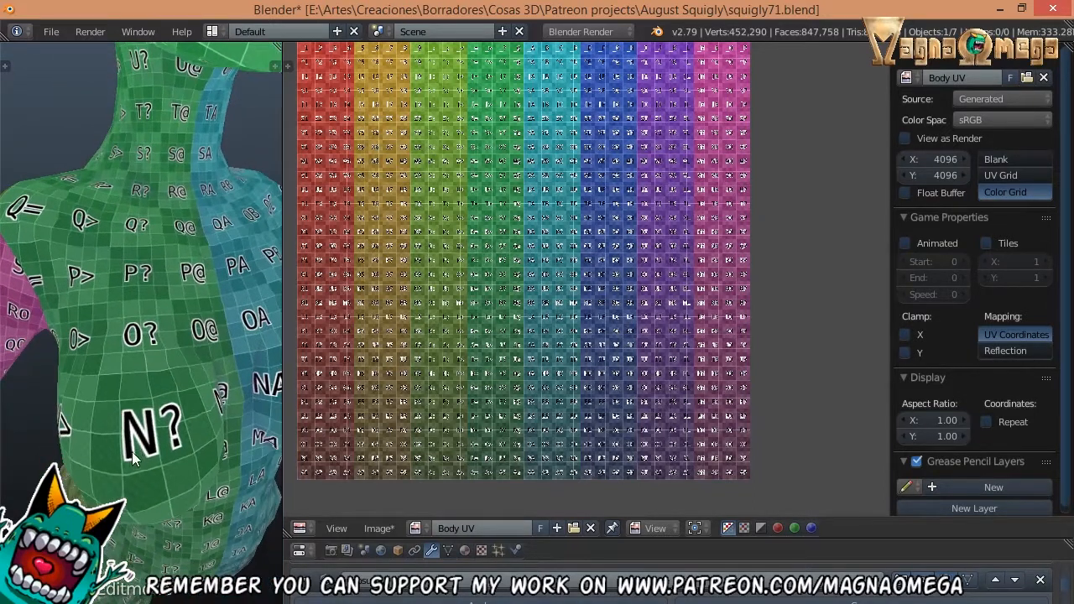
{"action": "middle_click_drag", "start_coordinate": [186, 417], "coordinate": [106, 270]}
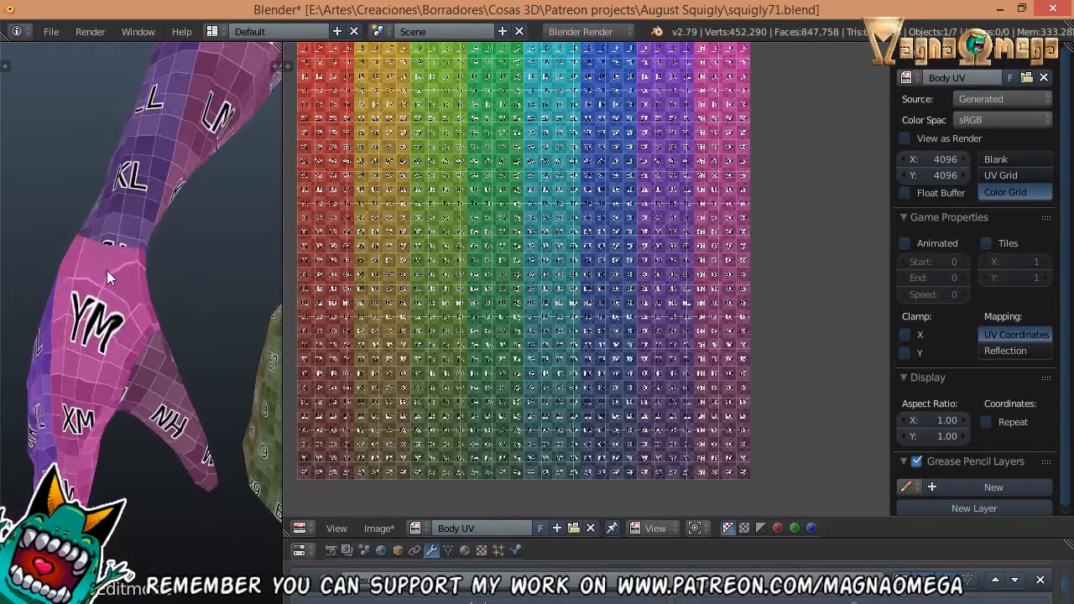
{"action": "scroll", "coordinate": [126, 363], "scroll_direction": "up", "scroll_amount": 2}
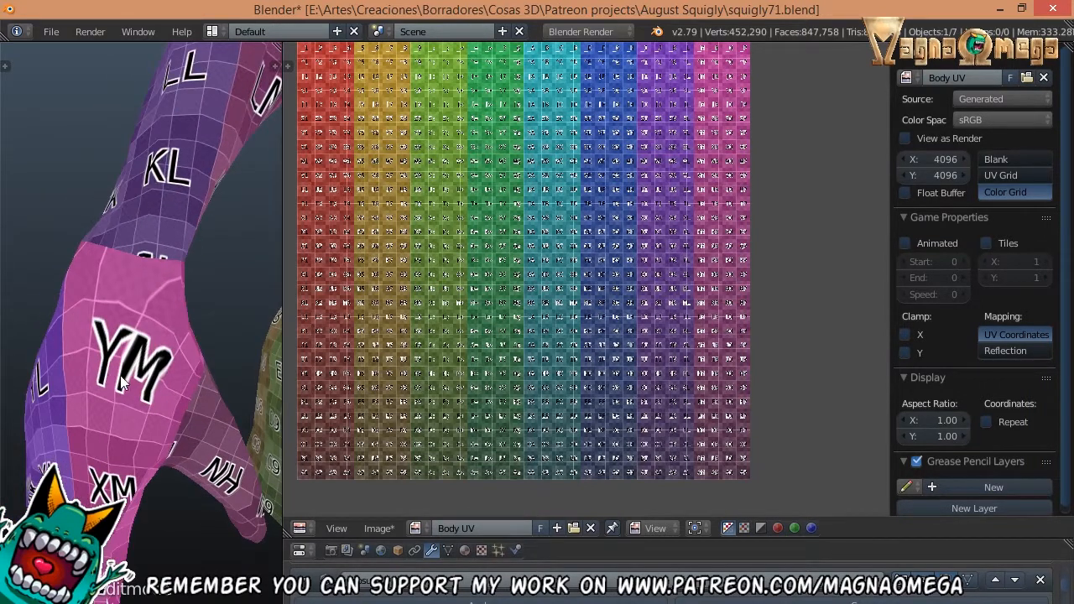
{"action": "middle_click_drag", "start_coordinate": [165, 375], "coordinate": [94, 413]}
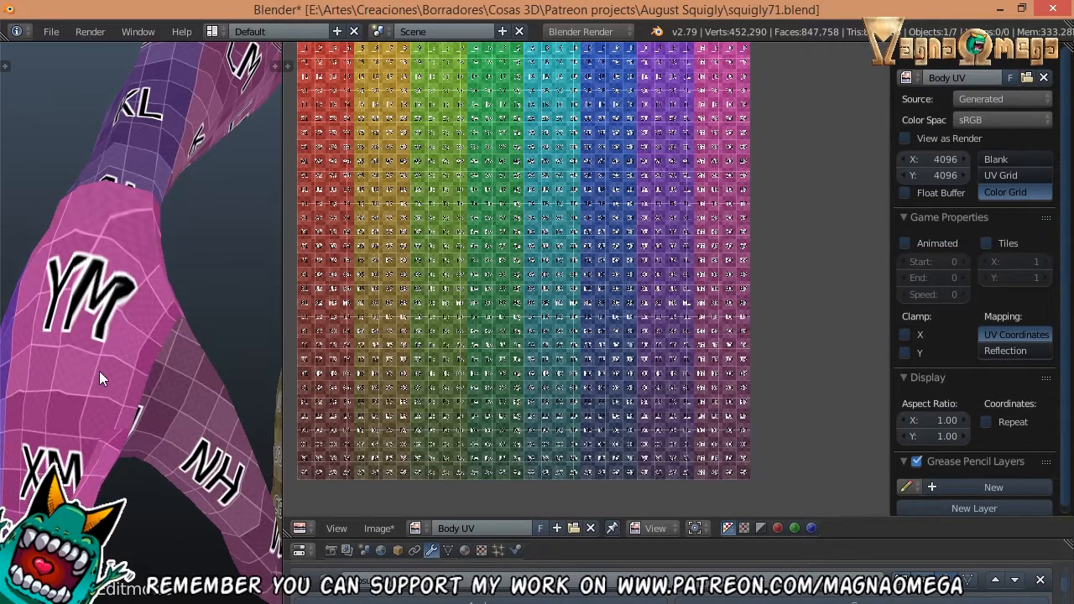
{"action": "middle_click_drag", "start_coordinate": [99, 372], "coordinate": [177, 277]}
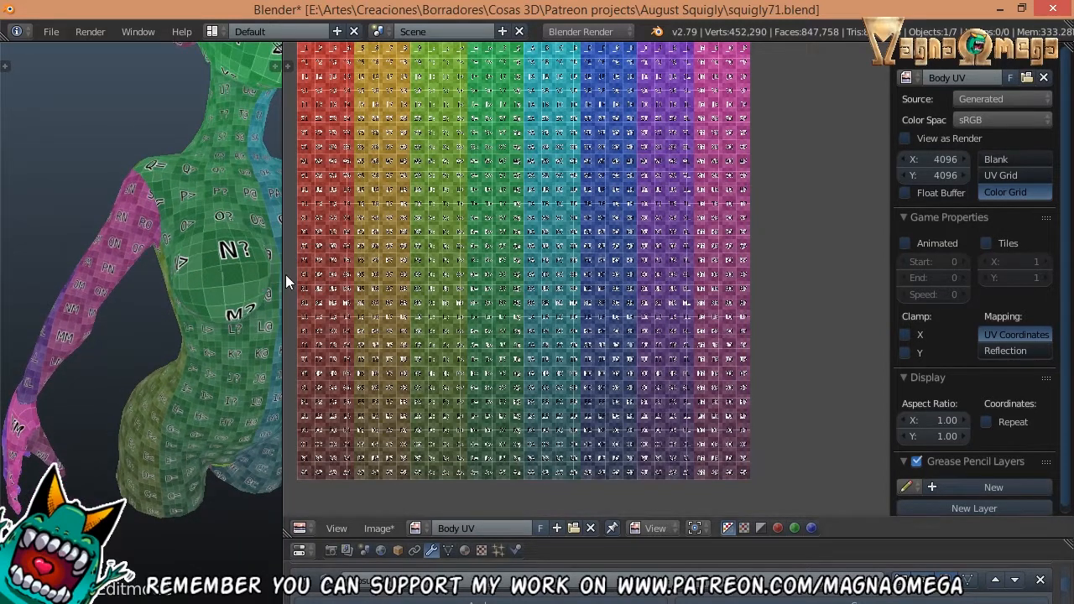
- Widen the 3D viewport and check the color grid around the head, torso and both arms
{"action": "left_click_drag", "start_coordinate": [284, 275], "coordinate": [532, 262]}
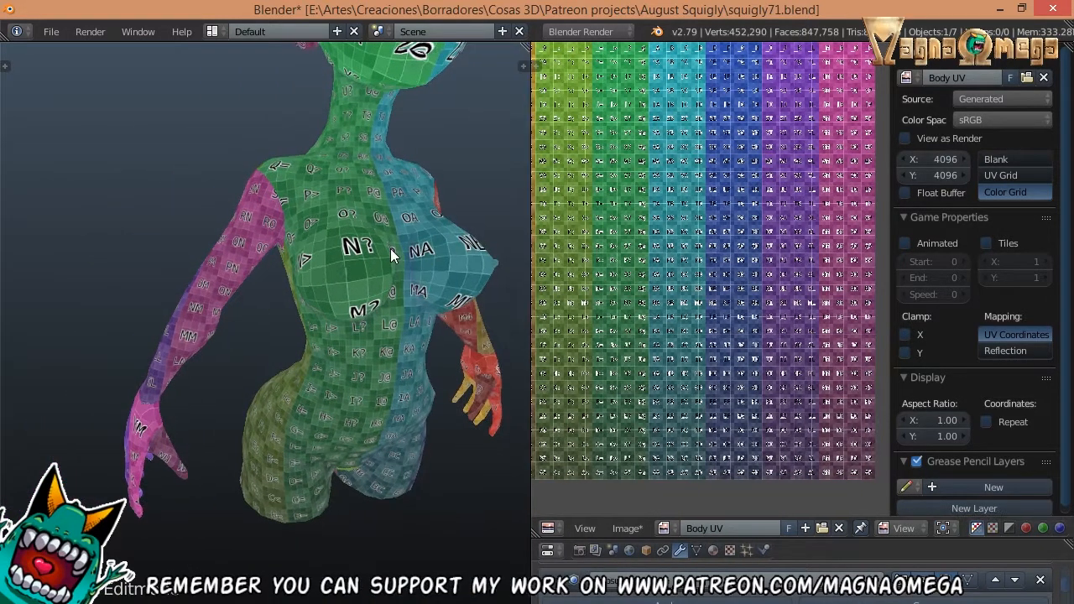
{"action": "middle_click_drag", "start_coordinate": [390, 248], "coordinate": [378, 228]}
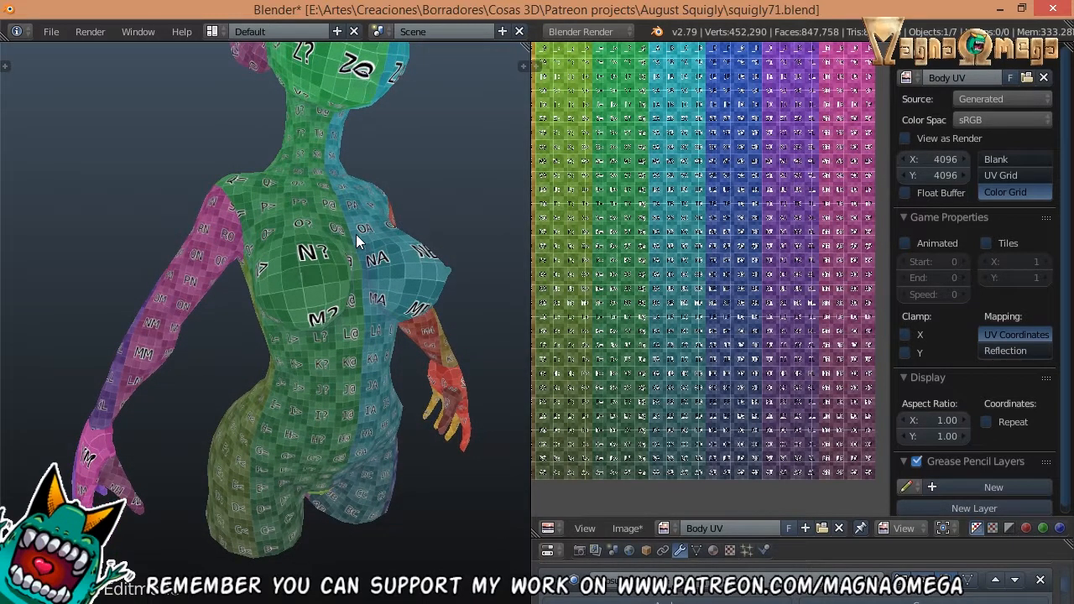
{"action": "middle_click_drag", "start_coordinate": [356, 243], "coordinate": [603, 204]}
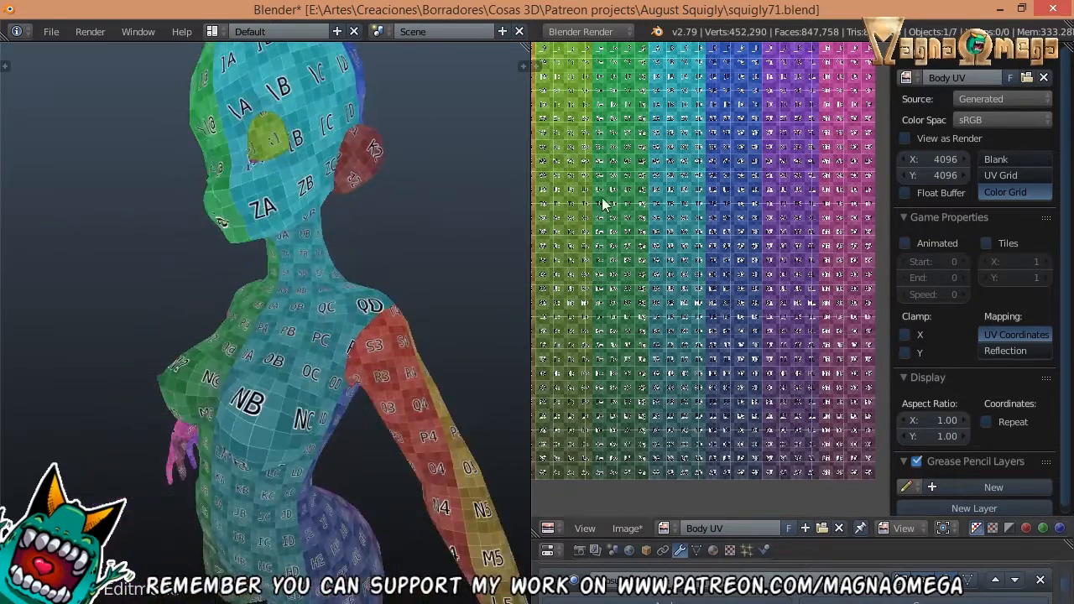
- Set the generated Body UV image to Blank
{"action": "left_click", "coordinate": [1007, 160]}
{"action": "middle_click_drag", "start_coordinate": [180, 192], "coordinate": [375, 252]}
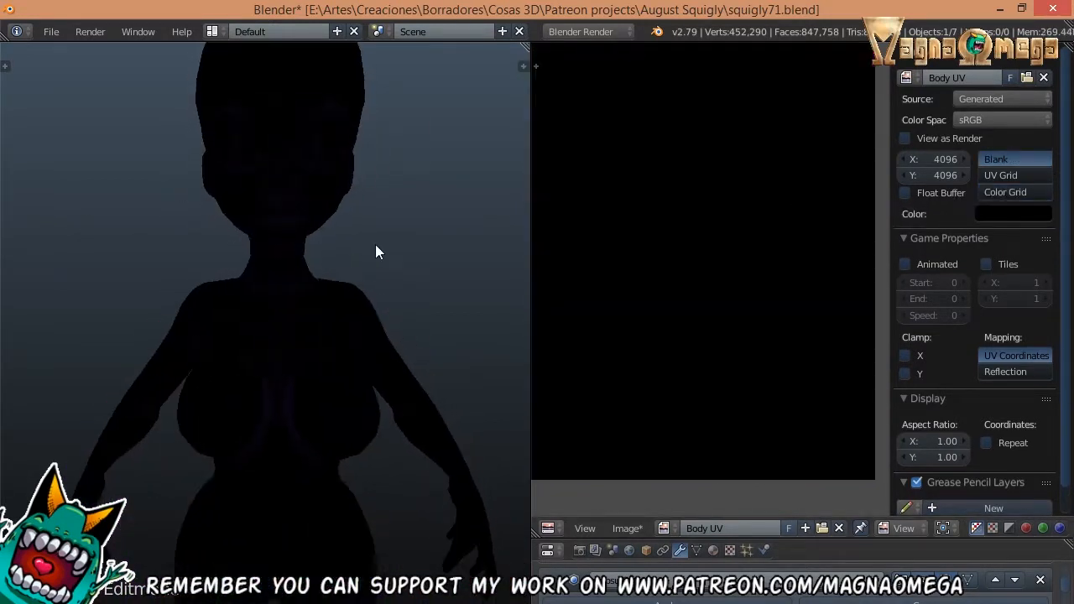
- Set the viewport's shading mode to GLSL and display the body in solid shading
{"action": "key", "text": "n"}
{"action": "scroll", "coordinate": [419, 409], "scroll_direction": "down", "scroll_amount": 8}
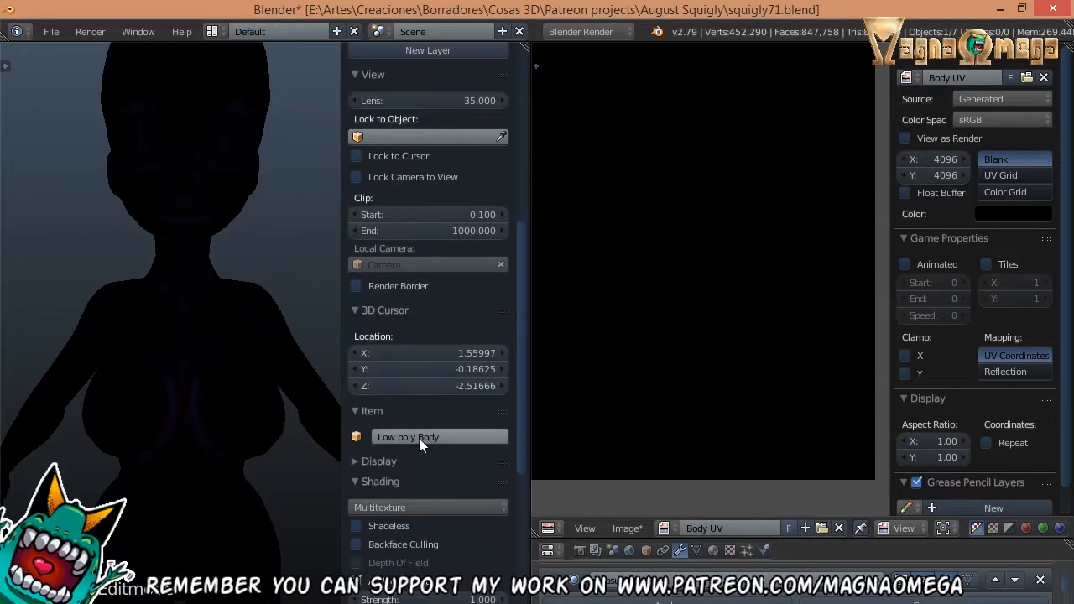
{"action": "left_click", "coordinate": [413, 339]}
{"action": "left_click", "coordinate": [392, 295]}
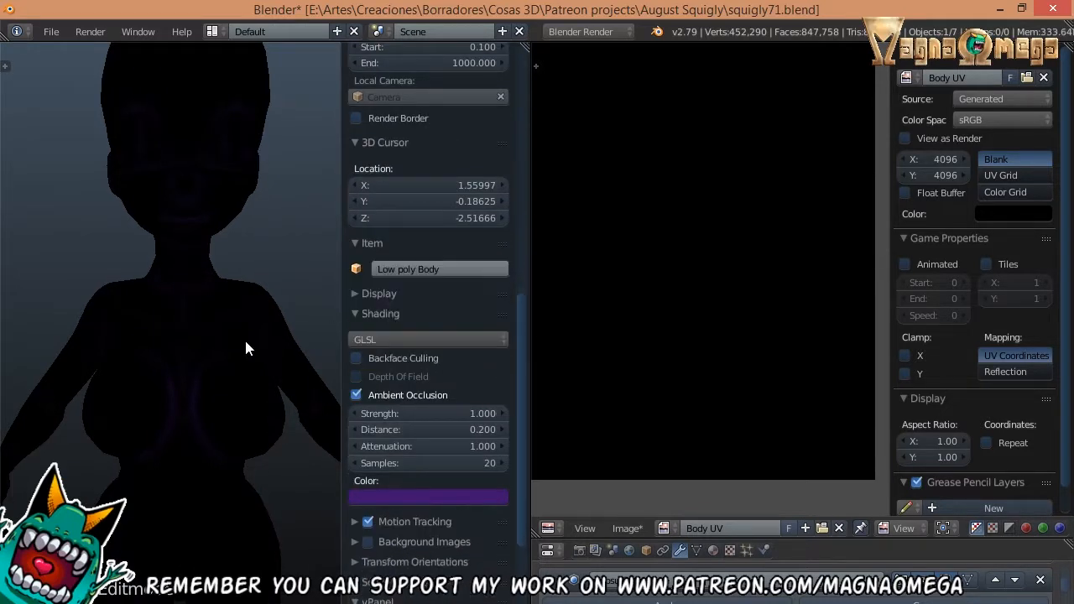
{"action": "mouse_move", "coordinate": [247, 340]}
{"action": "middle_mouse_down"}
{"action": "mouse_move", "coordinate": [280, 352]}
{"action": "mouse_move", "coordinate": [245, 370]}
{"action": "mouse_move", "coordinate": [300, 370]}
{"action": "middle_mouse_up"}
{"action": "key", "text": "alt+z"}
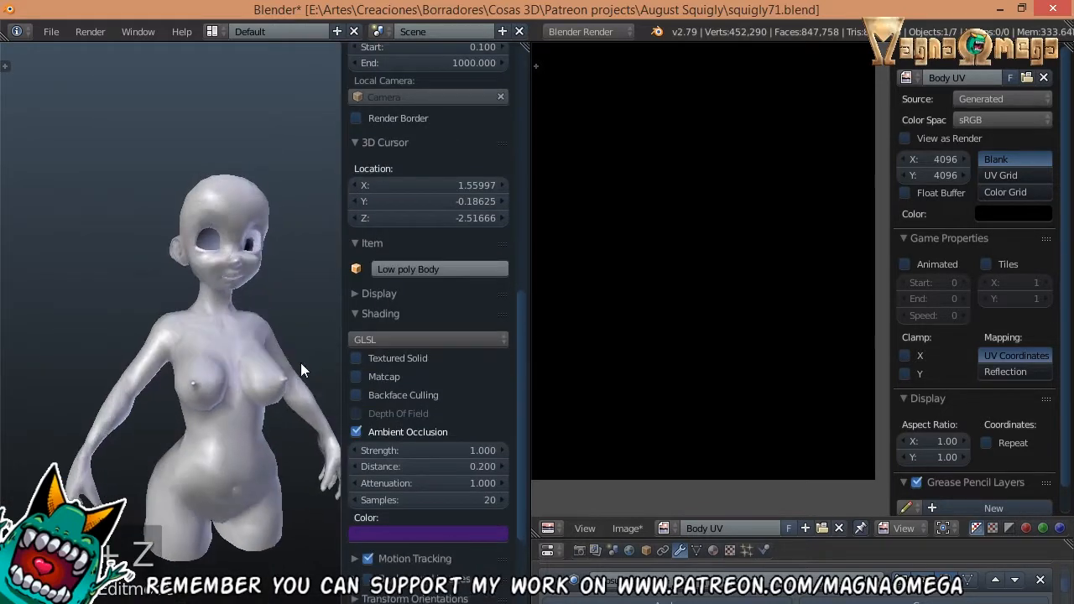
- Enlarge the Properties editor over the image editor and hide the 3D viewport's sidebar
{"action": "left_click_drag", "start_coordinate": [343, 375], "coordinate": [457, 370]}
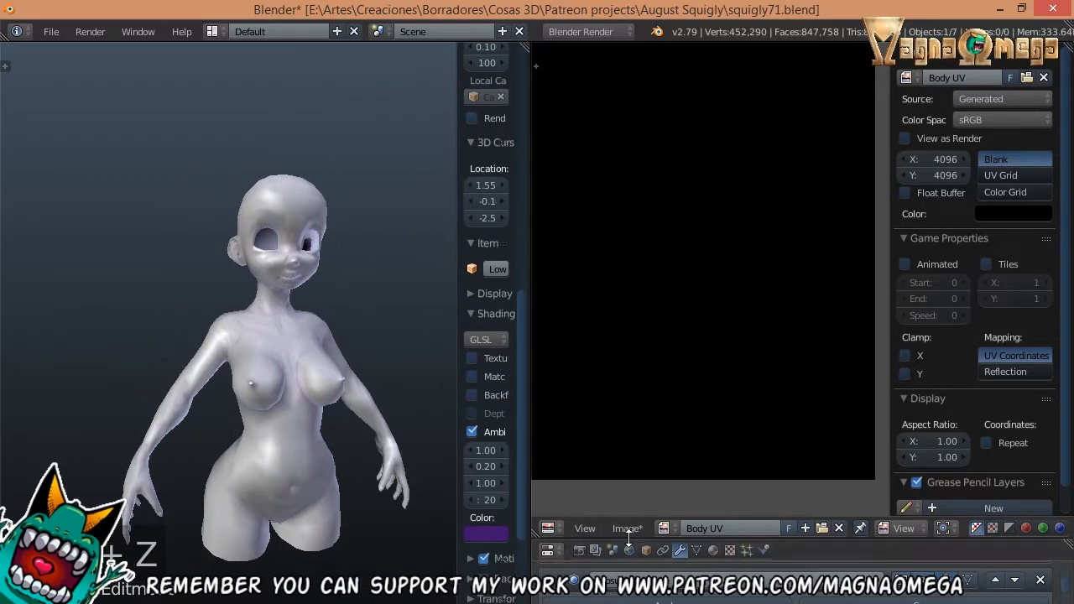
{"action": "left_click_drag", "start_coordinate": [630, 539], "coordinate": [621, 188]}
{"action": "middle_click_drag", "start_coordinate": [200, 230], "coordinate": [335, 245]}
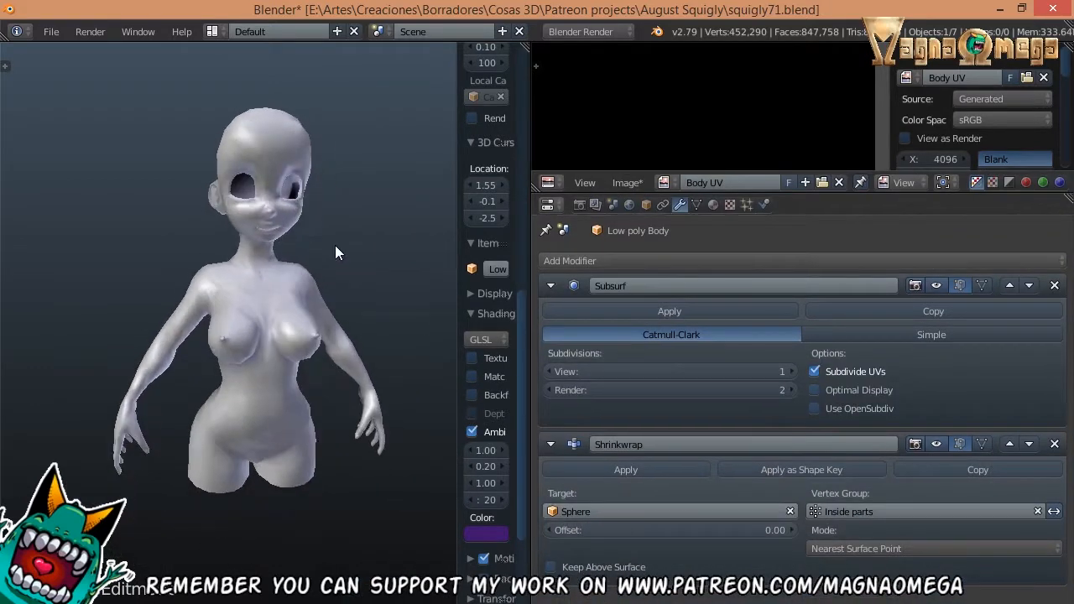
{"action": "left_click_drag", "start_coordinate": [458, 308], "coordinate": [595, 308]}
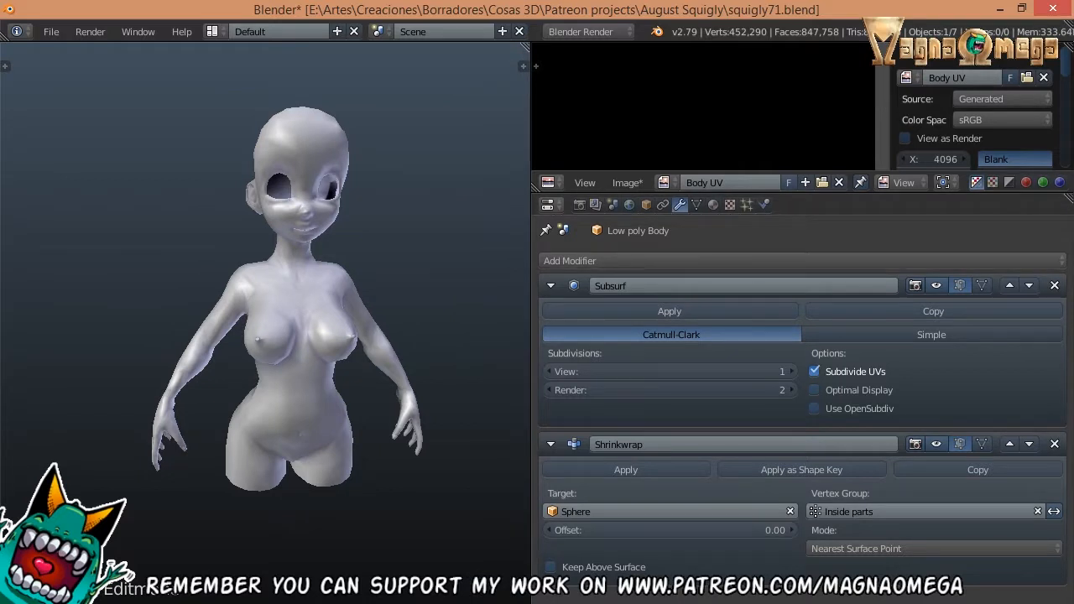
- Save the current file, squigly71.blend
{"action": "left_click", "coordinate": [50, 31]}
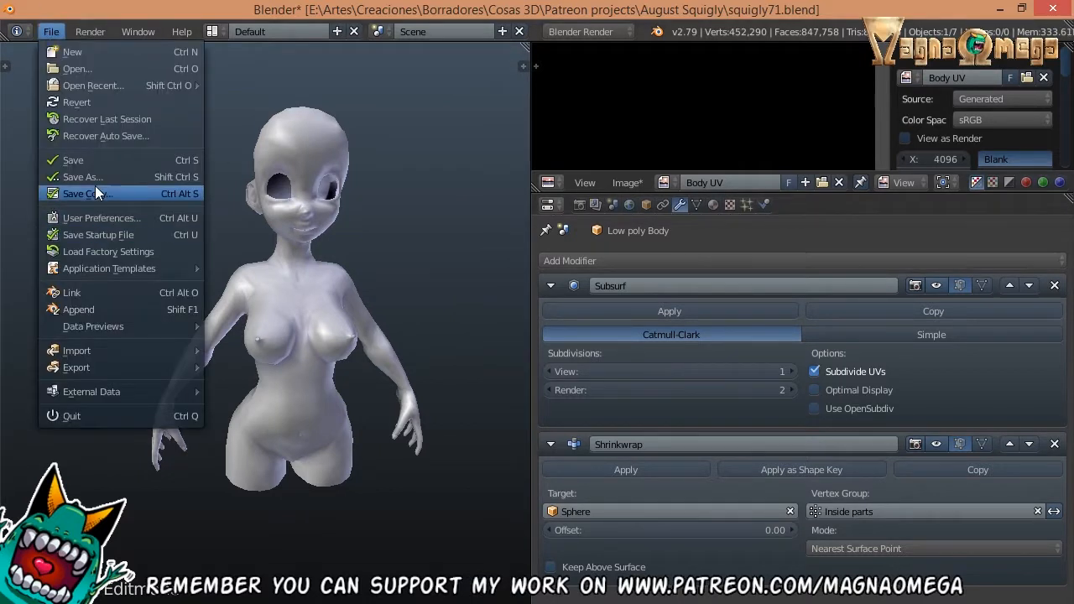
{"action": "left_click", "coordinate": [99, 160]}
{"action": "key", "text": "n"}
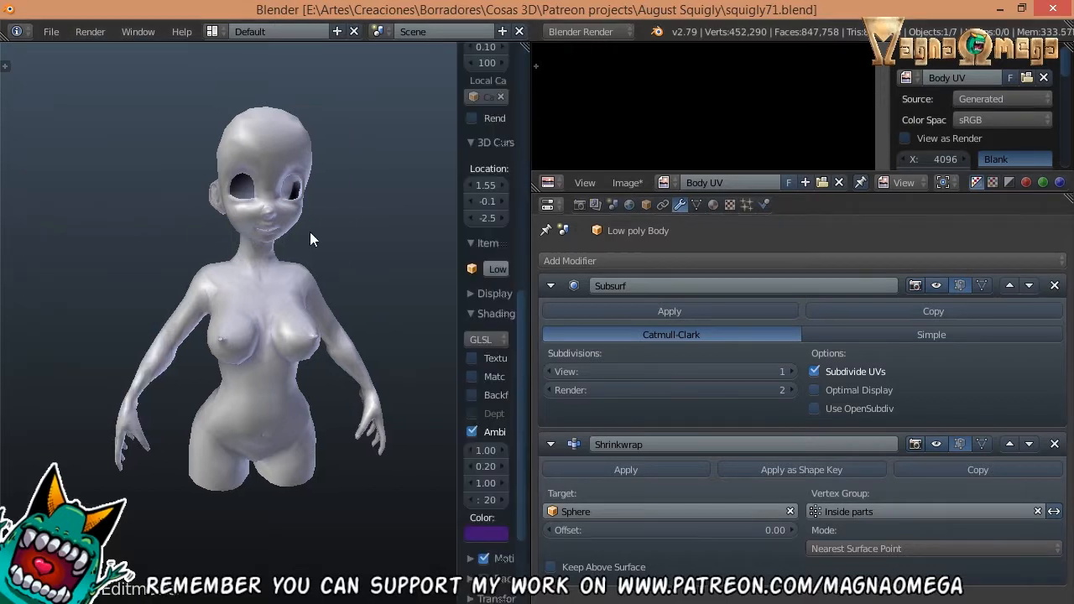
{"action": "left_click_drag", "start_coordinate": [457, 385], "coordinate": [356, 369]}
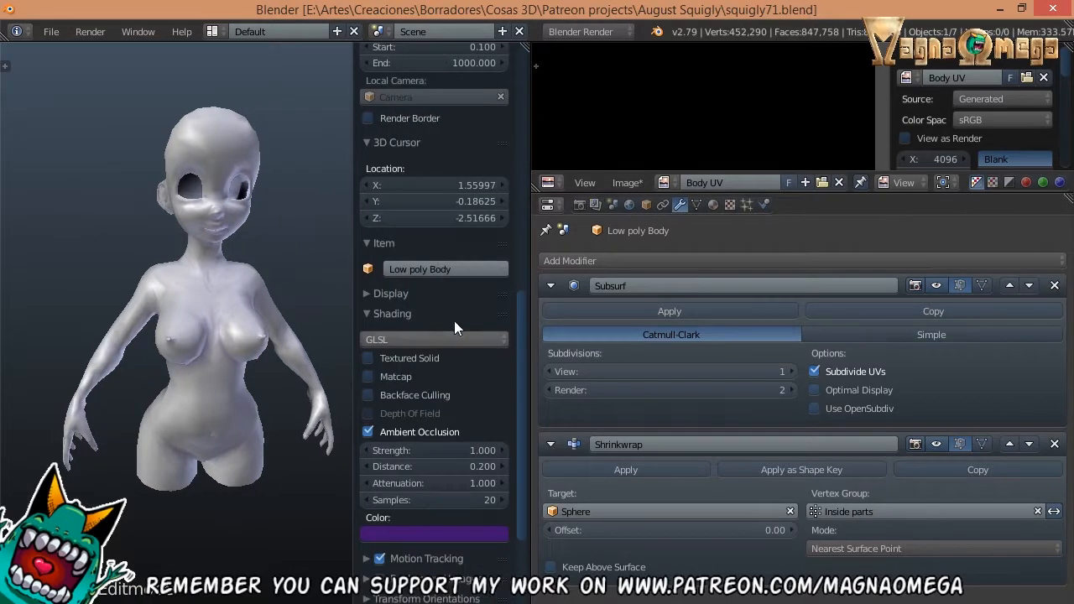
{"action": "key", "text": "n"}
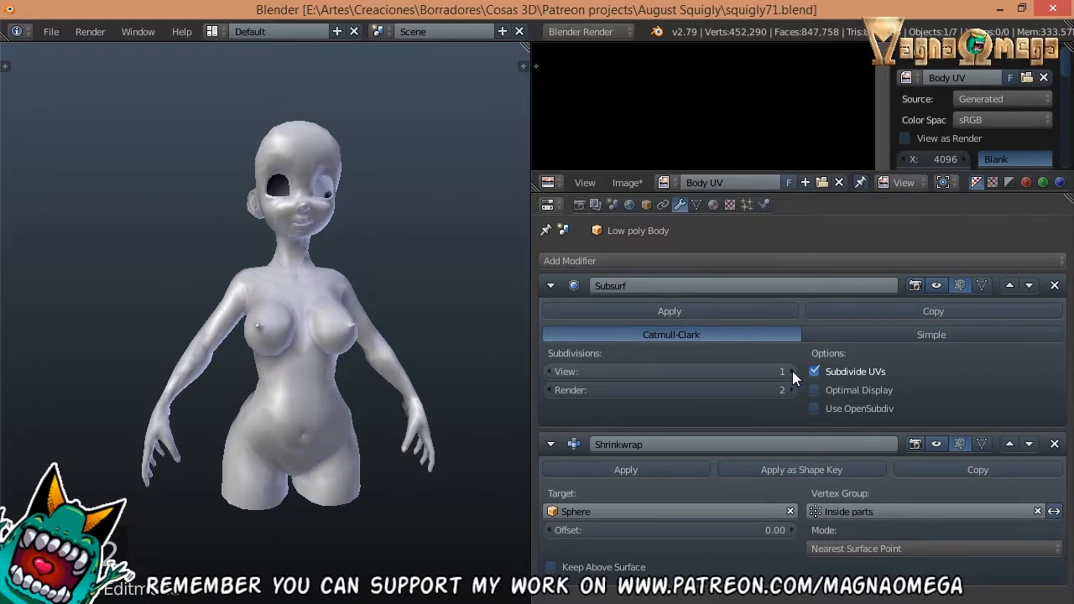
- Leave local view to show the hair with the body, and compare textured and solid display
{"action": "scroll", "coordinate": [292, 340], "scroll_direction": "up", "scroll_amount": 3}
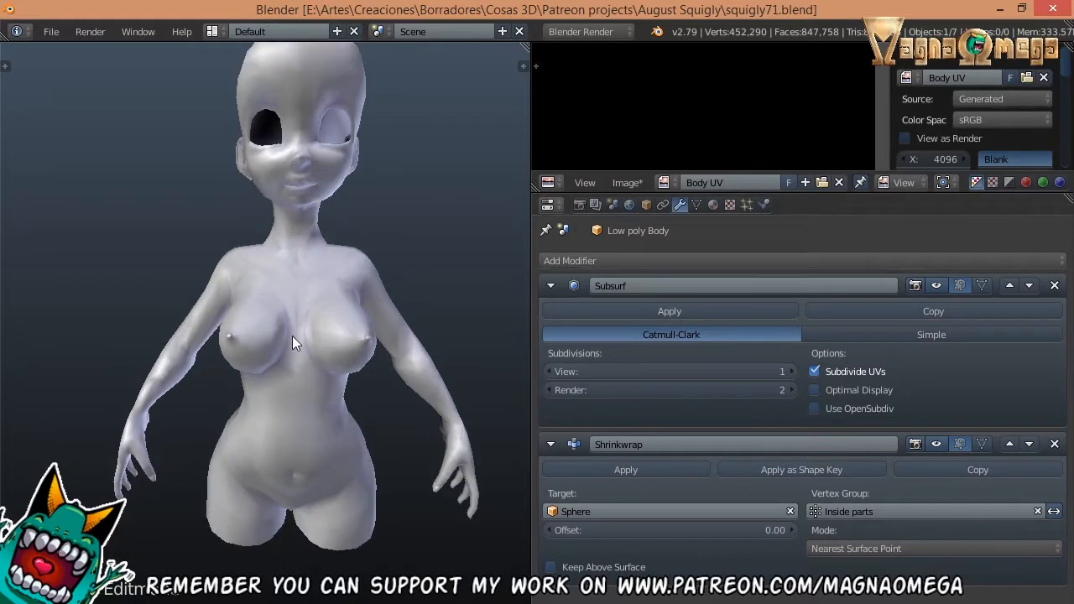
{"action": "key", "text": "KP_Divide"}
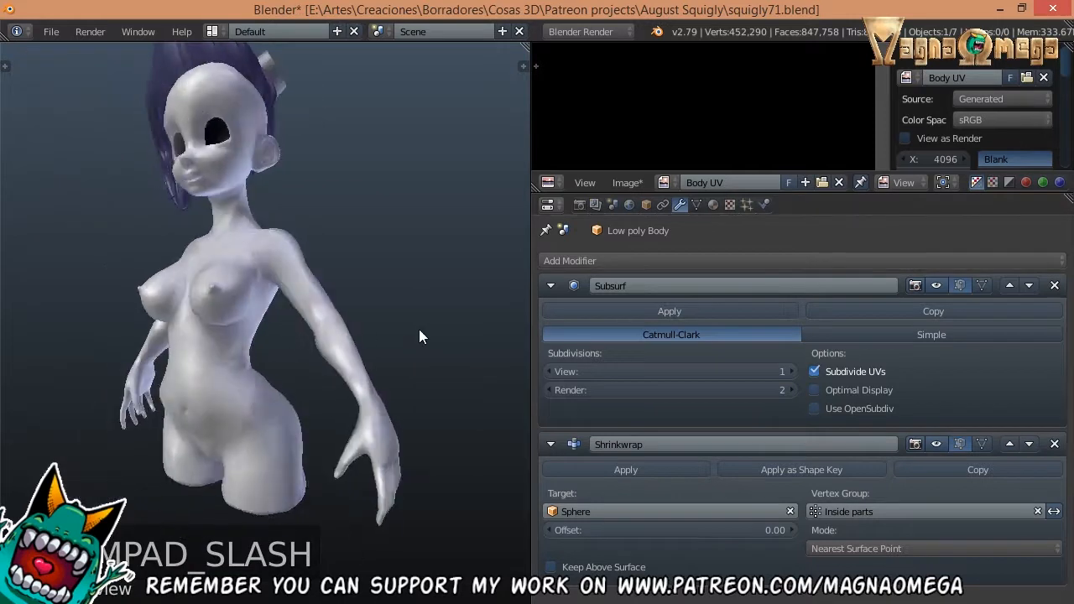
{"action": "key", "text": "alt+z"}
{"action": "key", "text": "alt+z"}
{"action": "key", "text": "alt+z"}
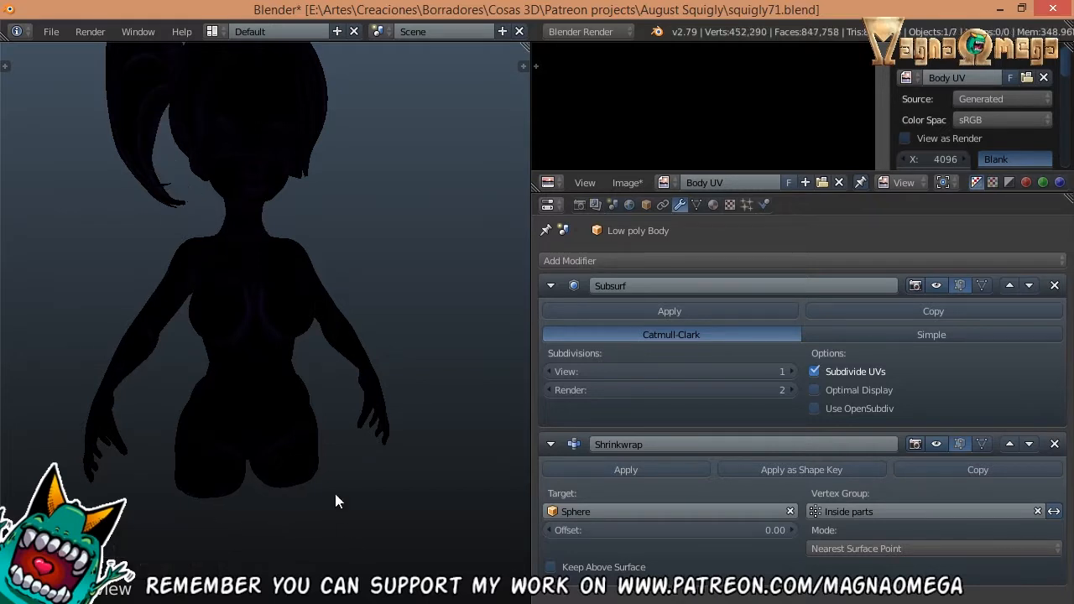
{"action": "key", "text": "alt+z"}
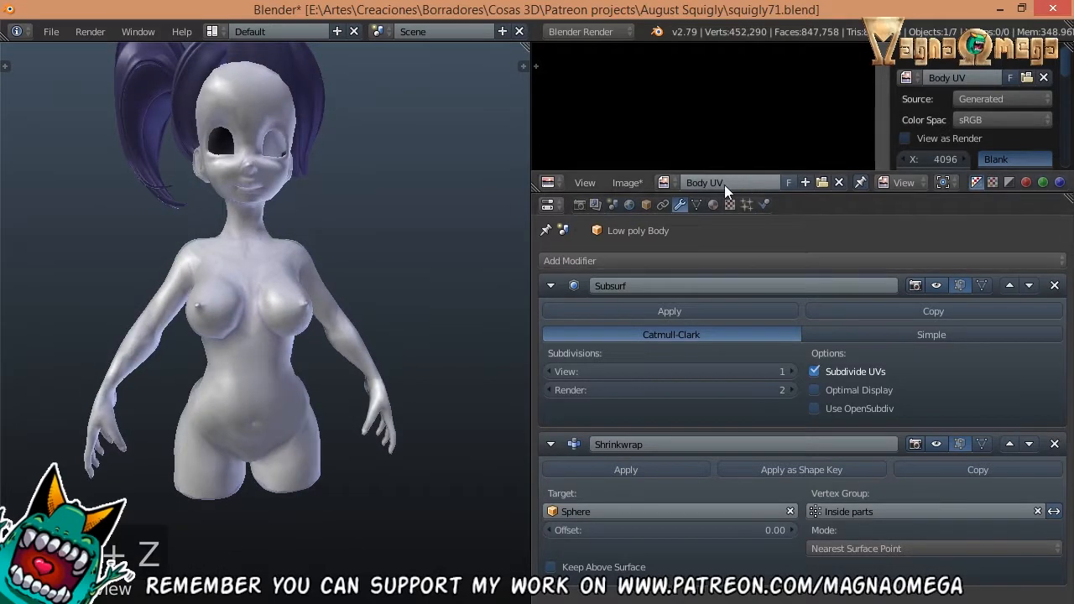
{"action": "left_click", "coordinate": [548, 182]}
{"action": "left_click", "coordinate": [603, 265]}
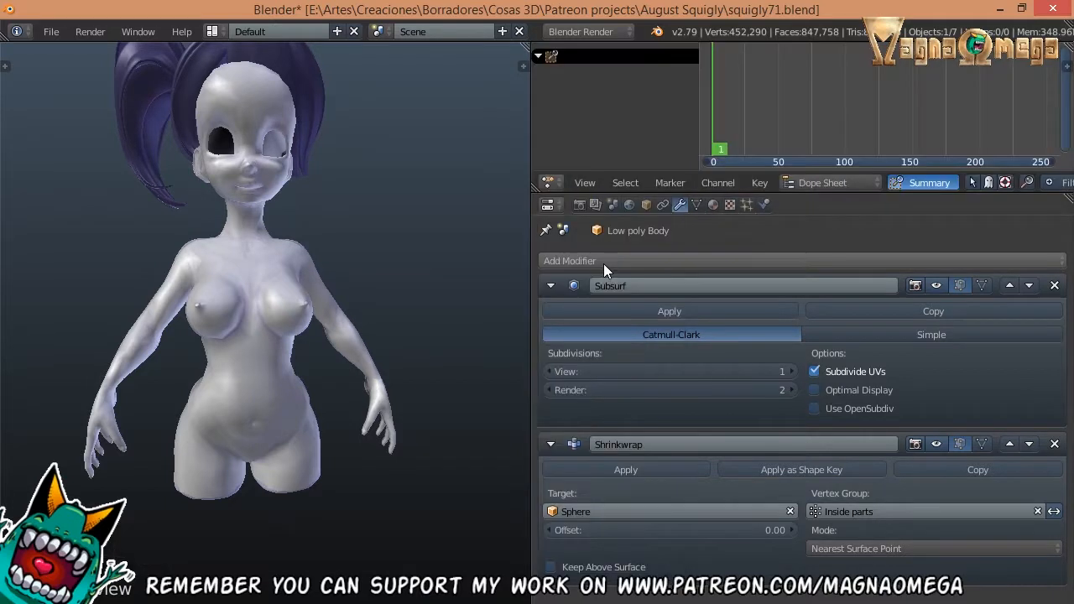
{"action": "left_click", "coordinate": [549, 183]}
{"action": "left_click", "coordinate": [596, 313]}
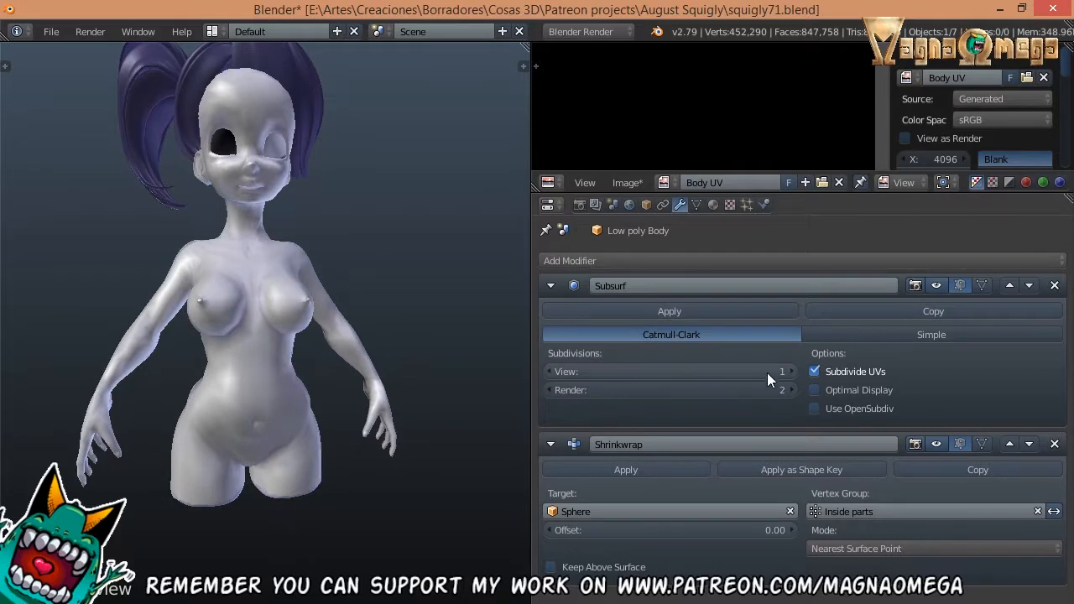
- Enable the Subsurf modifier's viewport display at 1 view subdivision and check the body mesh in Edit Mode
{"action": "mouse_move", "coordinate": [259, 365]}
{"action": "middle_mouse_down"}
{"action": "mouse_move", "coordinate": [322, 368]}
{"action": "mouse_move", "coordinate": [288, 344]}
{"action": "mouse_move", "coordinate": [252, 361]}
{"action": "middle_mouse_up"}
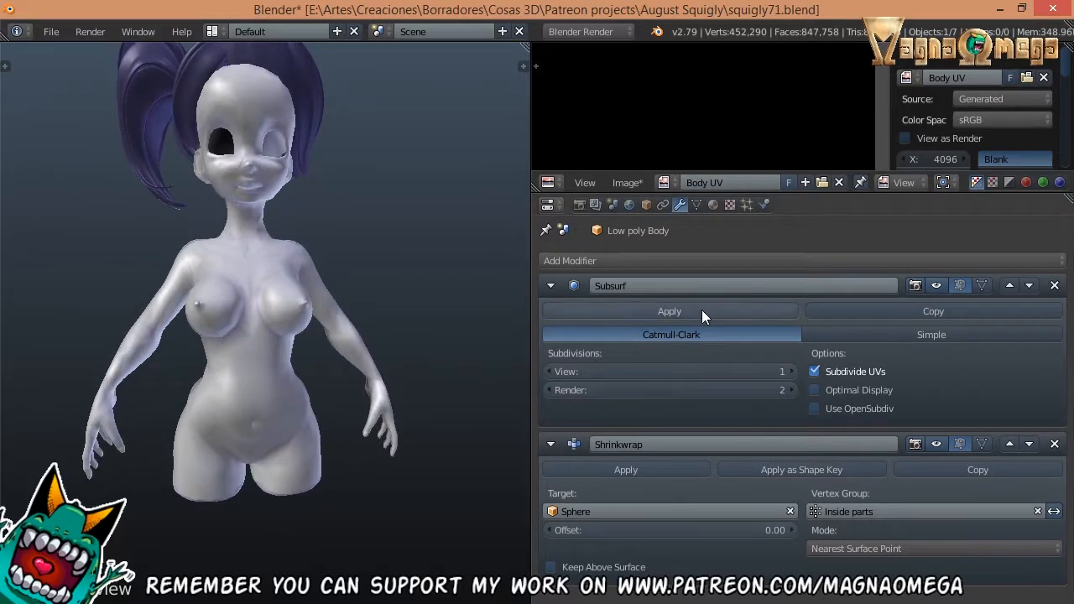
{"action": "left_click", "coordinate": [550, 371]}
{"action": "middle_click_drag", "start_coordinate": [271, 270], "coordinate": [364, 261]}
{"action": "middle_click_drag", "start_coordinate": [297, 245], "coordinate": [310, 336]}
{"action": "key", "text": "Tab"}
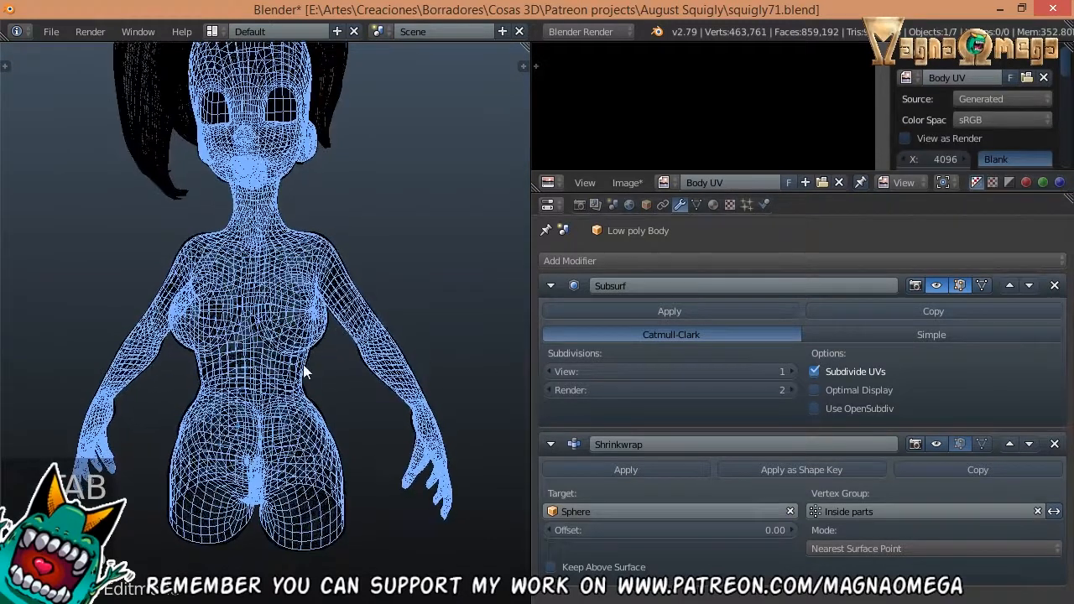
{"action": "key", "text": "Tab"}
{"action": "key", "text": "alt+z"}
{"action": "key", "text": "alt+z"}
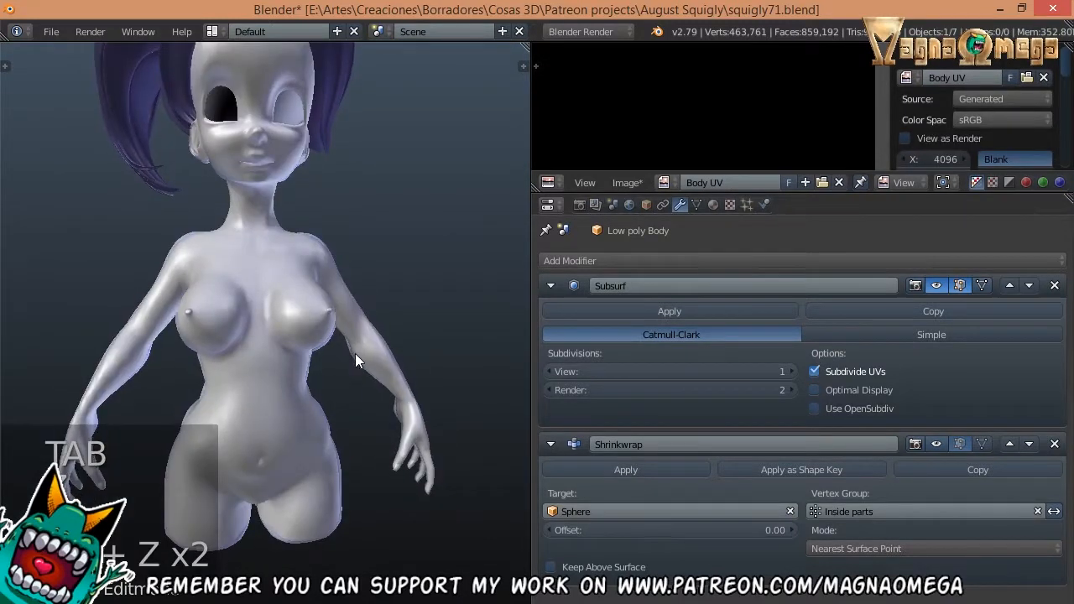
- Apply the Subsurf modifier and turn on the Shrinkwrap modifier's viewport display
{"action": "left_click", "coordinate": [674, 311]}
{"action": "mouse_move", "coordinate": [201, 251]}
{"action": "middle_mouse_down"}
{"action": "mouse_move", "coordinate": [166, 251]}
{"action": "mouse_move", "coordinate": [209, 266]}
{"action": "middle_mouse_up"}
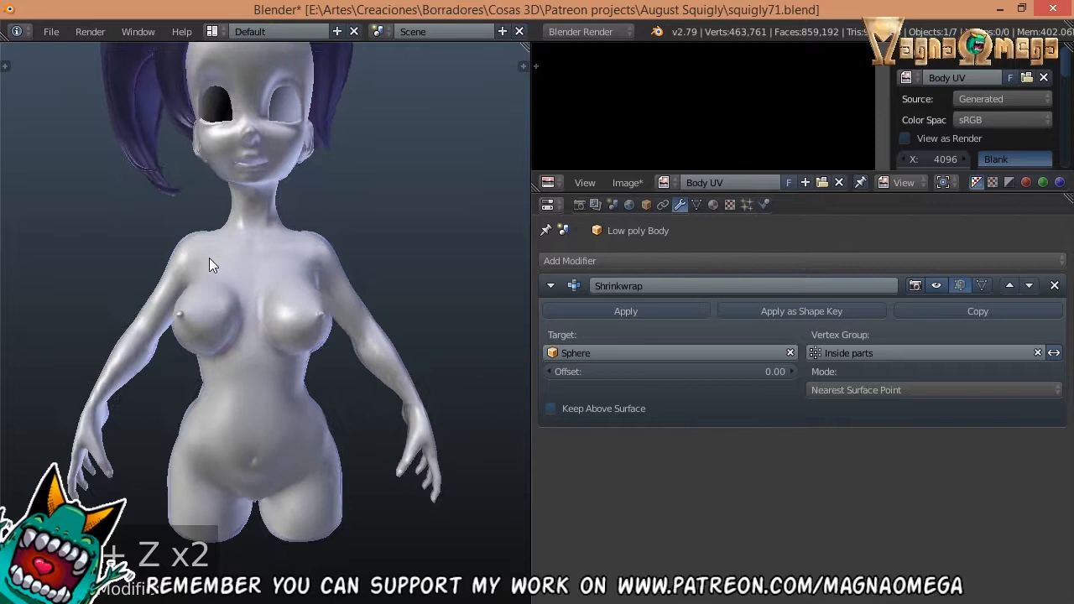
{"action": "left_click", "coordinate": [937, 285]}
{"action": "middle_click_drag", "start_coordinate": [338, 286], "coordinate": [201, 292]}
{"action": "middle_click_drag", "start_coordinate": [520, 319], "coordinate": [360, 314]}
- Isolate the low poly body in local view and switch the viewport to textured display
{"action": "key", "text": "Tab"}
{"action": "key", "text": "KP_Divide"}
{"action": "key", "text": "a"}
{"action": "key", "text": "Tab"}
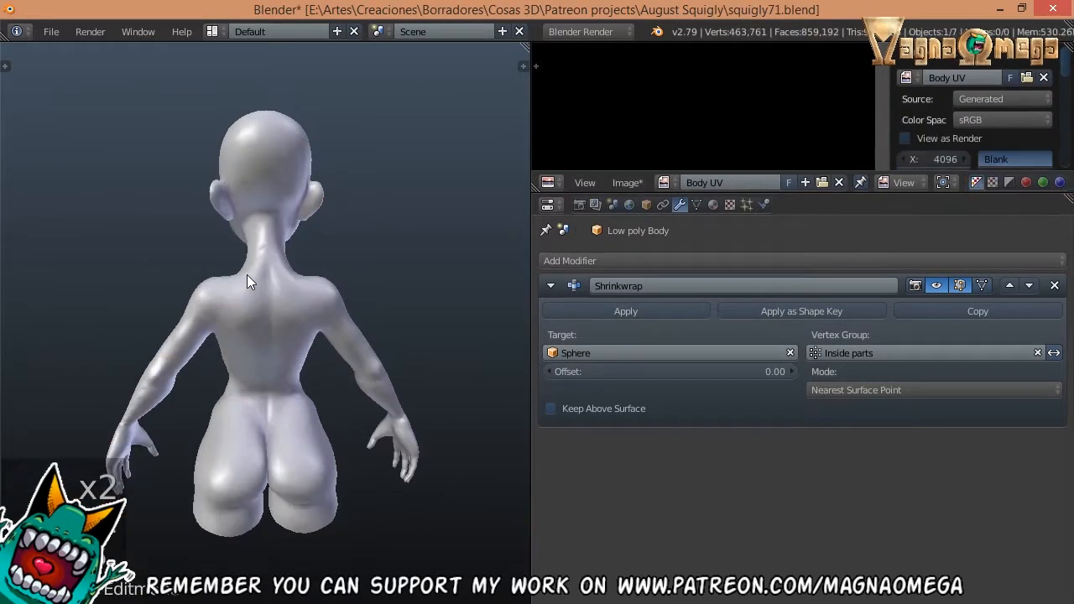
{"action": "mouse_move", "coordinate": [297, 350]}
{"action": "middle_mouse_down"}
{"action": "mouse_move", "coordinate": [405, 359]}
{"action": "mouse_move", "coordinate": [387, 332]}
{"action": "middle_mouse_up"}
{"action": "key", "text": "Tab"}
{"action": "key", "text": "alt+z"}
{"action": "key", "text": "Tab"}
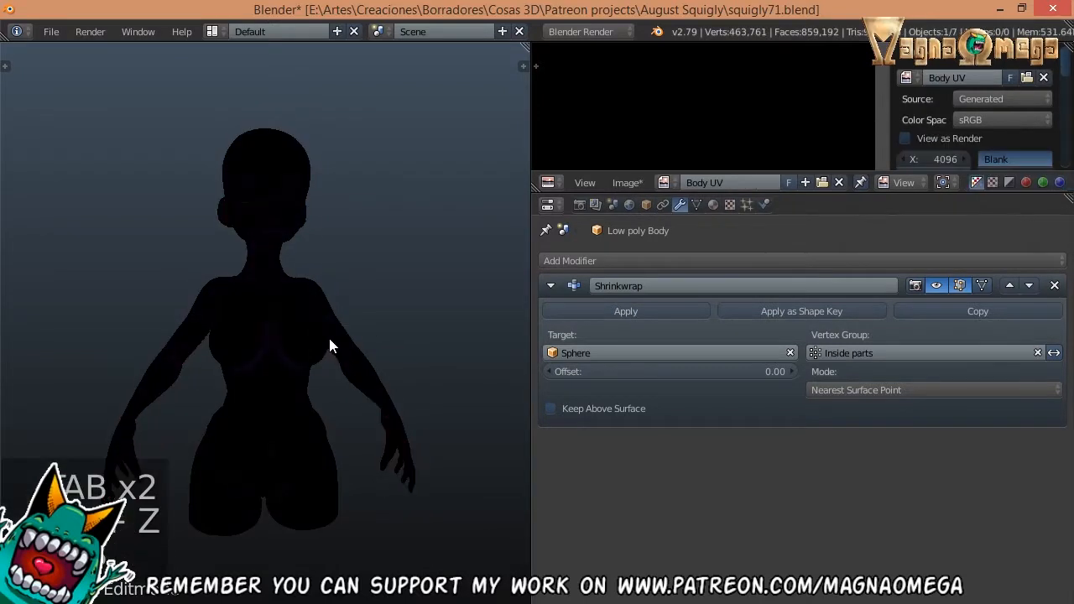
- Leave local view and return the viewport to solid display
{"action": "key", "text": "KP_Divide"}
{"action": "key", "text": "alt+z"}
{"action": "key", "text": "alt+z"}
{"action": "middle_click_drag", "start_coordinate": [308, 327], "coordinate": [411, 329]}
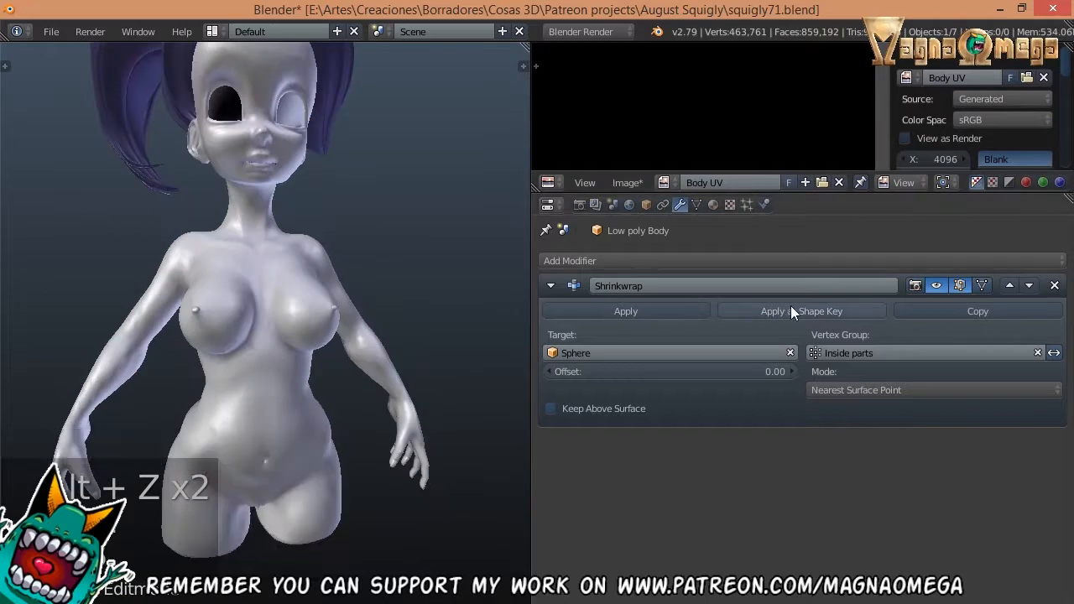
- Compare the low poly body with the Shrinkwrap modifier's viewport display off and on, and apply the modifier
{"action": "left_click", "coordinate": [937, 286]}
{"action": "left_click", "coordinate": [936, 288]}
{"action": "left_click", "coordinate": [937, 288]}
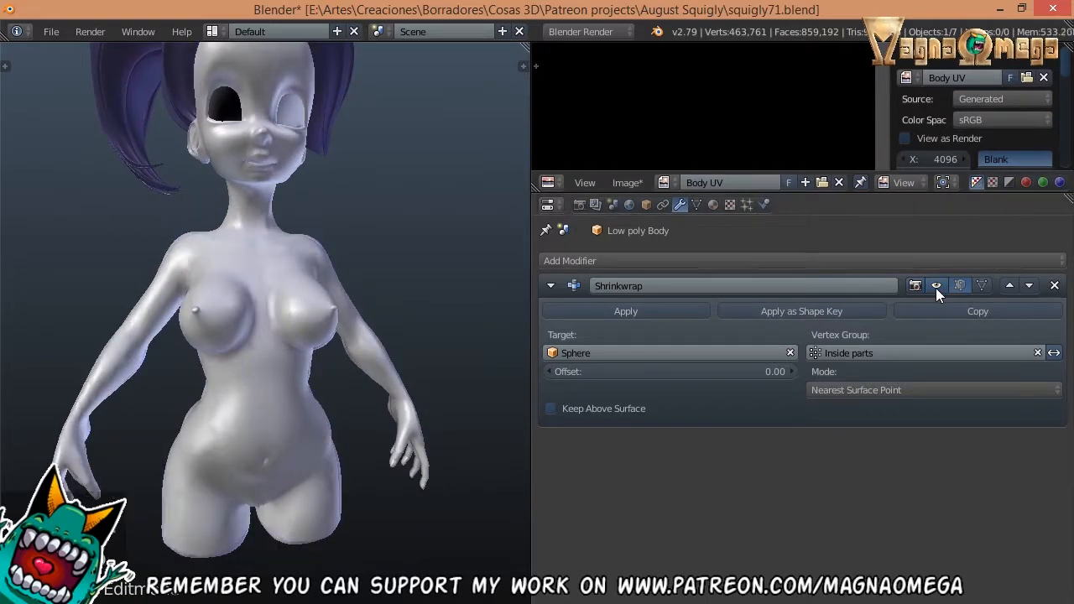
{"action": "left_click", "coordinate": [936, 288]}
{"action": "middle_click_drag", "start_coordinate": [252, 189], "coordinate": [147, 176]}
{"action": "middle_click_drag", "start_coordinate": [311, 165], "coordinate": [231, 176]}
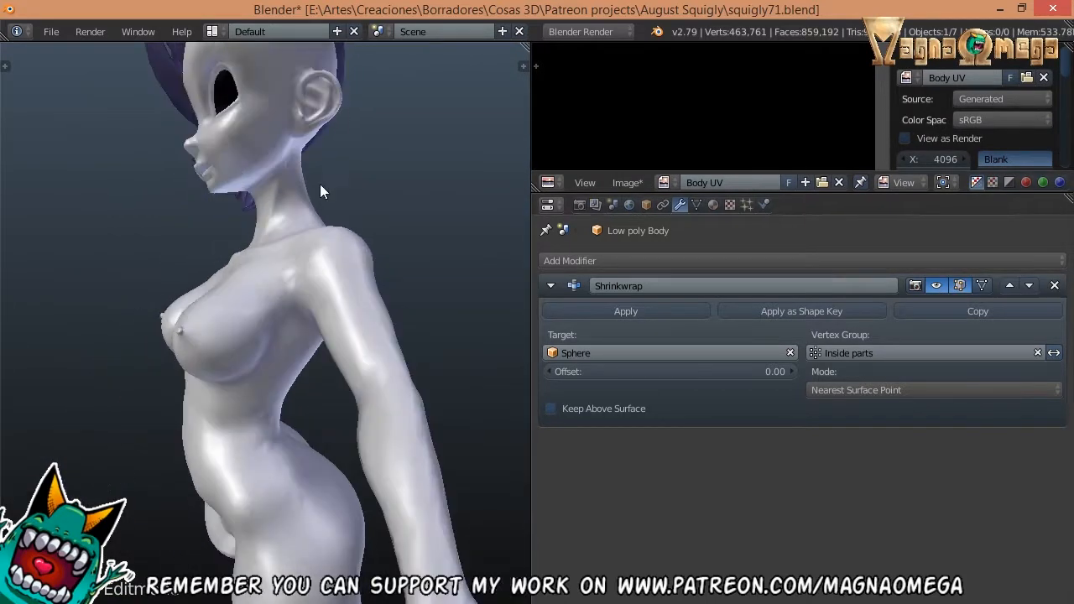
{"action": "left_click", "coordinate": [937, 286]}
{"action": "left_click", "coordinate": [937, 287]}
{"action": "left_click", "coordinate": [937, 286]}
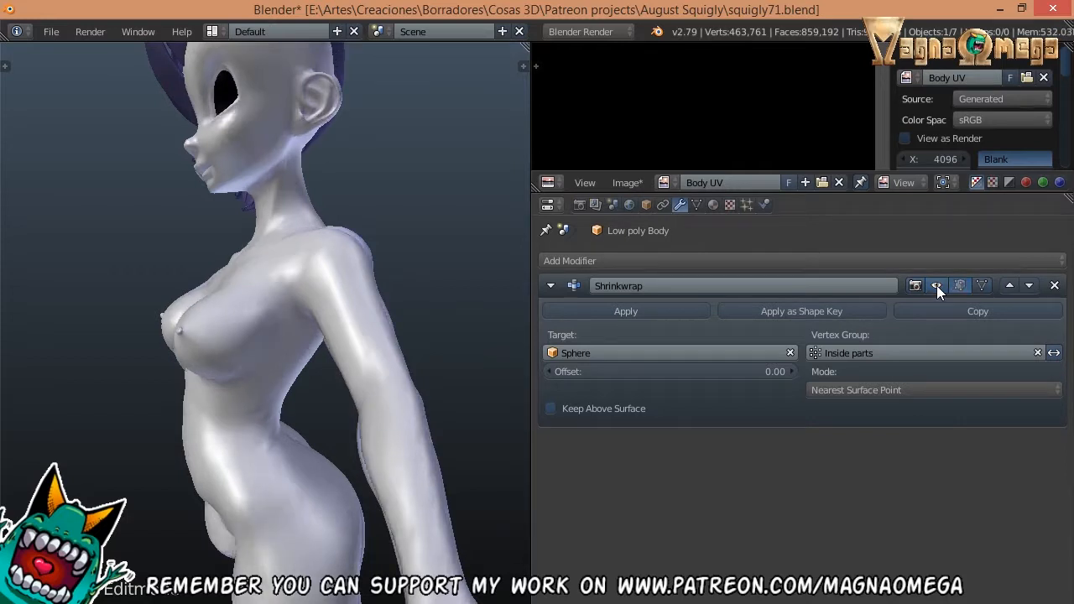
{"action": "left_click", "coordinate": [937, 287]}
{"action": "middle_click_drag", "start_coordinate": [243, 245], "coordinate": [420, 332]}
{"action": "left_click", "coordinate": [638, 312]}
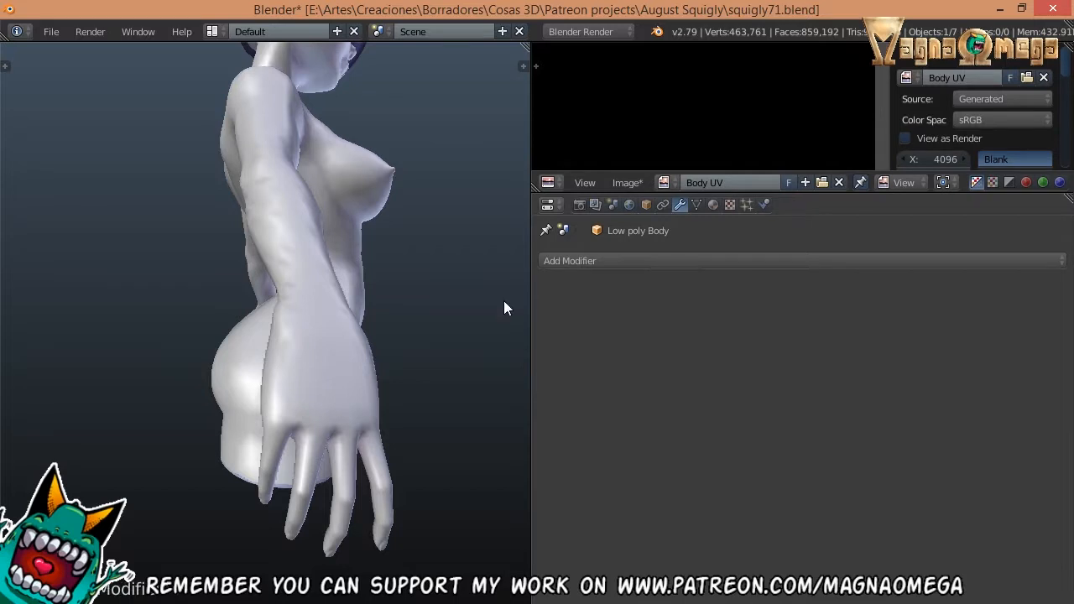
- Enlarge the image editor area and check the low poly body's mesh and UV layout in Edit Mode
{"action": "key", "text": "Tab"}
{"action": "middle_click_drag", "start_coordinate": [504, 300], "coordinate": [348, 305]}
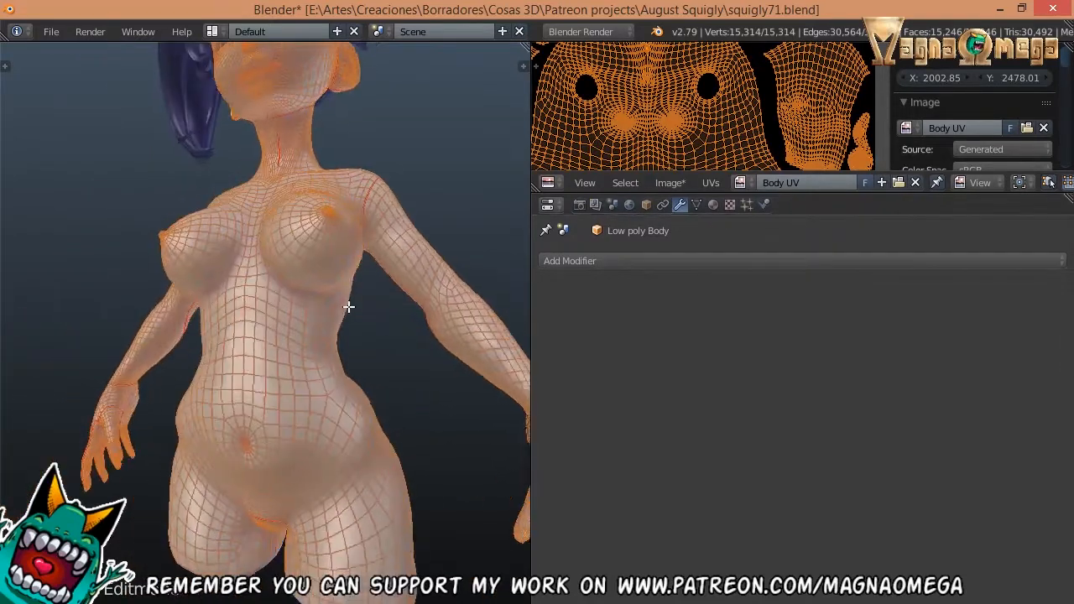
{"action": "scroll", "coordinate": [672, 113], "scroll_direction": "down", "scroll_amount": 5}
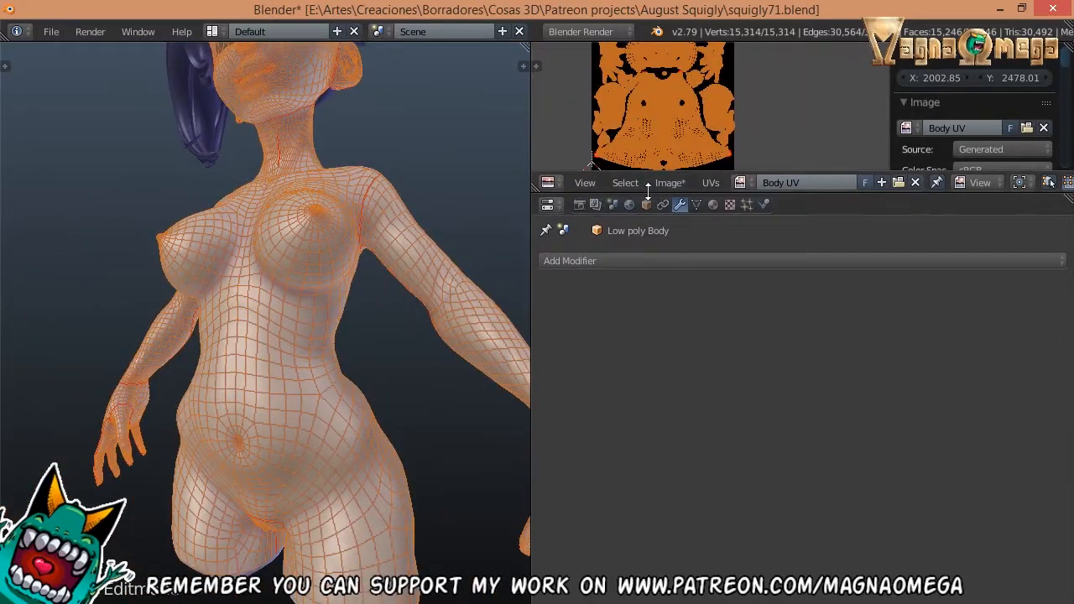
{"action": "left_click_drag", "start_coordinate": [649, 193], "coordinate": [647, 354]}
{"action": "scroll", "coordinate": [652, 170], "scroll_direction": "up", "scroll_amount": 4}
{"action": "scroll", "coordinate": [660, 117], "scroll_direction": "up", "scroll_amount": 2}
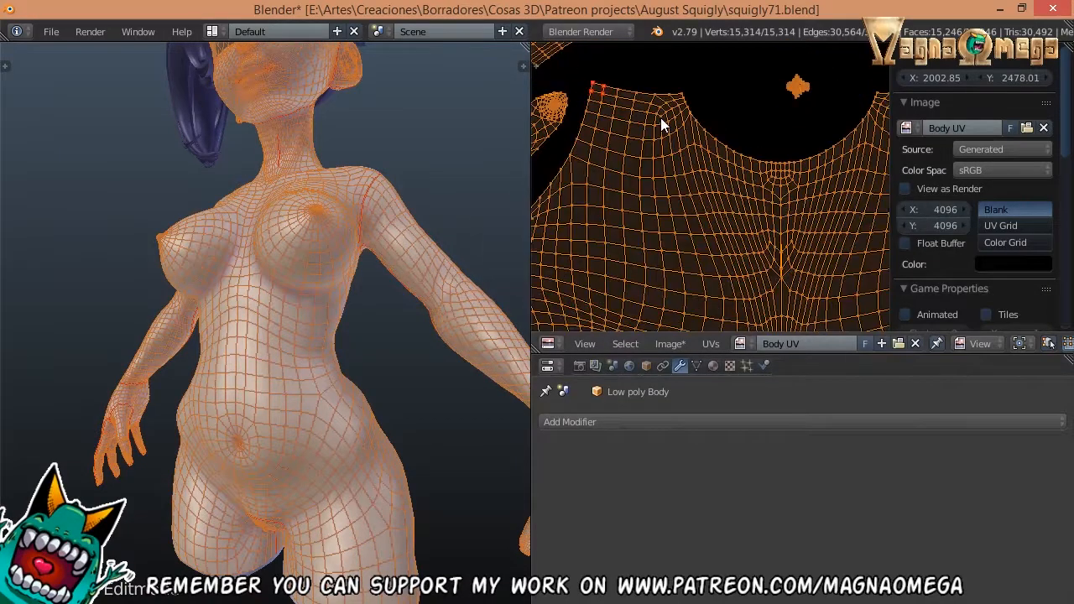
{"action": "scroll", "coordinate": [665, 146], "scroll_direction": "down", "scroll_amount": 4}
{"action": "scroll", "coordinate": [679, 162], "scroll_direction": "down", "scroll_amount": 2}
{"action": "key", "text": "Tab"}
{"action": "scroll", "coordinate": [314, 260], "scroll_direction": "down", "scroll_amount": 3}
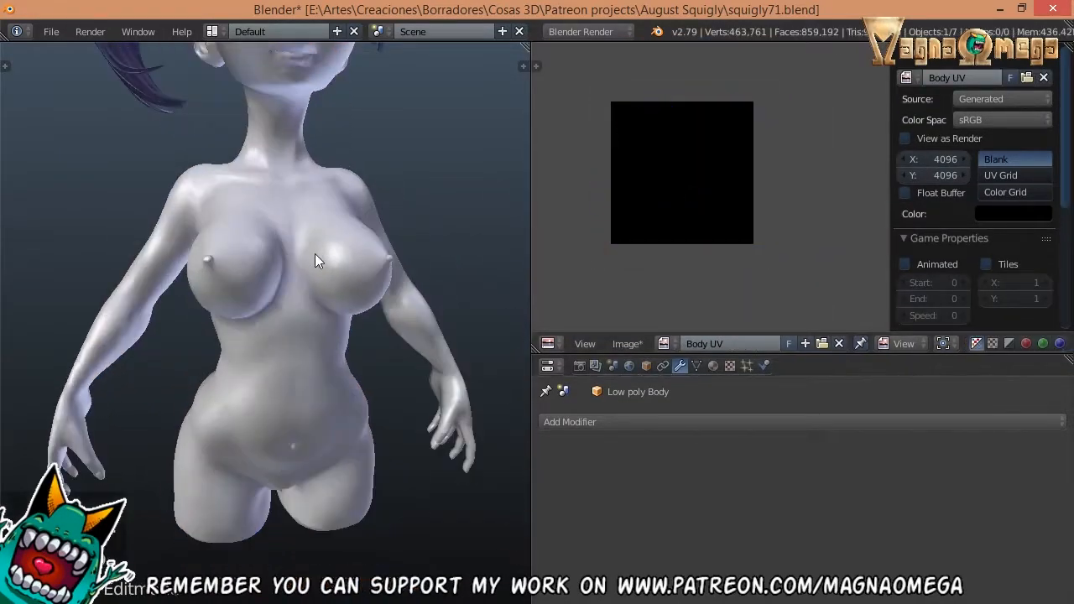
- Select the high poly Sphere in wireframe display, show the properties sidebar and widen the 3D view
{"action": "middle_click_drag", "start_coordinate": [314, 260], "coordinate": [282, 275]}
{"action": "key", "text": "KP_1"}
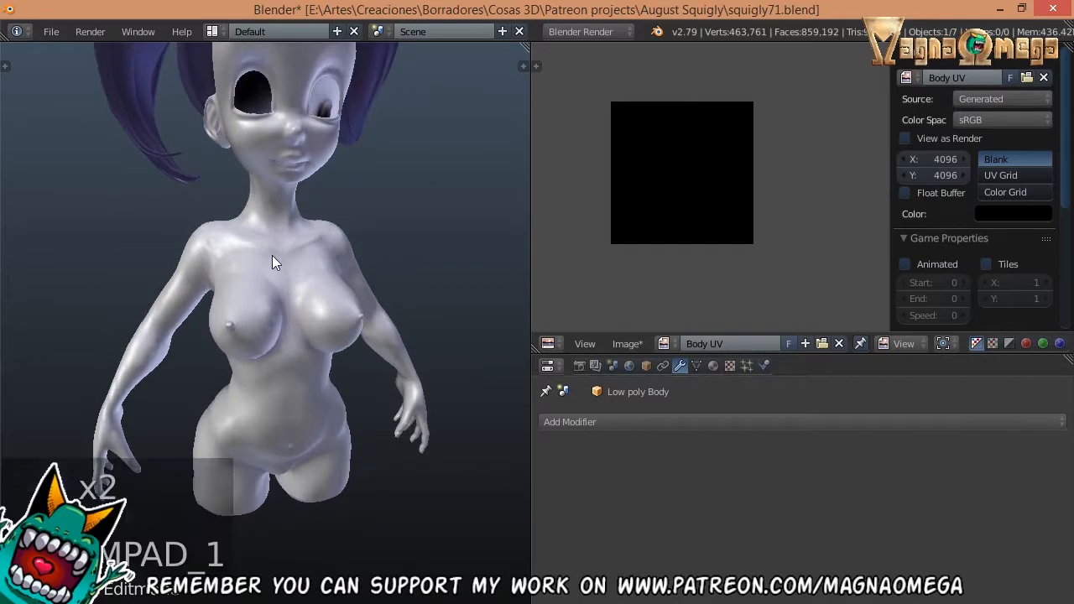
{"action": "key", "text": "KP_5"}
{"action": "mouse_move", "coordinate": [308, 207]}
{"action": "middle_mouse_down"}
{"action": "mouse_move", "coordinate": [362, 420]}
{"action": "mouse_move", "coordinate": [361, 404]}
{"action": "mouse_move", "coordinate": [362, 542]}
{"action": "mouse_move", "coordinate": [350, 528]}
{"action": "mouse_move", "coordinate": [364, 522]}
{"action": "mouse_move", "coordinate": [366, 472]}
{"action": "middle_mouse_up"}
{"action": "right_click", "coordinate": [340, 514]}
{"action": "key", "text": "z"}
{"action": "key", "text": "n"}
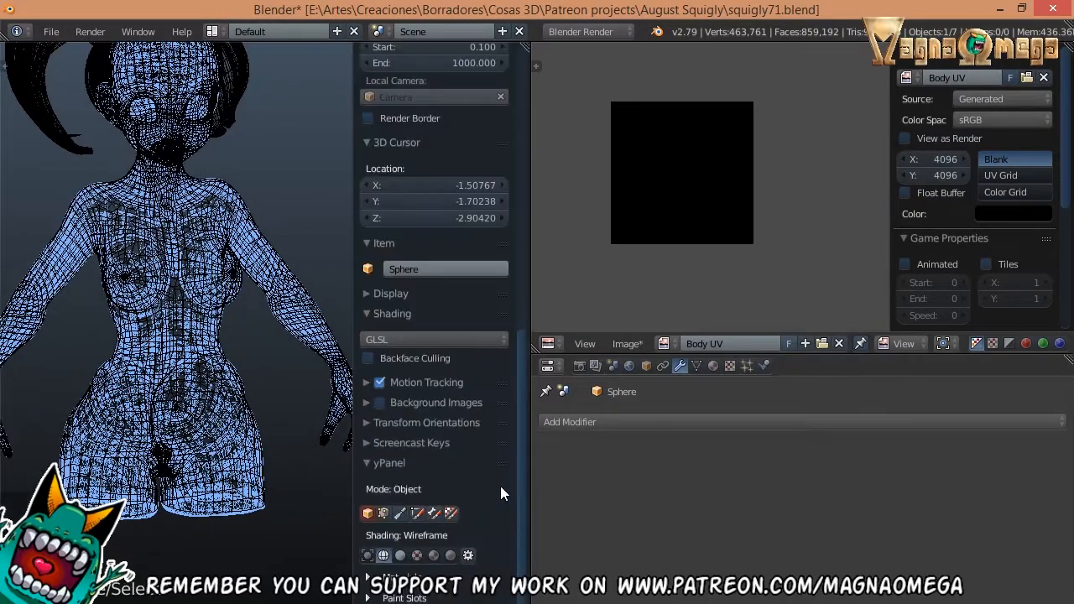
{"action": "left_click_drag", "start_coordinate": [531, 477], "coordinate": [944, 474]}
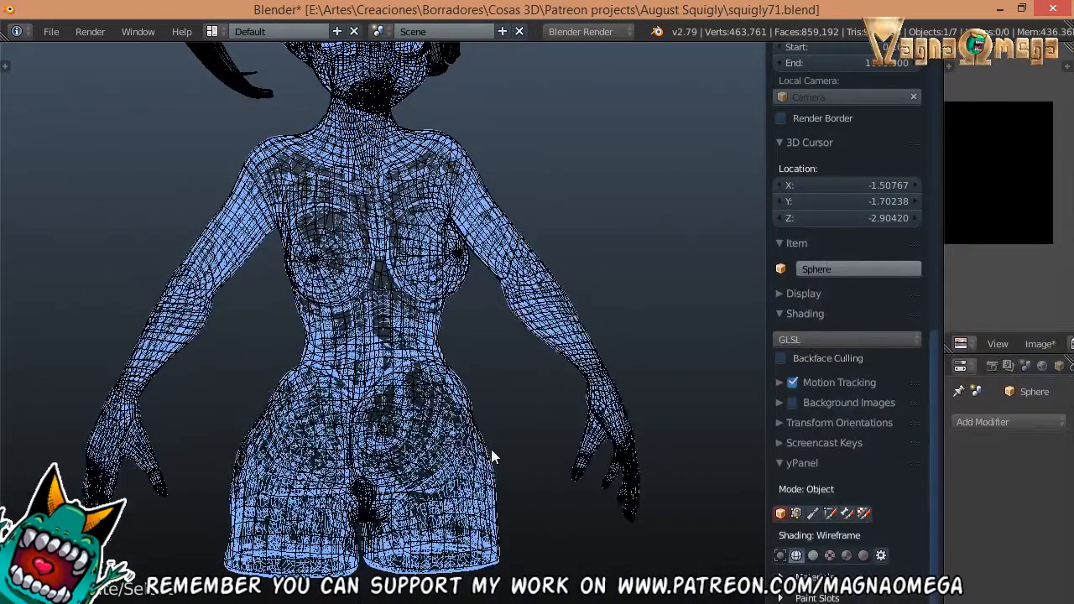
- Rename the Low poly Body object as "squigly body"
{"action": "right_click", "coordinate": [490, 451]}
{"action": "left_click", "coordinate": [856, 268]}
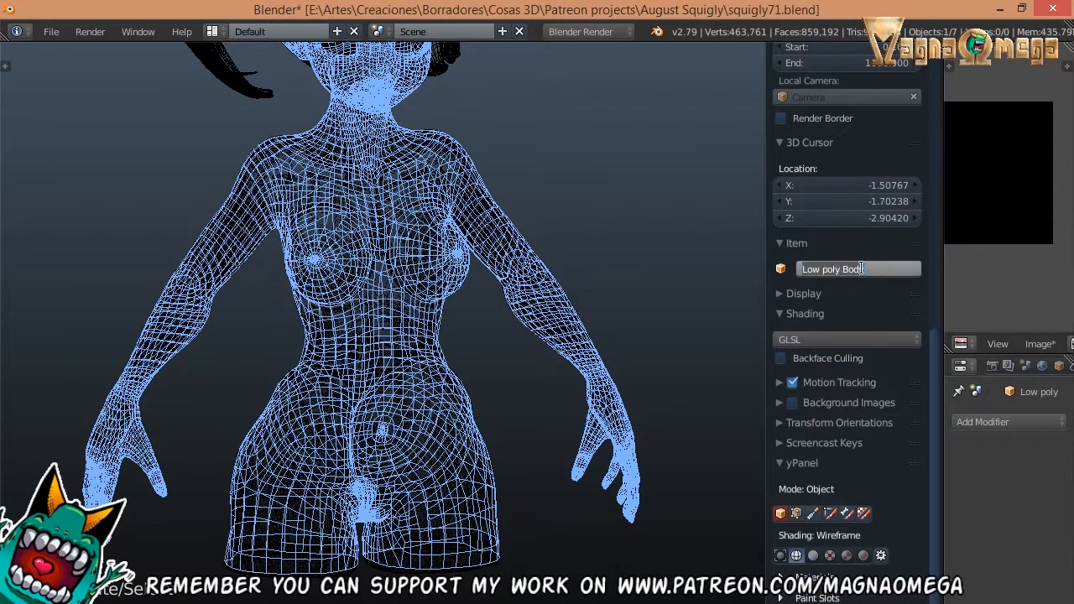
{"action": "type", "text": "squigly body"}
{"action": "key", "text": "Return"}
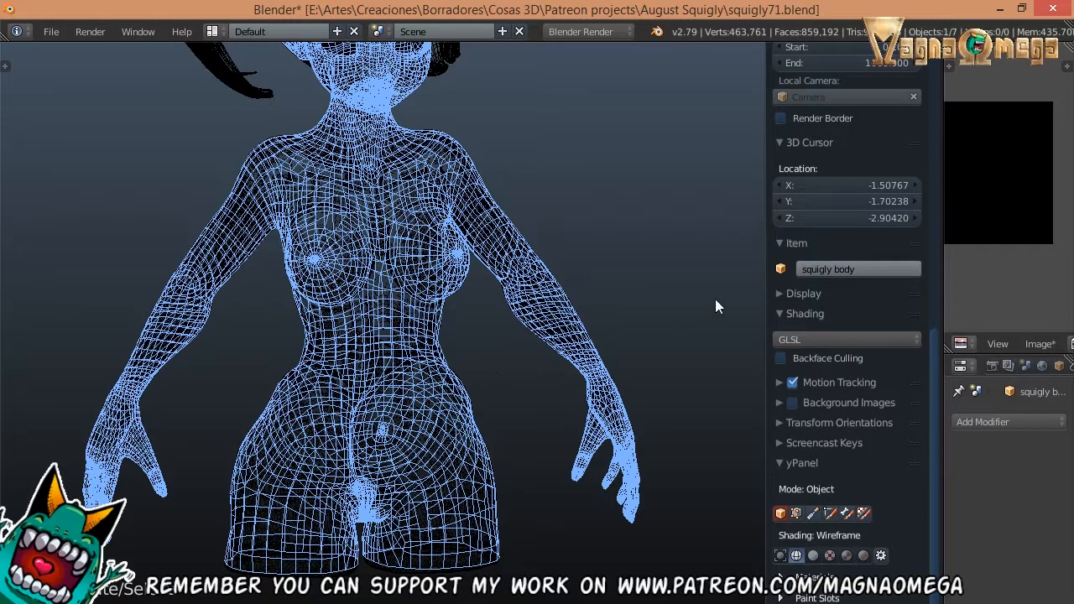
- Rename the high poly Sphere as "HP squigly body", reusing the low poly body's copied name
{"action": "key", "text": "ctrl+c"}
{"action": "right_click", "coordinate": [452, 380]}
{"action": "left_click", "coordinate": [863, 268]}
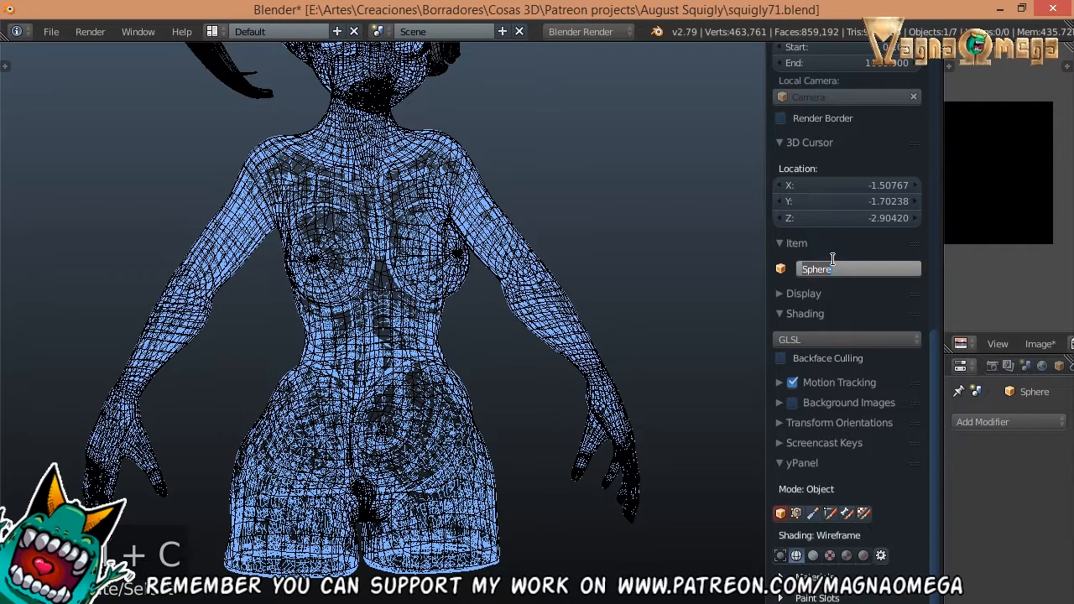
{"action": "type", "text": "HP"}
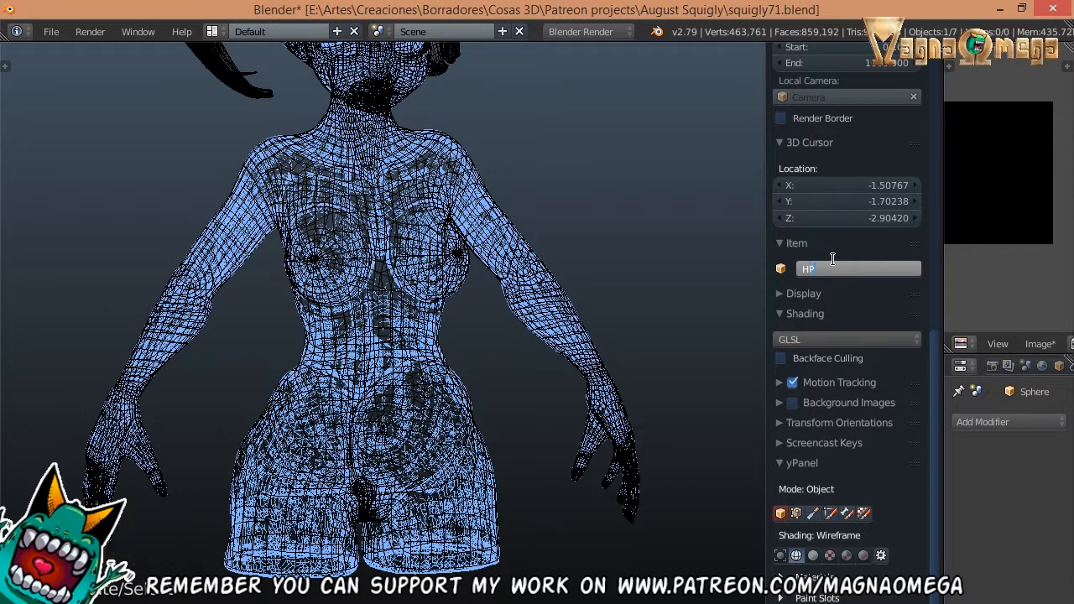
{"action": "key", "text": "ctrl+v"}
{"action": "left_click", "coordinate": [677, 299]}
- Select the low poly body, widen the properties sidebar and return the viewport to solid display
{"action": "middle_click_drag", "start_coordinate": [595, 267], "coordinate": [436, 270]}
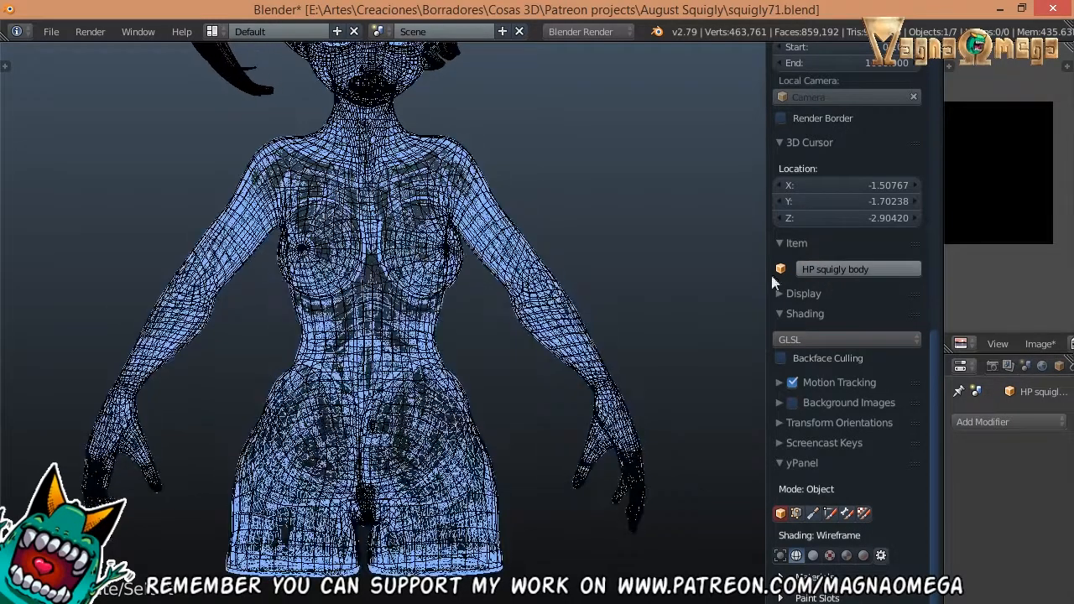
{"action": "right_click", "coordinate": [422, 291]}
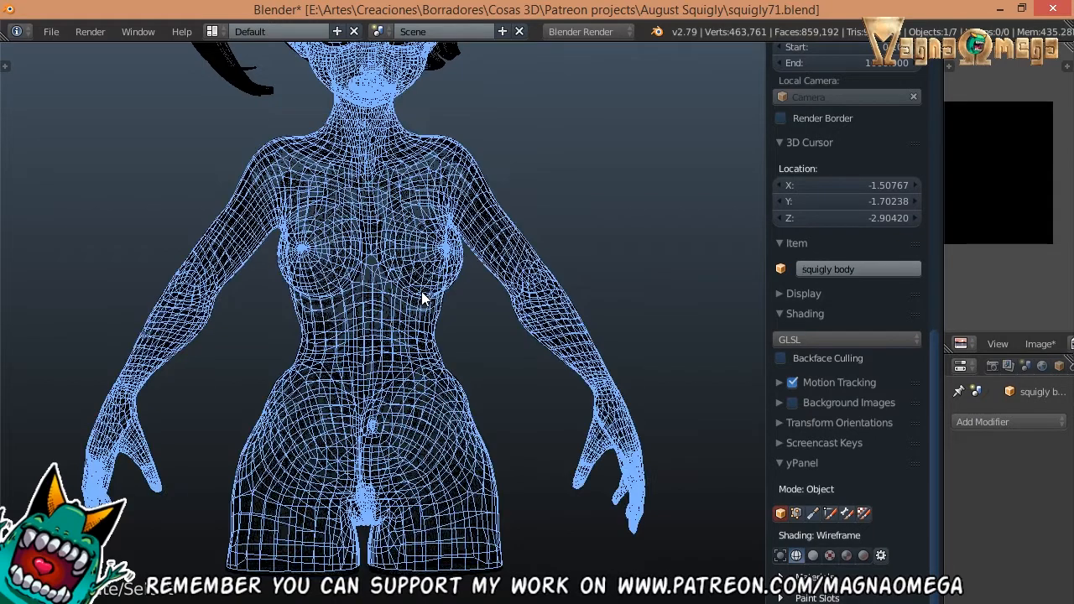
{"action": "left_click_drag", "start_coordinate": [769, 281], "coordinate": [722, 277]}
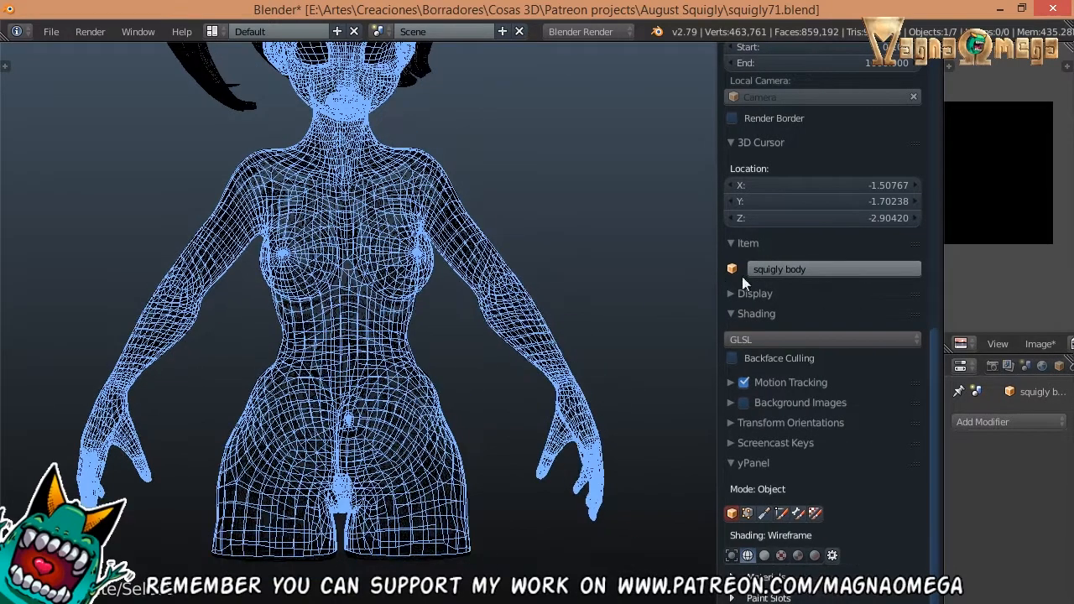
{"action": "left_click", "coordinate": [780, 268]}
{"action": "left_click", "coordinate": [483, 267]}
{"action": "mouse_move", "coordinate": [539, 286]}
{"action": "middle_mouse_down", "text": "shift"}
{"action": "mouse_move", "coordinate": [545, 321]}
{"action": "mouse_move", "coordinate": [497, 322]}
{"action": "mouse_move", "coordinate": [626, 384]}
{"action": "middle_mouse_up", "text": "shift"}
{"action": "key", "text": "z"}
{"action": "scroll", "coordinate": [834, 388], "scroll_direction": "down", "scroll_amount": 5}
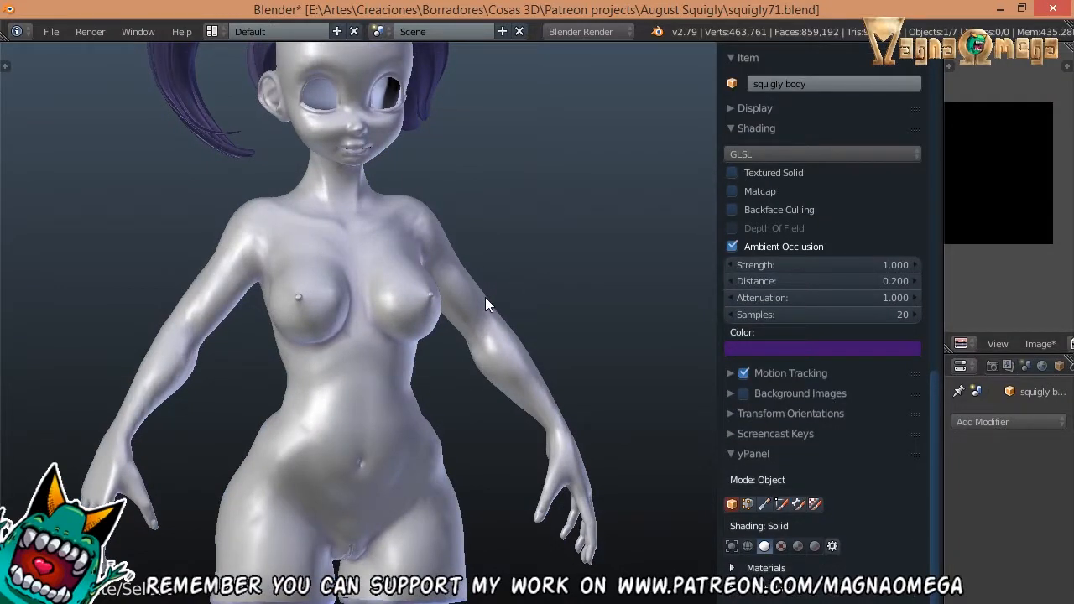
- Undo the last selection change and resize the 3D view and sidebar to give the image editor more room
{"action": "key", "text": "ctrl+z"}
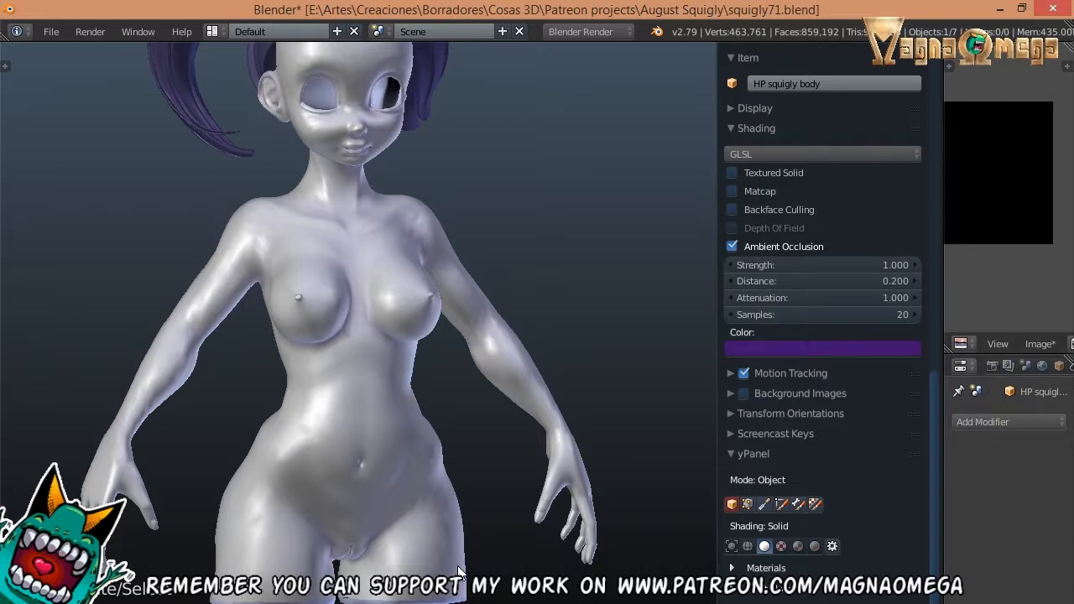
{"action": "middle_click_drag", "start_coordinate": [460, 572], "coordinate": [503, 340]}
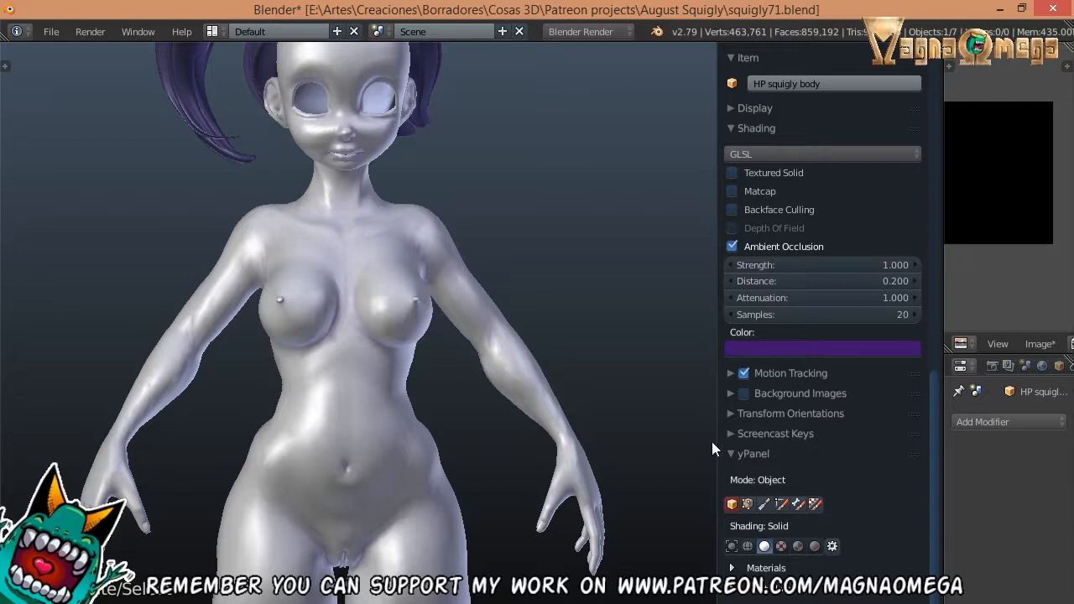
{"action": "left_click_drag", "start_coordinate": [712, 442], "coordinate": [619, 439]}
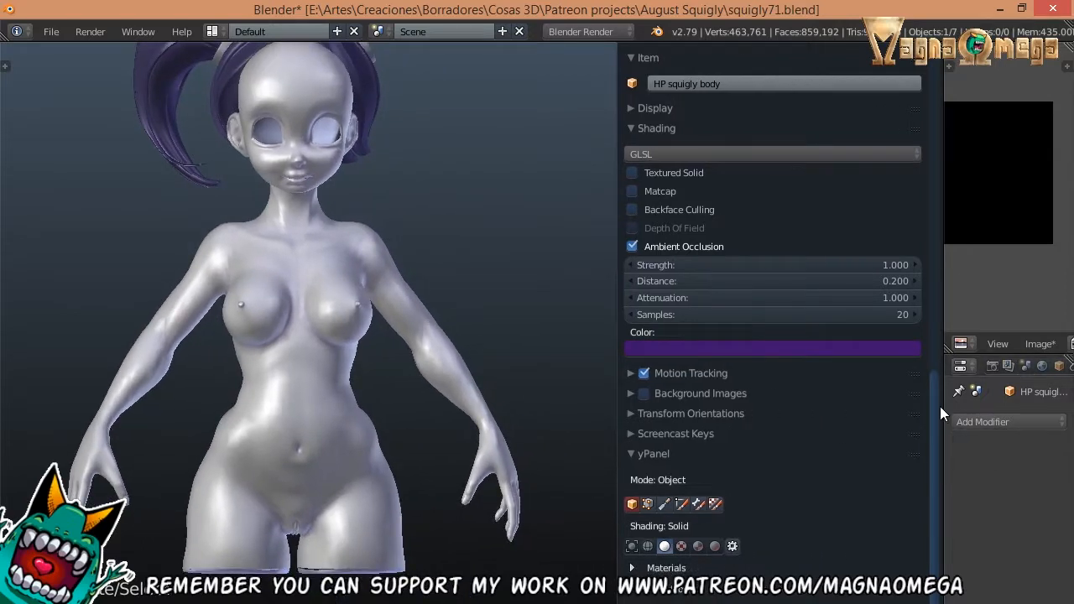
{"action": "left_click_drag", "start_coordinate": [941, 413], "coordinate": [676, 413]}
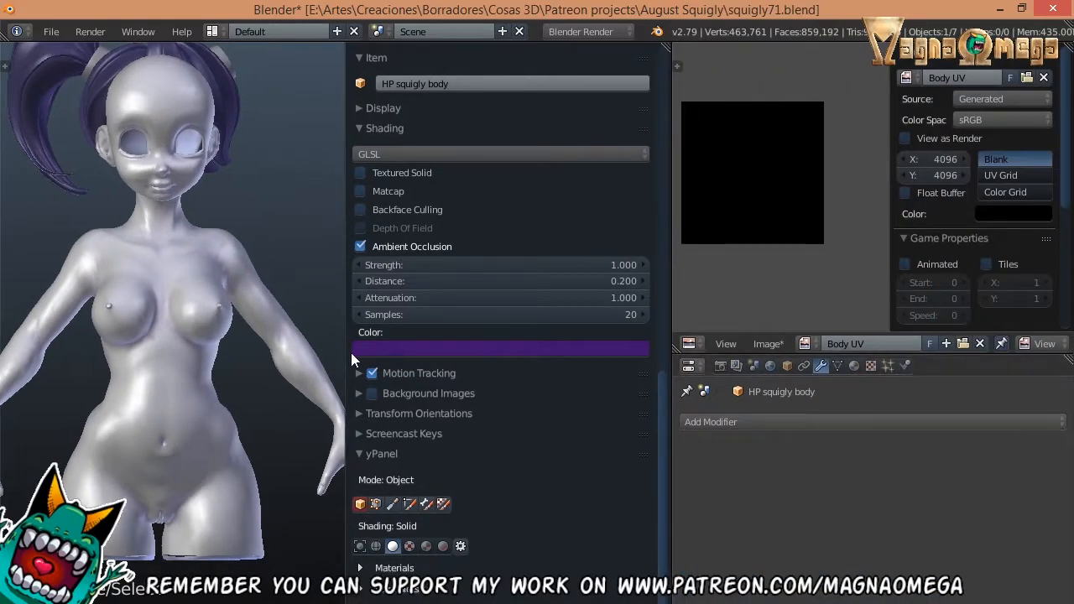
{"action": "left_click_drag", "start_coordinate": [351, 353], "coordinate": [450, 356]}
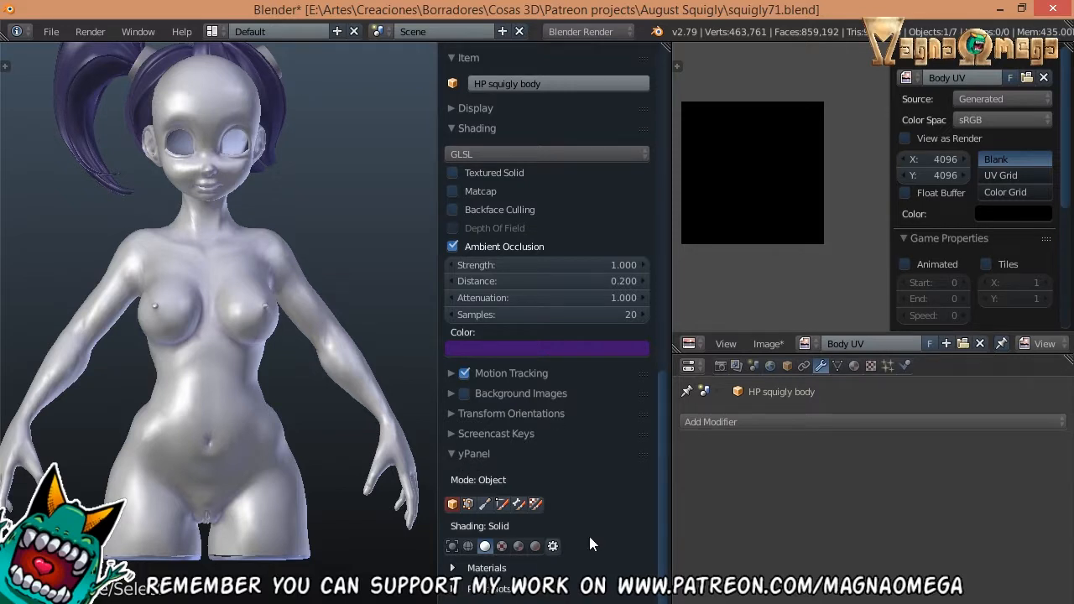
- Expand the yPanel's Materials section and show the material properties of the high poly body
{"action": "scroll", "coordinate": [456, 596], "scroll_direction": "down", "scroll_amount": 1}
{"action": "left_click", "coordinate": [455, 563]}
{"action": "scroll", "coordinate": [482, 534], "scroll_direction": "down", "scroll_amount": 5}
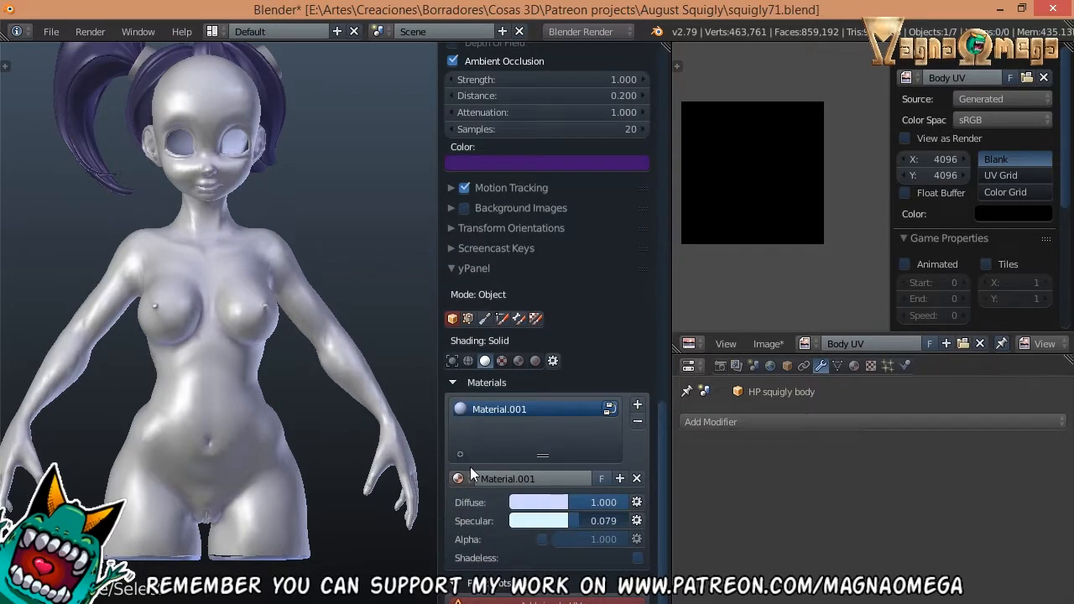
{"action": "left_click", "coordinate": [855, 367]}
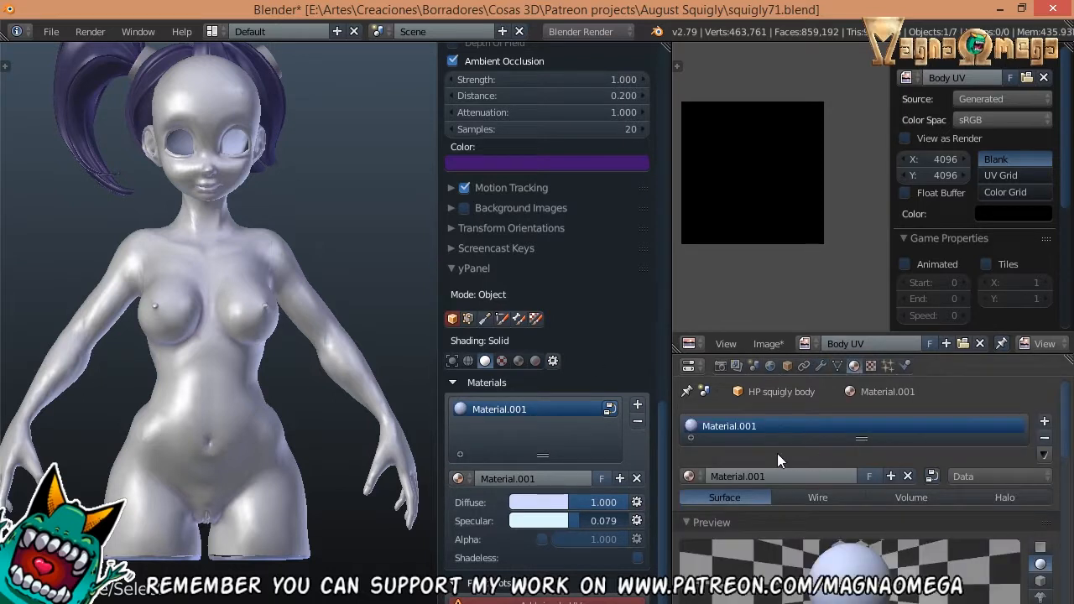
- Compare the materials assigned to the low poly and high poly bodies, using wireframe display to tell them apart
{"action": "right_click", "coordinate": [307, 332]}
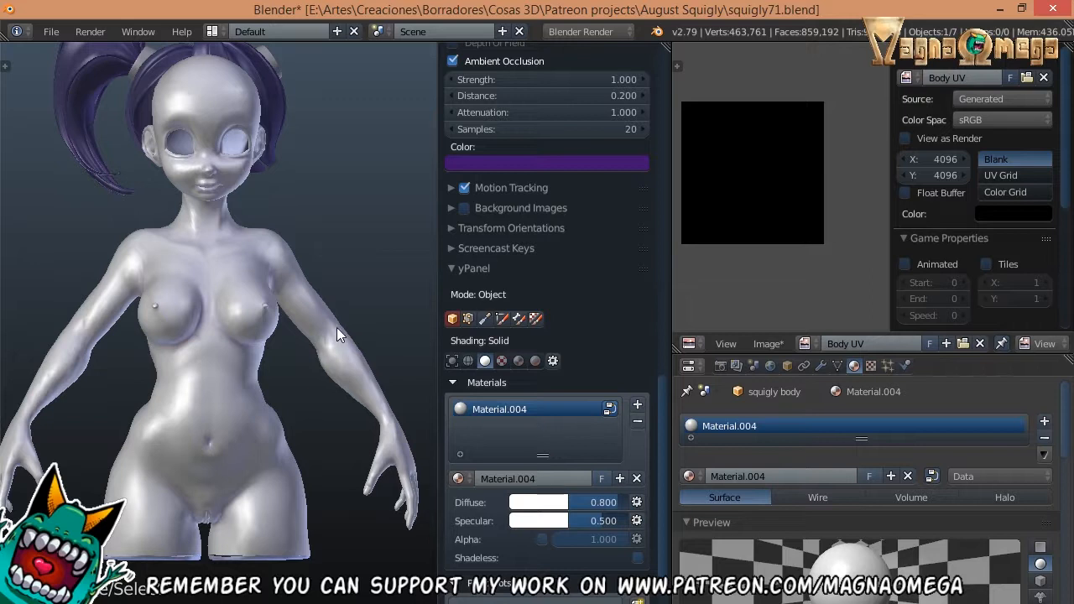
{"action": "right_click", "coordinate": [337, 330]}
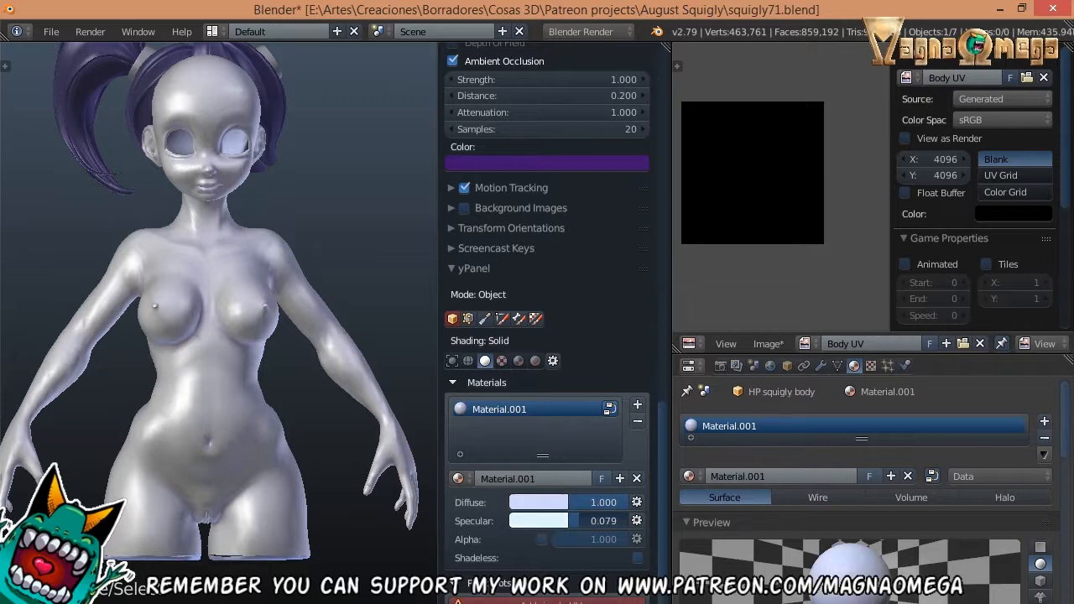
{"action": "key", "text": "z"}
{"action": "right_click", "coordinate": [307, 333]}
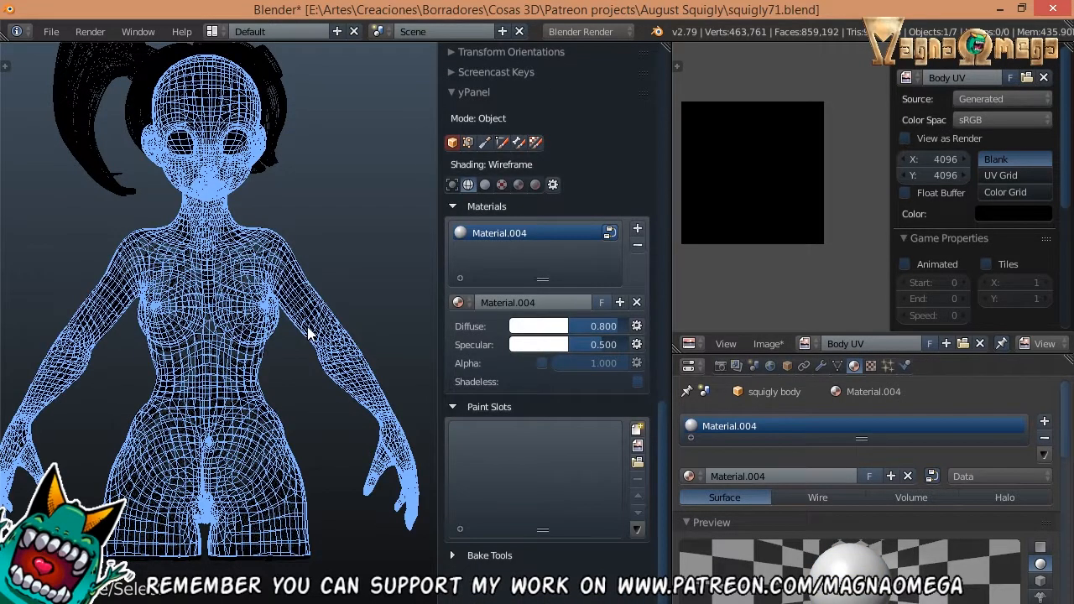
{"action": "key", "text": "z"}
{"action": "middle_click_drag", "start_coordinate": [332, 451], "coordinate": [335, 392], "text": "shift"}
{"action": "middle_click_drag", "start_coordinate": [591, 533], "coordinate": [554, 413]}
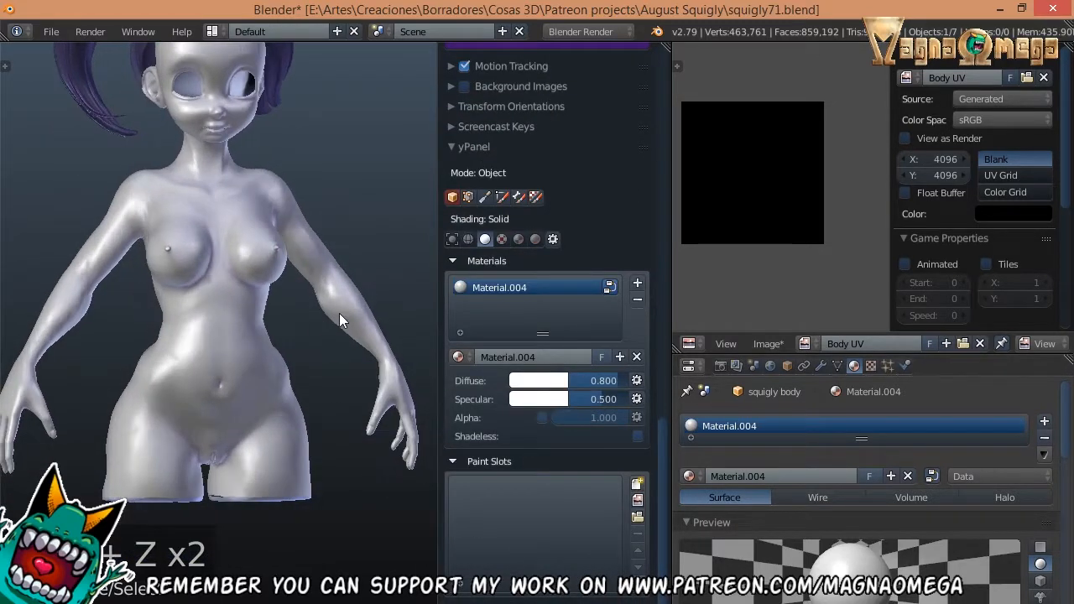
- Switch the viewport to wireframe and compare the yPanel paint slots of the low poly and high poly bodies
{"action": "key", "text": "z"}
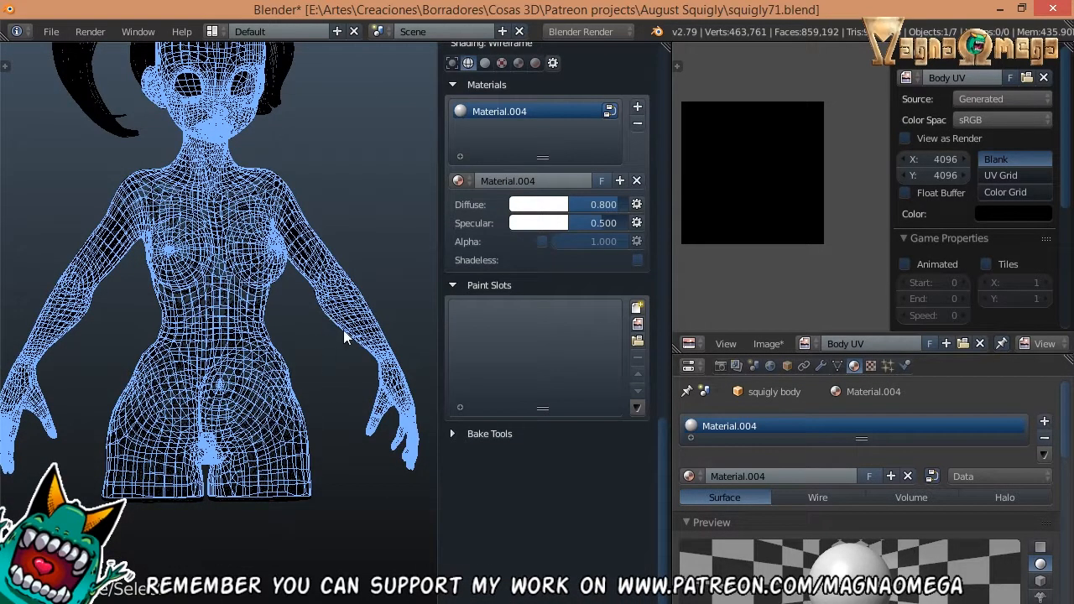
{"action": "key", "text": "Tab"}
{"action": "key", "text": "Tab"}
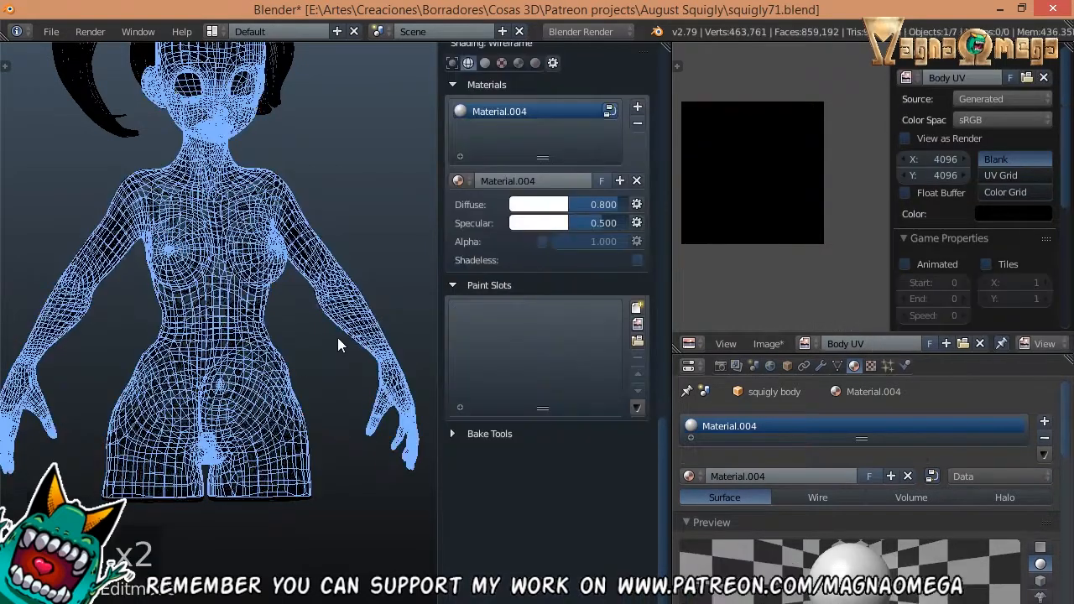
{"action": "right_click", "coordinate": [349, 334]}
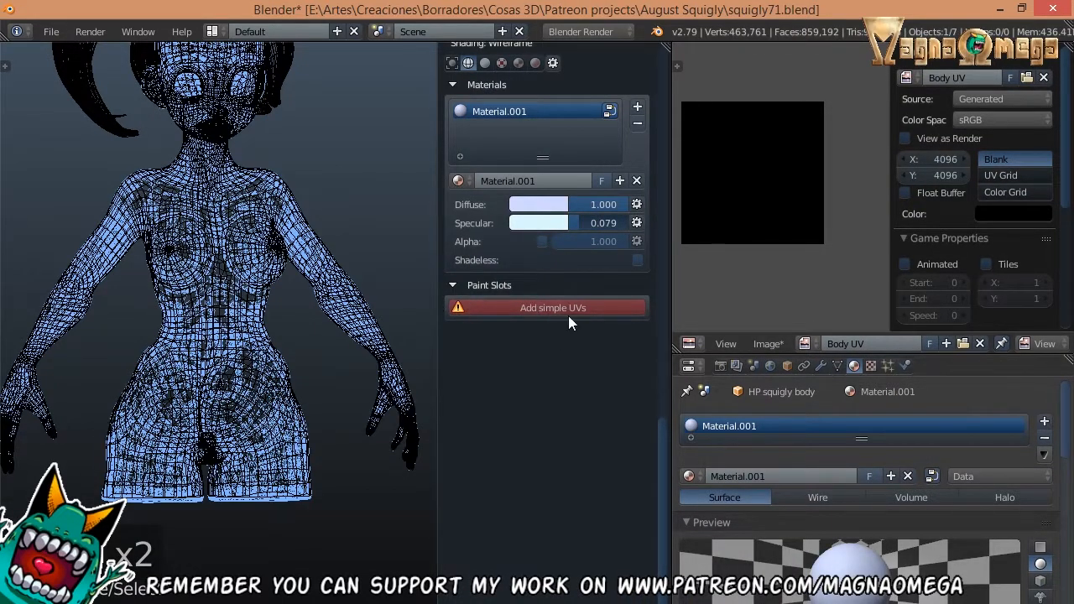
{"action": "scroll", "coordinate": [554, 331], "scroll_direction": "up", "scroll_amount": 3}
{"action": "mouse_move", "coordinate": [282, 355]}
{"action": "middle_mouse_down"}
{"action": "mouse_move", "coordinate": [207, 387]}
{"action": "mouse_move", "coordinate": [324, 369]}
{"action": "middle_mouse_up"}
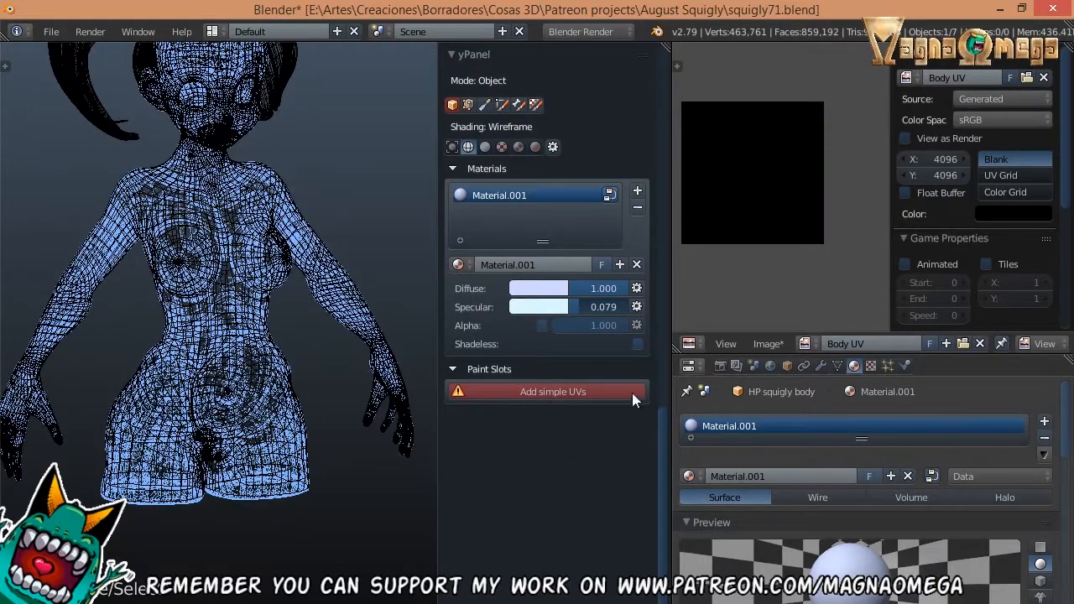
- Select the low poly body, enter edit mode and display it with solid shading
{"action": "right_click", "coordinate": [295, 381]}
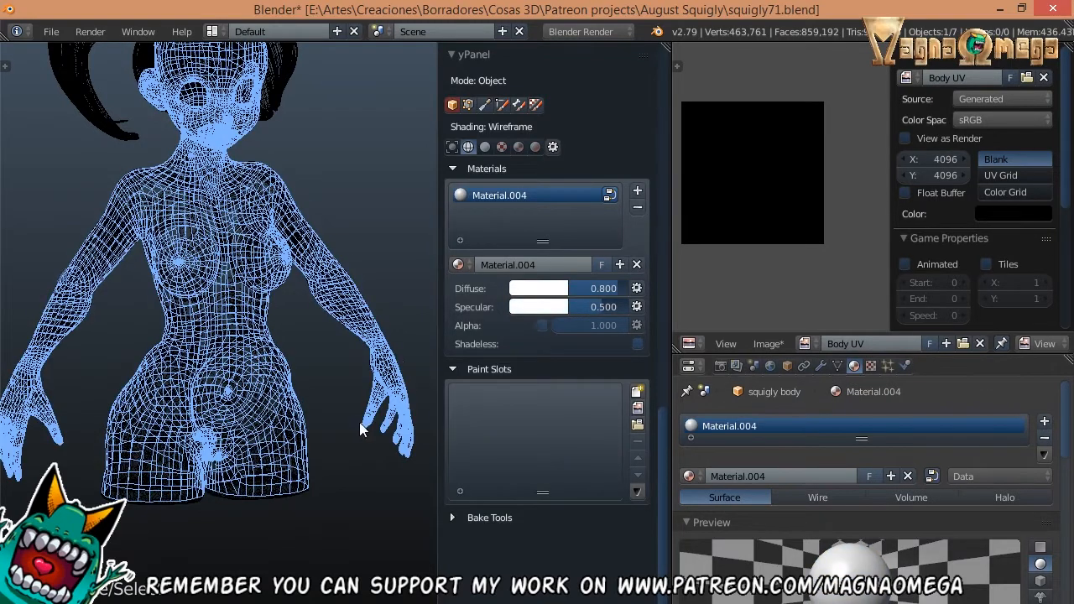
{"action": "key", "text": "Tab"}
{"action": "middle_click_drag", "start_coordinate": [211, 300], "coordinate": [259, 293]}
{"action": "key", "text": "z"}
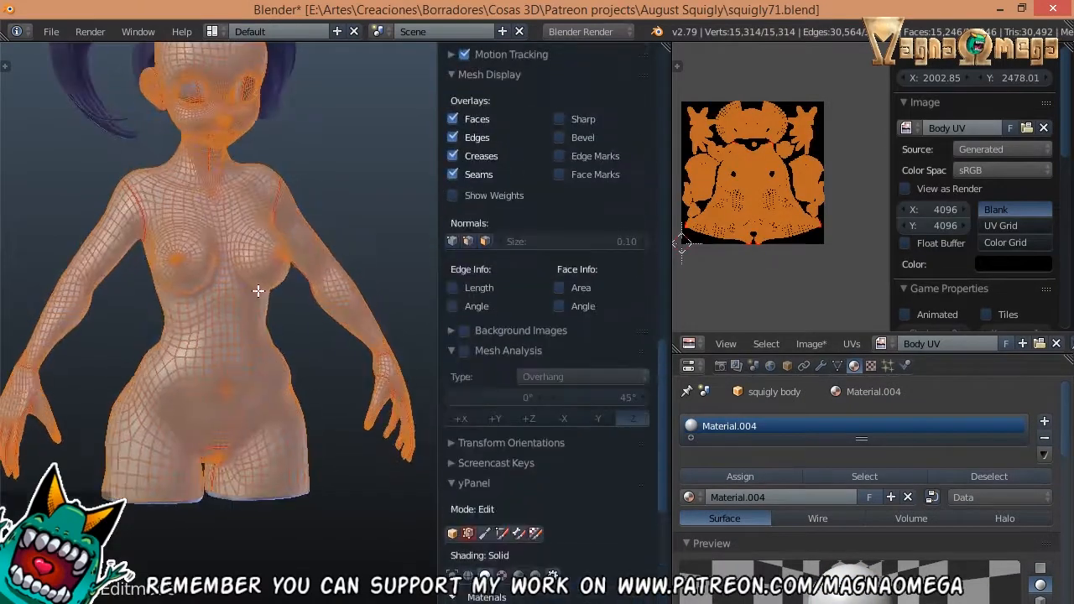
- Set the bake type to Normal in the yPanel's Bake Tools for the low poly body
{"action": "scroll", "coordinate": [816, 210], "scroll_direction": "up", "scroll_amount": 2}
{"action": "scroll", "coordinate": [531, 432], "scroll_direction": "down", "scroll_amount": 8}
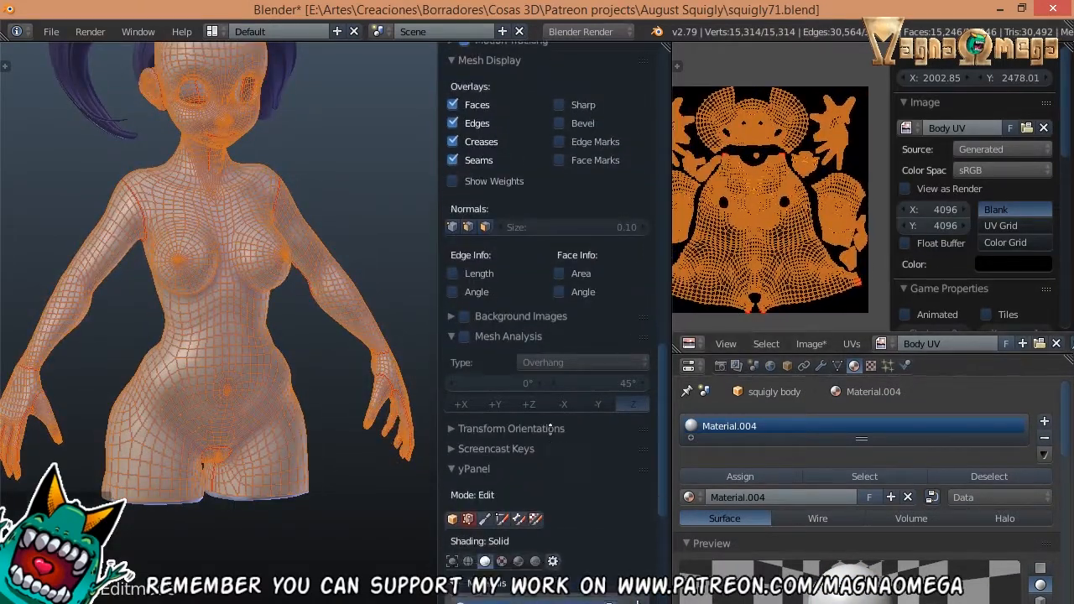
{"action": "scroll", "coordinate": [531, 433], "scroll_direction": "down", "scroll_amount": 3}
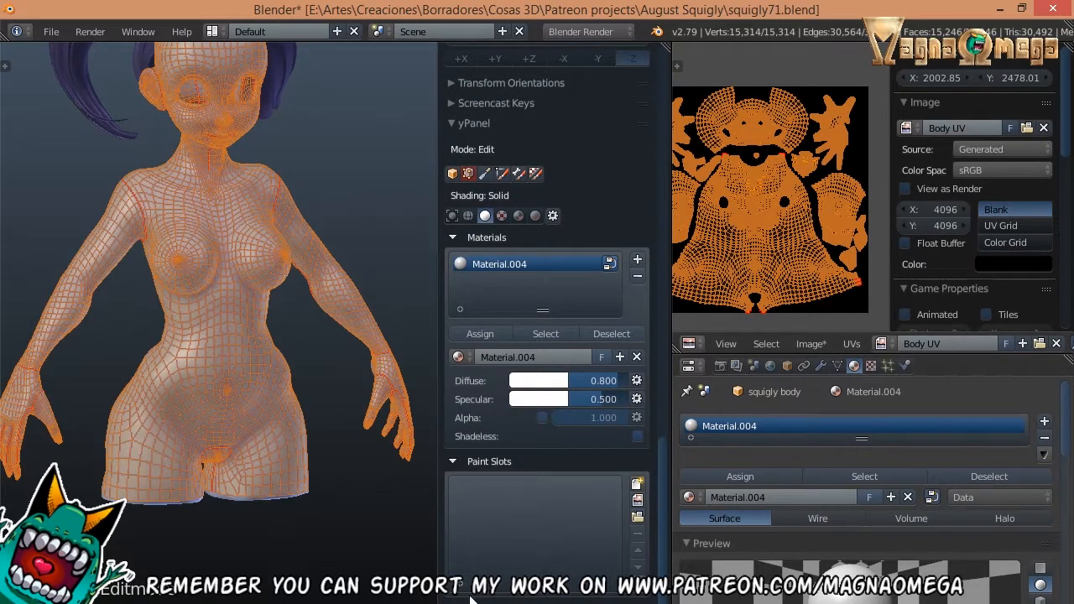
{"action": "scroll", "coordinate": [529, 521], "scroll_direction": "down", "scroll_amount": 2}
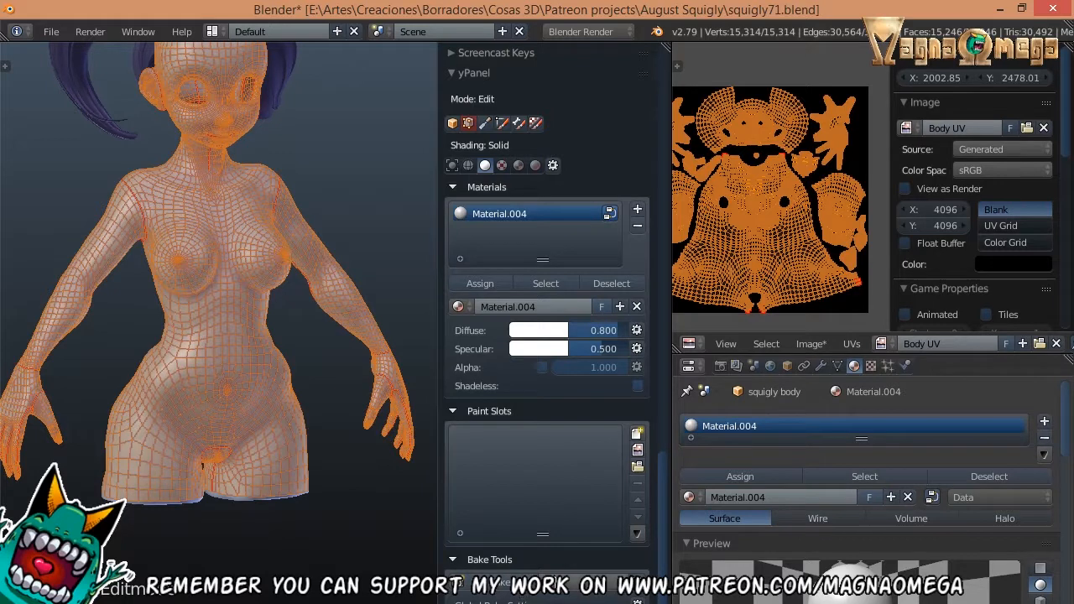
{"action": "left_click", "coordinate": [595, 597]}
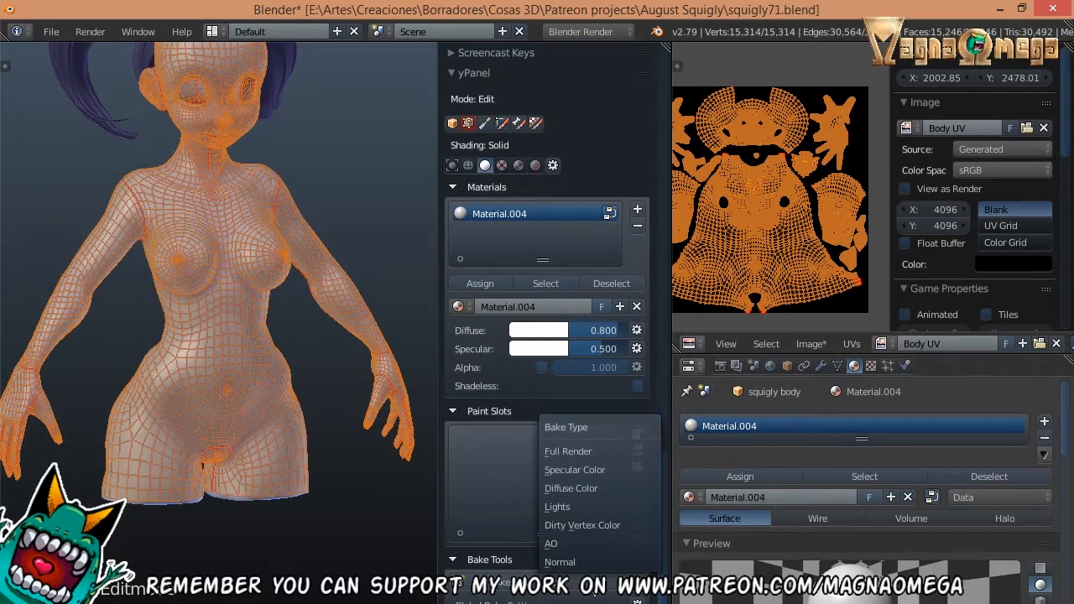
{"action": "left_click", "coordinate": [585, 558]}
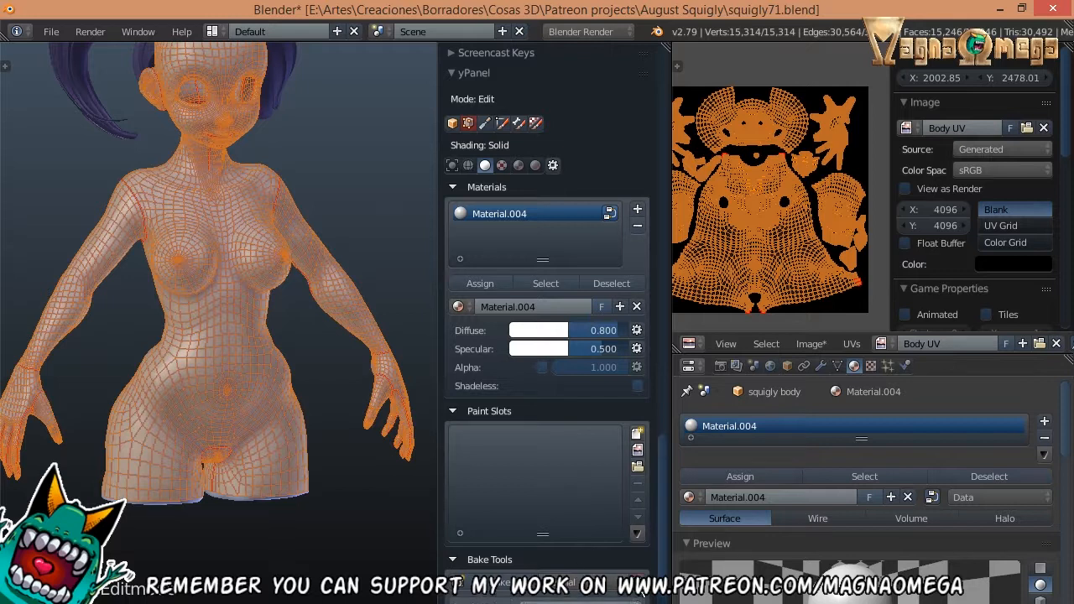
- Set both the width and height to 4096 in the Global Bake Settings
{"action": "scroll", "coordinate": [584, 482], "scroll_direction": "down", "scroll_amount": 3}
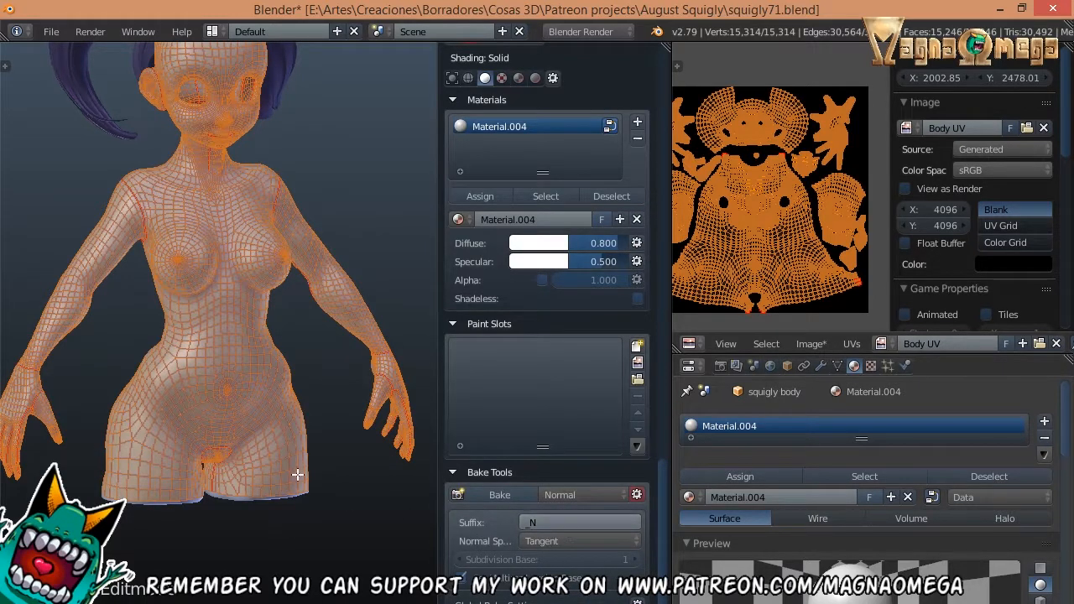
{"action": "middle_click_drag", "start_coordinate": [297, 476], "coordinate": [303, 451]}
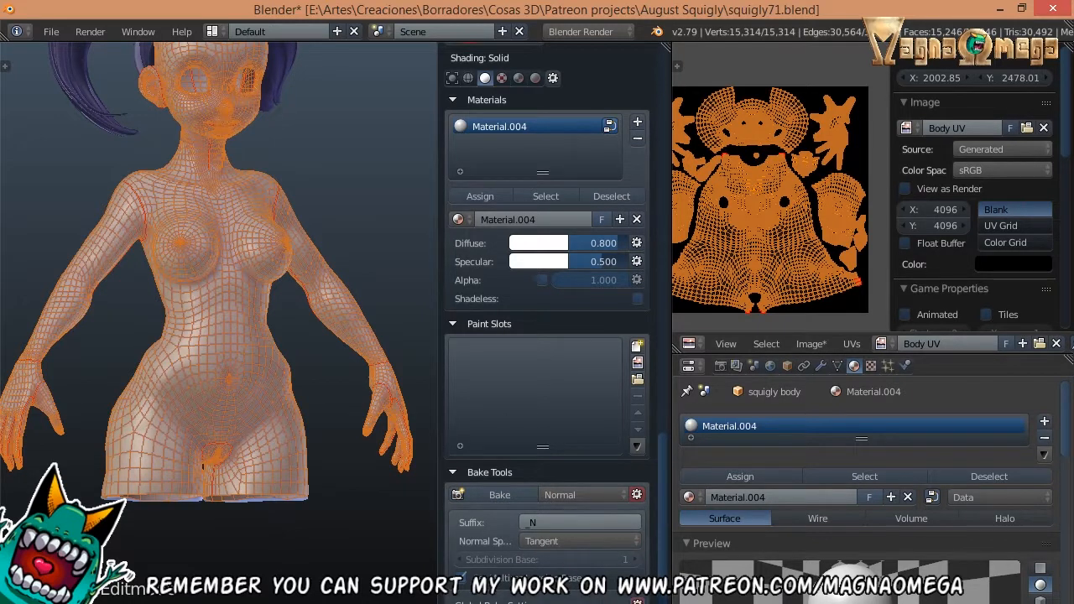
{"action": "scroll", "coordinate": [576, 578], "scroll_direction": "down", "scroll_amount": 4}
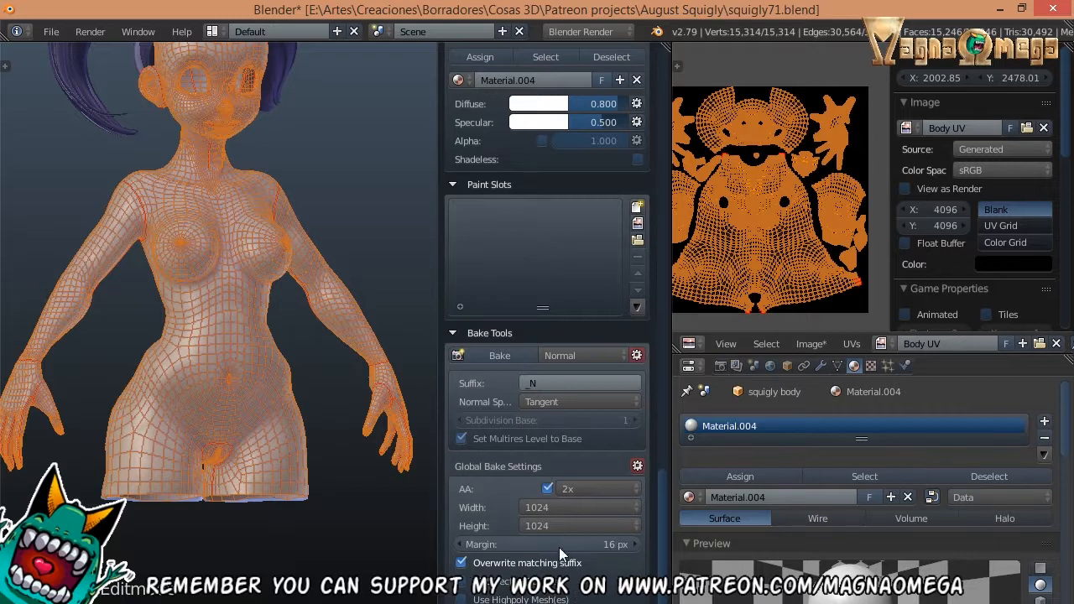
{"action": "left_click", "coordinate": [538, 507]}
{"action": "left_click", "coordinate": [536, 327]}
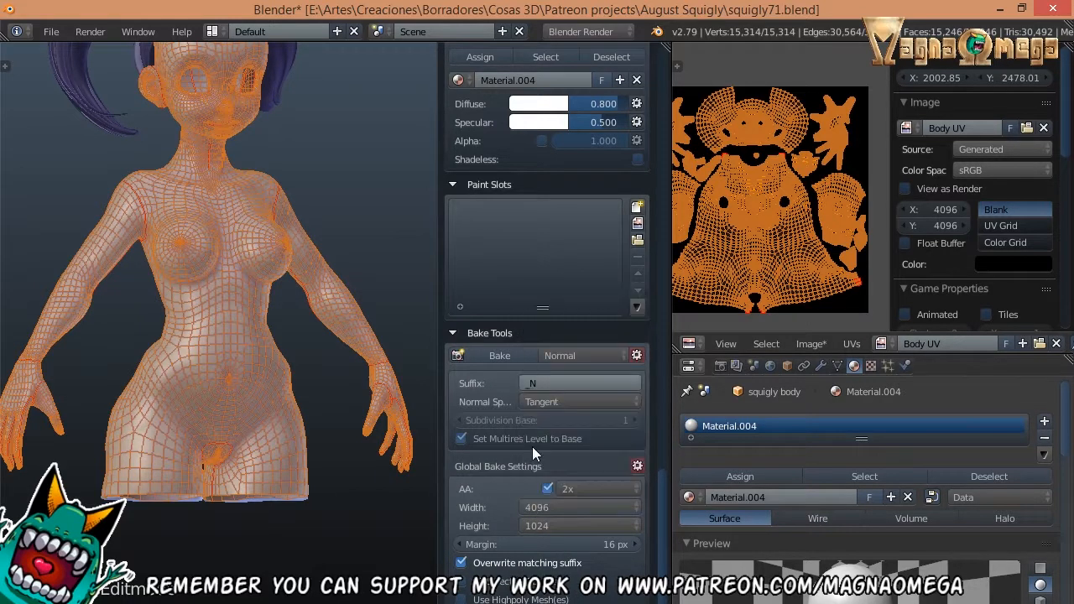
{"action": "left_click", "coordinate": [535, 522]}
{"action": "left_click", "coordinate": [552, 339]}
{"action": "middle_click_drag", "start_coordinate": [532, 428], "coordinate": [531, 405]}
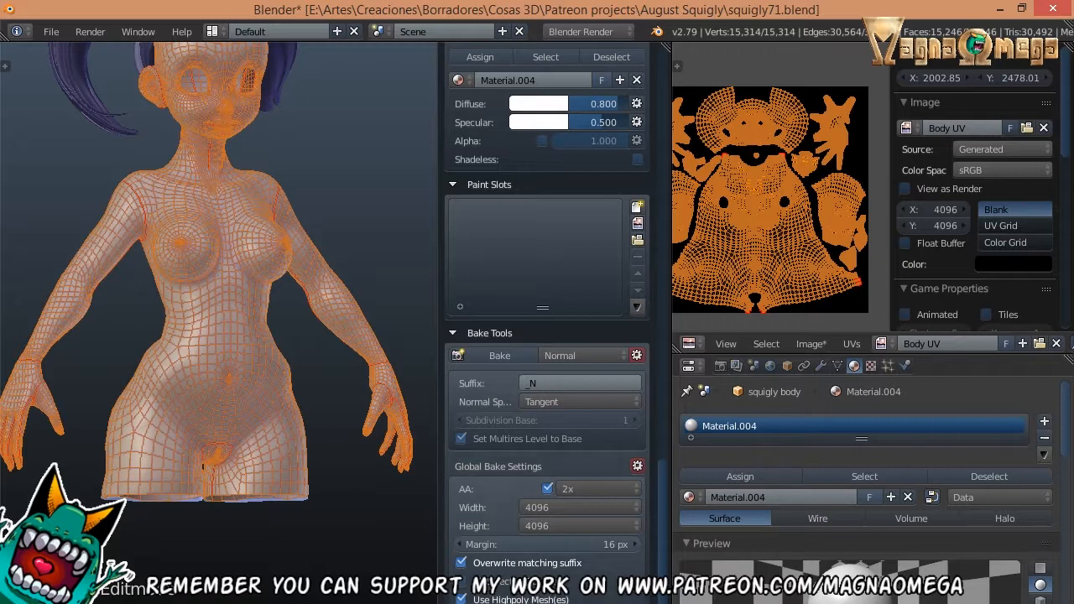
- Enable Use Highpoly Mesh(es) for the bake and return to object mode
{"action": "scroll", "coordinate": [540, 574], "scroll_direction": "down", "scroll_amount": 3}
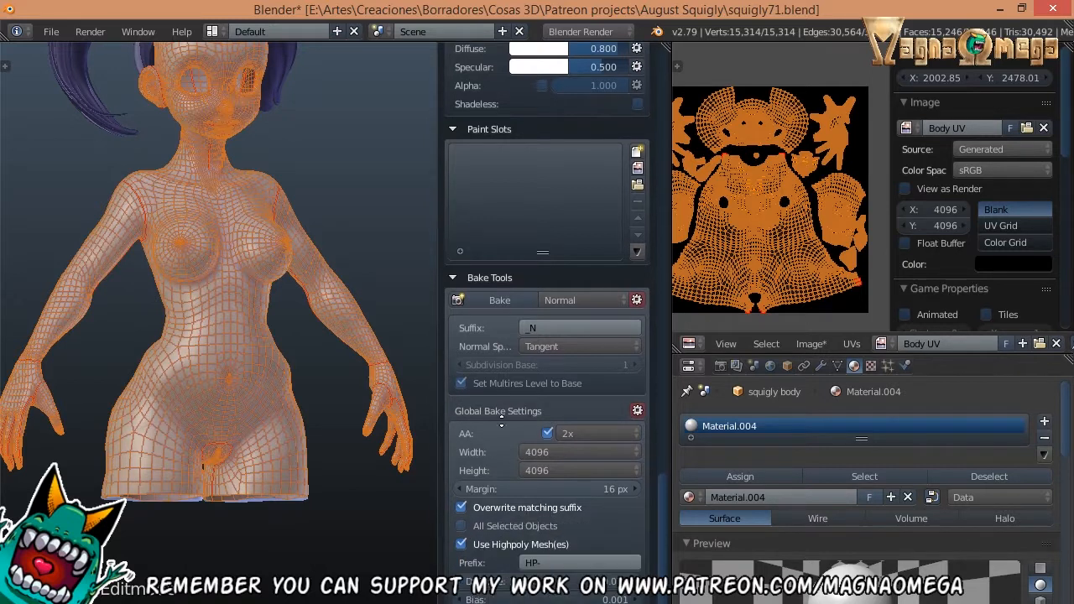
{"action": "left_click", "coordinate": [475, 545]}
{"action": "left_click", "coordinate": [465, 545]}
{"action": "key", "text": "Tab"}
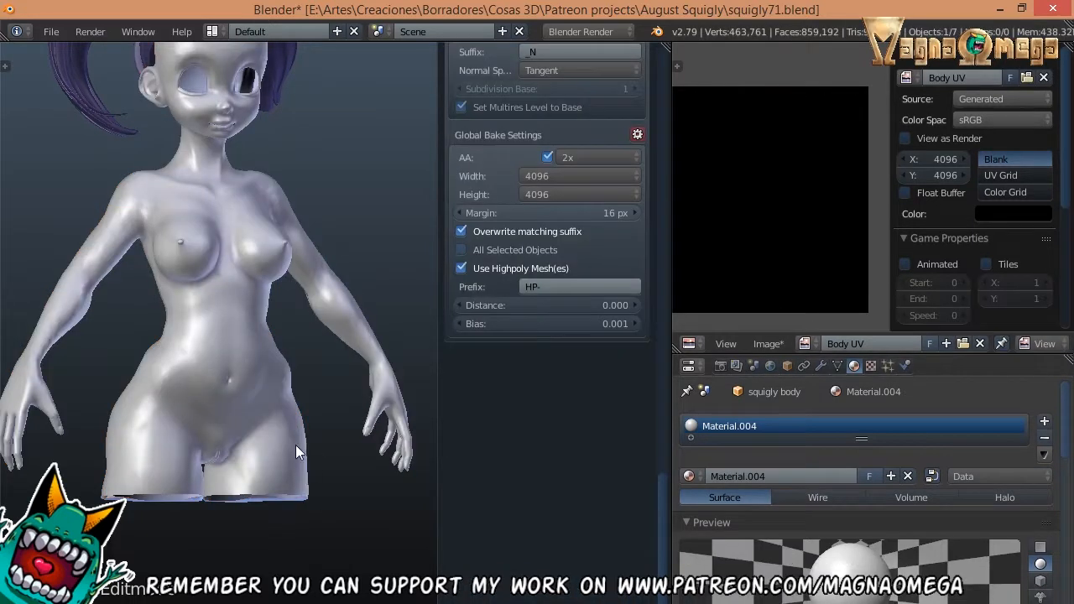
- Select the high poly body and rename it HP-squigly body to match the bake prefix
{"action": "right_click_drag", "start_coordinate": [294, 448], "coordinate": [296, 400]}
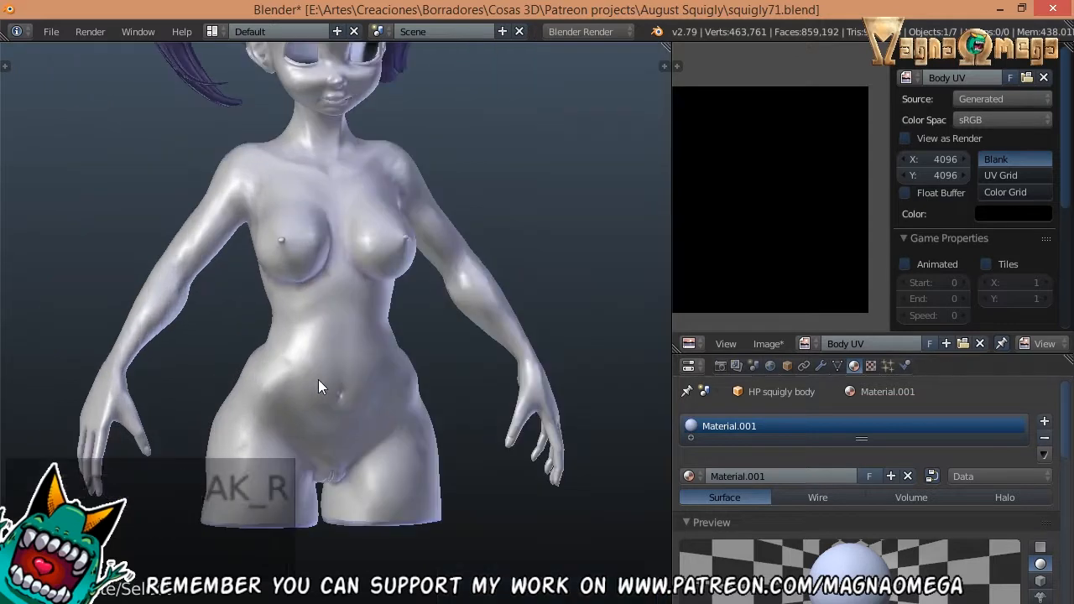
{"action": "scroll", "coordinate": [546, 361], "scroll_direction": "up", "scroll_amount": 15}
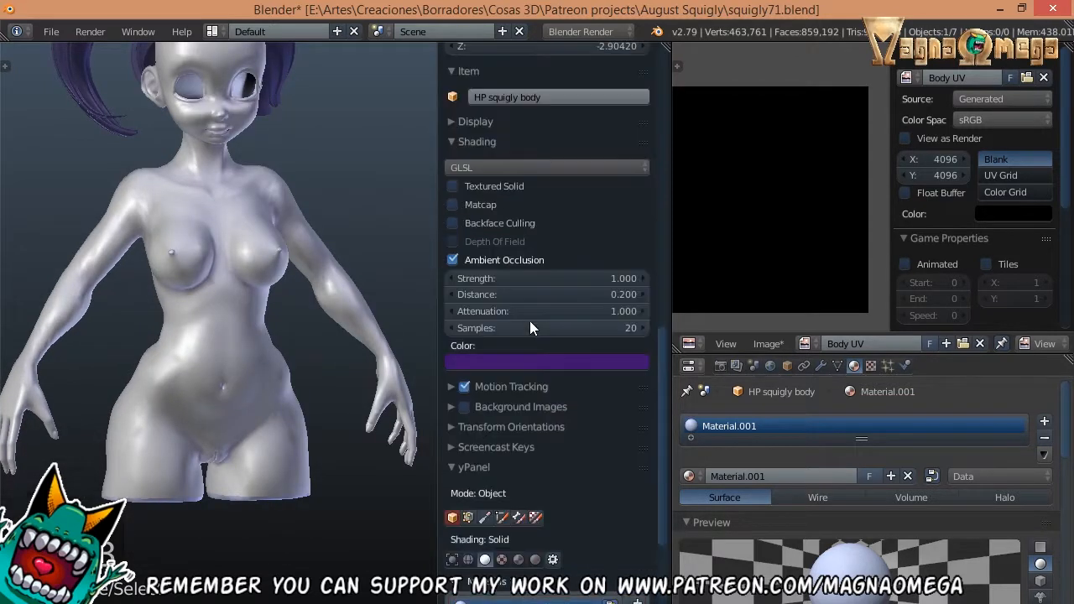
{"action": "left_click", "coordinate": [484, 233]}
{"action": "left_click", "coordinate": [486, 233]}
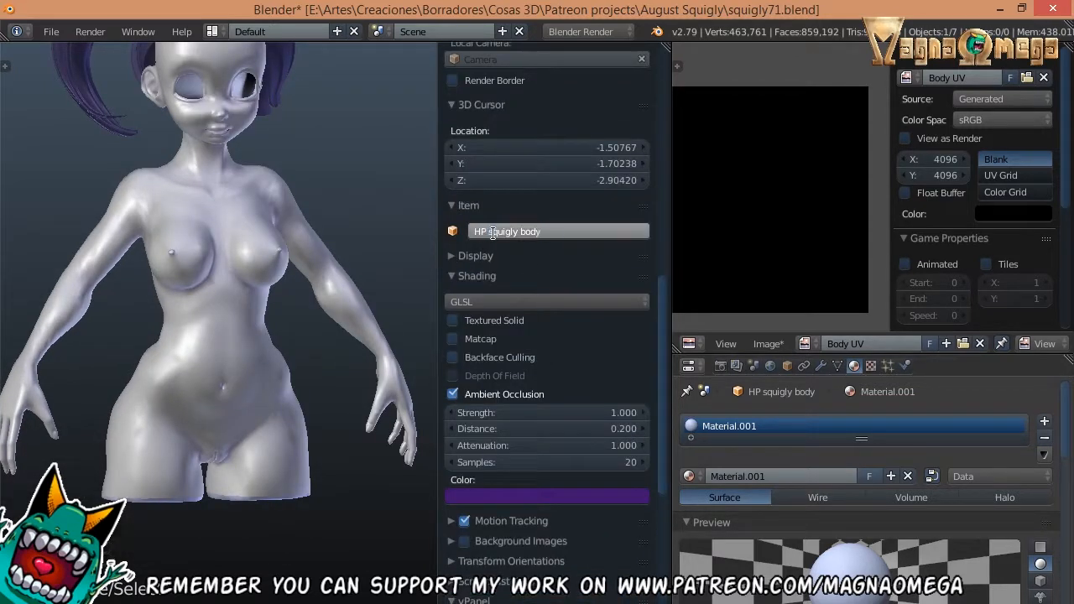
{"action": "key", "text": "Delete"}
{"action": "type", "text": "-"}
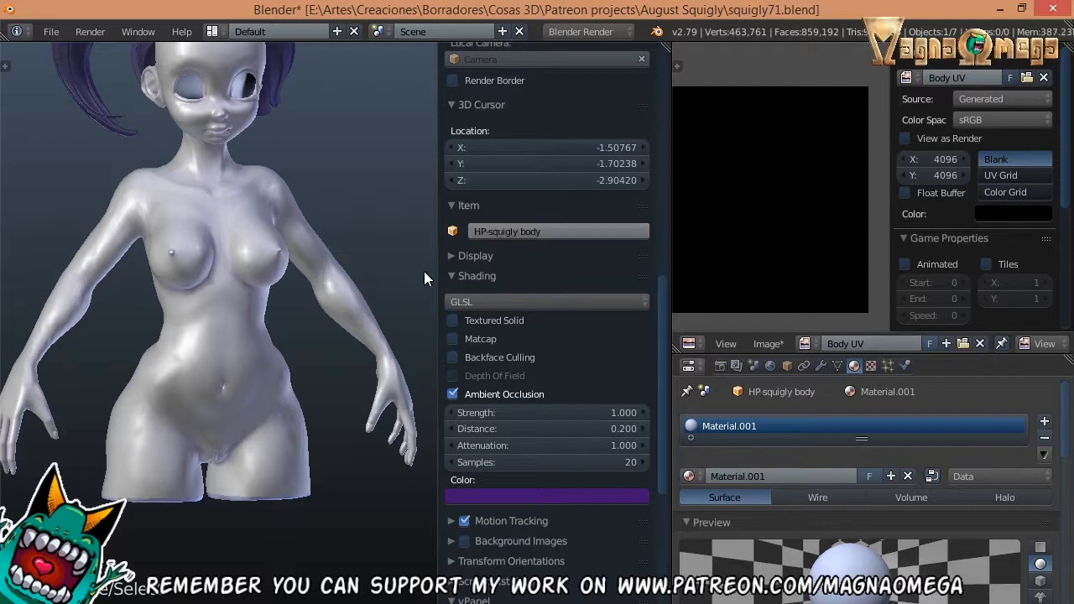
{"action": "key", "text": "Return"}
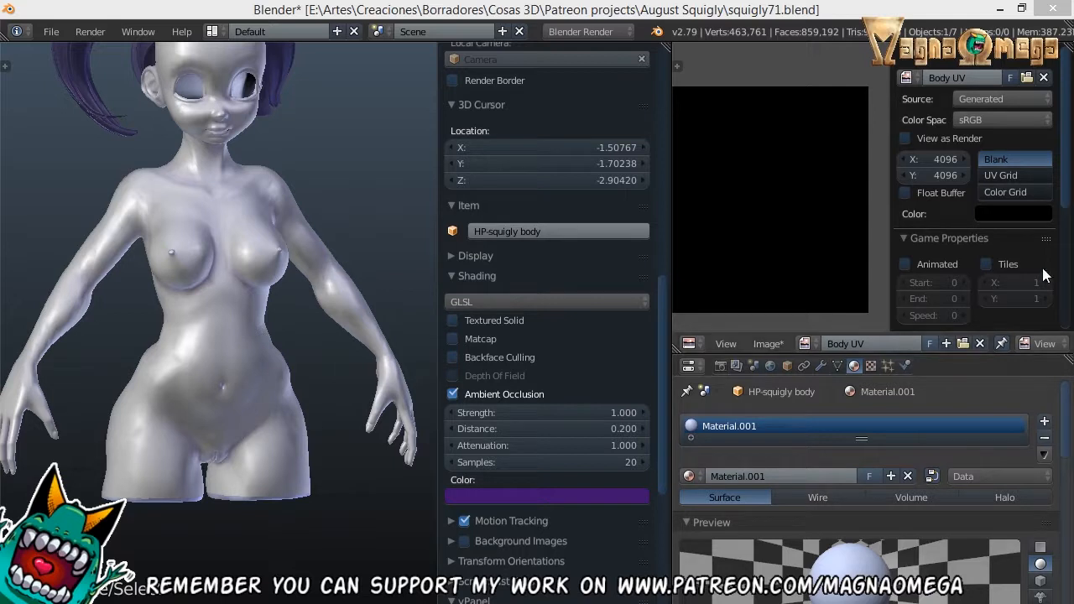
- Select the low poly body and bring its Global Bake Settings back into view
{"action": "middle_click_drag", "start_coordinate": [312, 269], "coordinate": [312, 252]}
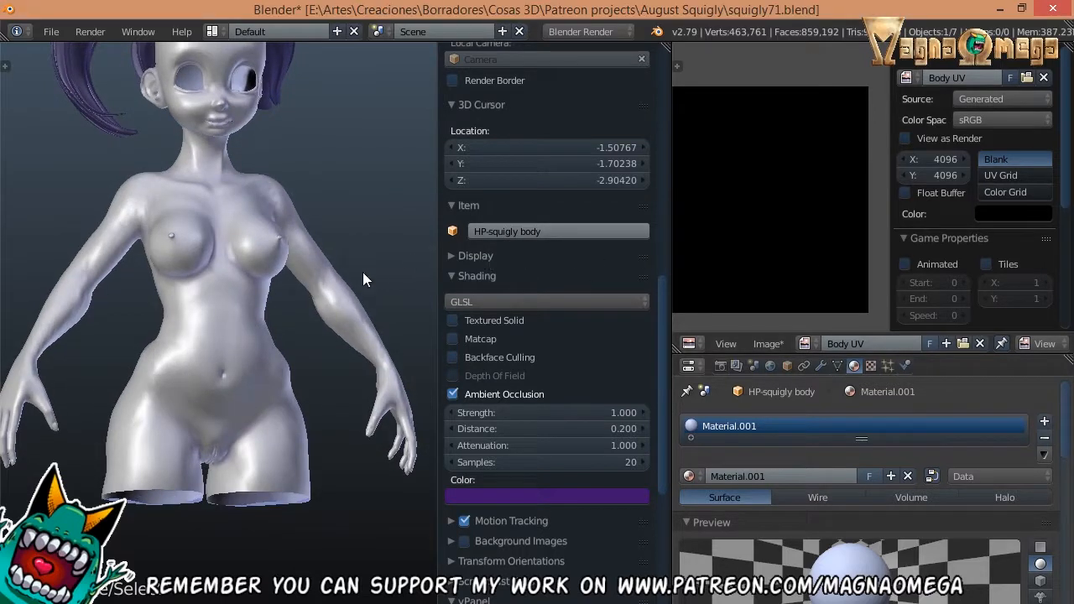
{"action": "right_click", "coordinate": [312, 488]}
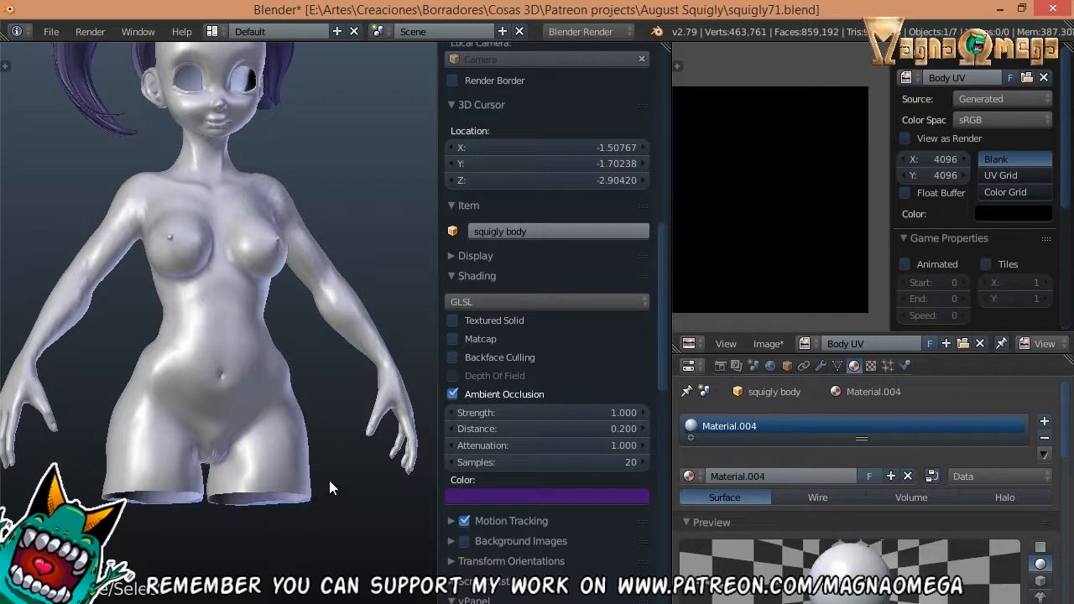
{"action": "scroll", "coordinate": [543, 403], "scroll_direction": "down", "scroll_amount": 14}
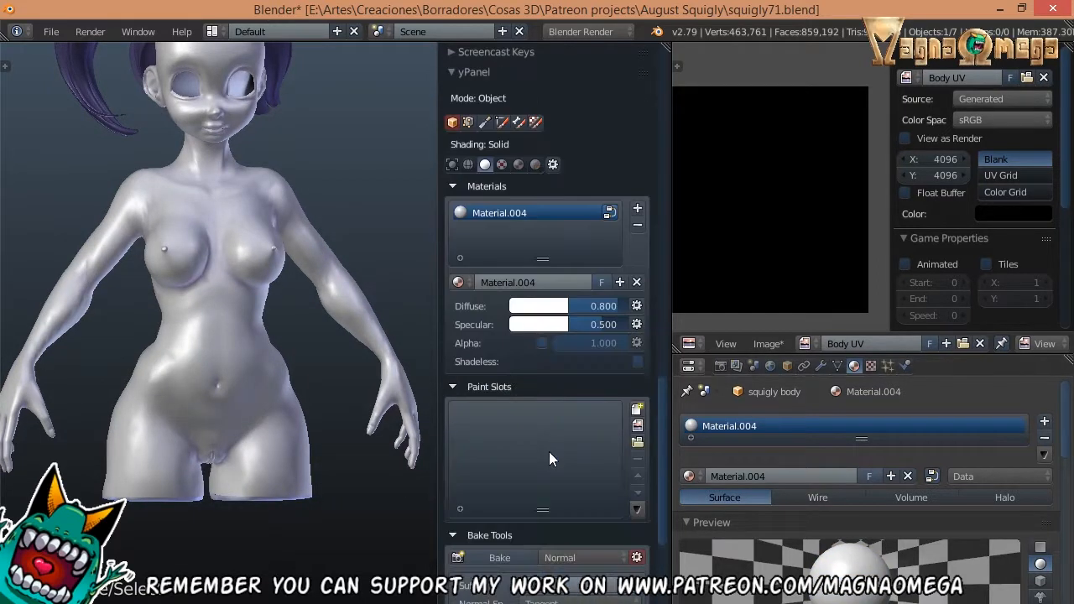
{"action": "scroll", "coordinate": [550, 453], "scroll_direction": "down", "scroll_amount": 8}
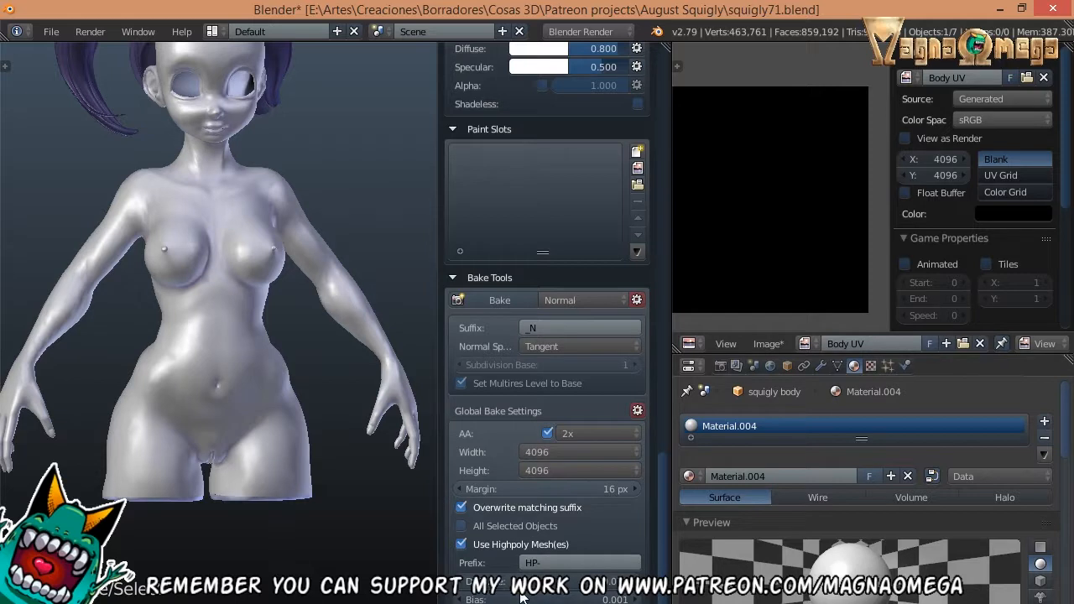
{"action": "middle_click_drag", "start_coordinate": [340, 332], "coordinate": [443, 307]}
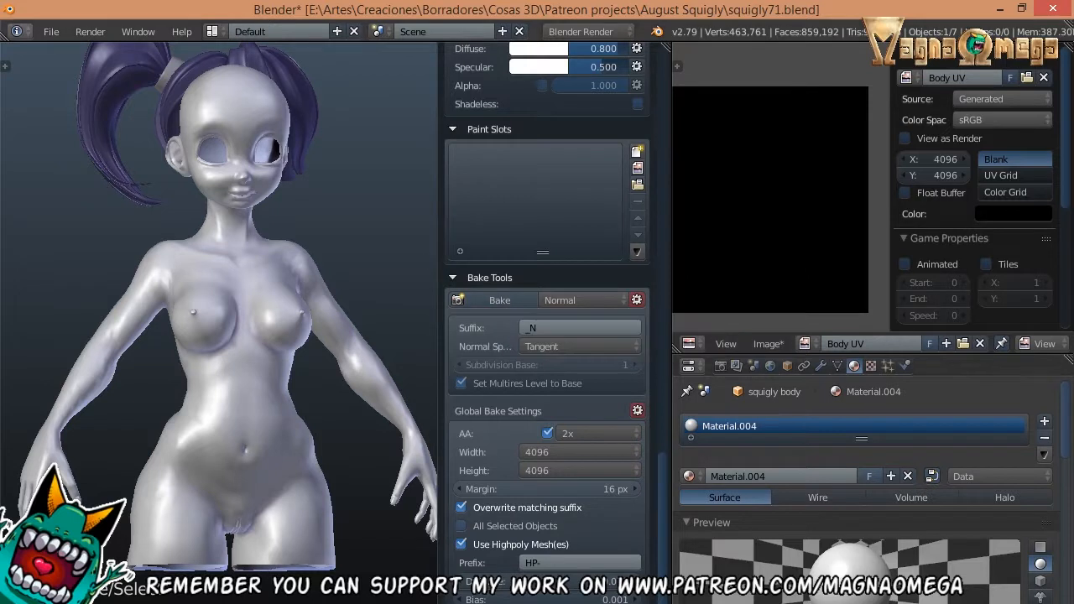
- Save the project as squigly72.blend and bake the normal map for the low poly body
{"action": "left_click", "coordinate": [51, 31]}
{"action": "left_click", "coordinate": [115, 176]}
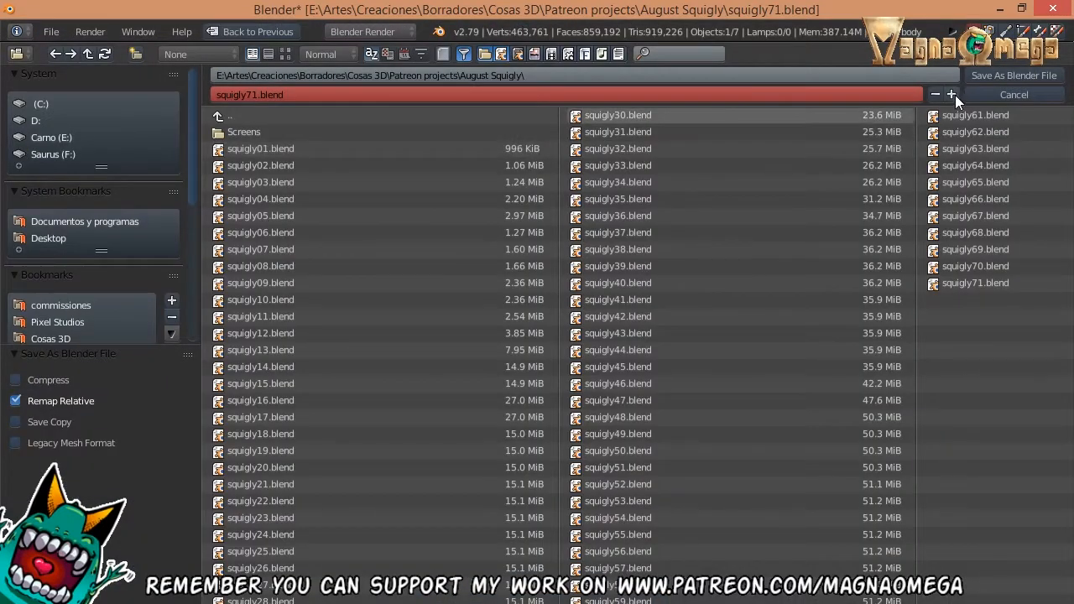
{"action": "left_click", "coordinate": [955, 95]}
{"action": "left_click", "coordinate": [984, 67]}
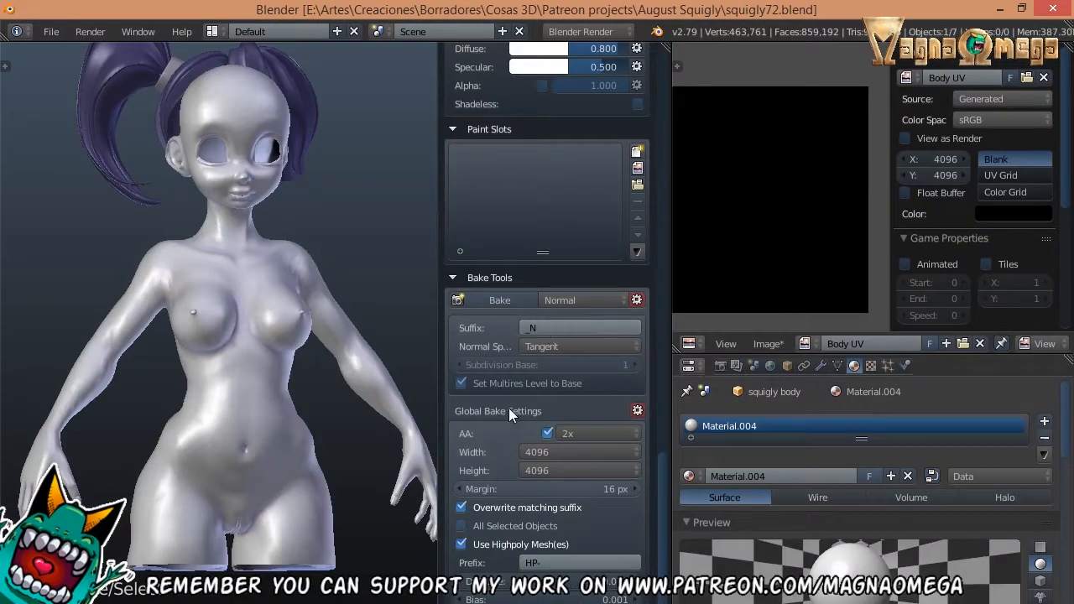
{"action": "left_click", "coordinate": [499, 300]}
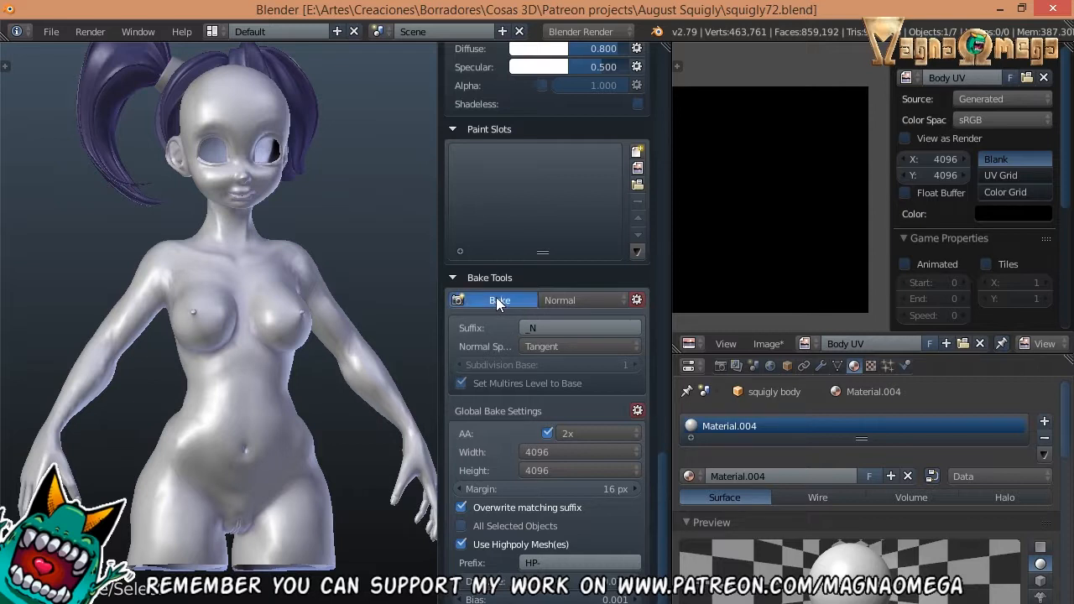
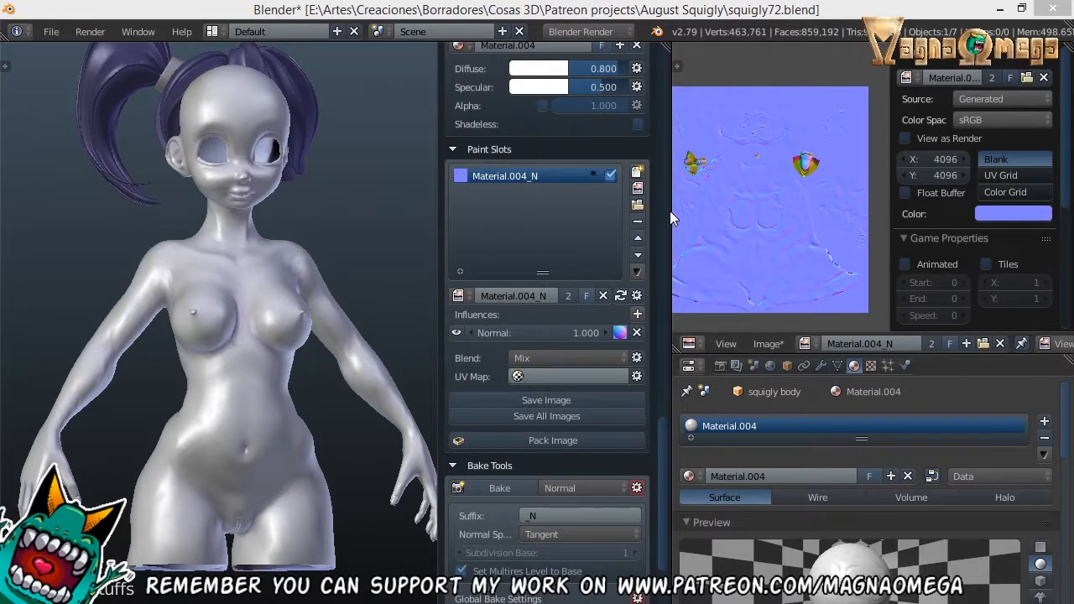
- Widen the image editor and examine the baked Material.004_N normal map up close, especially its multicoloured areas
{"action": "left_click_drag", "start_coordinate": [671, 212], "coordinate": [357, 216]}
{"action": "scroll", "coordinate": [595, 220], "scroll_direction": "up", "scroll_amount": 8}
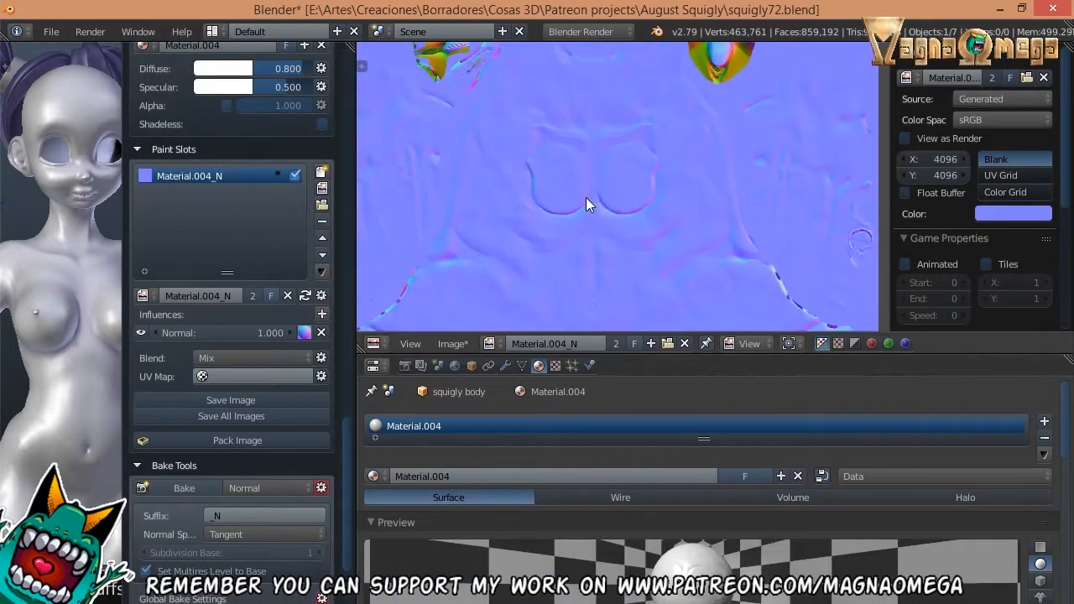
{"action": "scroll", "coordinate": [638, 193], "scroll_direction": "up", "scroll_amount": 4}
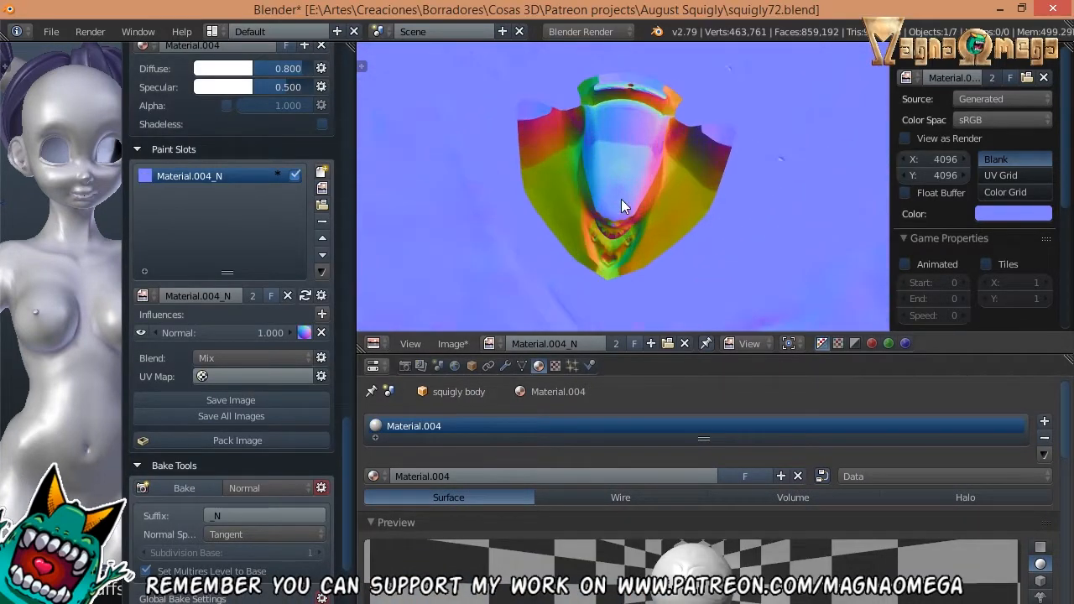
{"action": "scroll", "coordinate": [594, 220], "scroll_direction": "down", "scroll_amount": 3}
{"action": "middle_click_drag", "start_coordinate": [538, 136], "coordinate": [511, 166]}
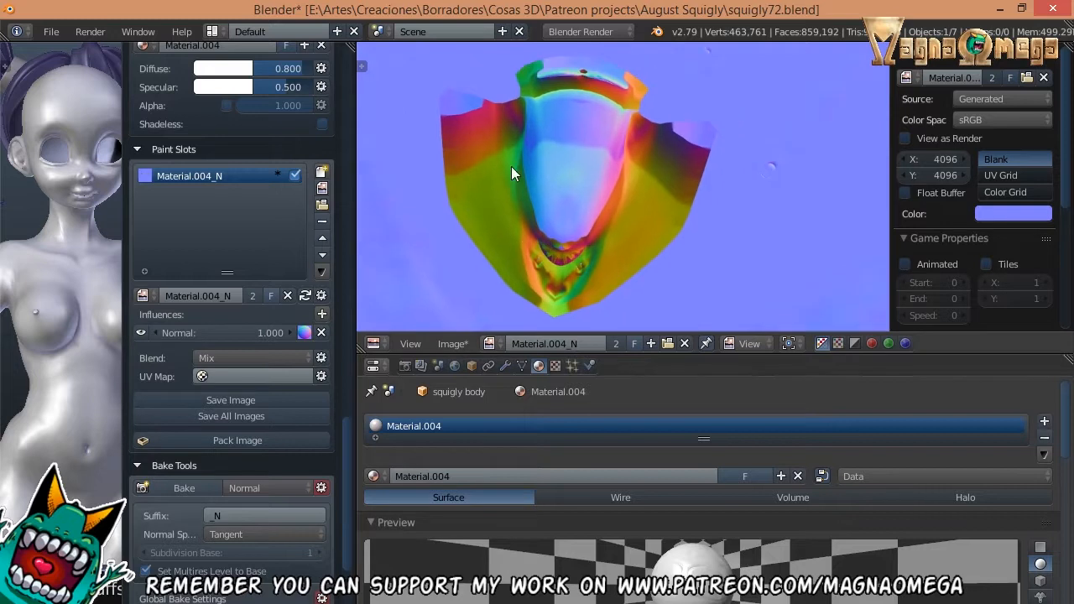
{"action": "scroll", "coordinate": [638, 210], "scroll_direction": "down", "scroll_amount": 3}
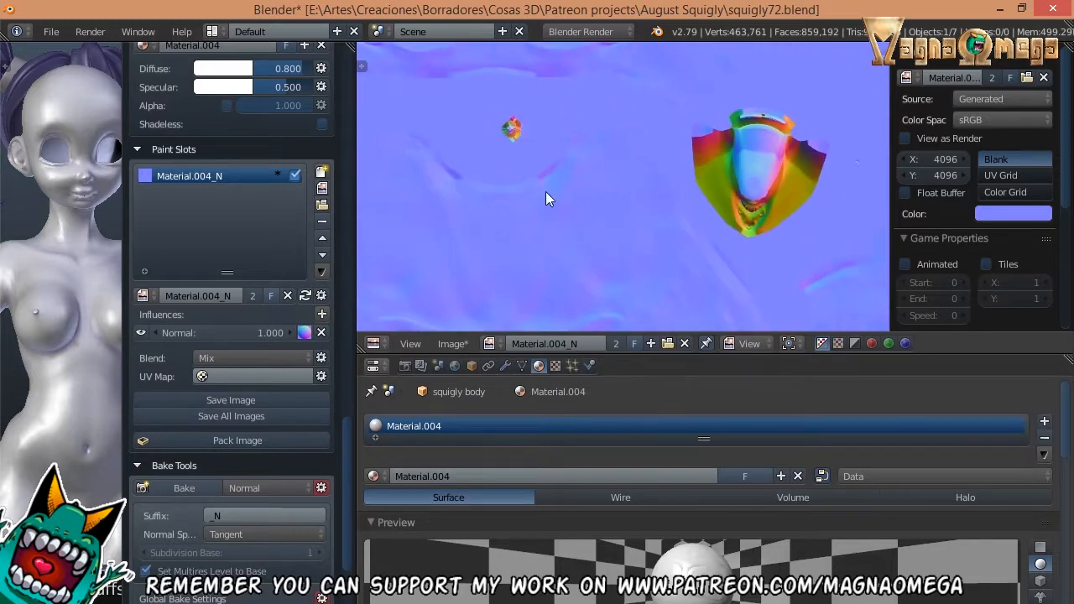
{"action": "scroll", "coordinate": [506, 124], "scroll_direction": "up", "scroll_amount": 3}
{"action": "scroll", "coordinate": [508, 139], "scroll_direction": "down", "scroll_amount": 6}
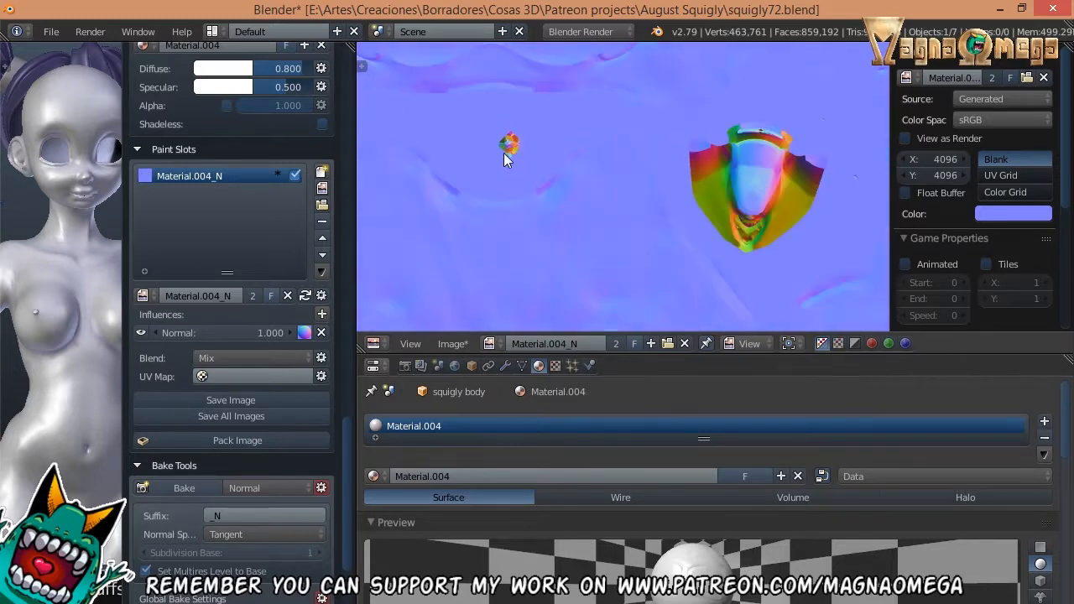
{"action": "scroll", "coordinate": [677, 168], "scroll_direction": "up", "scroll_amount": 2}
{"action": "scroll", "coordinate": [773, 201], "scroll_direction": "up", "scroll_amount": 3}
{"action": "scroll", "coordinate": [672, 239], "scroll_direction": "down", "scroll_amount": 2}
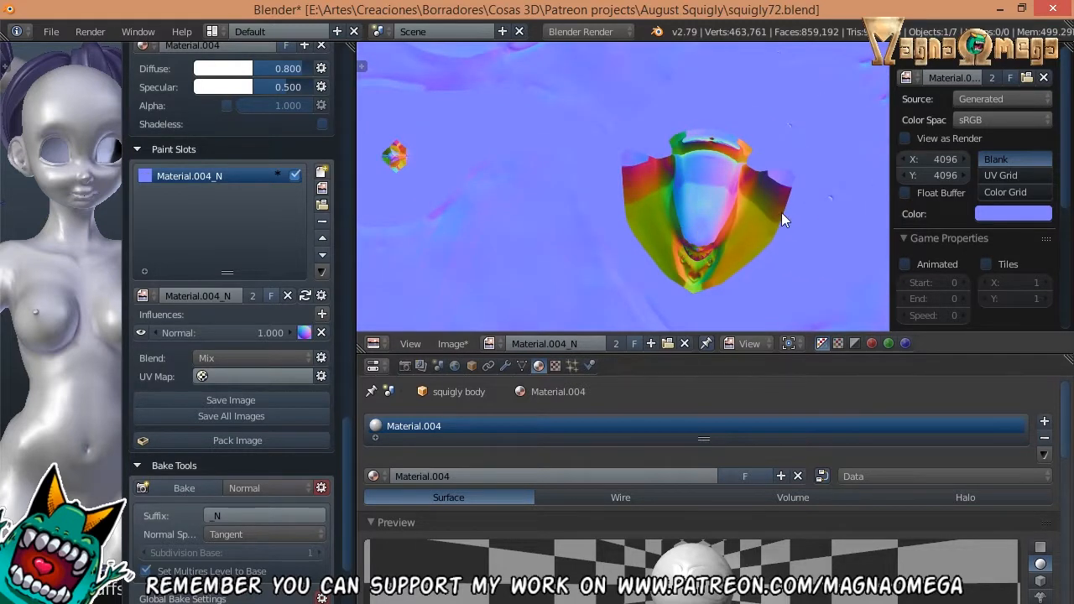
{"action": "scroll", "coordinate": [689, 248], "scroll_direction": "down", "scroll_amount": 4}
{"action": "scroll", "coordinate": [556, 209], "scroll_direction": "down", "scroll_amount": 2}
{"action": "scroll", "coordinate": [599, 217], "scroll_direction": "up", "scroll_amount": 6}
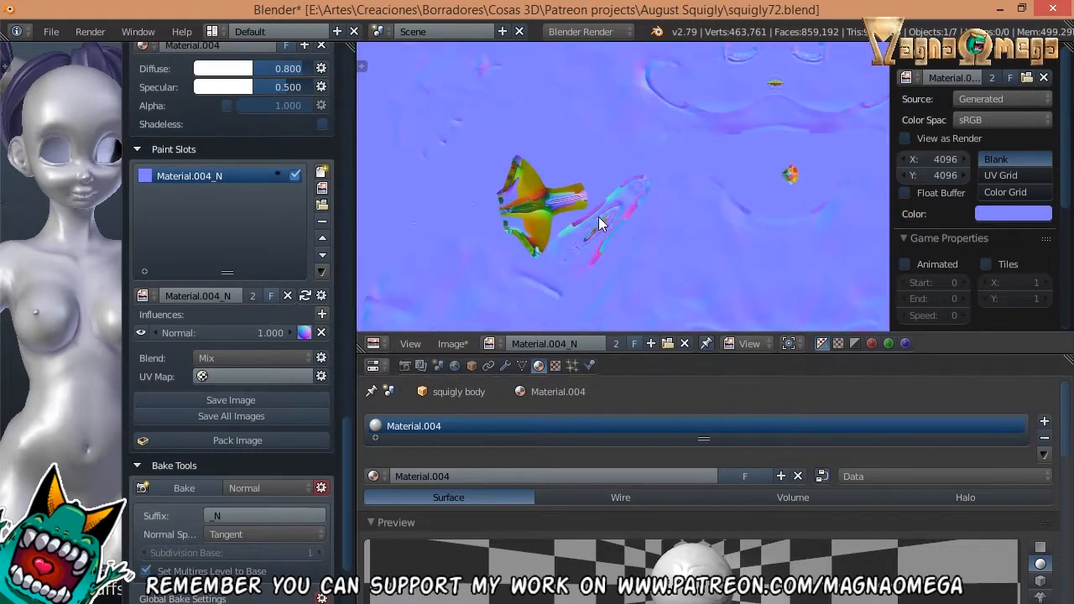
- Widen the 3D viewport and enter Edit Mode on the low poly body to overlay its UVs on the baked normal map
{"action": "scroll", "coordinate": [537, 209], "scroll_direction": "up", "scroll_amount": 2}
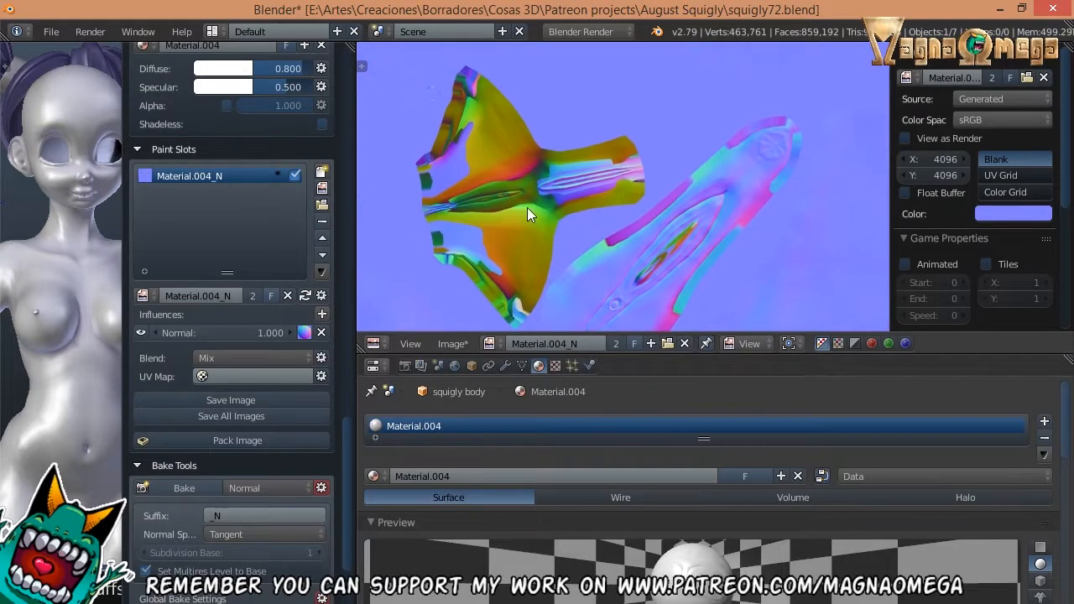
{"action": "scroll", "coordinate": [527, 210], "scroll_direction": "down", "scroll_amount": 2}
{"action": "scroll", "coordinate": [527, 212], "scroll_direction": "up", "scroll_amount": 1}
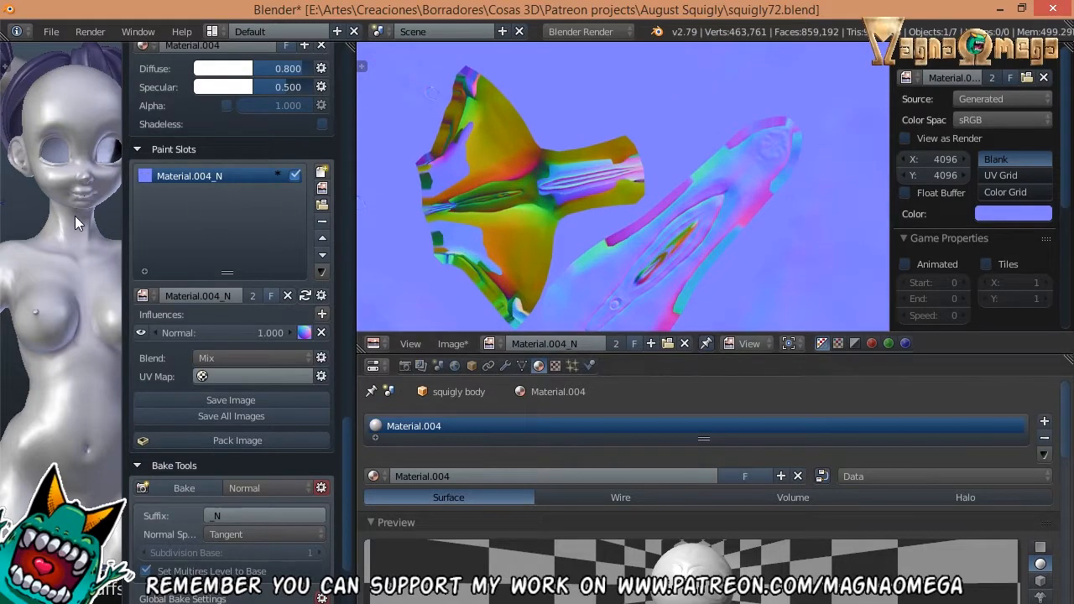
{"action": "left_click_drag", "start_coordinate": [125, 218], "coordinate": [352, 220]}
{"action": "key", "text": "Tab"}
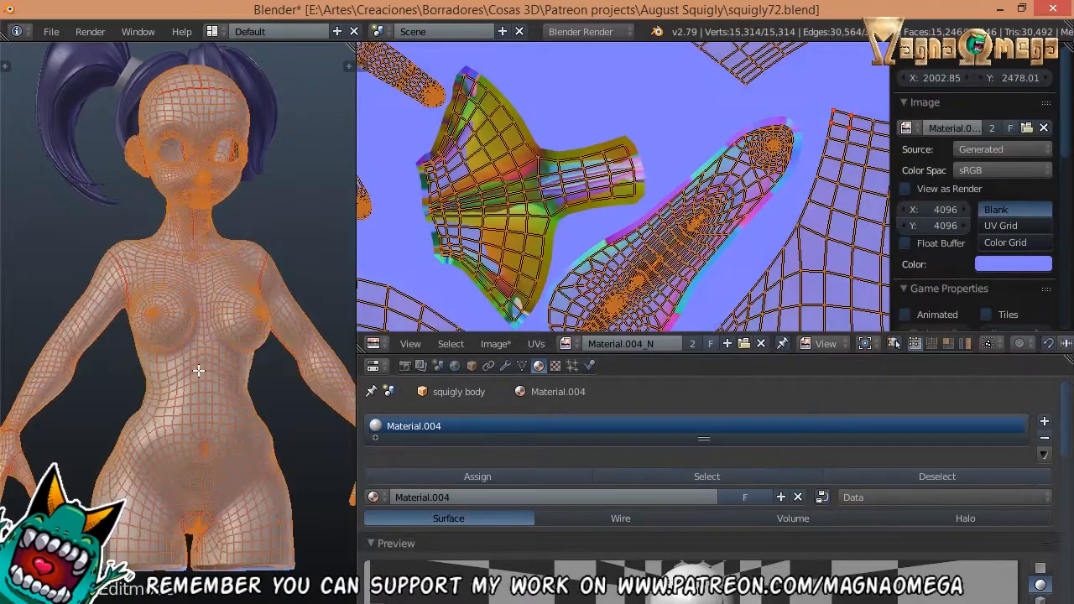
- Temporarily hide the UV island over the wing-shaped multicoloured patch to locate its geometry on the body, and bring it back
{"action": "key", "text": "a"}
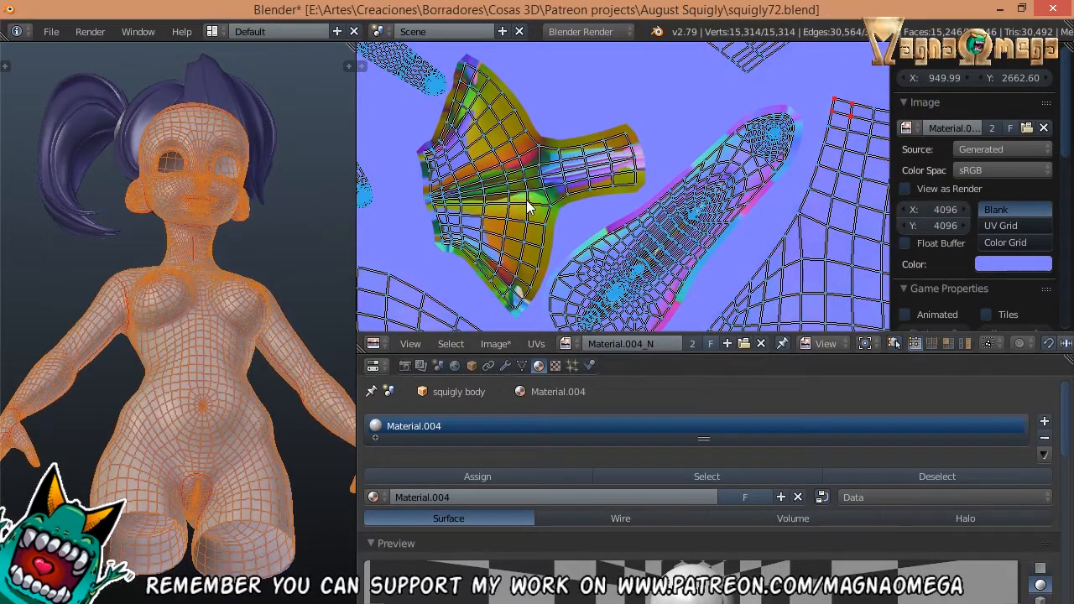
{"action": "key", "text": "h"}
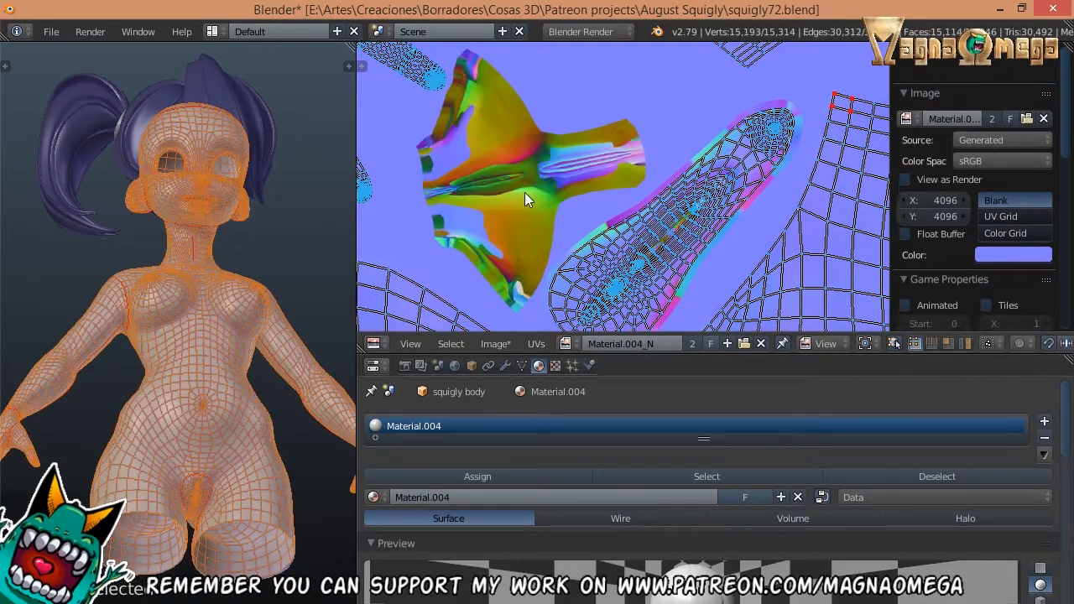
{"action": "middle_click_drag", "start_coordinate": [228, 359], "coordinate": [234, 511]}
{"action": "scroll", "coordinate": [233, 511], "scroll_direction": "up", "scroll_amount": 5}
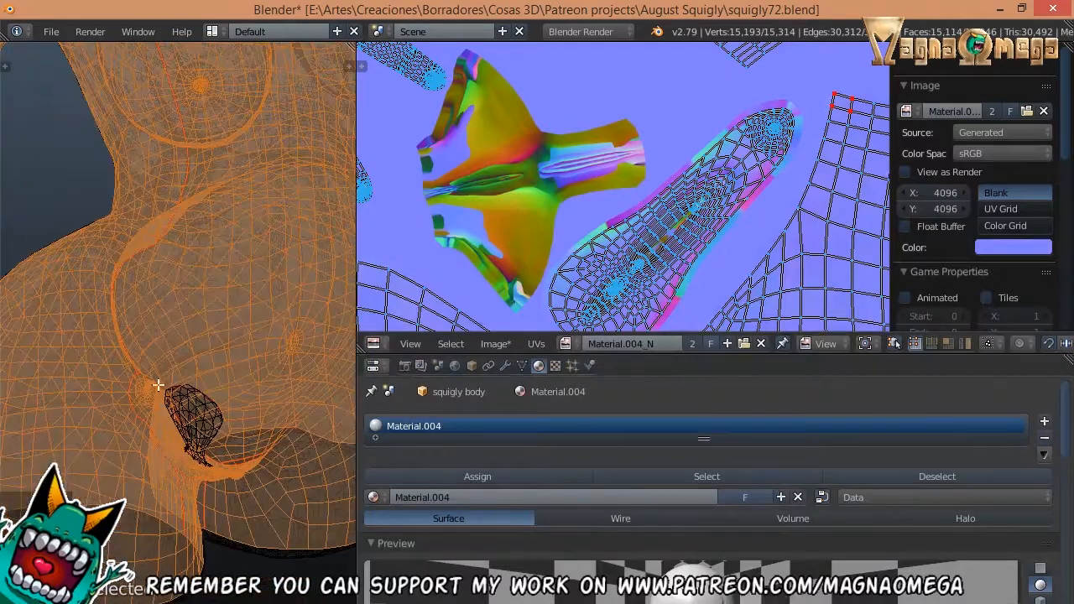
{"action": "key", "text": "ctrl+z"}
{"action": "scroll", "coordinate": [665, 193], "scroll_direction": "down", "scroll_amount": 5}
{"action": "middle_click_drag", "start_coordinate": [666, 191], "coordinate": [473, 173]}
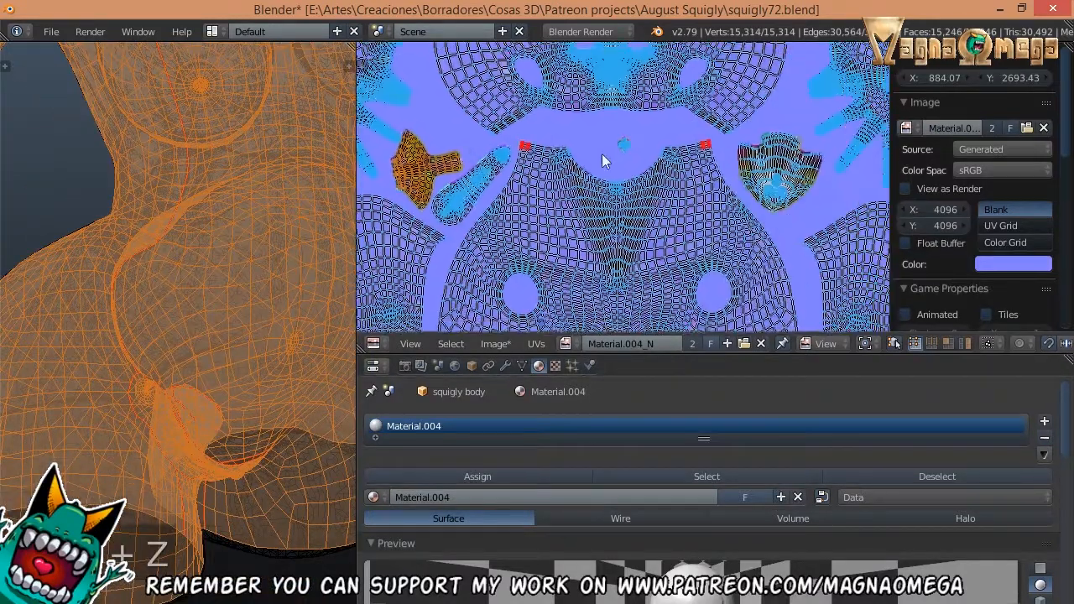
- Temporarily hide the tiny diamond-shaped multicoloured UV island to locate its geometry on the body, and clear the selection
{"action": "scroll", "coordinate": [611, 149], "scroll_direction": "up", "scroll_amount": 5}
{"action": "scroll", "coordinate": [623, 146], "scroll_direction": "up", "scroll_amount": 3}
{"action": "key", "text": "h"}
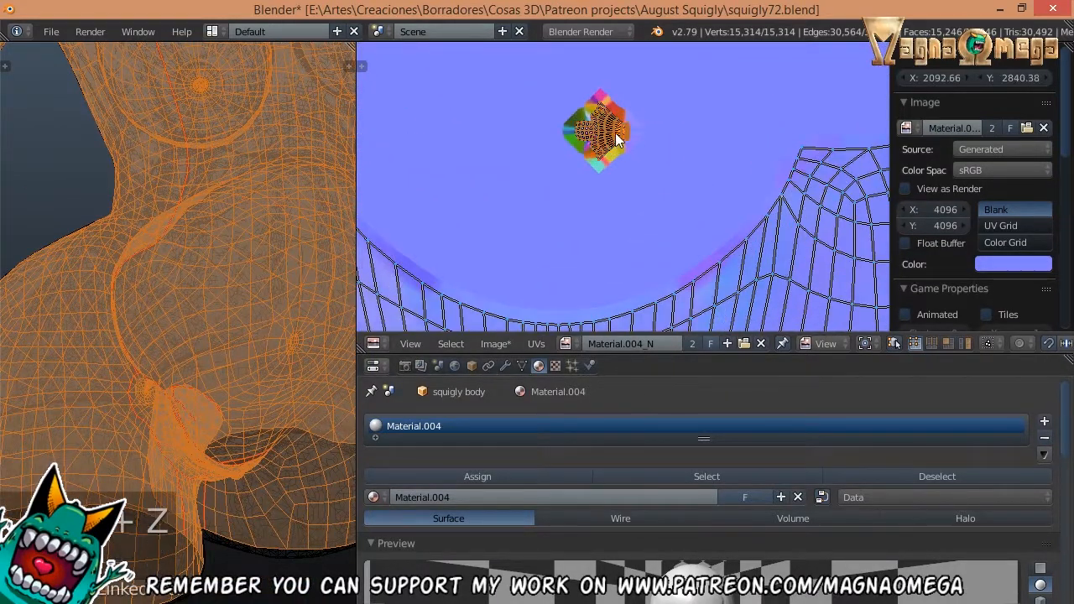
{"action": "scroll", "coordinate": [619, 149], "scroll_direction": "down", "scroll_amount": 2}
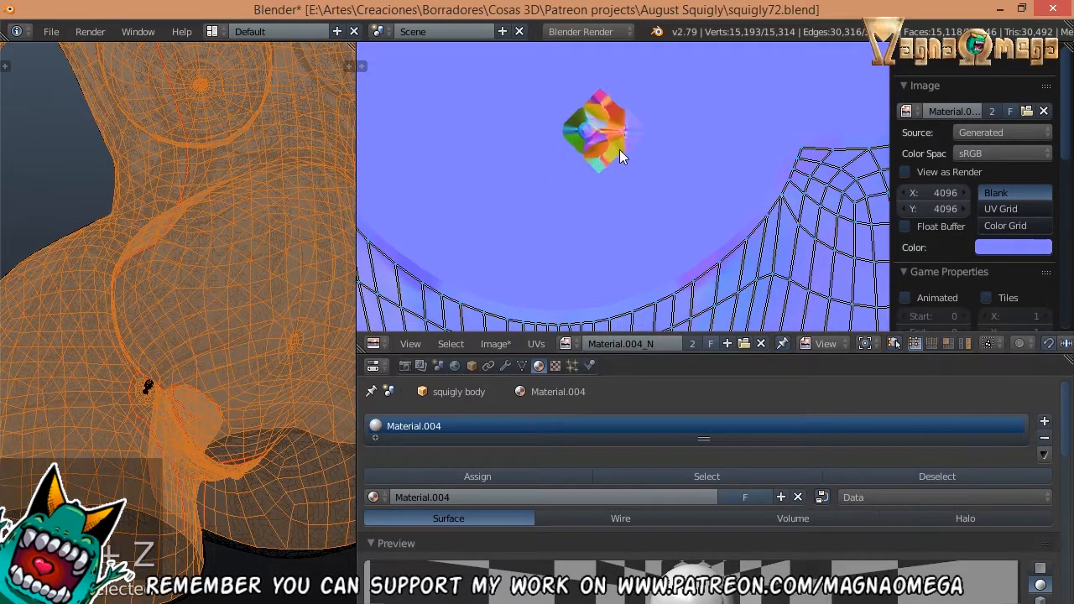
{"action": "key", "text": "alt+h"}
{"action": "scroll", "coordinate": [597, 178], "scroll_direction": "down", "scroll_amount": 4}
{"action": "key", "text": "a"}
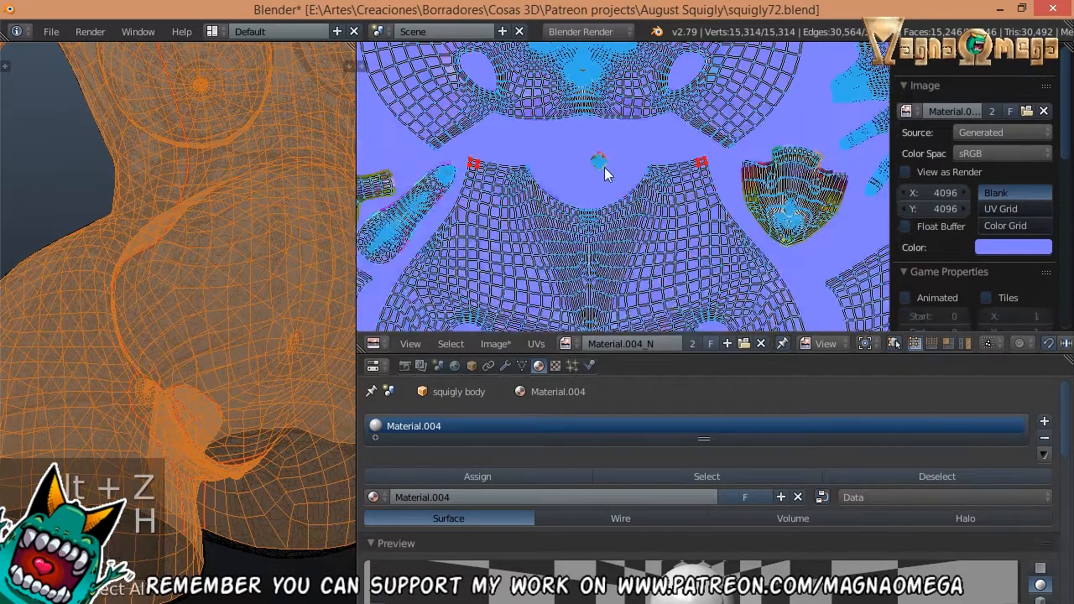
- Select the linked shield-shaped UV island beside the hand and hide it to expose its multicoloured bake
{"action": "scroll", "coordinate": [604, 164], "scroll_direction": "up", "scroll_amount": 10}
{"action": "scroll", "coordinate": [539, 143], "scroll_direction": "down", "scroll_amount": 8}
{"action": "scroll", "coordinate": [620, 192], "scroll_direction": "down", "scroll_amount": 5}
{"action": "middle_click_drag", "start_coordinate": [727, 212], "coordinate": [629, 210]}
{"action": "scroll", "coordinate": [631, 217], "scroll_direction": "up", "scroll_amount": 6}
{"action": "key", "text": "l"}
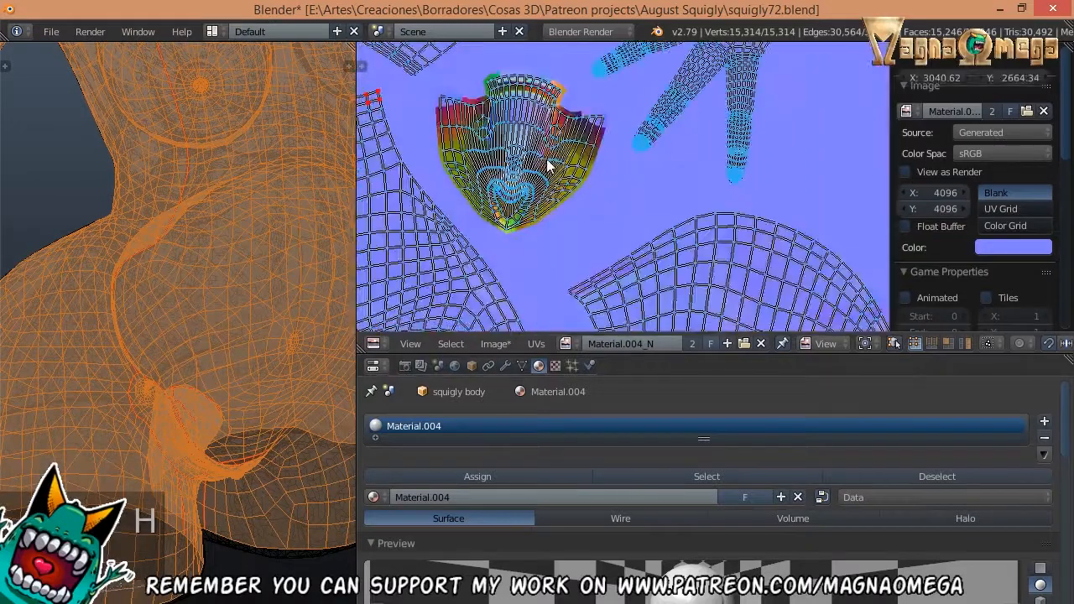
{"action": "scroll", "coordinate": [551, 211], "scroll_direction": "up", "scroll_amount": 4}
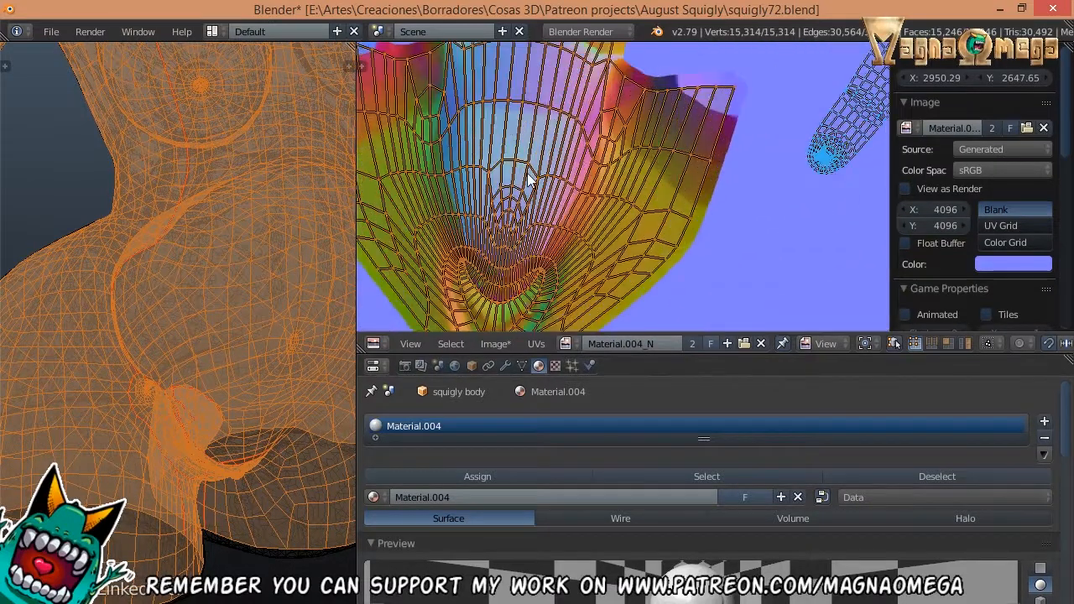
{"action": "scroll", "coordinate": [546, 193], "scroll_direction": "down", "scroll_amount": 5}
{"action": "key", "text": "h"}
{"action": "scroll", "coordinate": [172, 238], "scroll_direction": "down", "scroll_amount": 5}
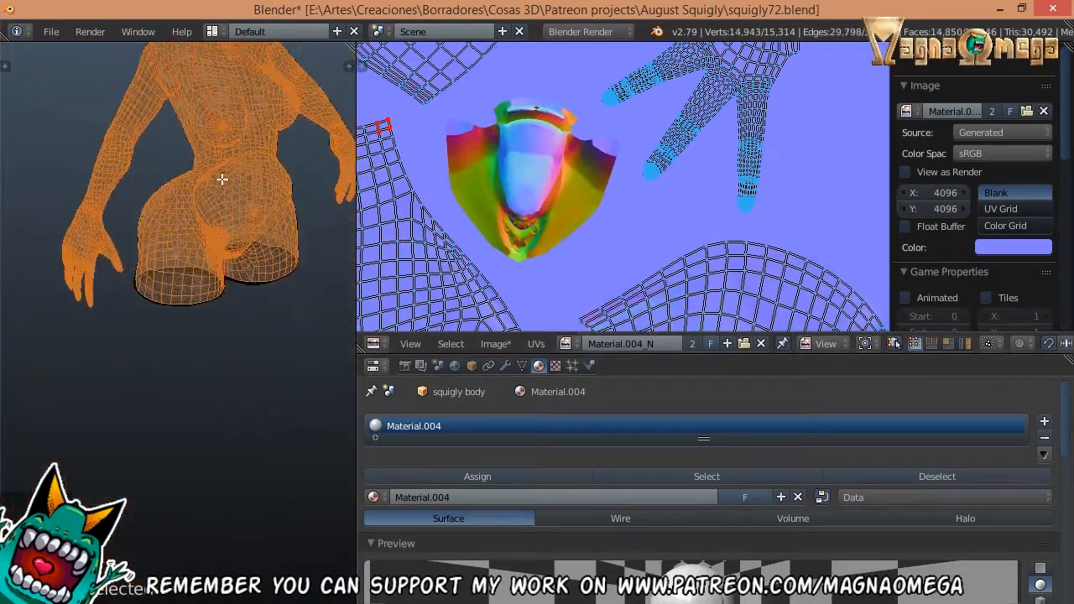
- Check the head for the hidden island's location and reveal the hidden geometry again
{"action": "key", "text": "alt+h"}
{"action": "scroll", "coordinate": [171, 237], "scroll_direction": "up", "scroll_amount": 1}
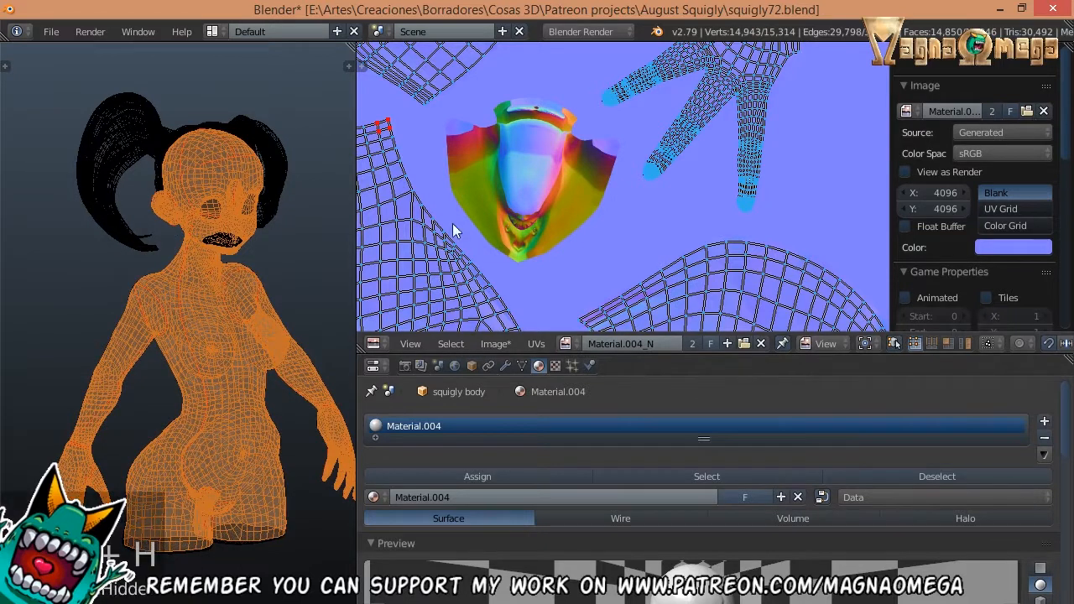
{"action": "middle_click_drag", "start_coordinate": [579, 250], "coordinate": [598, 231]}
{"action": "key", "text": "alt+h"}
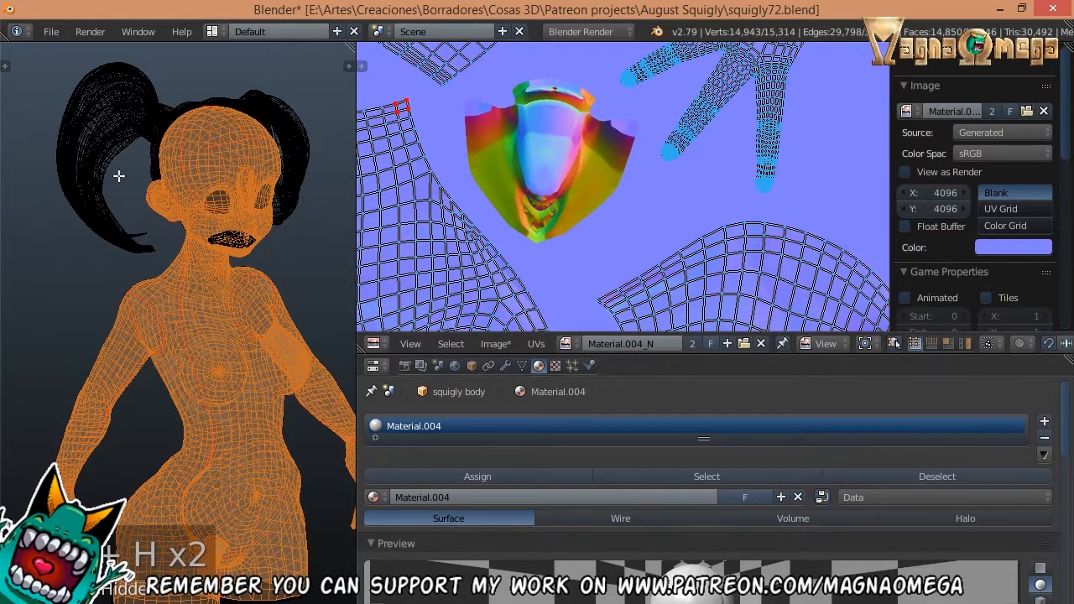
{"action": "middle_click_drag", "start_coordinate": [120, 173], "coordinate": [216, 213]}
{"action": "key", "text": "alt+h"}
{"action": "middle_click_drag", "start_coordinate": [623, 214], "coordinate": [611, 195]}
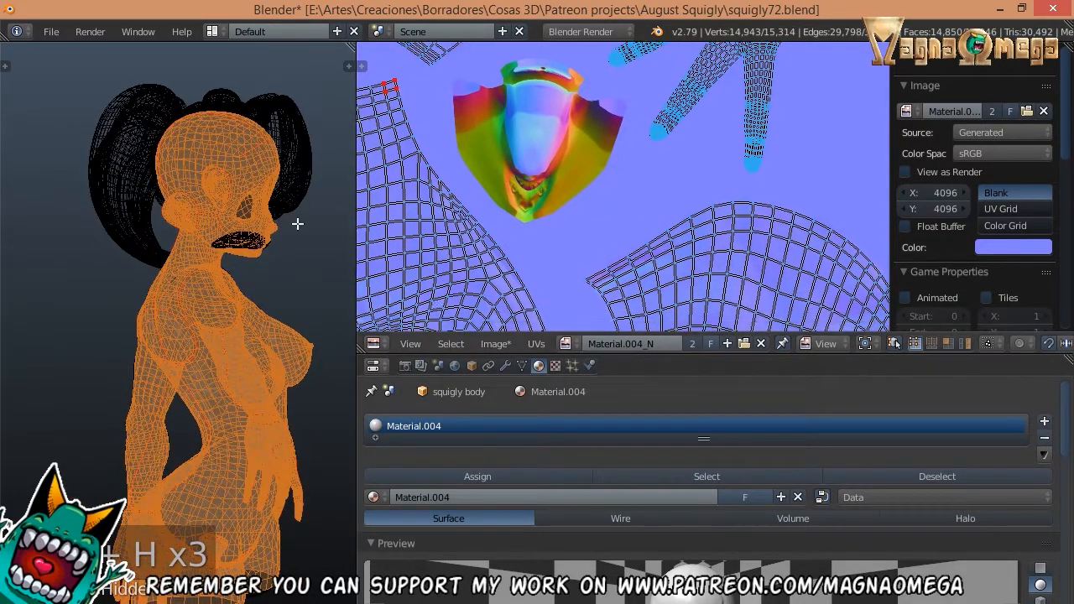
{"action": "key", "text": "alt+h"}
{"action": "middle_click_drag", "start_coordinate": [115, 217], "coordinate": [147, 205]}
{"action": "key", "text": "alt+h"}
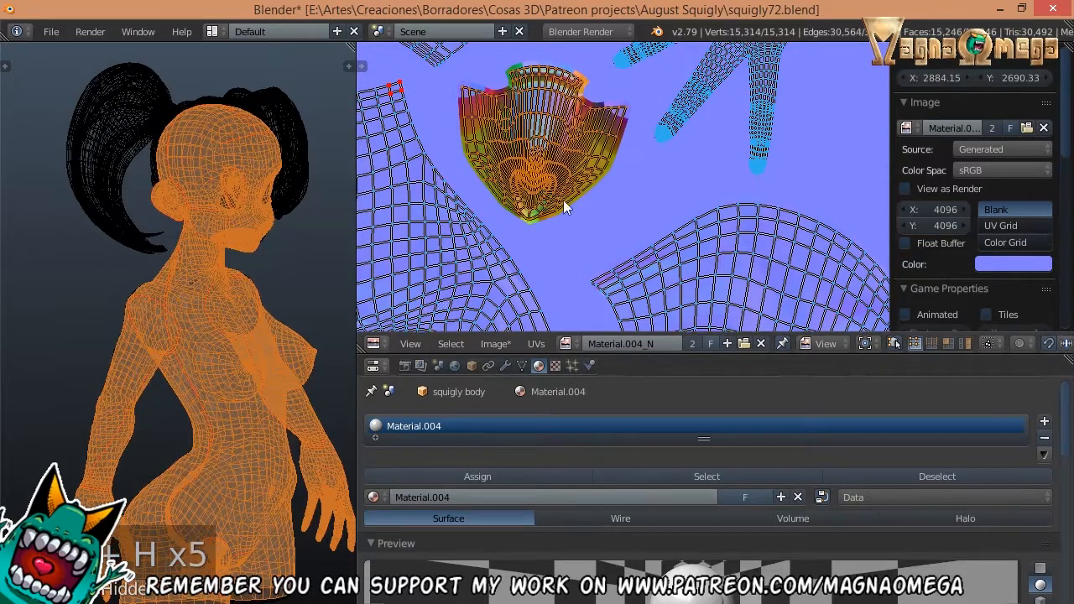
- Inspect the shield-shaped UV island up close, clear the selection and leave Edit Mode
{"action": "scroll", "coordinate": [563, 200], "scroll_direction": "up", "scroll_amount": 6}
{"action": "scroll", "coordinate": [721, 243], "scroll_direction": "down", "scroll_amount": 7}
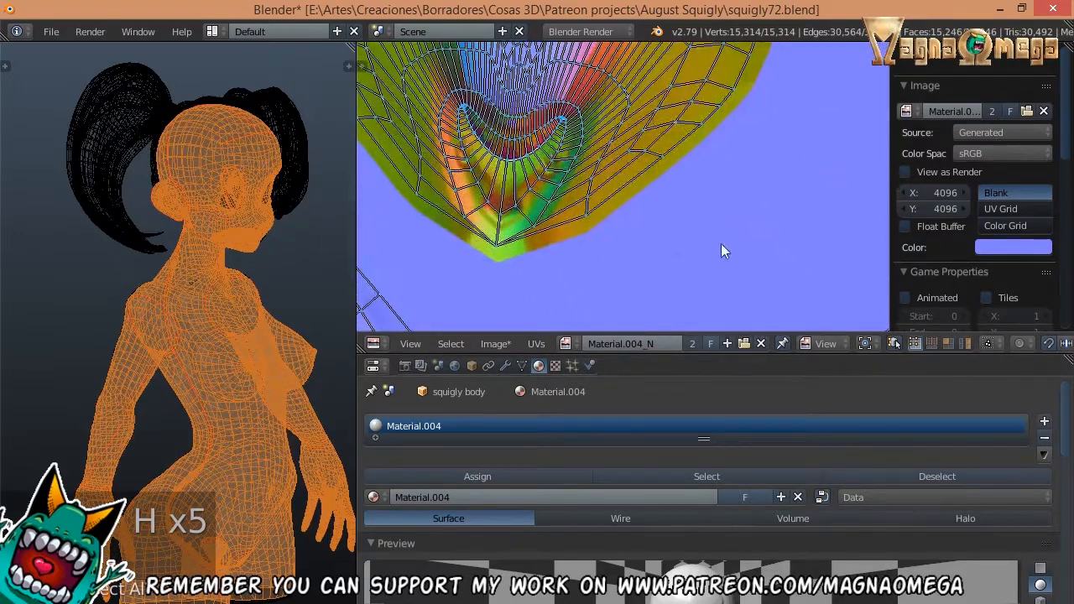
{"action": "scroll", "coordinate": [537, 172], "scroll_direction": "up", "scroll_amount": 2}
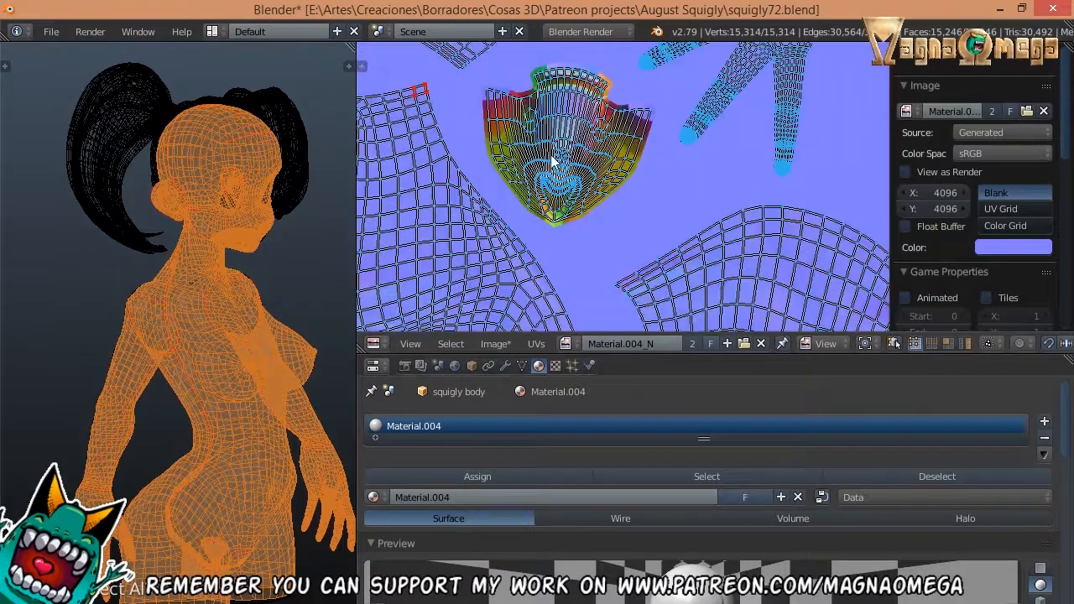
{"action": "scroll", "coordinate": [628, 215], "scroll_direction": "down", "scroll_amount": 6}
{"action": "key", "text": "a"}
{"action": "key", "text": "Tab"}
- Examine the baked normal map's coloured seam edges and the surrounding surface detail up close
{"action": "scroll", "coordinate": [655, 215], "scroll_direction": "up", "scroll_amount": 3}
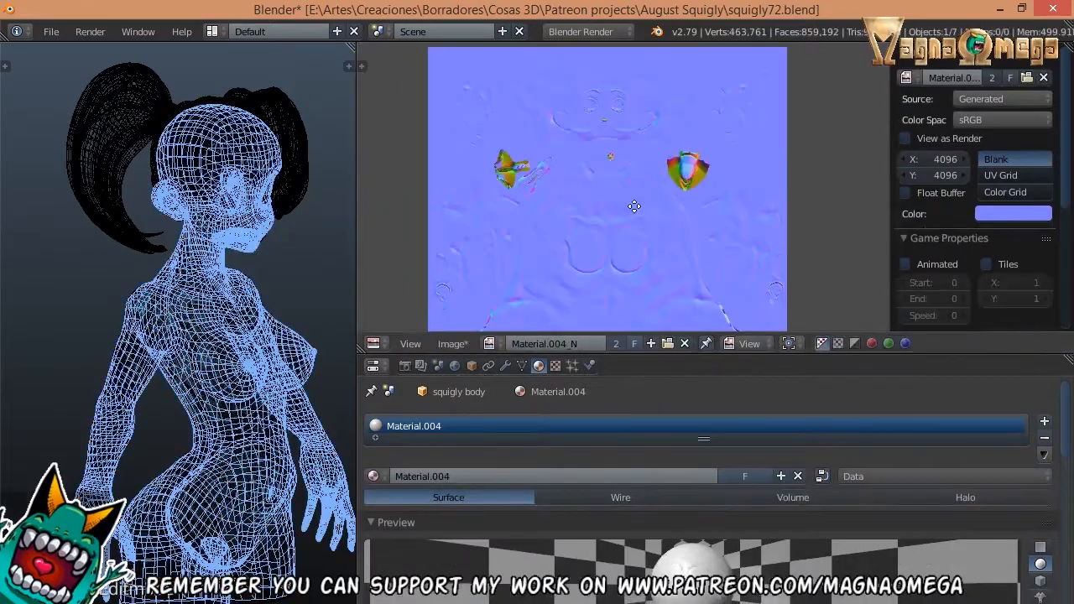
{"action": "middle_click_drag", "start_coordinate": [603, 240], "coordinate": [603, 160]}
{"action": "scroll", "coordinate": [535, 228], "scroll_direction": "up", "scroll_amount": 4}
{"action": "scroll", "coordinate": [534, 227], "scroll_direction": "up", "scroll_amount": 2}
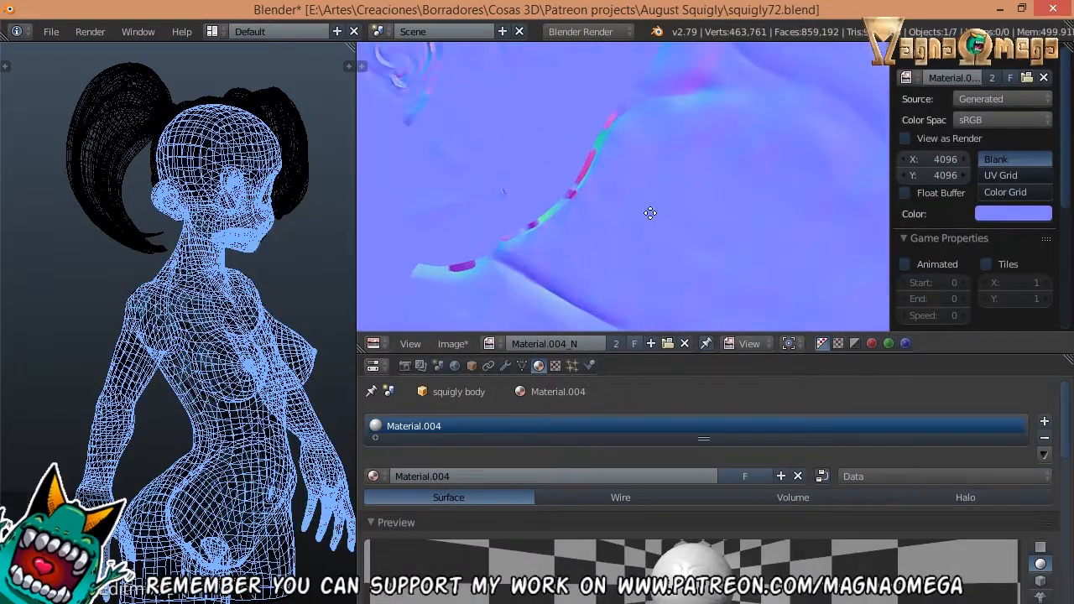
{"action": "middle_click_drag", "start_coordinate": [650, 211], "coordinate": [574, 220]}
{"action": "scroll", "coordinate": [579, 217], "scroll_direction": "down", "scroll_amount": 6}
{"action": "scroll", "coordinate": [587, 161], "scroll_direction": "up", "scroll_amount": 2}
{"action": "scroll", "coordinate": [495, 169], "scroll_direction": "up", "scroll_amount": 4}
{"action": "middle_click_drag", "start_coordinate": [534, 181], "coordinate": [597, 273]}
{"action": "scroll", "coordinate": [593, 231], "scroll_direction": "down", "scroll_amount": 6}
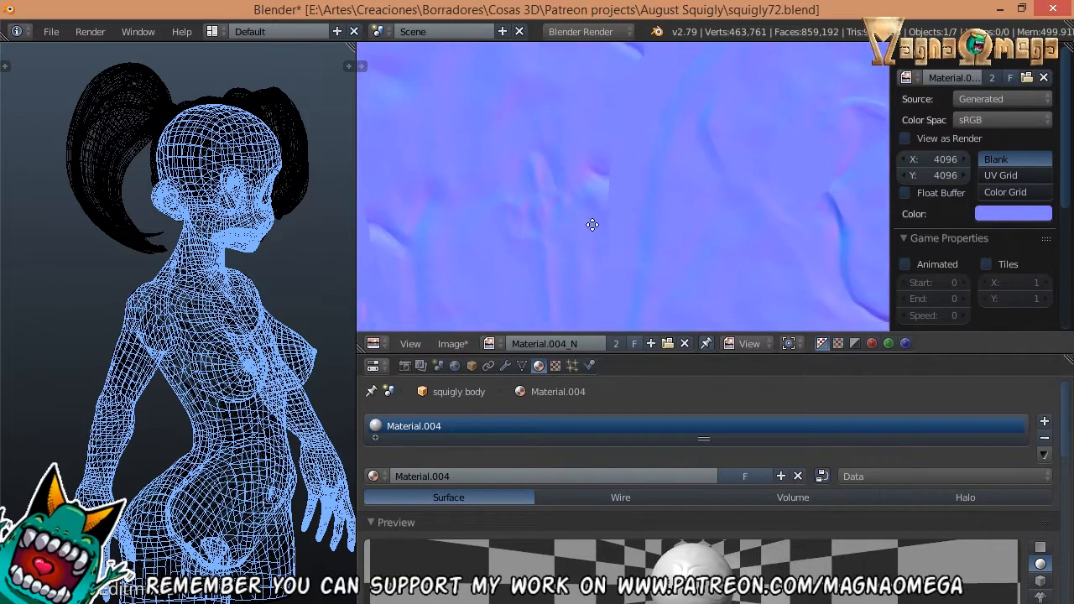
- Examine the chest and abdomen detail in the baked normal map, including the map's lower seam edges
{"action": "scroll", "coordinate": [717, 202], "scroll_direction": "up", "scroll_amount": 3}
{"action": "middle_click_drag", "start_coordinate": [680, 310], "coordinate": [620, 173]}
{"action": "scroll", "coordinate": [620, 177], "scroll_direction": "up", "scroll_amount": 4}
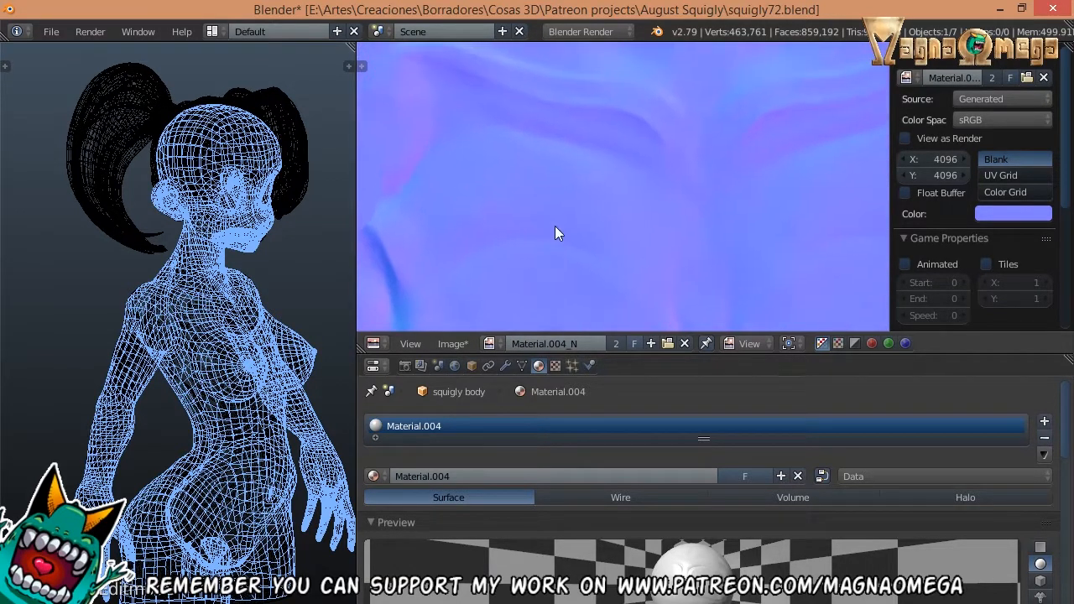
{"action": "scroll", "coordinate": [564, 183], "scroll_direction": "down", "scroll_amount": 3}
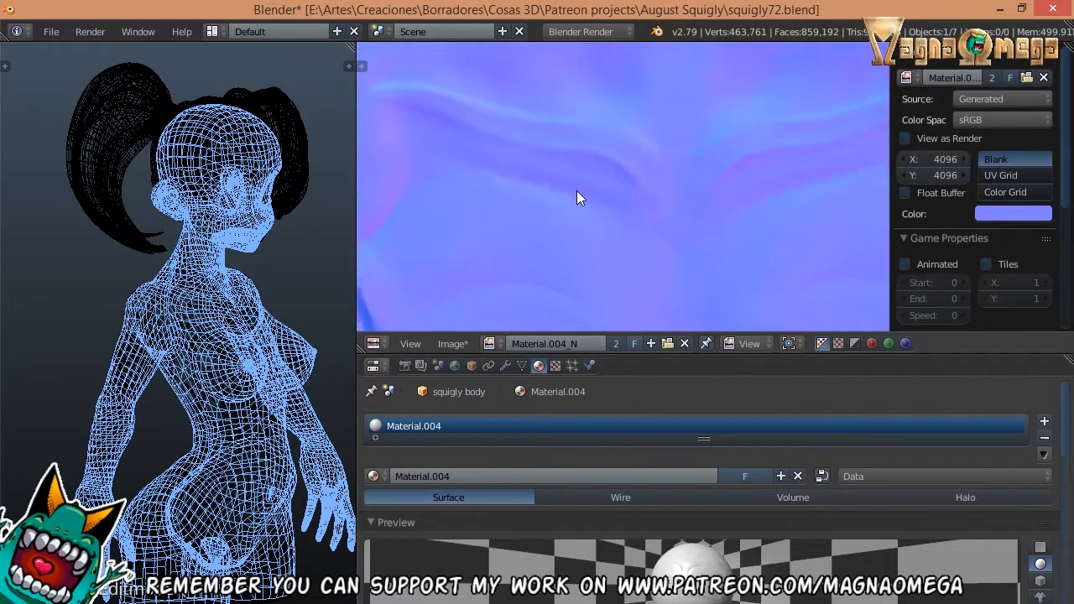
{"action": "middle_click_drag", "start_coordinate": [595, 209], "coordinate": [601, 151]}
{"action": "scroll", "coordinate": [531, 169], "scroll_direction": "up", "scroll_amount": 3}
{"action": "middle_click_drag", "start_coordinate": [636, 205], "coordinate": [640, 147]}
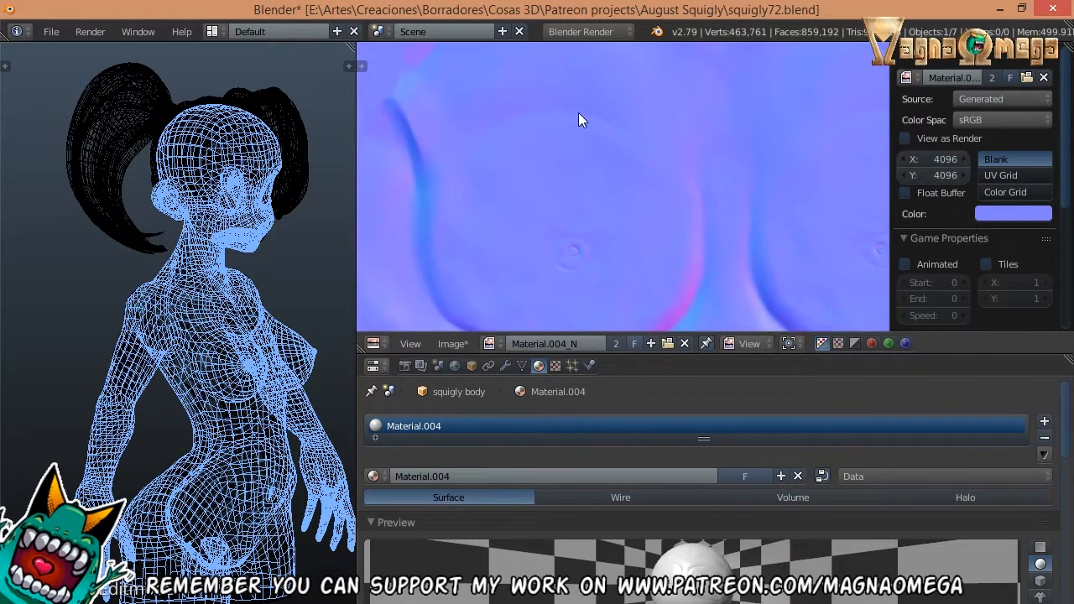
{"action": "middle_click_drag", "start_coordinate": [513, 127], "coordinate": [629, 149]}
{"action": "scroll", "coordinate": [579, 244], "scroll_direction": "up", "scroll_amount": 4}
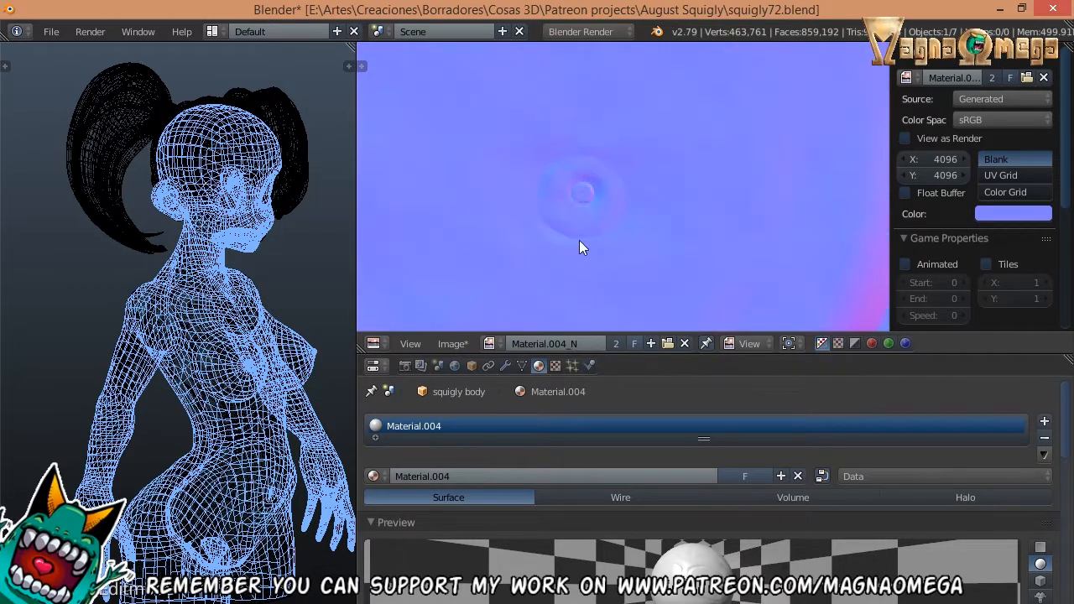
{"action": "scroll", "coordinate": [600, 210], "scroll_direction": "down", "scroll_amount": 4}
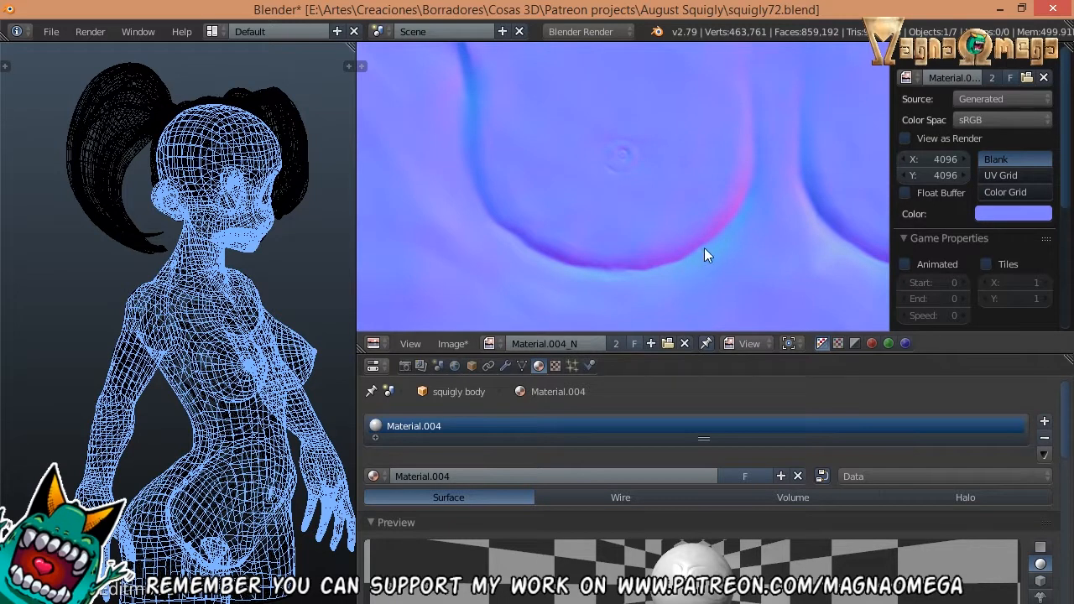
{"action": "middle_click_drag", "start_coordinate": [704, 247], "coordinate": [593, 168]}
{"action": "scroll", "coordinate": [587, 172], "scroll_direction": "down", "scroll_amount": 4}
{"action": "middle_click_drag", "start_coordinate": [545, 290], "coordinate": [553, 189]}
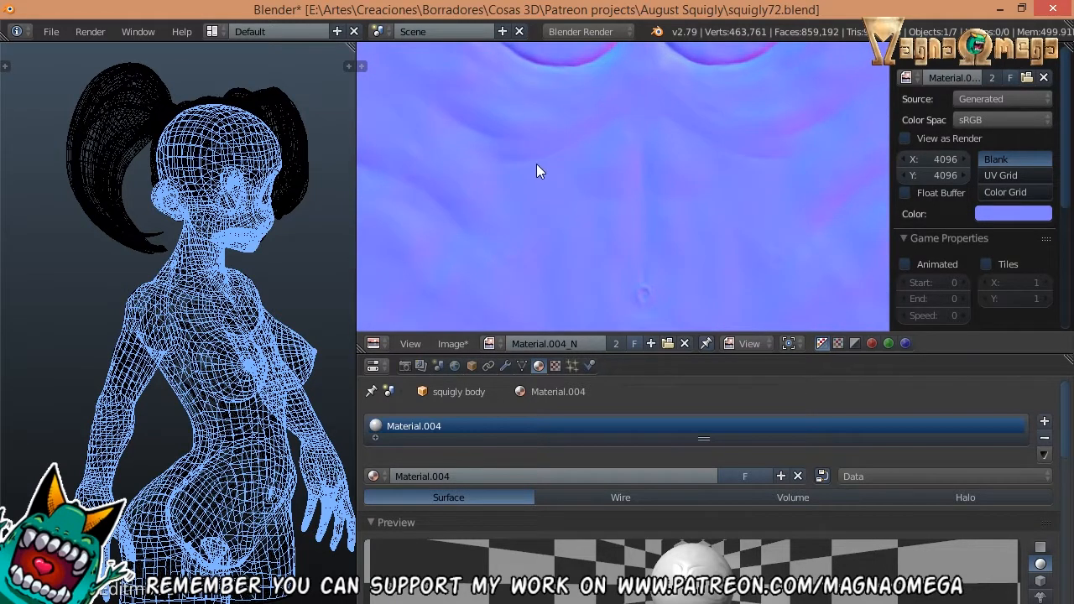
{"action": "scroll", "coordinate": [487, 179], "scroll_direction": "up", "scroll_amount": 2}
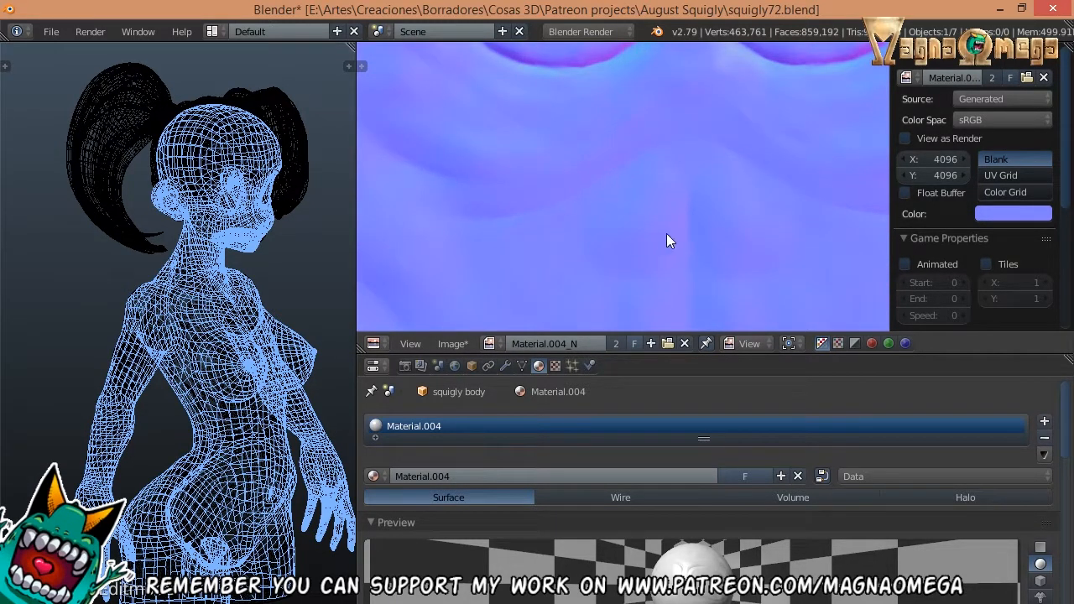
{"action": "scroll", "coordinate": [621, 251], "scroll_direction": "down", "scroll_amount": 6}
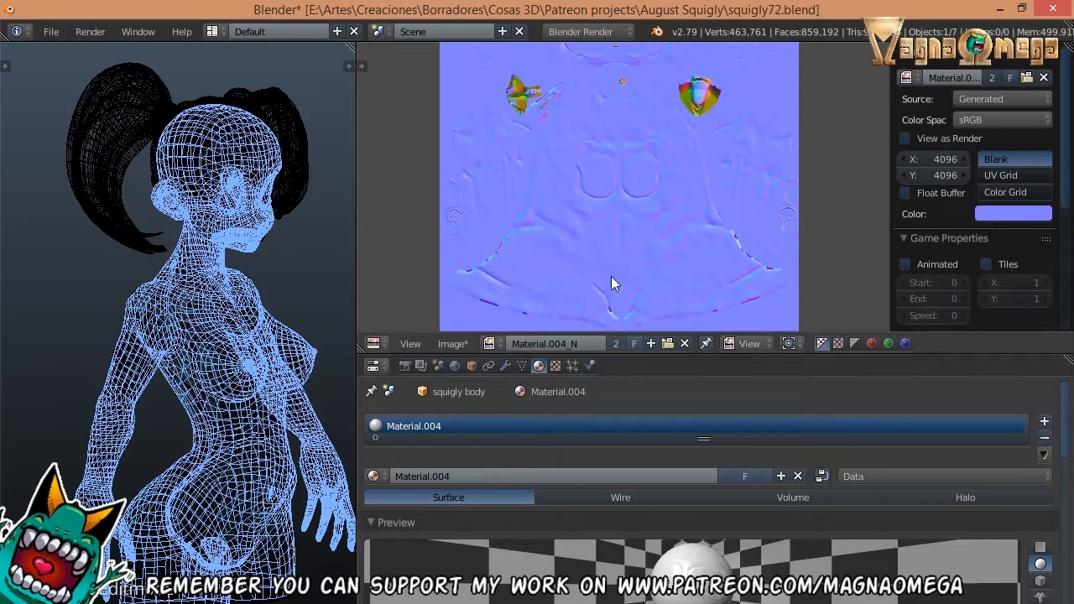
{"action": "scroll", "coordinate": [611, 283], "scroll_direction": "up", "scroll_amount": 6}
{"action": "scroll", "coordinate": [553, 198], "scroll_direction": "down", "scroll_amount": 3}
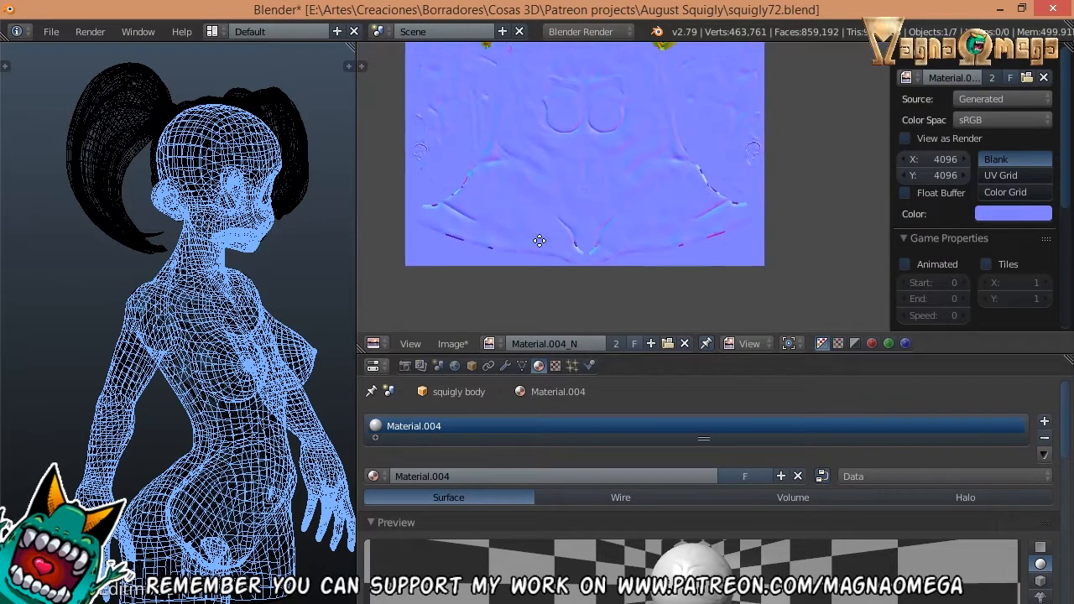
- Switch the 3D viewport from wireframe to shaded display and frame the whole body from the front
{"action": "middle_click_drag", "start_coordinate": [200, 292], "coordinate": [219, 277]}
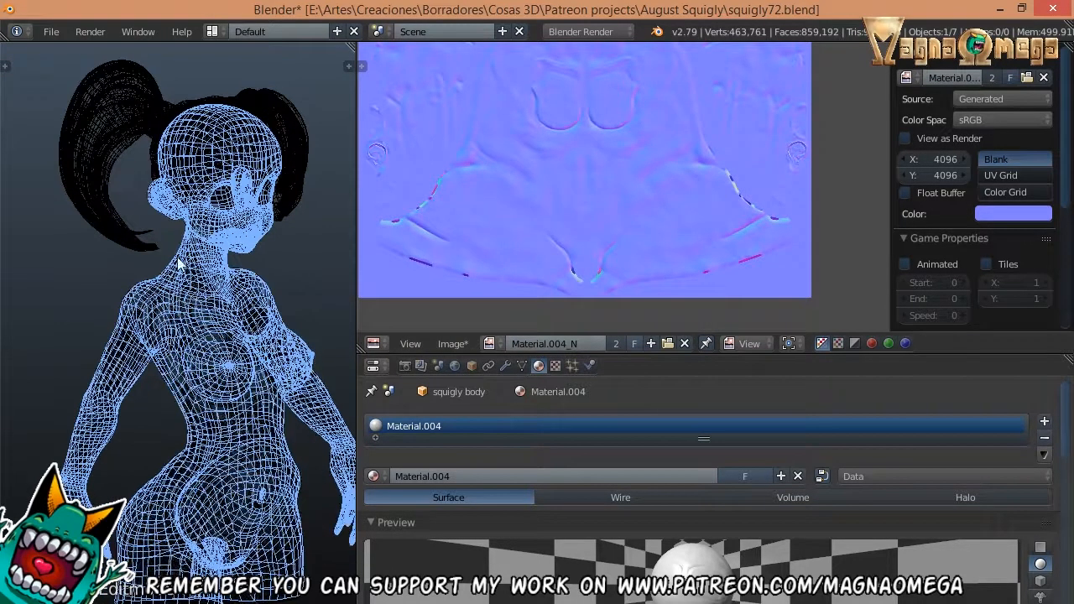
{"action": "key", "text": "alt+z"}
{"action": "key", "text": "alt+z"}
{"action": "middle_click_drag", "start_coordinate": [250, 329], "coordinate": [189, 288], "text": "shift"}
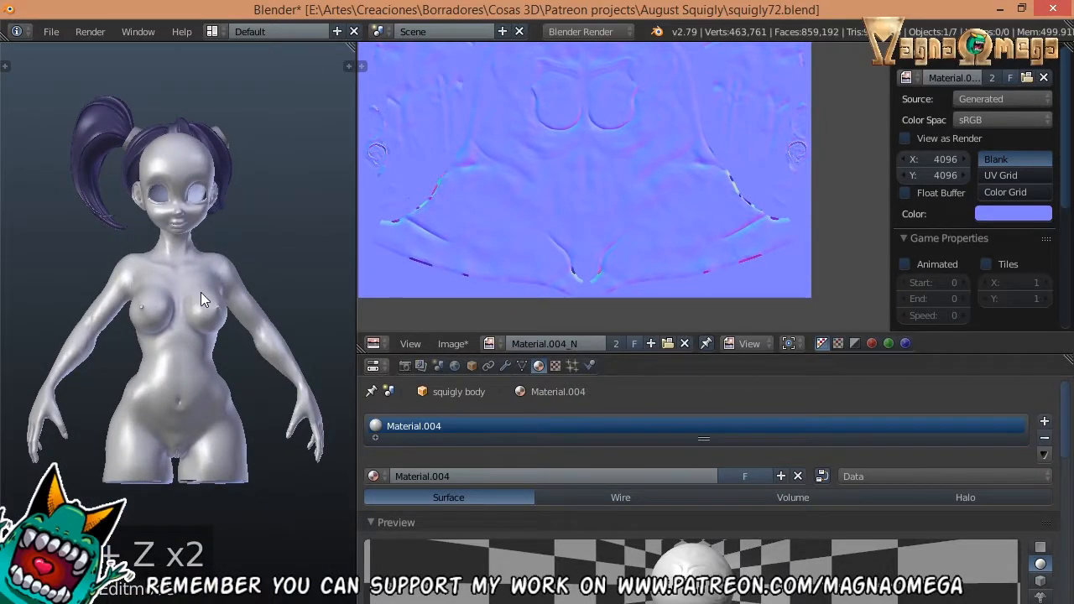
- Select the low poly squigly body instead of the high poly one and isolate it in local view
{"action": "right_click", "coordinate": [201, 293]}
{"action": "key", "text": "KP_Divide"}
{"action": "key", "text": "KP_Divide"}
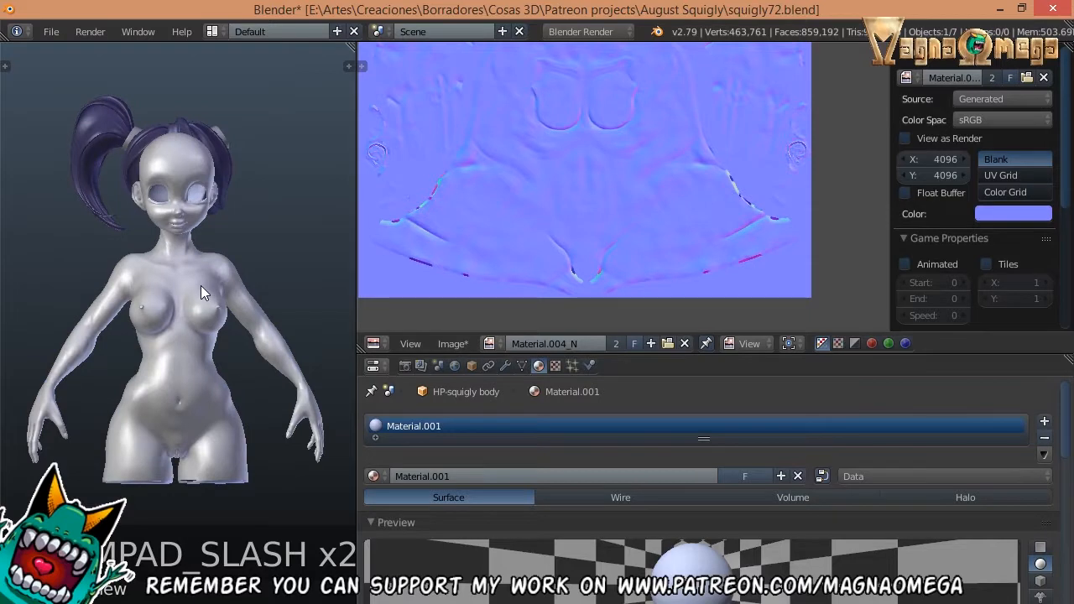
{"action": "right_click", "coordinate": [199, 286]}
{"action": "key", "text": "KP_Divide"}
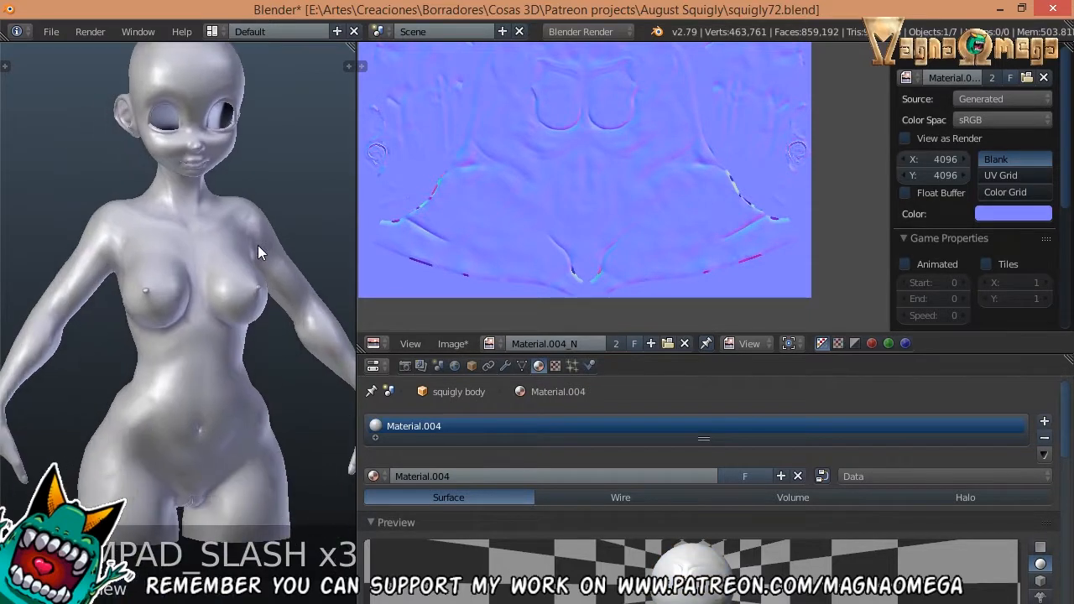
- Enlarge the properties editor and start saving the baked 4096 normal map under a new file name
{"action": "middle_click_drag", "start_coordinate": [258, 245], "coordinate": [202, 246]}
{"action": "middle_click_drag", "start_coordinate": [173, 290], "coordinate": [101, 293]}
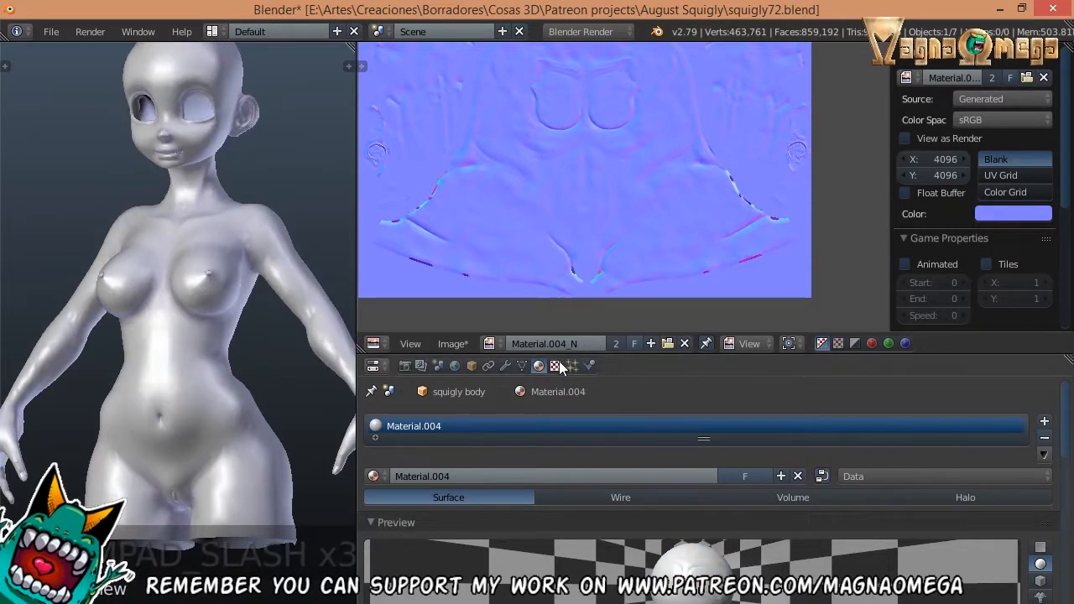
{"action": "left_click_drag", "start_coordinate": [561, 354], "coordinate": [554, 237]}
{"action": "scroll", "coordinate": [549, 193], "scroll_direction": "down", "scroll_amount": 4}
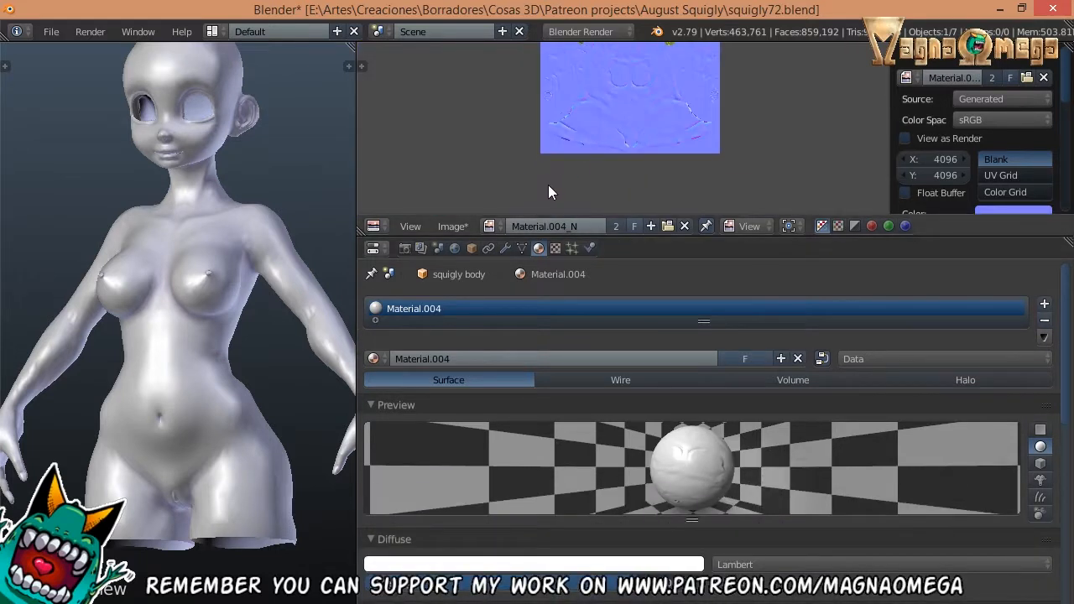
{"action": "scroll", "coordinate": [548, 193], "scroll_direction": "up", "scroll_amount": 2}
{"action": "left_click", "coordinate": [452, 226]}
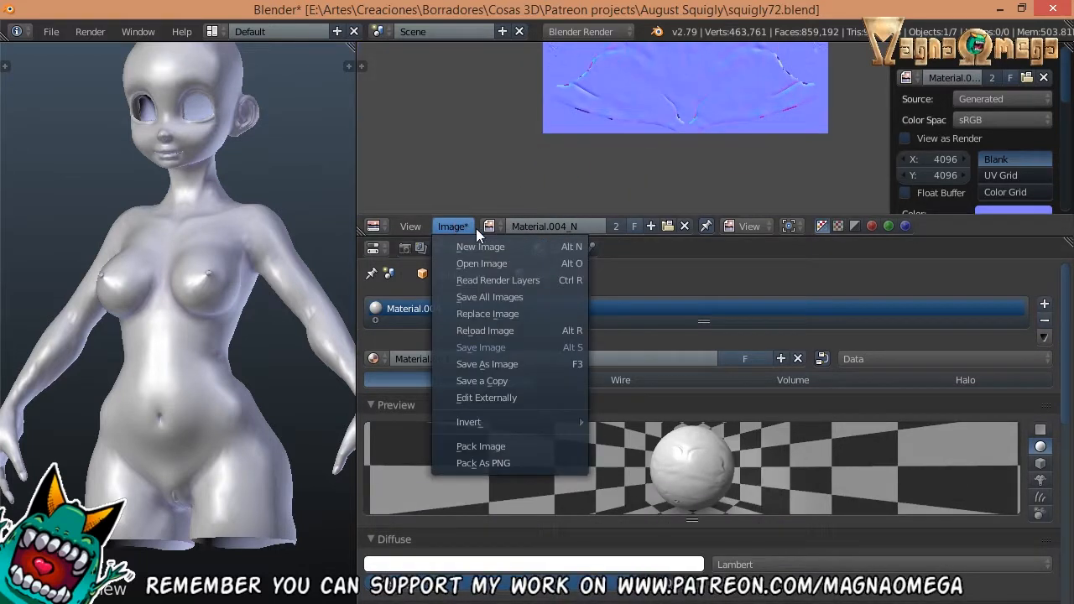
{"action": "left_click", "coordinate": [516, 364]}
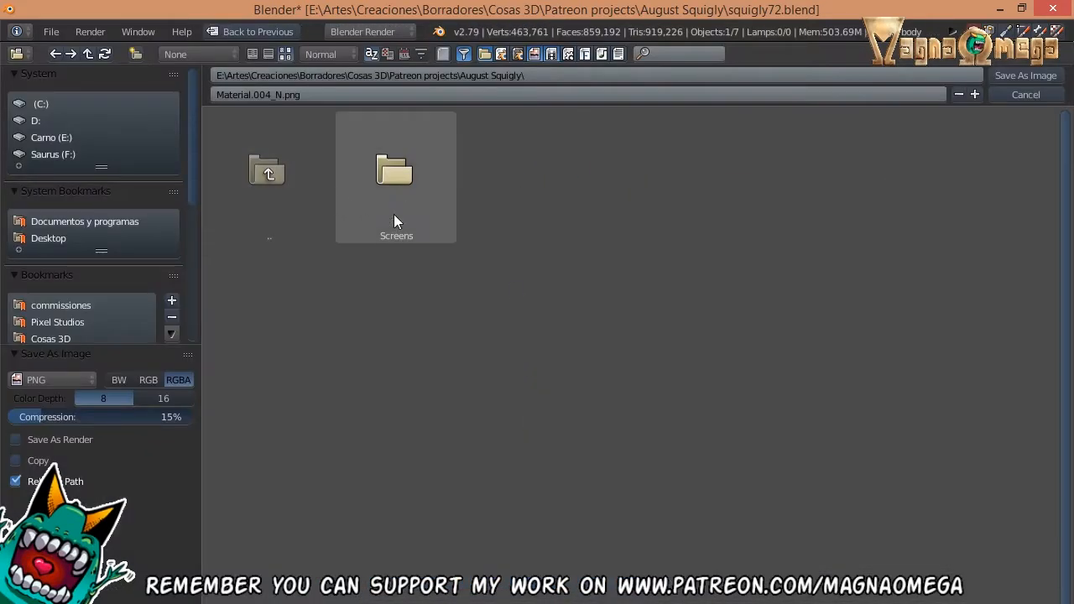
- Create a new folder named Texture inside the August Squigly project folder
{"action": "left_click", "coordinate": [395, 221]}
{"action": "left_click", "coordinate": [260, 191]}
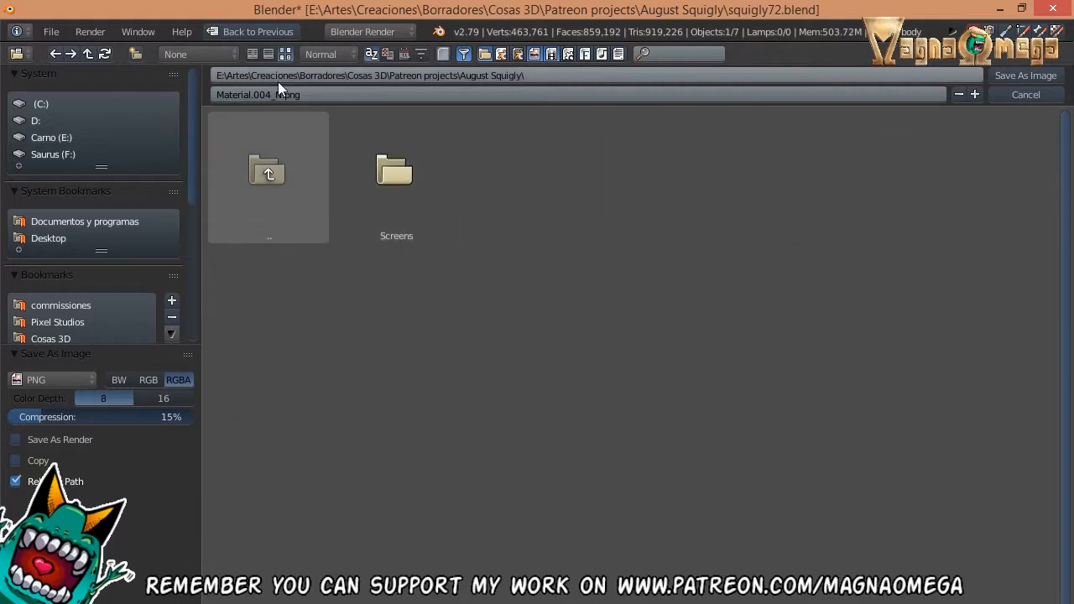
{"action": "left_click", "coordinate": [289, 168]}
{"action": "left_click", "coordinate": [411, 189]}
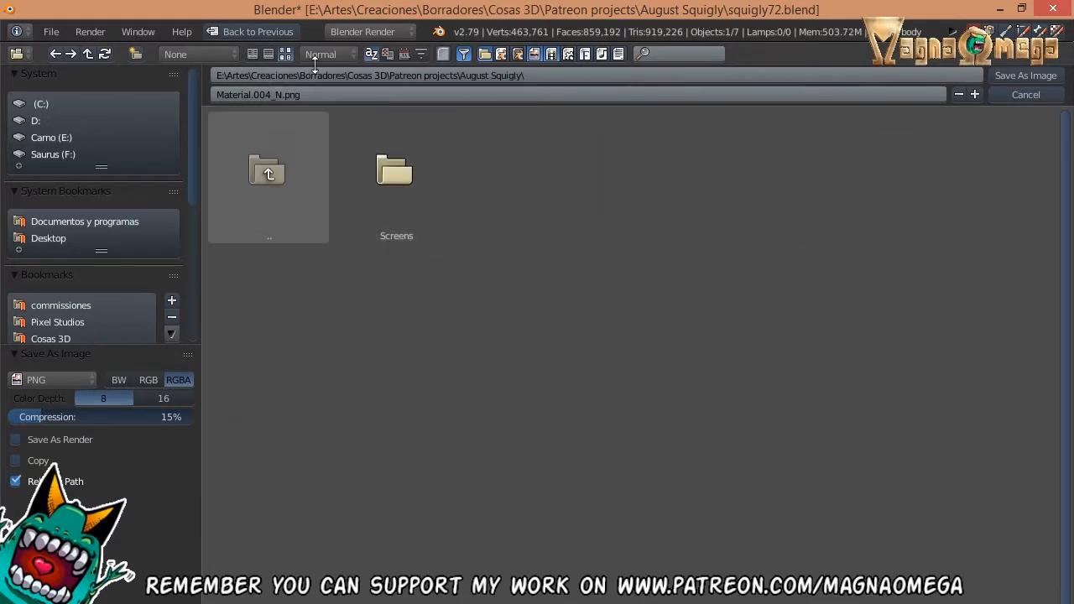
{"action": "left_click", "coordinate": [136, 53]}
{"action": "type", "text": "Texture"}
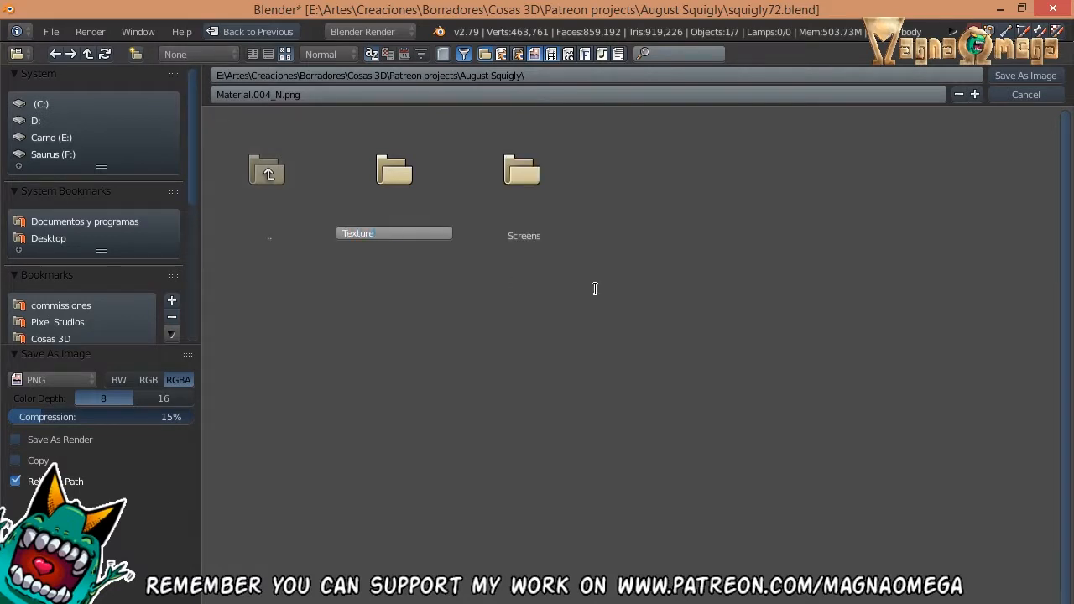
{"action": "key", "text": "Return"}
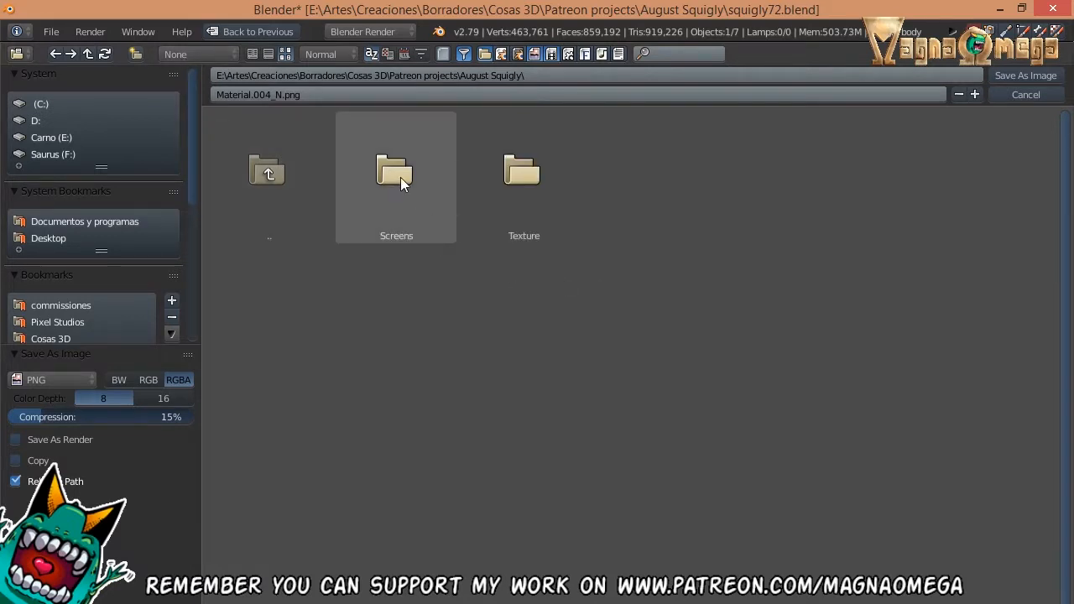
- Save the baked normal map as body normal.png in the Texture folder
{"action": "left_click", "coordinate": [388, 172]}
{"action": "left_click", "coordinate": [269, 174]}
{"action": "left_click", "coordinate": [523, 207]}
{"action": "left_click", "coordinate": [288, 94]}
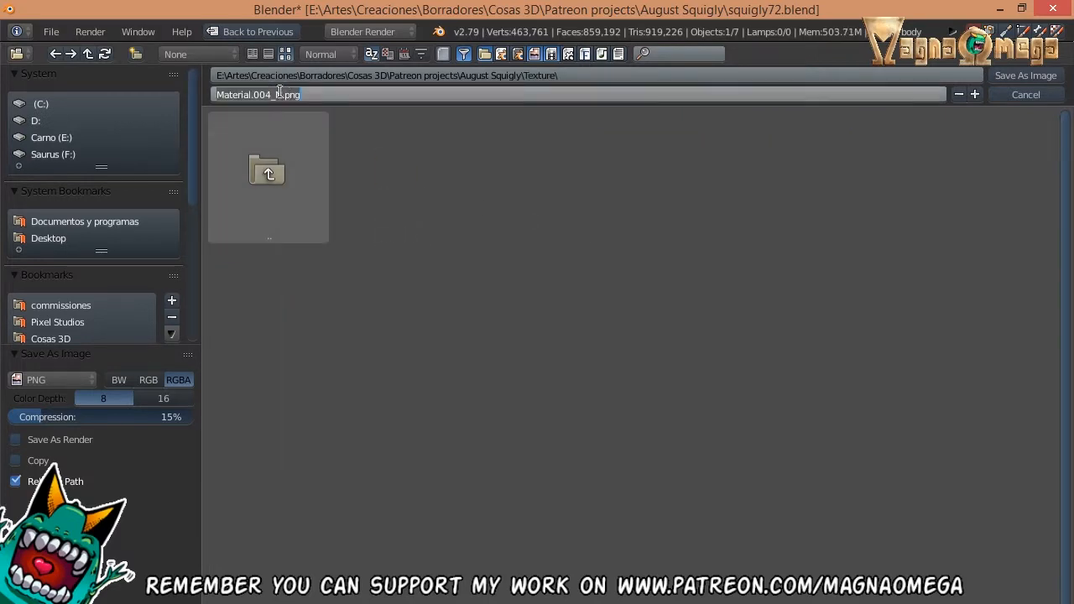
{"action": "left_click_drag", "start_coordinate": [288, 94], "coordinate": [146, 95]}
{"action": "key", "text": "BackSpace"}
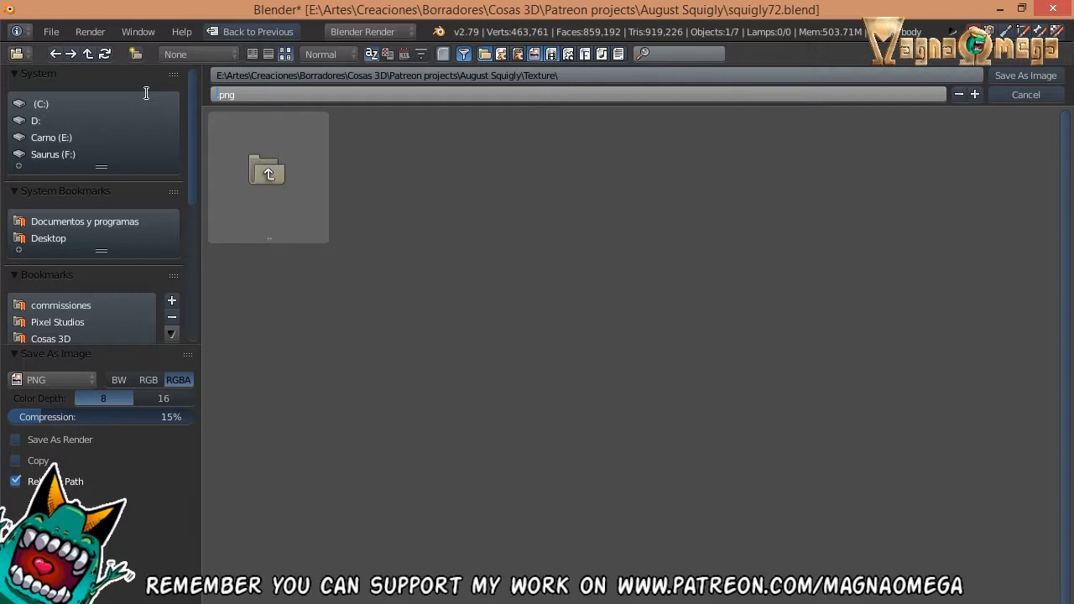
{"action": "type", "text": "body normal"}
{"action": "left_click", "coordinate": [557, 224]}
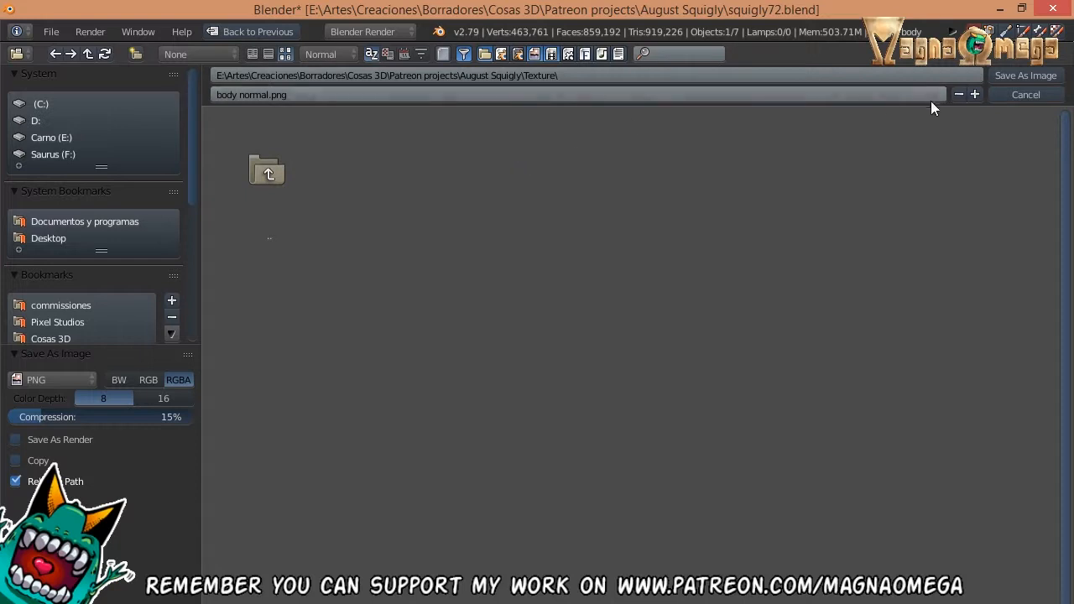
{"action": "left_click", "coordinate": [1038, 74]}
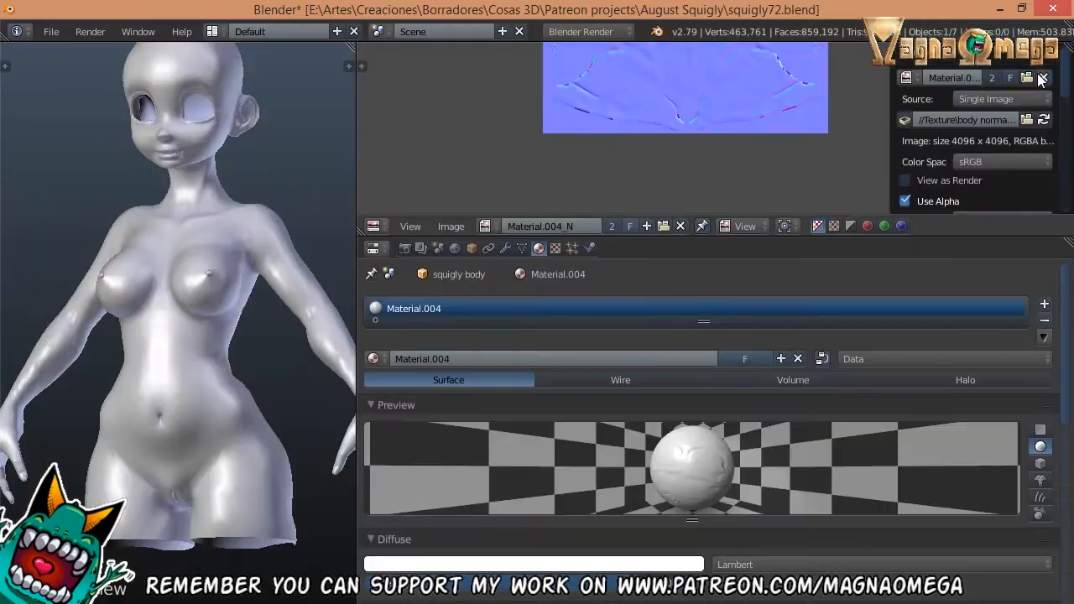
- Rename the low poly body's material to Squigly body
{"action": "left_click", "coordinate": [437, 353]}
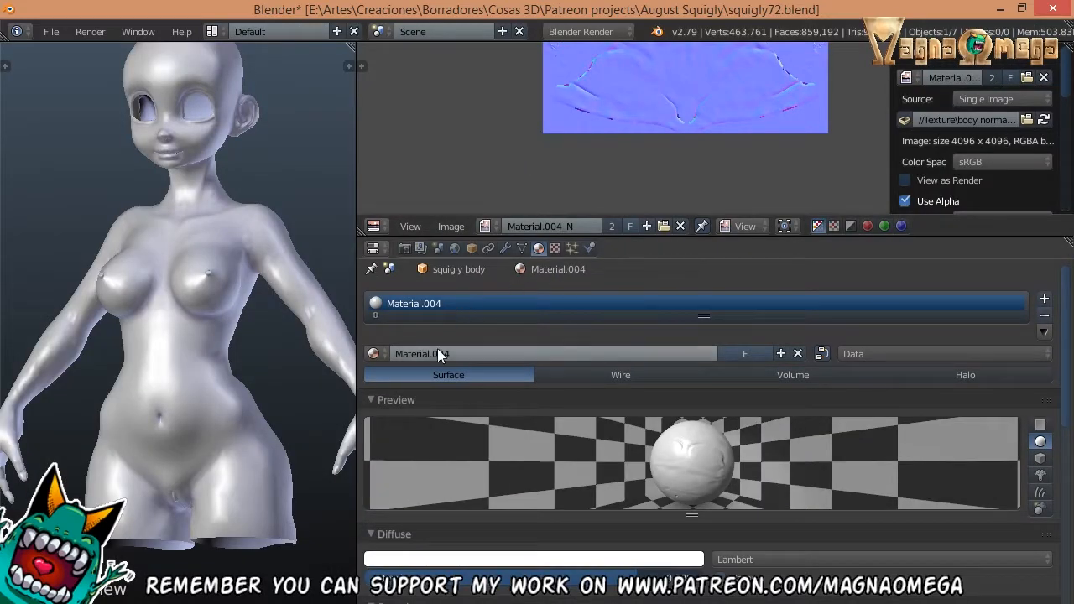
{"action": "type", "text": "Squigly body"}
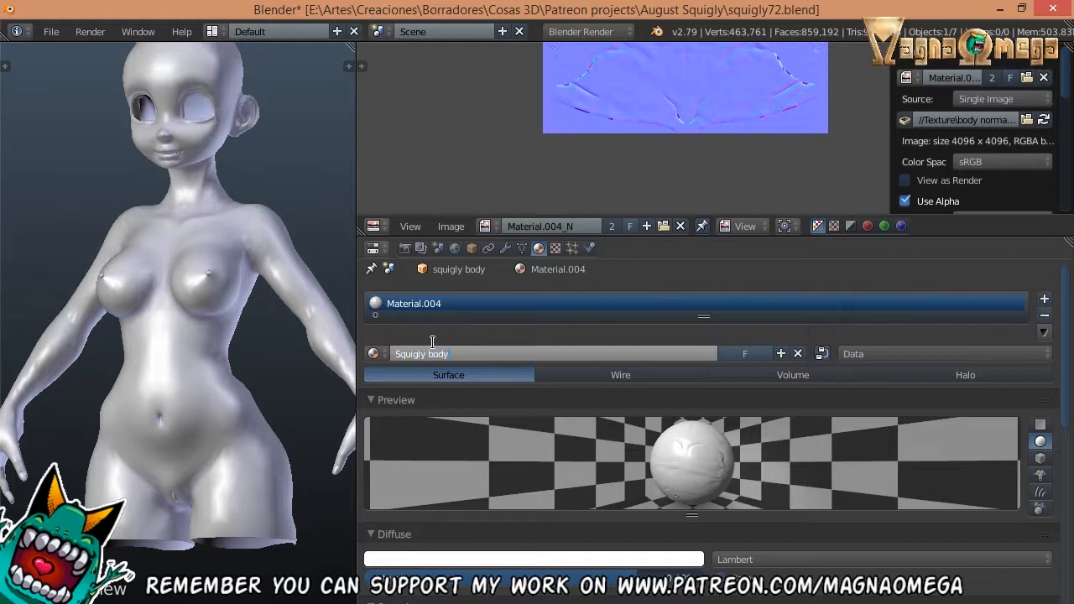
{"action": "key", "text": "Return"}
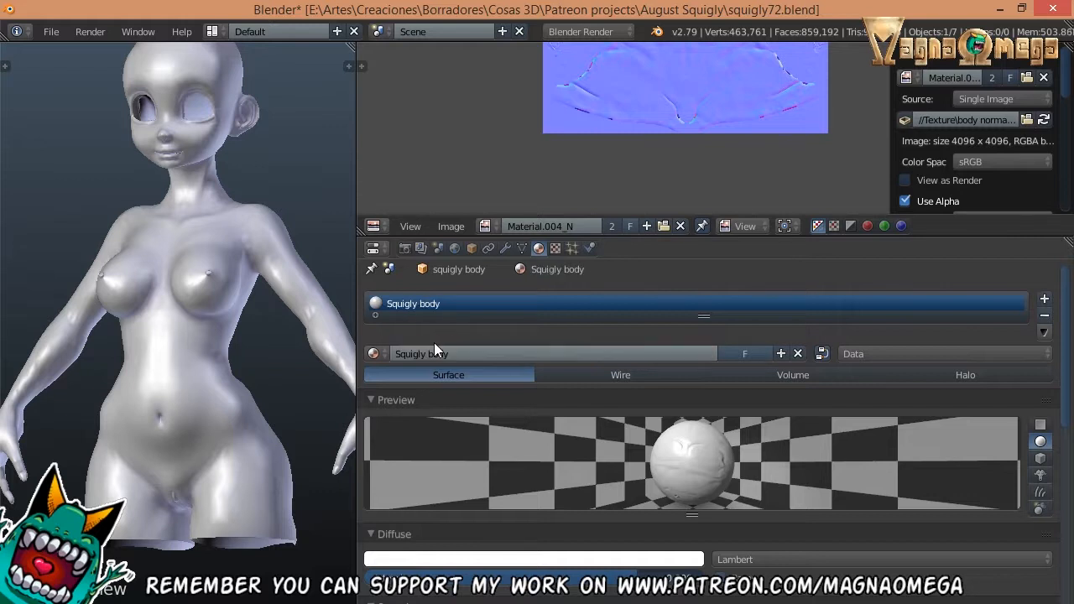
- Examine the normal map texture's preview, image source, mapping and influence settings on the Squigly body material
{"action": "left_click", "coordinate": [554, 249]}
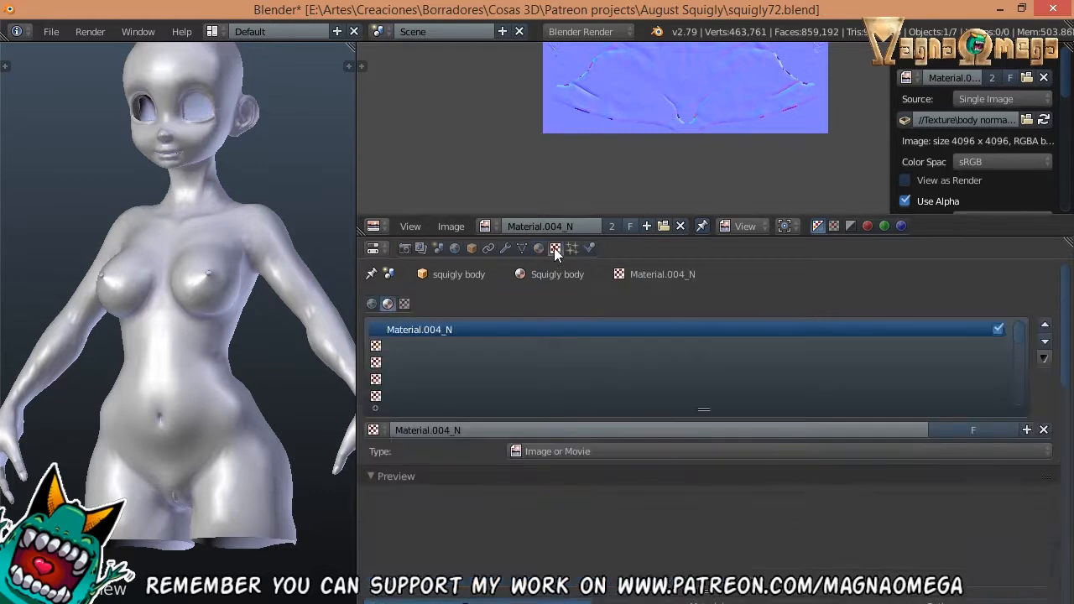
{"action": "middle_click_drag", "start_coordinate": [134, 321], "coordinate": [159, 319]}
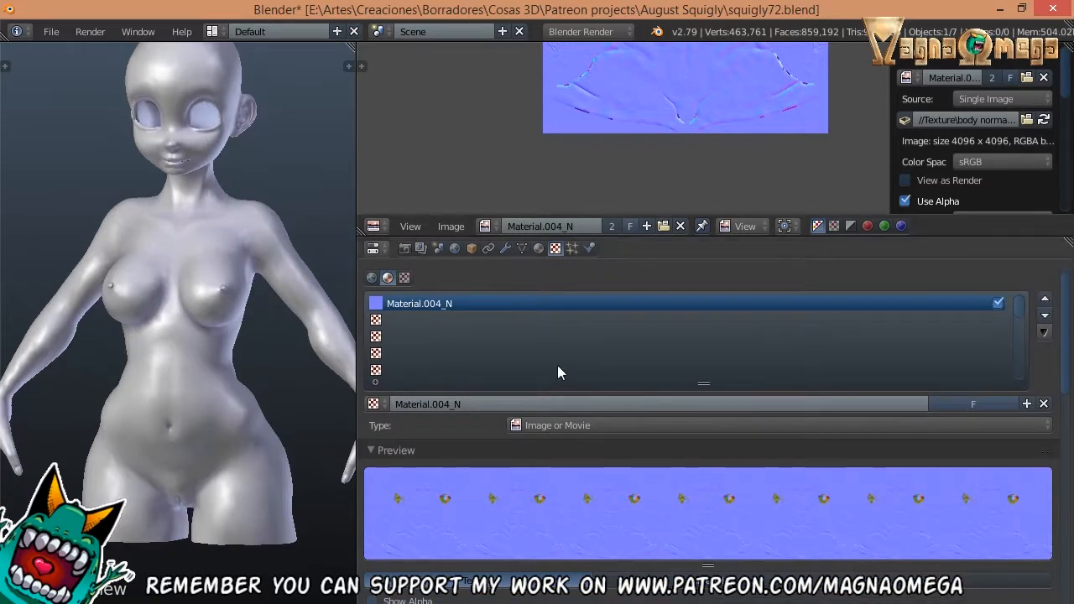
{"action": "scroll", "coordinate": [504, 352], "scroll_direction": "down", "scroll_amount": 1}
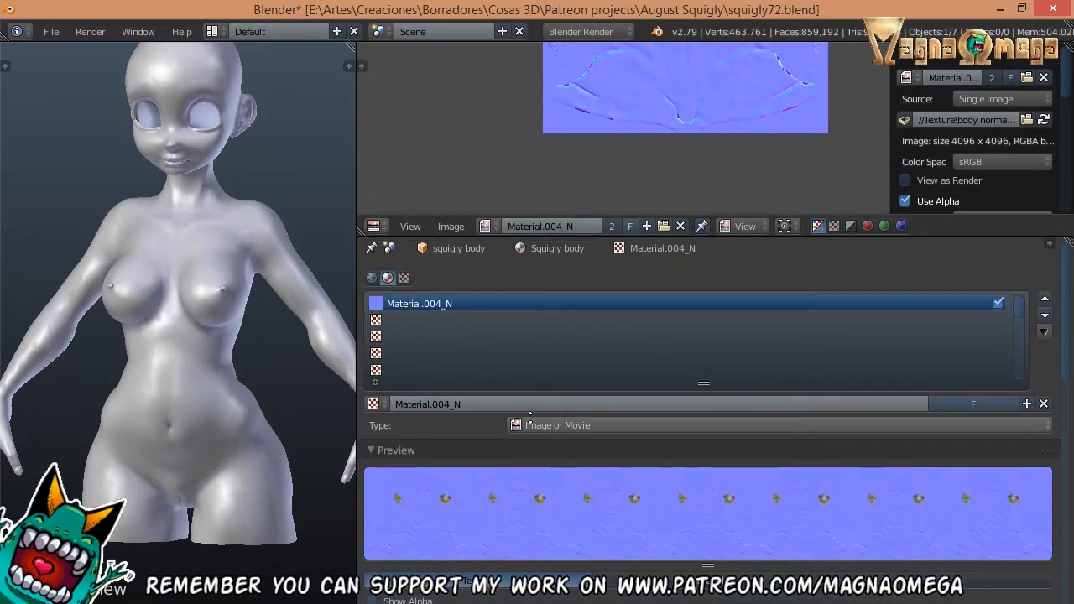
{"action": "scroll", "coordinate": [574, 432], "scroll_direction": "down", "scroll_amount": 5}
{"action": "scroll", "coordinate": [601, 398], "scroll_direction": "up", "scroll_amount": 3}
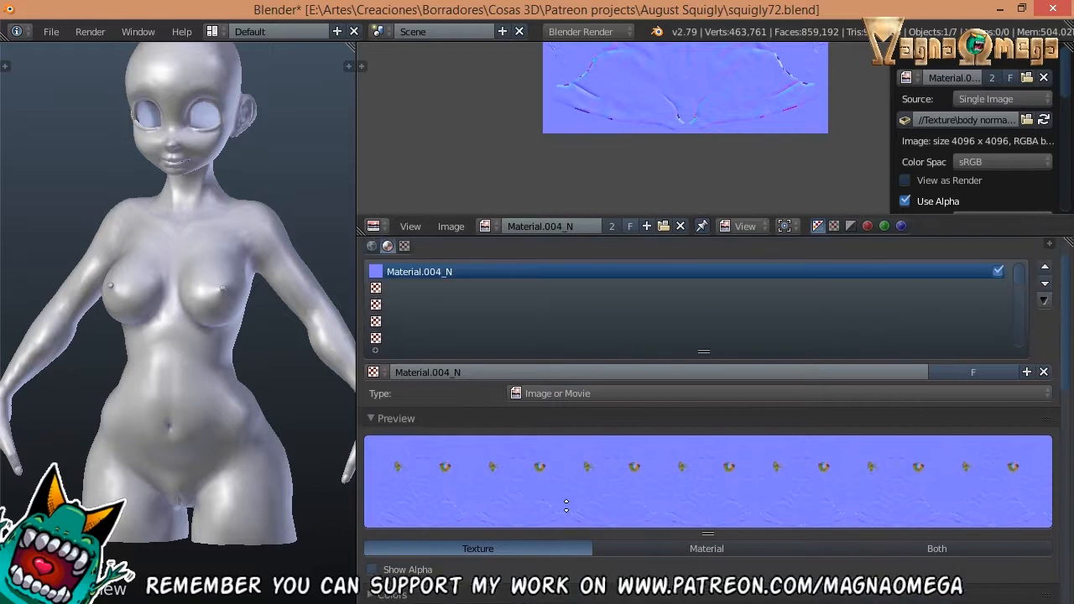
{"action": "scroll", "coordinate": [575, 493], "scroll_direction": "down", "scroll_amount": 5}
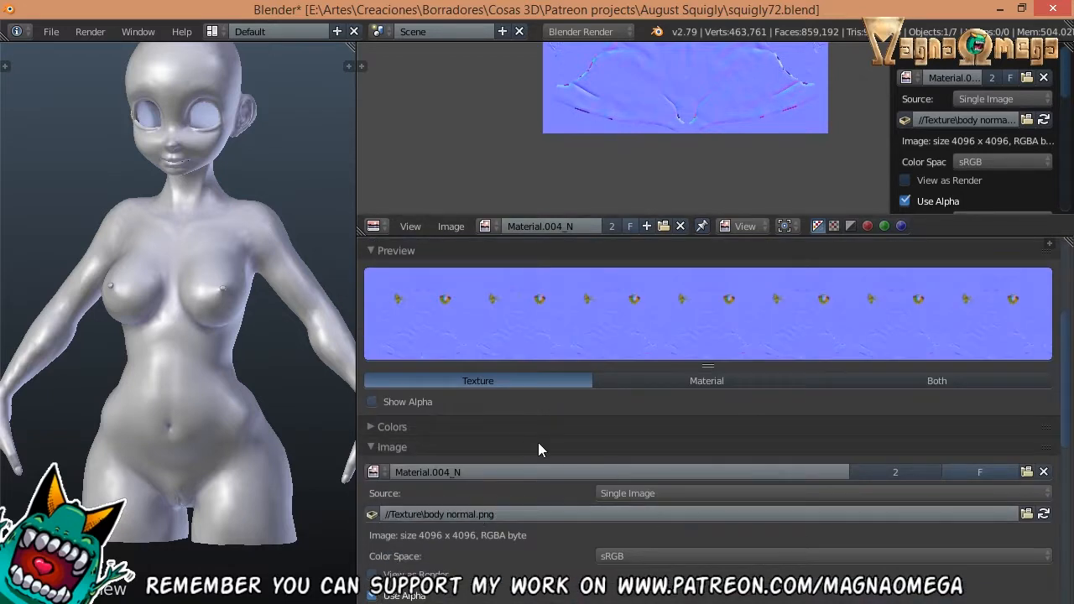
{"action": "scroll", "coordinate": [430, 370], "scroll_direction": "up", "scroll_amount": 3}
{"action": "scroll", "coordinate": [623, 394], "scroll_direction": "down", "scroll_amount": 2}
{"action": "scroll", "coordinate": [598, 442], "scroll_direction": "down", "scroll_amount": 12}
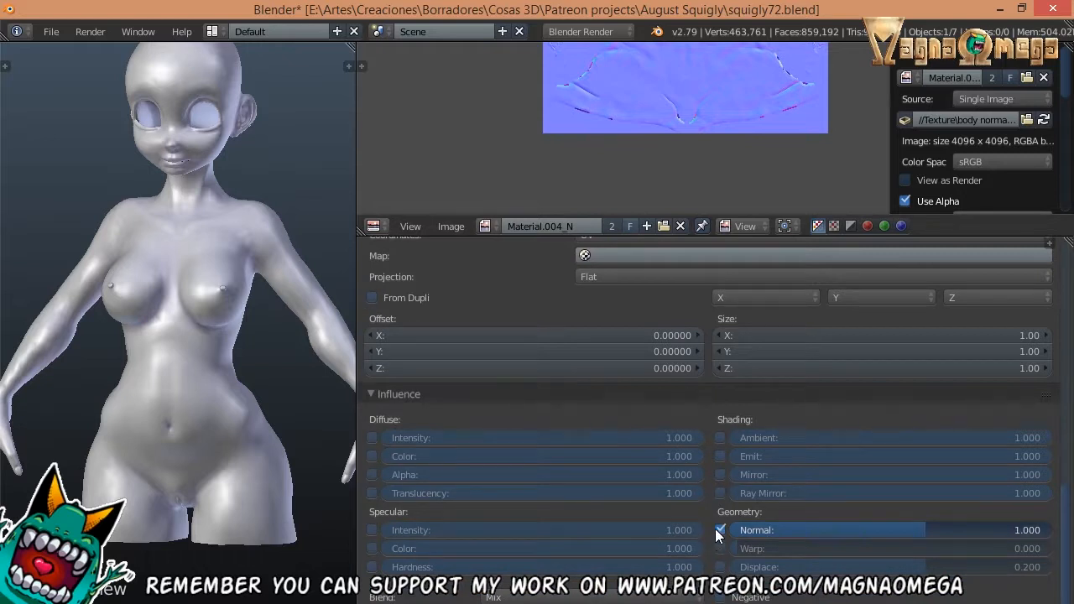
- Widen the 3D viewport and preview the low poly body in rendered shading
{"action": "middle_click_drag", "start_coordinate": [289, 450], "coordinate": [231, 415]}
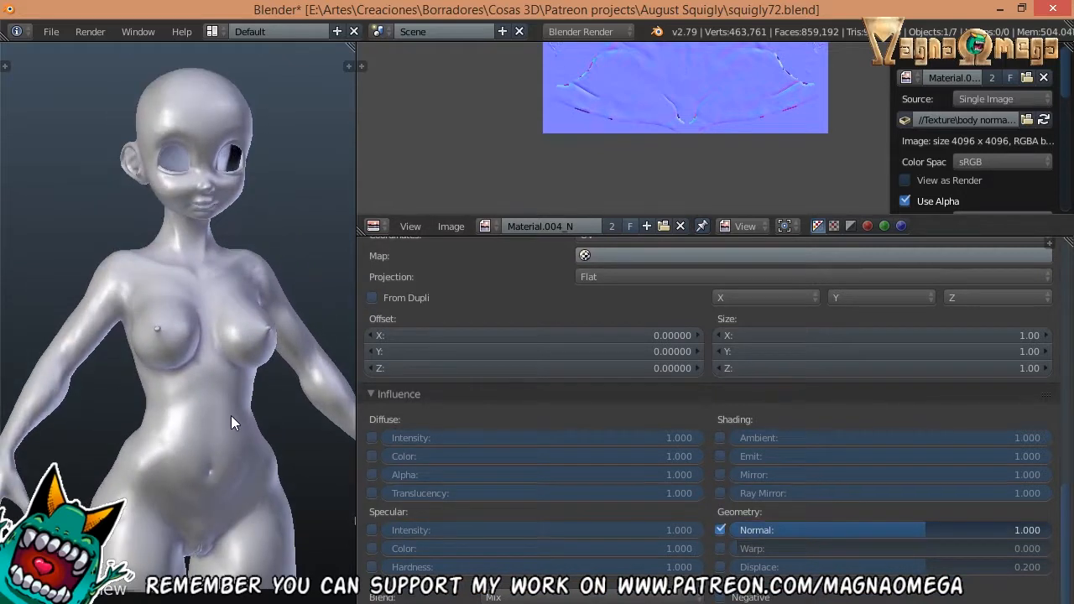
{"action": "key", "text": "shift+z"}
{"action": "scroll", "coordinate": [246, 426], "scroll_direction": "down", "scroll_amount": 4}
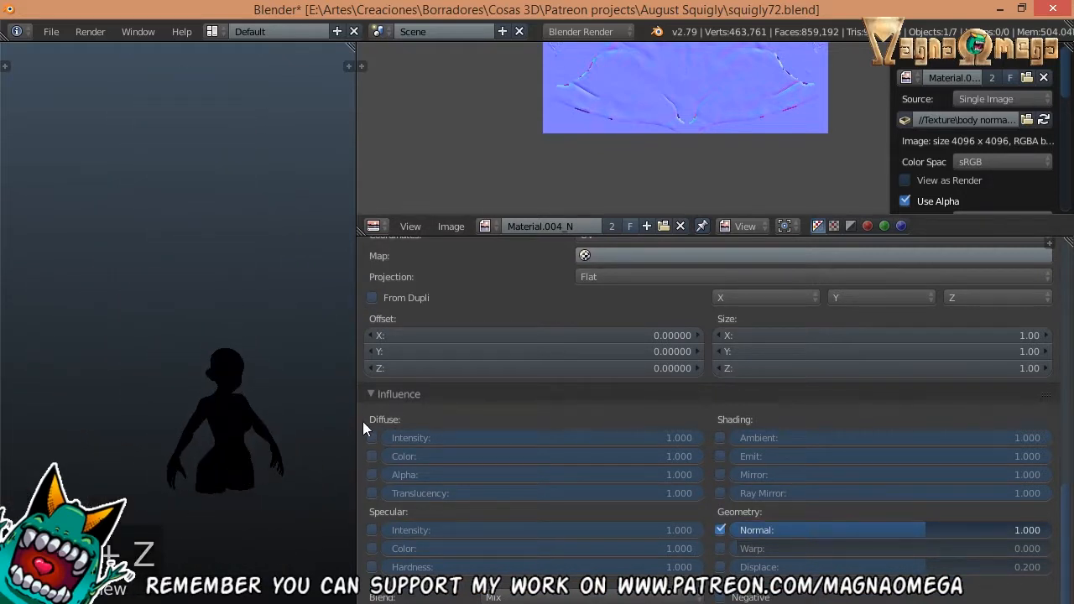
{"action": "scroll", "coordinate": [219, 455], "scroll_direction": "up", "scroll_amount": 3}
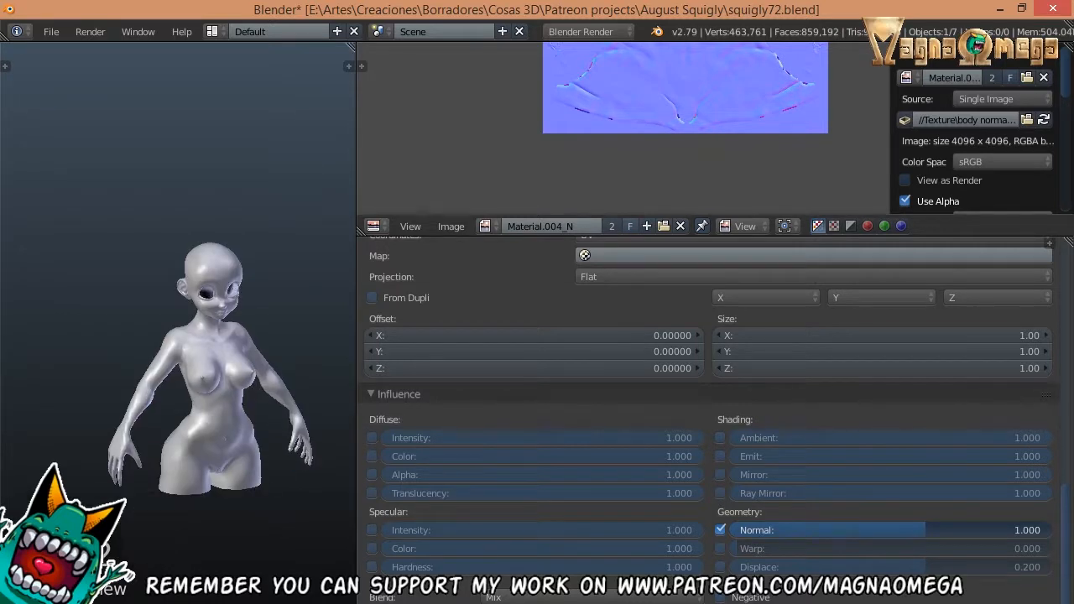
{"action": "left_click", "coordinate": [205, 591]}
{"action": "left_click", "coordinate": [256, 542]}
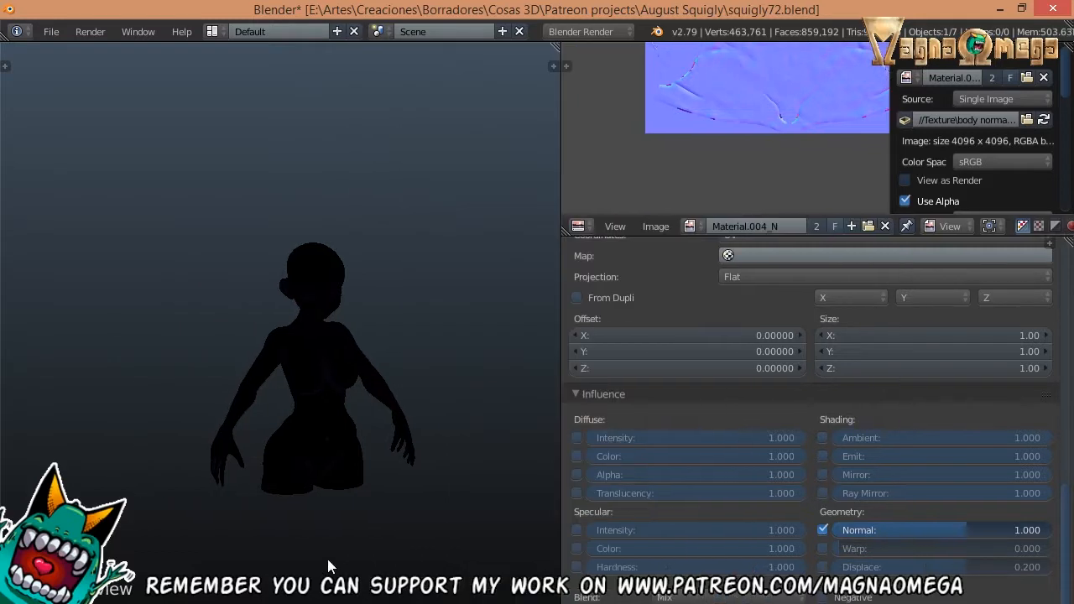
- Leave local view and switch the 3D viewport to wireframe display
{"action": "key", "text": "KP_Divide"}
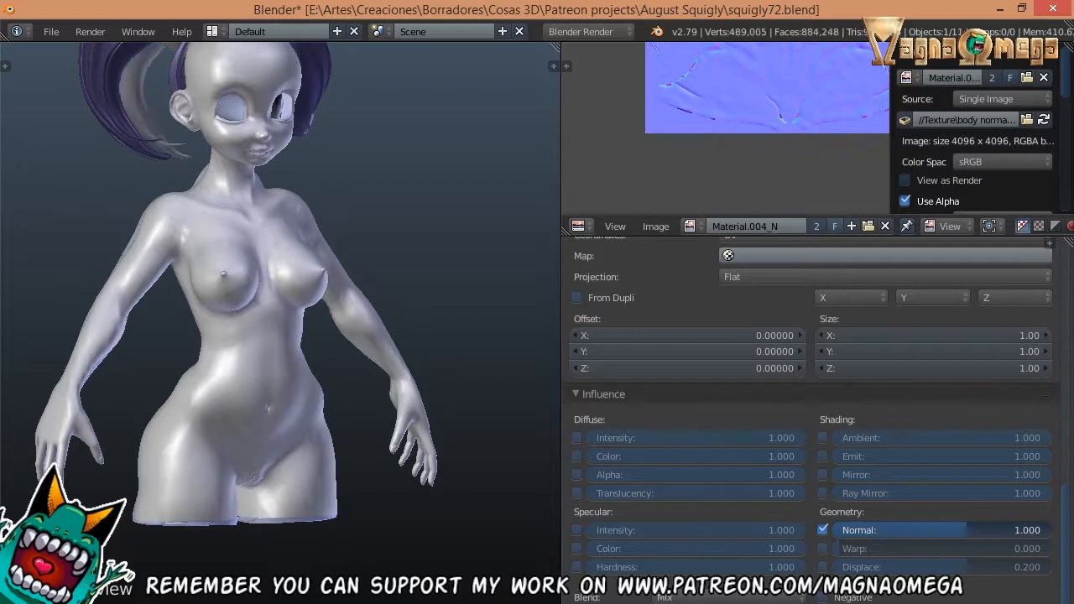
{"action": "key", "text": "ctrl+z"}
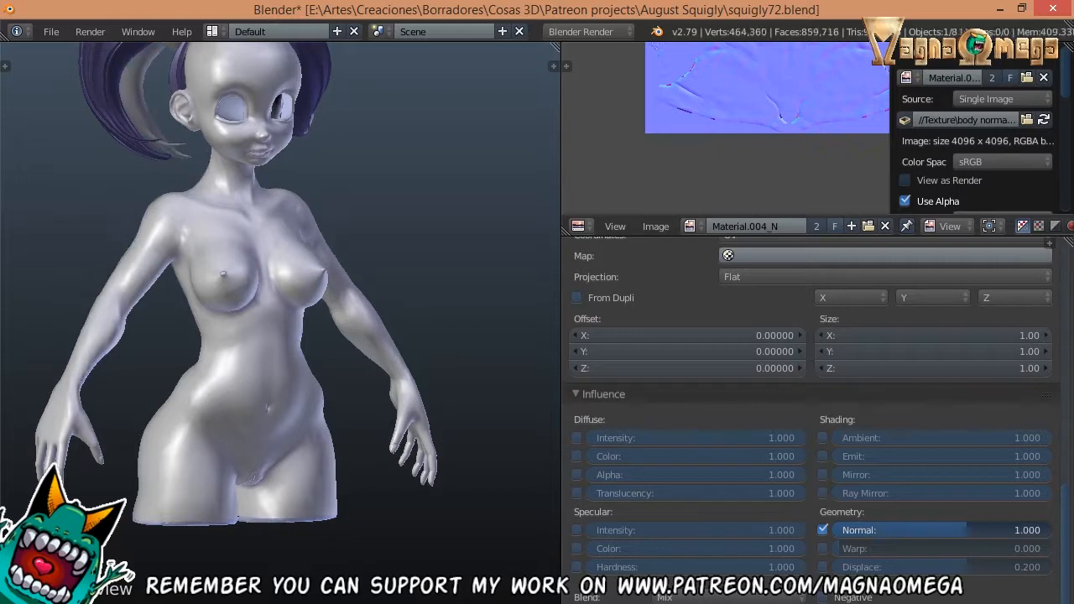
{"action": "key", "text": "Tab"}
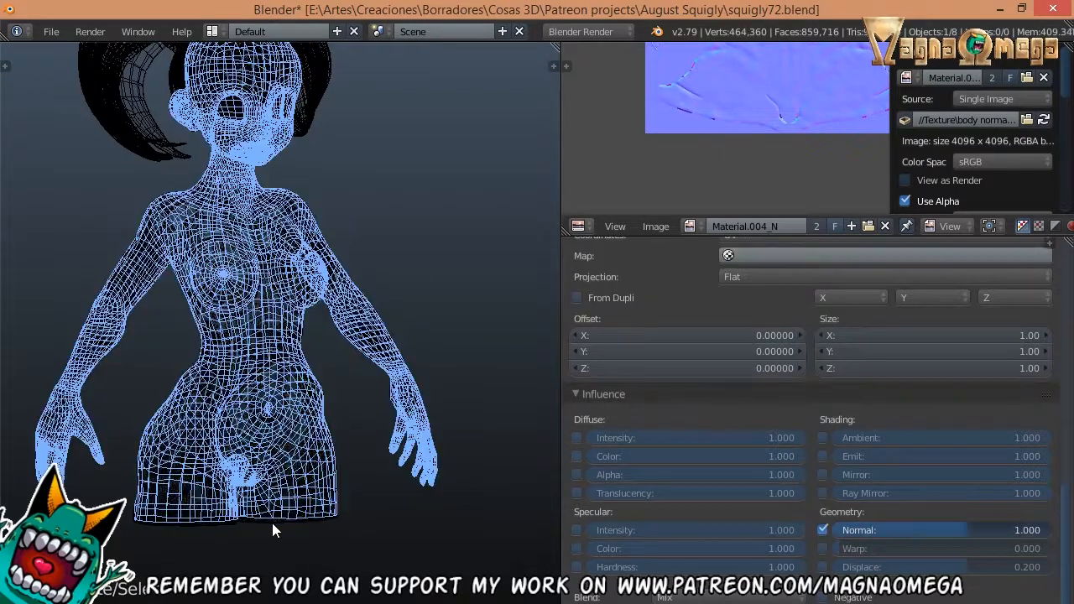
- Move the low poly body to layer 9 and show only that layer
{"action": "key", "text": "m"}
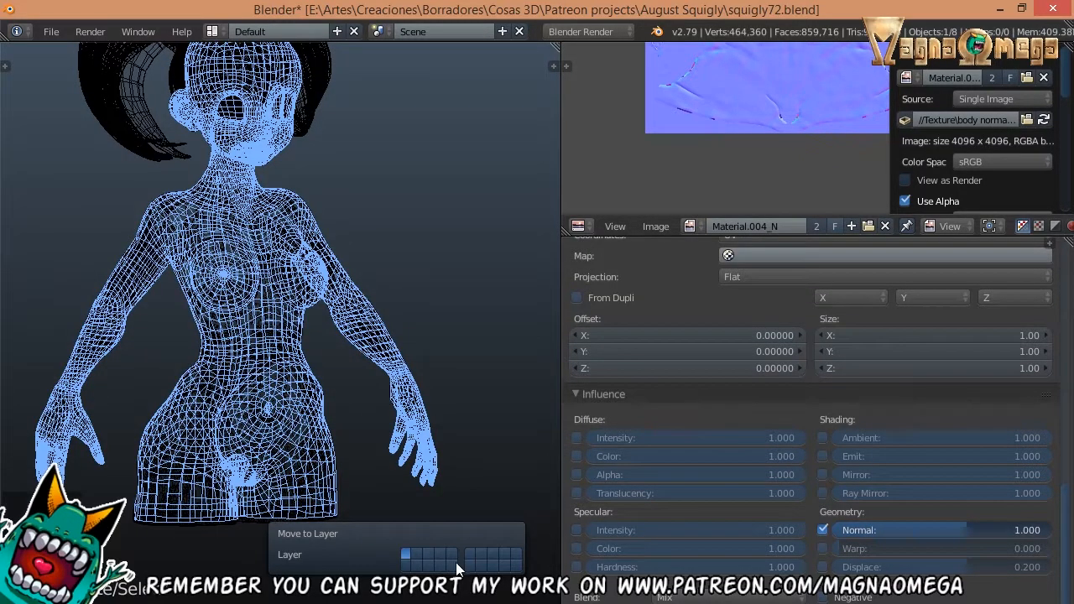
{"action": "left_click", "coordinate": [506, 556]}
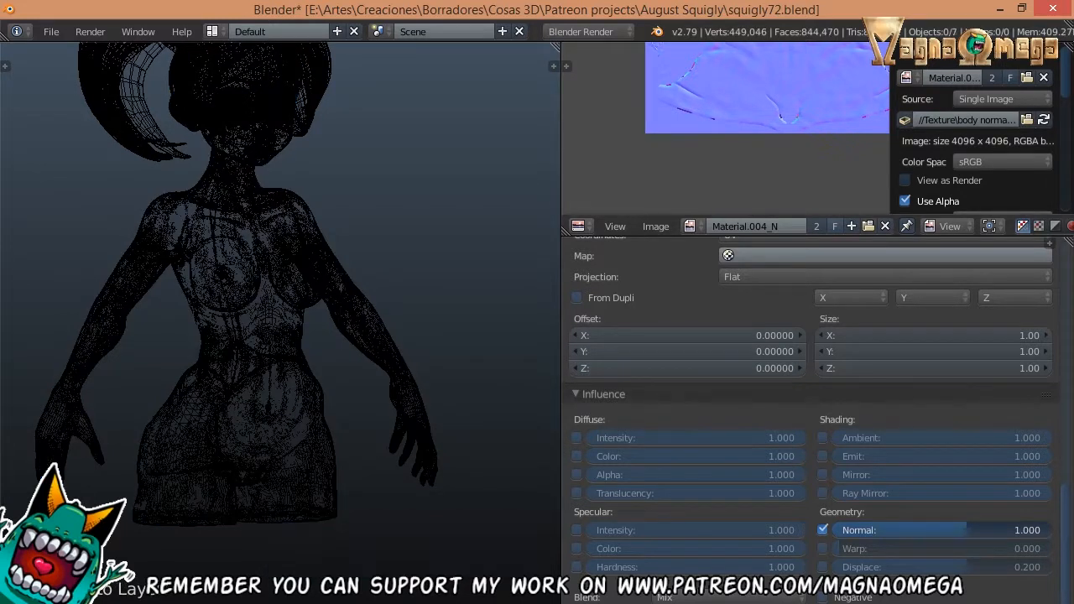
{"action": "key", "text": "shift+z"}
{"action": "right_click", "coordinate": [331, 478]}
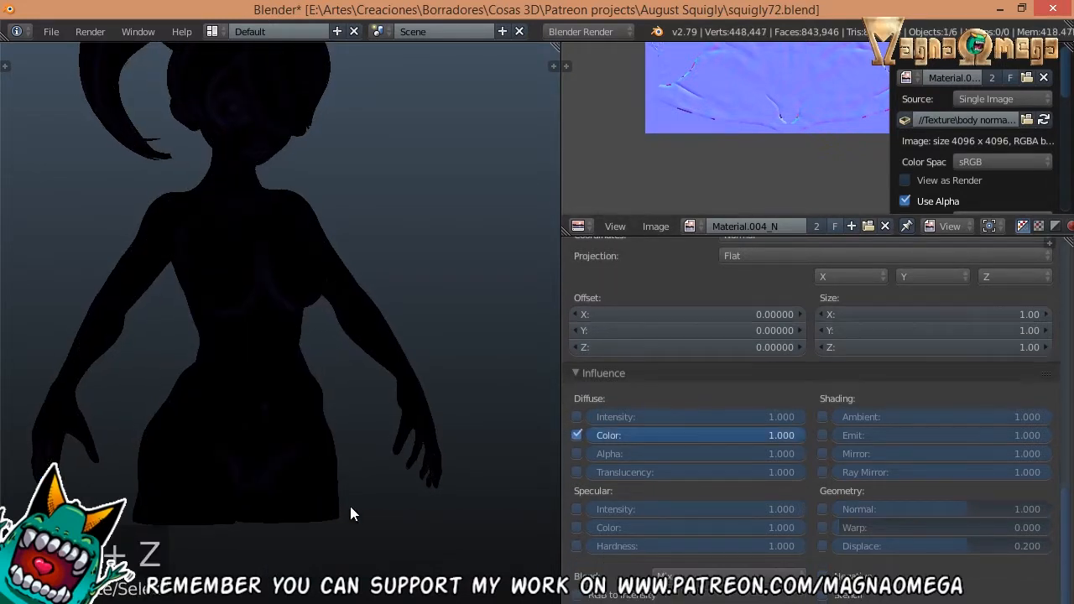
{"action": "key", "text": "KP_Divide"}
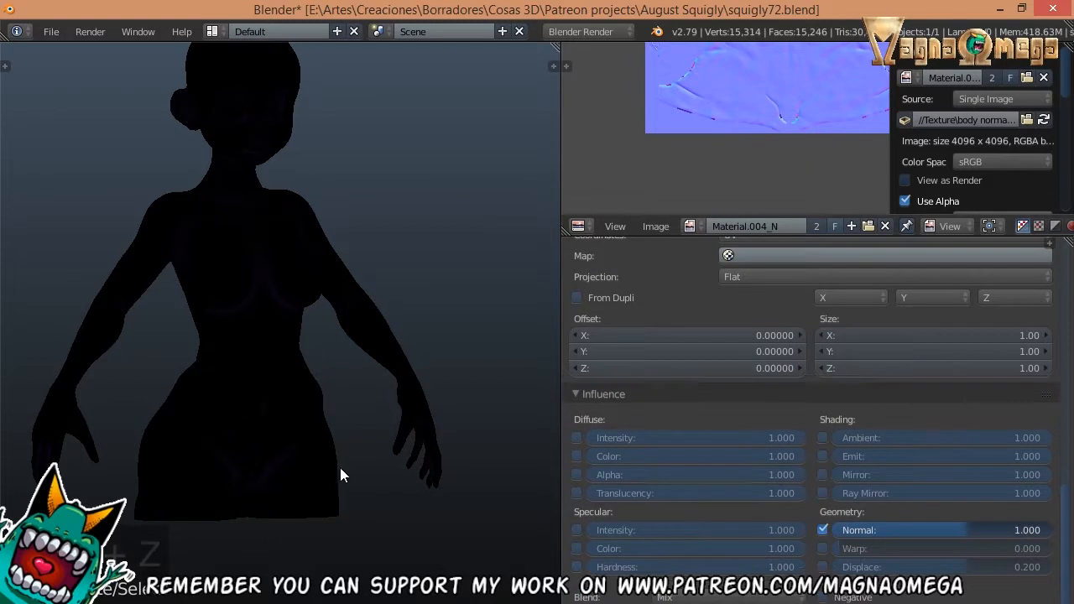
- Move the low poly body back to layer 1 and show it with the rest of the character in wireframe
{"action": "key", "text": "shift+z"}
{"action": "key", "text": "m"}
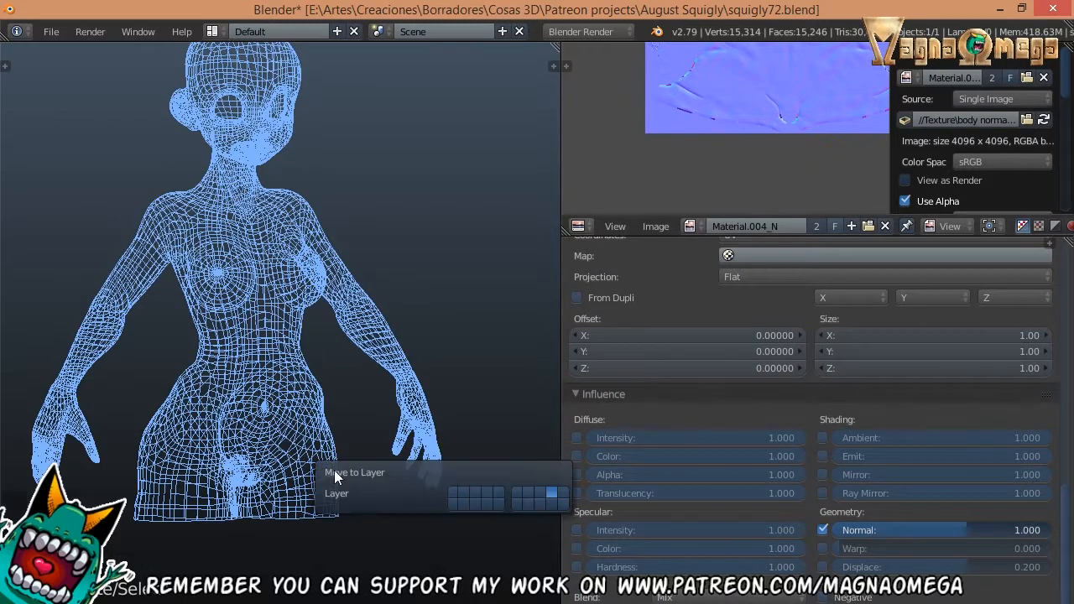
{"action": "left_click", "coordinate": [453, 498]}
{"action": "key", "text": "KP_Divide"}
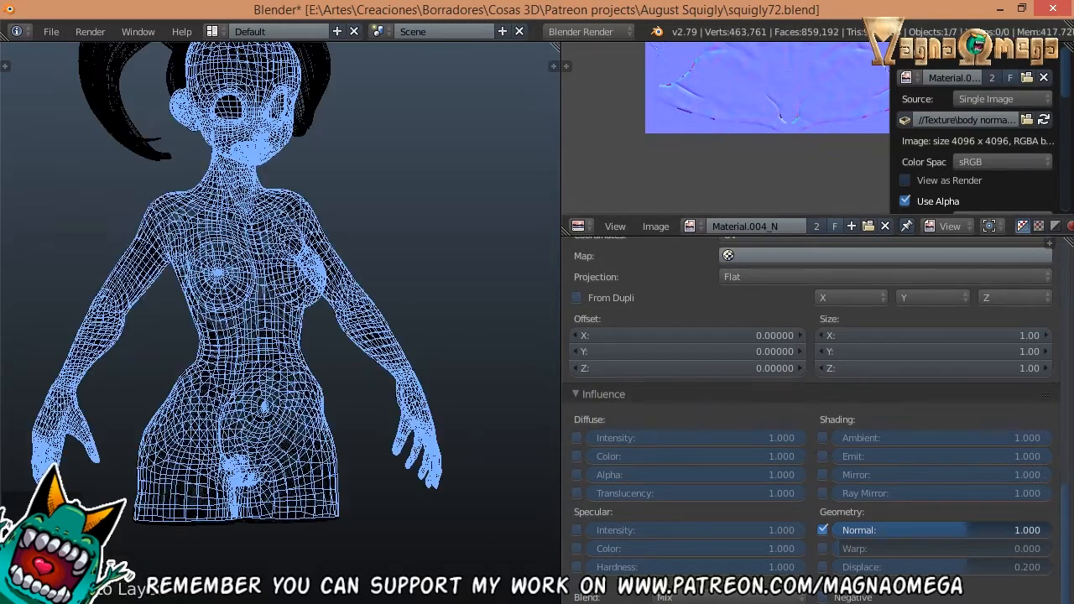
- Select the high poly body and move it off the character's layer to a separate layer
{"action": "right_click", "coordinate": [328, 522]}
{"action": "key", "text": "m"}
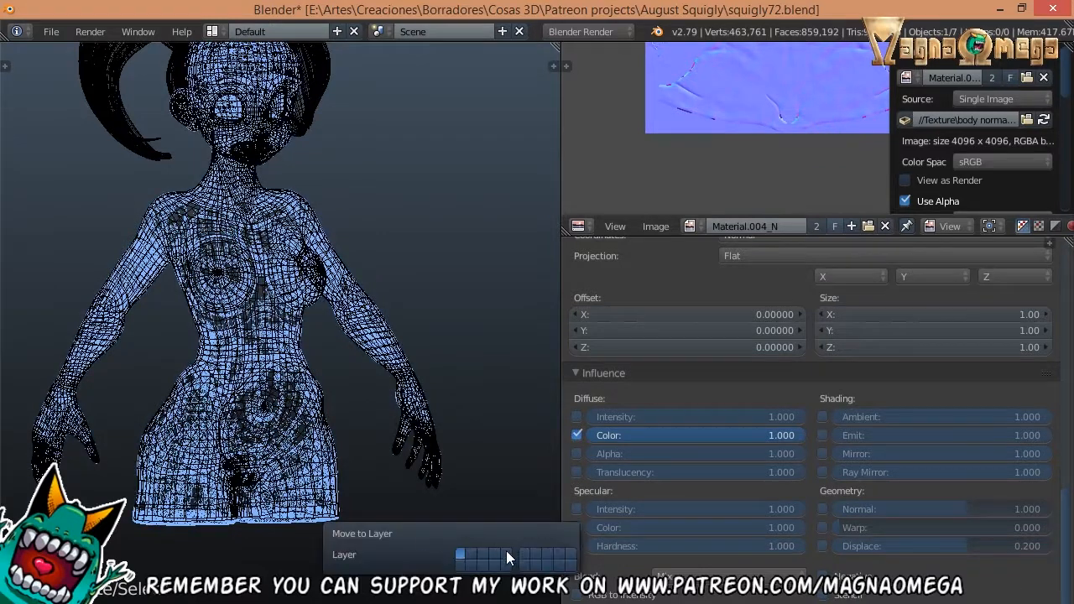
{"action": "left_click", "coordinate": [561, 560]}
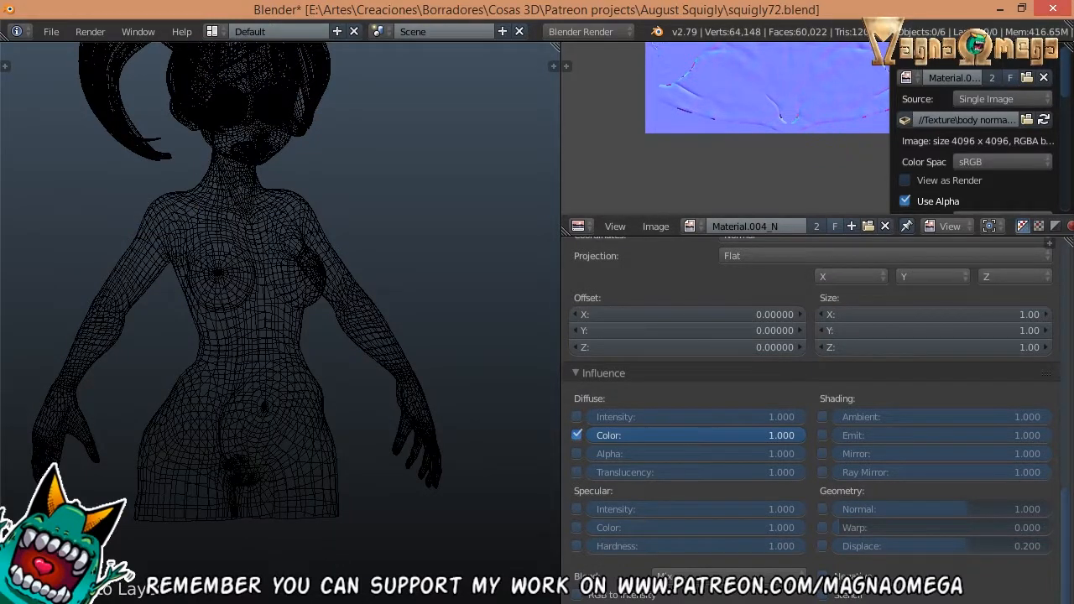
- Set the viewport to textured shading and additionally show the layer holding the scene's lamp and camera
{"action": "key", "text": "alt+z"}
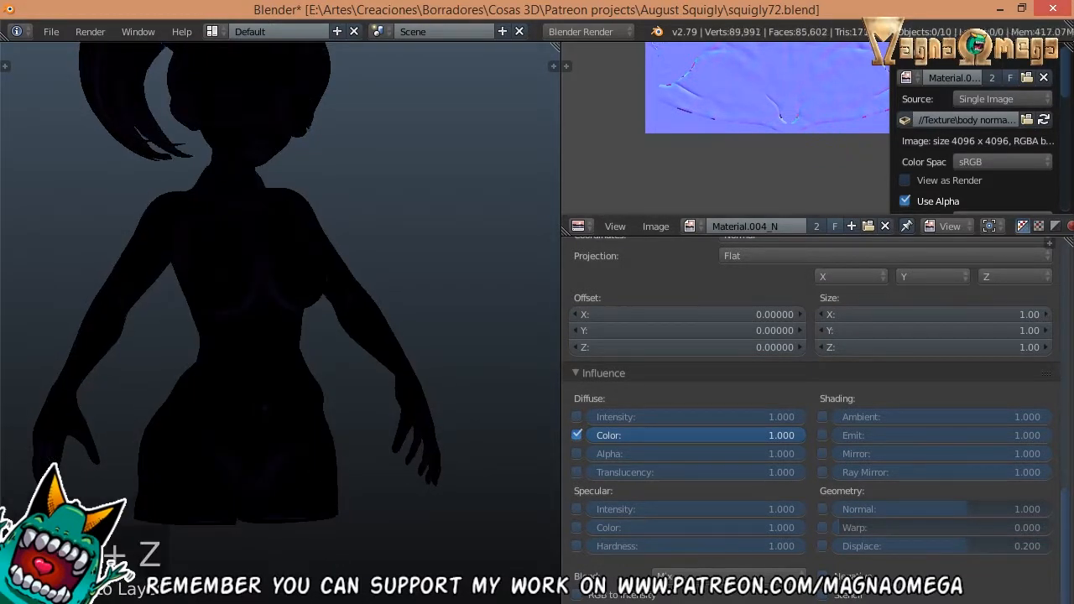
{"action": "middle_click_drag", "start_coordinate": [360, 435], "coordinate": [360, 467], "text": "shift"}
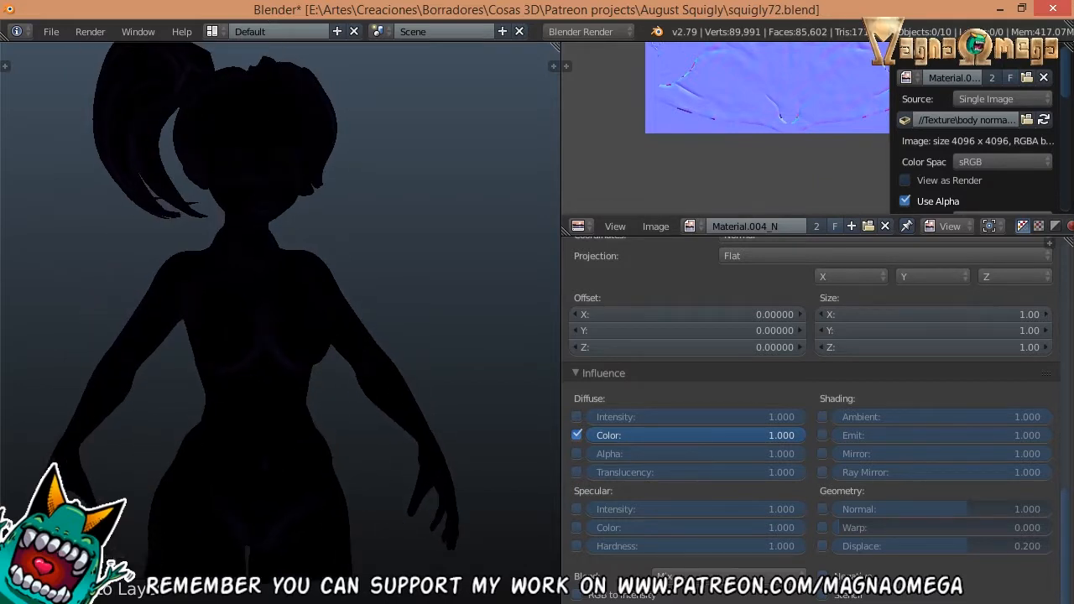
{"action": "left_click", "coordinate": [361, 601], "text": "shift"}
{"action": "scroll", "coordinate": [272, 303], "scroll_direction": "down", "scroll_amount": 8}
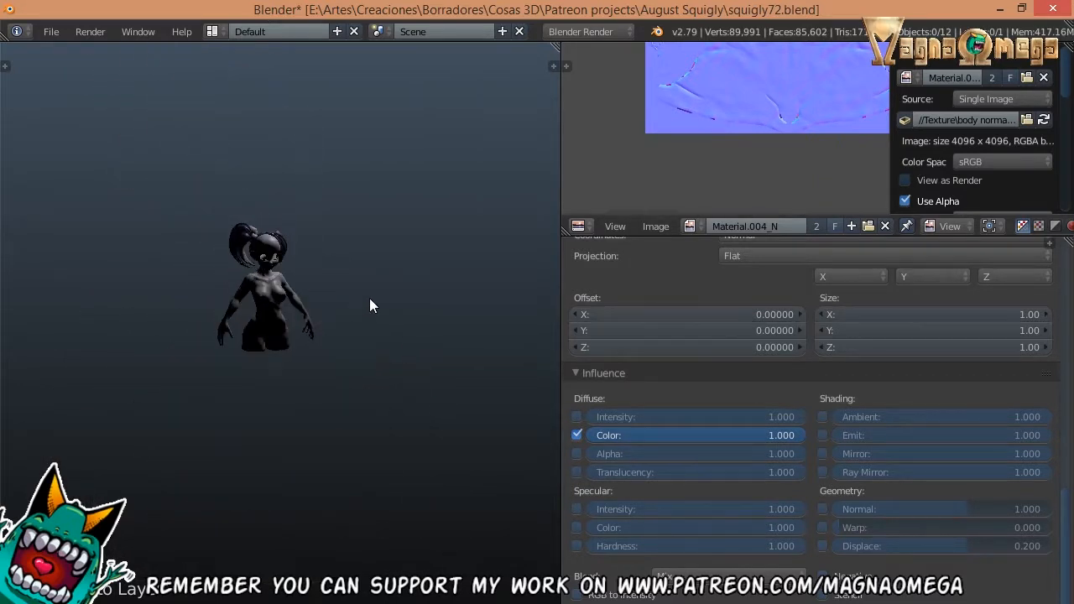
- Change the image editor area to an Outliner and enlarge it to show the full list of scene objects
{"action": "left_click", "coordinate": [581, 225]}
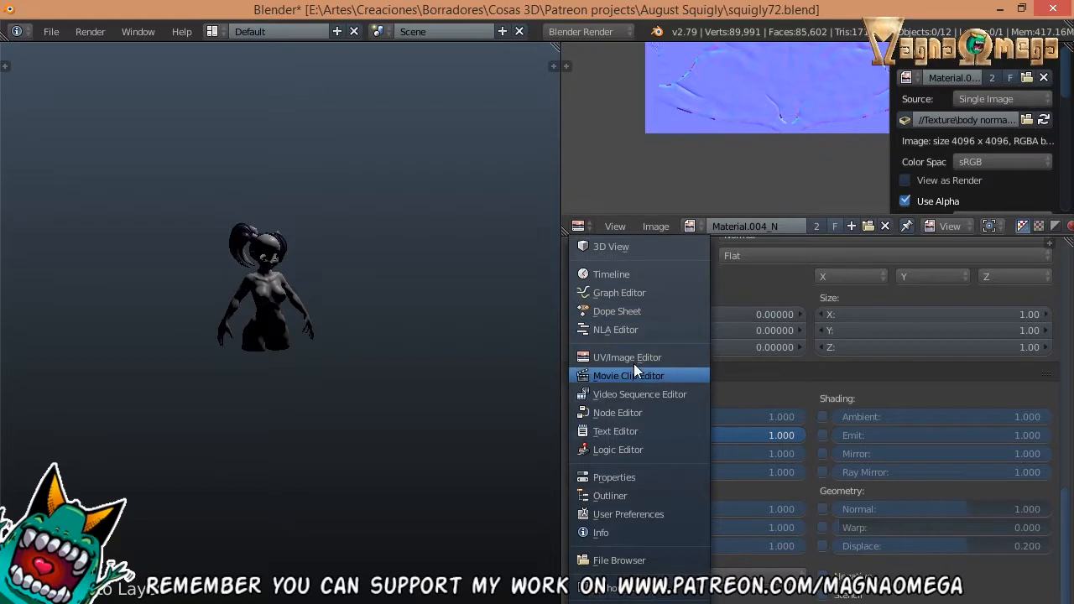
{"action": "left_click", "coordinate": [631, 495]}
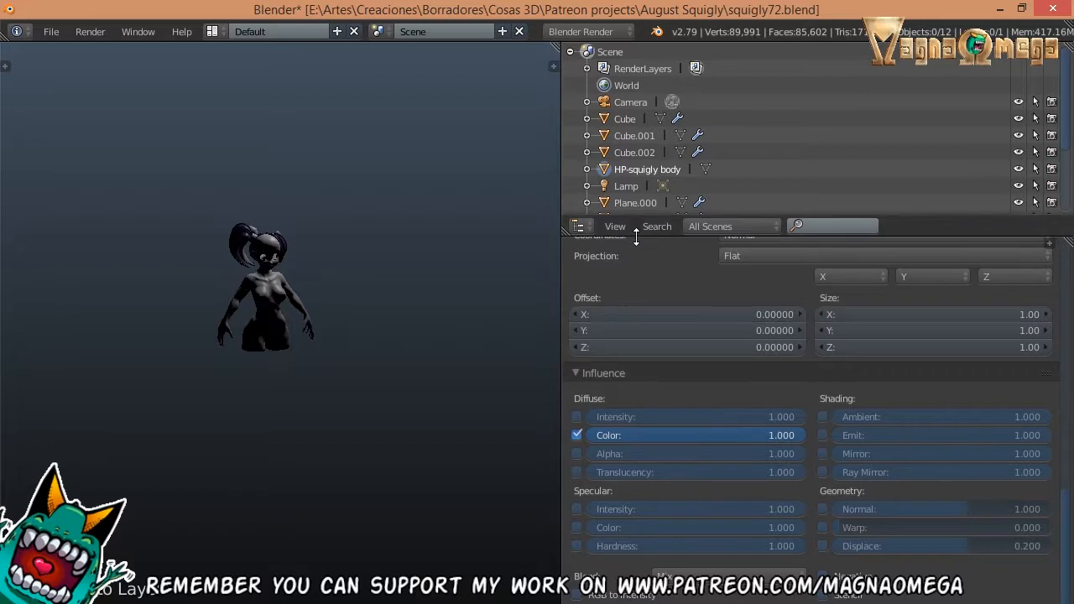
{"action": "left_click_drag", "start_coordinate": [636, 220], "coordinate": [641, 472]}
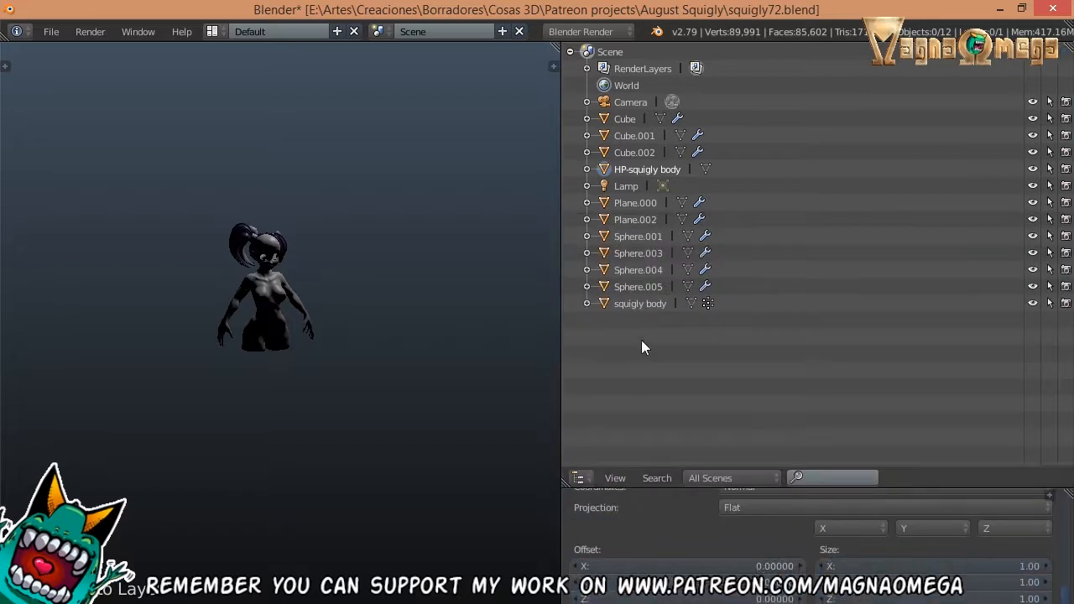
- Select the scene's existing point lamp and delete it
{"action": "left_click", "coordinate": [625, 186]}
{"action": "scroll", "coordinate": [438, 281], "scroll_direction": "down", "scroll_amount": 2}
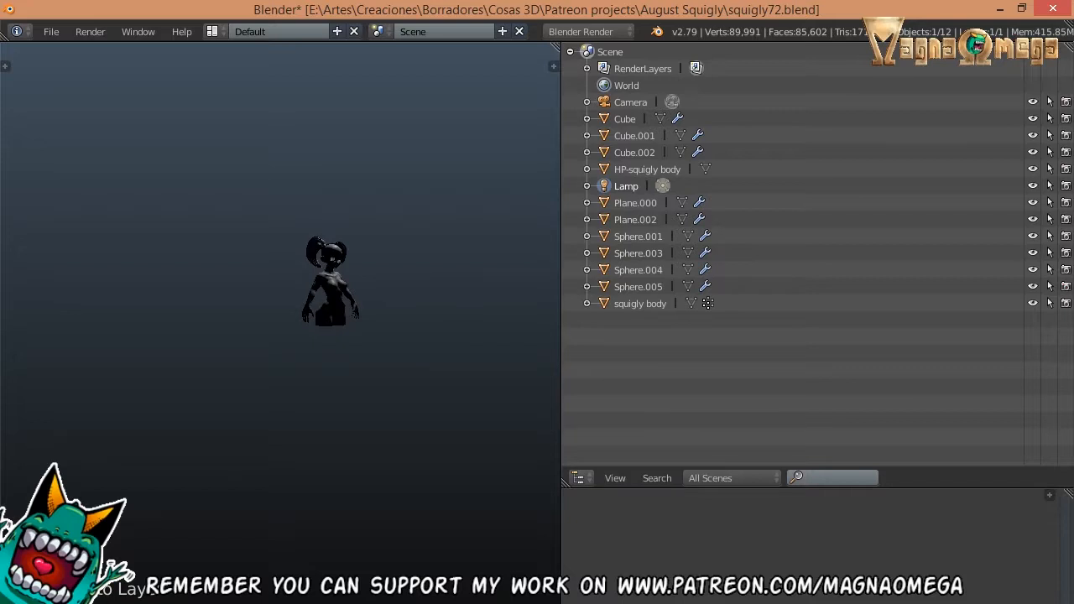
{"action": "middle_click_drag", "start_coordinate": [344, 176], "coordinate": [398, 363]}
{"action": "middle_click_drag", "start_coordinate": [377, 414], "coordinate": [445, 252]}
{"action": "left_click_drag", "start_coordinate": [635, 490], "coordinate": [636, 268]}
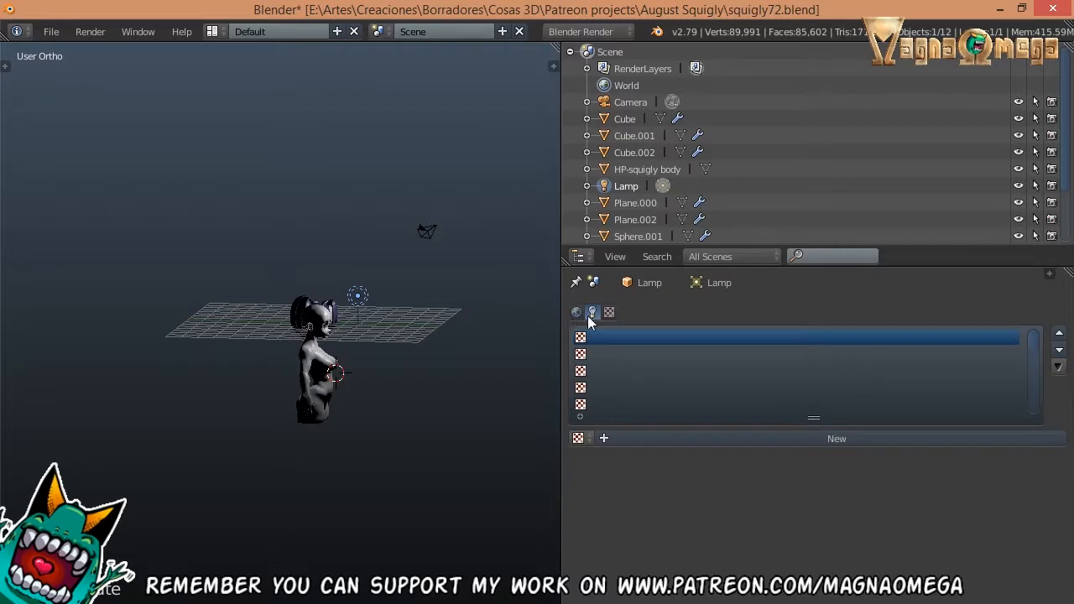
{"action": "middle_click_drag", "start_coordinate": [423, 317], "coordinate": [360, 288]}
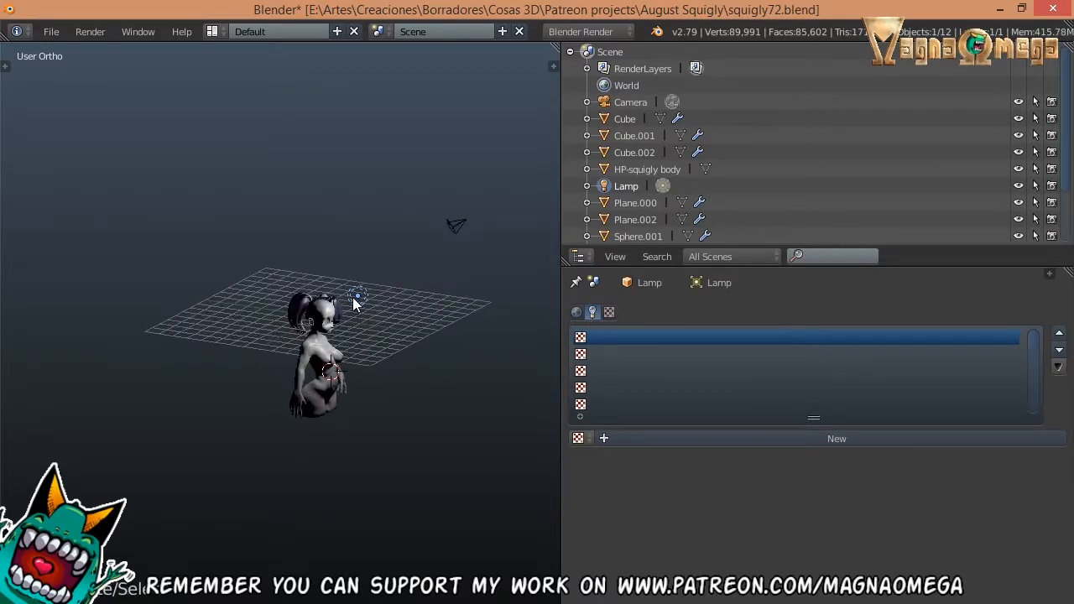
{"action": "scroll", "coordinate": [365, 295], "scroll_direction": "up", "scroll_amount": 2}
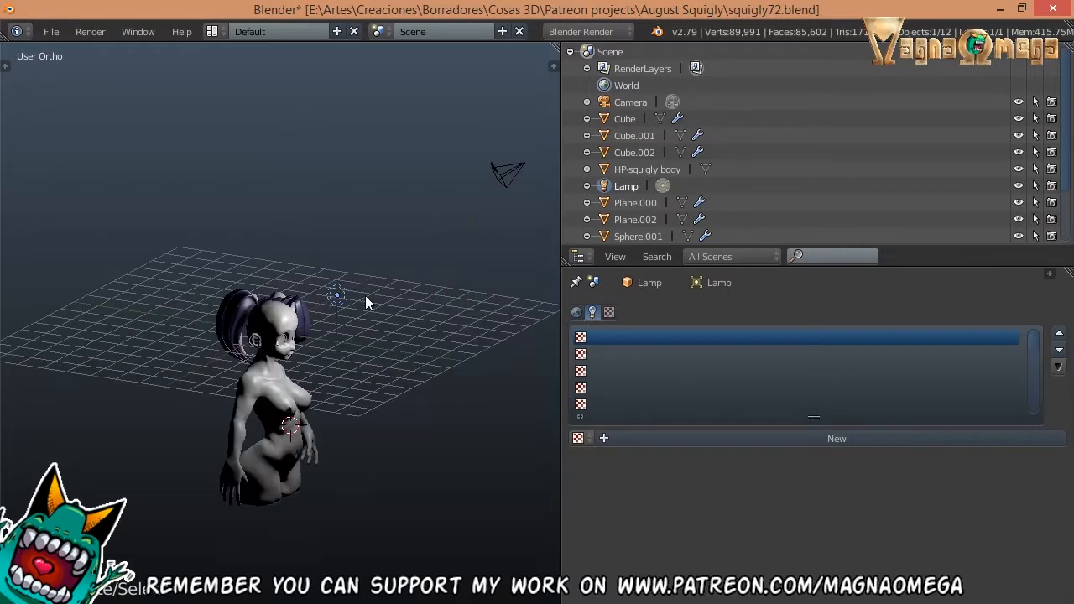
{"action": "key", "text": "x"}
{"action": "left_click", "coordinate": [340, 300]}
- Add a Hemi lamp and raise it along the Z axis to above the character's head
{"action": "key", "text": "shift+a"}
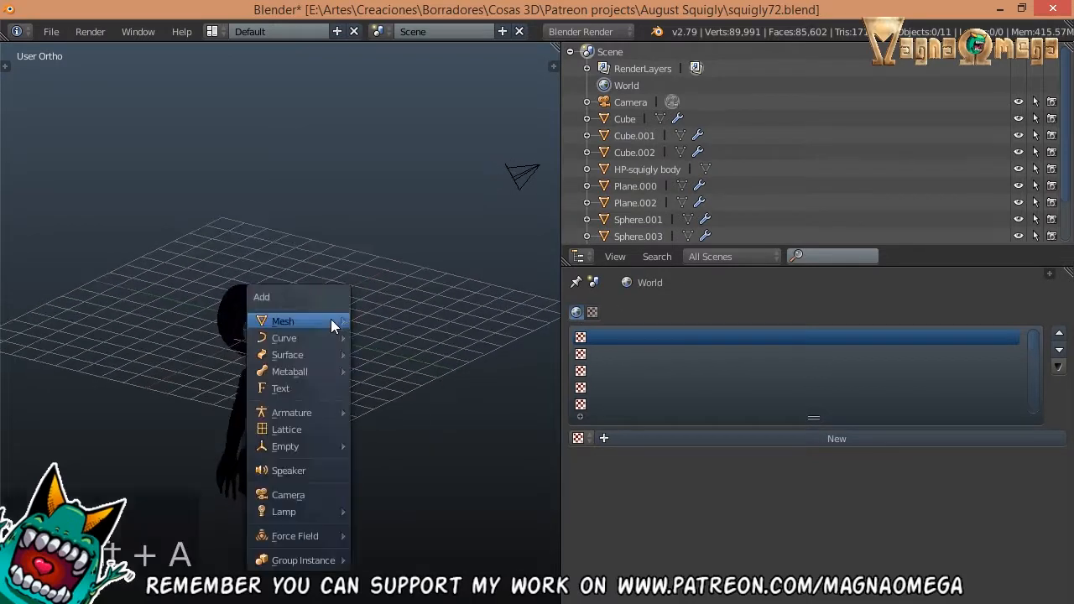
{"action": "mouse_move", "coordinate": [349, 515]}
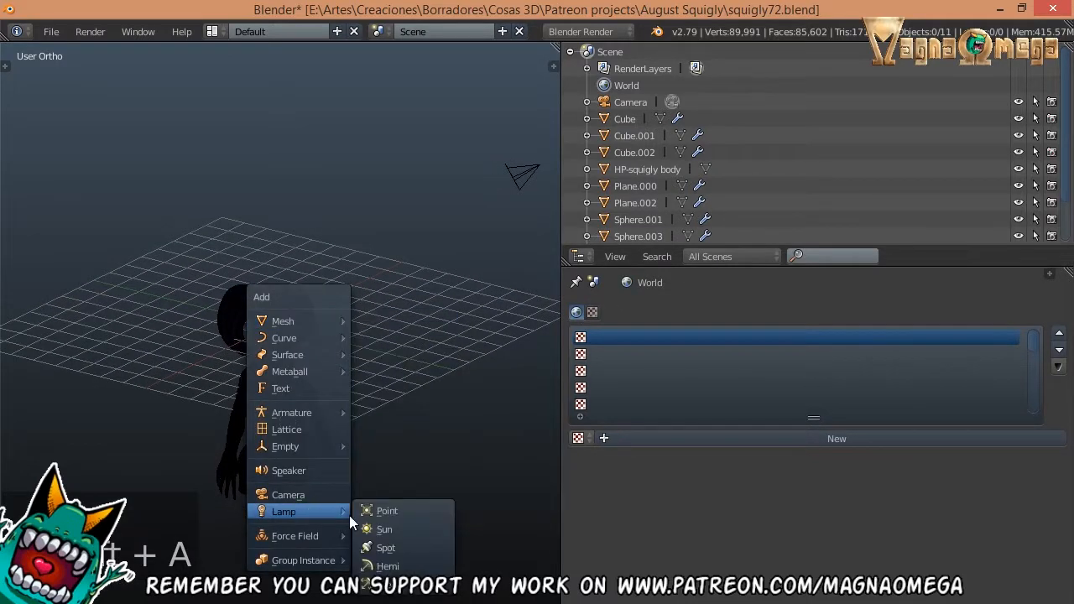
{"action": "left_click", "coordinate": [406, 565]}
{"action": "middle_click_drag", "start_coordinate": [423, 416], "coordinate": [373, 384]}
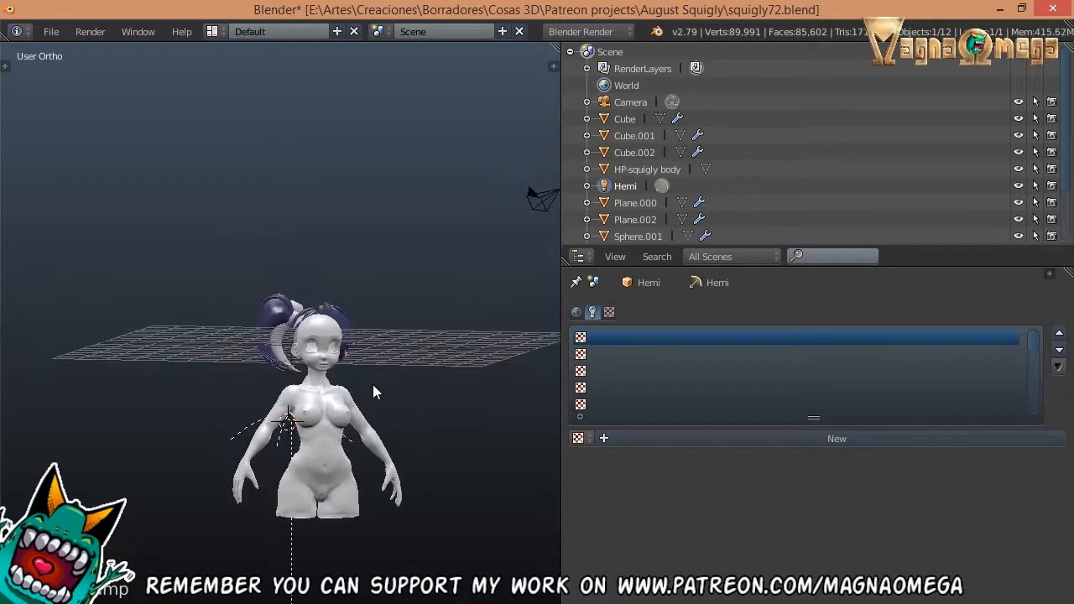
{"action": "key", "text": "g"}
{"action": "key", "text": "z"}
{"action": "left_click", "coordinate": [312, 272]}
- Duplicate the Hemi lamp to a spot in front of the character angled toward her, and shift the original directly over her head
{"action": "middle_click_drag", "start_coordinate": [312, 271], "coordinate": [430, 413]}
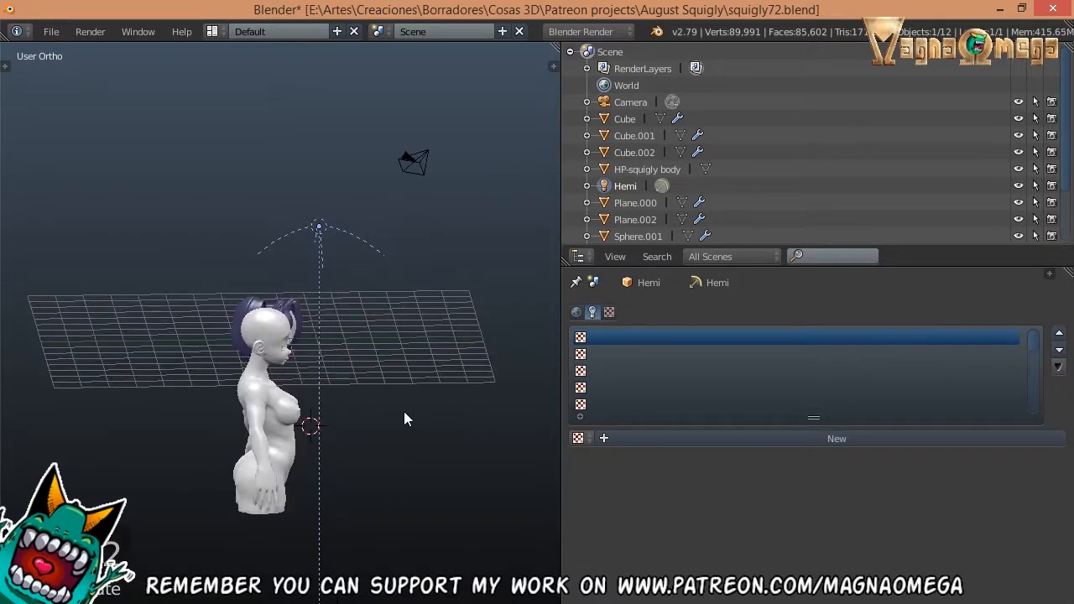
{"action": "key", "text": "shift+d"}
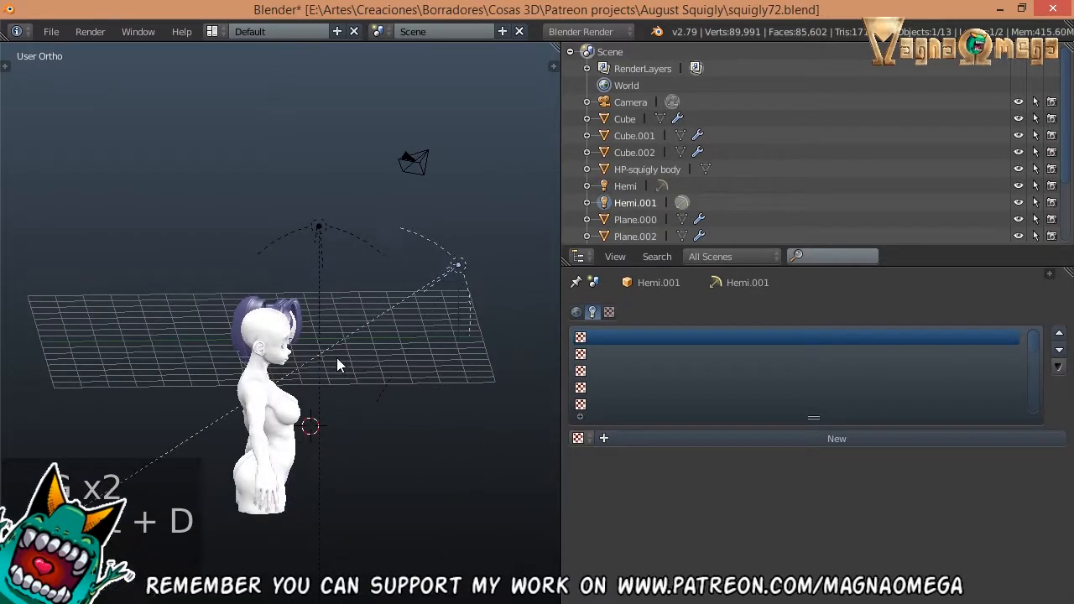
{"action": "right_click_drag", "start_coordinate": [321, 229], "coordinate": [254, 170]}
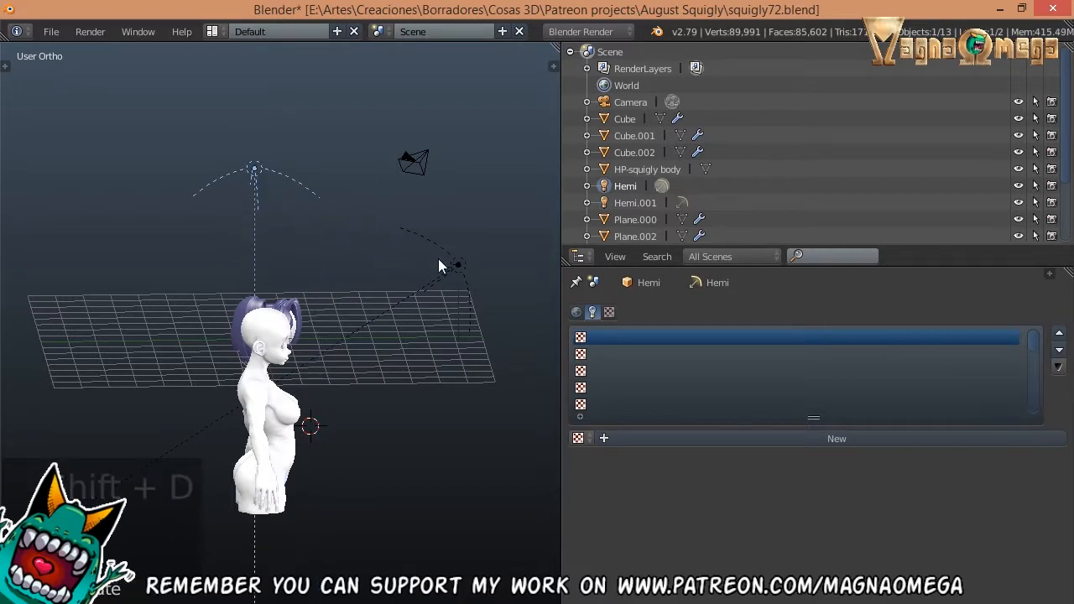
{"action": "right_click", "coordinate": [438, 260]}
{"action": "mouse_move", "coordinate": [438, 260]}
{"action": "middle_mouse_down"}
{"action": "mouse_move", "coordinate": [366, 265]}
{"action": "mouse_move", "coordinate": [344, 311]}
{"action": "mouse_move", "coordinate": [442, 249]}
{"action": "middle_mouse_up"}
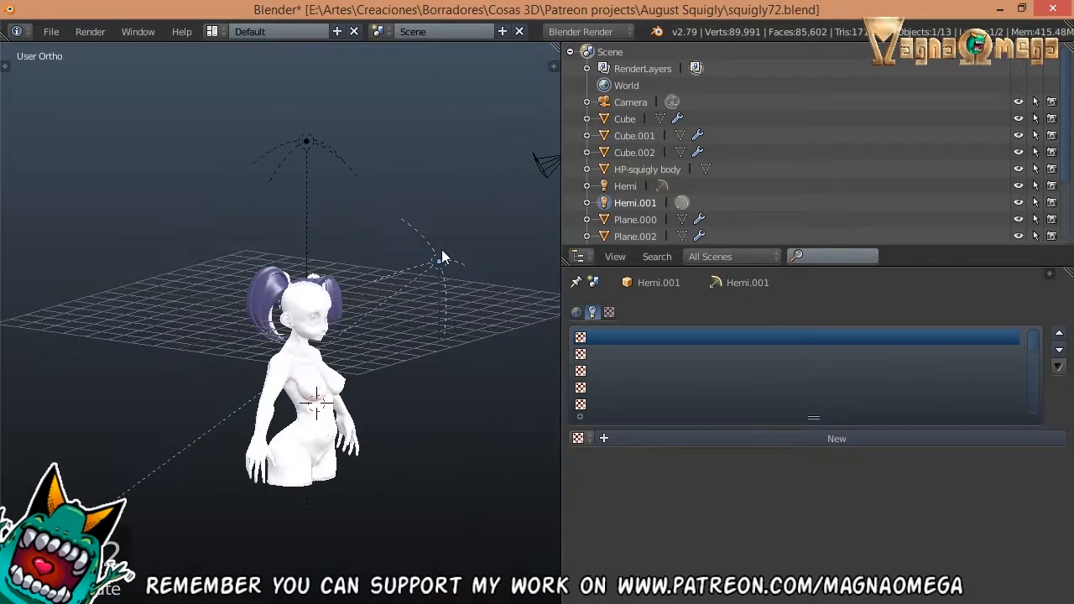
{"action": "right_click", "coordinate": [421, 273]}
{"action": "left_click", "coordinate": [610, 313]}
{"action": "left_click", "coordinate": [591, 314]}
{"action": "left_click", "coordinate": [576, 312]}
{"action": "middle_click_drag", "start_coordinate": [432, 379], "coordinate": [220, 601]}
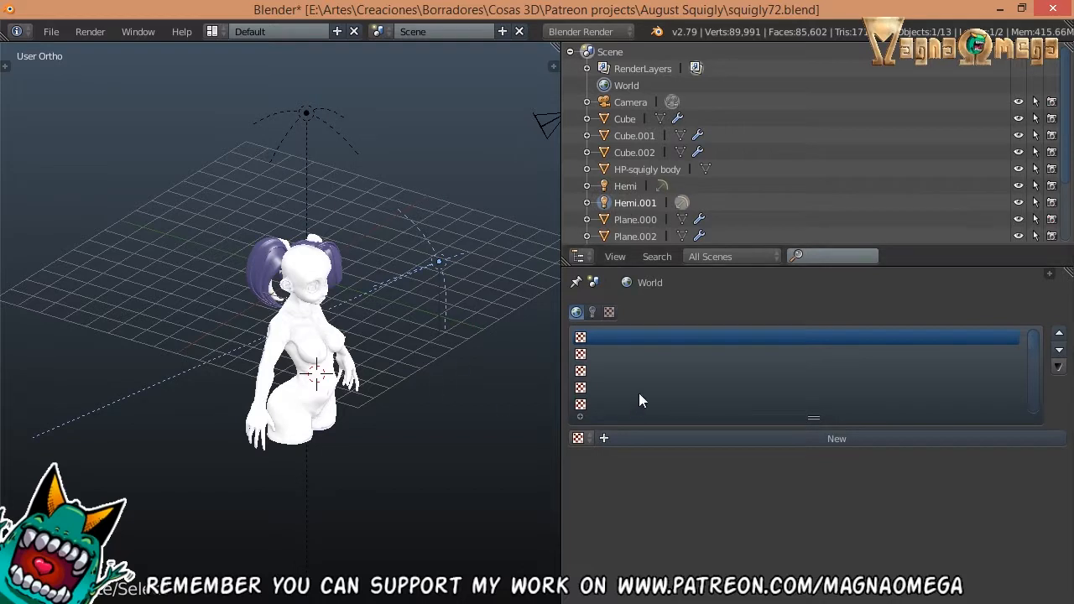
- Try to pull the full body forward, away from the overlapping headless body, to compare the two meshes
{"action": "middle_click_drag", "start_coordinate": [344, 327], "coordinate": [309, 396]}
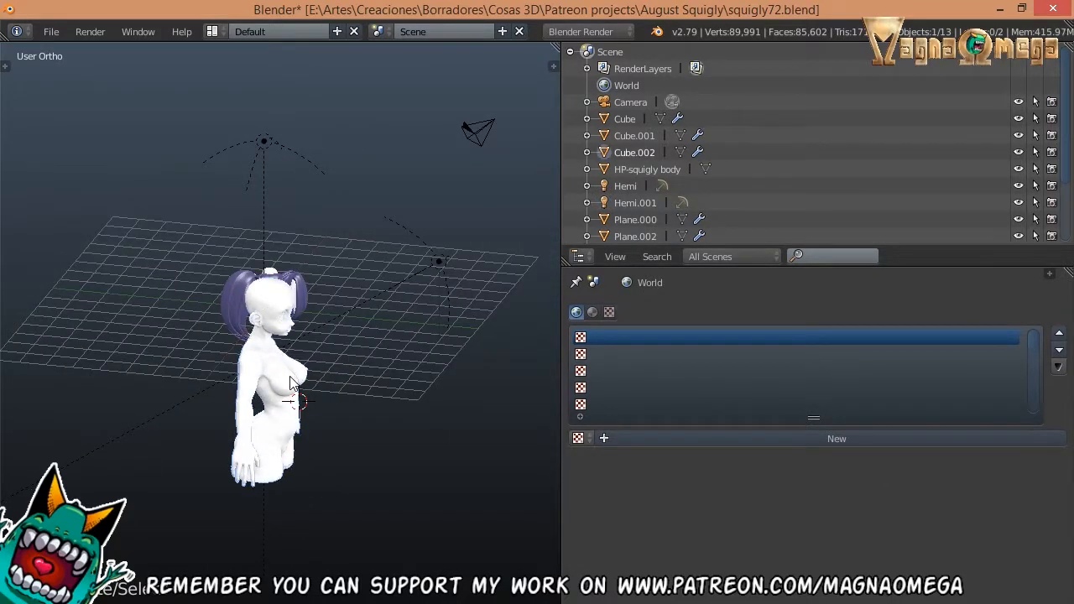
{"action": "middle_click_drag", "start_coordinate": [289, 385], "coordinate": [182, 372]}
{"action": "scroll", "coordinate": [349, 379], "scroll_direction": "up", "scroll_amount": 4}
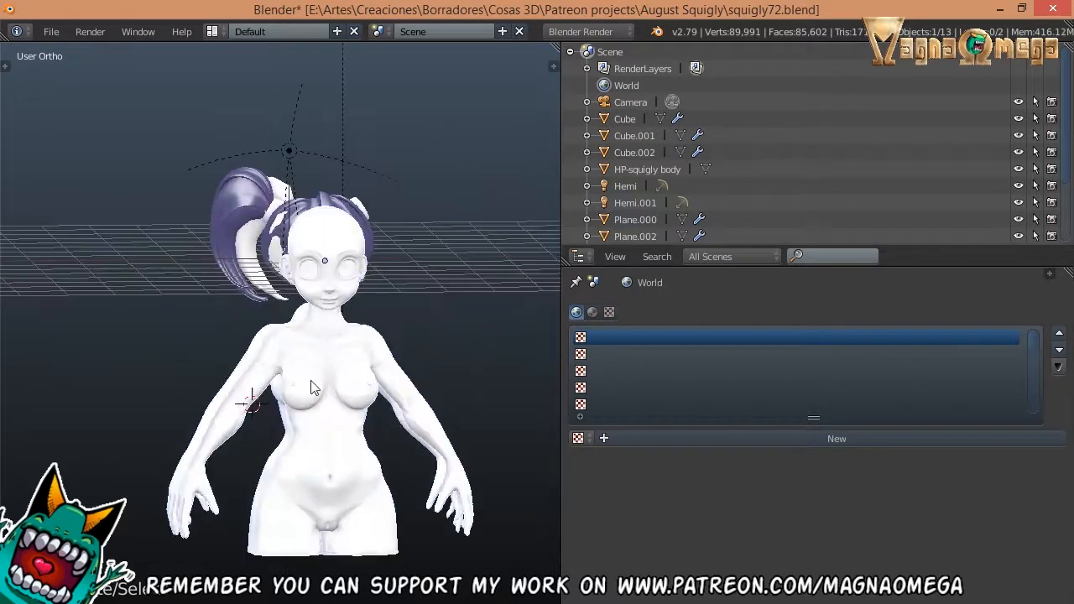
{"action": "middle_click_drag", "start_coordinate": [349, 379], "coordinate": [509, 377]}
{"action": "scroll", "coordinate": [509, 377], "scroll_direction": "up", "scroll_amount": 3}
{"action": "middle_click_drag", "start_coordinate": [284, 308], "coordinate": [315, 160]}
{"action": "scroll", "coordinate": [266, 357], "scroll_direction": "down", "scroll_amount": 3}
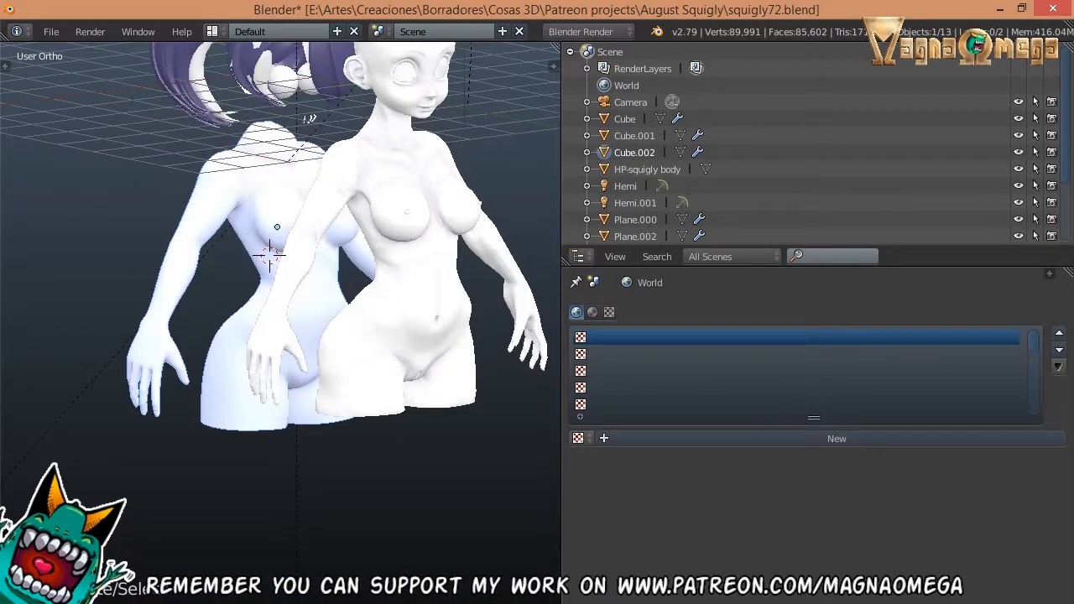
{"action": "middle_click_drag", "start_coordinate": [233, 513], "coordinate": [290, 504]}
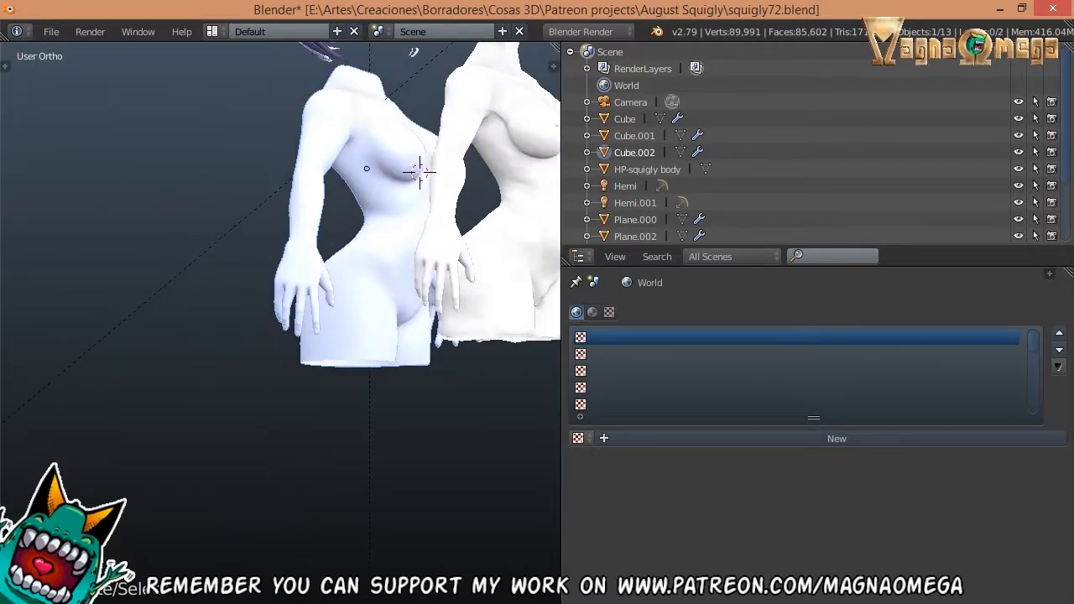
{"action": "key", "text": "Tab"}
{"action": "key", "text": "Tab"}
{"action": "scroll", "coordinate": [389, 382], "scroll_direction": "down", "scroll_amount": 8}
- Try to move the duplicated Hemi lamp farther back from the front of the character
{"action": "right_click", "coordinate": [276, 348]}
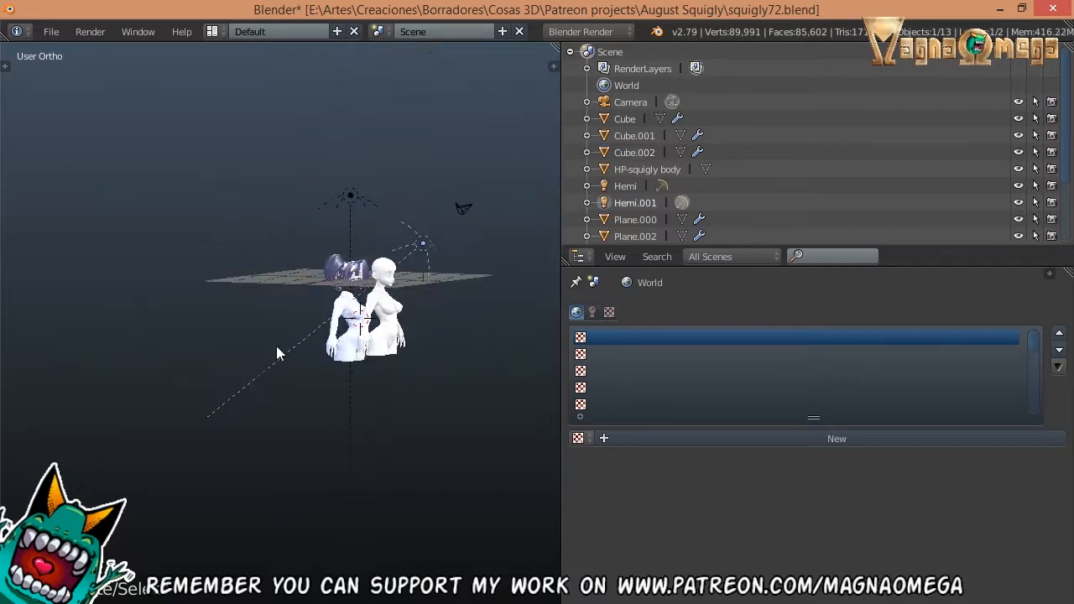
{"action": "key", "text": "g"}
{"action": "left_click", "coordinate": [253, 352]}
{"action": "right_click", "coordinate": [347, 347]}
{"action": "right_click", "coordinate": [392, 349]}
{"action": "scroll", "coordinate": [392, 348], "scroll_direction": "up", "scroll_amount": 4}
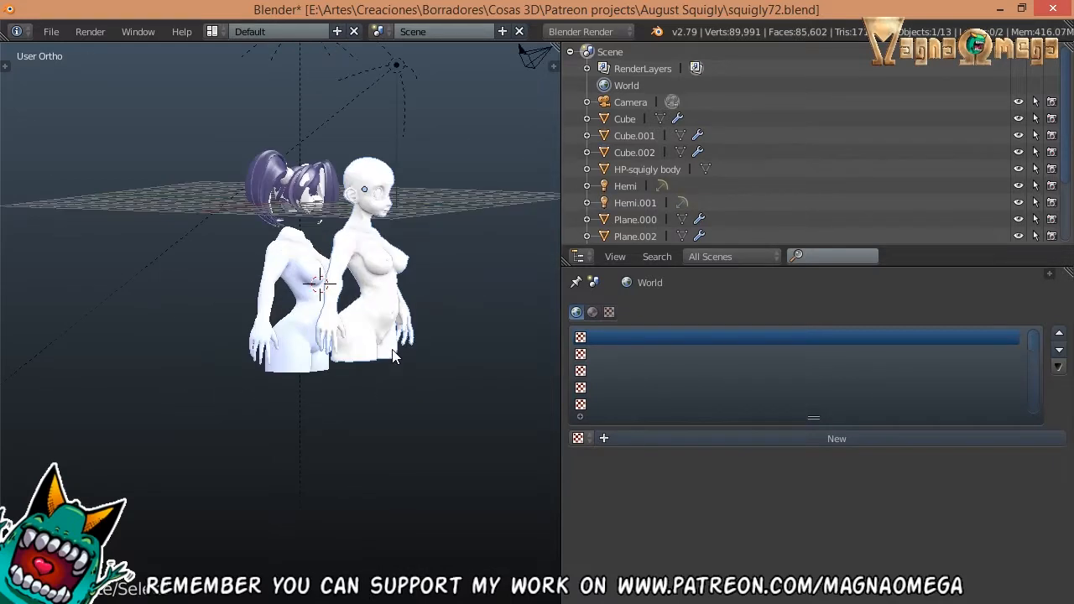
- Undo the recent lamp and body moves so that the two bodies overlap again
{"action": "key", "text": "ctrl+z"}
{"action": "key", "text": "ctrl+z"}
{"action": "key", "text": "ctrl+z"}
{"action": "key", "text": "ctrl+z"}
{"action": "key", "text": "ctrl+z"}
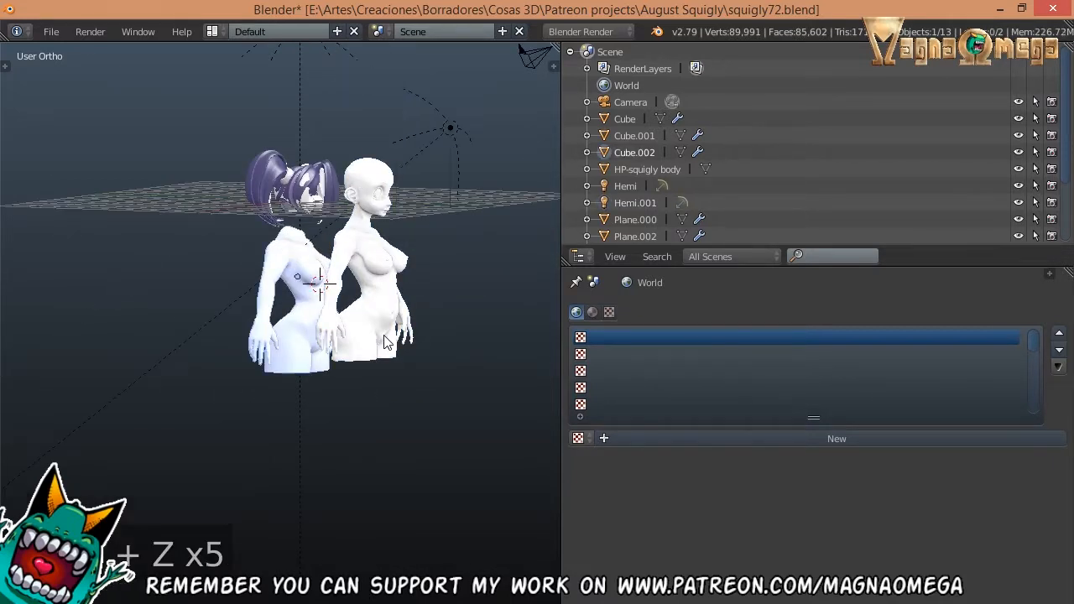
{"action": "key", "text": "ctrl+z"}
{"action": "key", "text": "ctrl+z"}
{"action": "key", "text": "ctrl+z"}
{"action": "key", "text": "ctrl+z"}
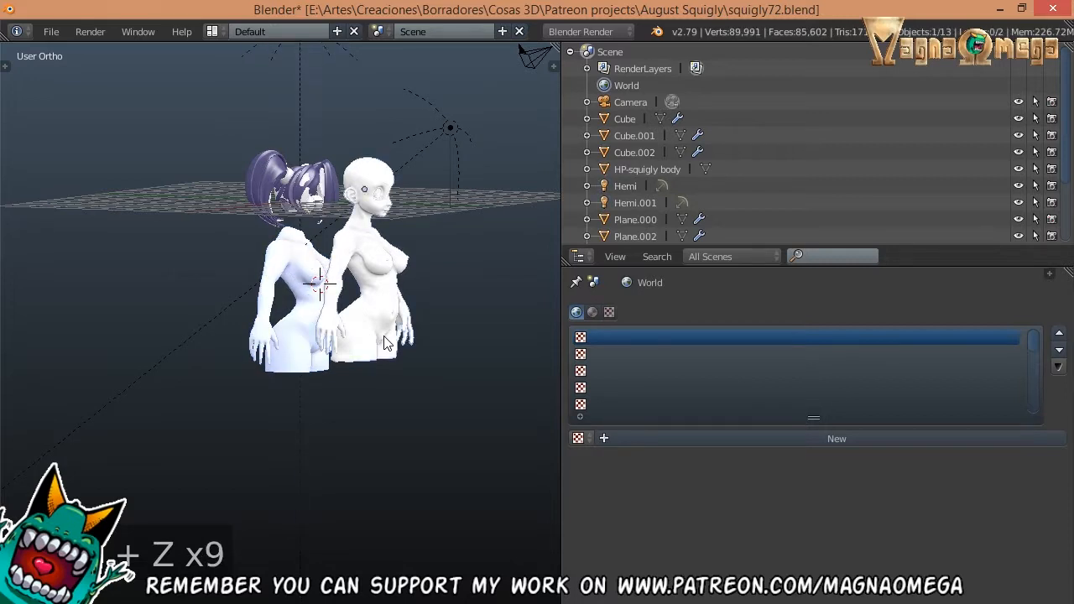
{"action": "key", "text": "ctrl+z"}
- Show layer 1 alone and check which body and hair meshes it holds
{"action": "scroll", "coordinate": [384, 340], "scroll_direction": "up", "scroll_amount": 5}
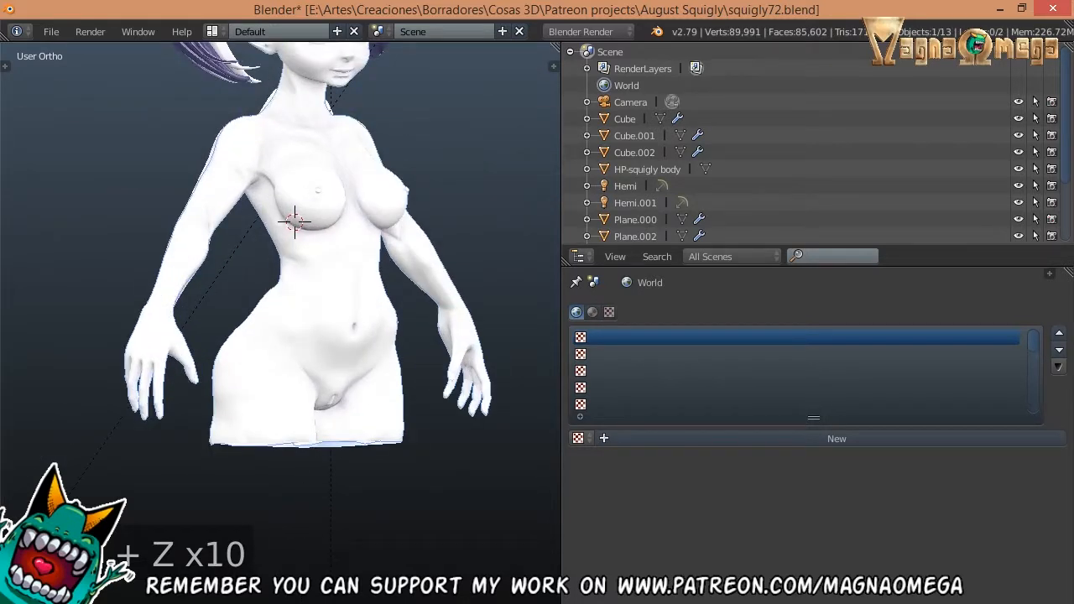
{"action": "key", "text": "1"}
{"action": "middle_click_drag", "start_coordinate": [308, 406], "coordinate": [245, 395]}
{"action": "scroll", "coordinate": [245, 394], "scroll_direction": "down", "scroll_amount": 5}
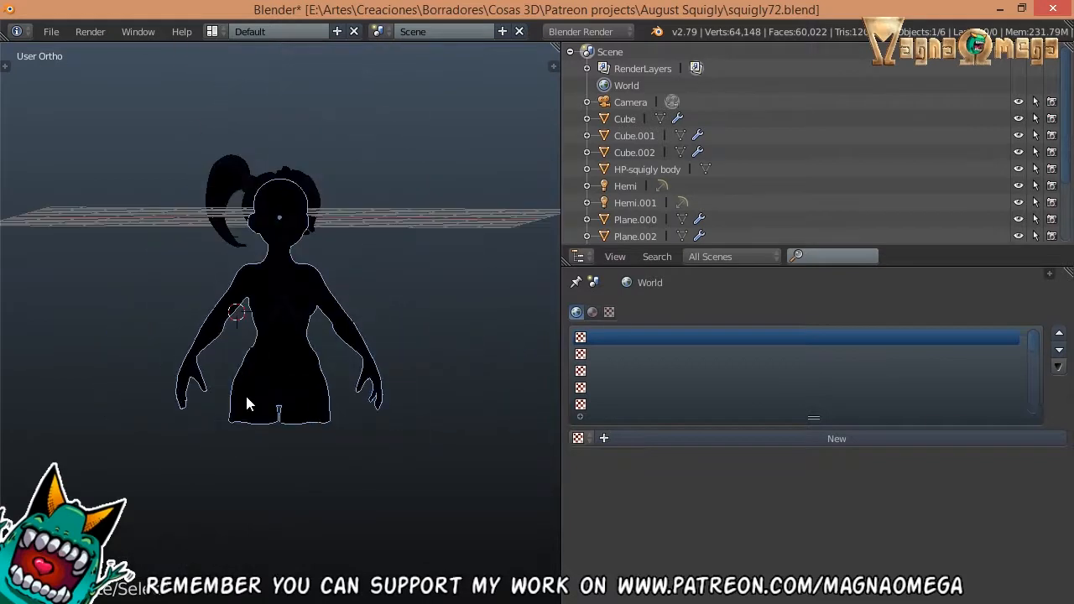
{"action": "key", "text": "g"}
{"action": "key", "text": "Escape"}
{"action": "key", "text": "h"}
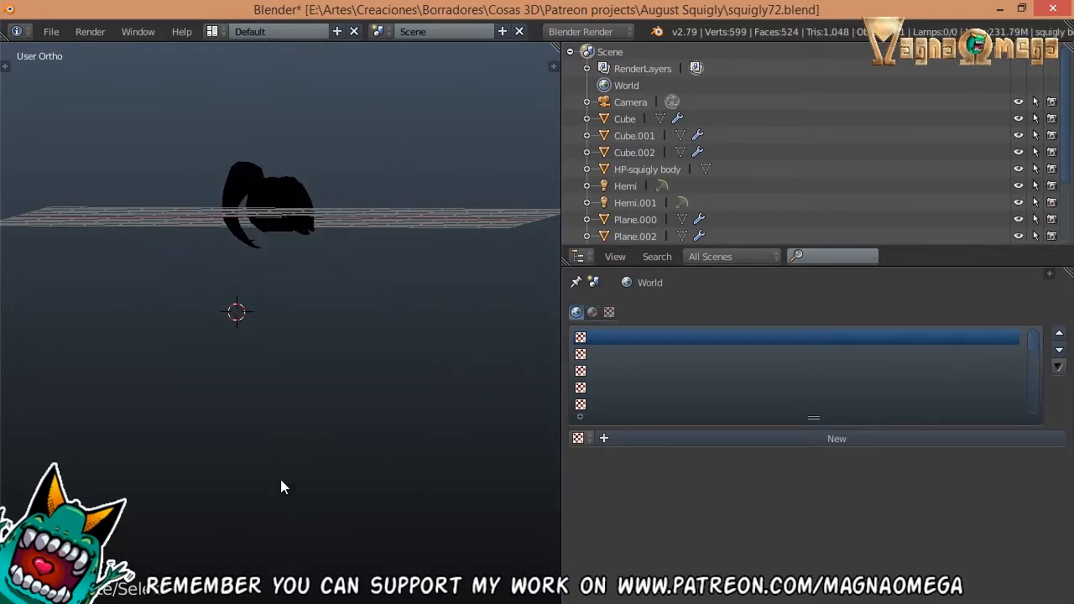
- Show layer 2 alone and move the headless body Cube.002 from it to a separate layer
{"action": "key", "text": "2"}
{"action": "right_click", "coordinate": [312, 387]}
{"action": "middle_click_drag", "start_coordinate": [314, 388], "coordinate": [283, 361]}
{"action": "key", "text": "m"}
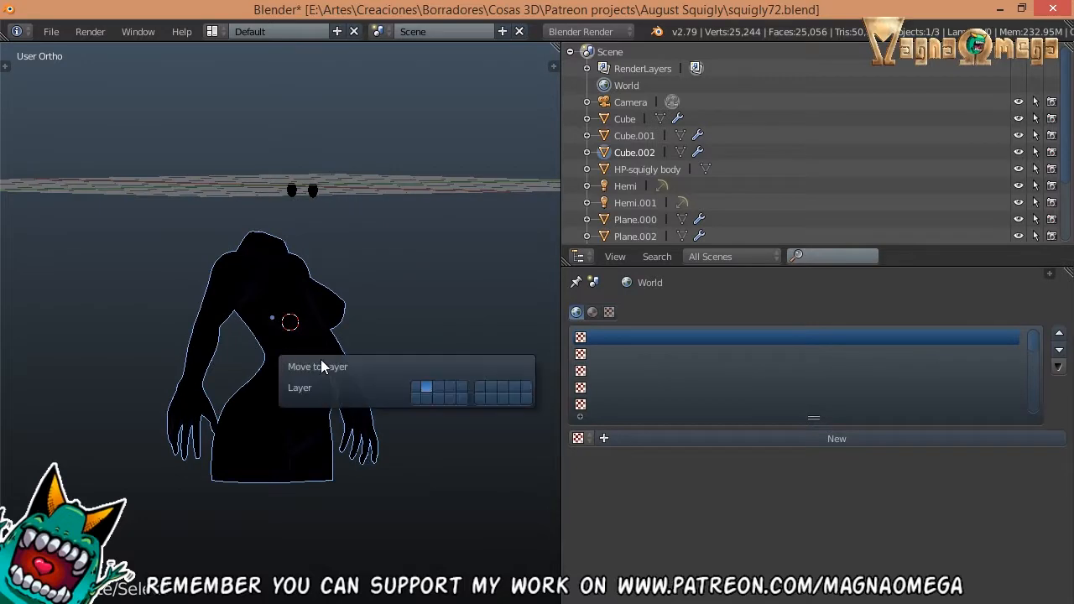
{"action": "left_click", "coordinate": [516, 399]}
- Show the character's layers 1 and 2 together again under the Hemi lamps
{"action": "key", "text": "1"}
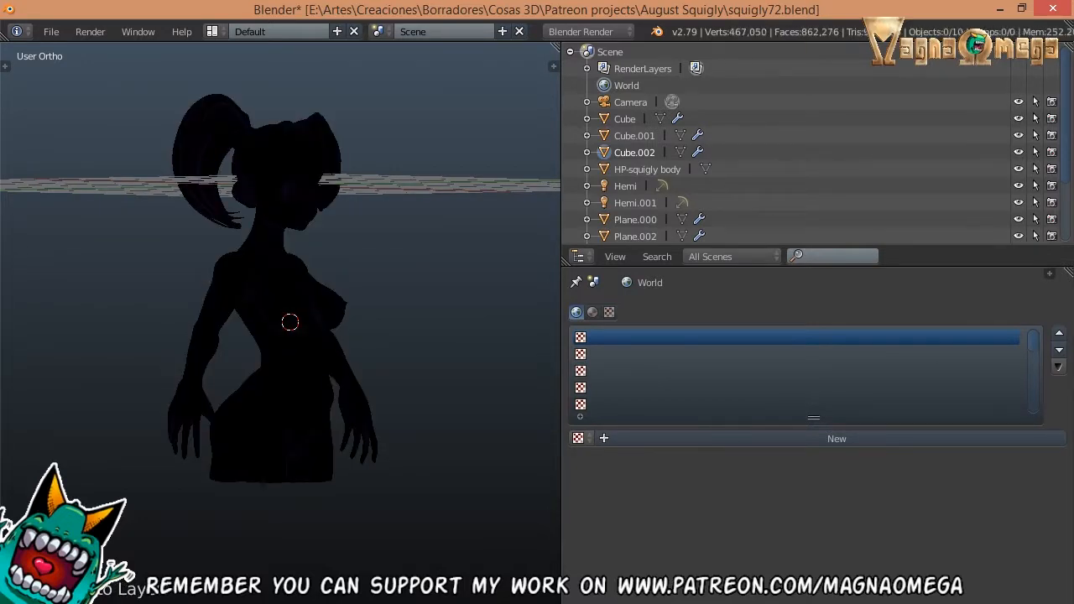
{"action": "key", "text": "shift+2"}
{"action": "middle_click_drag", "start_coordinate": [312, 586], "coordinate": [418, 231]}
- Try adding a new texture to the world, then undo it
{"action": "right_click", "coordinate": [419, 231]}
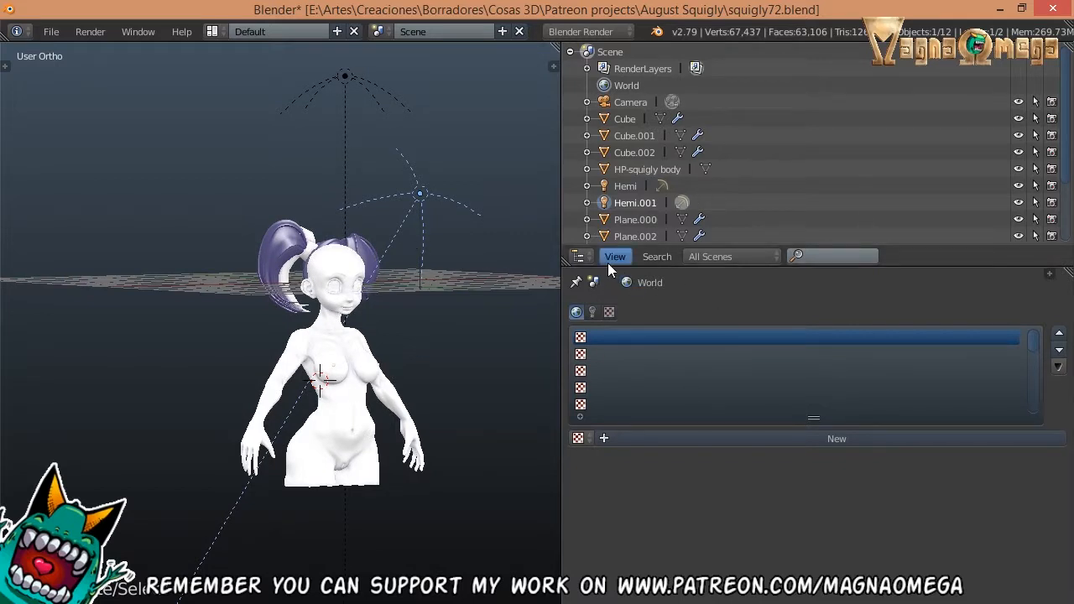
{"action": "left_click_drag", "start_coordinate": [613, 267], "coordinate": [622, 112]}
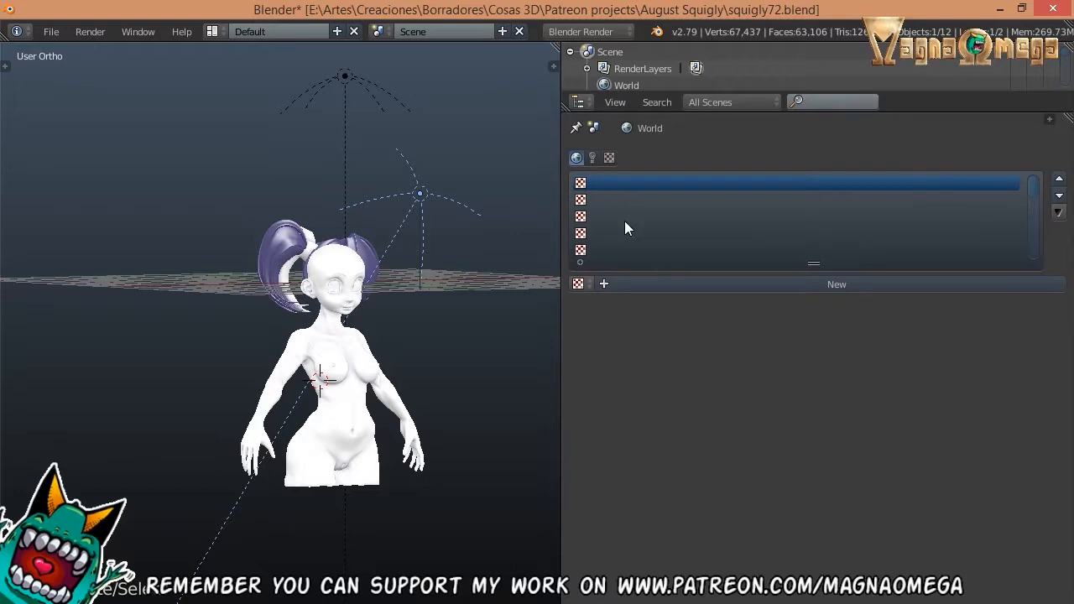
{"action": "left_click", "coordinate": [795, 287]}
{"action": "middle_click_drag", "start_coordinate": [369, 252], "coordinate": [361, 294]}
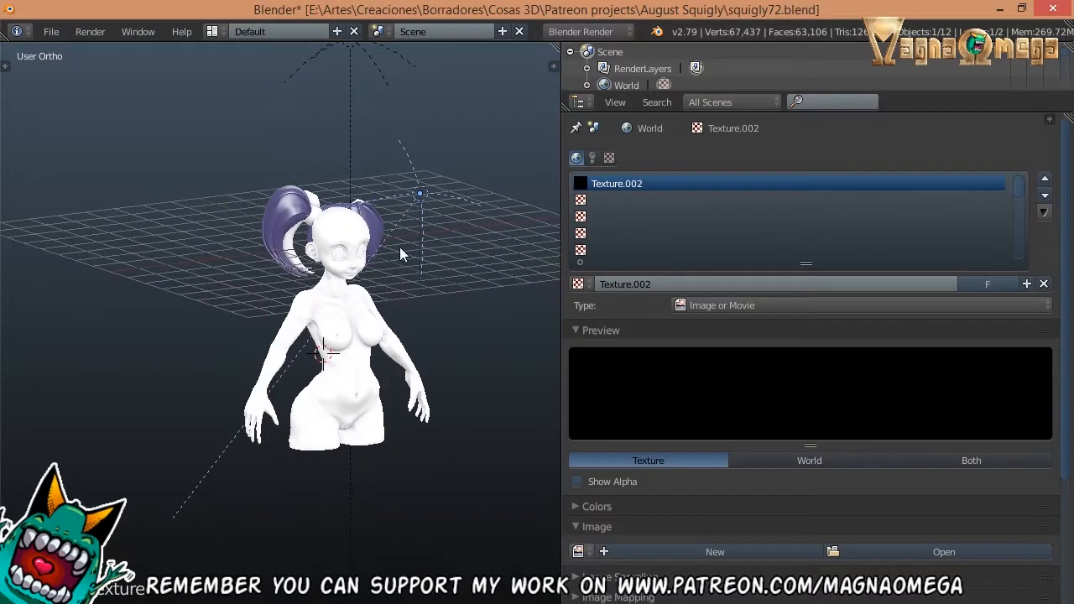
{"action": "key", "text": "ctrl+z"}
- Try a new texture on the Hemi.001 lamp, preview it as a lamp, and unlink it
{"action": "left_click", "coordinate": [596, 156]}
{"action": "left_click", "coordinate": [676, 285]}
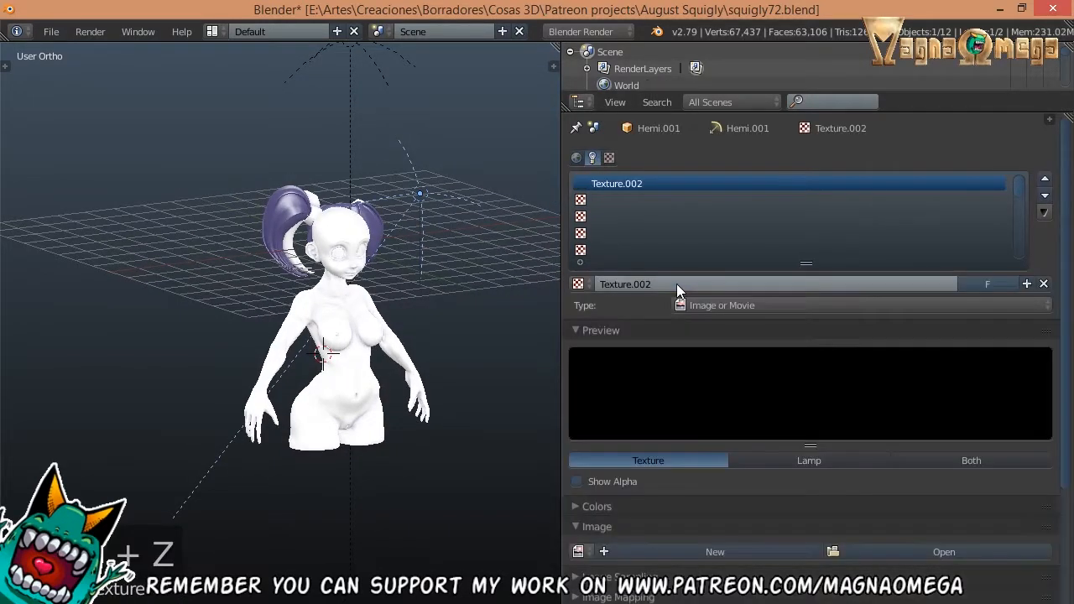
{"action": "left_click", "coordinate": [785, 464]}
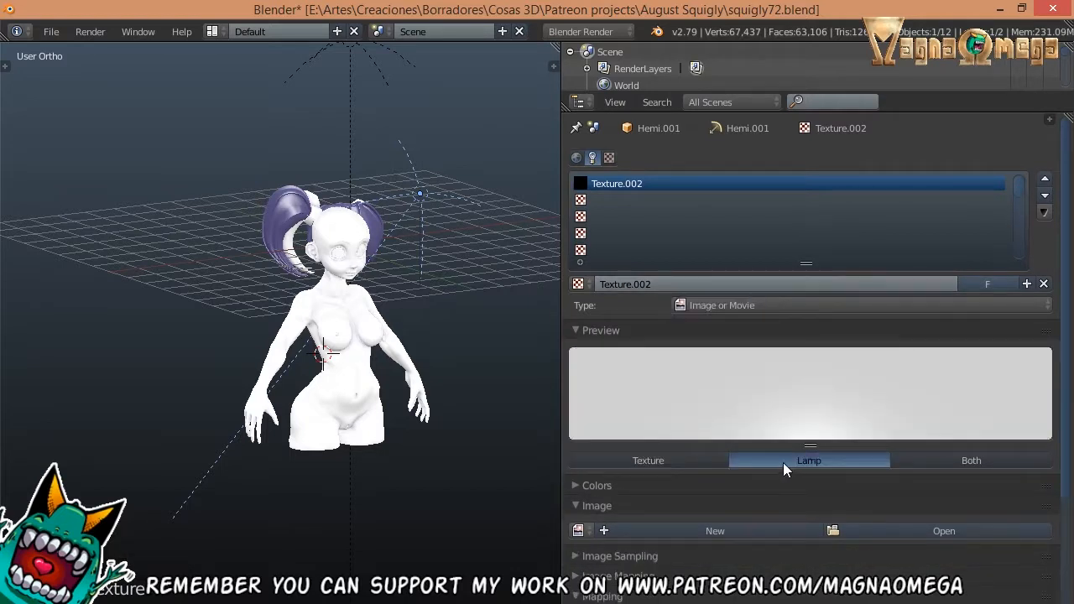
{"action": "left_click", "coordinate": [1043, 284]}
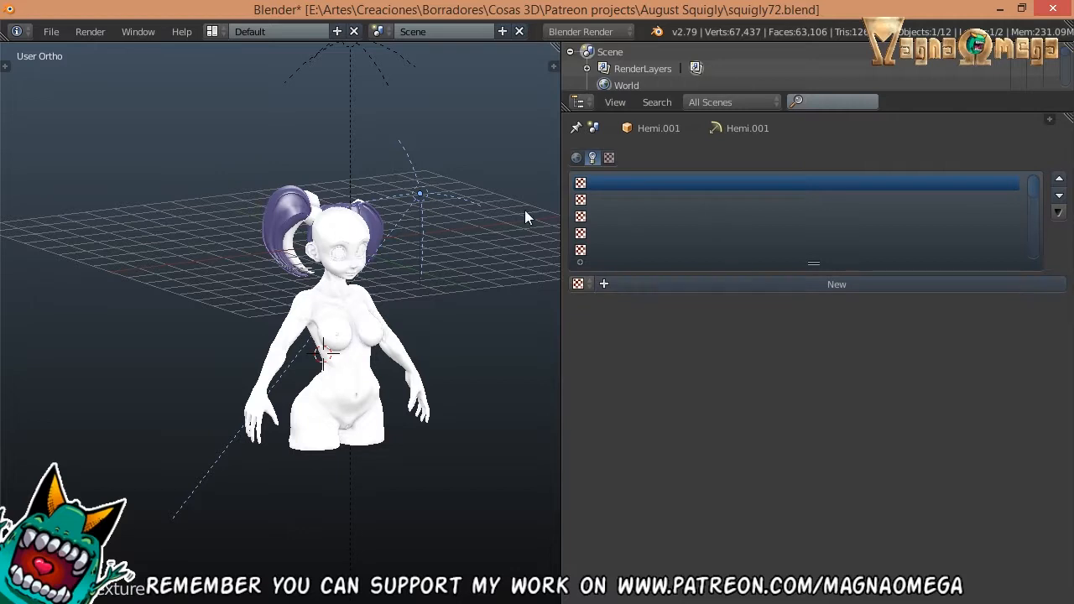
- Delete both Hemi lamps from the scene
{"action": "right_click", "coordinate": [423, 194]}
{"action": "key", "text": "r"}
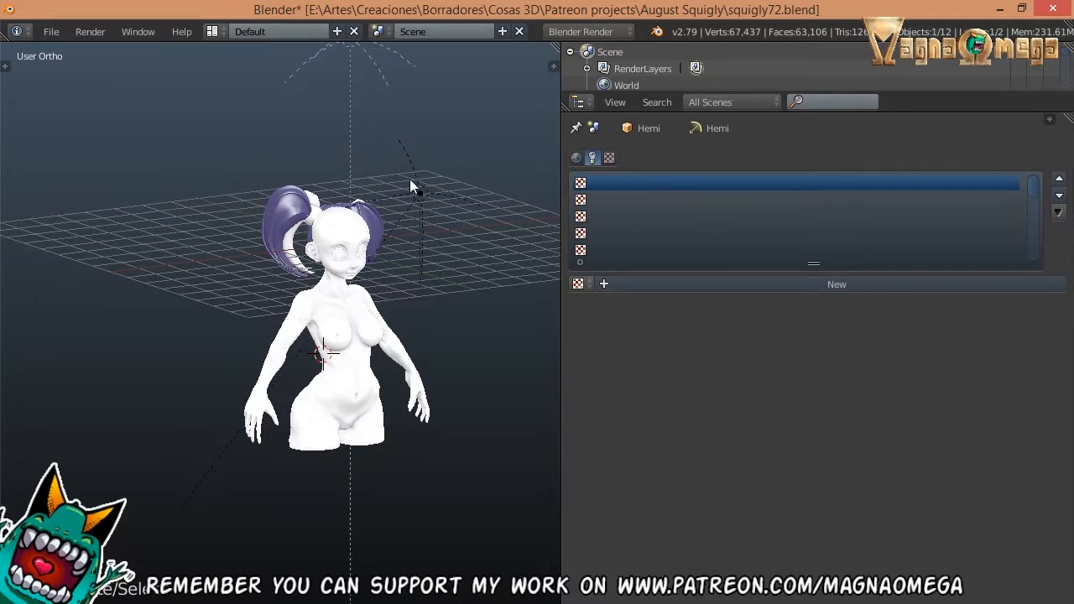
{"action": "key", "text": "x"}
{"action": "left_click", "coordinate": [415, 180]}
{"action": "middle_click_drag", "start_coordinate": [334, 314], "coordinate": [289, 436]}
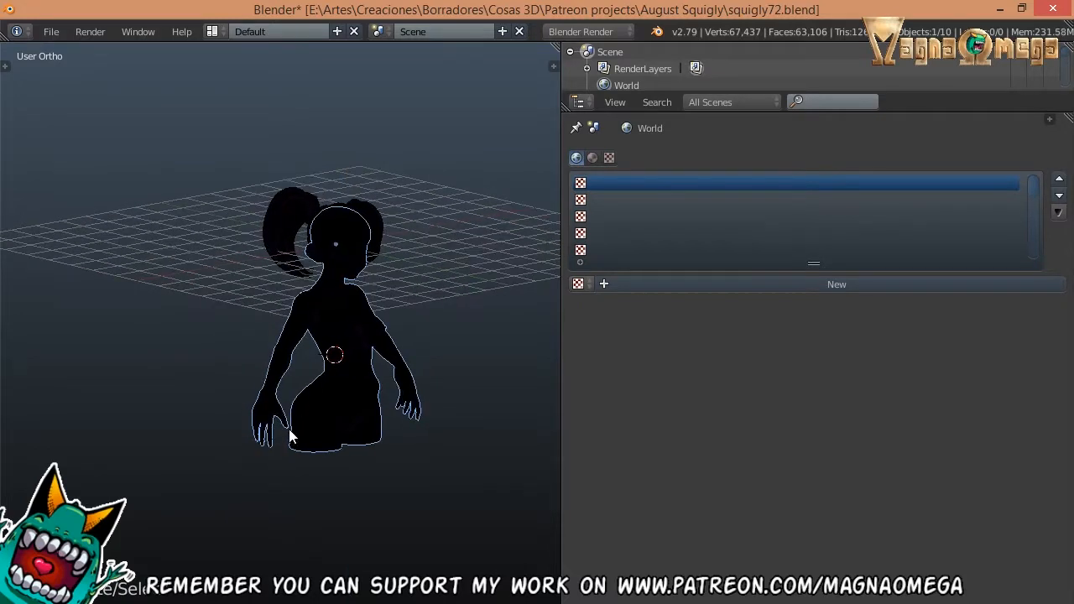
{"action": "key", "text": "Delete"}
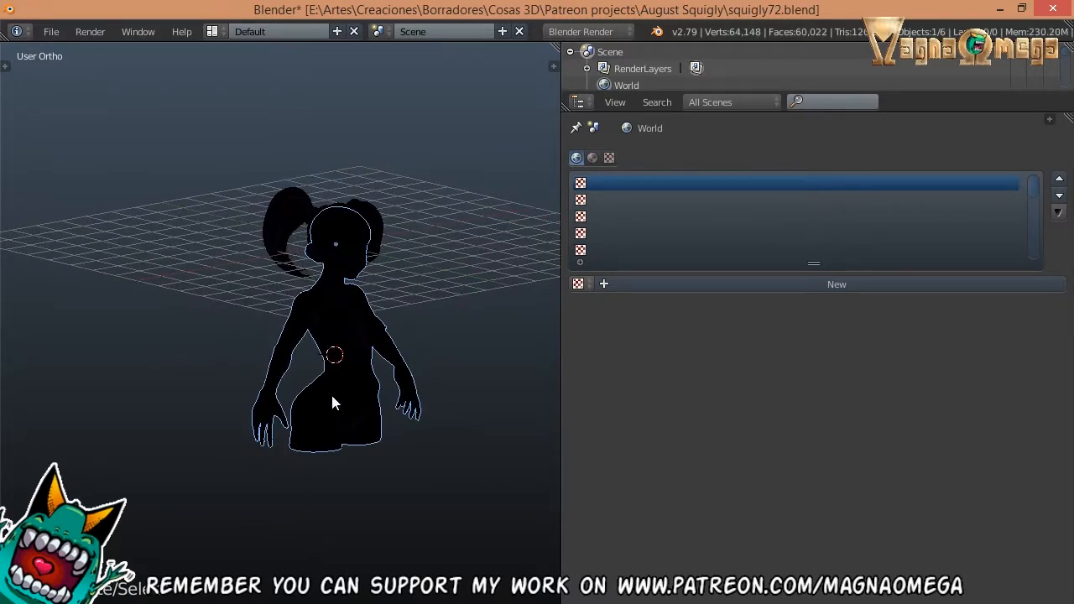
- Check the Blender Render engine setting and inspect the outliner's list of all scene objects, including Plane.002
{"action": "middle_click_drag", "start_coordinate": [333, 398], "coordinate": [393, 401]}
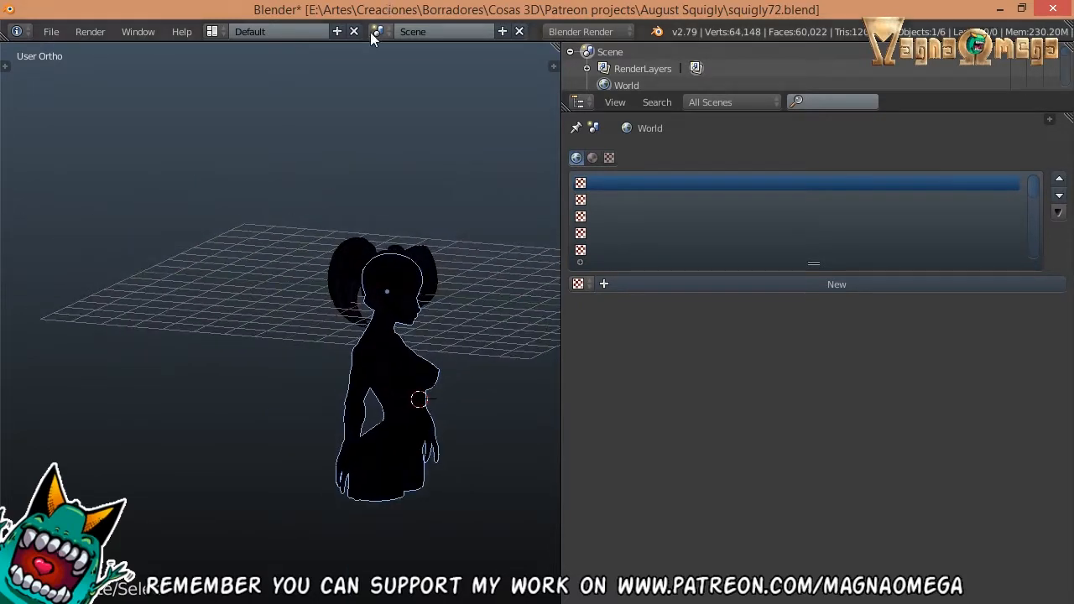
{"action": "left_click", "coordinate": [579, 32]}
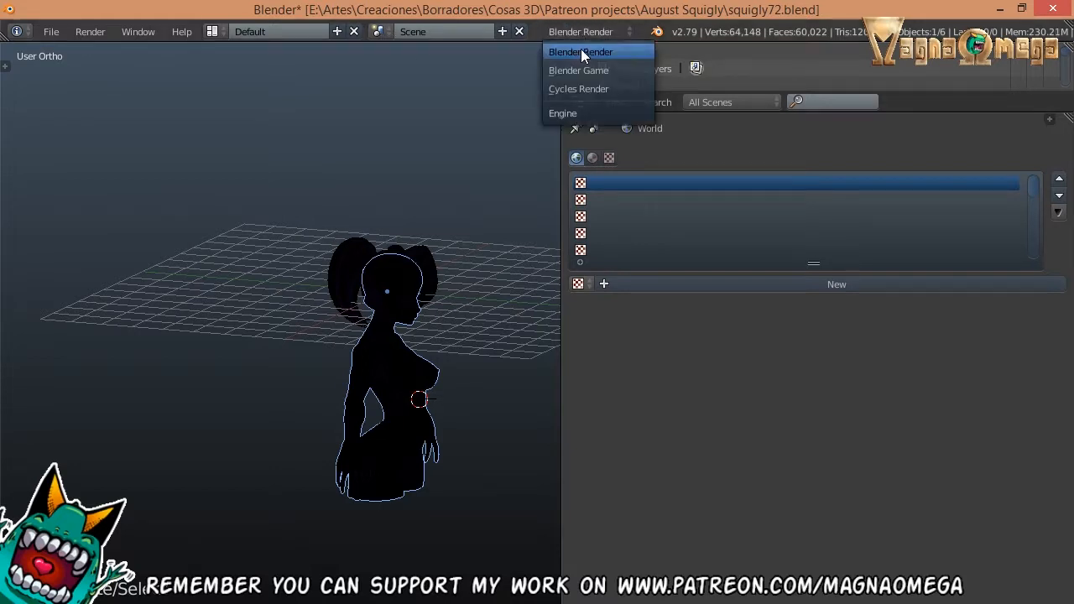
{"action": "left_click", "coordinate": [583, 52]}
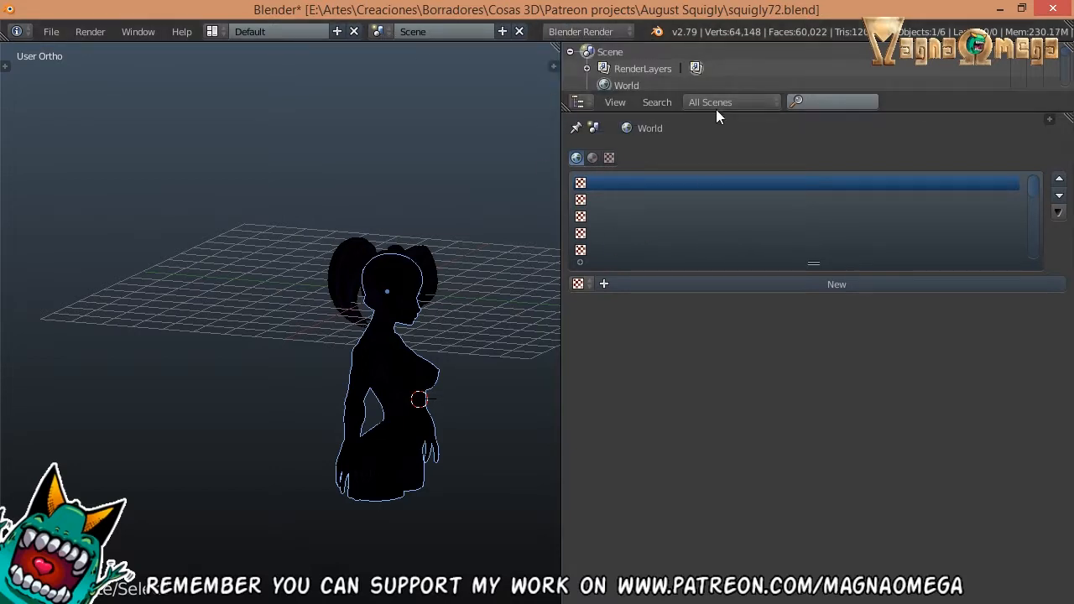
{"action": "left_click_drag", "start_coordinate": [716, 110], "coordinate": [713, 362]}
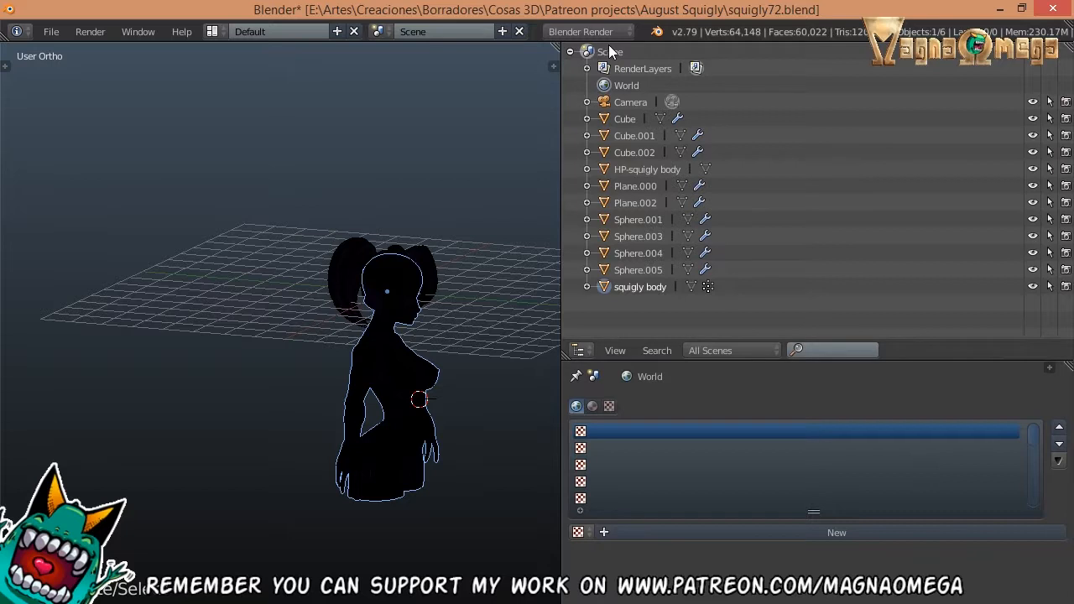
{"action": "left_click", "coordinate": [712, 351]}
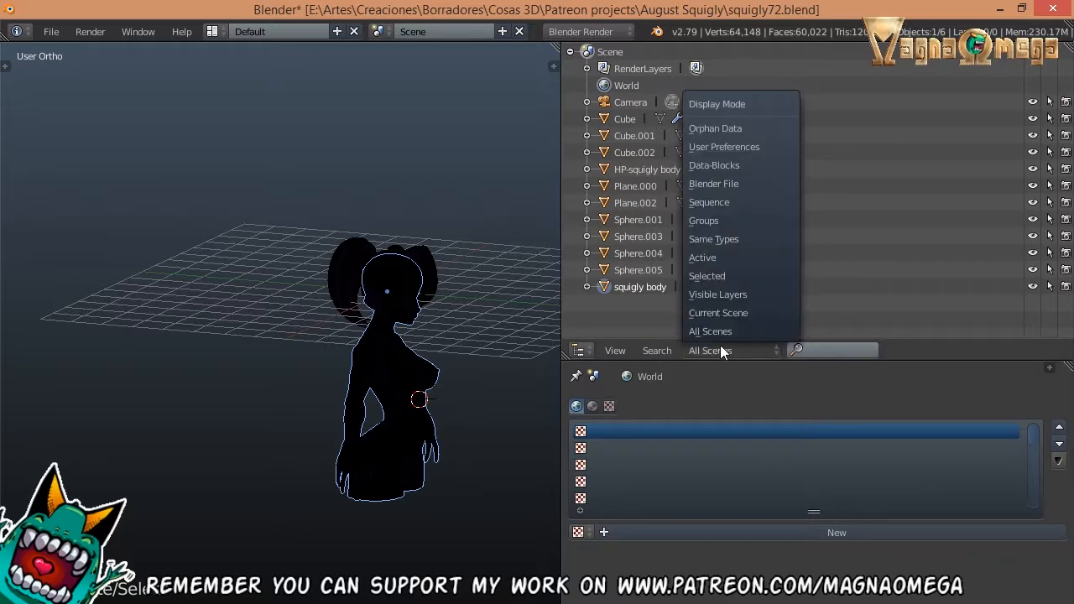
{"action": "left_click", "coordinate": [726, 330]}
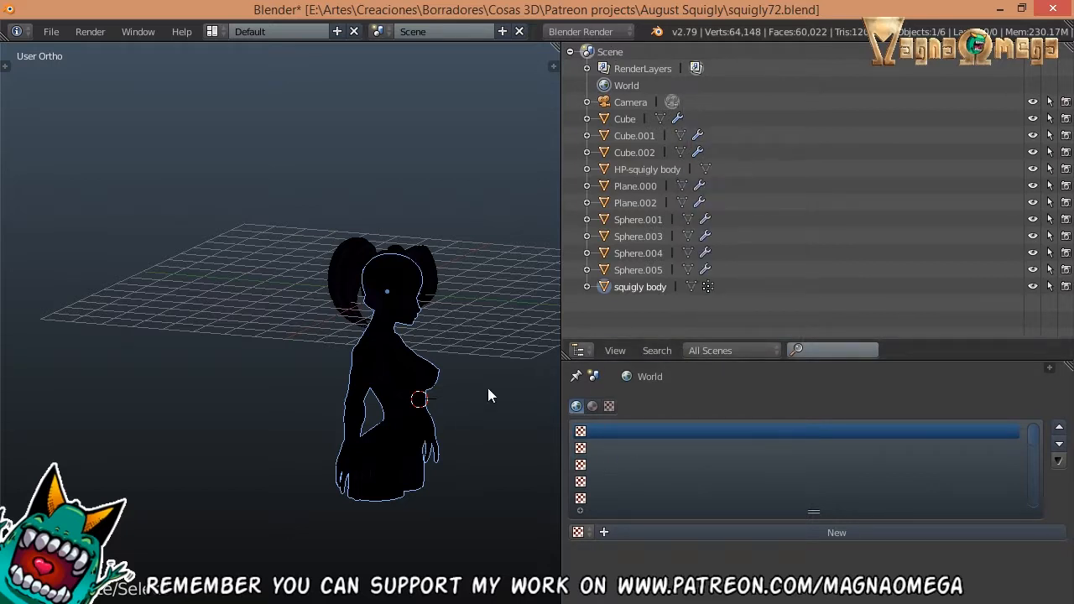
{"action": "key", "text": "a"}
{"action": "left_click", "coordinate": [658, 202]}
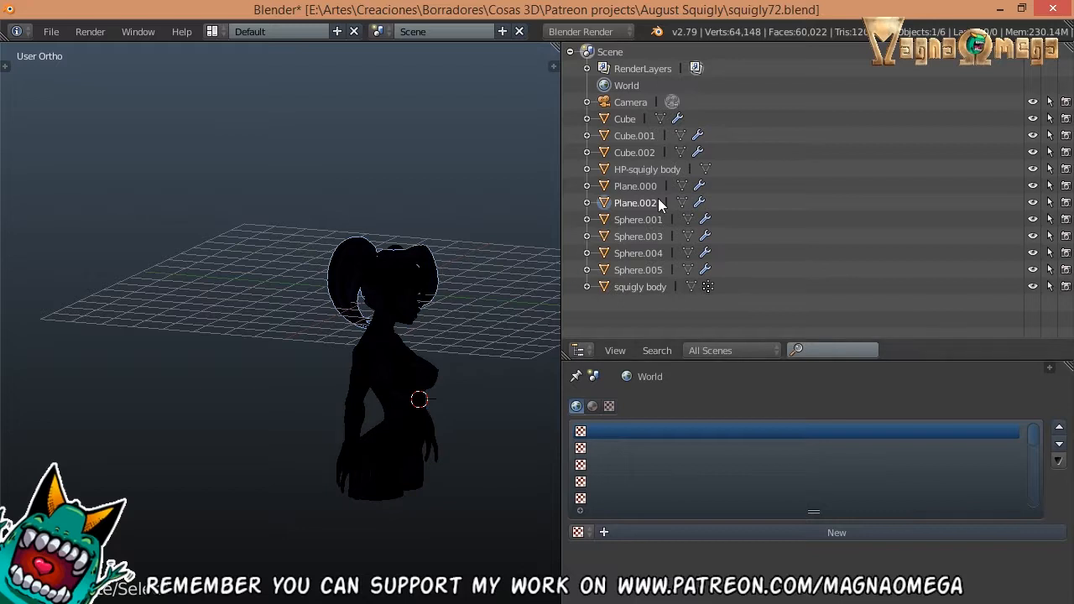
{"action": "left_click", "coordinate": [586, 203]}
{"action": "left_click", "coordinate": [586, 203]}
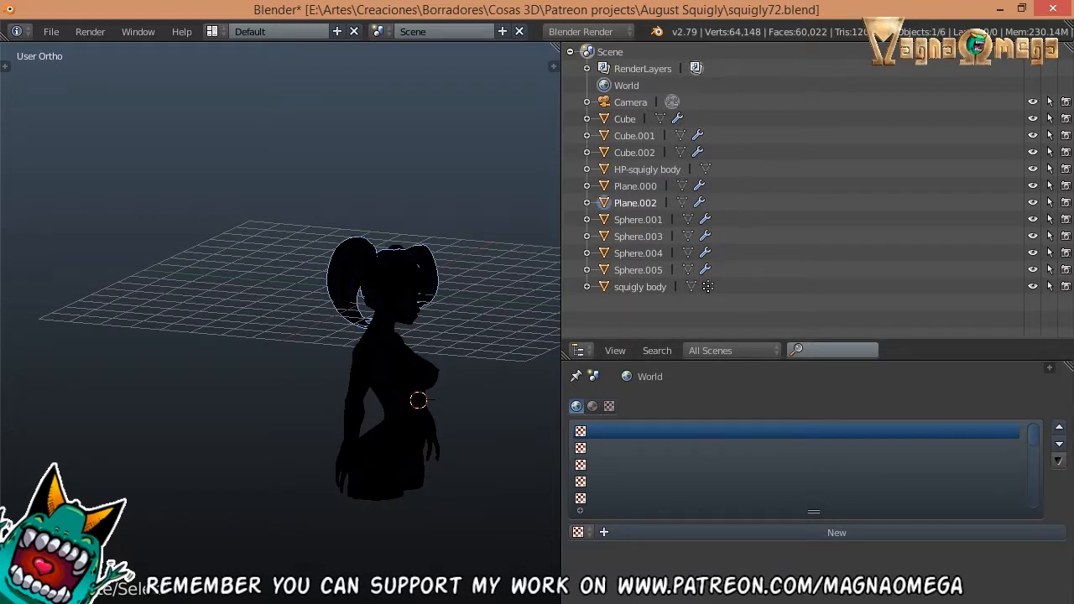
- Inspect the character in solid and wireframe shading and select the squigly body
{"action": "key", "text": "alt+z"}
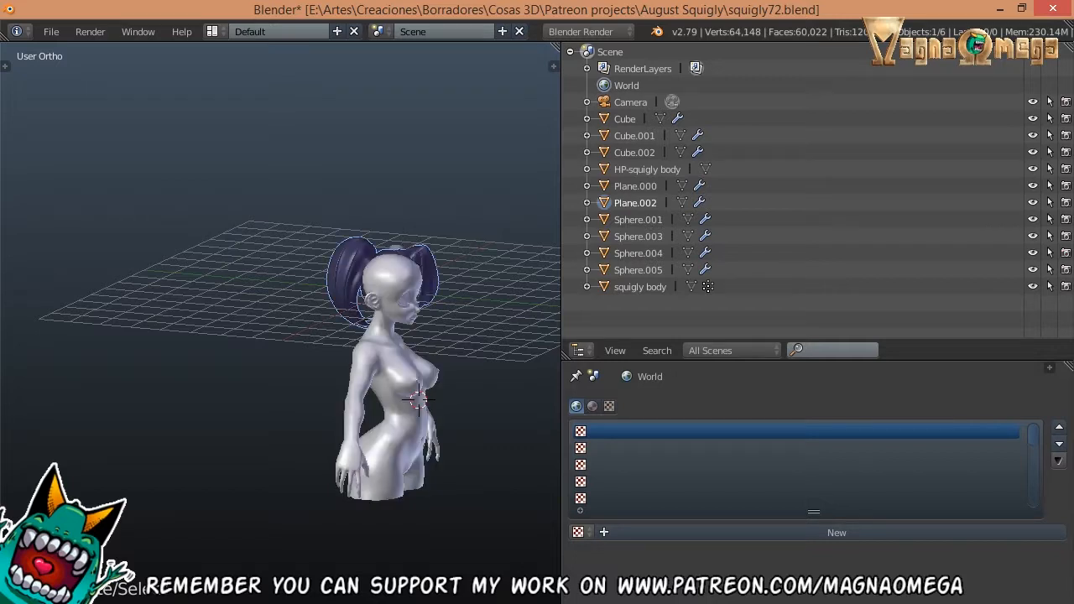
{"action": "key", "text": "z"}
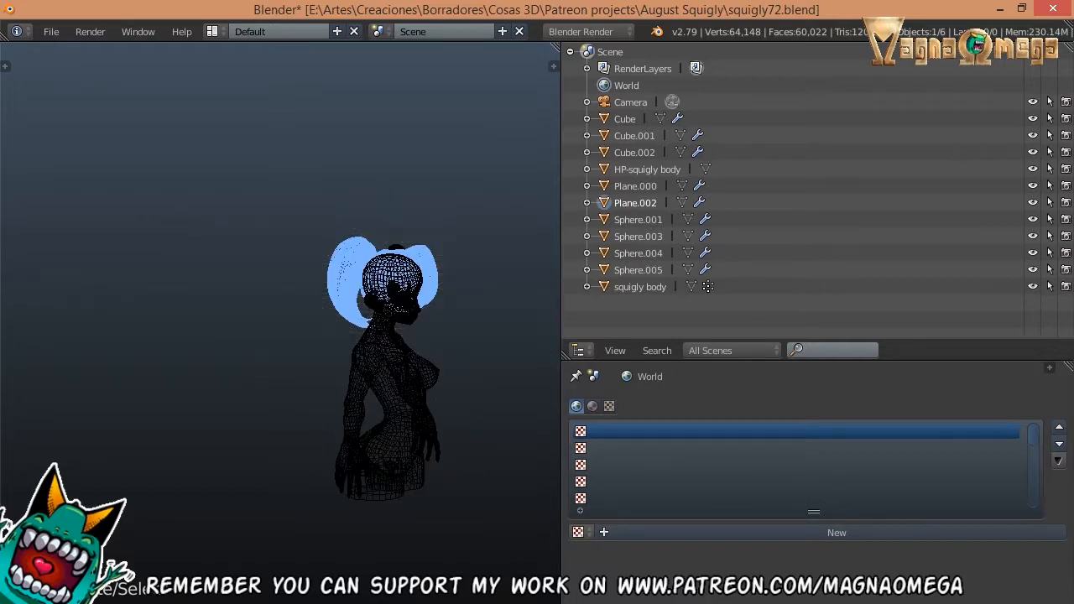
{"action": "middle_click_drag", "start_coordinate": [451, 595], "coordinate": [412, 589]}
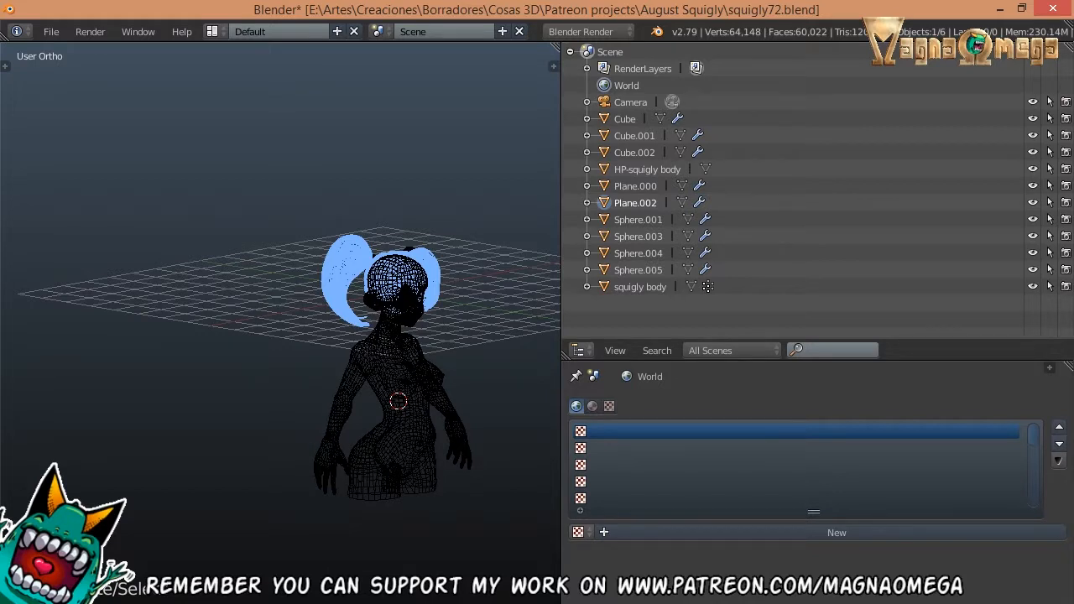
{"action": "middle_click_drag", "start_coordinate": [470, 399], "coordinate": [408, 403]}
{"action": "right_click", "coordinate": [395, 439]}
{"action": "middle_click_drag", "start_coordinate": [395, 439], "coordinate": [537, 422]}
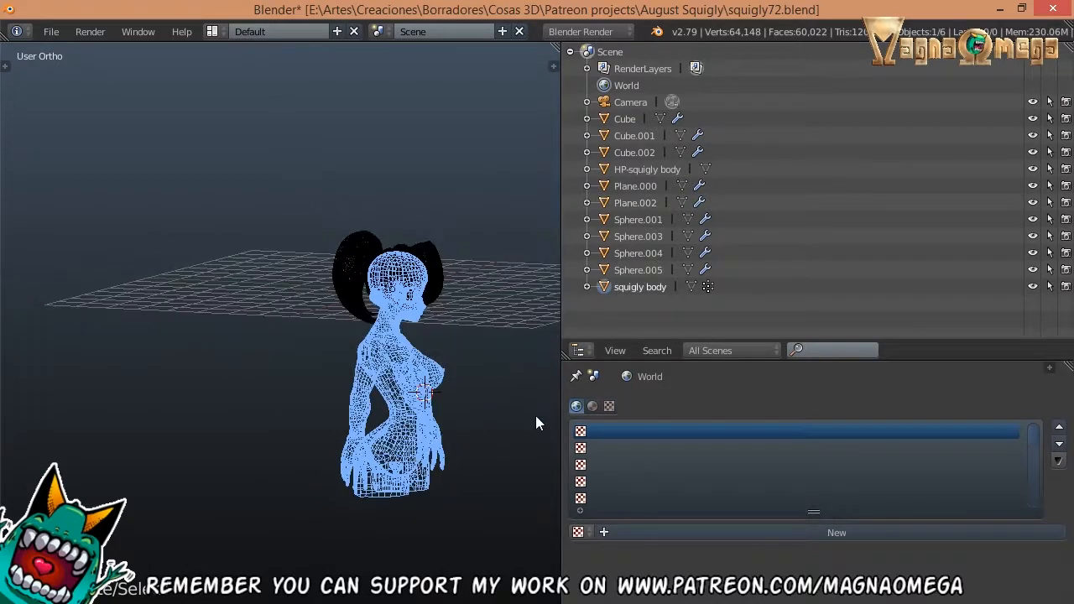
- Reveal the properties editor's header and return the viewport to textured shading with the character's layers shown
{"action": "left_click", "coordinate": [1051, 369]}
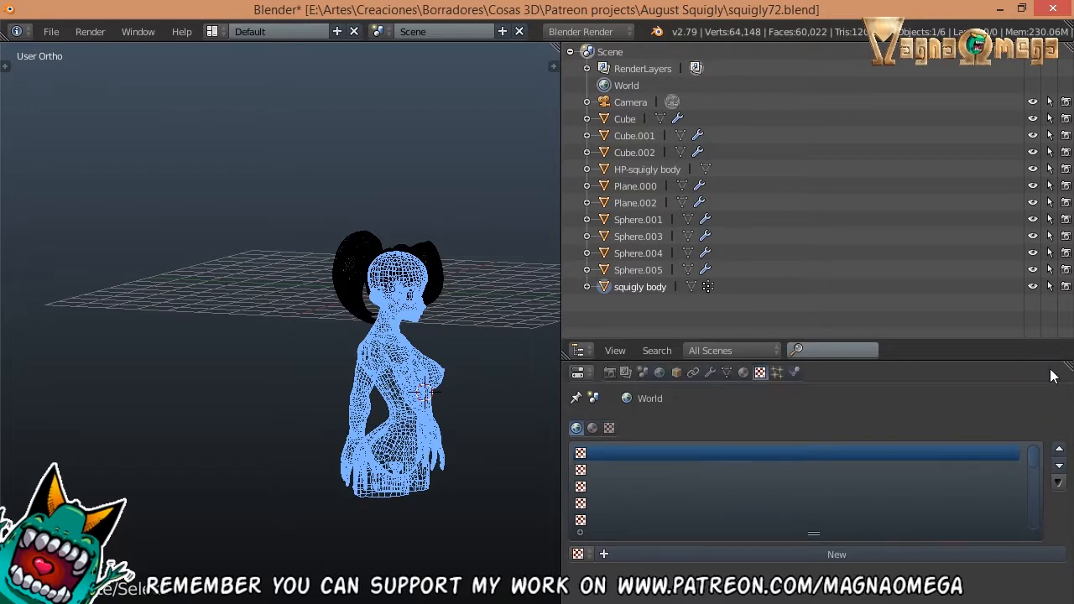
{"action": "left_click_drag", "start_coordinate": [949, 361], "coordinate": [921, 227]}
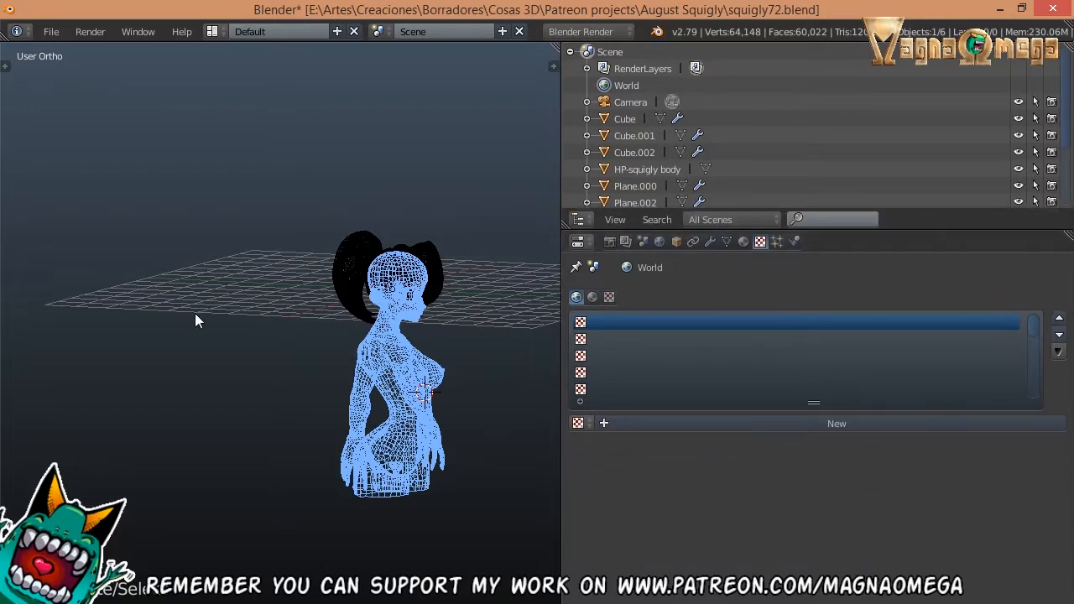
{"action": "middle_click_drag", "start_coordinate": [197, 319], "coordinate": [385, 420]}
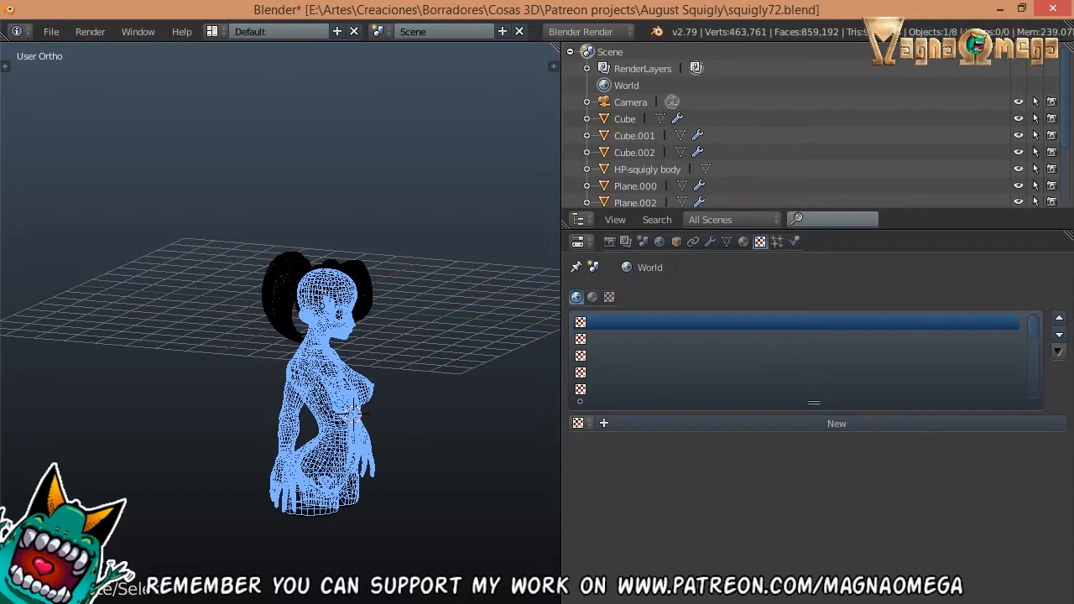
{"action": "key", "text": "alt+z"}
{"action": "middle_click_drag", "start_coordinate": [390, 361], "coordinate": [392, 331]}
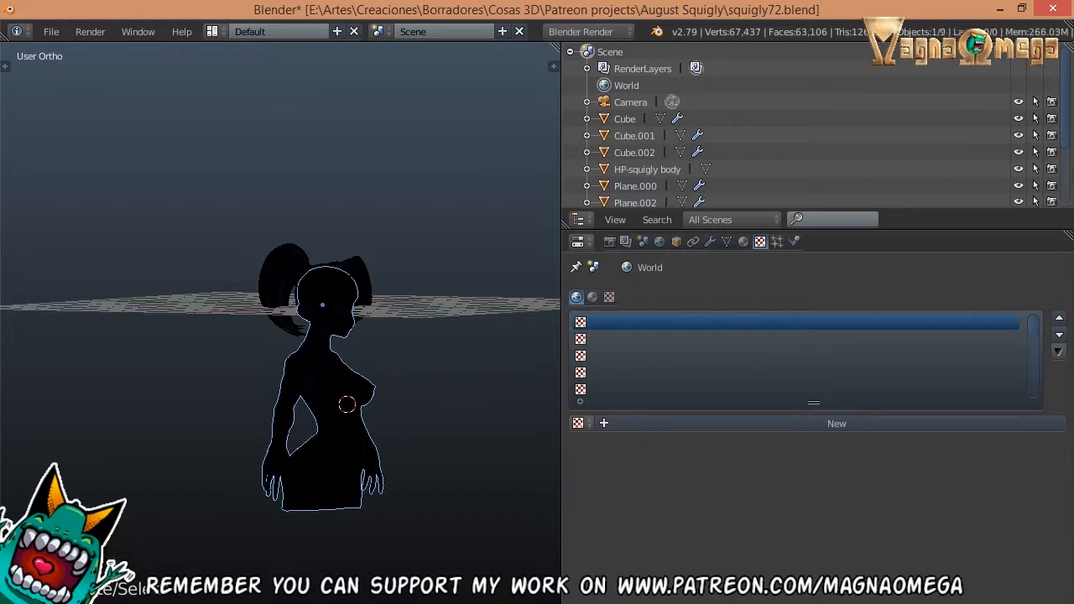
{"action": "middle_click_drag", "start_coordinate": [393, 331], "coordinate": [379, 352]}
{"action": "scroll", "coordinate": [379, 351], "scroll_direction": "down", "scroll_amount": 1}
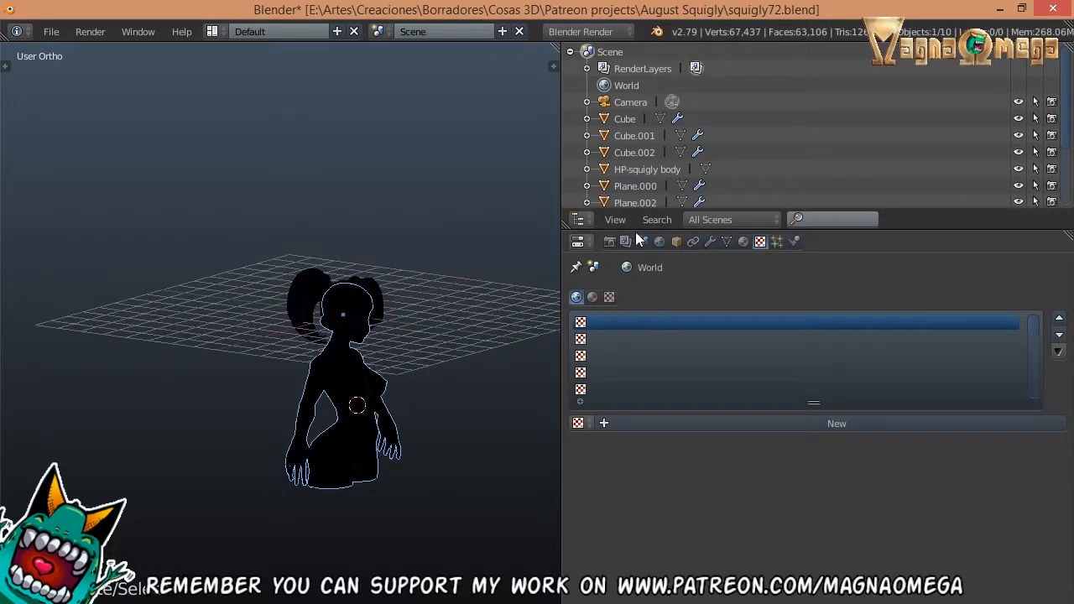
{"action": "left_click_drag", "start_coordinate": [636, 230], "coordinate": [636, 391]}
{"action": "middle_click_drag", "start_coordinate": [377, 327], "coordinate": [365, 313]}
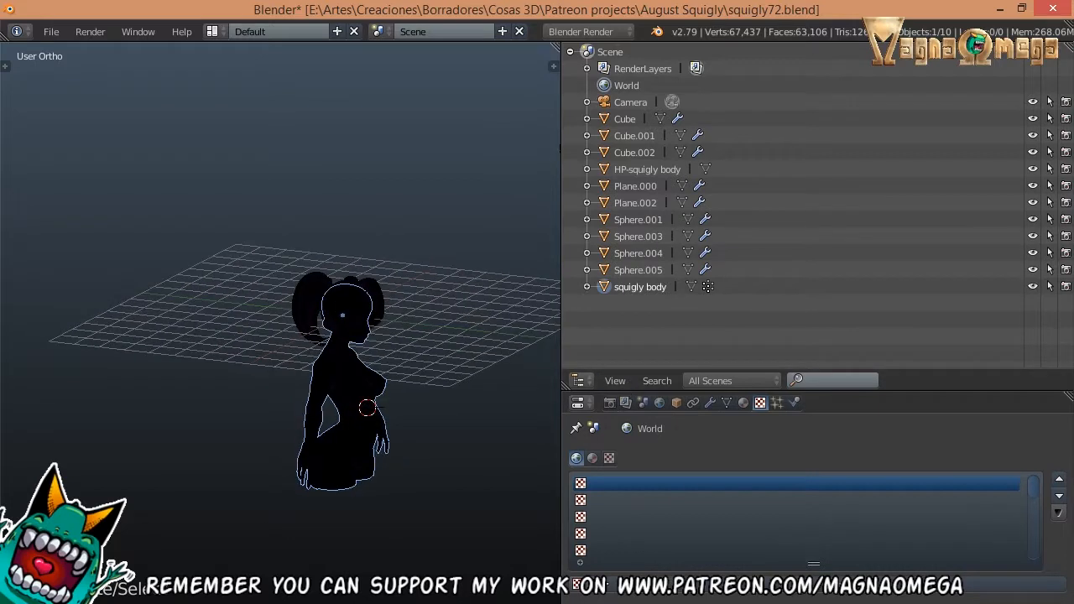
- Add a Hemi lamp and move it above the character's head
{"action": "key", "text": "shift+a"}
{"action": "mouse_move", "coordinate": [329, 369]}
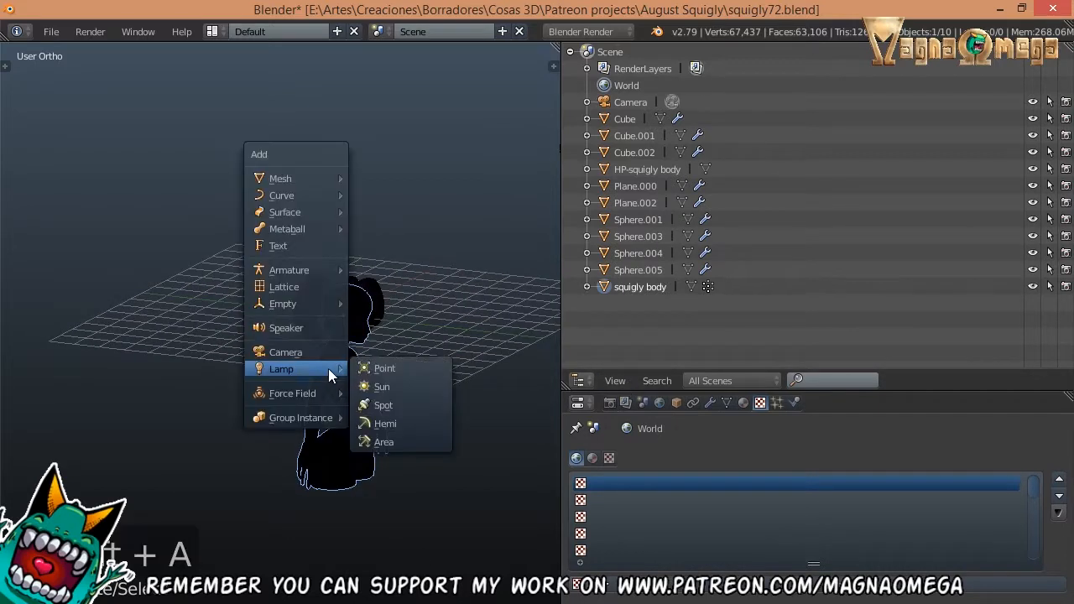
{"action": "left_click", "coordinate": [408, 424]}
{"action": "middle_click_drag", "start_coordinate": [398, 388], "coordinate": [420, 143]}
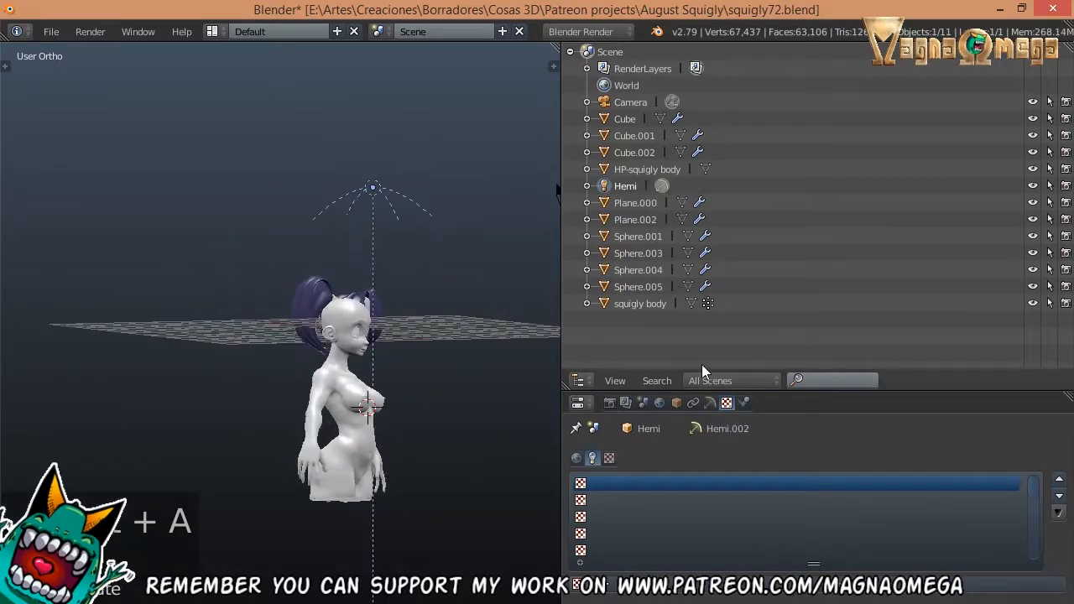
- Duplicate the Hemi lamp, place the copy in front of the character and angle it toward the body
{"action": "left_click", "coordinate": [711, 404]}
{"action": "middle_click_drag", "start_coordinate": [412, 415], "coordinate": [331, 329]}
{"action": "key", "text": "shift+d"}
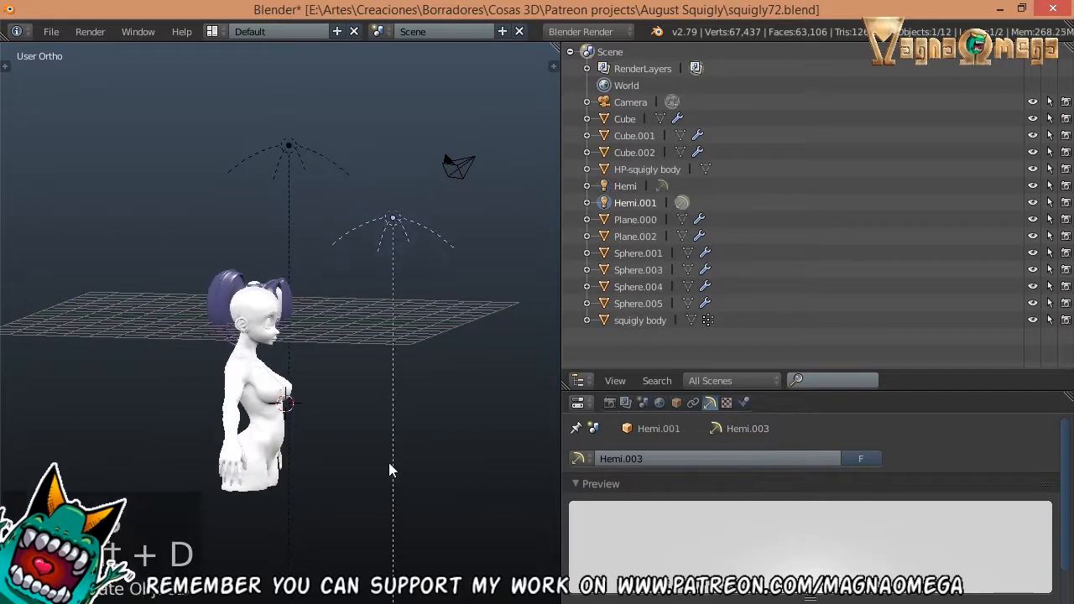
{"action": "middle_click_drag", "start_coordinate": [391, 470], "coordinate": [431, 471]}
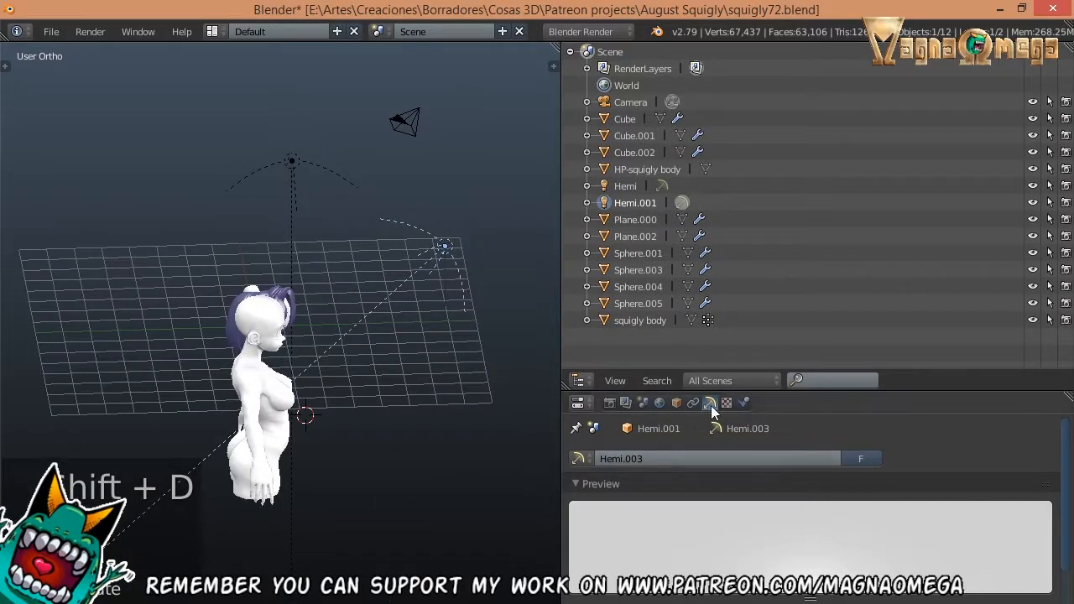
- Change the duplicated lamp's type to Sun, rotate it toward the character's front and review its remaining settings
{"action": "scroll", "coordinate": [701, 498], "scroll_direction": "down", "scroll_amount": 5}
{"action": "left_click", "coordinate": [722, 538]}
{"action": "middle_click_drag", "start_coordinate": [373, 366], "coordinate": [481, 357]}
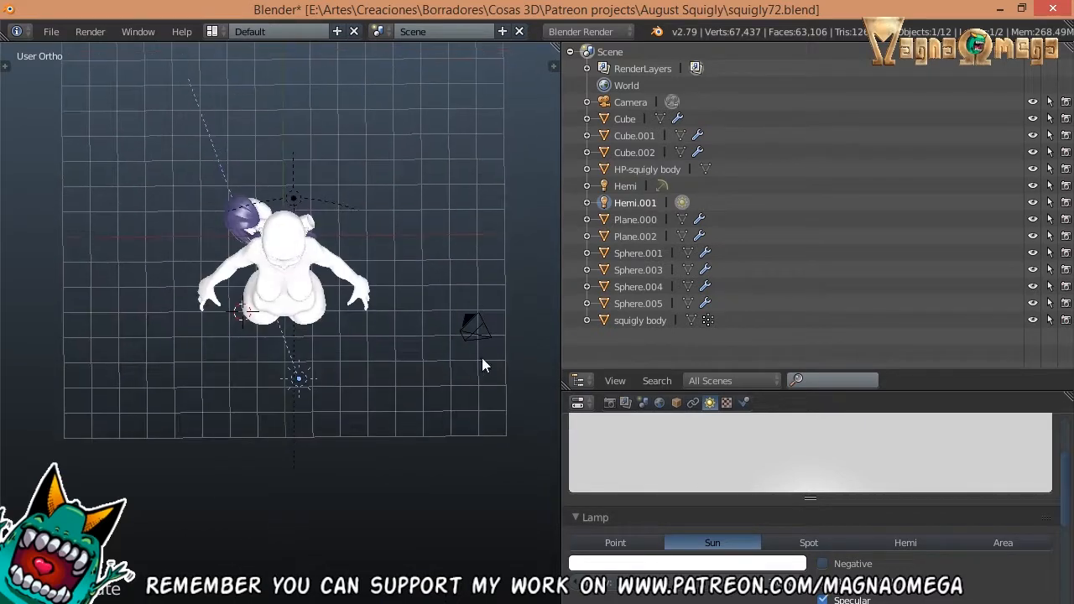
{"action": "key", "text": "r"}
{"action": "left_click", "coordinate": [504, 216]}
{"action": "middle_click_drag", "start_coordinate": [504, 217], "coordinate": [344, 363]}
{"action": "scroll", "coordinate": [870, 518], "scroll_direction": "down", "scroll_amount": 6}
{"action": "scroll", "coordinate": [870, 515], "scroll_direction": "down", "scroll_amount": 4}
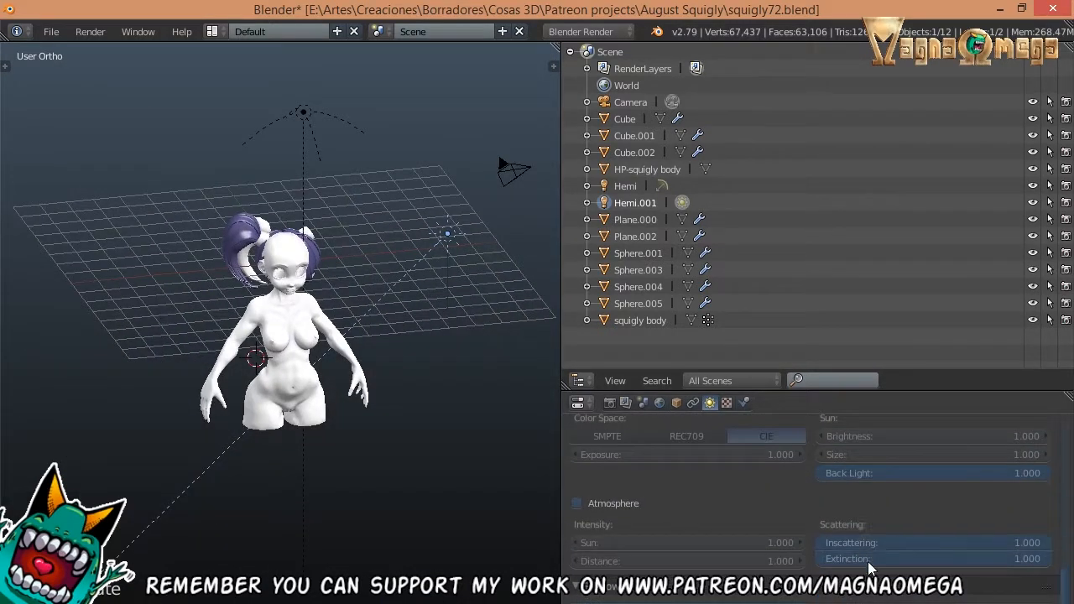
{"action": "scroll", "coordinate": [370, 313], "scroll_direction": "up", "scroll_amount": 4}
- Select the squigly body and open its material settings
{"action": "middle_click_drag", "start_coordinate": [369, 313], "coordinate": [381, 446]}
{"action": "right_click", "coordinate": [304, 424]}
{"action": "scroll", "coordinate": [293, 399], "scroll_direction": "up", "scroll_amount": 2}
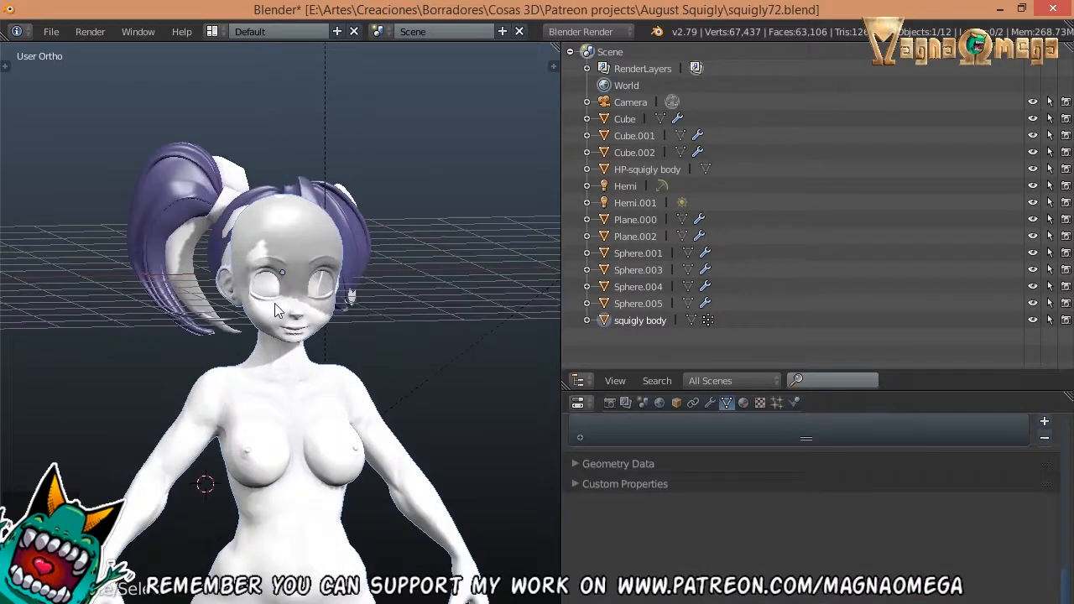
{"action": "middle_click_drag", "start_coordinate": [286, 394], "coordinate": [353, 415]}
{"action": "left_click", "coordinate": [743, 404]}
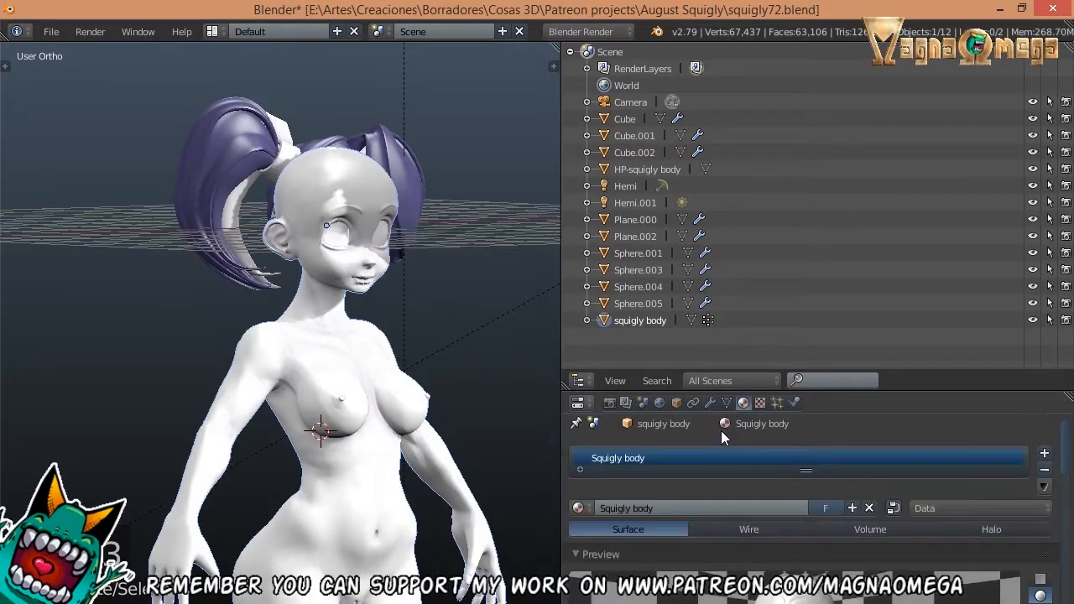
- Find the squigly body's object display settings and turn off X-Ray
{"action": "left_click", "coordinate": [711, 404]}
{"action": "left_click", "coordinate": [693, 403]}
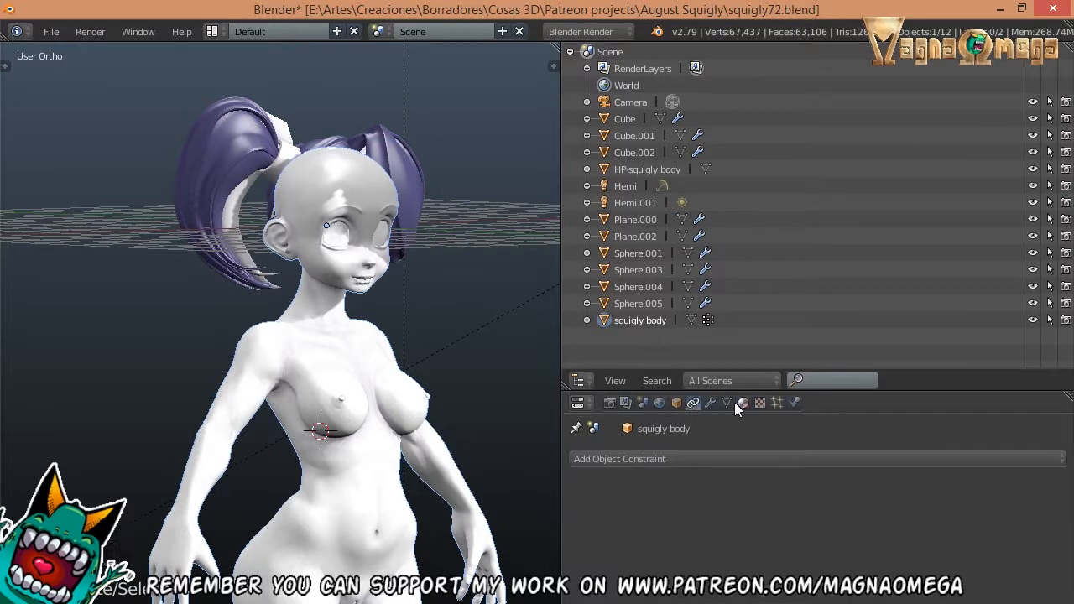
{"action": "left_click", "coordinate": [727, 403]}
{"action": "left_click", "coordinate": [677, 403]}
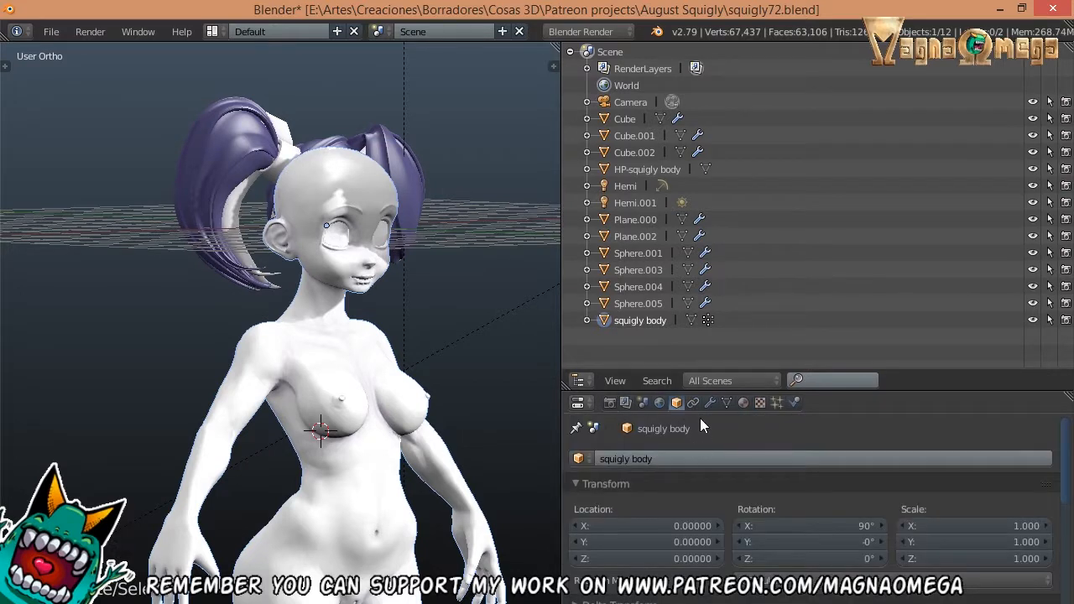
{"action": "left_click_drag", "start_coordinate": [688, 391], "coordinate": [696, 146]}
{"action": "scroll", "coordinate": [778, 566], "scroll_direction": "down", "scroll_amount": 2}
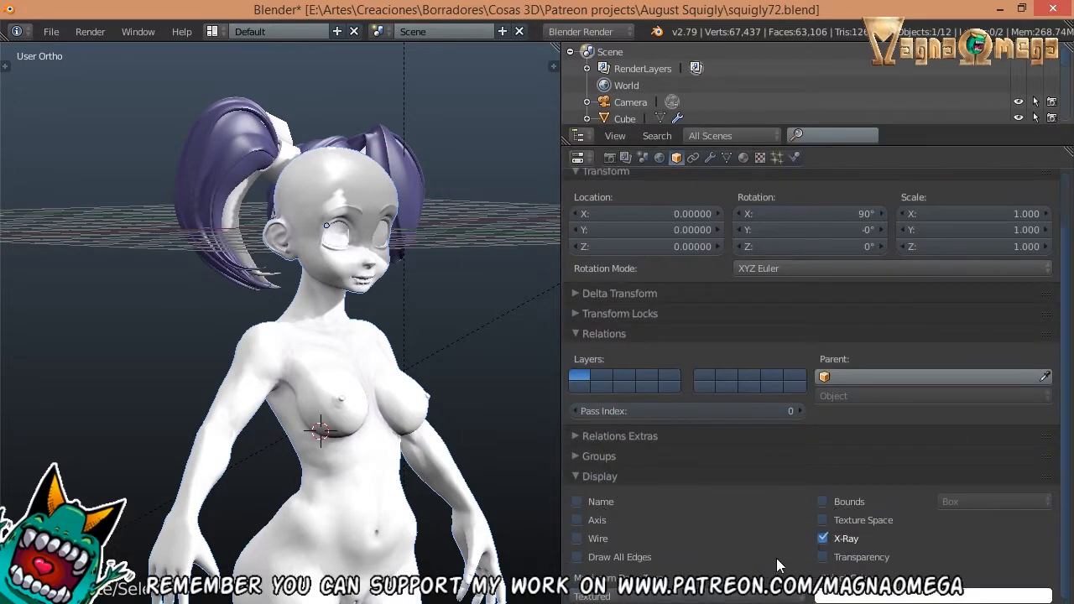
{"action": "left_click", "coordinate": [826, 535]}
- Select the white hair object overlapping the purple hair and move it to layer 19
{"action": "middle_click_drag", "start_coordinate": [399, 319], "coordinate": [304, 220]}
{"action": "middle_click_drag", "start_coordinate": [226, 210], "coordinate": [239, 245]}
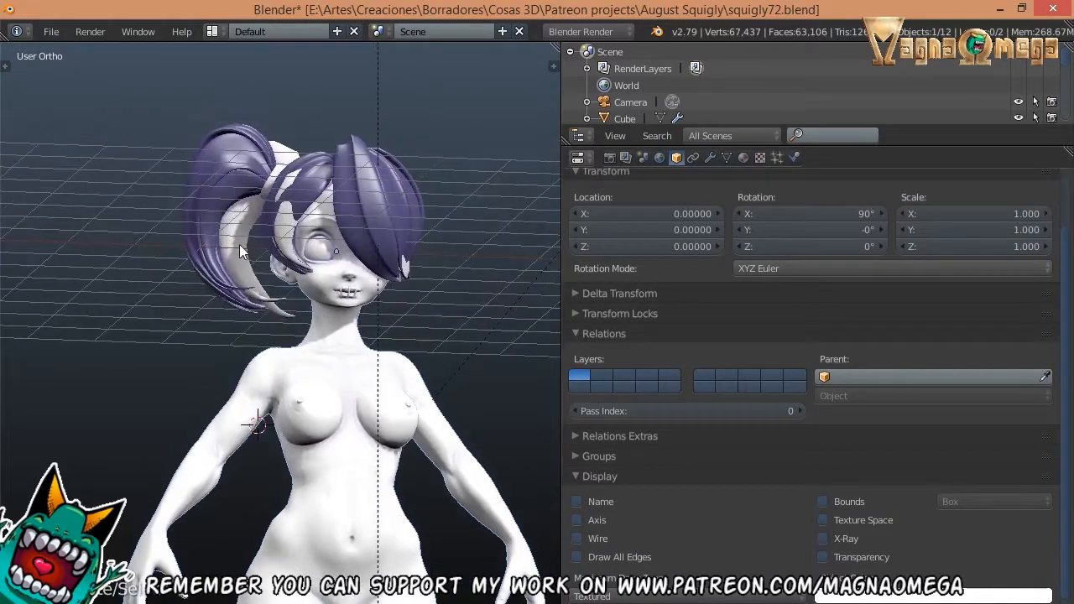
{"action": "right_click", "coordinate": [241, 249]}
{"action": "key", "text": "m"}
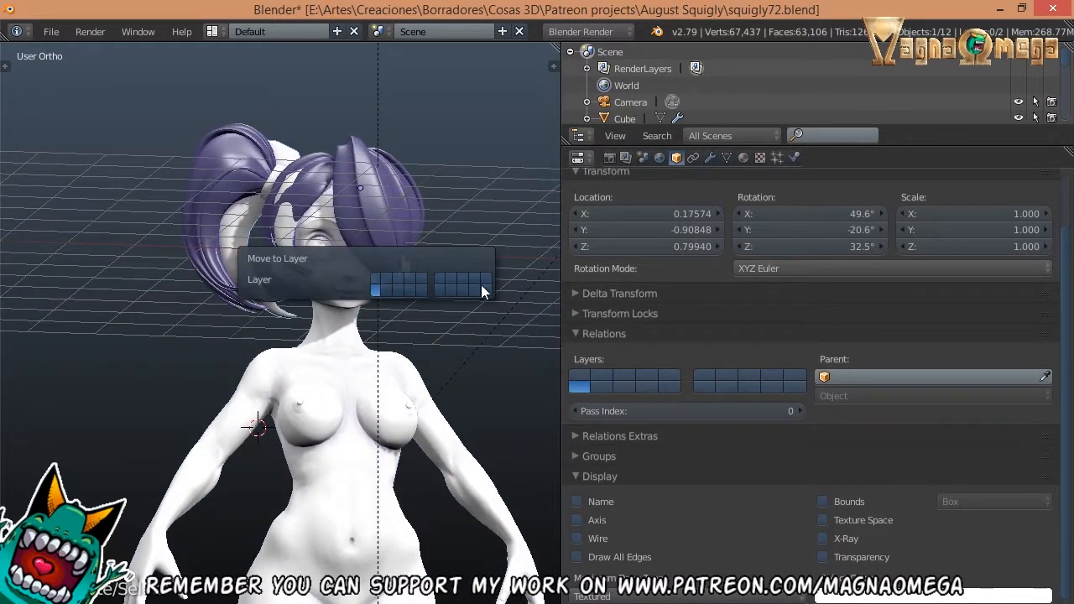
{"action": "left_click", "coordinate": [476, 289]}
{"action": "scroll", "coordinate": [302, 252], "scroll_direction": "up", "scroll_amount": 4}
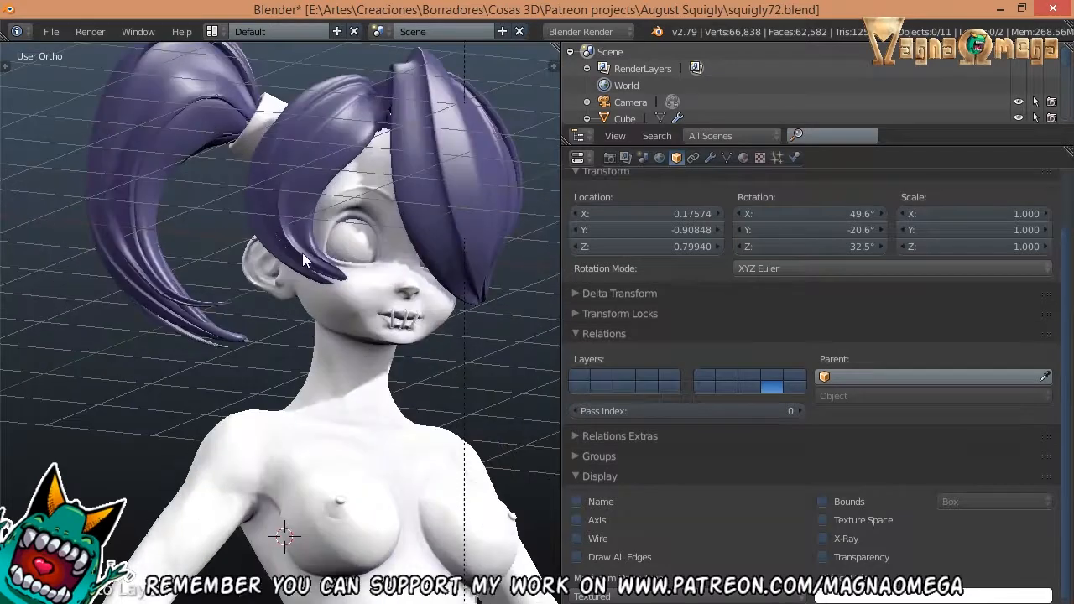
- Select the Hemi lamp above the character, open its lamp settings and slightly lower its energy
{"action": "scroll", "coordinate": [364, 434], "scroll_direction": "down", "scroll_amount": 8}
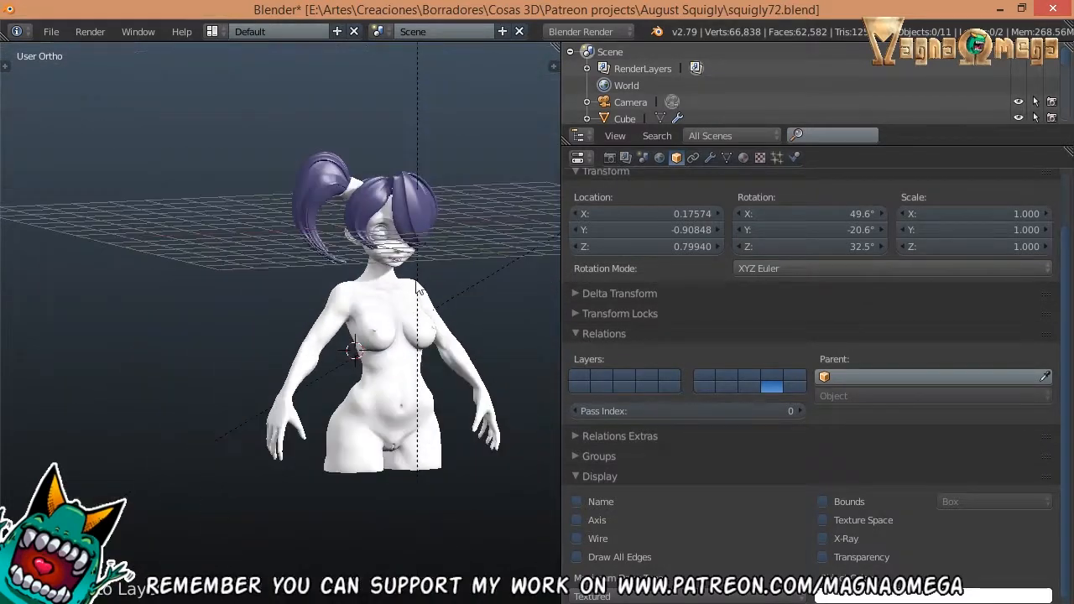
{"action": "right_click", "coordinate": [367, 138]}
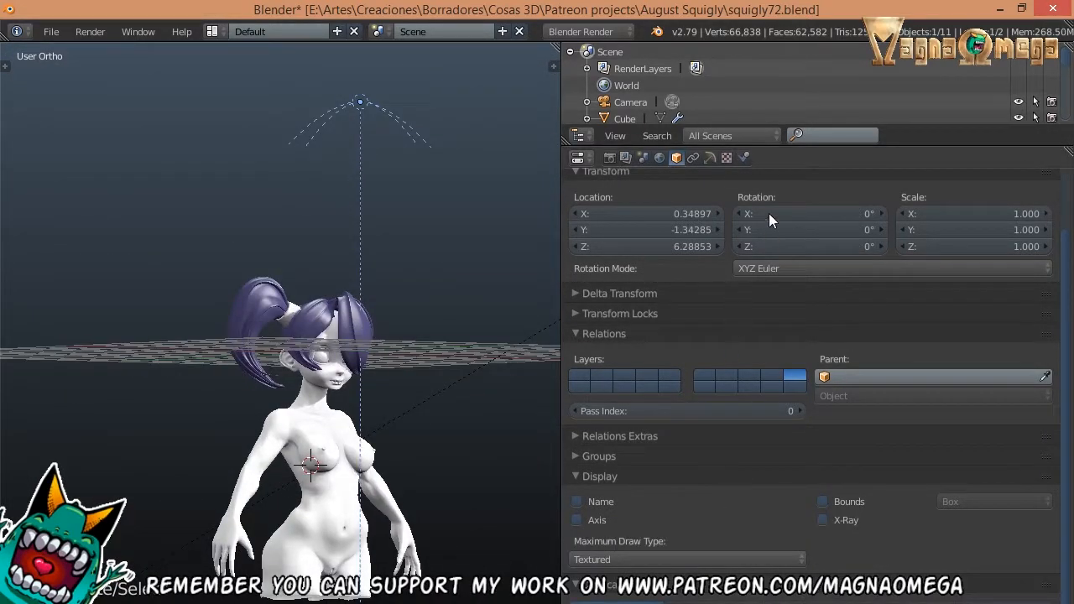
{"action": "left_click", "coordinate": [710, 158]}
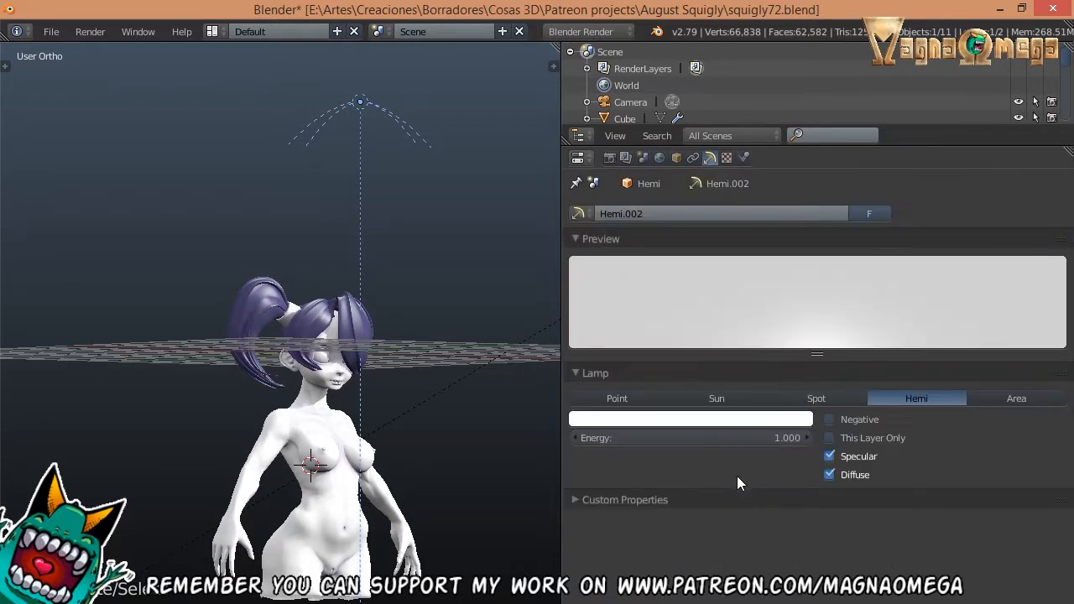
{"action": "scroll", "coordinate": [302, 433], "scroll_direction": "up", "scroll_amount": 5}
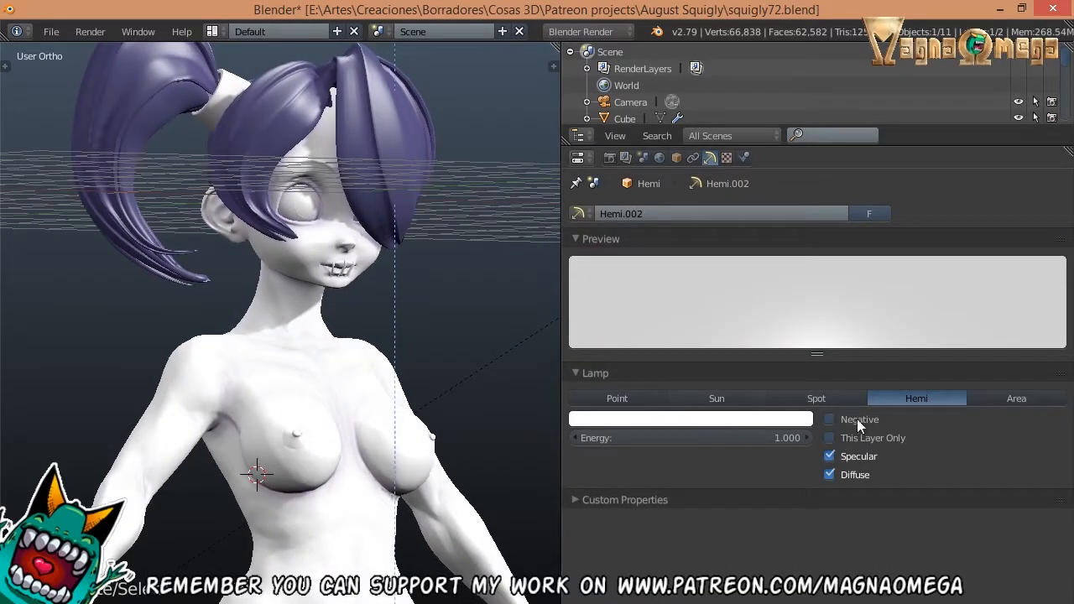
{"action": "left_click_drag", "start_coordinate": [712, 445], "coordinate": [679, 440]}
- Select the squigly body and open the texture settings of its Material.004_N normal map
{"action": "middle_click_drag", "start_coordinate": [364, 458], "coordinate": [300, 529]}
{"action": "middle_click_drag", "start_coordinate": [300, 546], "coordinate": [313, 414], "text": "shift"}
{"action": "scroll", "coordinate": [323, 387], "scroll_direction": "up", "scroll_amount": 1}
{"action": "right_click", "coordinate": [346, 368]}
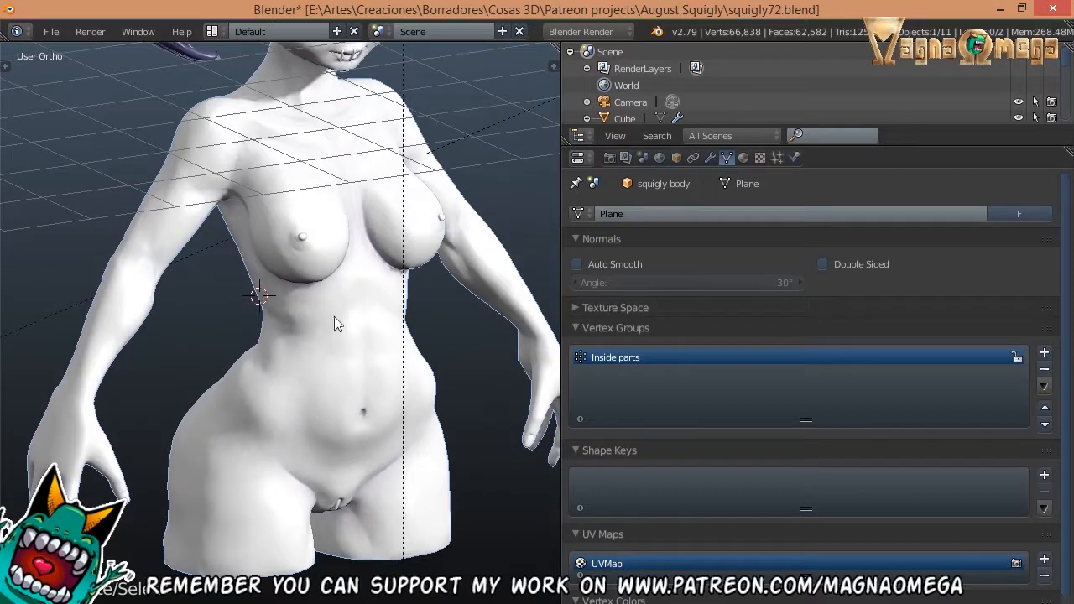
{"action": "middle_click_drag", "start_coordinate": [334, 317], "coordinate": [281, 309]}
{"action": "left_click", "coordinate": [746, 159]}
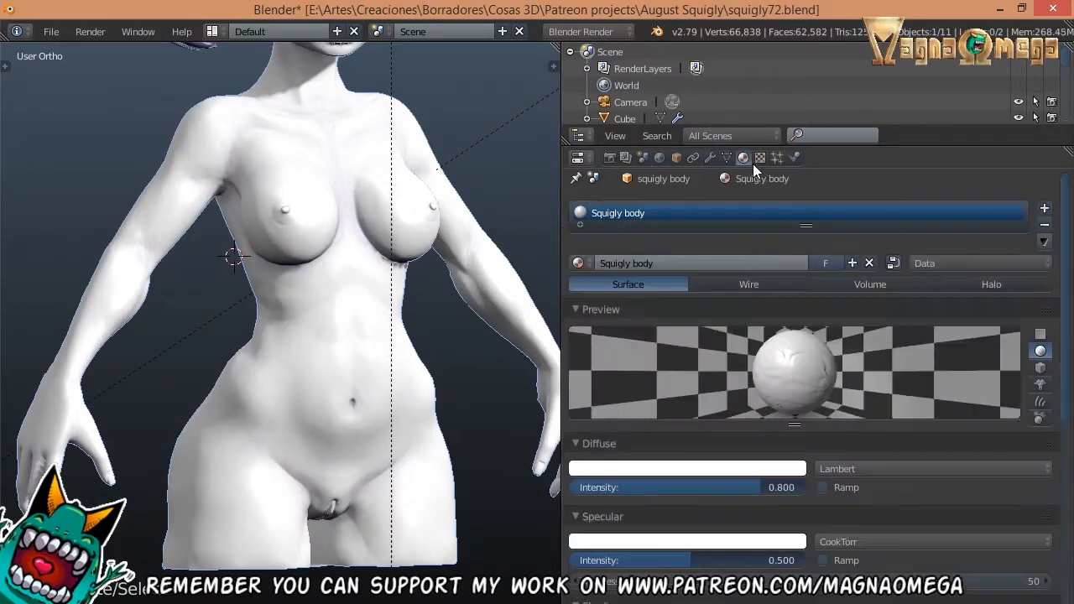
{"action": "left_click", "coordinate": [758, 158]}
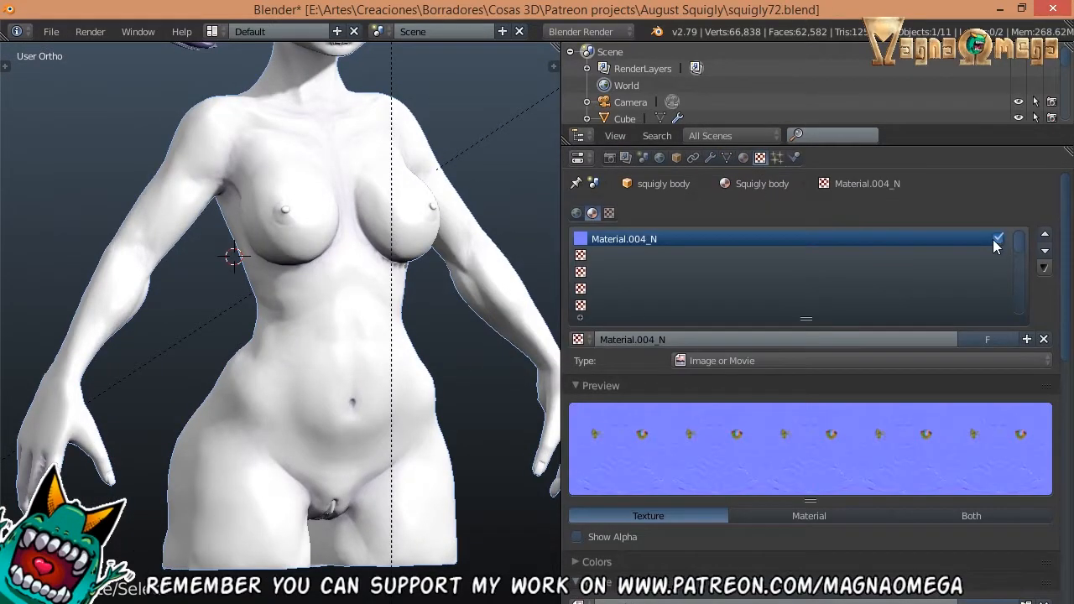
- Toggle the Material.004_N texture off and on to compare the surface detail on the body's torso
{"action": "middle_click_drag", "start_coordinate": [470, 210], "coordinate": [495, 394]}
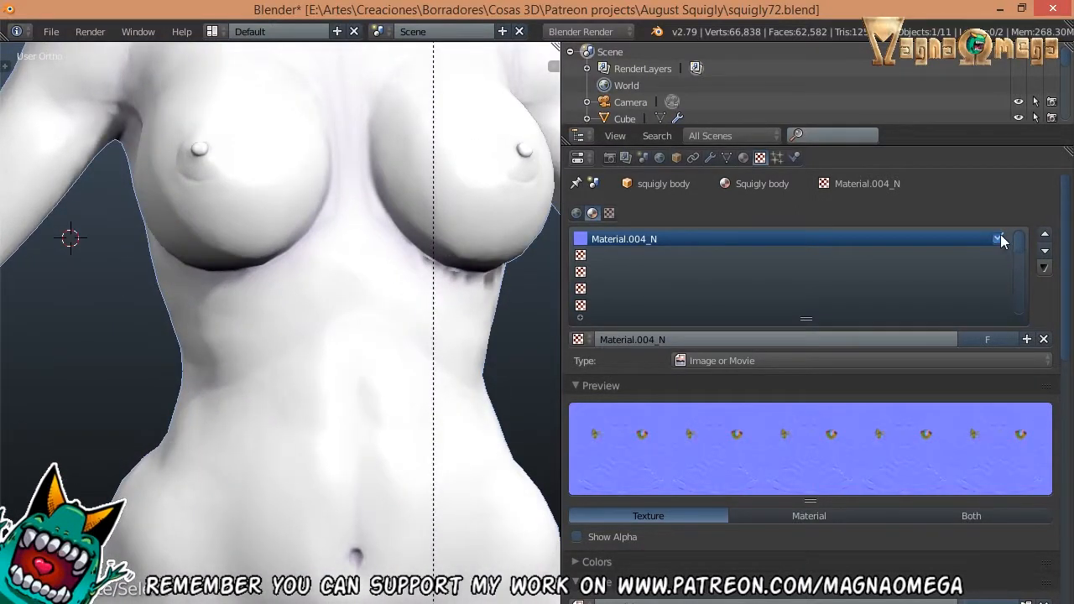
{"action": "middle_click_drag", "start_coordinate": [118, 352], "coordinate": [135, 360]}
{"action": "scroll", "coordinate": [135, 360], "scroll_direction": "up", "scroll_amount": 3}
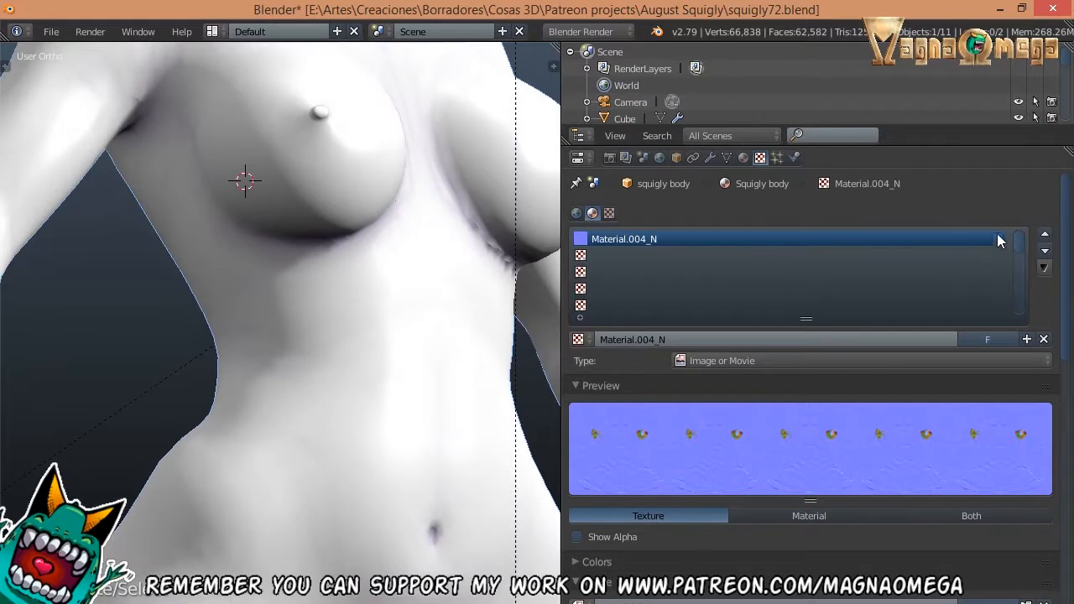
{"action": "middle_click_drag", "start_coordinate": [246, 406], "coordinate": [367, 382]}
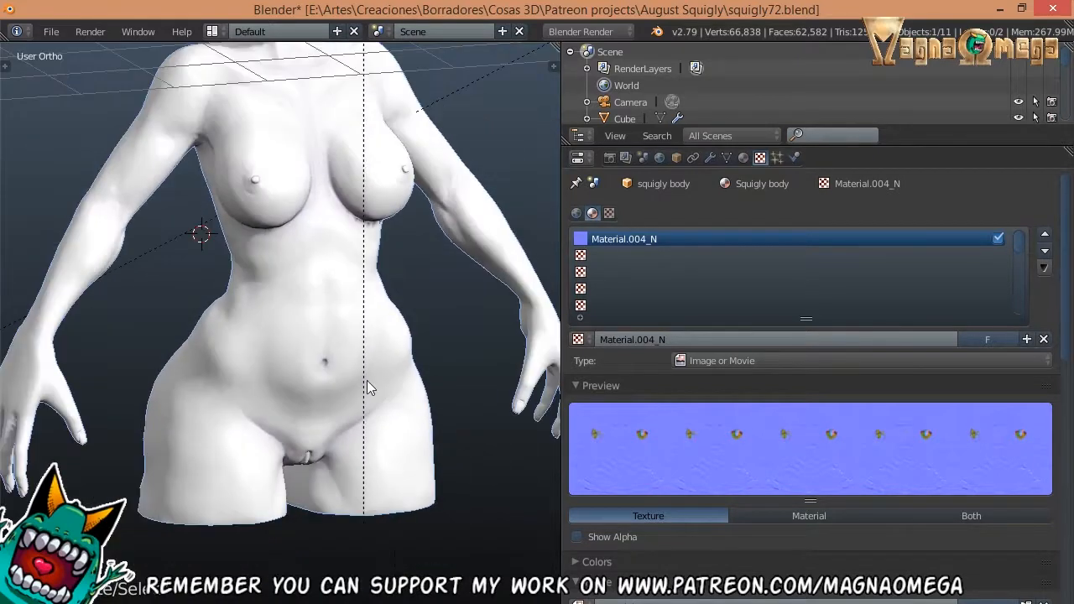
- Move the squigly body to layer 10, where the lamps are
{"action": "scroll", "coordinate": [367, 388], "scroll_direction": "down", "scroll_amount": 3}
{"action": "middle_click_drag", "start_coordinate": [305, 498], "coordinate": [286, 496]}
{"action": "key", "text": "m"}
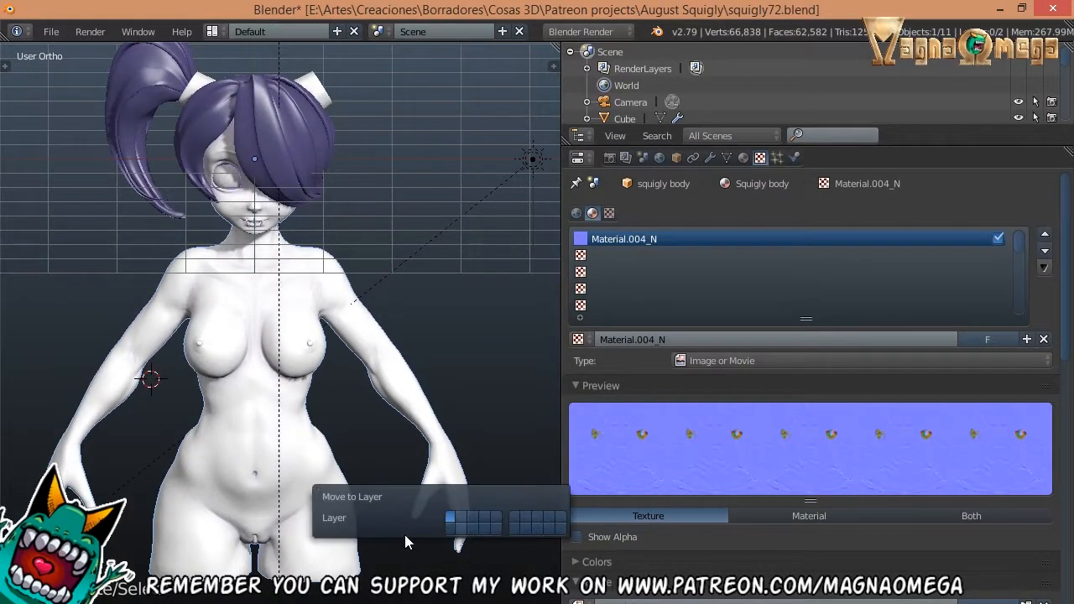
{"action": "left_click", "coordinate": [561, 519]}
{"action": "middle_click_drag", "start_coordinate": [330, 452], "coordinate": [344, 447]}
{"action": "mouse_move", "coordinate": [340, 494]}
{"action": "middle_mouse_down"}
{"action": "mouse_move", "coordinate": [492, 472]}
{"action": "mouse_move", "coordinate": [344, 493]}
{"action": "middle_mouse_up"}
- Show only layer 2, select the HP-squigly body and move it sideways, clear of the low poly character's position
{"action": "key", "text": "2"}
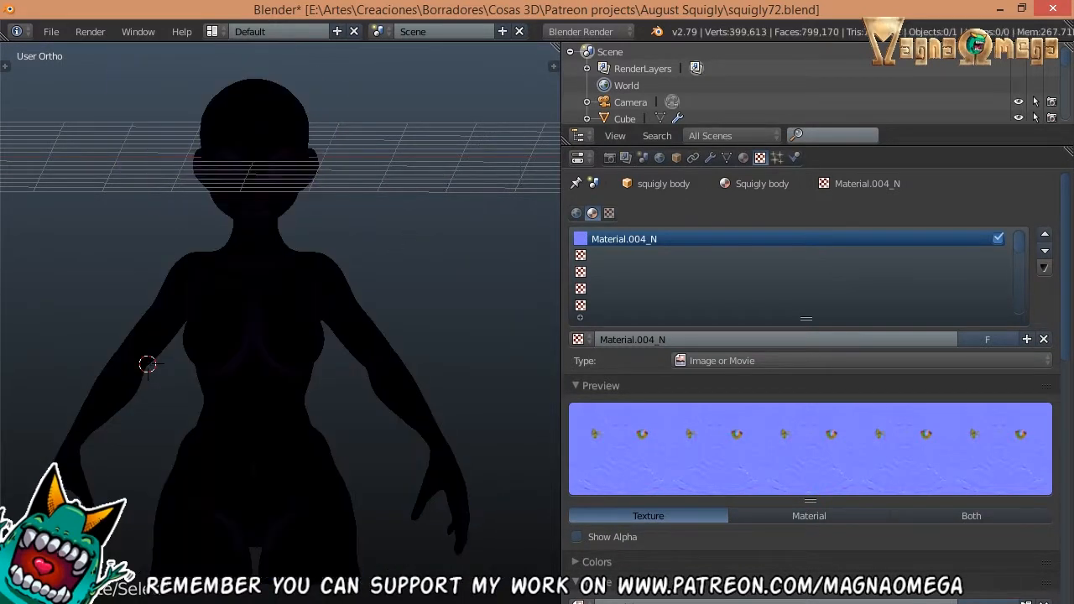
{"action": "right_click", "coordinate": [270, 473]}
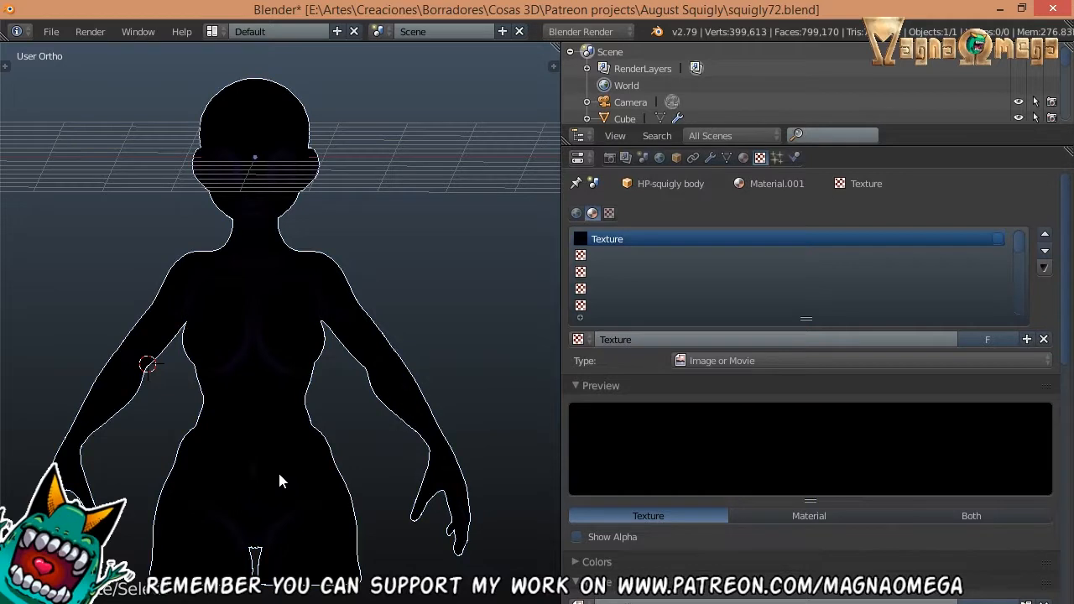
{"action": "middle_click_drag", "start_coordinate": [278, 471], "coordinate": [82, 478], "text": "shift"}
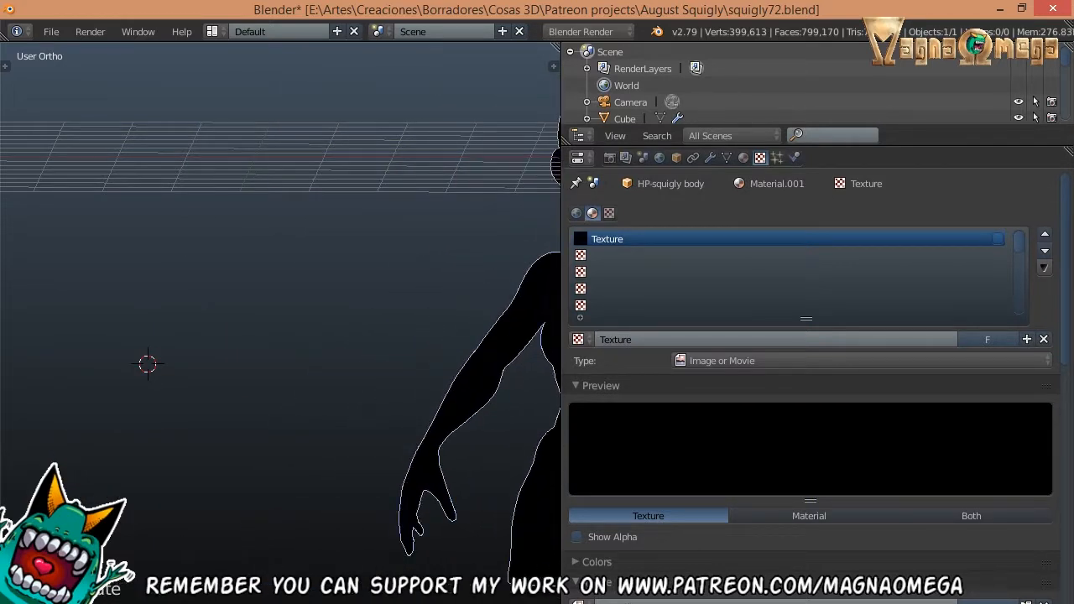
- Show the hair, lamps and low poly body alongside the high poly body, and hide the layer holding the overlapping body copy
{"action": "key", "text": "shift+1"}
{"action": "middle_click_drag", "start_coordinate": [477, 573], "coordinate": [476, 521]}
{"action": "scroll", "coordinate": [478, 550], "scroll_direction": "down", "scroll_amount": 1}
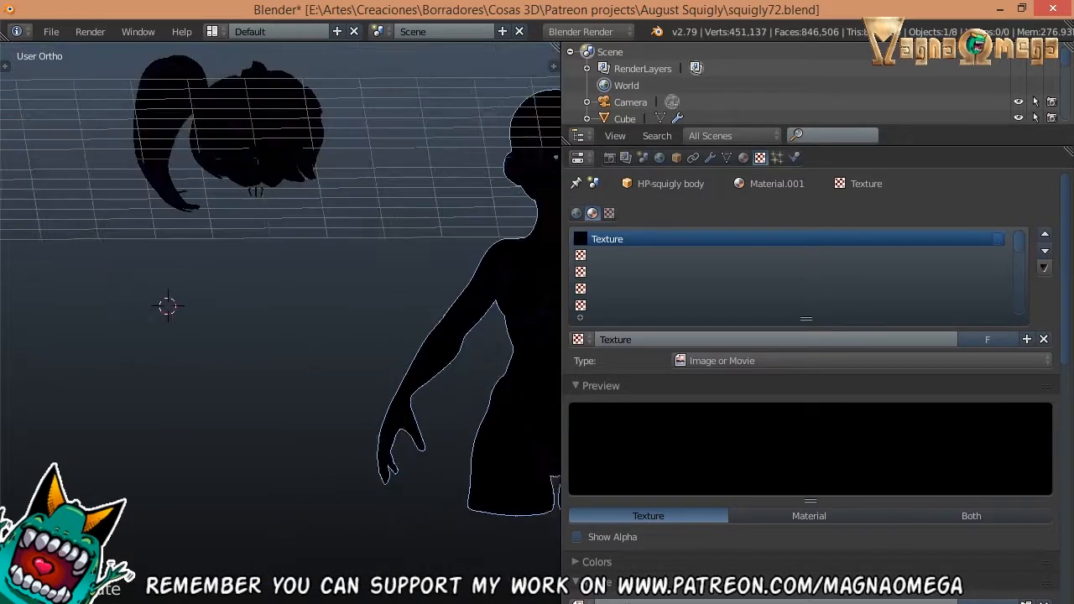
{"action": "key", "text": "shift+2"}
{"action": "key", "text": "shift+3"}
{"action": "middle_click_drag", "start_coordinate": [341, 447], "coordinate": [273, 449]}
{"action": "right_click", "coordinate": [232, 451]}
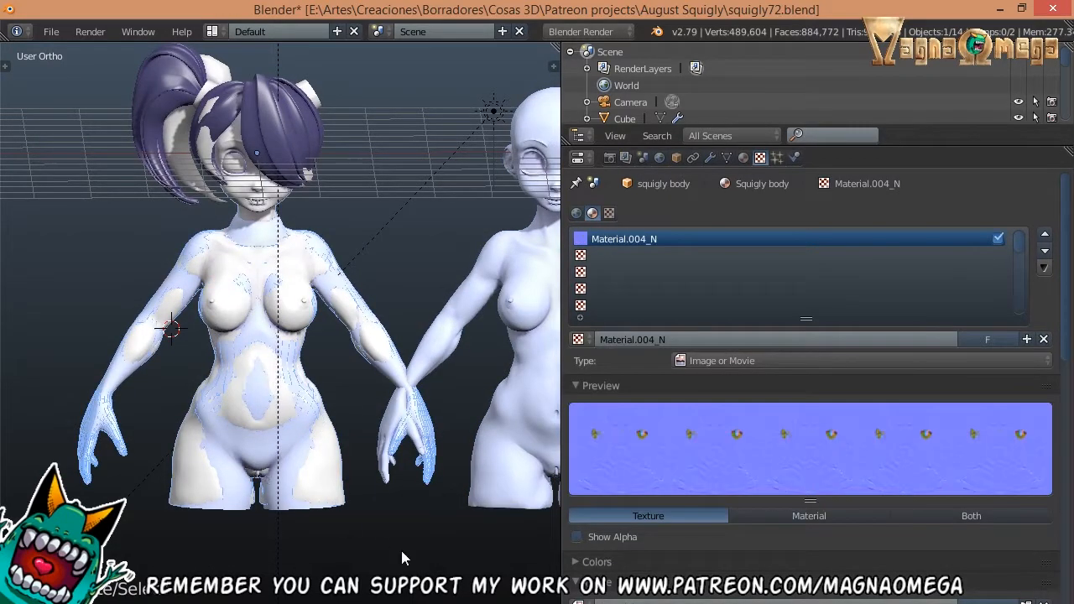
{"action": "key", "text": "shift+2"}
- Enlarge the 3D view to full window and compare the low poly and high poly bodies side by side
{"action": "middle_click_drag", "start_coordinate": [443, 454], "coordinate": [432, 426], "text": "shift"}
{"action": "scroll", "coordinate": [440, 405], "scroll_direction": "up", "scroll_amount": 1}
{"action": "middle_click_drag", "start_coordinate": [431, 426], "coordinate": [370, 442]}
{"action": "right_click", "coordinate": [485, 402]}
{"action": "scroll", "coordinate": [370, 442], "scroll_direction": "up", "scroll_amount": 3}
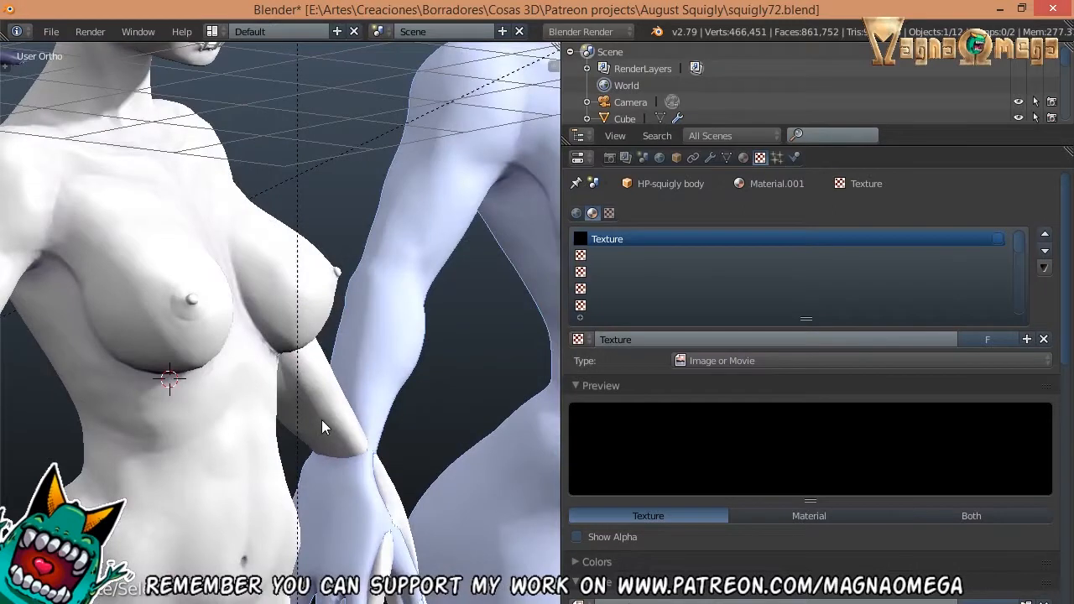
{"action": "key", "text": "ctrl+Up"}
{"action": "scroll", "coordinate": [382, 378], "scroll_direction": "down", "scroll_amount": 4}
{"action": "scroll", "coordinate": [588, 337], "scroll_direction": "up", "scroll_amount": 2}
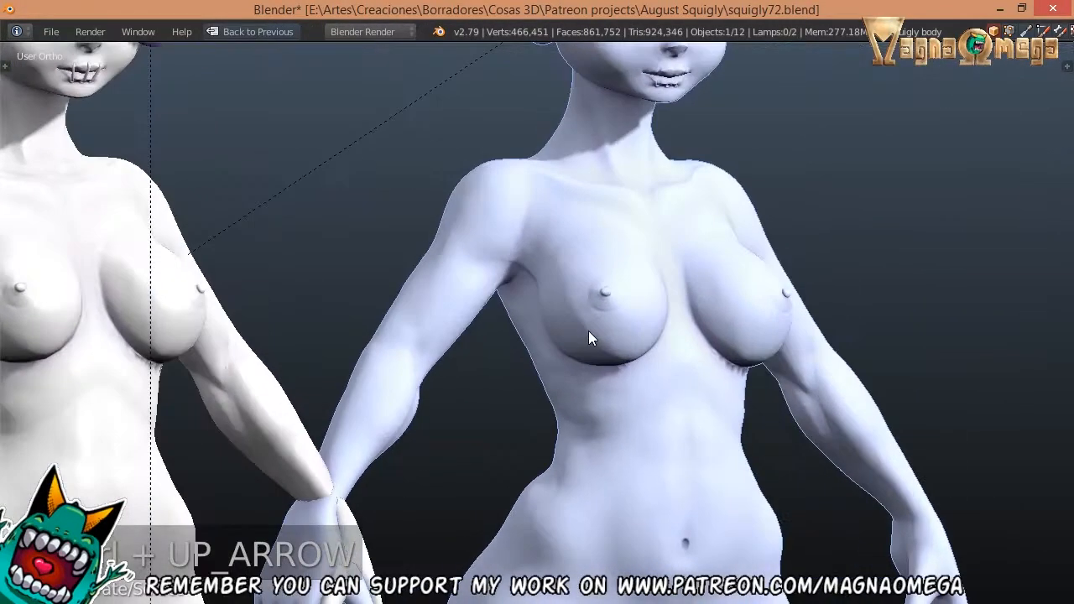
{"action": "middle_click_drag", "start_coordinate": [588, 331], "coordinate": [655, 351], "text": "shift"}
{"action": "scroll", "coordinate": [673, 337], "scroll_direction": "down", "scroll_amount": 2}
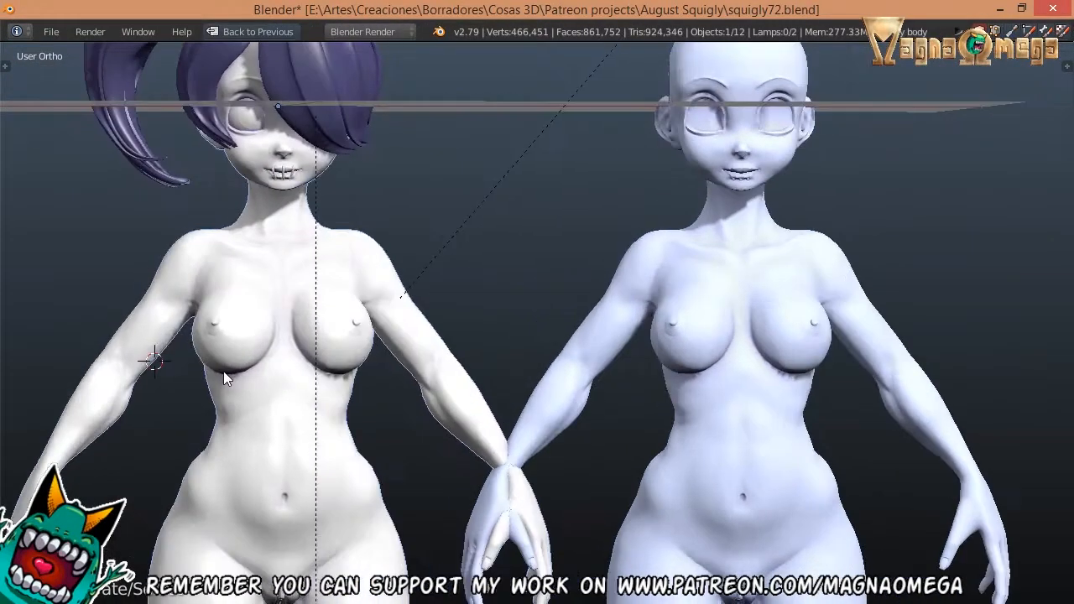
- Examine the normal-mapped detail on the low poly body's chest, collarbones and shoulders against the high poly sculpt
{"action": "middle_click_drag", "start_coordinate": [239, 375], "coordinate": [283, 384]}
{"action": "scroll", "coordinate": [248, 339], "scroll_direction": "up", "scroll_amount": 4}
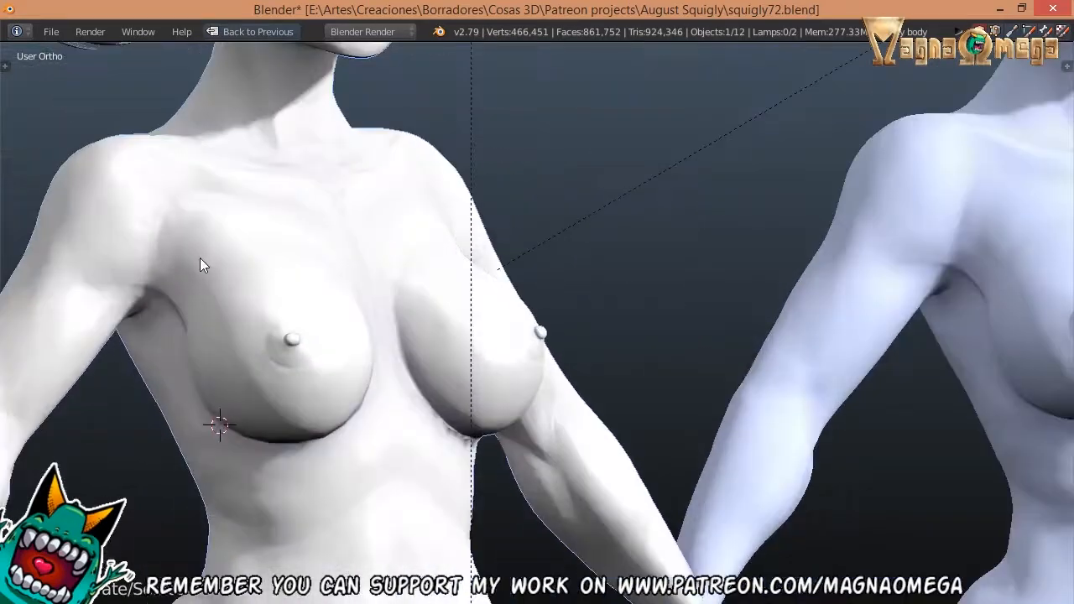
{"action": "middle_click_drag", "start_coordinate": [362, 305], "coordinate": [374, 326]}
{"action": "scroll", "coordinate": [487, 338], "scroll_direction": "down", "scroll_amount": 4}
{"action": "middle_click_drag", "start_coordinate": [530, 340], "coordinate": [501, 323]}
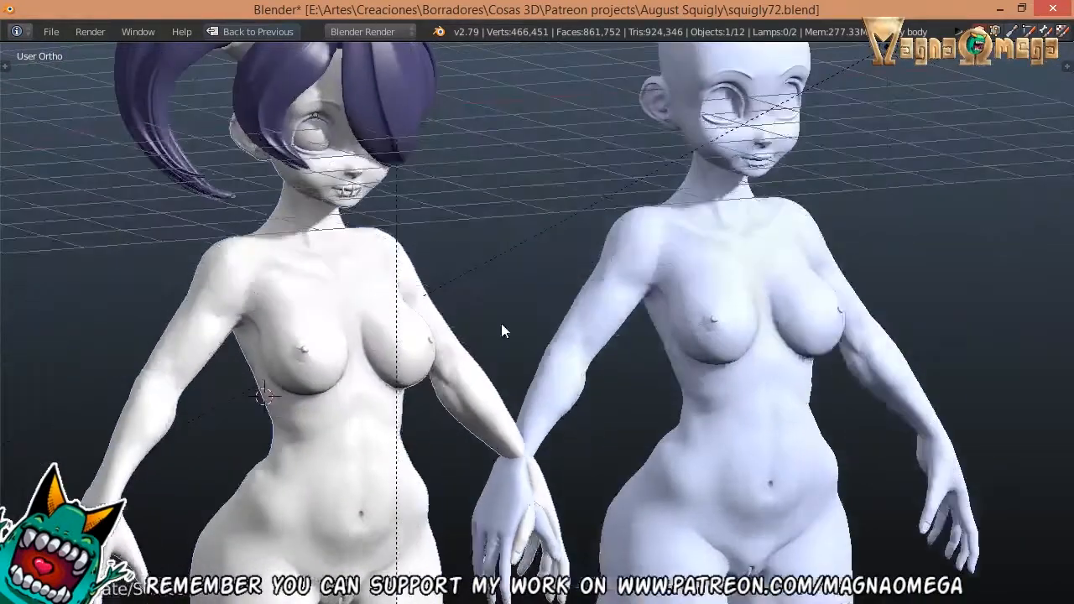
{"action": "middle_click_drag", "start_coordinate": [408, 324], "coordinate": [517, 420], "text": "shift"}
{"action": "scroll", "coordinate": [496, 432], "scroll_direction": "up", "scroll_amount": 5}
{"action": "scroll", "coordinate": [197, 317], "scroll_direction": "up", "scroll_amount": 2}
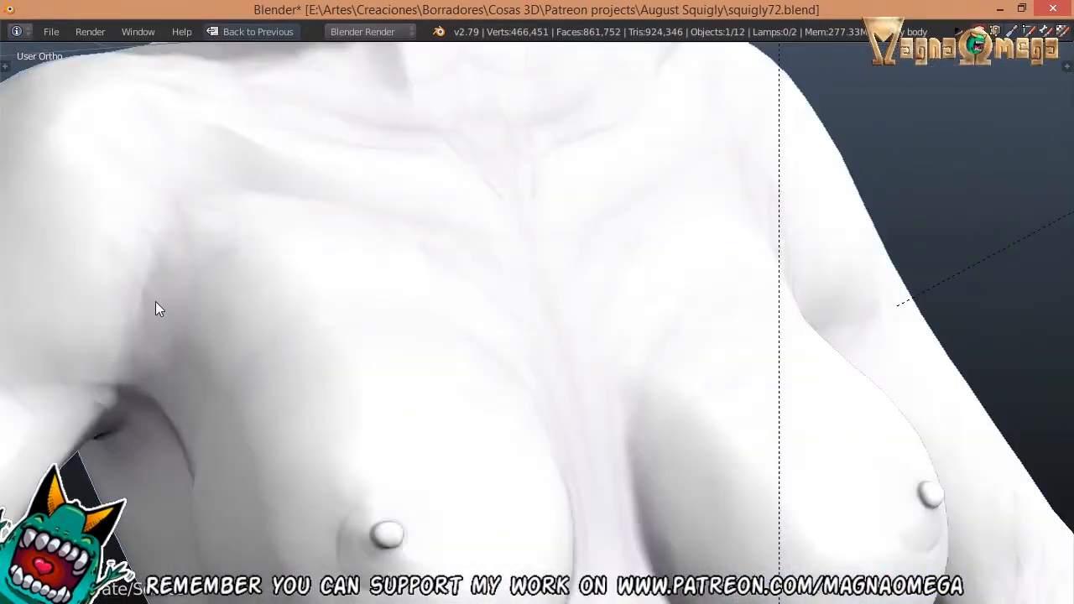
{"action": "scroll", "coordinate": [156, 308], "scroll_direction": "down", "scroll_amount": 5}
{"action": "middle_click_drag", "start_coordinate": [230, 297], "coordinate": [336, 368]}
- Show the 3D view's properties and turn off Ambient Occlusion in the viewport shading
{"action": "key", "text": "n"}
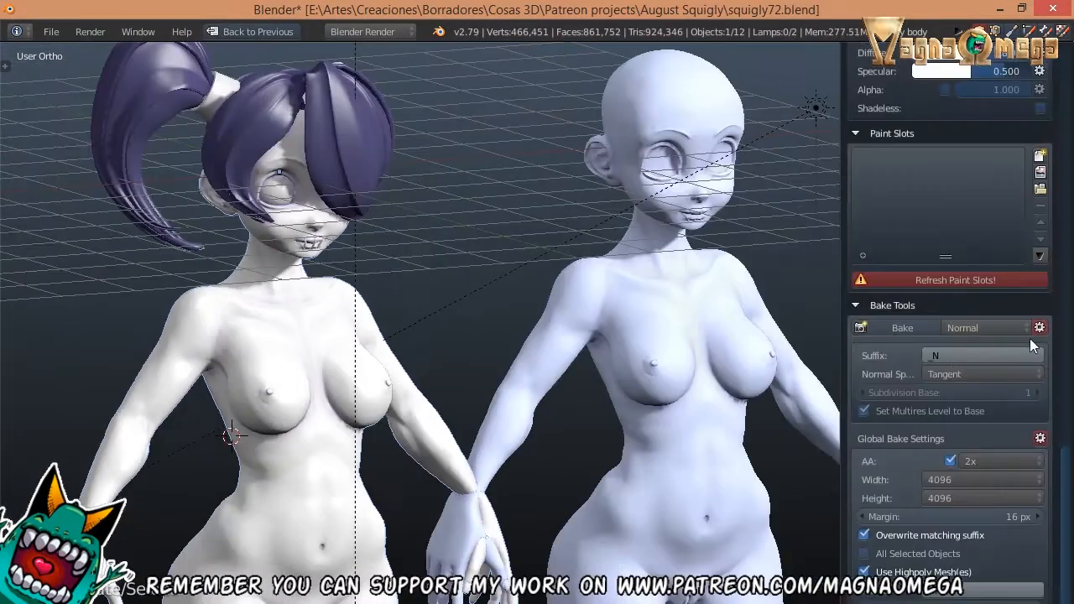
{"action": "scroll", "coordinate": [974, 378], "scroll_direction": "down", "scroll_amount": 1}
{"action": "scroll", "coordinate": [957, 436], "scroll_direction": "up", "scroll_amount": 8}
{"action": "scroll", "coordinate": [935, 352], "scroll_direction": "up", "scroll_amount": 4}
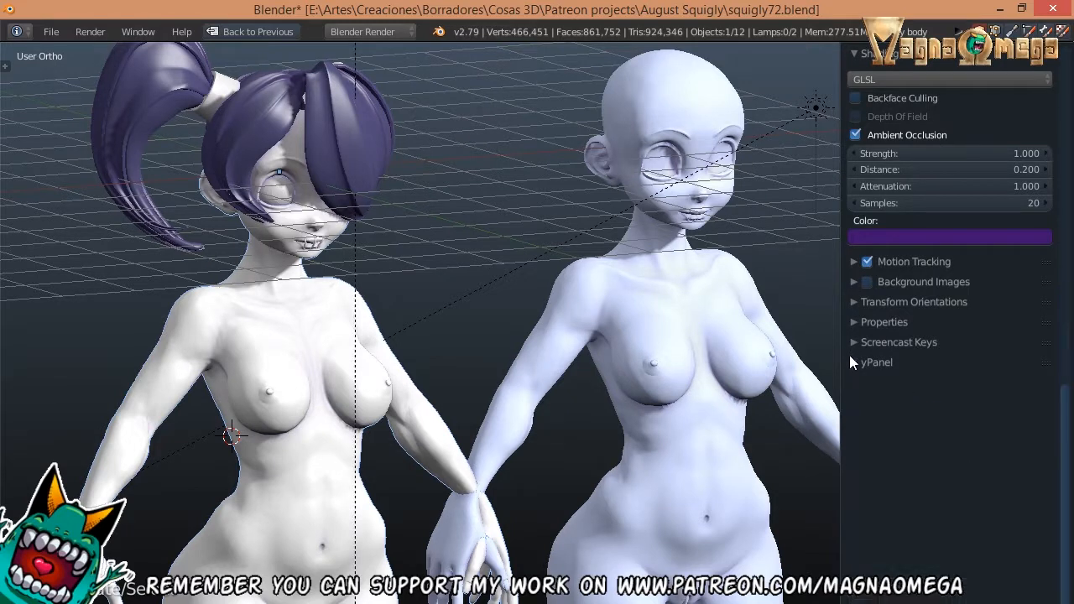
{"action": "scroll", "coordinate": [852, 357], "scroll_direction": "up", "scroll_amount": 7}
{"action": "left_click", "coordinate": [856, 371]}
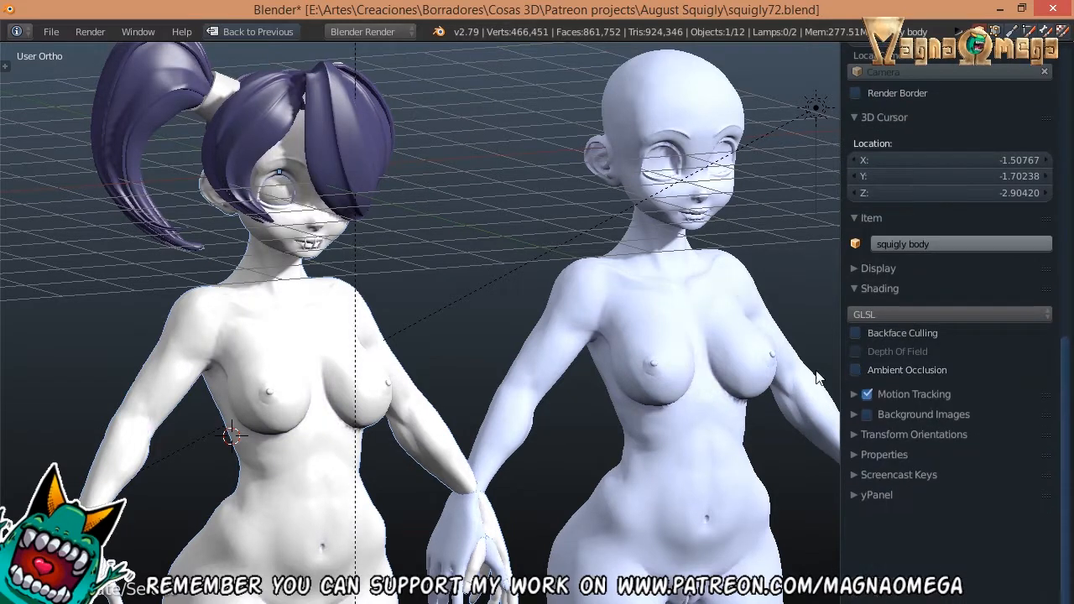
- Compare the faces and torsos of both bodies without ambient occlusion
{"action": "scroll", "coordinate": [336, 329], "scroll_direction": "up", "scroll_amount": 4}
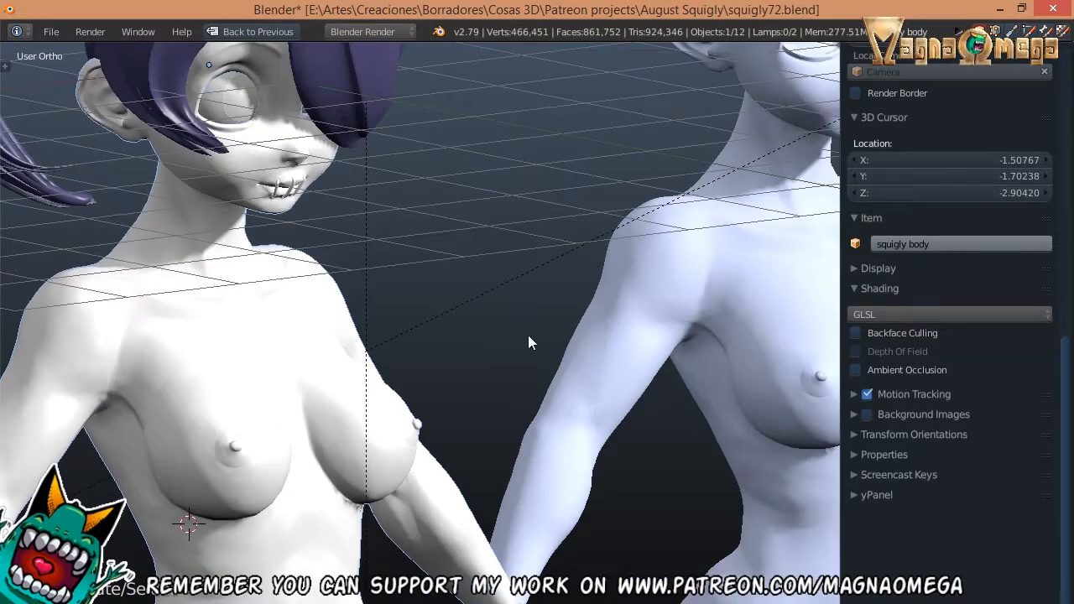
{"action": "middle_click_drag", "start_coordinate": [528, 342], "coordinate": [202, 365]}
{"action": "scroll", "coordinate": [267, 339], "scroll_direction": "down", "scroll_amount": 3}
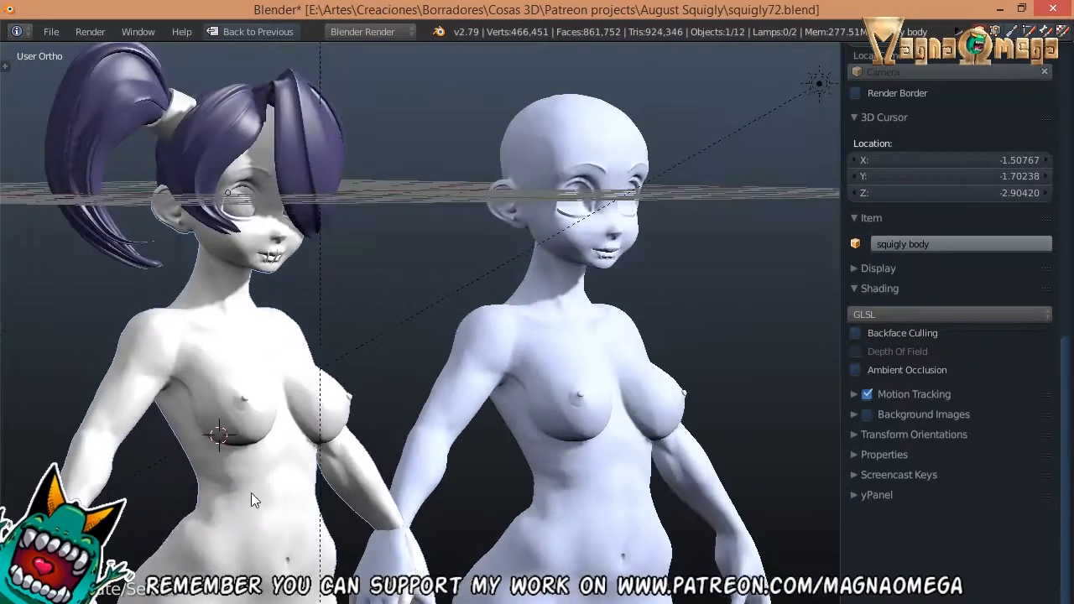
{"action": "middle_click_drag", "start_coordinate": [648, 467], "coordinate": [608, 472]}
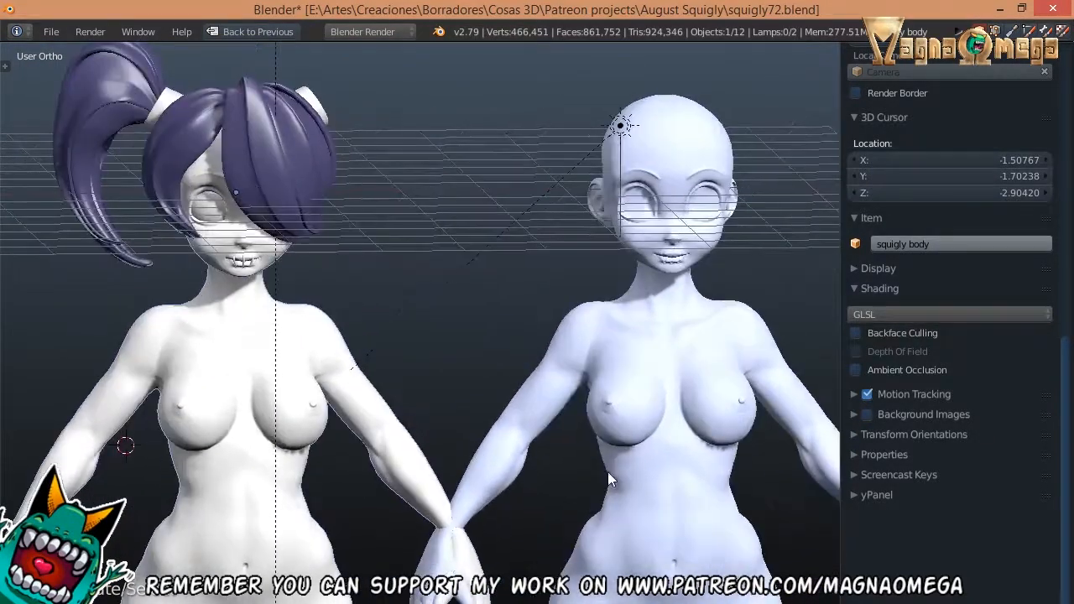
- Undo the recent scene changes back to before the high poly body was moved beside the low poly one
{"action": "right_click", "coordinate": [635, 436]}
{"action": "scroll", "coordinate": [620, 331], "scroll_direction": "down", "scroll_amount": 4}
{"action": "key", "text": "ctrl+z"}
{"action": "key", "text": "ctrl+z"}
{"action": "key", "text": "ctrl+z"}
{"action": "key", "text": "ctrl+z"}
{"action": "key", "text": "ctrl+z"}
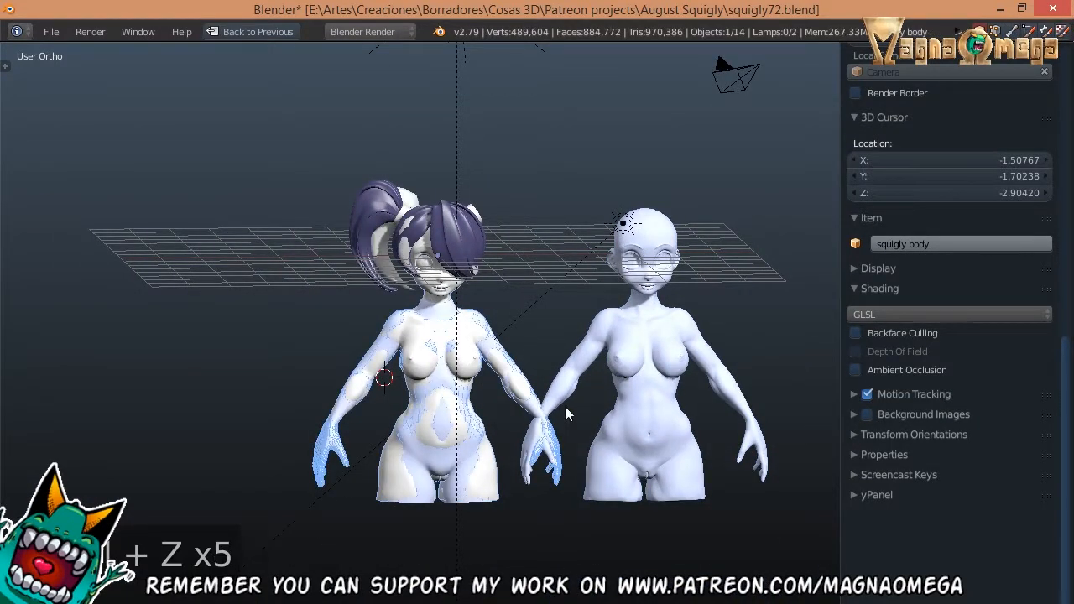
{"action": "key", "text": "ctrl+z"}
{"action": "key", "text": "ctrl+z"}
{"action": "key", "text": "ctrl+z"}
{"action": "key", "text": "ctrl+z"}
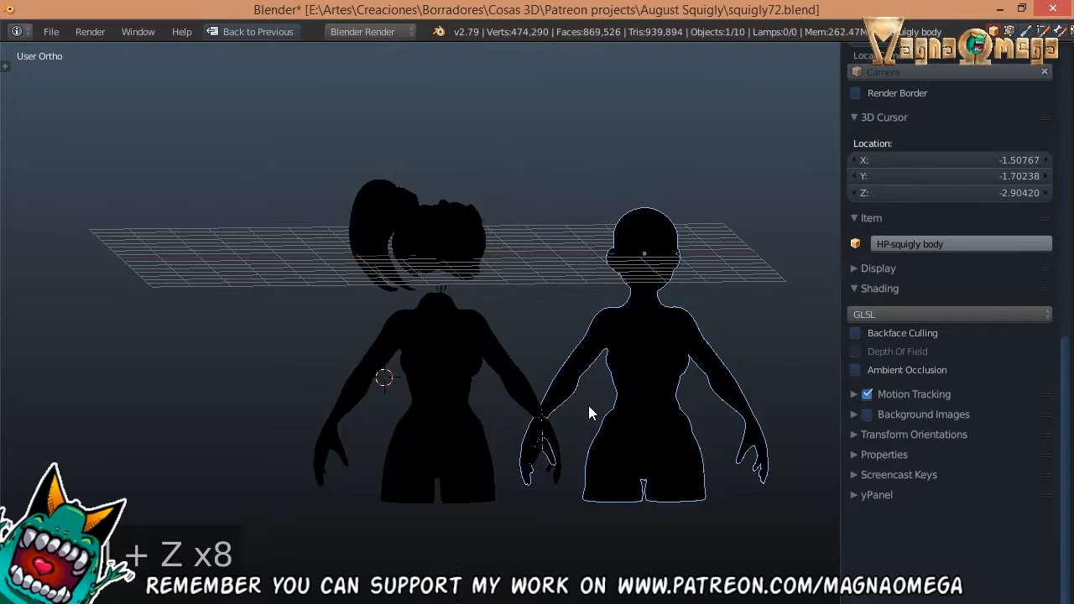
{"action": "key", "text": "ctrl+z"}
{"action": "key", "text": "ctrl+z"}
{"action": "key", "text": "ctrl+z"}
{"action": "key", "text": "ctrl+z"}
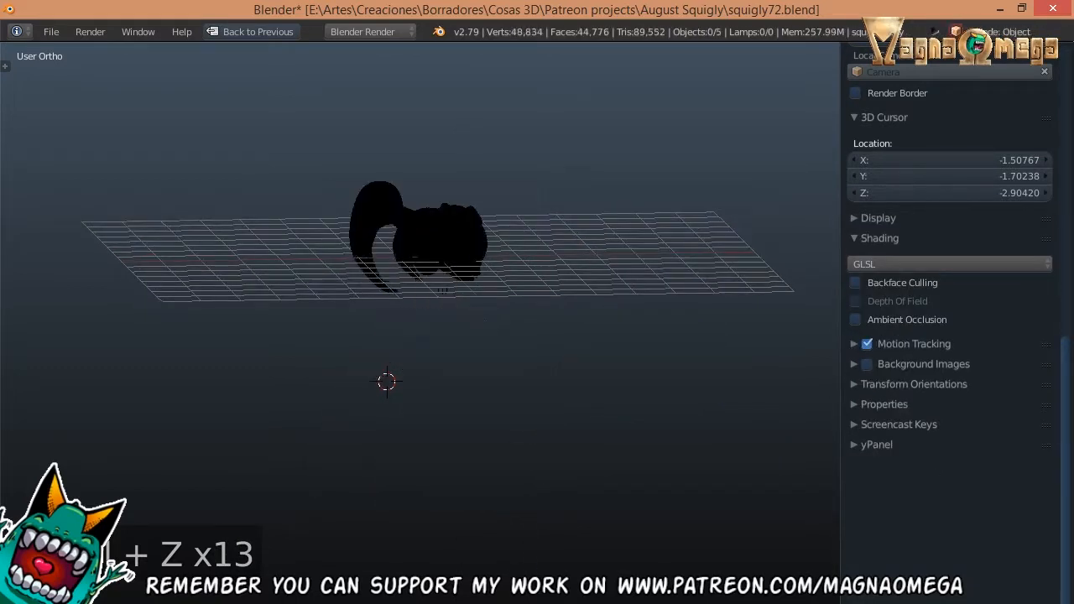
- Switch to solid shading and inspect the high poly body's mesh in Edit Mode
{"action": "key", "text": "alt+z"}
{"action": "middle_click_drag", "start_coordinate": [455, 426], "coordinate": [455, 395]}
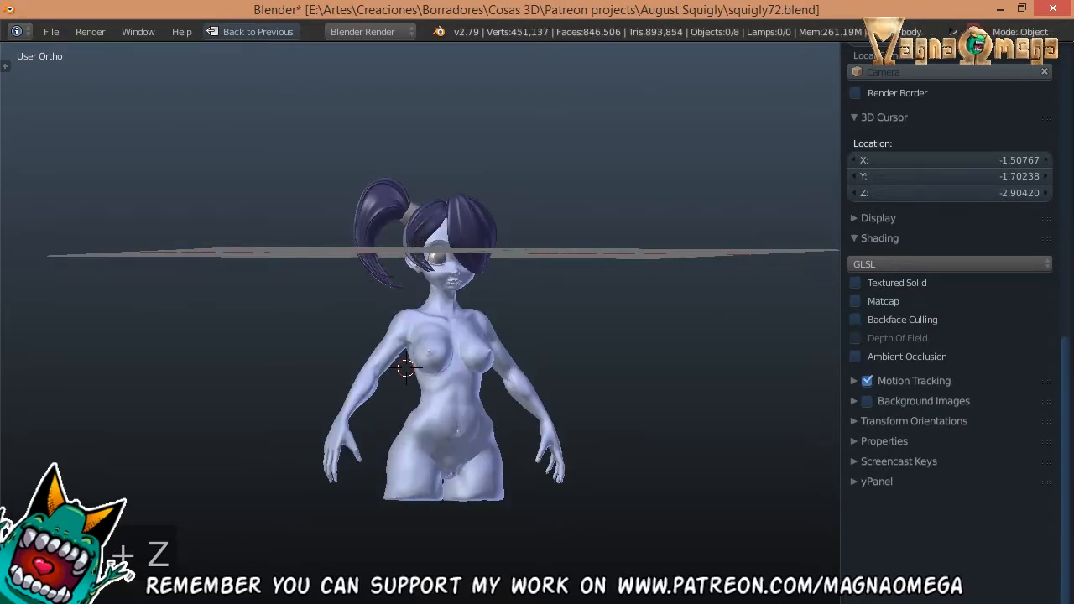
{"action": "right_click", "coordinate": [457, 434]}
{"action": "scroll", "coordinate": [455, 430], "scroll_direction": "up", "scroll_amount": 2}
{"action": "mouse_move", "coordinate": [455, 430]}
{"action": "middle_mouse_down"}
{"action": "mouse_move", "coordinate": [525, 389]}
{"action": "mouse_move", "coordinate": [444, 434]}
{"action": "middle_mouse_up"}
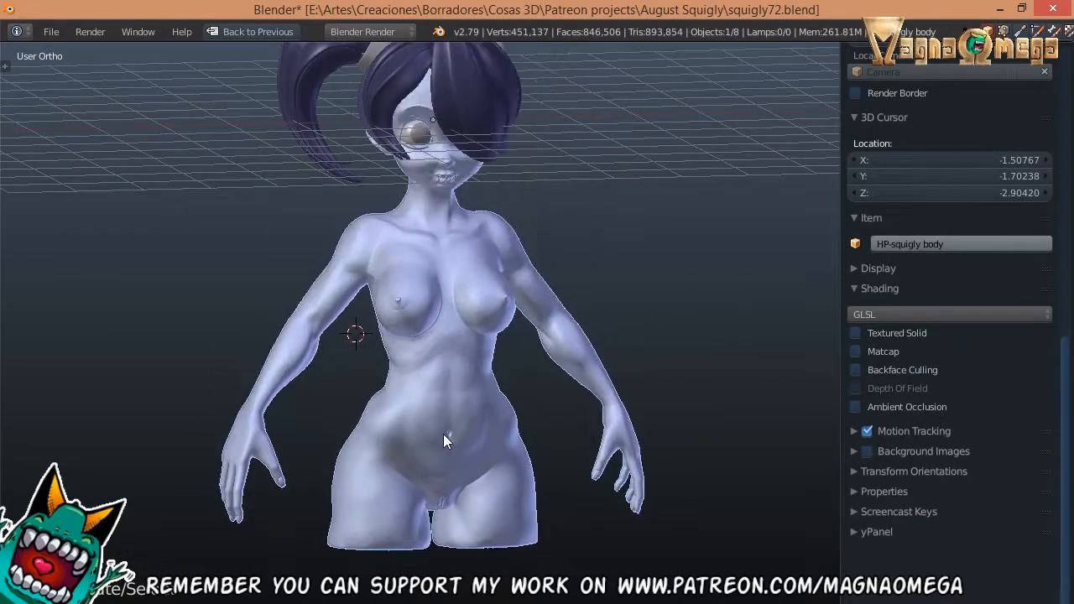
{"action": "key", "text": "Tab"}
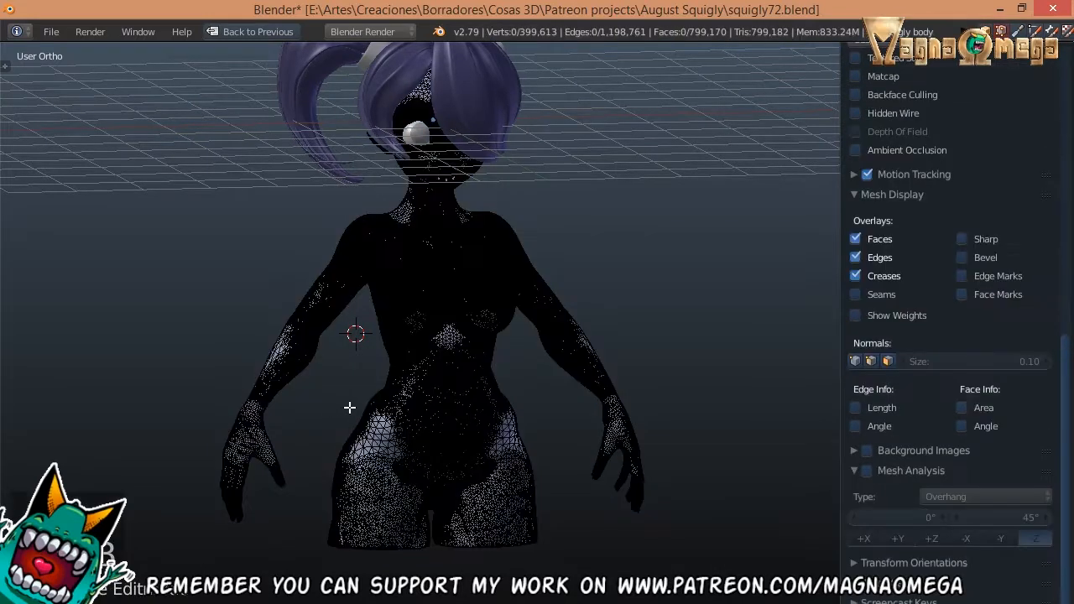
{"action": "key", "text": "Tab"}
- Reveal hidden objects and display the hair, low poly body and lamp layers together without the high poly body
{"action": "key", "text": "3"}
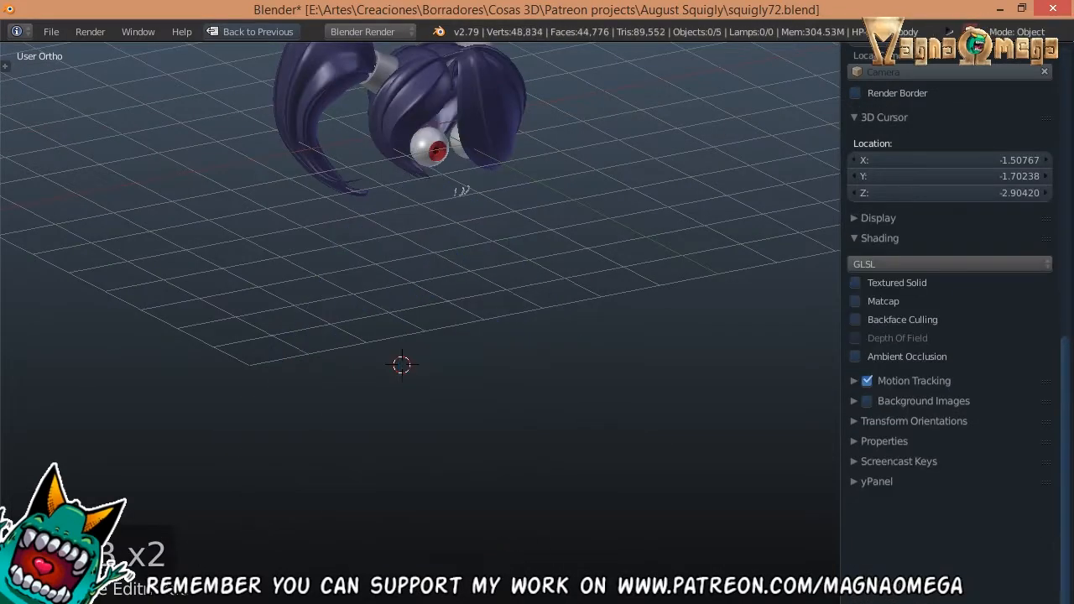
{"action": "left_click", "coordinate": [468, 601]}
{"action": "left_click", "coordinate": [463, 601]}
{"action": "key", "text": "alt+h"}
{"action": "middle_click_drag", "start_coordinate": [462, 560], "coordinate": [468, 504]}
{"action": "left_click", "coordinate": [469, 601], "text": "shift"}
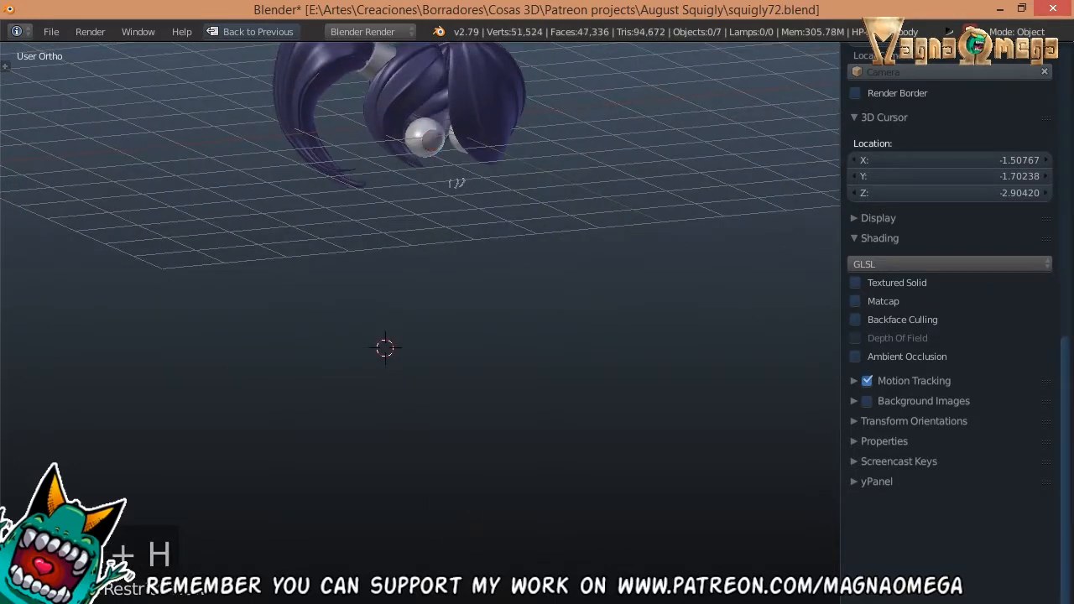
{"action": "left_click", "coordinate": [457, 601], "text": "shift"}
{"action": "left_click", "coordinate": [451, 601], "text": "shift"}
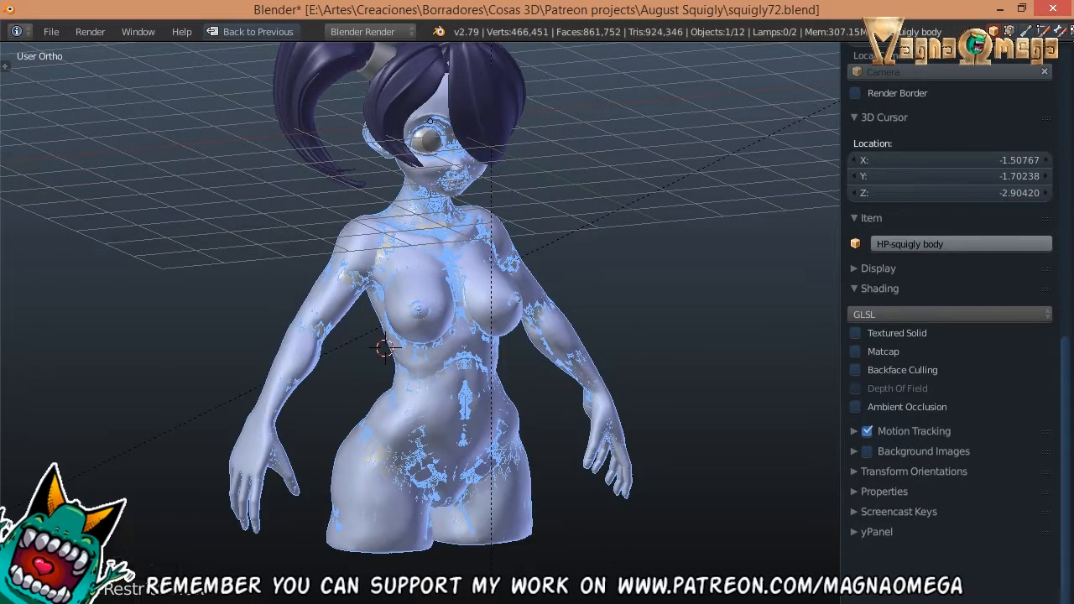
{"action": "left_click", "coordinate": [451, 601], "text": "shift"}
{"action": "left_click", "coordinate": [456, 601], "text": "shift"}
{"action": "left_click", "coordinate": [457, 601], "text": "shift"}
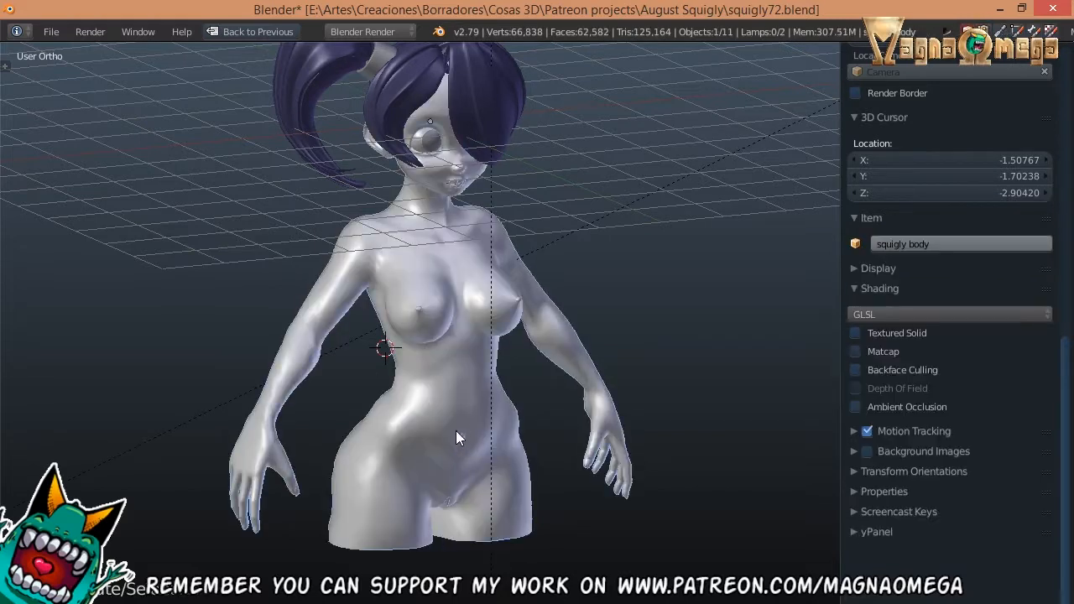
- Show the character in textured shading and move the low poly body to another layer
{"action": "key", "text": "alt+z"}
{"action": "scroll", "coordinate": [413, 426], "scroll_direction": "up", "scroll_amount": 2}
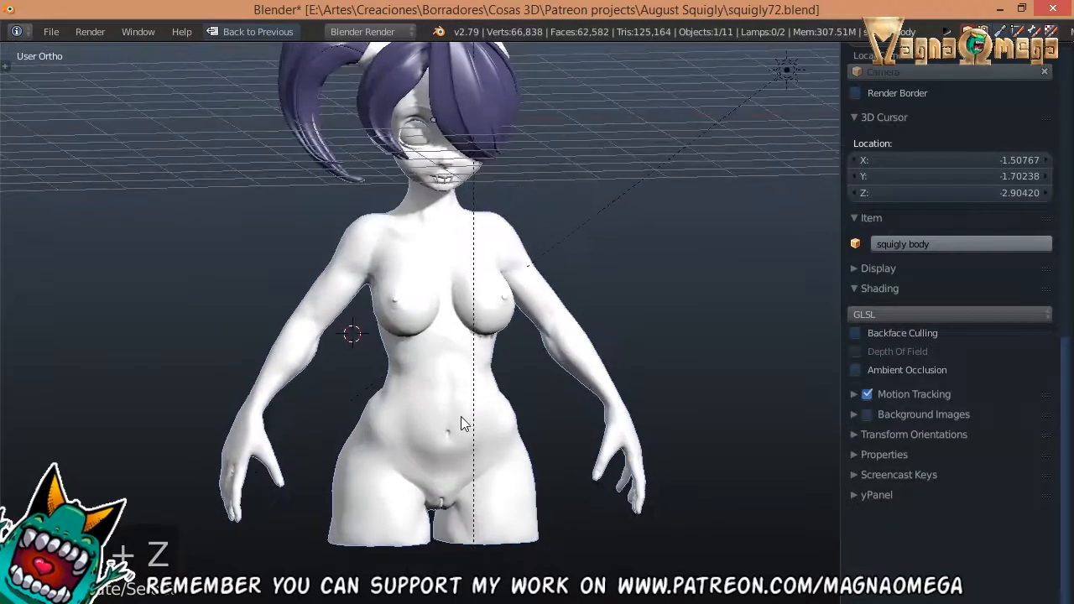
{"action": "key", "text": "Tab"}
{"action": "key", "text": "Tab"}
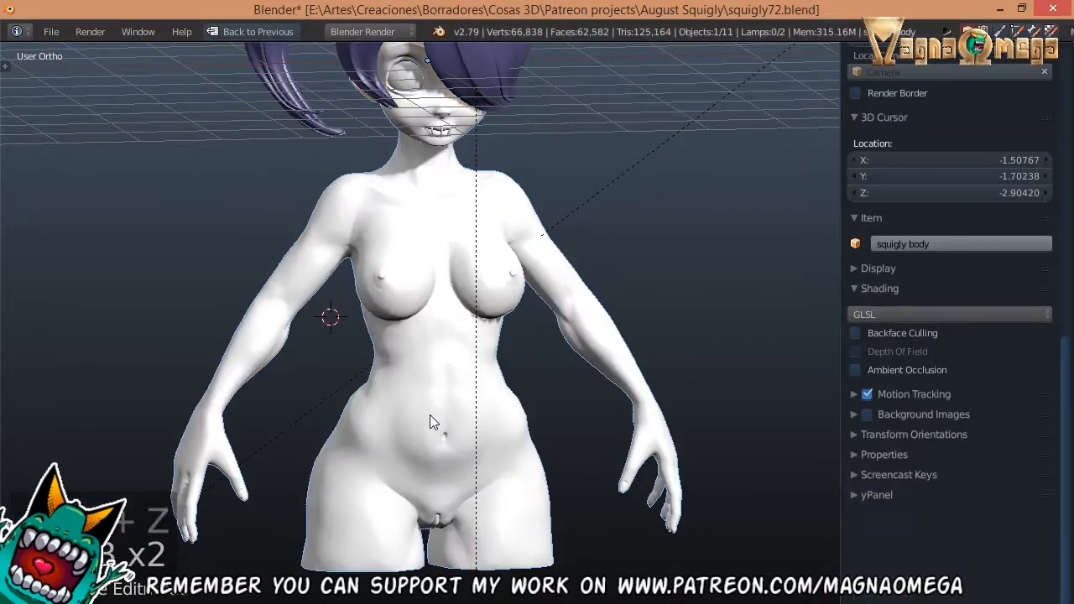
{"action": "key", "text": "m"}
{"action": "left_click", "coordinate": [565, 448]}
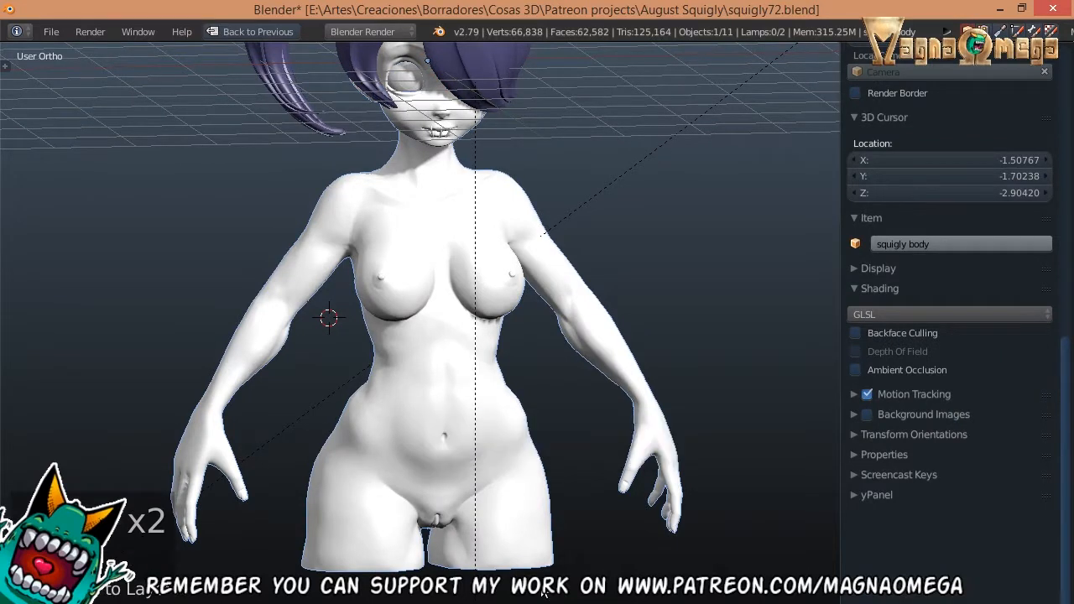
- View the low poly and high poly layers separately, framing the bodies in solid shading from the front
{"action": "key", "text": "1"}
{"action": "key", "text": "shift+2"}
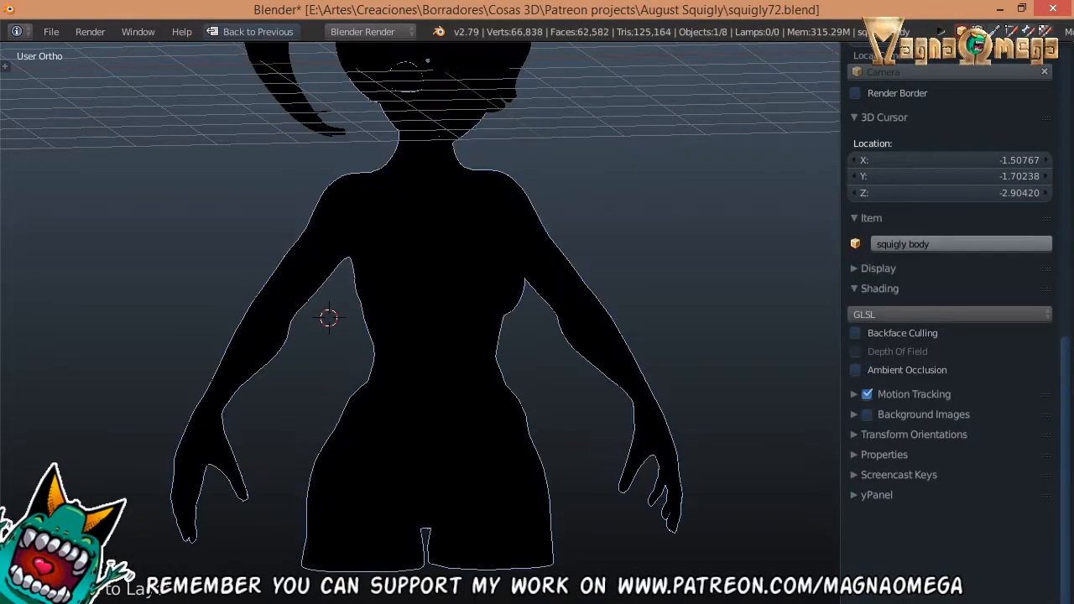
{"action": "key", "text": "3"}
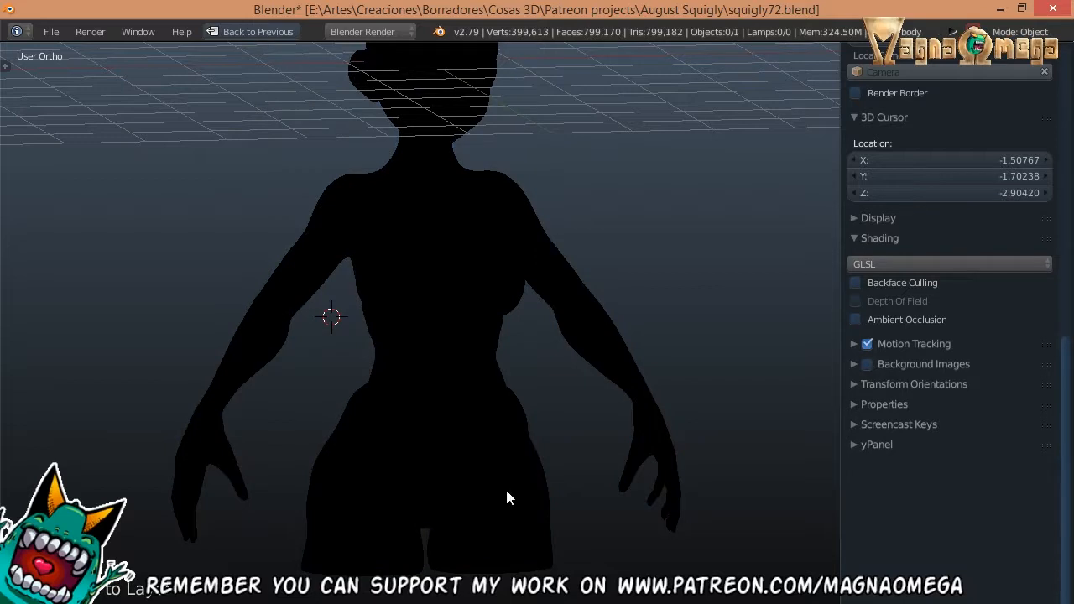
{"action": "key", "text": "shift+z"}
{"action": "mouse_move", "coordinate": [543, 431]}
{"action": "middle_mouse_down"}
{"action": "mouse_move", "coordinate": [447, 424]}
{"action": "mouse_move", "coordinate": [478, 423]}
{"action": "middle_mouse_up"}
{"action": "key", "text": "KP_1"}
{"action": "key", "text": "KP_5"}
{"action": "key", "text": "KP_5"}
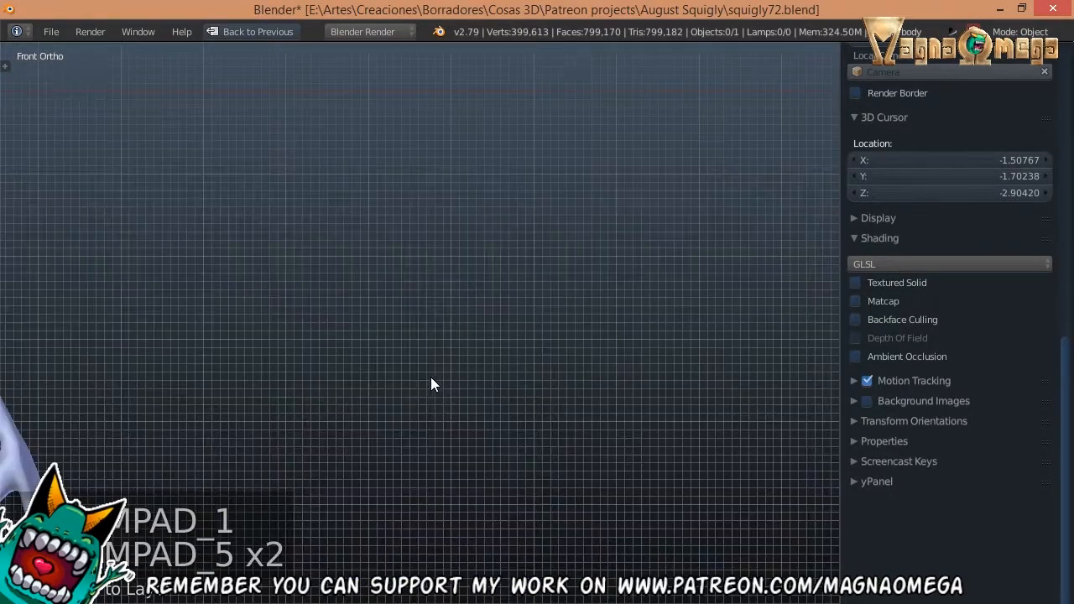
{"action": "middle_click_drag", "start_coordinate": [431, 378], "coordinate": [527, 356], "text": "shift"}
{"action": "scroll", "coordinate": [527, 355], "scroll_direction": "down", "scroll_amount": 2}
{"action": "middle_click_drag", "start_coordinate": [151, 323], "coordinate": [470, 434], "text": "shift"}
{"action": "scroll", "coordinate": [470, 435], "scroll_direction": "down", "scroll_amount": 2}
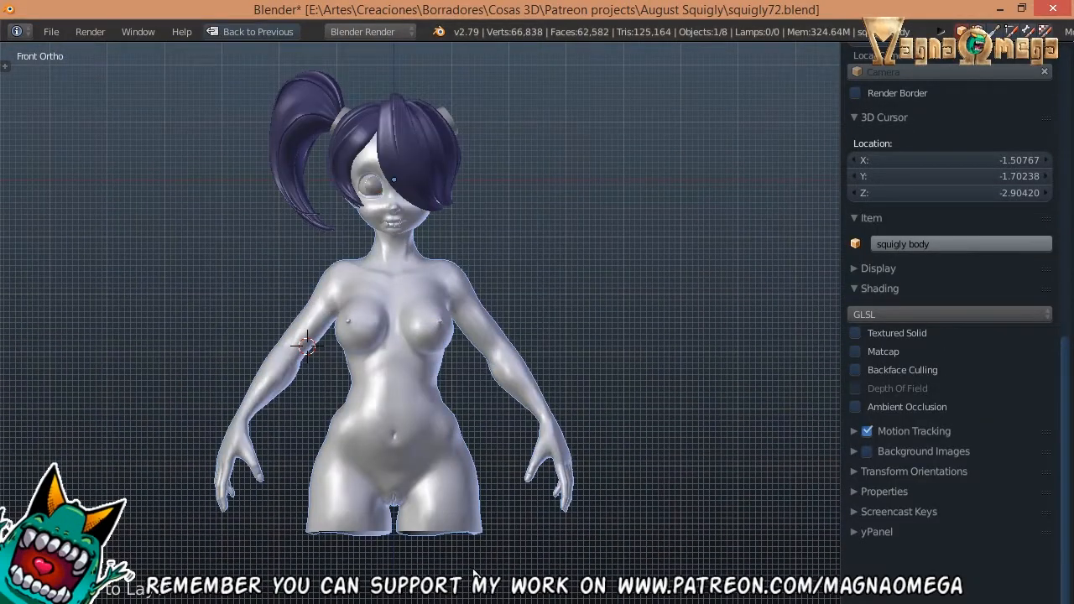
- Show the lamp layer together with the low poly character and return the viewport to textured shading
{"action": "key", "text": "shift+z"}
{"action": "key", "text": "shift+z"}
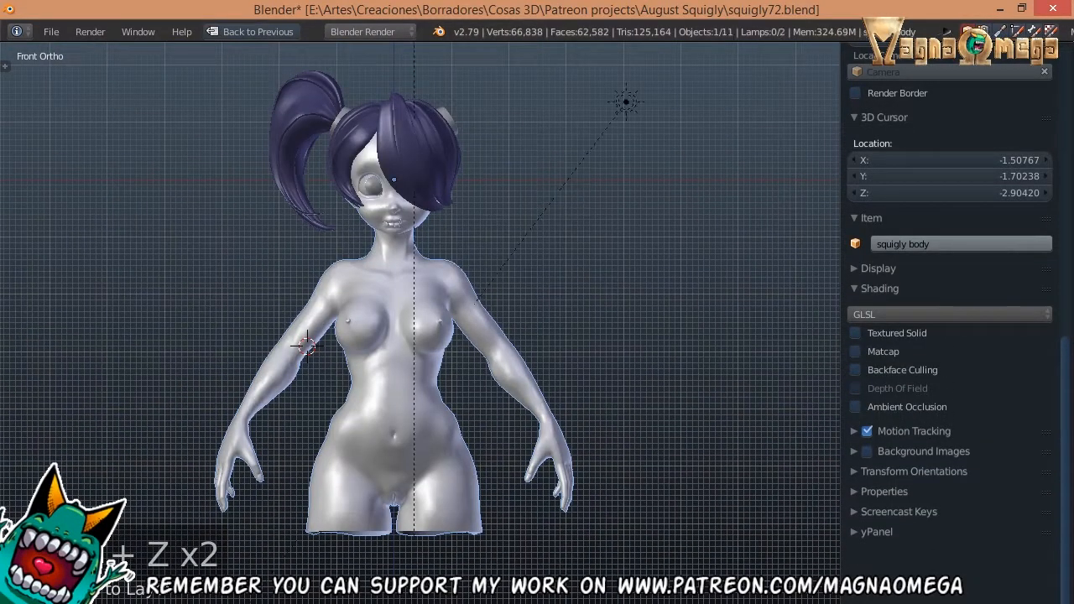
{"action": "key", "text": "shift+z"}
{"action": "scroll", "coordinate": [429, 466], "scroll_direction": "up", "scroll_amount": 4}
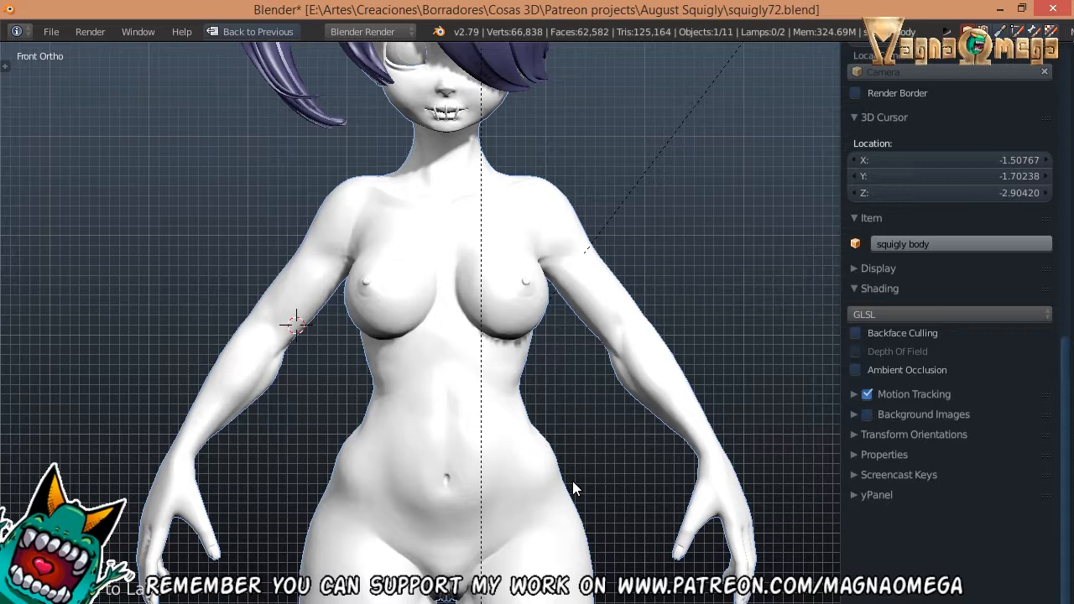
- Compare the low poly body's mesh topology in Edit Mode with its normal-mapped surface in Object Mode
{"action": "scroll", "coordinate": [573, 481], "scroll_direction": "down", "scroll_amount": 5}
{"action": "middle_click_drag", "start_coordinate": [436, 455], "coordinate": [432, 321]}
{"action": "key", "text": "Tab"}
{"action": "scroll", "coordinate": [396, 351], "scroll_direction": "up", "scroll_amount": 2}
{"action": "key", "text": "Tab"}
{"action": "key", "text": "Tab"}
{"action": "key", "text": "a"}
{"action": "key", "text": "a"}
{"action": "key", "text": "Tab"}
{"action": "key", "text": "Tab"}
{"action": "key", "text": "Tab"}
{"action": "key", "text": "Tab"}
{"action": "key", "text": "Tab"}
{"action": "key", "text": "Tab"}
{"action": "key", "text": "Tab"}
{"action": "key", "text": "Tab"}
{"action": "key", "text": "a"}
{"action": "key", "text": "Tab"}
{"action": "key", "text": "Tab"}
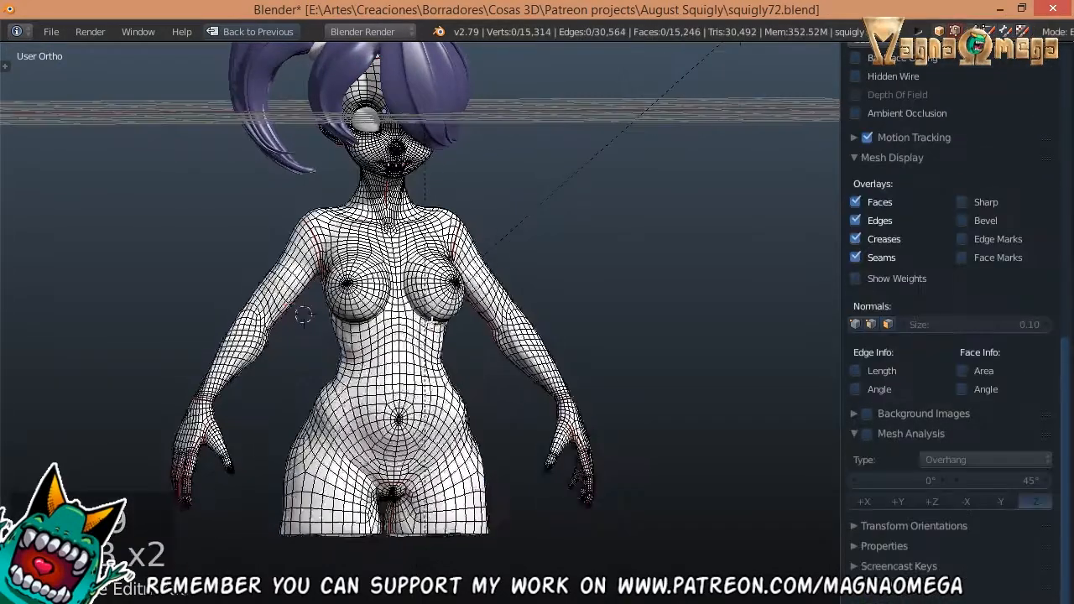
{"action": "scroll", "coordinate": [965, 252], "scroll_direction": "up", "scroll_amount": 7}
{"action": "key", "text": "a"}
{"action": "scroll", "coordinate": [957, 252], "scroll_direction": "up", "scroll_amount": 2}
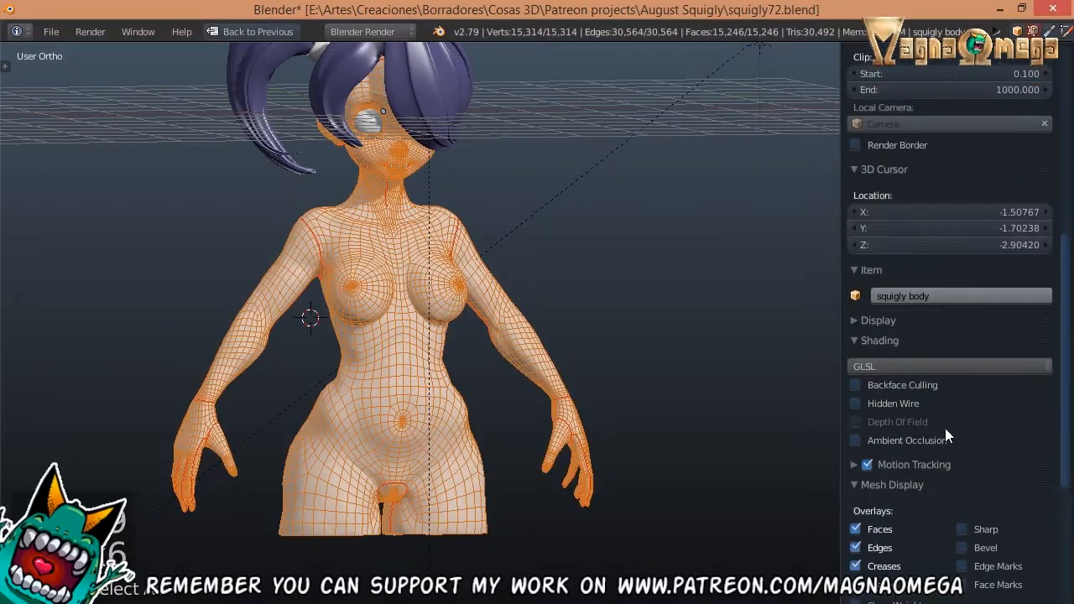
- Restore the split window layout and add a new texture in the second slot of the Squigly body material
{"action": "key", "text": "ctrl+Up"}
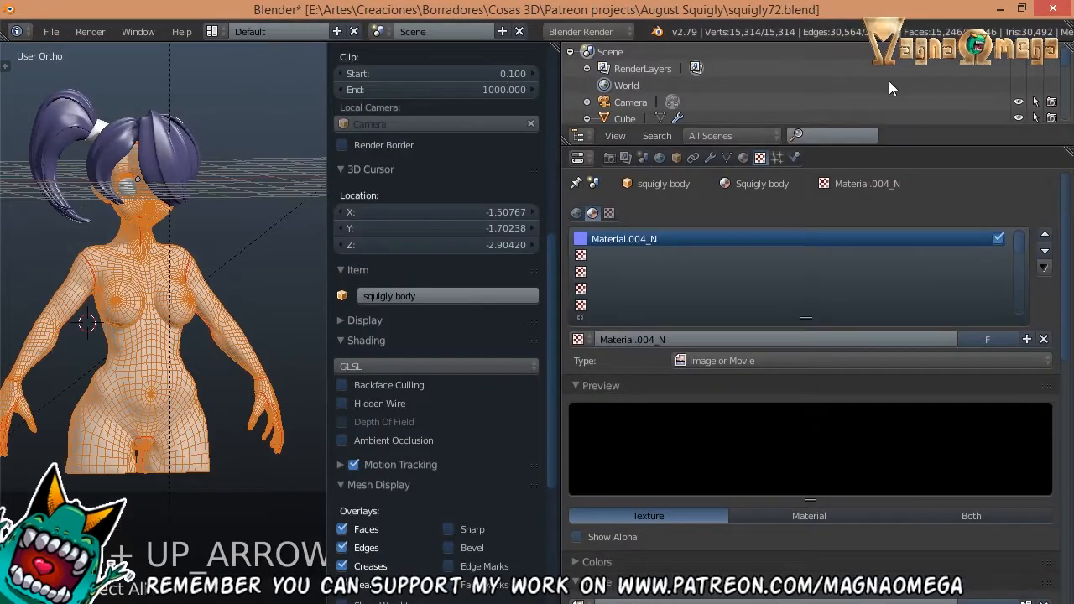
{"action": "left_click", "coordinate": [743, 157]}
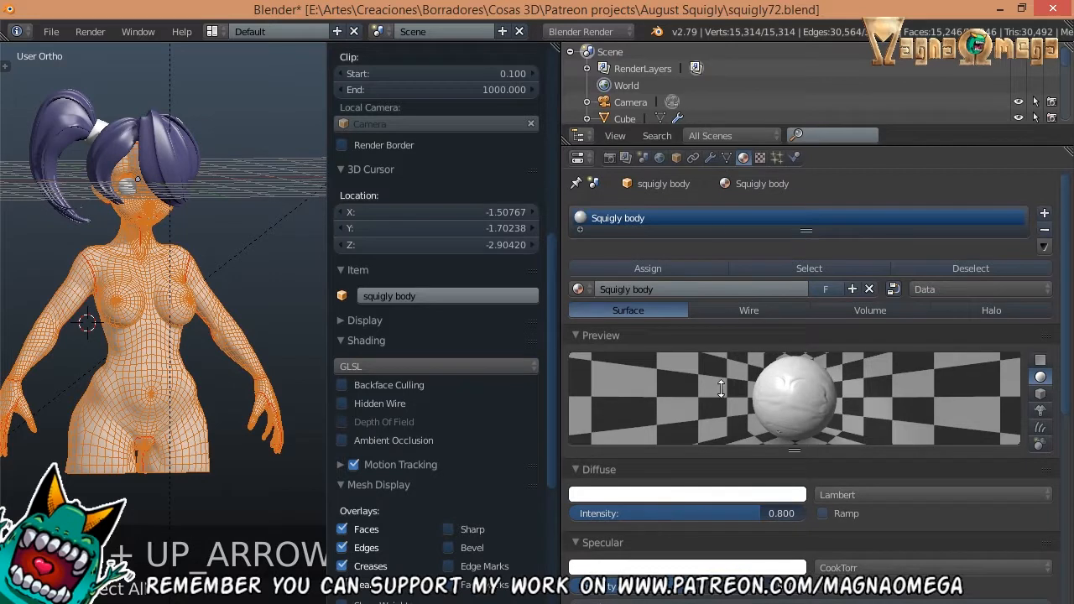
{"action": "left_click", "coordinate": [760, 157]}
{"action": "left_click", "coordinate": [597, 254]}
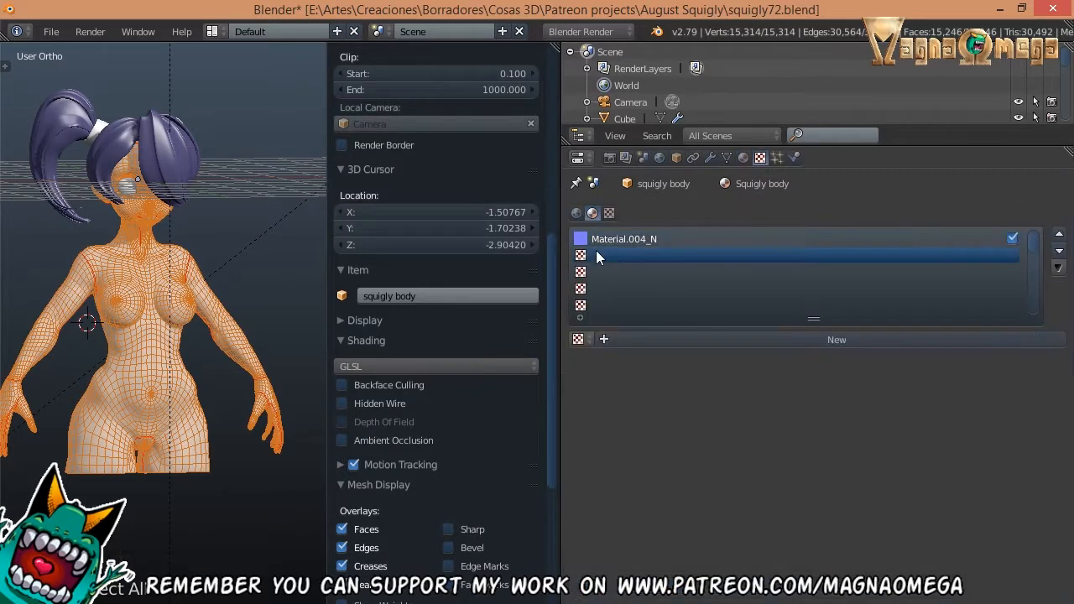
{"action": "left_click", "coordinate": [635, 339]}
{"action": "scroll", "coordinate": [621, 407], "scroll_direction": "down", "scroll_amount": 5}
- Load mc07.jpg from the Mapcap Textures folder as the new texture's image
{"action": "left_click", "coordinate": [579, 450]}
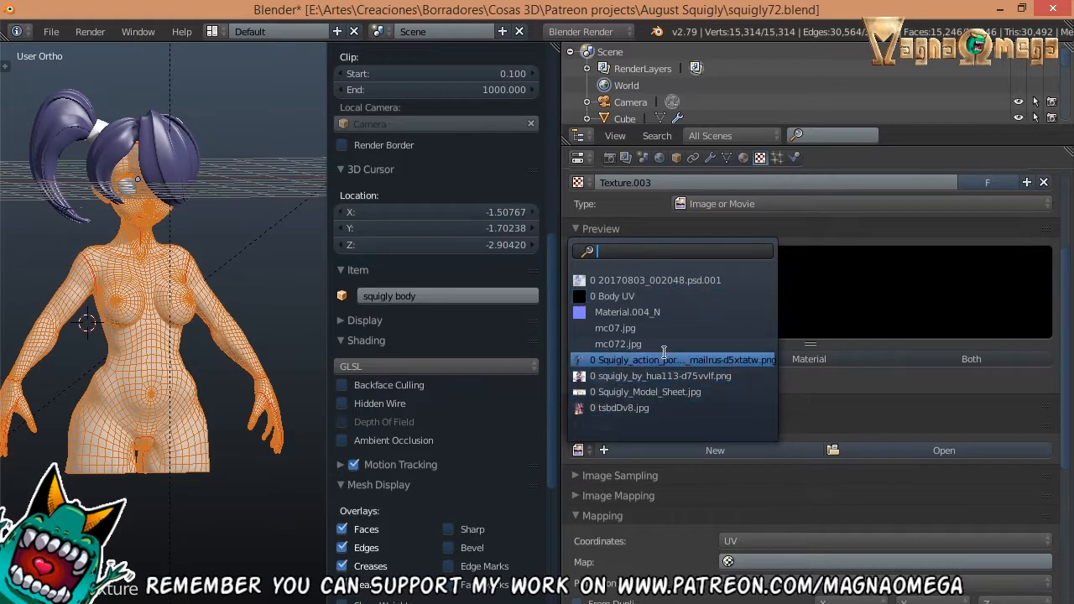
{"action": "left_click", "coordinate": [882, 452]}
{"action": "left_click_drag", "start_coordinate": [71, 347], "coordinate": [71, 500]}
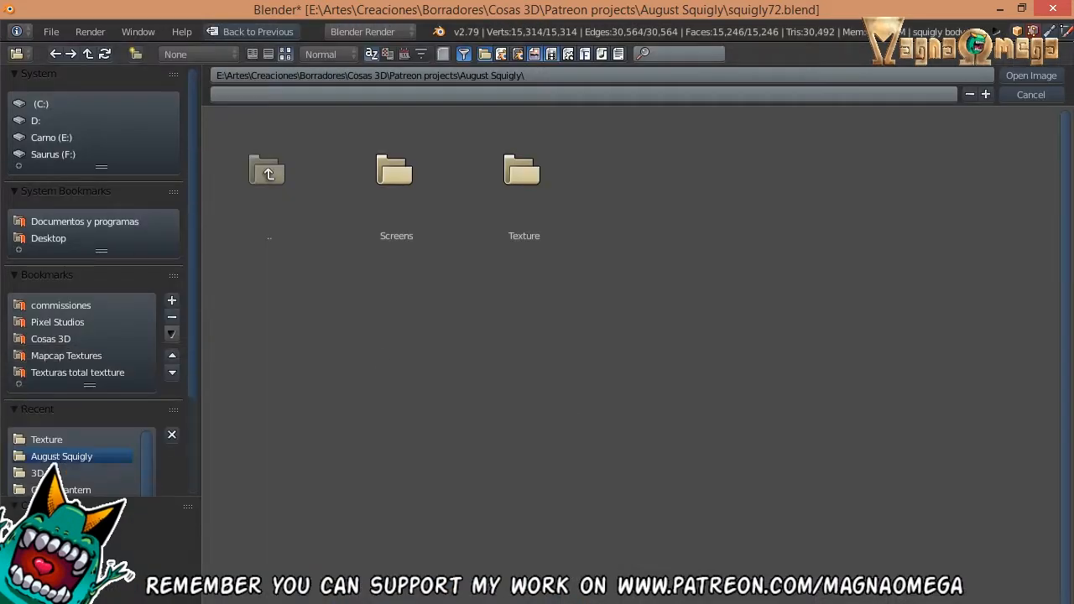
{"action": "scroll", "coordinate": [60, 423], "scroll_direction": "down", "scroll_amount": 1}
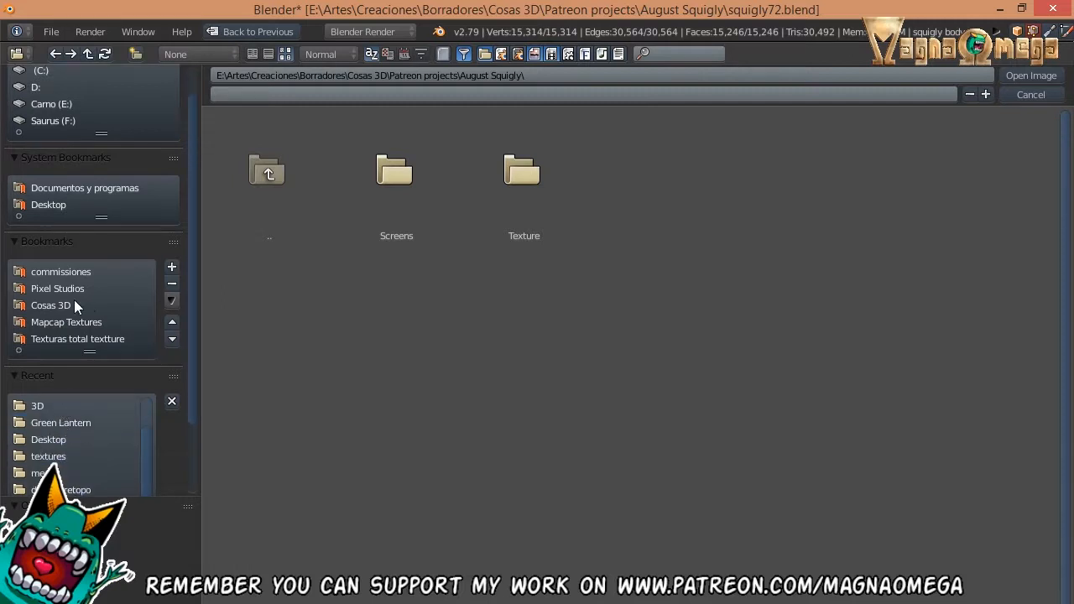
{"action": "left_click", "coordinate": [118, 323]}
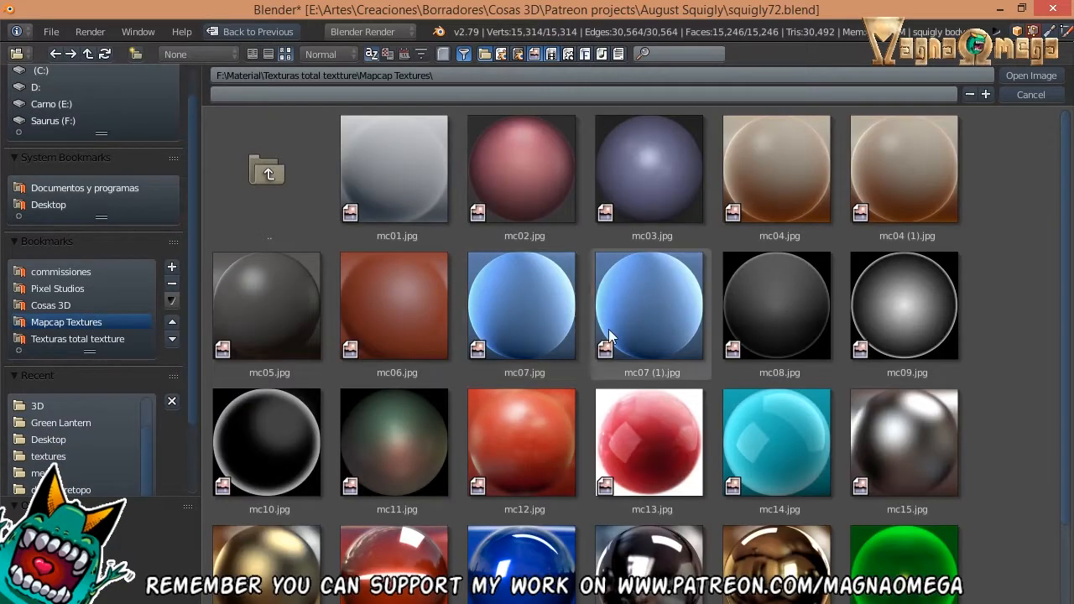
{"action": "left_click", "coordinate": [547, 305]}
{"action": "left_click", "coordinate": [1030, 75]}
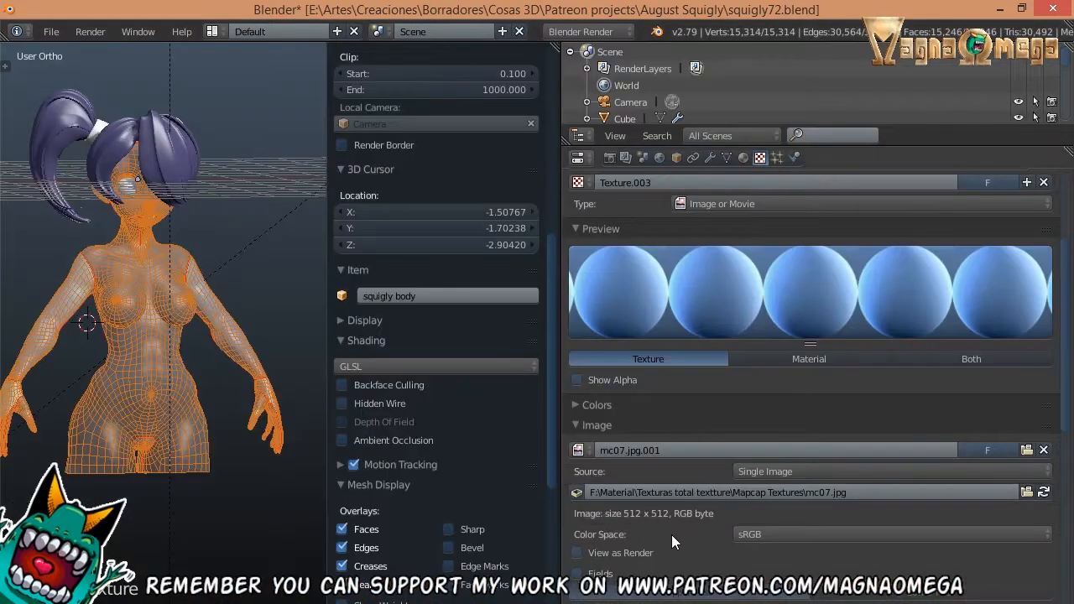
{"action": "scroll", "coordinate": [663, 504], "scroll_direction": "down", "scroll_amount": 1}
- Return the body to Object Mode and set the matcap texture's mapping coordinates to Normal
{"action": "key", "text": "Tab"}
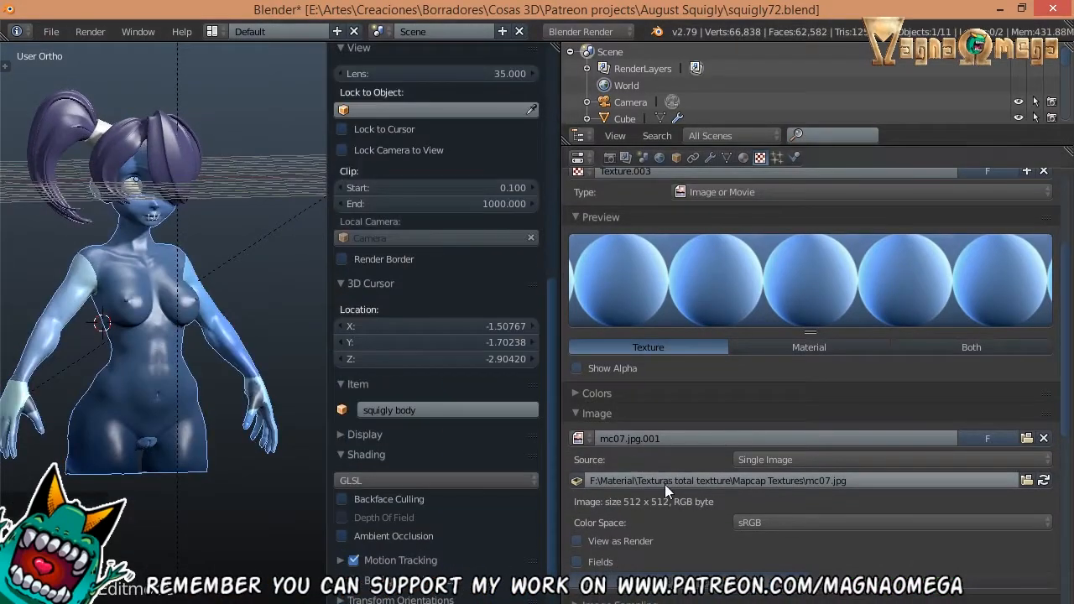
{"action": "scroll", "coordinate": [665, 484], "scroll_direction": "down", "scroll_amount": 3}
{"action": "scroll", "coordinate": [729, 471], "scroll_direction": "down", "scroll_amount": 5}
{"action": "left_click", "coordinate": [765, 450]}
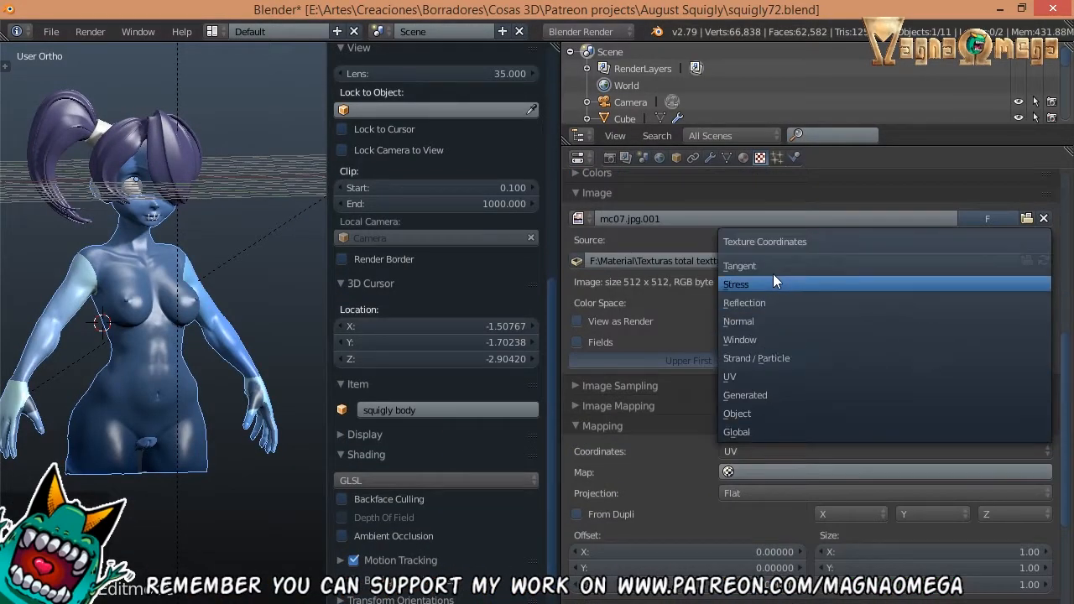
{"action": "left_click", "coordinate": [767, 319]}
- Hide the 3D view's properties and make the Squigly body material Shadeless
{"action": "middle_click_drag", "start_coordinate": [303, 329], "coordinate": [369, 403]}
{"action": "key", "text": "n"}
{"action": "scroll", "coordinate": [372, 367], "scroll_direction": "up", "scroll_amount": 4}
{"action": "scroll", "coordinate": [741, 361], "scroll_direction": "up", "scroll_amount": 1, "text": "ctrl"}
{"action": "scroll", "coordinate": [664, 408], "scroll_direction": "down", "scroll_amount": 3}
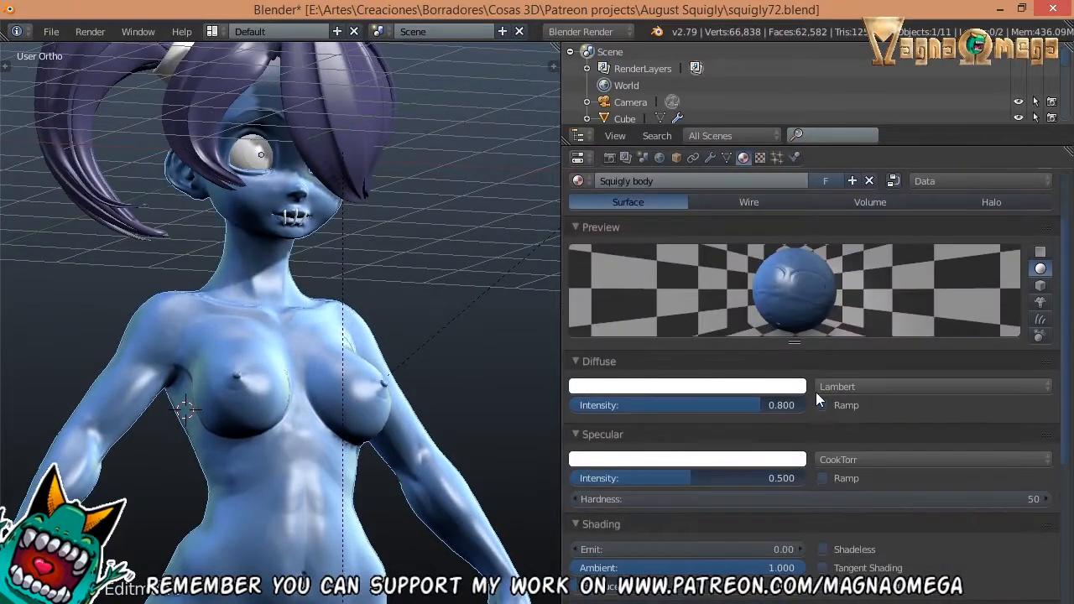
{"action": "left_click", "coordinate": [822, 550]}
- Examine the matcap shading and normal-mapped detail on the low poly body from several angles and the front
{"action": "middle_click_drag", "start_coordinate": [353, 424], "coordinate": [333, 279]}
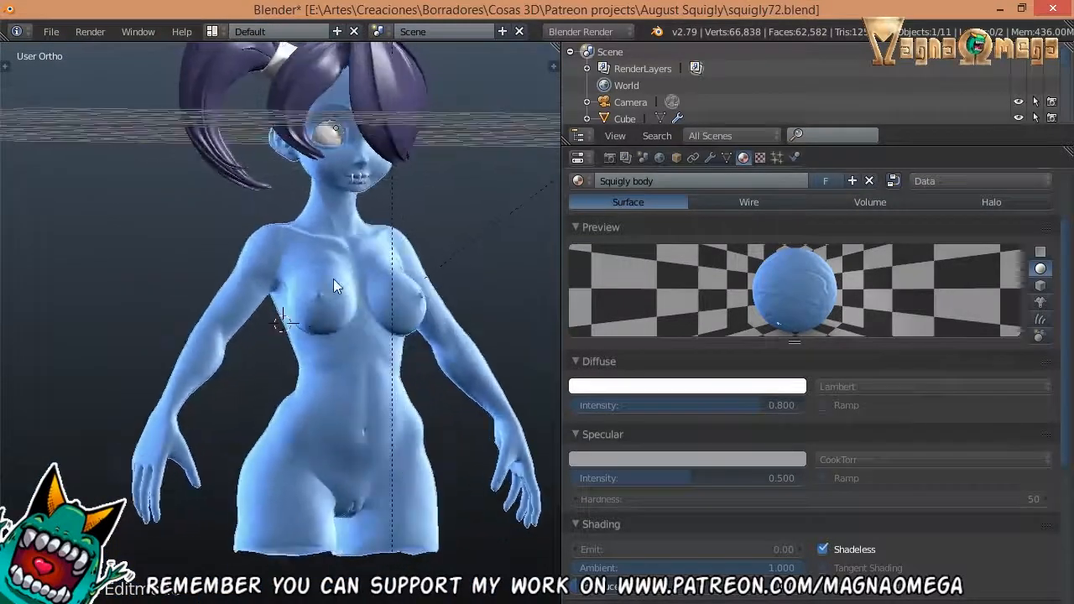
{"action": "scroll", "coordinate": [310, 310], "scroll_direction": "up", "scroll_amount": 4}
{"action": "middle_click_drag", "start_coordinate": [282, 346], "coordinate": [258, 362]}
{"action": "scroll", "coordinate": [191, 339], "scroll_direction": "down", "scroll_amount": 3}
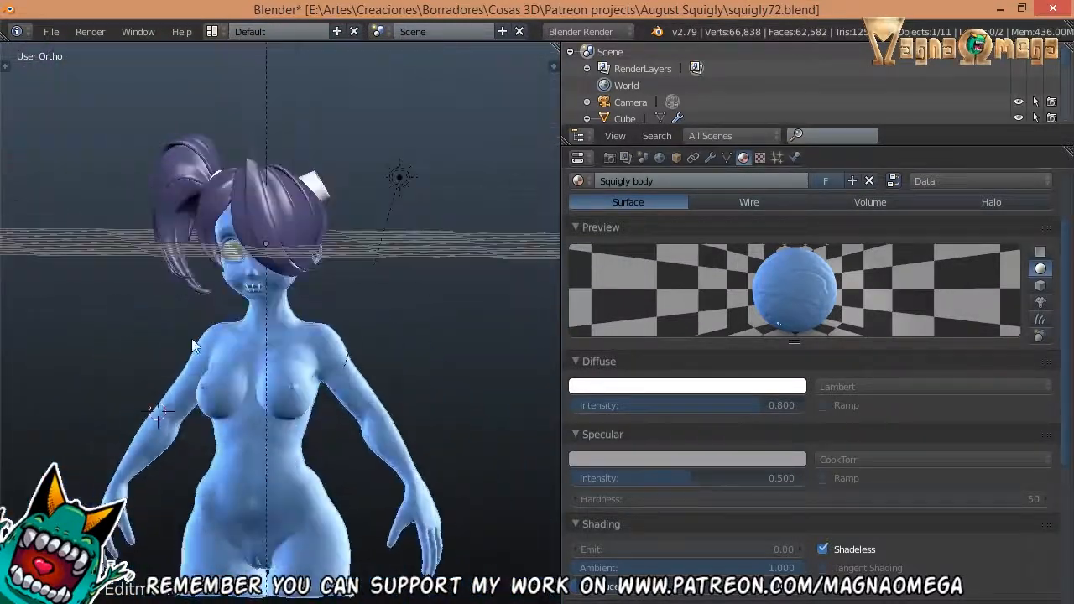
{"action": "key", "text": "KP_1"}
{"action": "key", "text": "KP_5"}
{"action": "key", "text": "KP_5"}
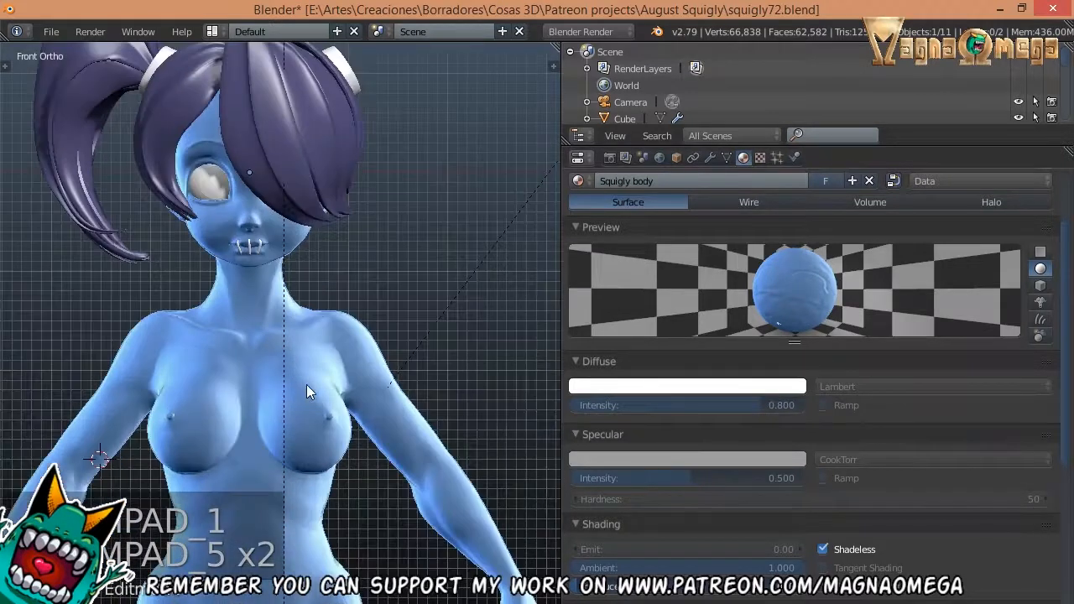
- Inspect the whole shadeless character from the hair down to the thighs in front view, briefly switching the viewport shading for comparison
{"action": "scroll", "coordinate": [319, 384], "scroll_direction": "down", "scroll_amount": 3}
{"action": "middle_click_drag", "start_coordinate": [372, 336], "coordinate": [403, 310], "text": "shift"}
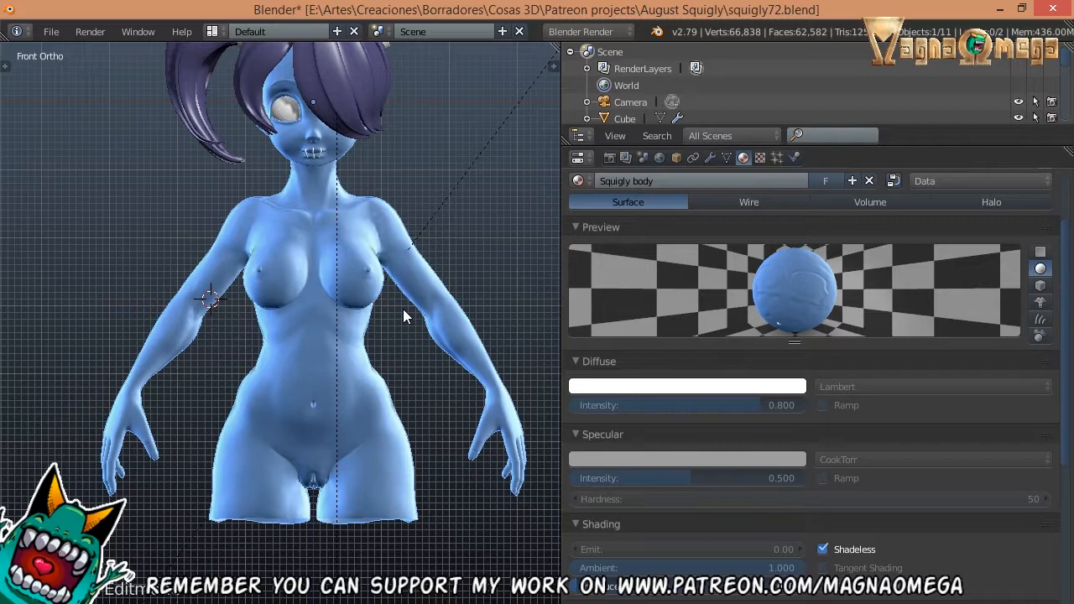
{"action": "scroll", "coordinate": [353, 134], "scroll_direction": "up", "scroll_amount": 5, "text": "shift"}
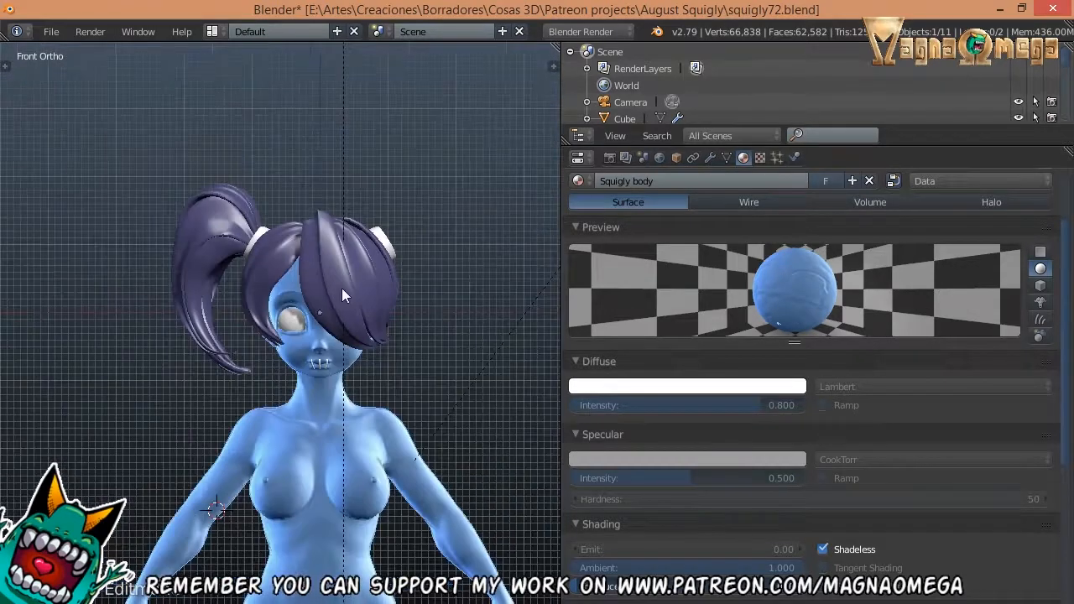
{"action": "middle_click_drag", "start_coordinate": [342, 288], "coordinate": [291, 344]}
{"action": "key", "text": "KP_1"}
{"action": "scroll", "coordinate": [252, 274], "scroll_direction": "down", "scroll_amount": 3}
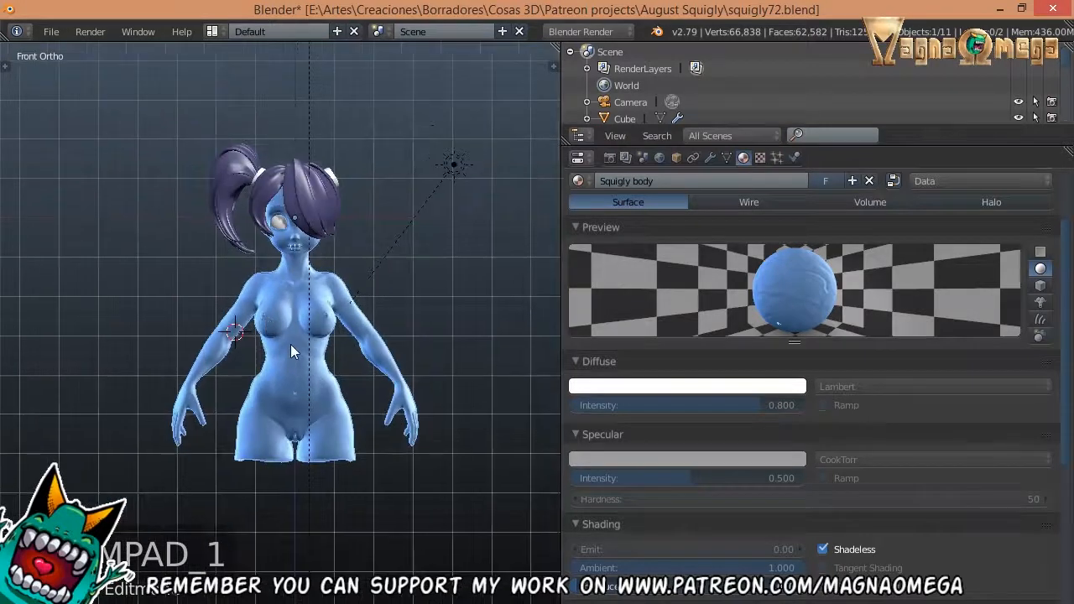
{"action": "scroll", "coordinate": [337, 262], "scroll_direction": "up", "scroll_amount": 3}
{"action": "scroll", "coordinate": [339, 244], "scroll_direction": "down", "scroll_amount": 1}
{"action": "middle_click_drag", "start_coordinate": [339, 244], "coordinate": [331, 276], "text": "shift"}
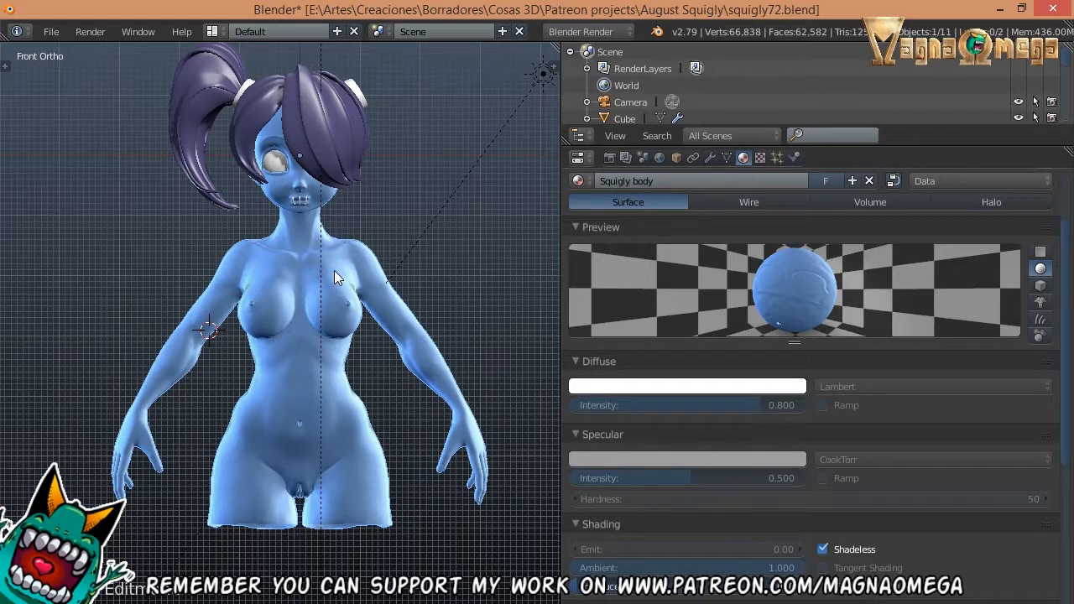
{"action": "key", "text": "shift+z"}
{"action": "key", "text": "shift+z"}
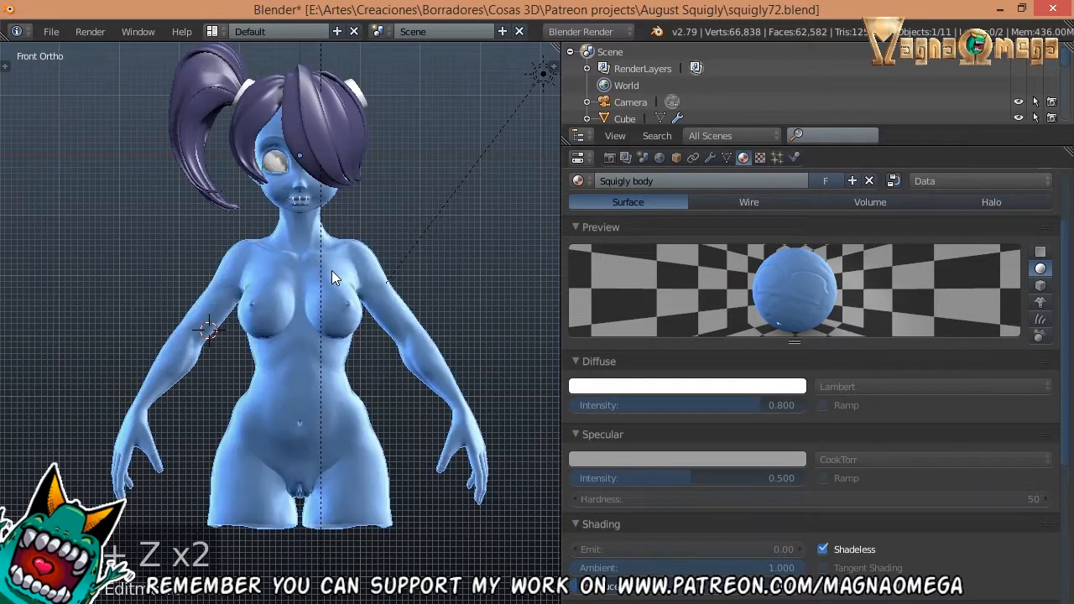
- Hide the outer cornea sphere covering the exposed eye so its red iris and pupil show
{"action": "scroll", "coordinate": [314, 142], "scroll_direction": "up", "scroll_amount": 5}
{"action": "right_click", "coordinate": [207, 281]}
{"action": "scroll", "coordinate": [242, 256], "scroll_direction": "up", "scroll_amount": 3}
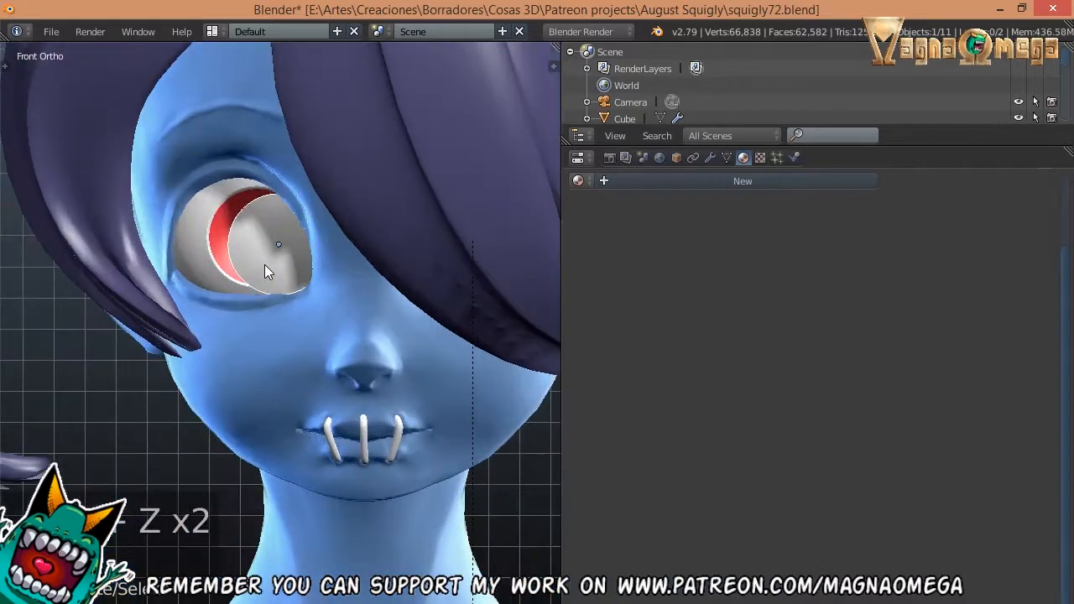
{"action": "key", "text": "h"}
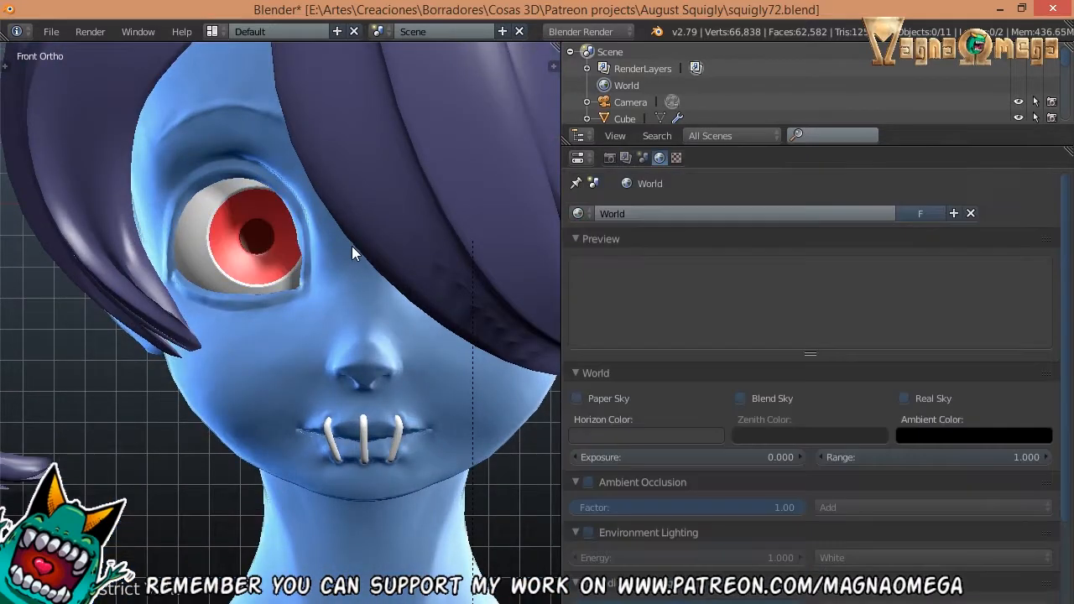
- Hide the outer cornea of the eye behind the hair fringe and check the face and torso from the front
{"action": "middle_click_drag", "start_coordinate": [352, 245], "coordinate": [475, 176]}
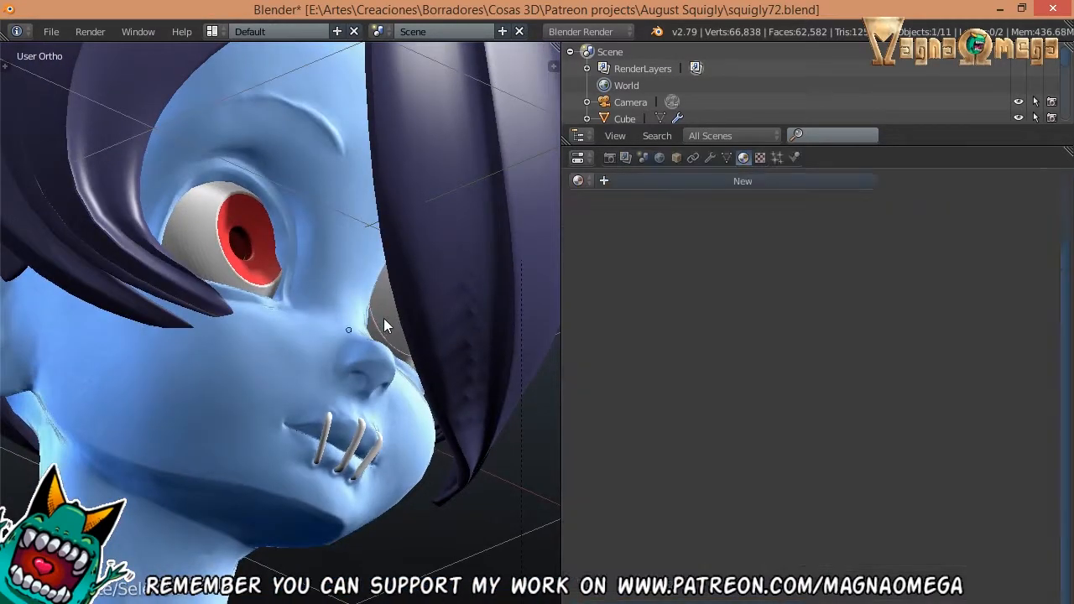
{"action": "middle_click_drag", "start_coordinate": [383, 319], "coordinate": [416, 331]}
{"action": "key", "text": "KP_1"}
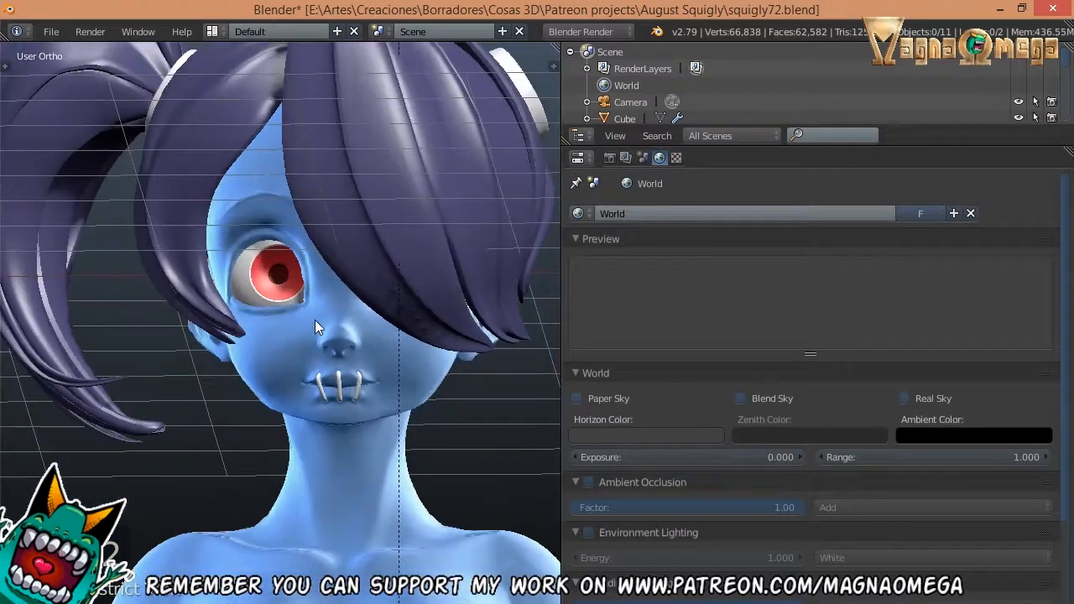
{"action": "scroll", "coordinate": [314, 310], "scroll_direction": "up", "scroll_amount": 3}
{"action": "scroll", "coordinate": [310, 308], "scroll_direction": "up", "scroll_amount": 5, "text": "shift"}
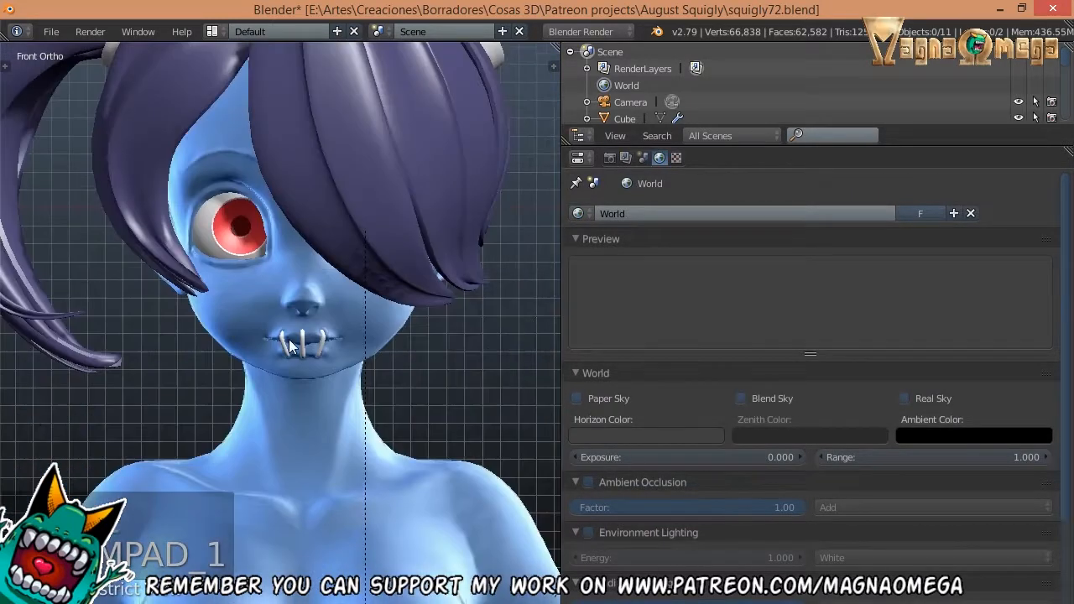
{"action": "scroll", "coordinate": [362, 285], "scroll_direction": "down", "scroll_amount": 4}
{"action": "scroll", "coordinate": [345, 277], "scroll_direction": "up", "scroll_amount": 2}
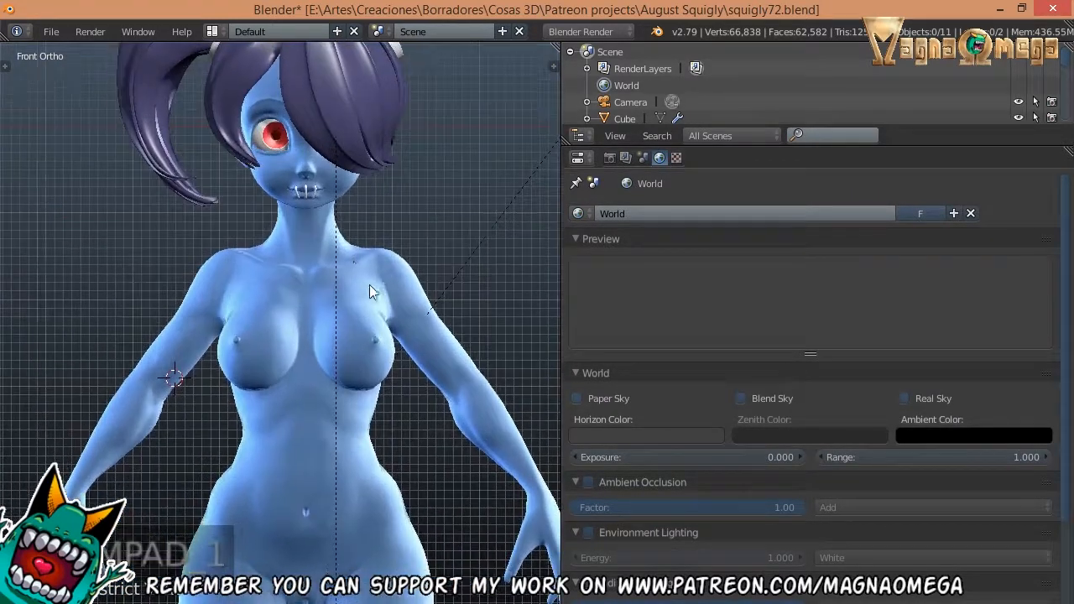